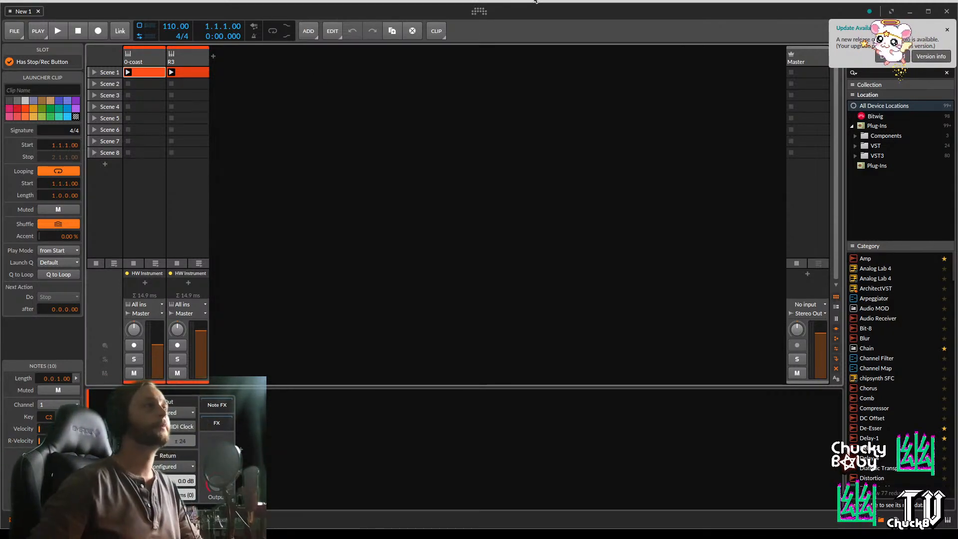
Open the recent project Sound design sketches 02
left_click(478, 11)
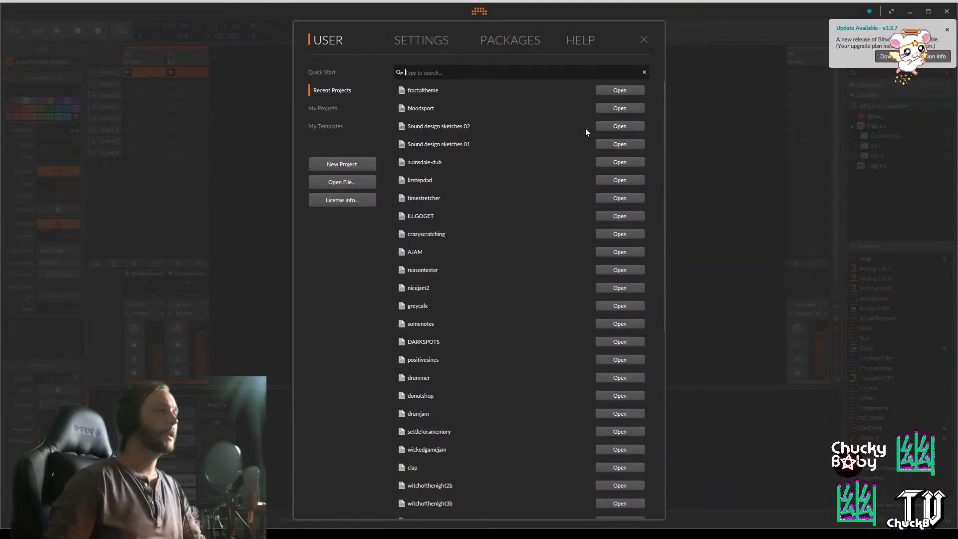
left_click(569, 131)
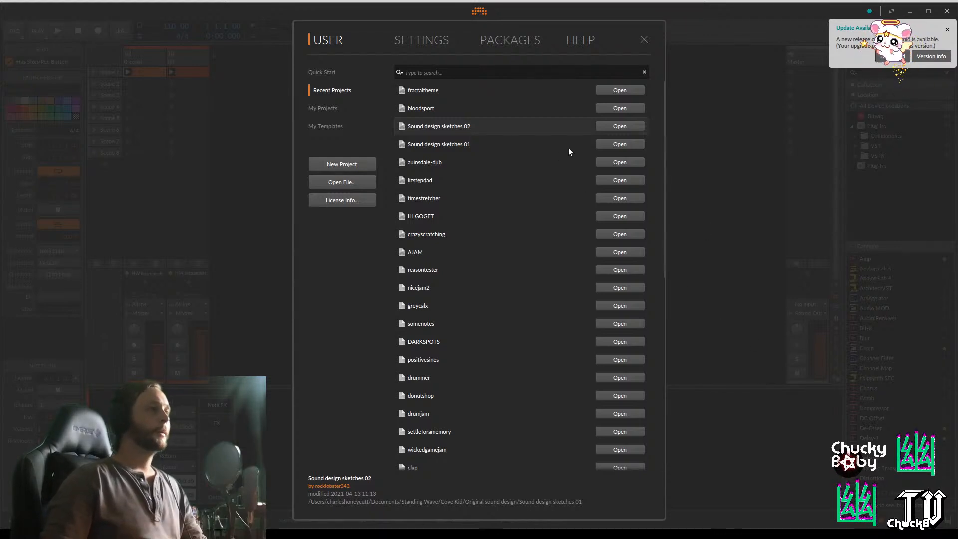
left_click(623, 126)
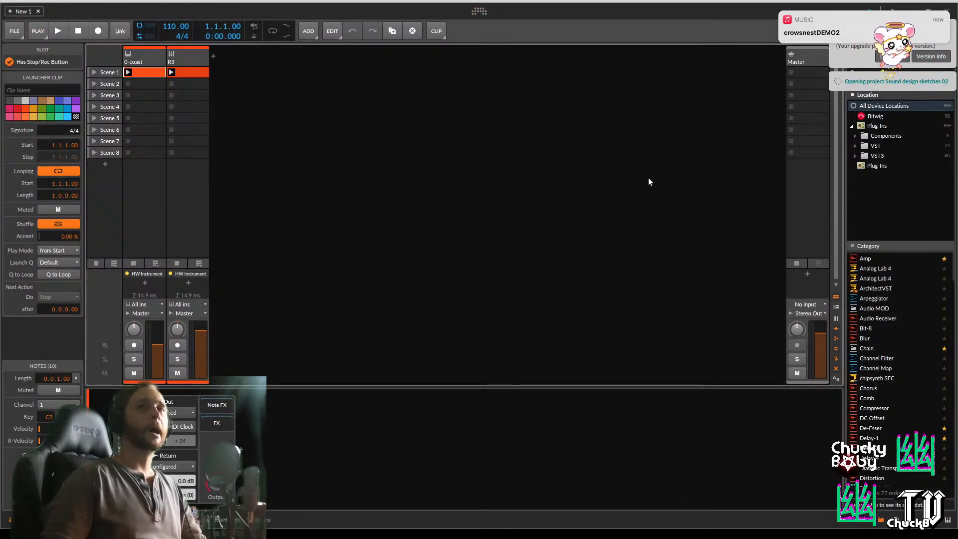
left_click(842, 33)
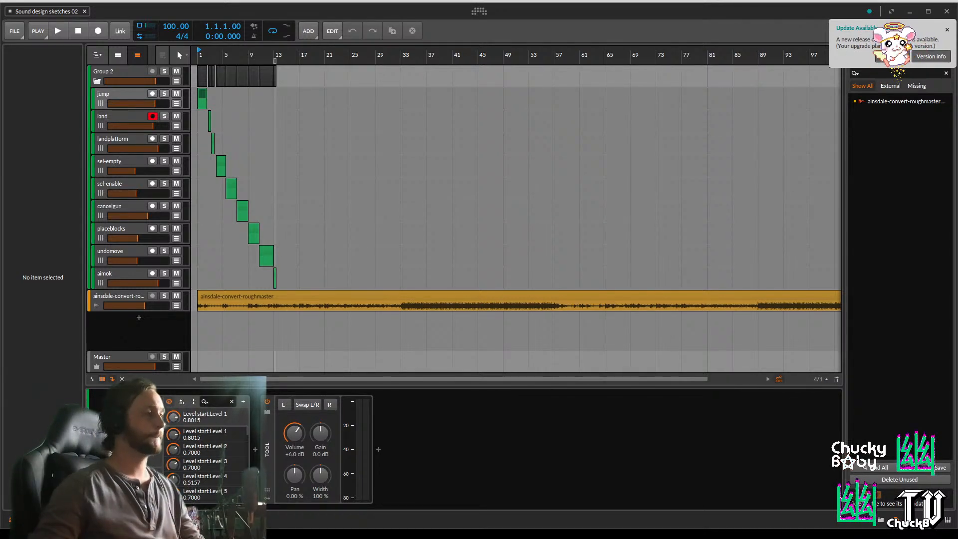
Examine the aimok track's devices and the sound effect clips along the first 13 bars of the arrangement
left_click(499, 482)
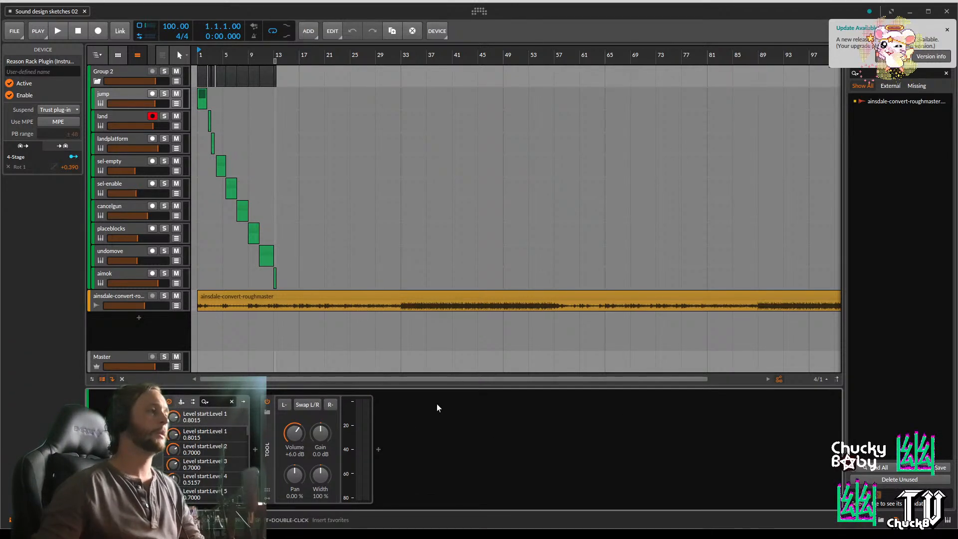
left_click(300, 310)
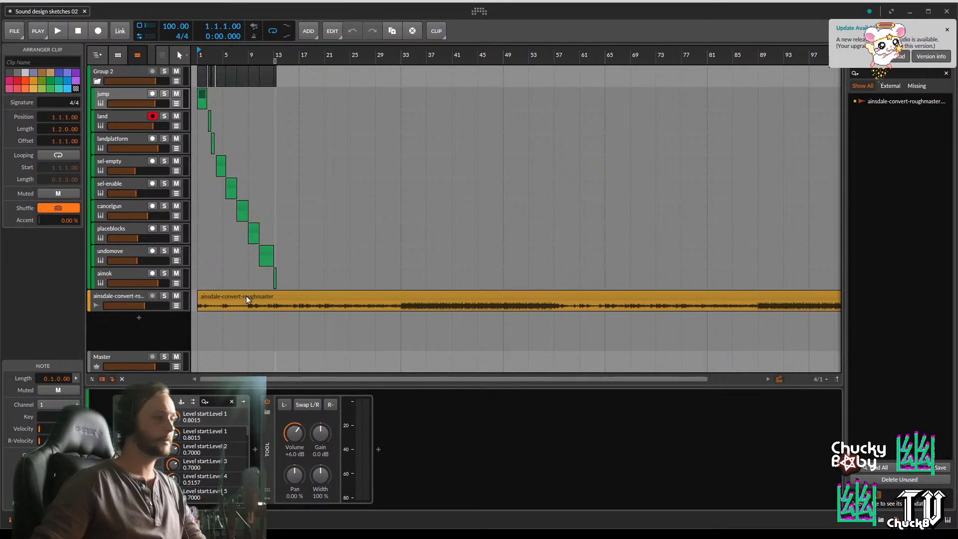
left_click(133, 275)
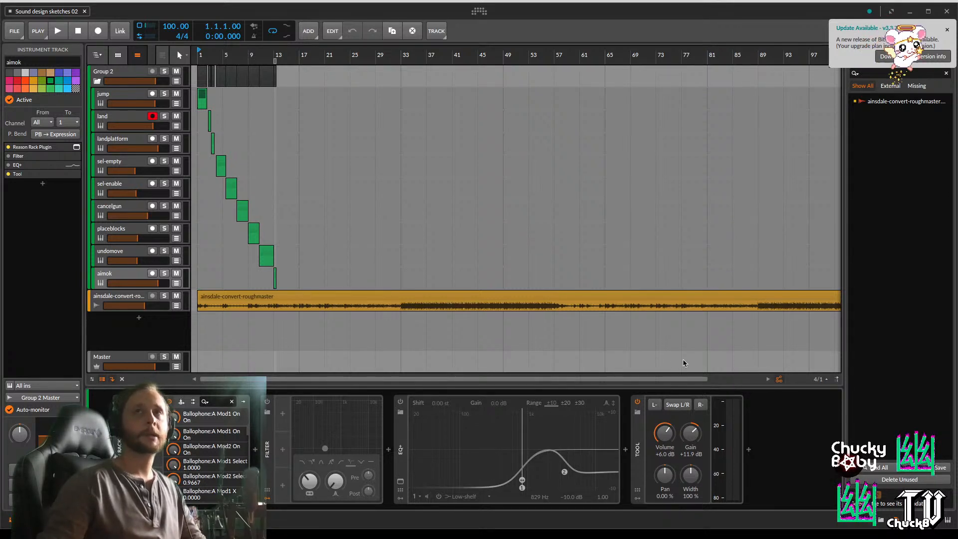
left_click(822, 452)
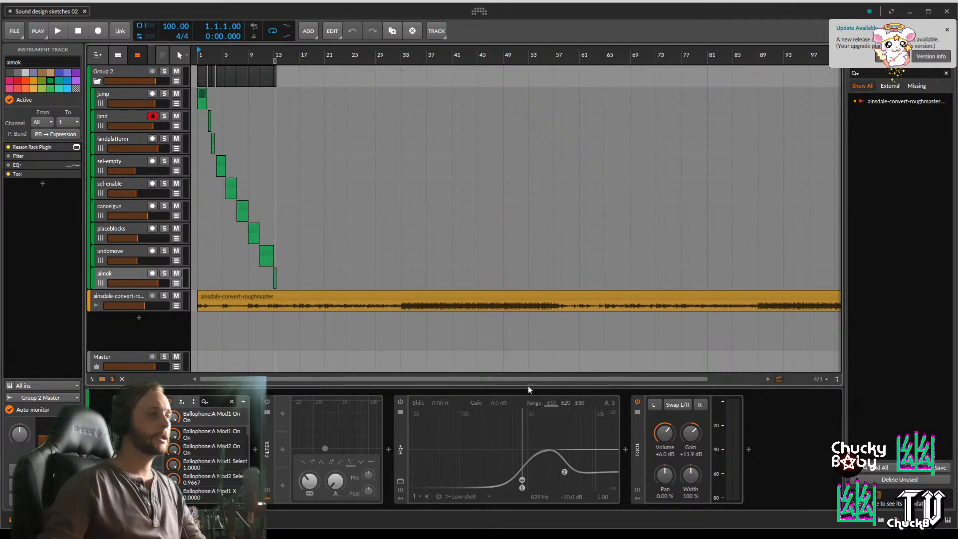
left_click_drag(274, 53, 459, 97)
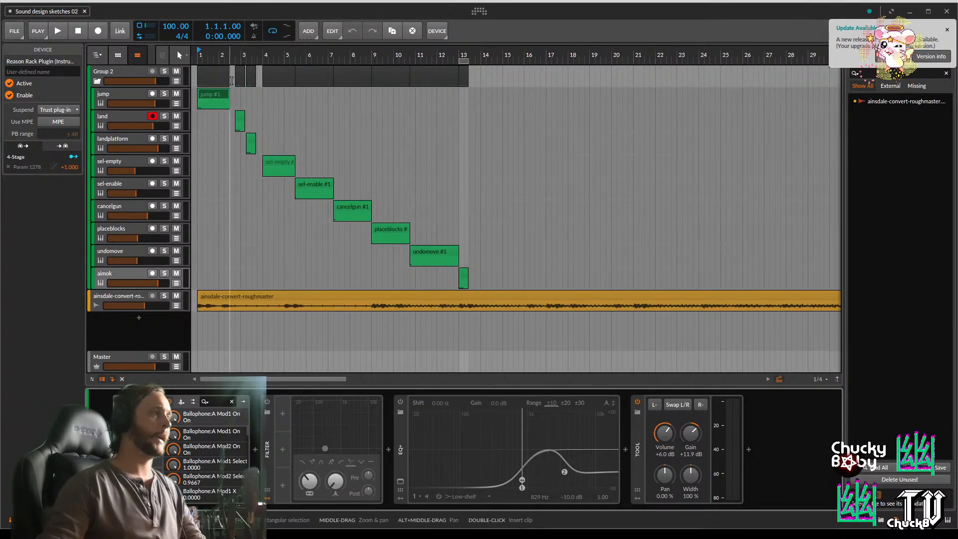
left_click(222, 96)
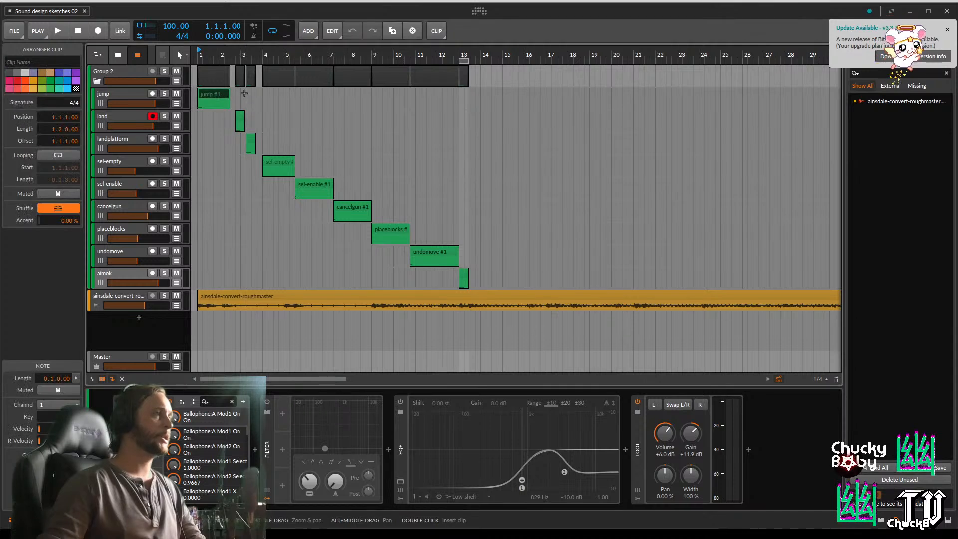
left_click(244, 93)
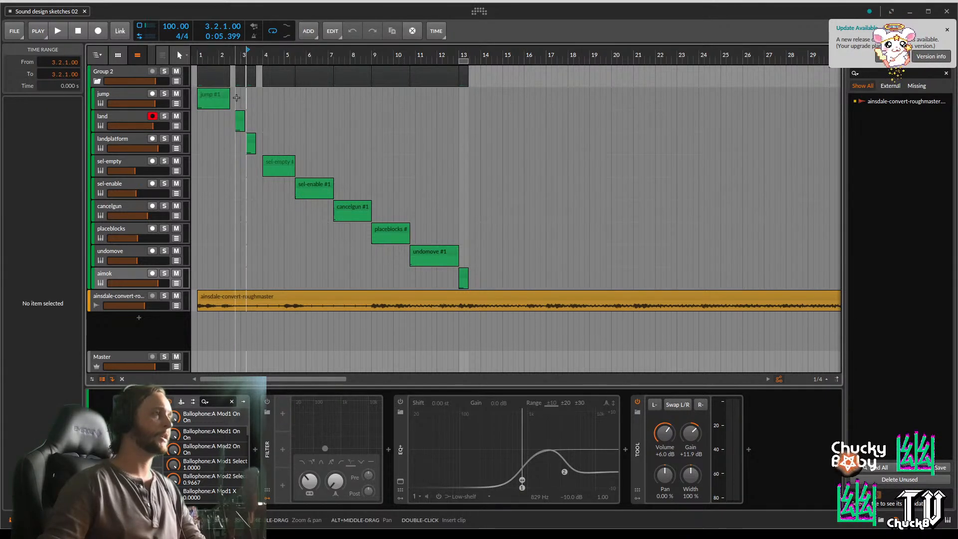
left_click(236, 97)
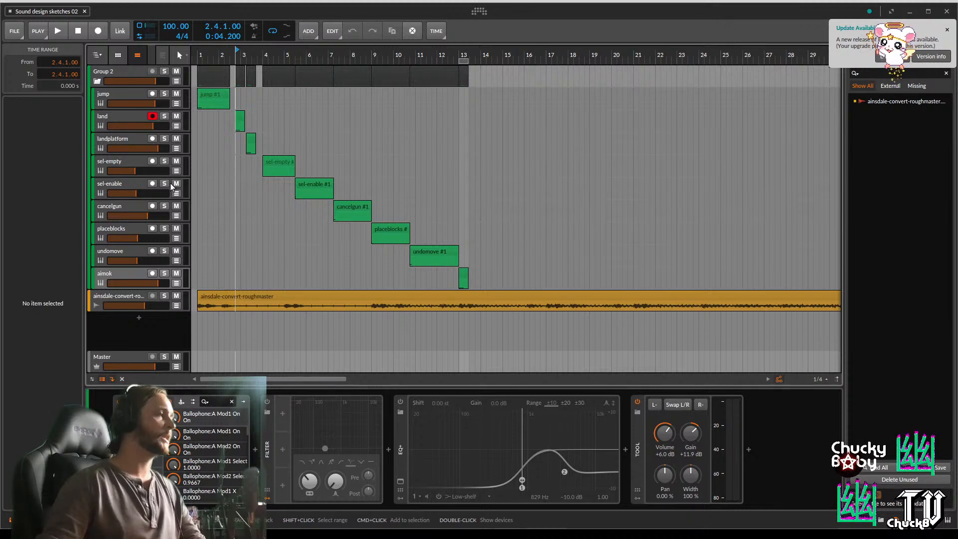
Review the scenes and channel strips in the mixer view, including the ainsdale audio track, and return to the arranger
key("alt+2")
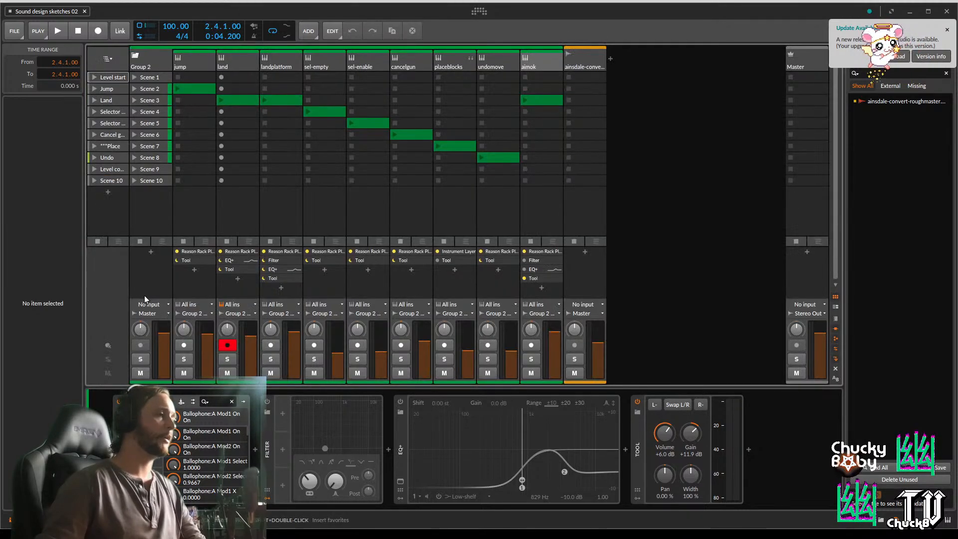
left_click(587, 57)
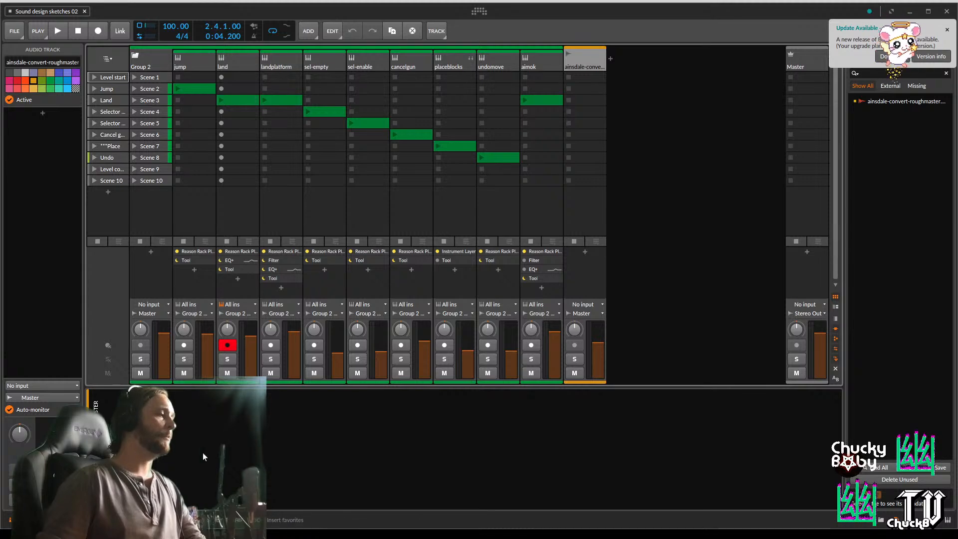
left_click(232, 453)
key("alt+1")
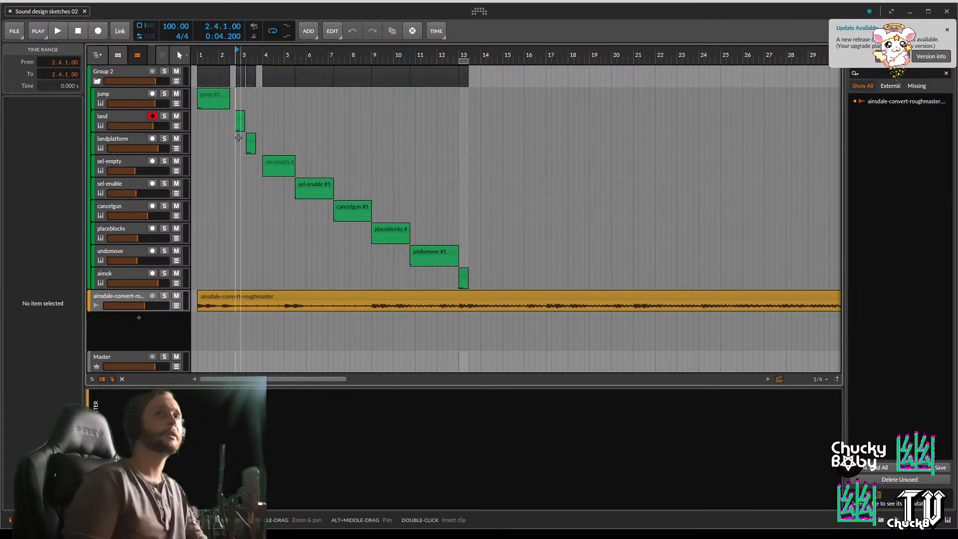
Play briefly from the start of the jump clip and mute the ainsdale-convert-roughmaster track
left_click(218, 97)
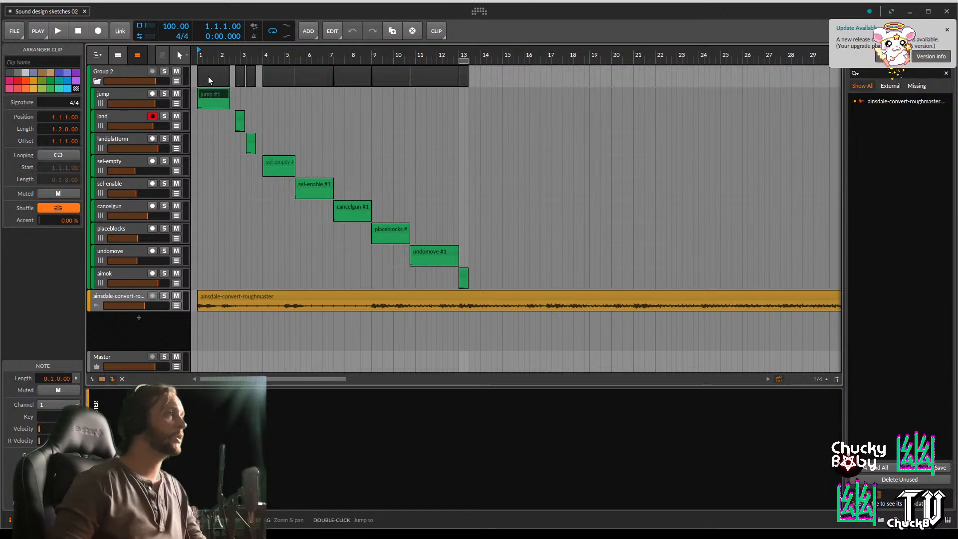
key("space")
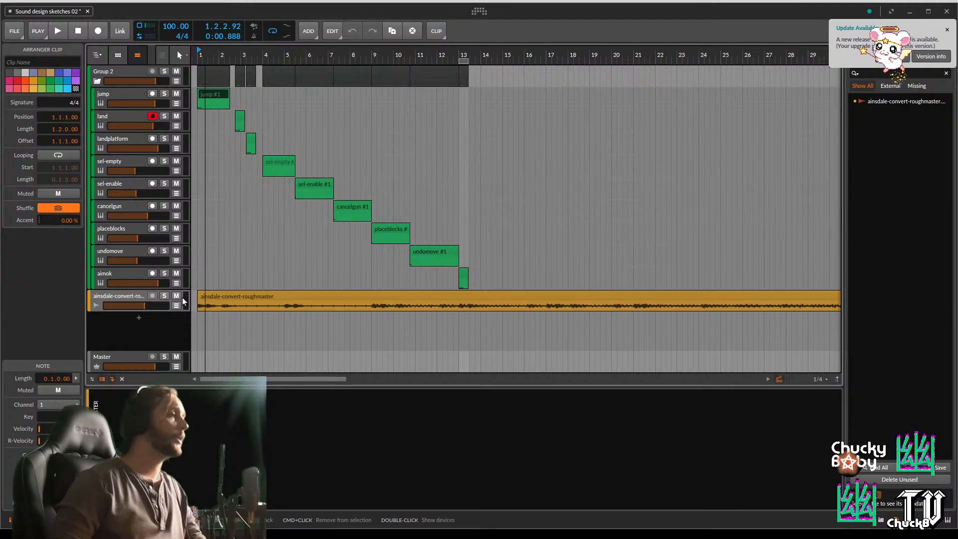
left_click(177, 296)
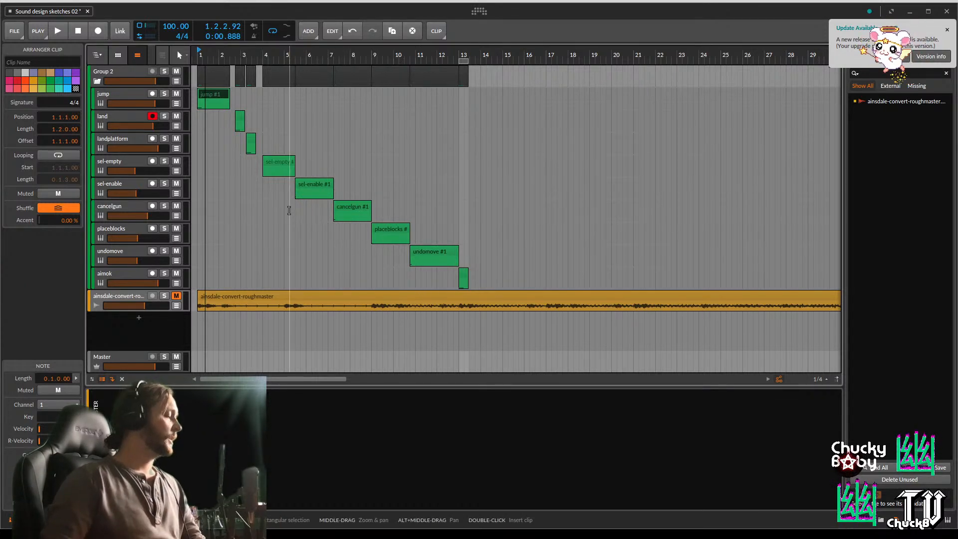
Check the aimok and jump tracks, and play the arrangement from bar 1 up to the aimok clip at bar 13
scroll(289, 209, "down", 2)
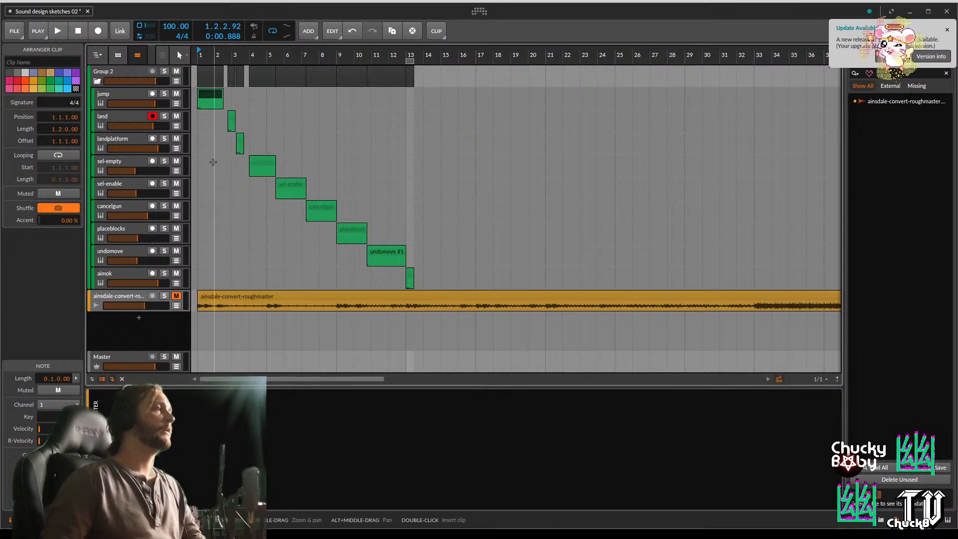
left_click(130, 271)
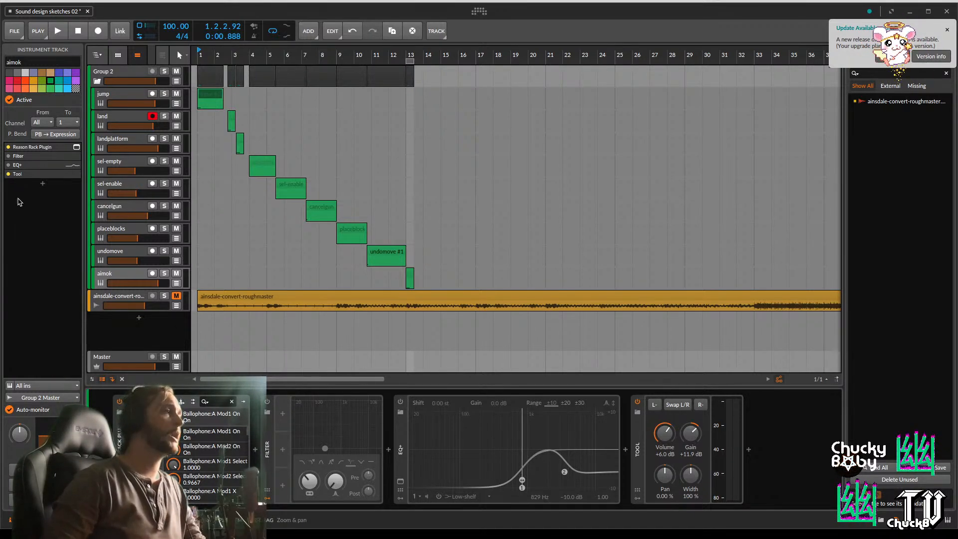
left_click(130, 97)
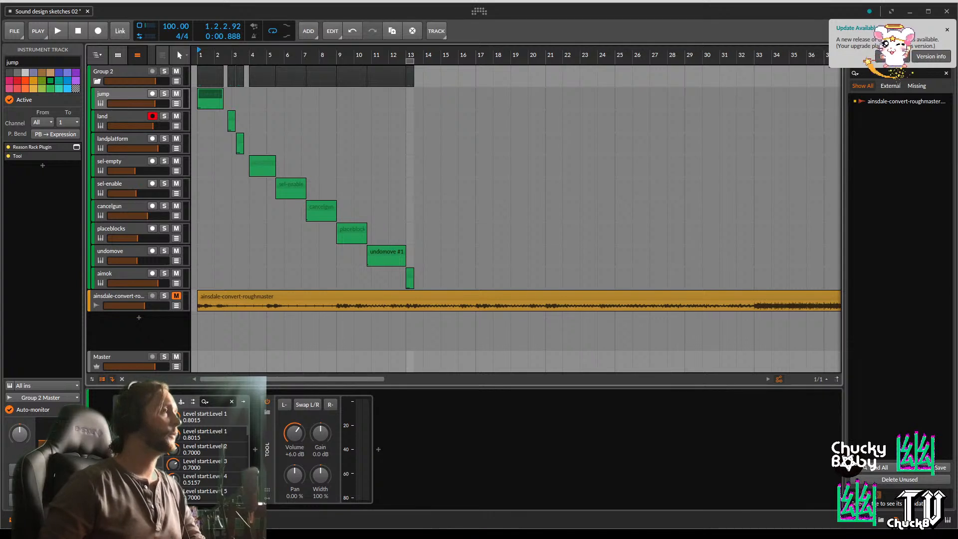
left_click(218, 96)
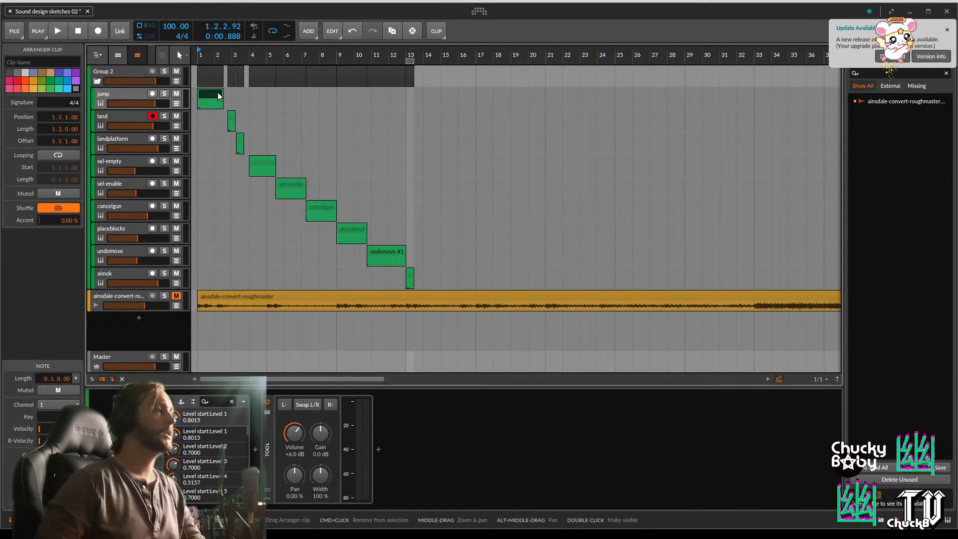
key("space")
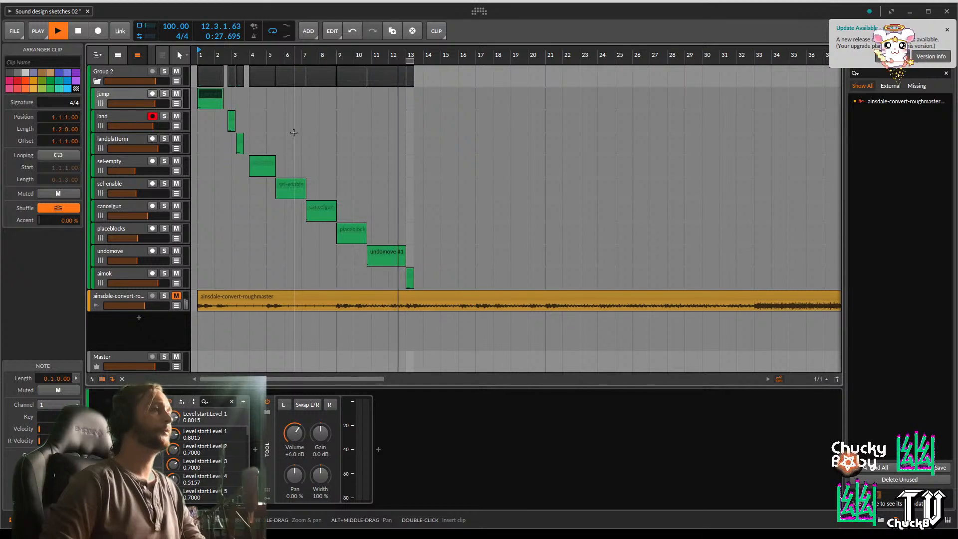
key("space")
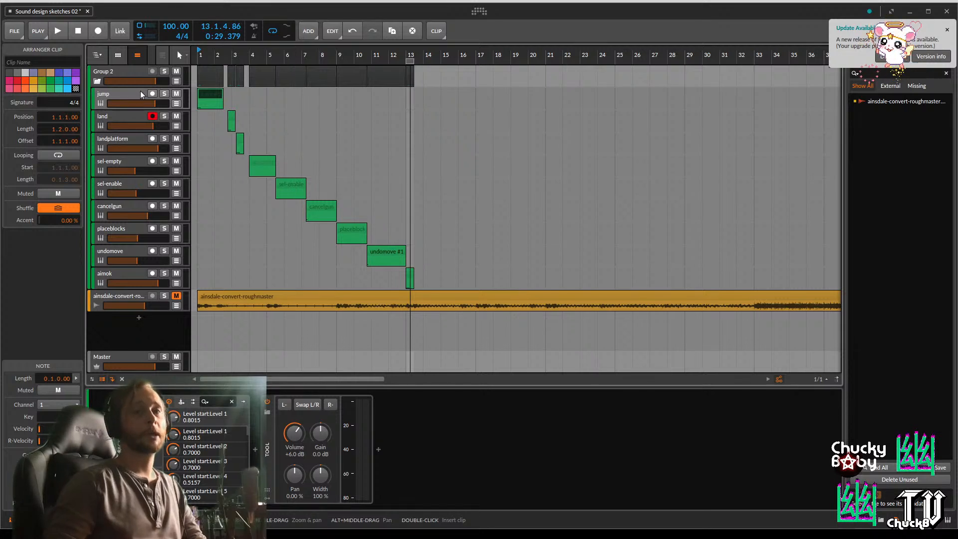
Add six instrument tracks directly below the aimok track in Group 2
left_click(533, 440)
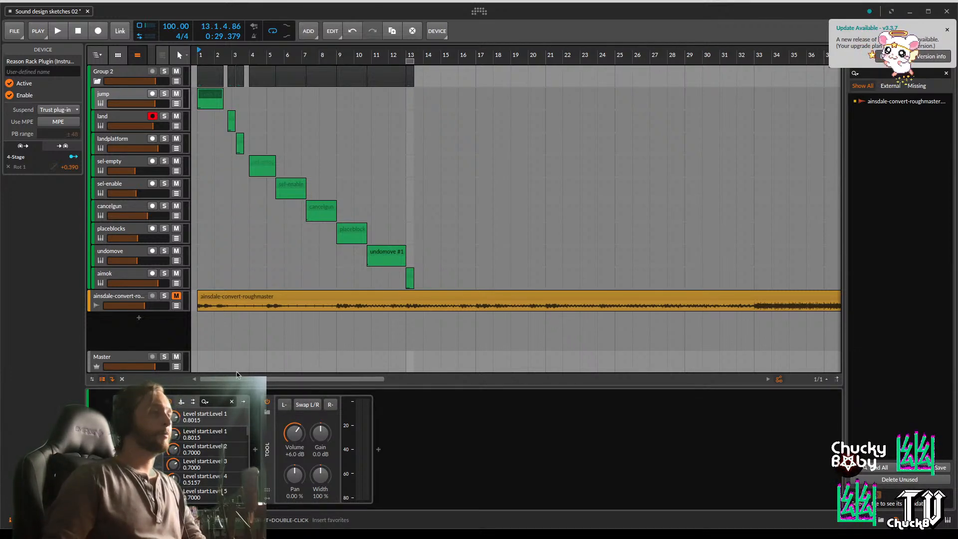
key("ctrl+t")
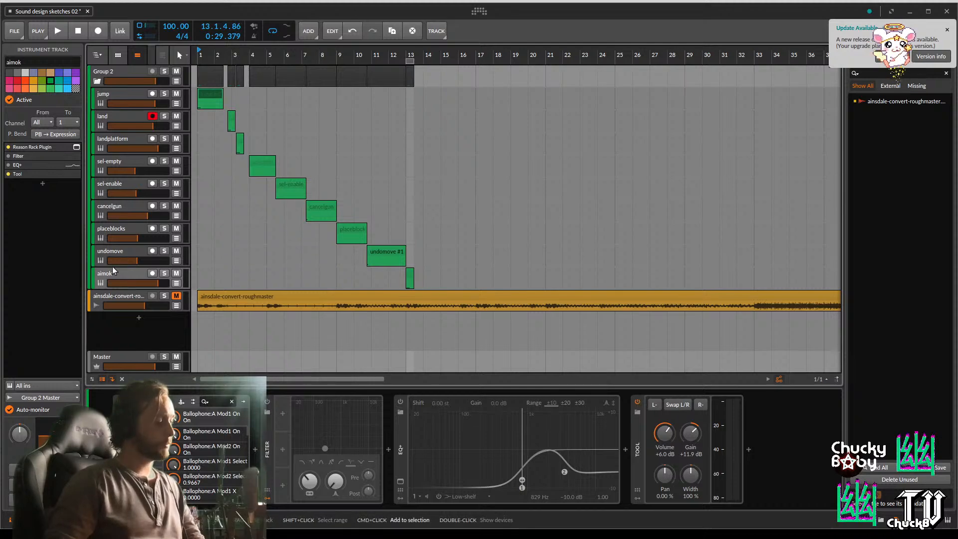
key("ctrl+t")
key("ctrl+t")
key("ctrl+t")
key("ctrl+t")
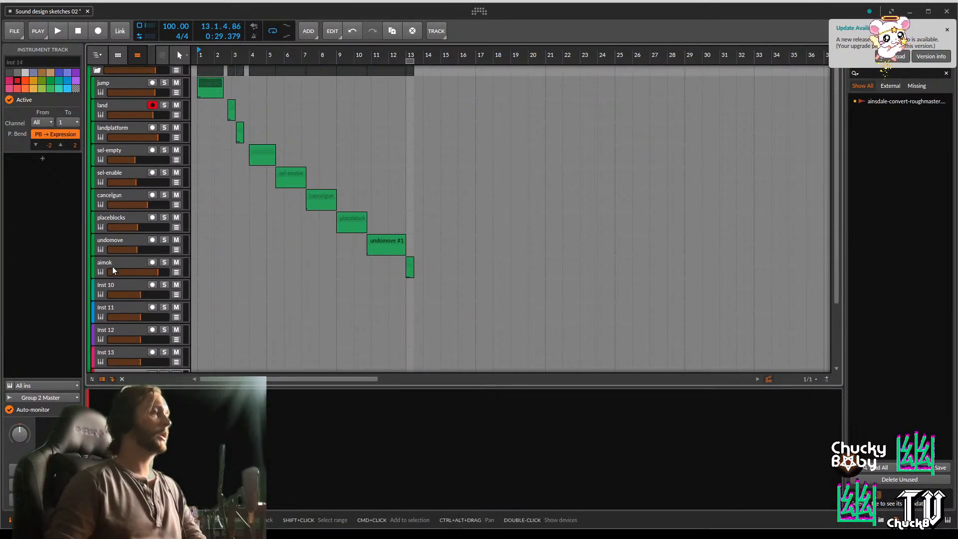
key("ctrl+t")
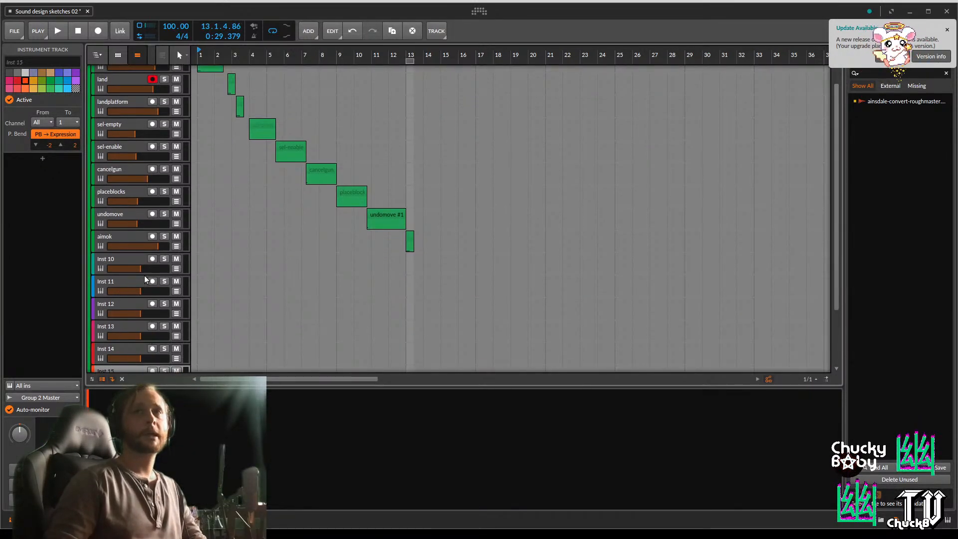
Color all six new instrument tracks, Inst 10 to Inst 15, green
scroll(140, 250, "up", 2)
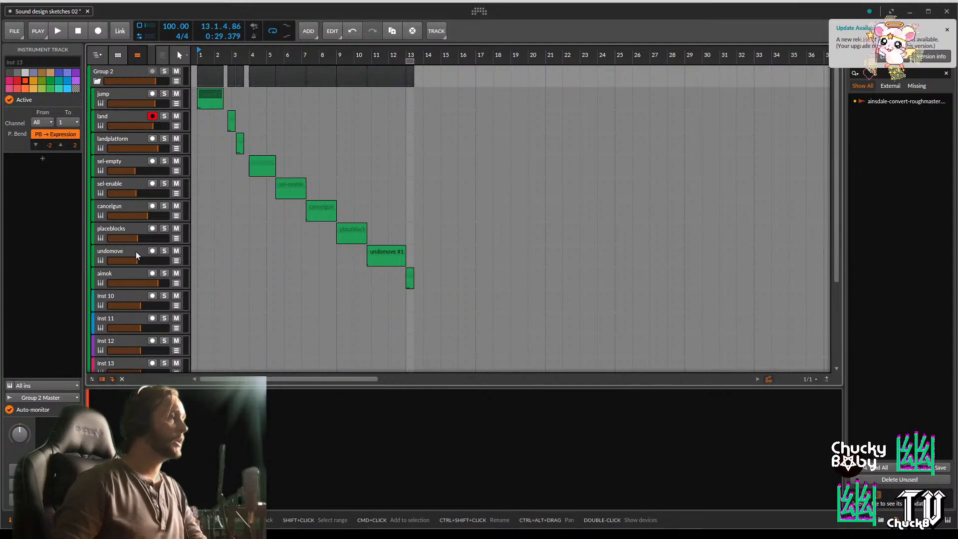
left_click(117, 298)
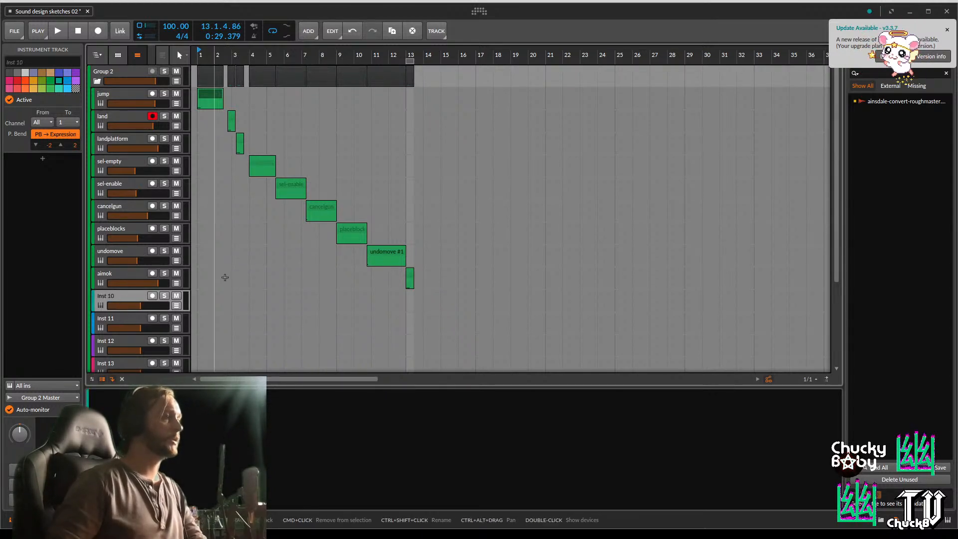
scroll(306, 258, "down", 3)
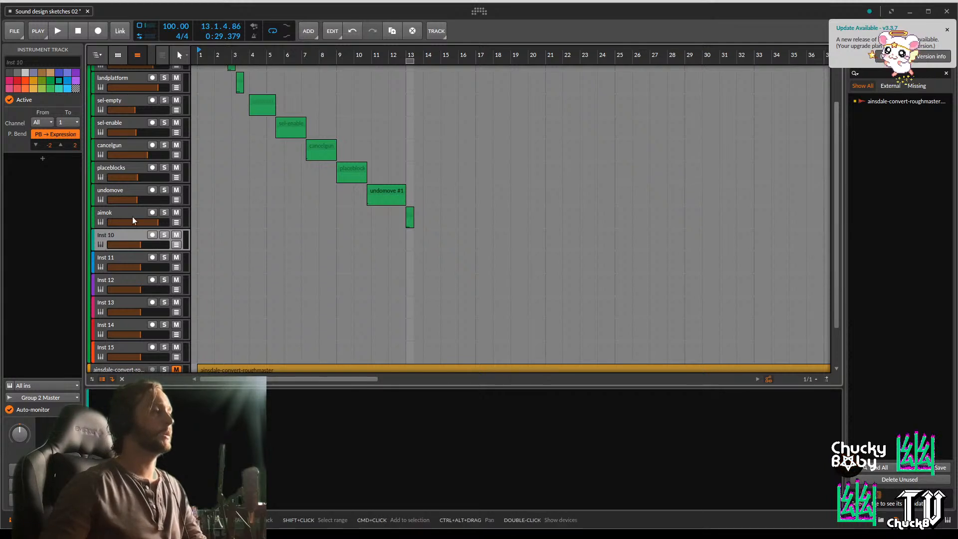
left_click(119, 345, "shift")
right_click(120, 346)
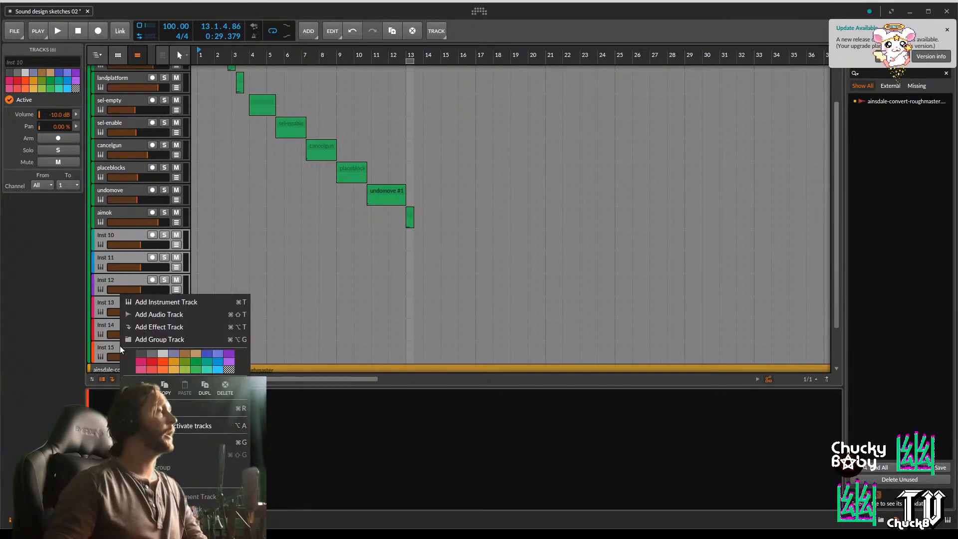
left_click(196, 370)
left_click(273, 274)
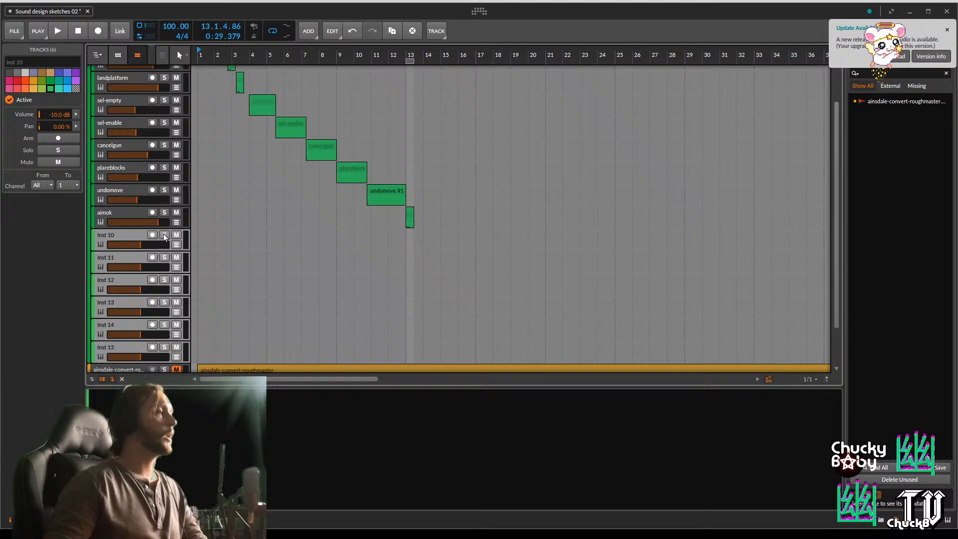
Rename the Inst 10 track directly below aimok to fasttravelup
left_click(131, 234)
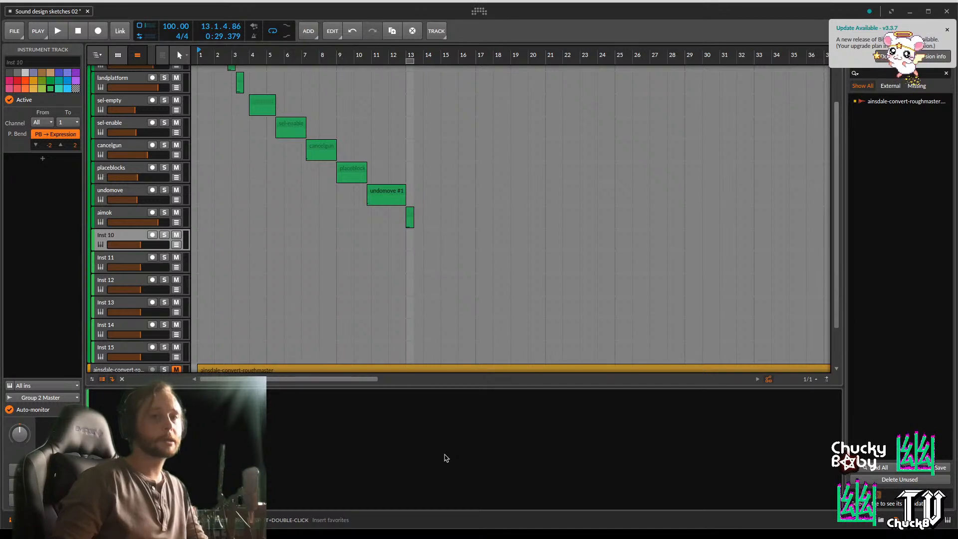
double_click(128, 238)
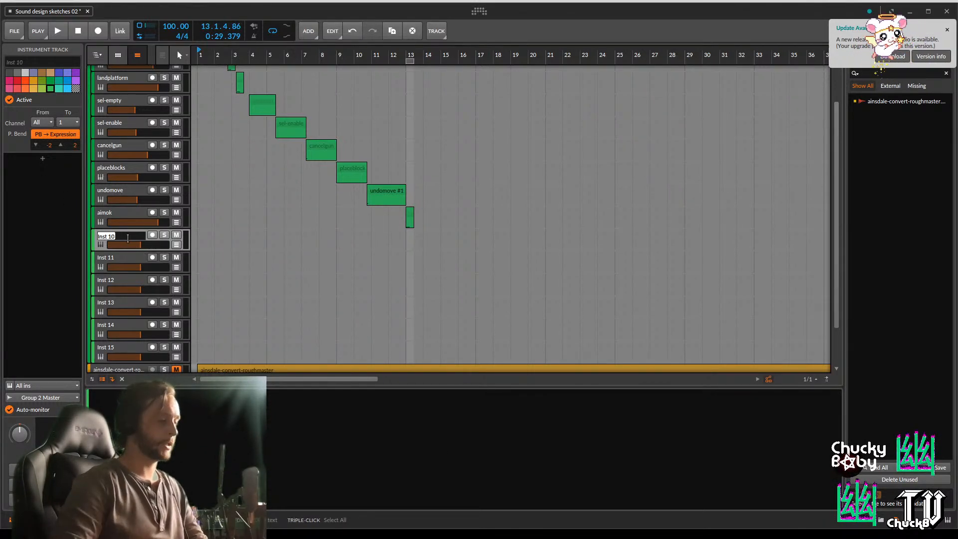
type("fasttravelup")
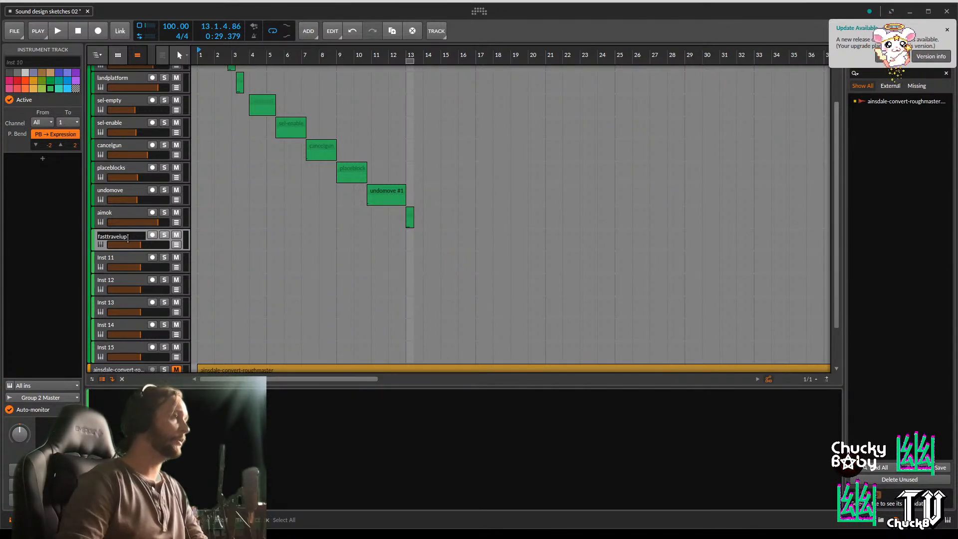
key("Return")
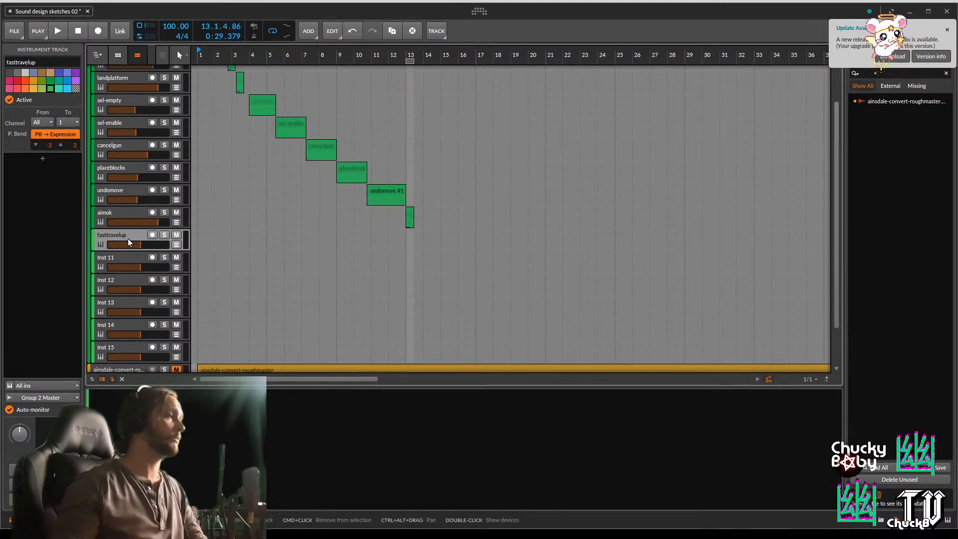
Rename the Inst 11 track to fasttraveldown
left_click(139, 258)
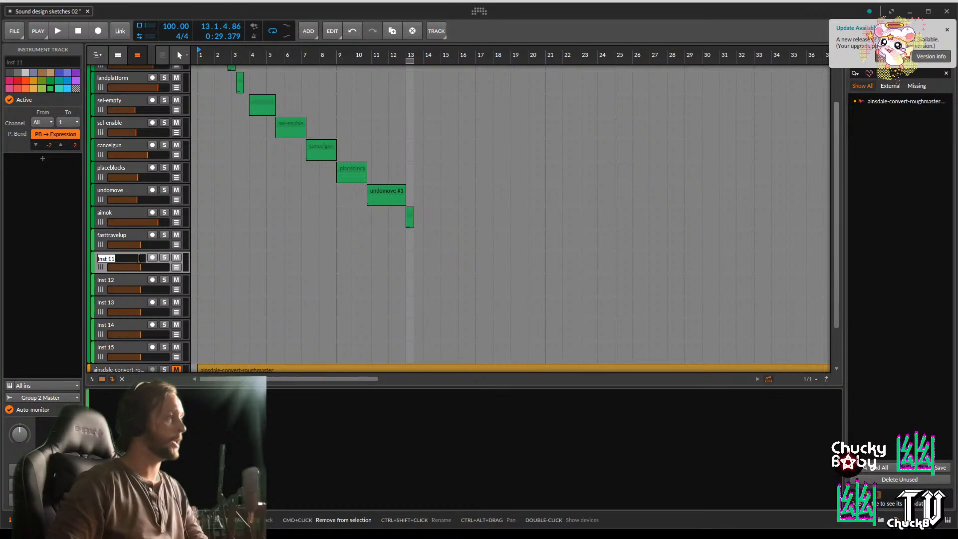
double_click(139, 259)
type("fast")
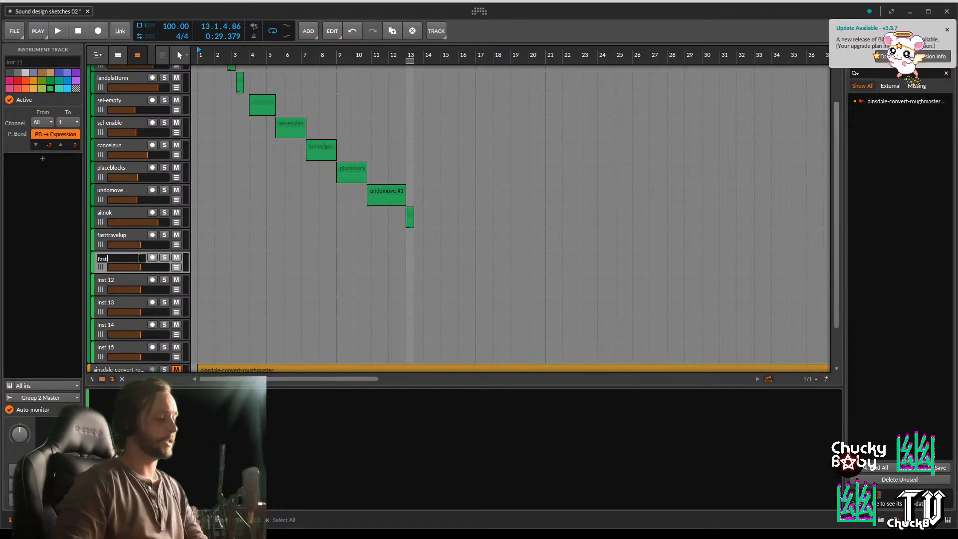
type("trave")
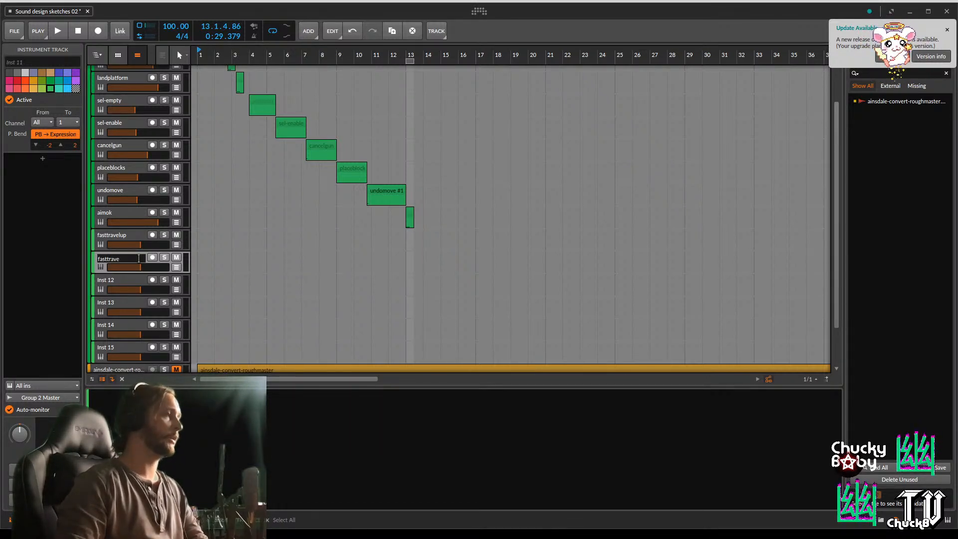
type("ldown")
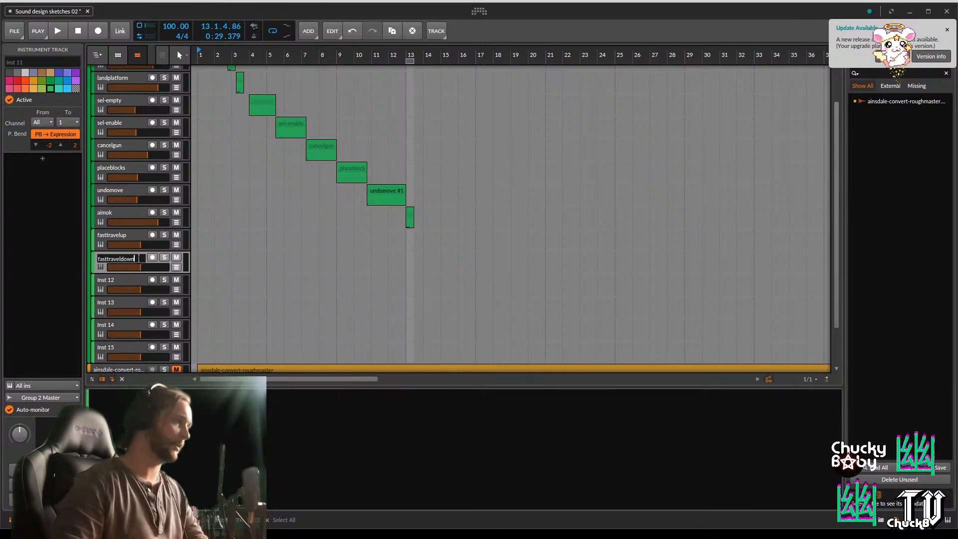
key("Return")
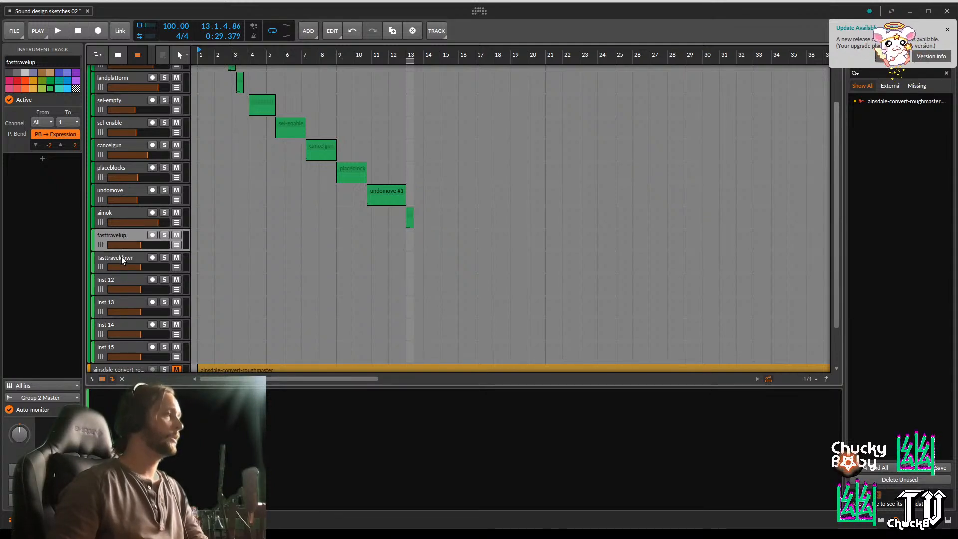
left_click(134, 235)
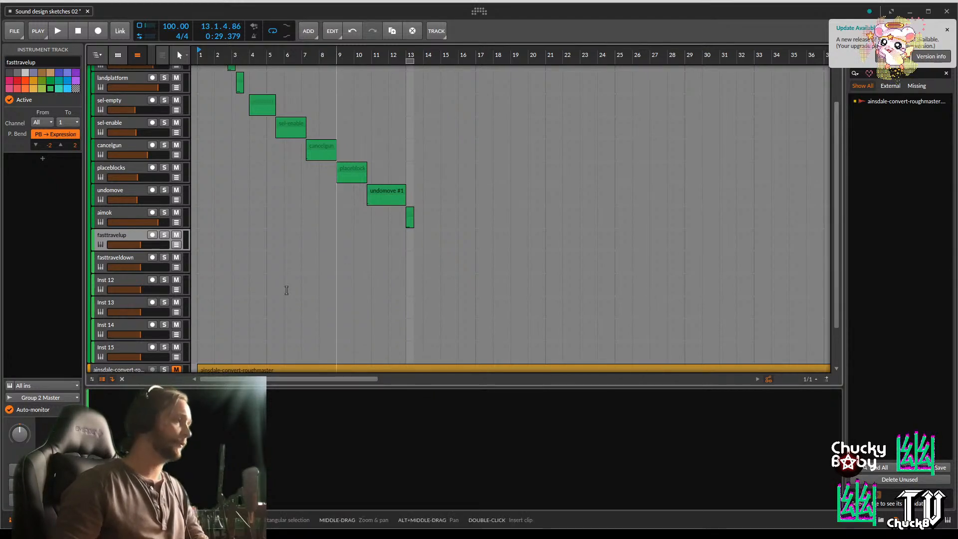
Rename the Inst 12 track to waterdeath
left_click(127, 281)
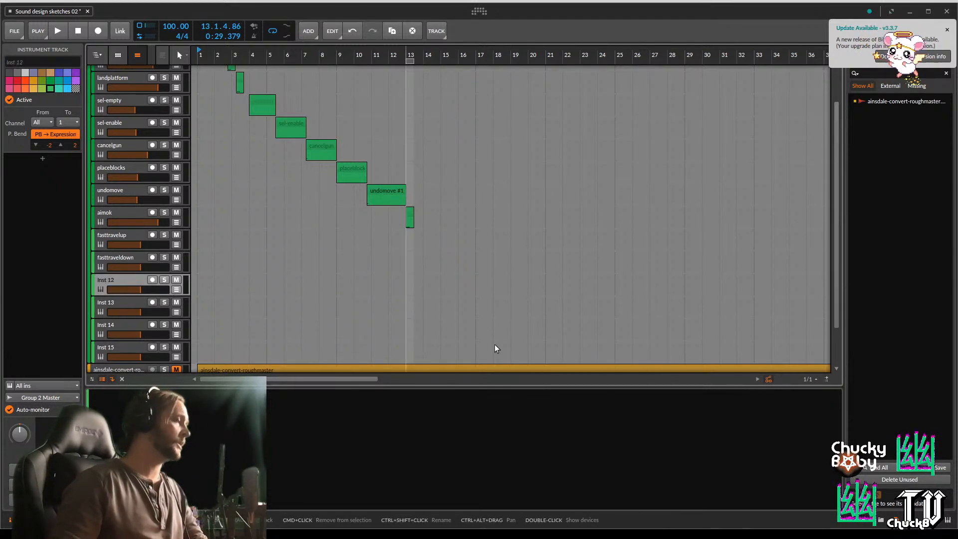
double_click(115, 277)
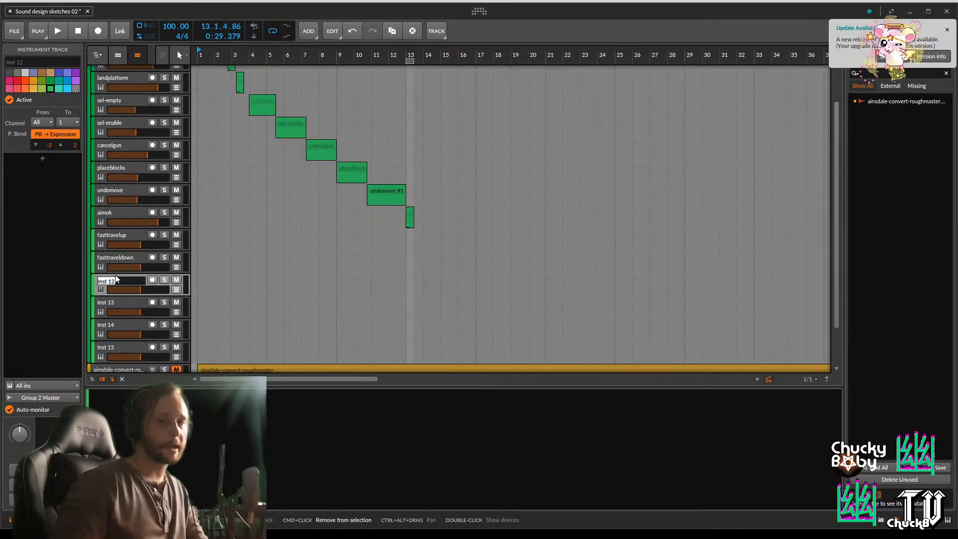
type("wate")
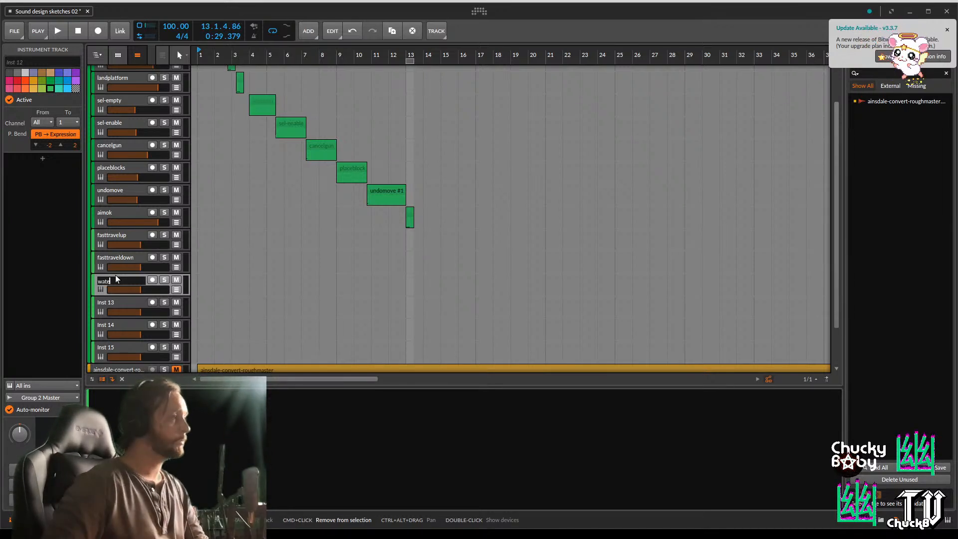
type("rdeath")
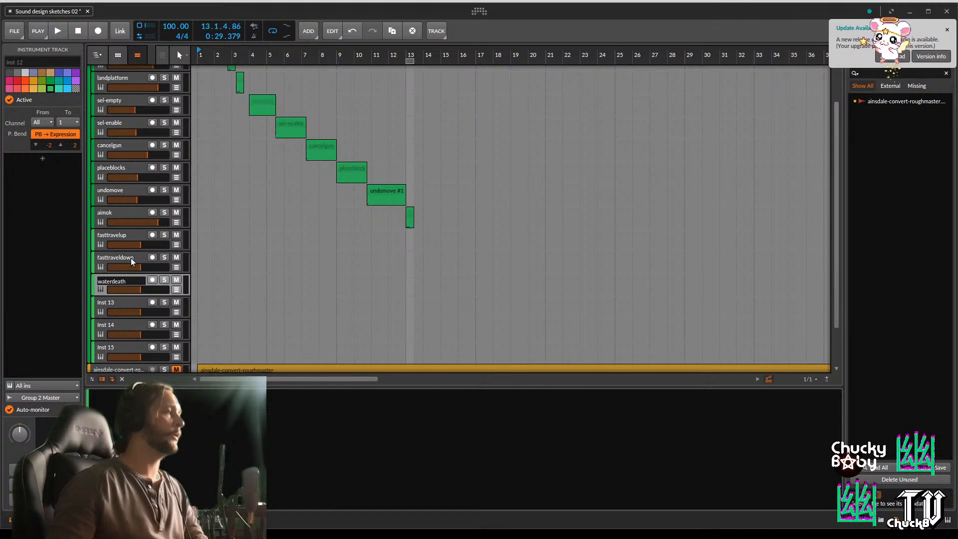
key("Return")
Replace the ending of the waterdeath track's name so that it reads waterpit
left_click(135, 303)
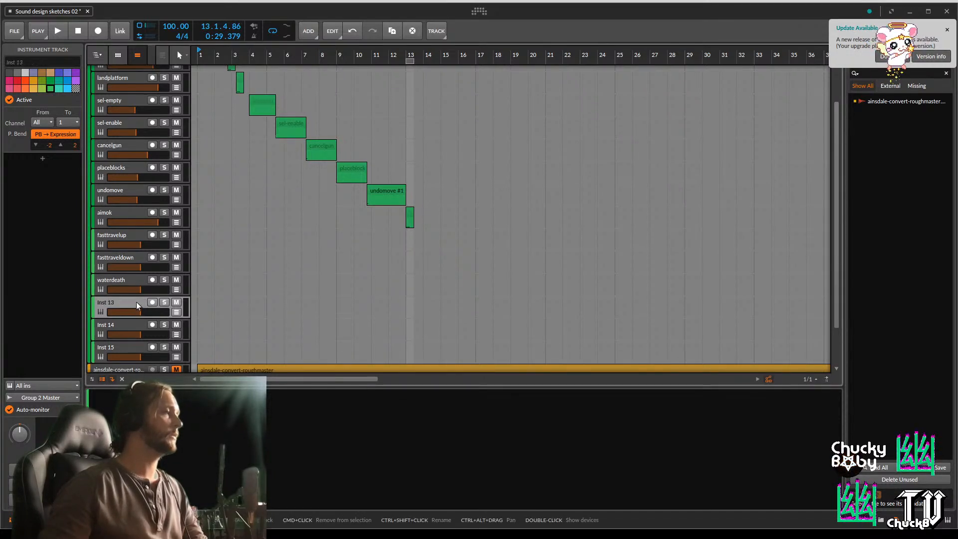
scroll(136, 301, "down", 3)
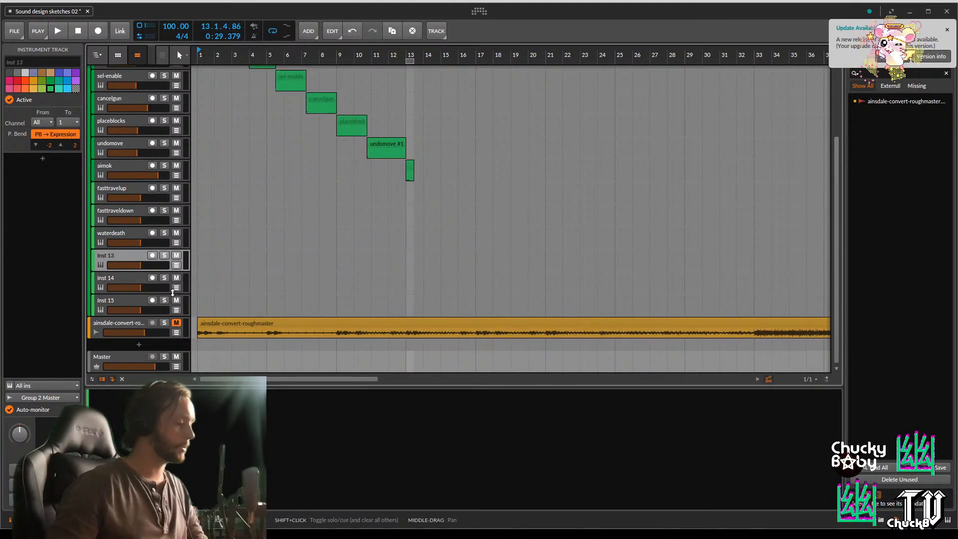
left_click(108, 231)
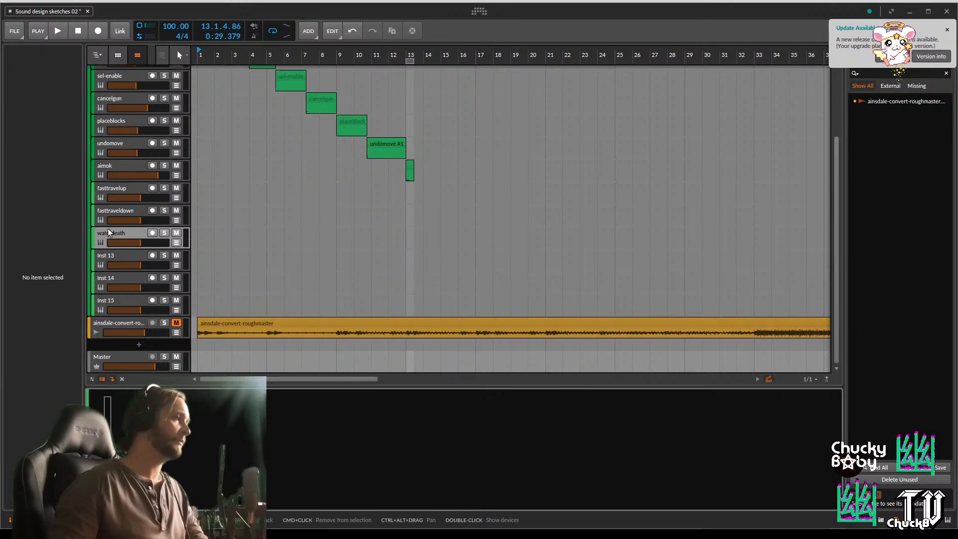
left_click(108, 230)
left_click(24, 61)
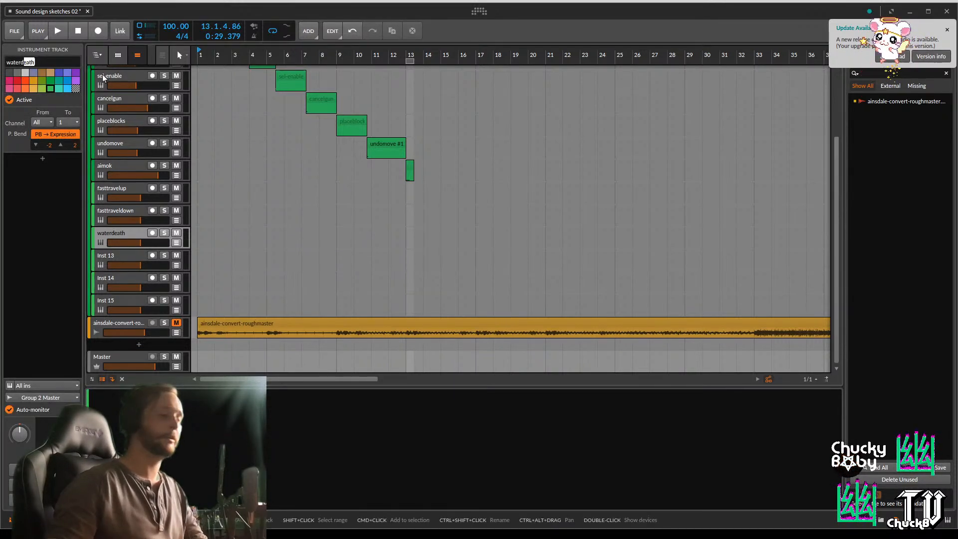
key("BackSpace")
key("BackSpace")
key("BackSpace")
key("BackSpace")
key("BackSpace")
type("fal")
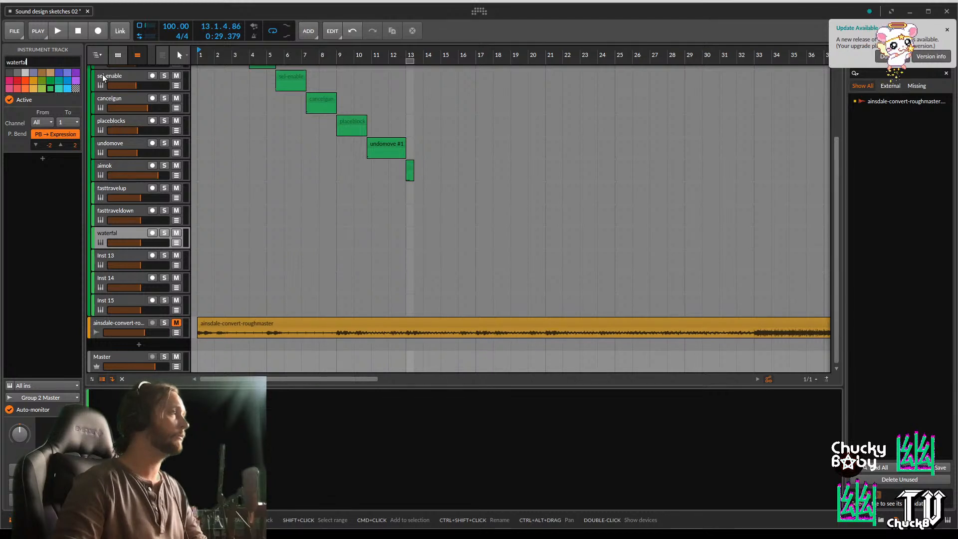
key("BackSpace")
key("BackSpace")
key("BackSpace")
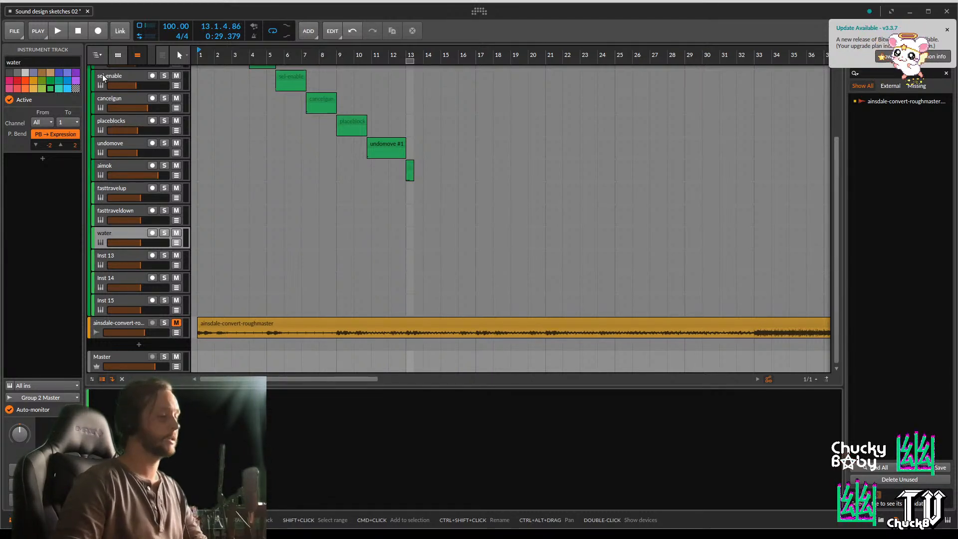
type("pit")
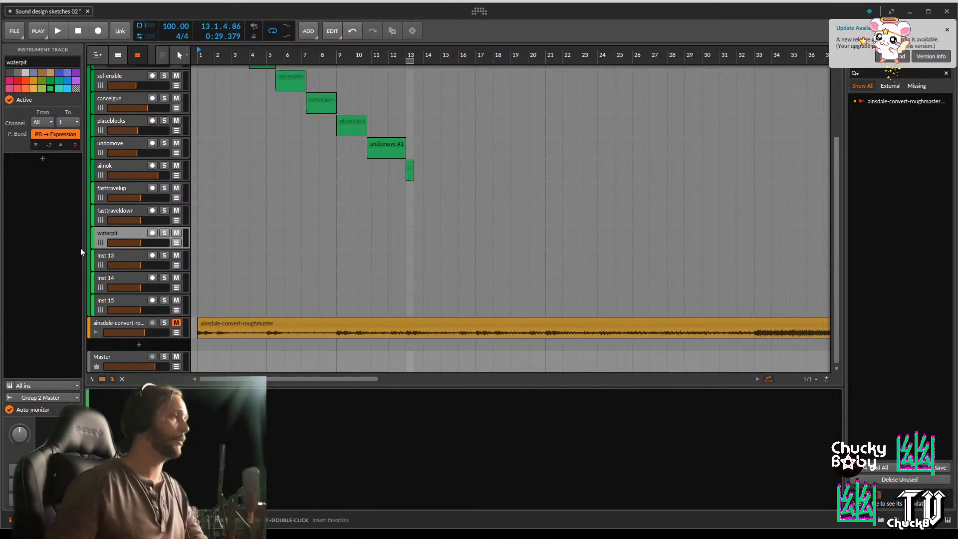
Rename the Inst 13 track directly below waterpit to resetpuzzle
left_click(109, 257)
double_click(109, 257)
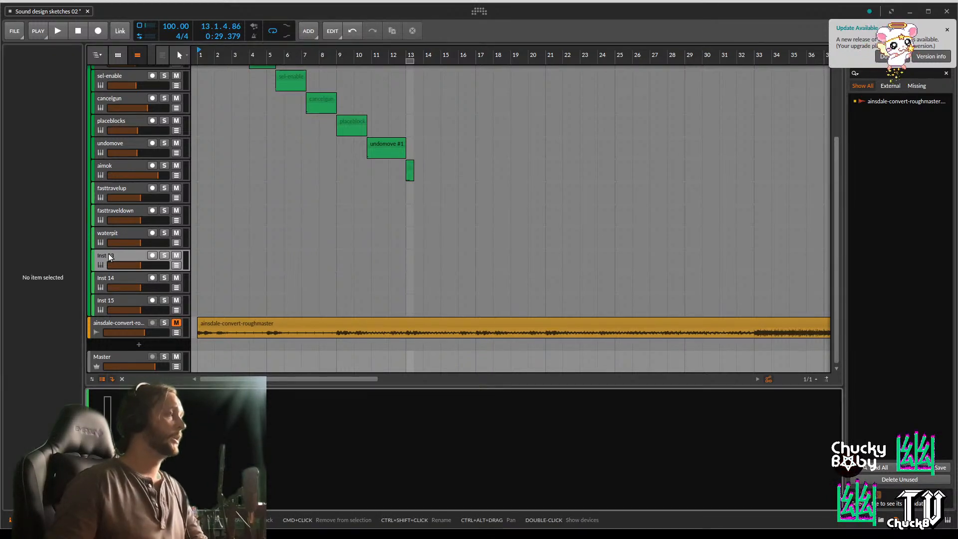
double_click(109, 256)
left_click(109, 256)
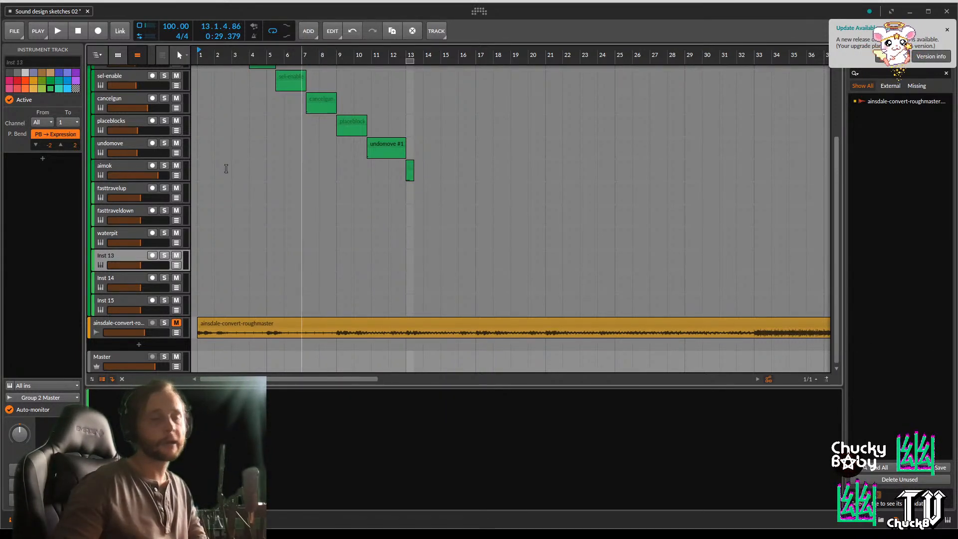
double_click(106, 255)
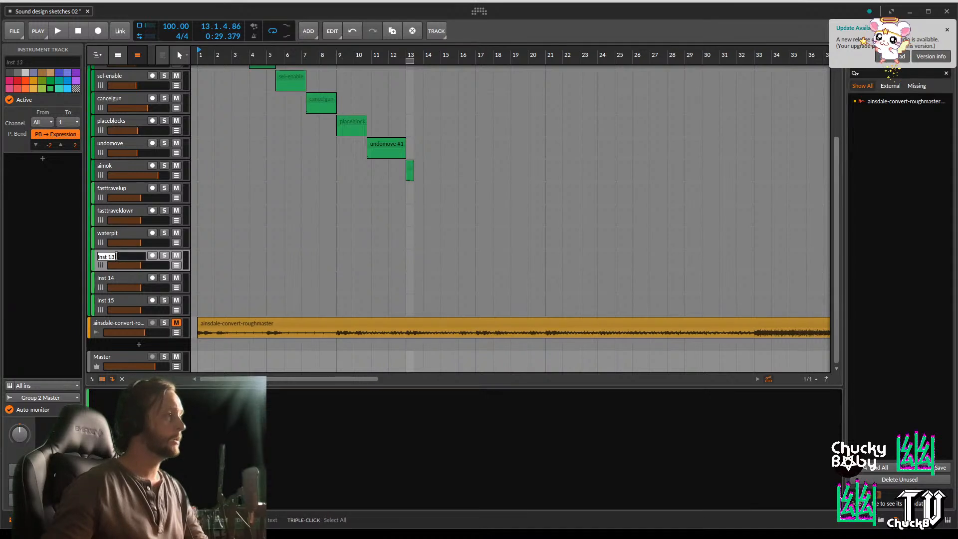
type("reset")
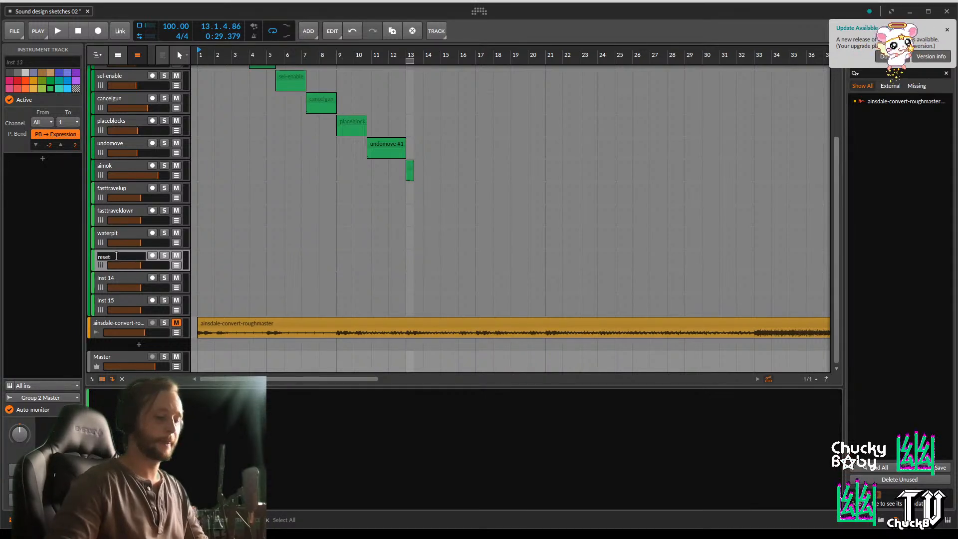
type("puzzle")
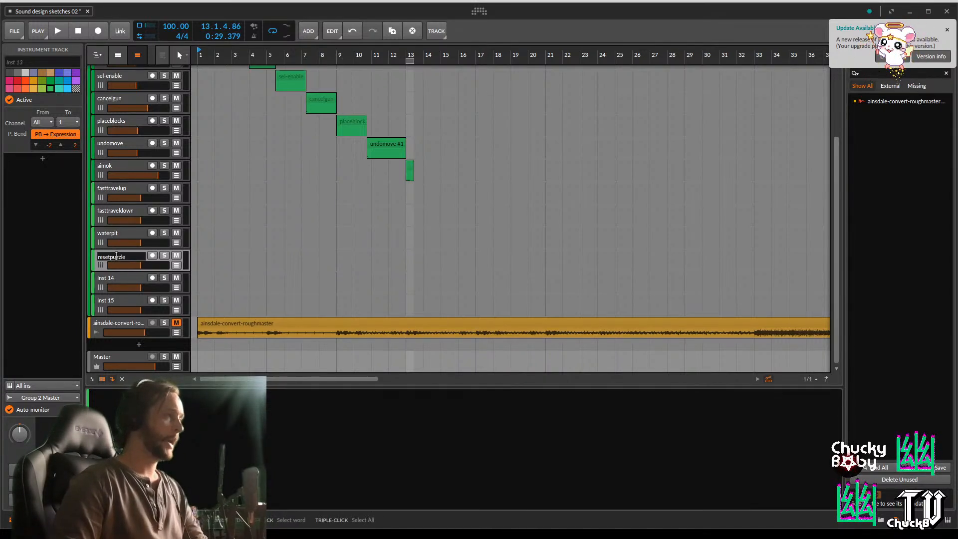
key("Return")
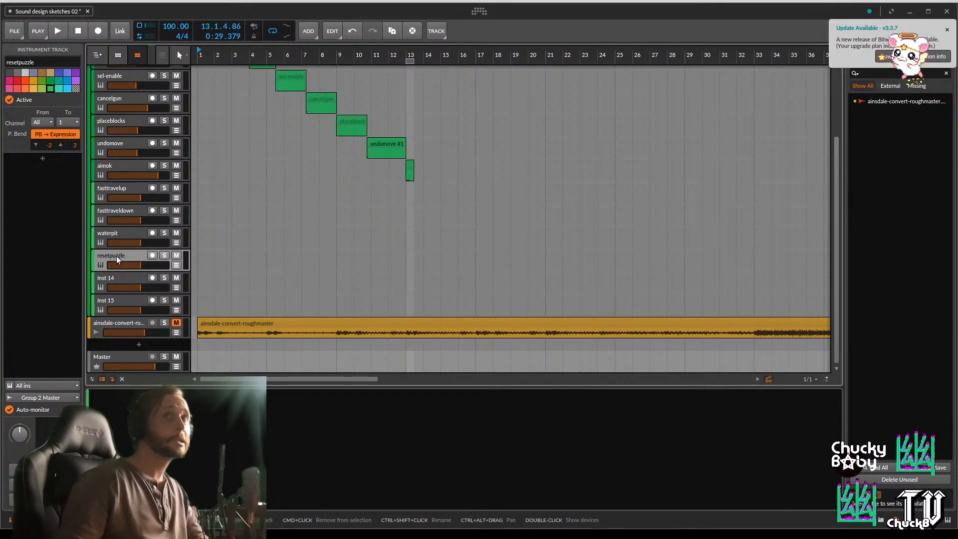
Rename the resetpuzzle track to platformcontact
left_click(129, 281)
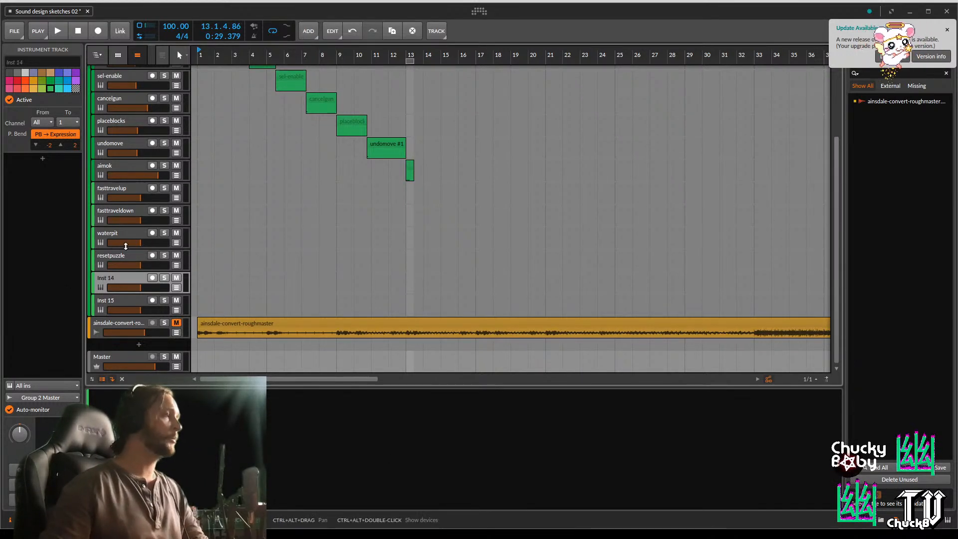
double_click(109, 257)
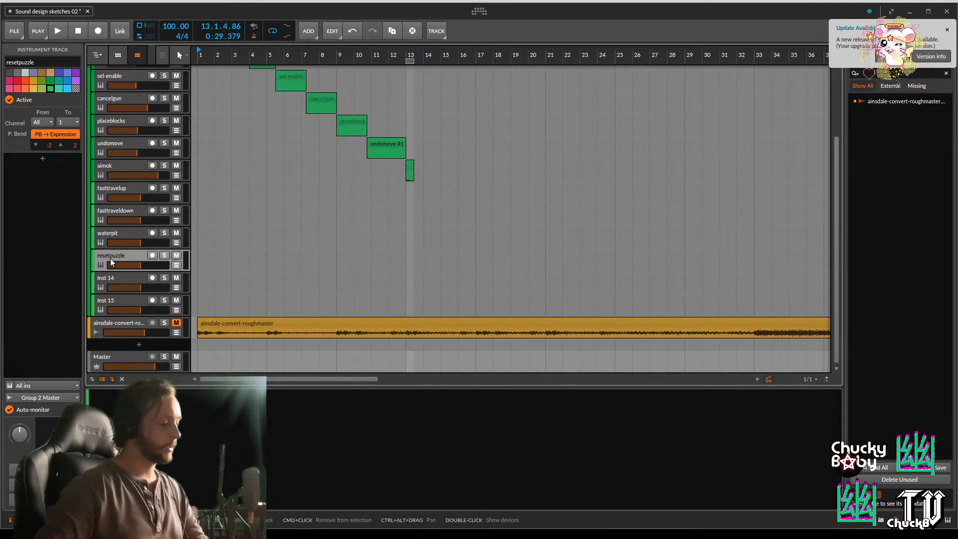
type("platform")
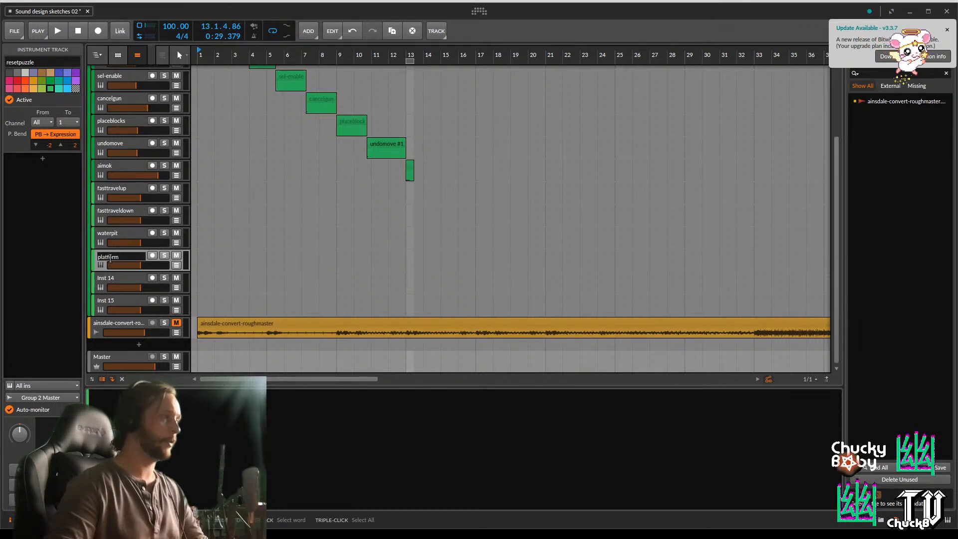
type("contact")
key("Return")
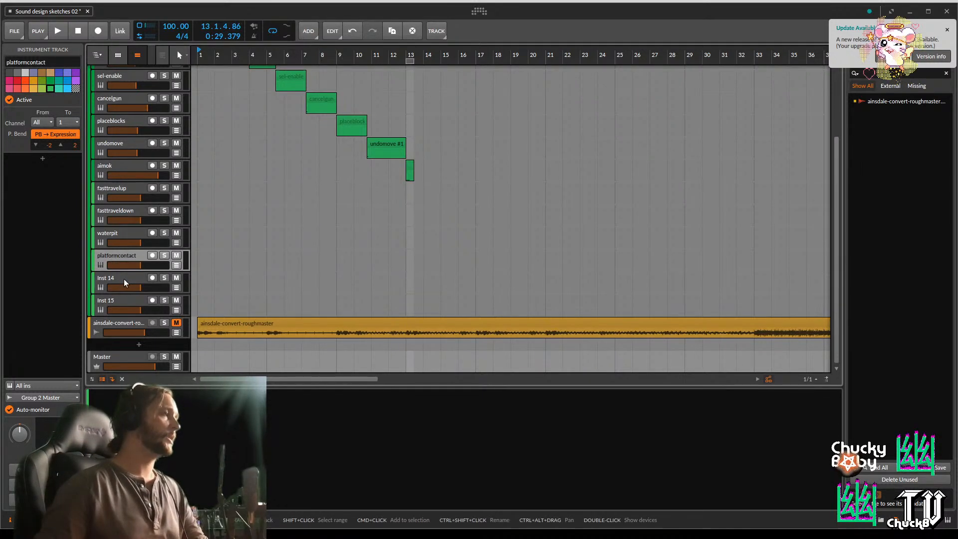
Rename the Inst 14 track to menuselect
scroll(141, 266, "up", 1)
scroll(122, 135, "up", 3)
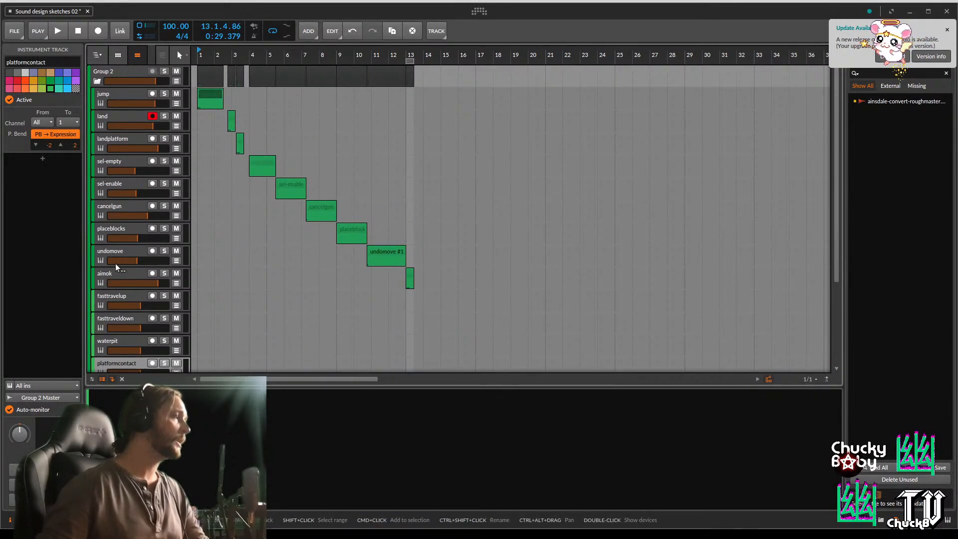
scroll(109, 139, "down", 4)
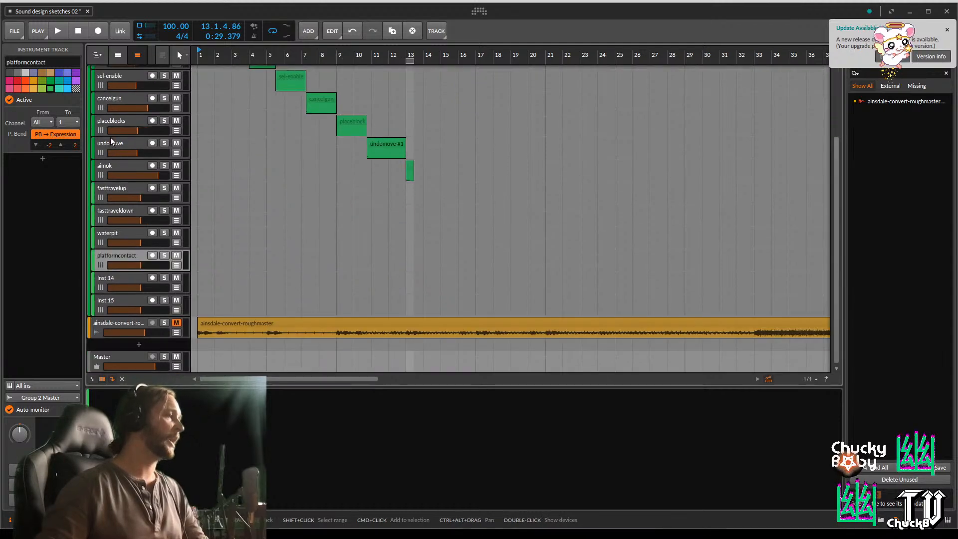
left_click(124, 276)
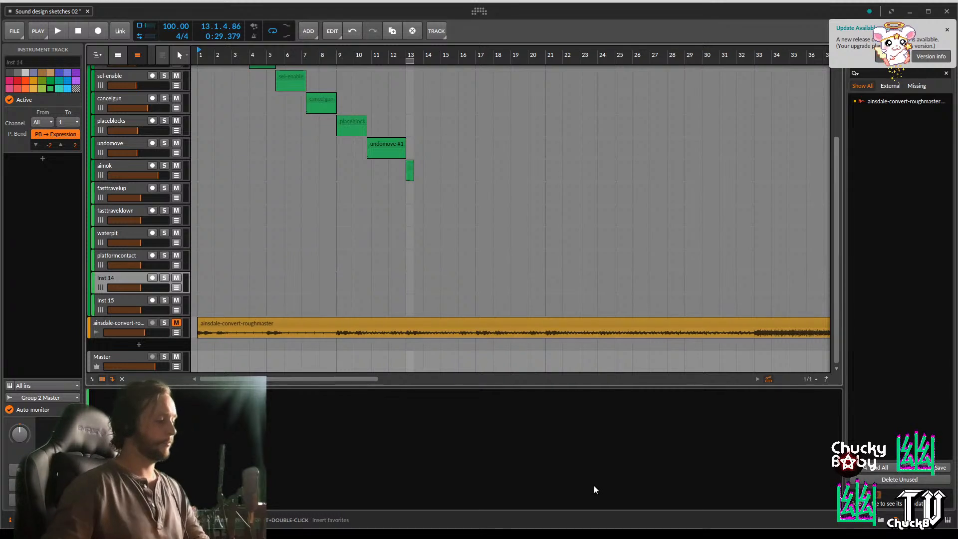
double_click(110, 275)
type("menu")
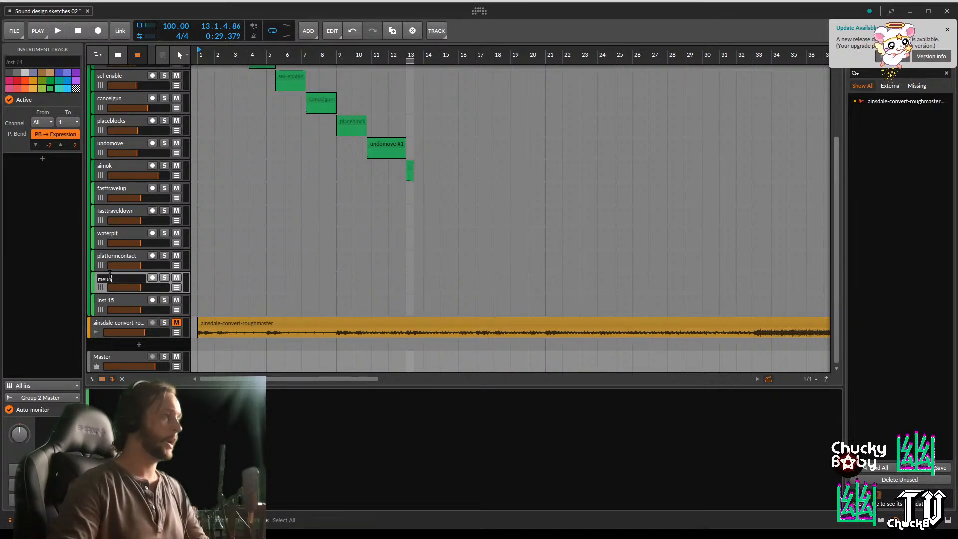
type("selec")
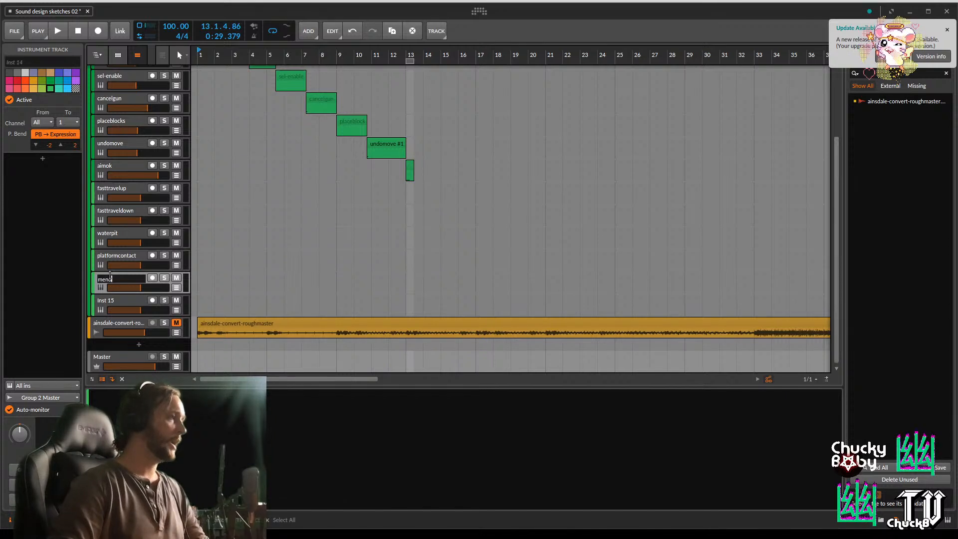
type("t")
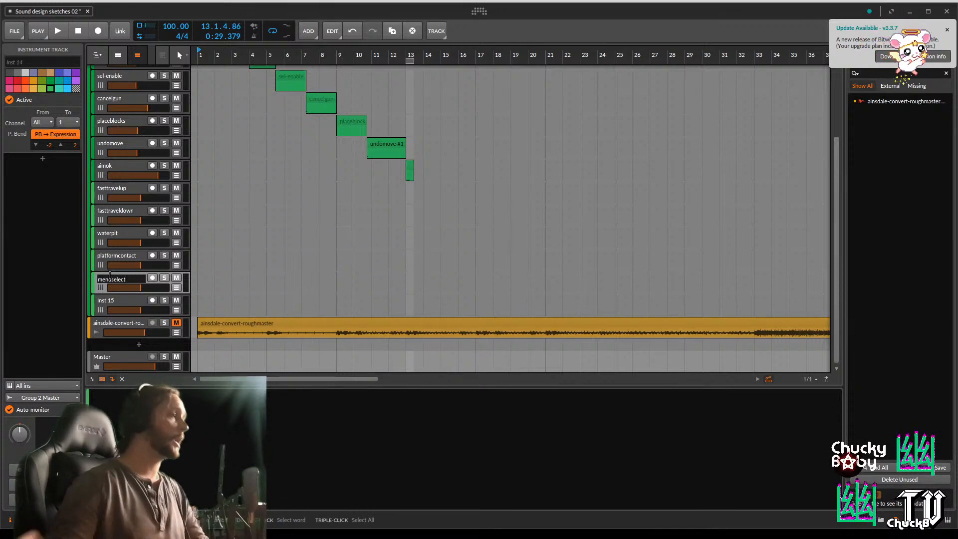
Rename the Inst 15 track to menuchoose
left_click(118, 302)
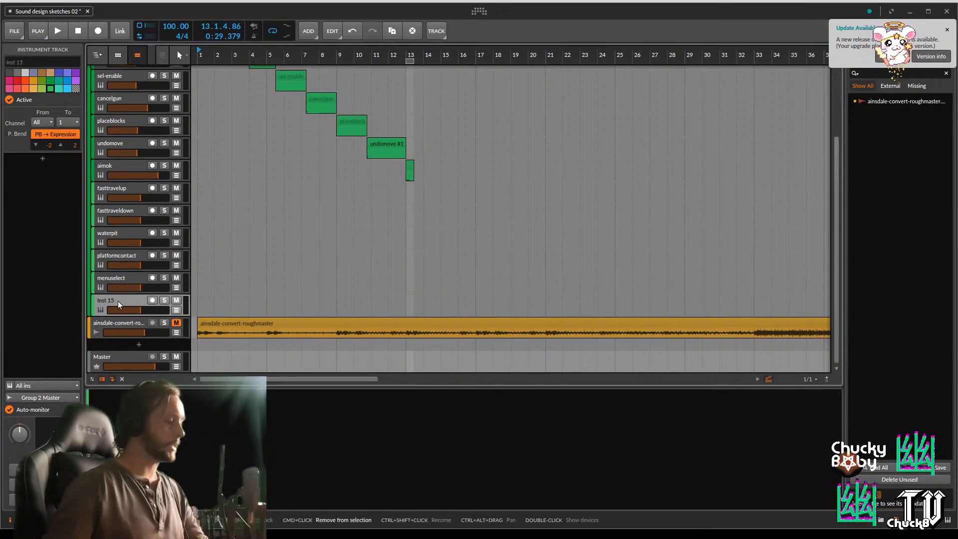
double_click(118, 300)
type("me")
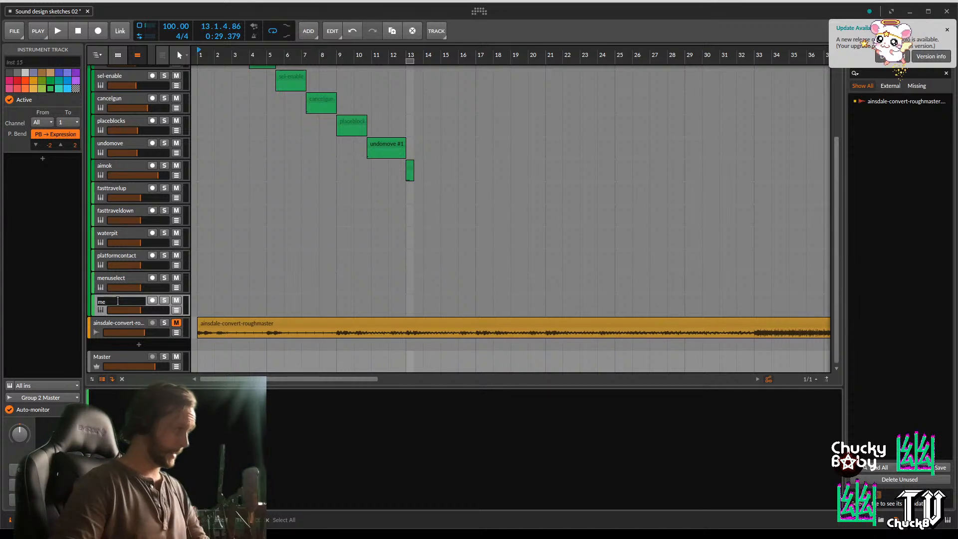
type("nuchoose")
key("Return")
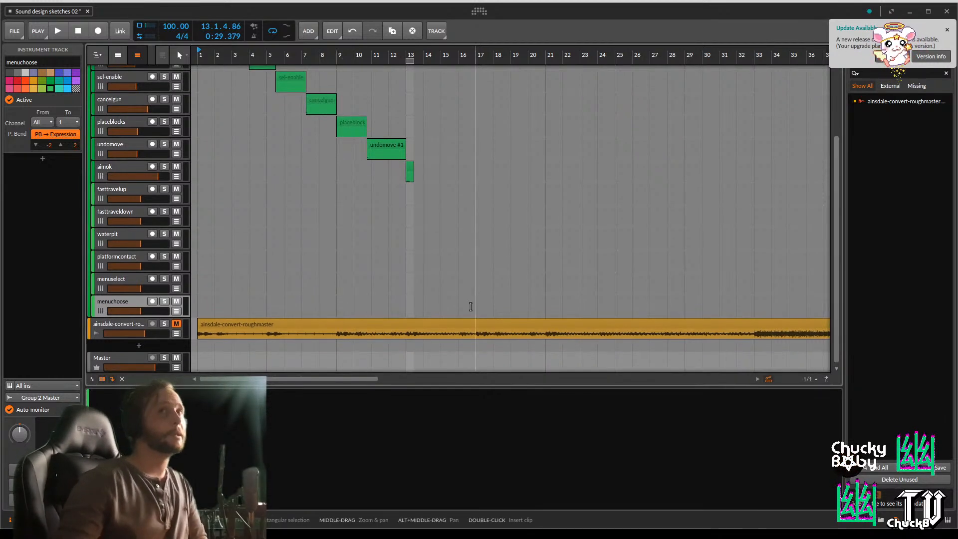
Play the arrangement from the start of the sel-enable clip to hear its sound
scroll(404, 220, "up", 1)
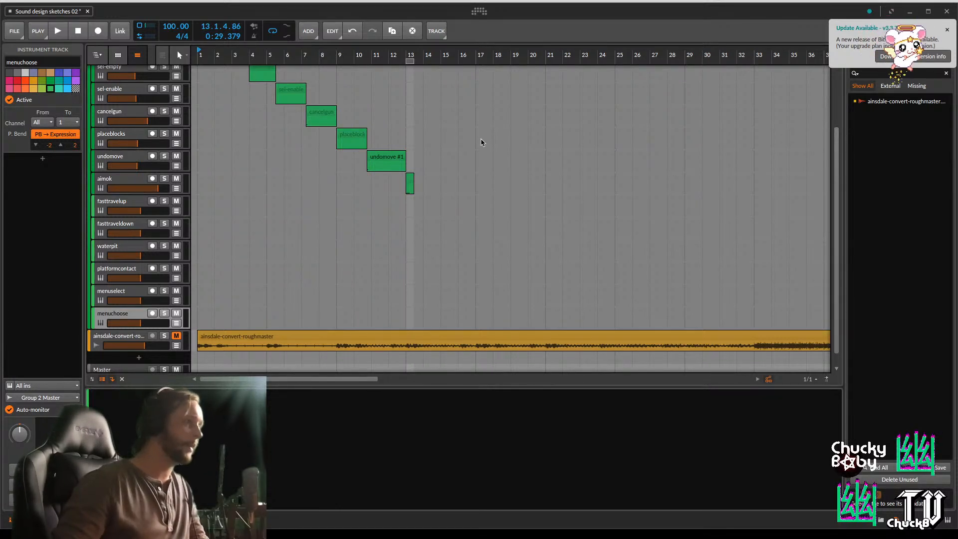
left_click(376, 199)
scroll(376, 199, "up", 1)
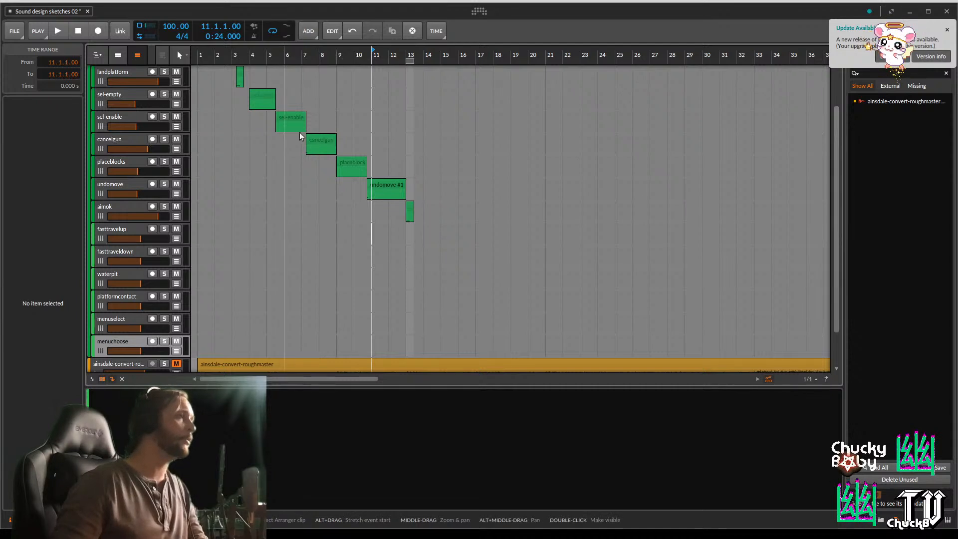
scroll(266, 119, "up", 1)
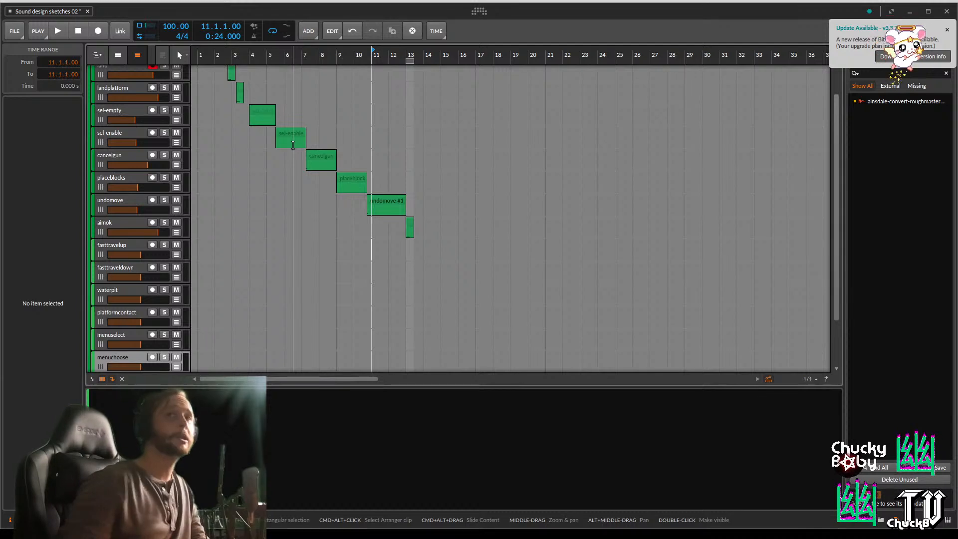
left_click(107, 131)
left_click(286, 133)
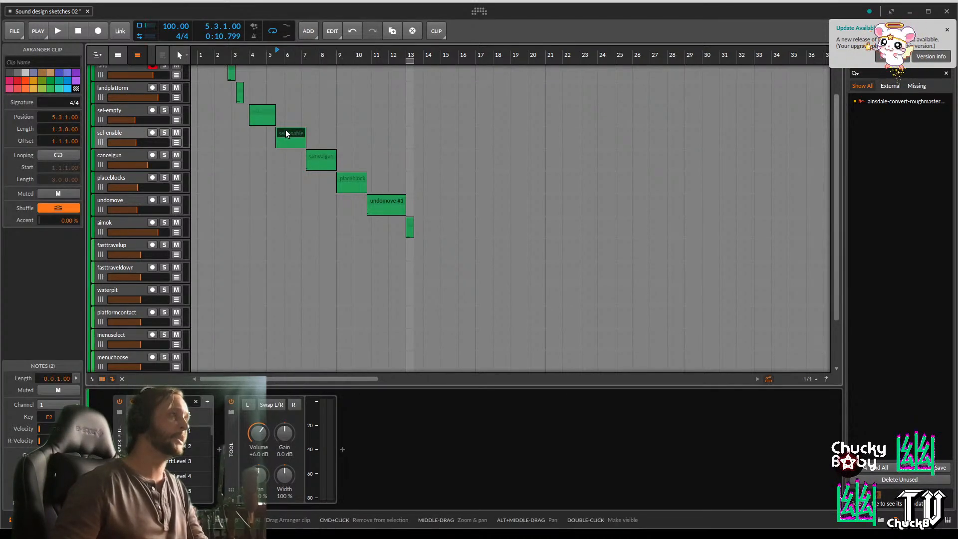
key("space")
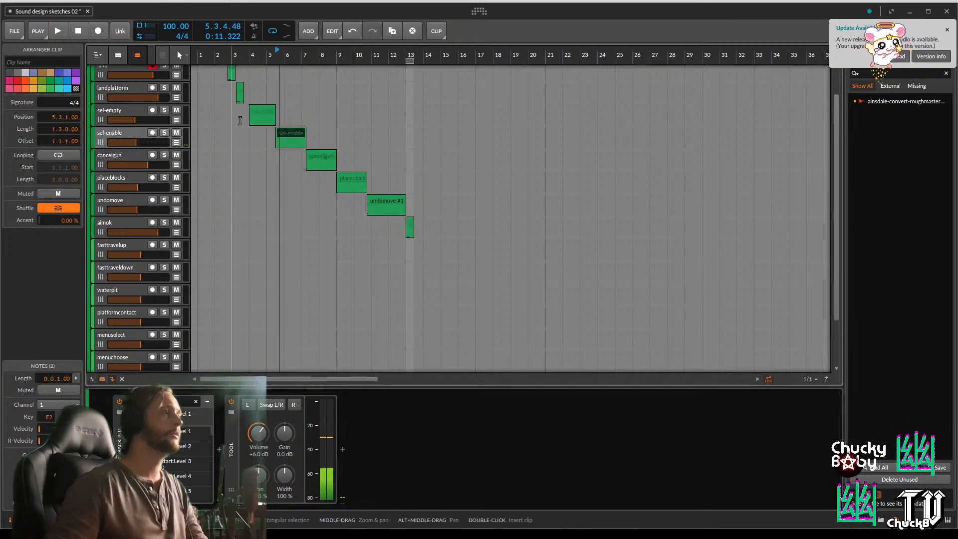
scroll(145, 118, "up", 1)
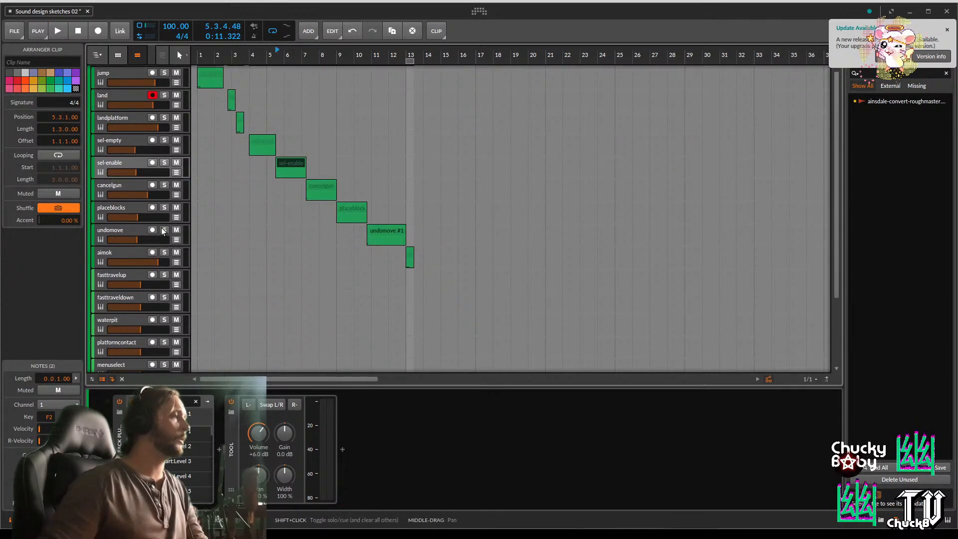
scroll(160, 236, "down", 1)
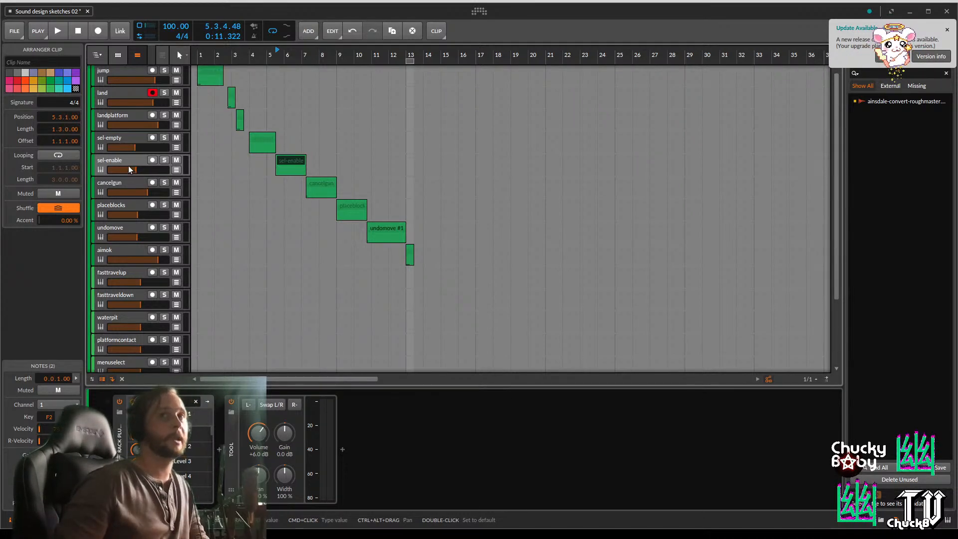
Audition the sel-empty and sel-enable clips alternately to compare their sounds
left_click(137, 115)
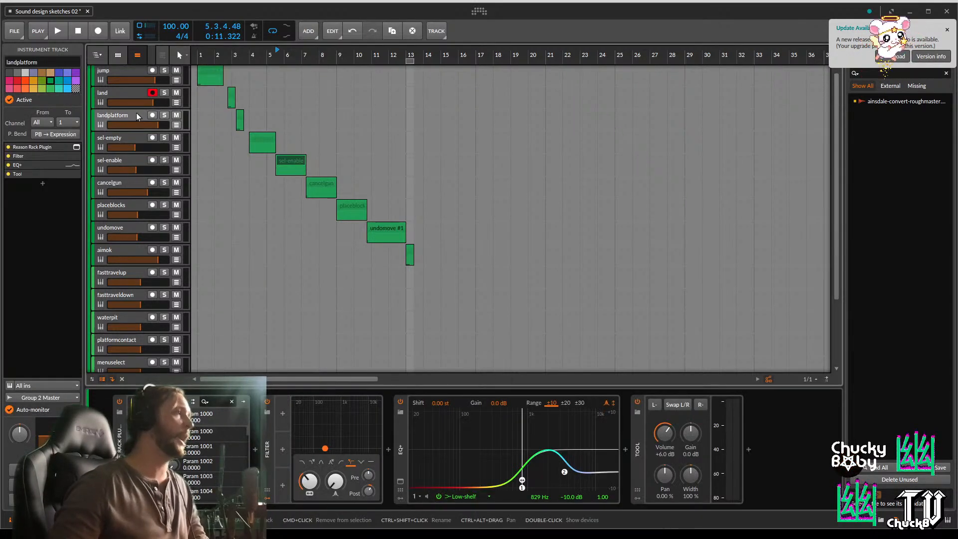
left_click(231, 91)
scroll(232, 95, "up", 1)
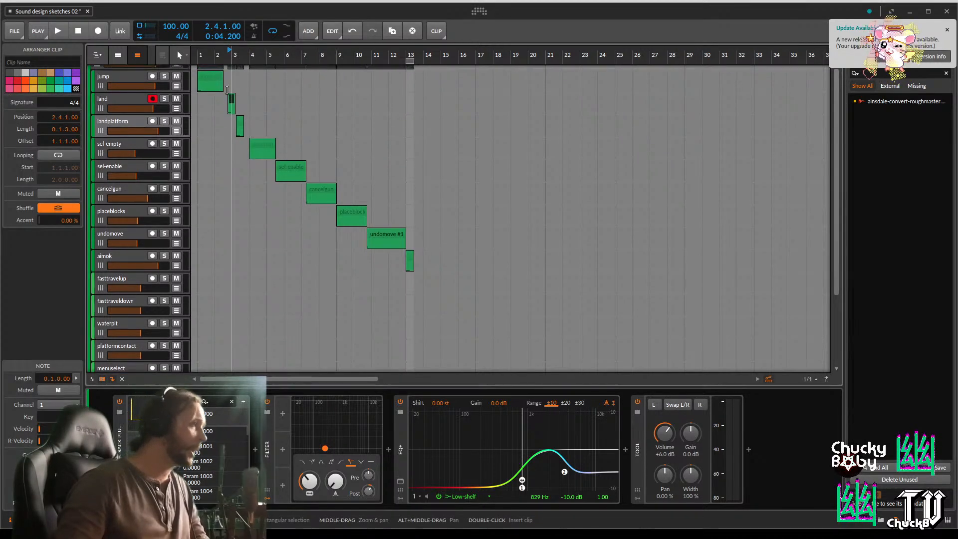
left_click(256, 144)
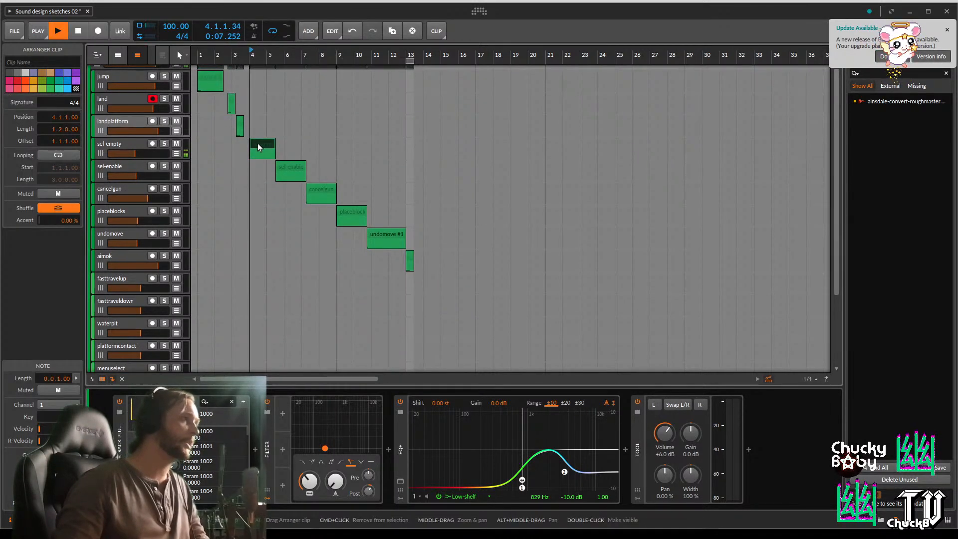
left_click(280, 162)
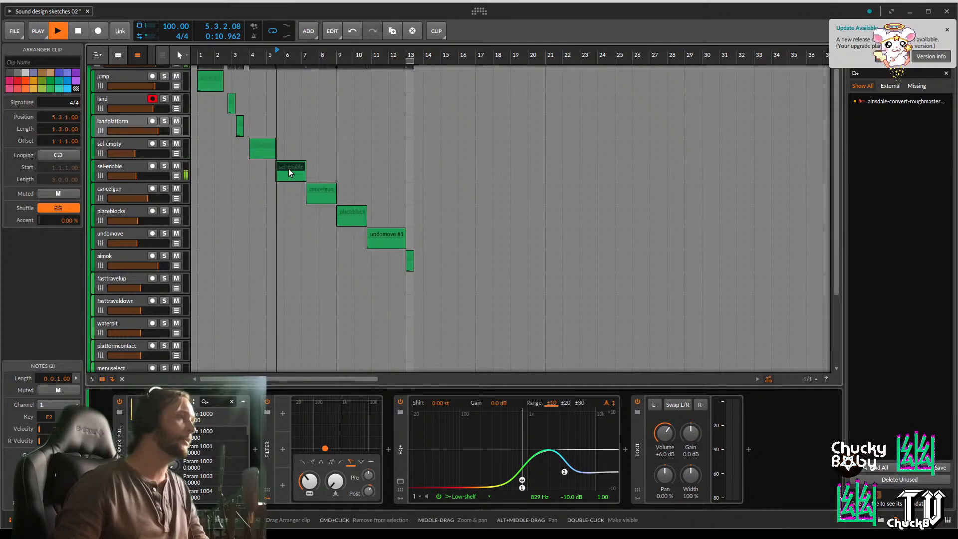
left_click(260, 146)
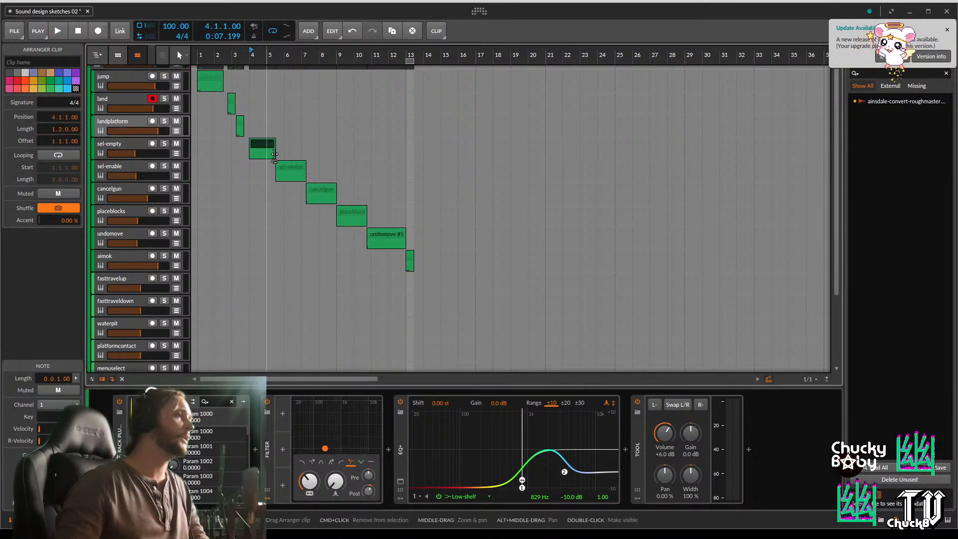
left_click(294, 167)
key("space")
key("space")
Play the sel-enable sound again and copy its Reason Rack Plugin device onto the fasttravelup track
left_click(119, 162)
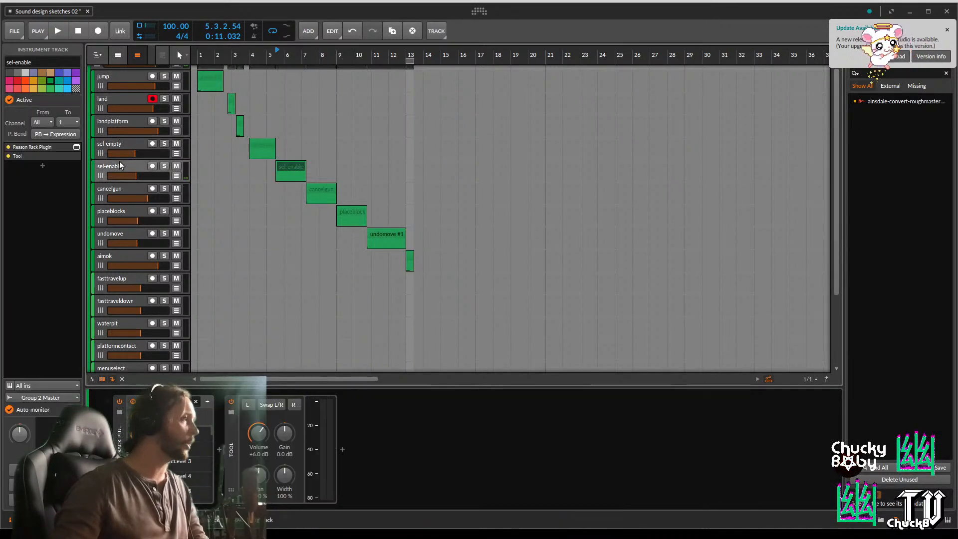
left_click(122, 448)
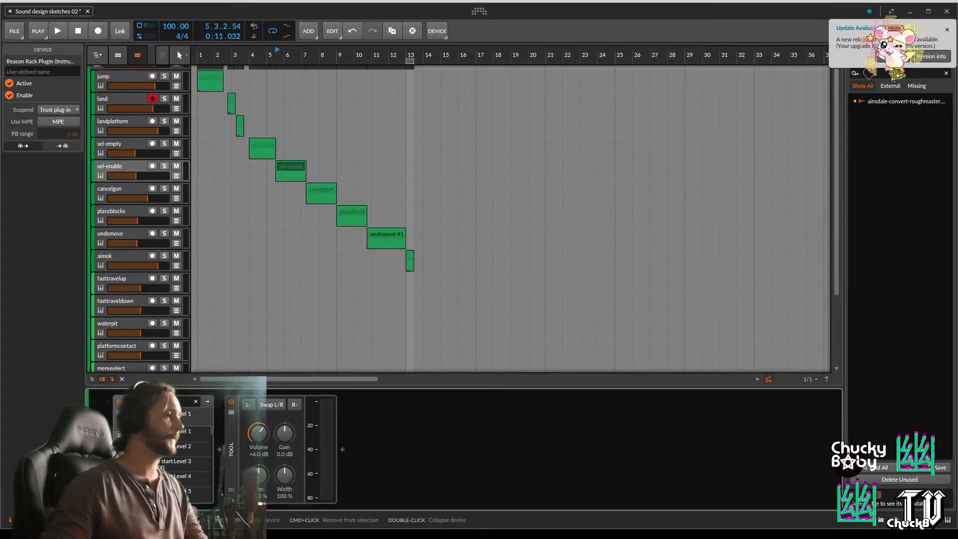
key("space")
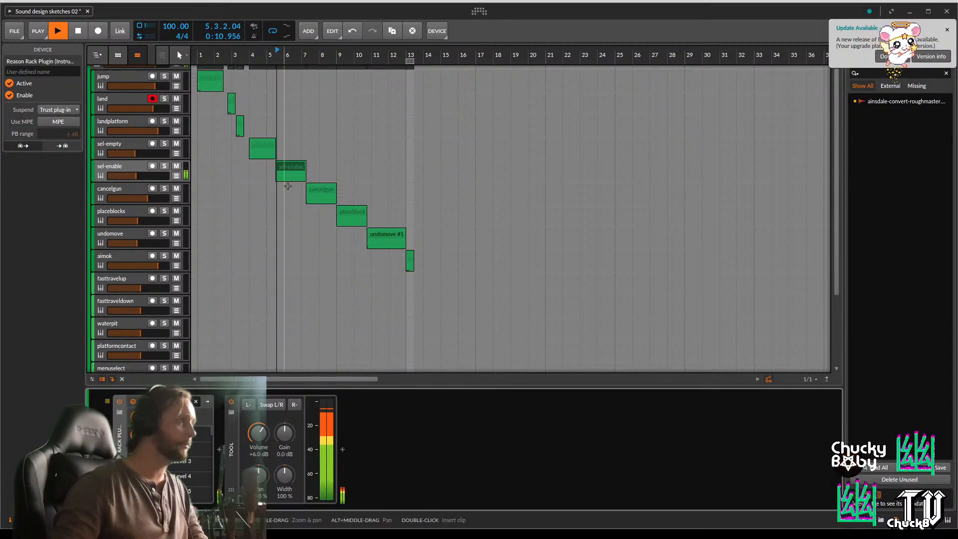
key("space")
key("space")
key("space")
left_click(123, 278)
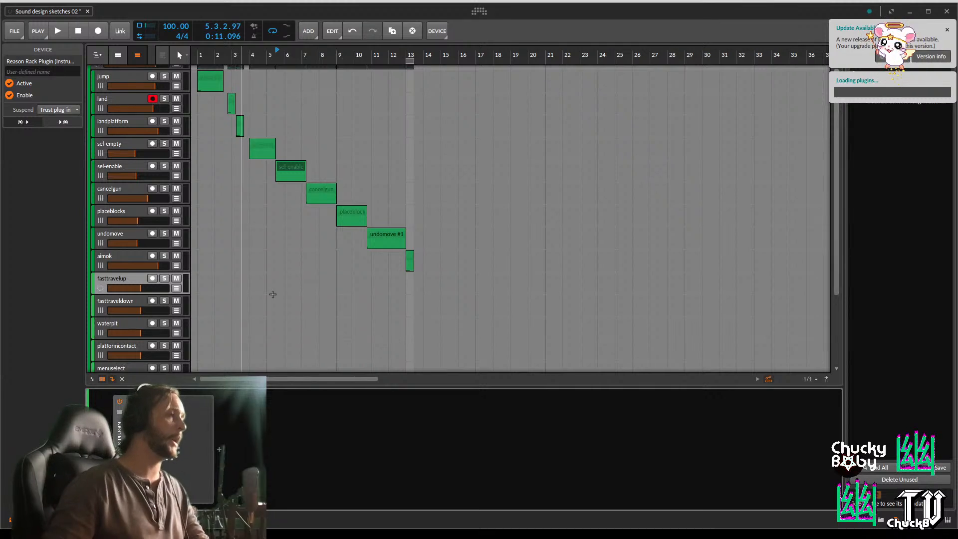
Duplicate the sel-empty clip and move the copy to the fasttravelup track, directly after the aimok clip
left_click(262, 143)
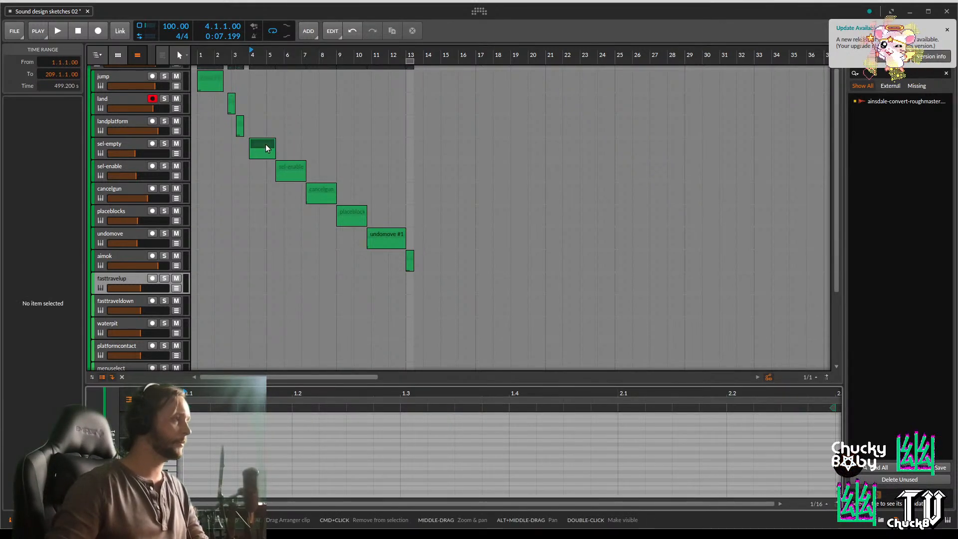
left_click(267, 148)
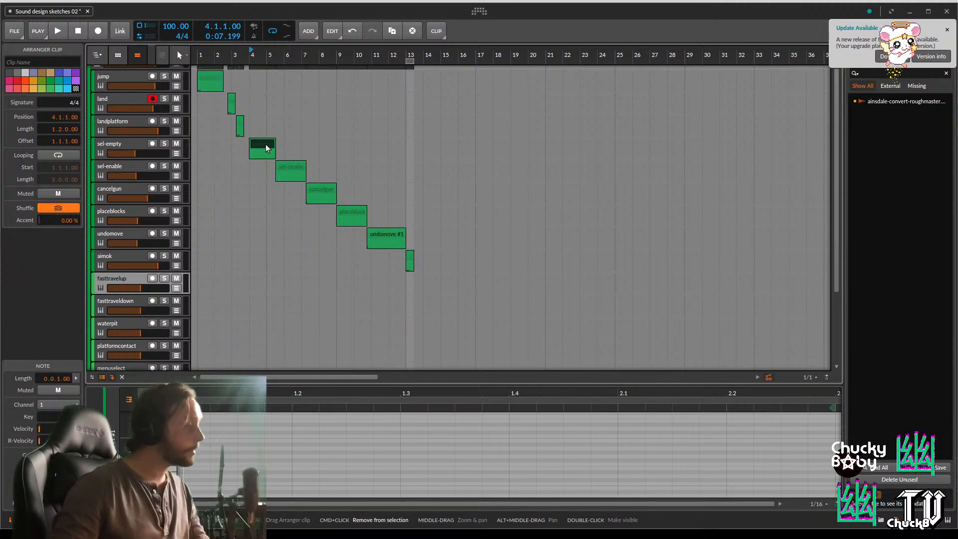
key("ctrl+d")
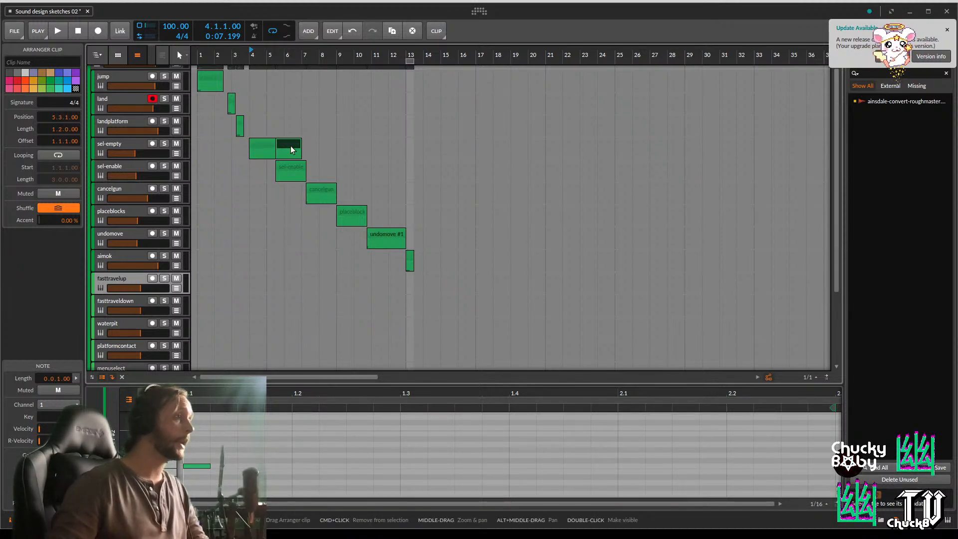
left_click_drag(290, 146, 430, 289)
scroll(424, 287, "up", 10)
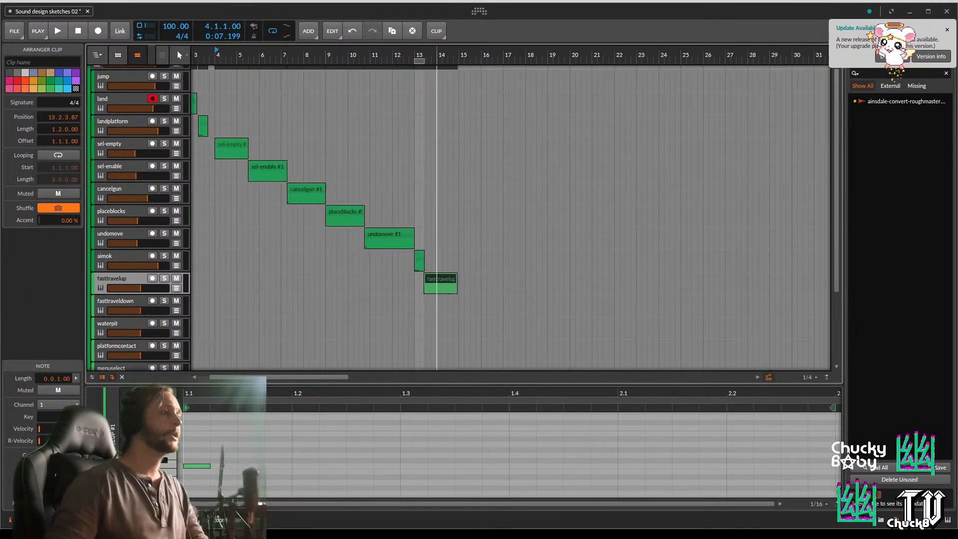
Move the fasttravelup clip so that it starts at position 13.4.1.00
left_click(415, 277)
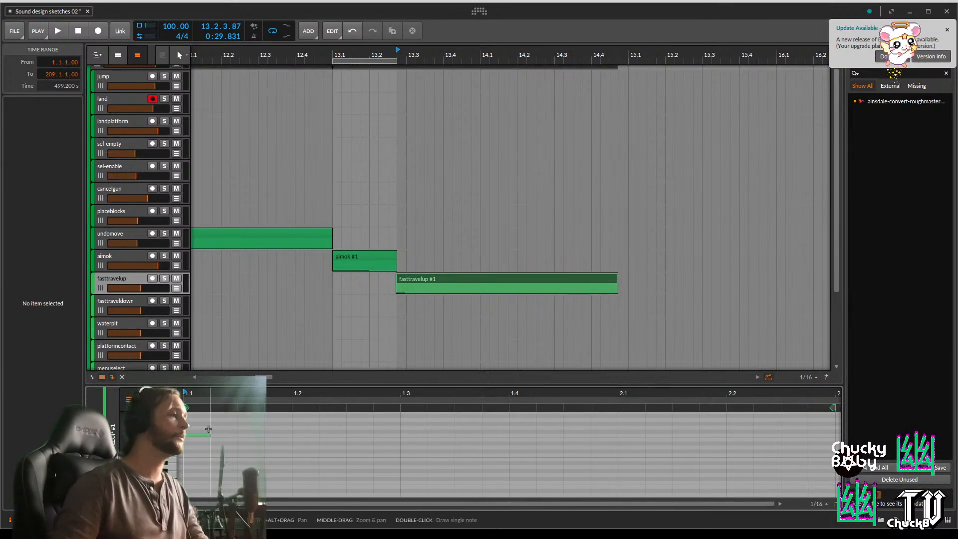
mouse_move(348, 53)
left_mouse_down()
mouse_move(387, 54)
mouse_move(315, 49)
mouse_move(343, 50)
left_mouse_up()
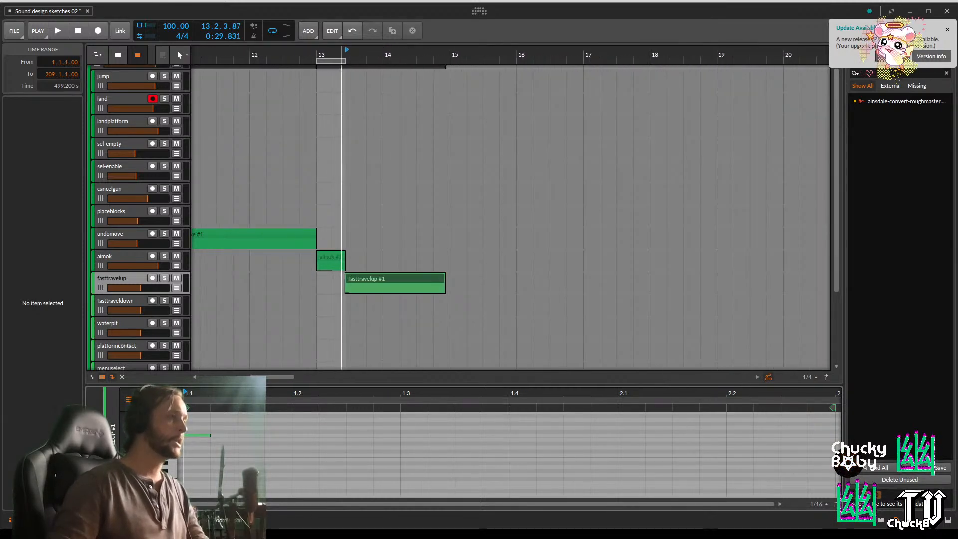
left_click(372, 277)
key("Delete")
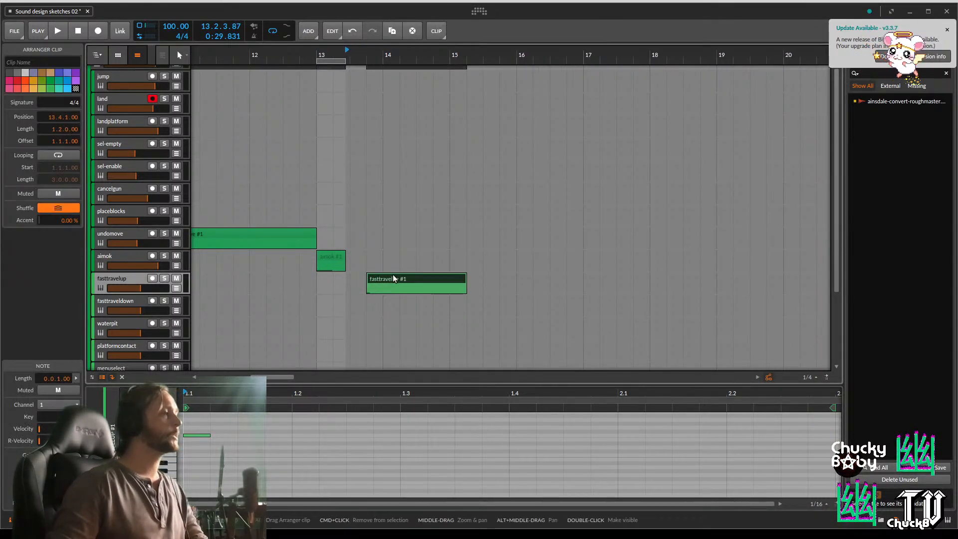
Lengthen the aimok clip to 0.3.0.00 so that it meets the fasttravelup clip, and open the fasttravelup clip for note editing
left_click(369, 246)
left_click_drag(344, 251, 366, 252)
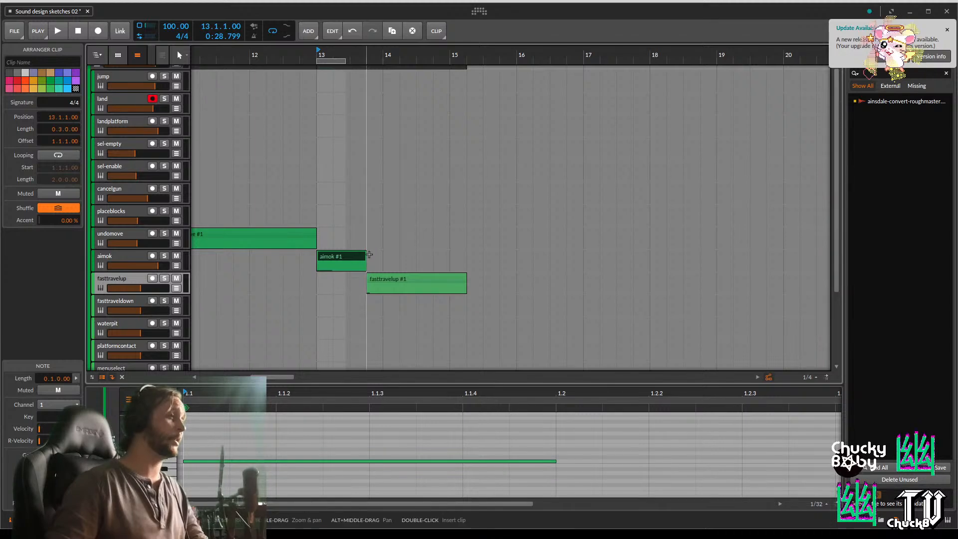
scroll(339, 274, "left", 1)
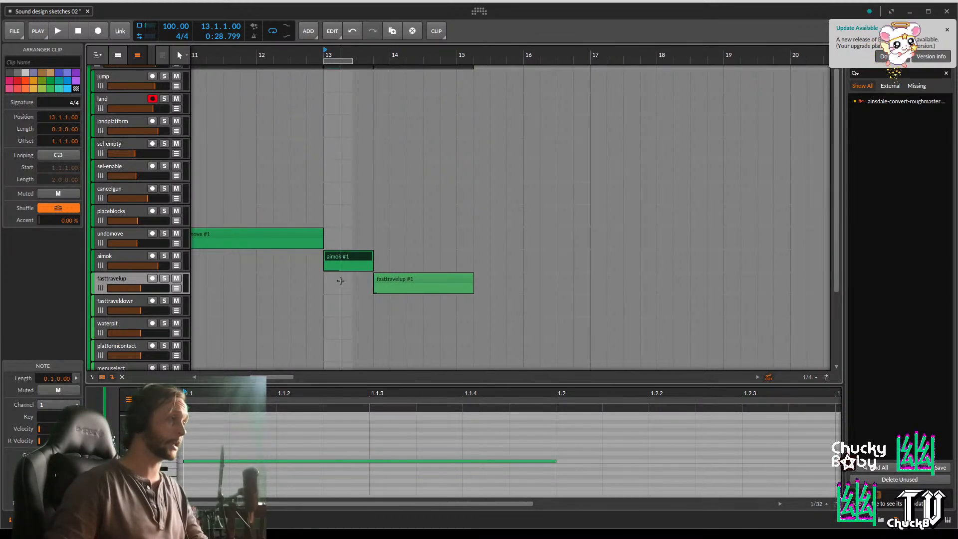
double_click(416, 278)
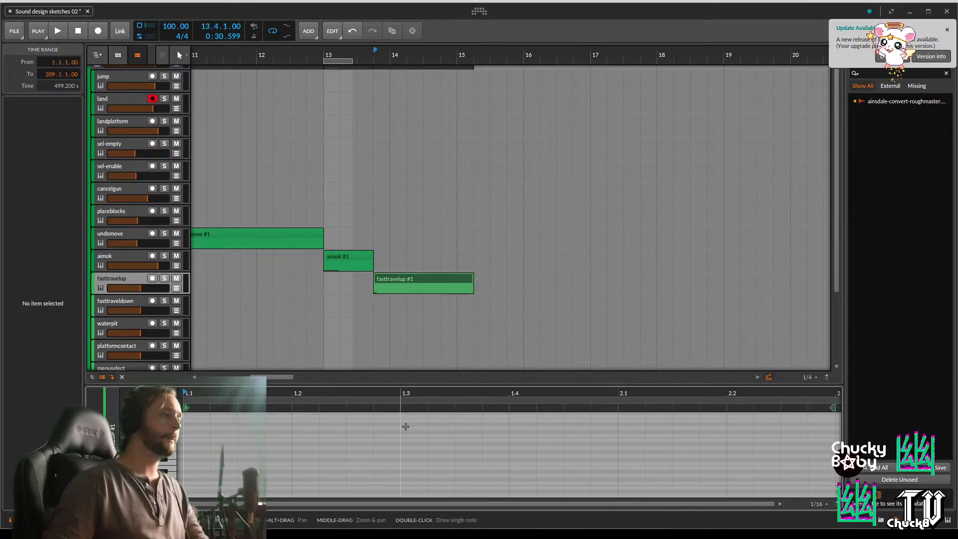
Draw a one-bar note at the start of the fasttravelup clip and move the loop region to position 13.4.1.00
left_click_drag(406, 428, 376, 404)
scroll(287, 465, "down", 3)
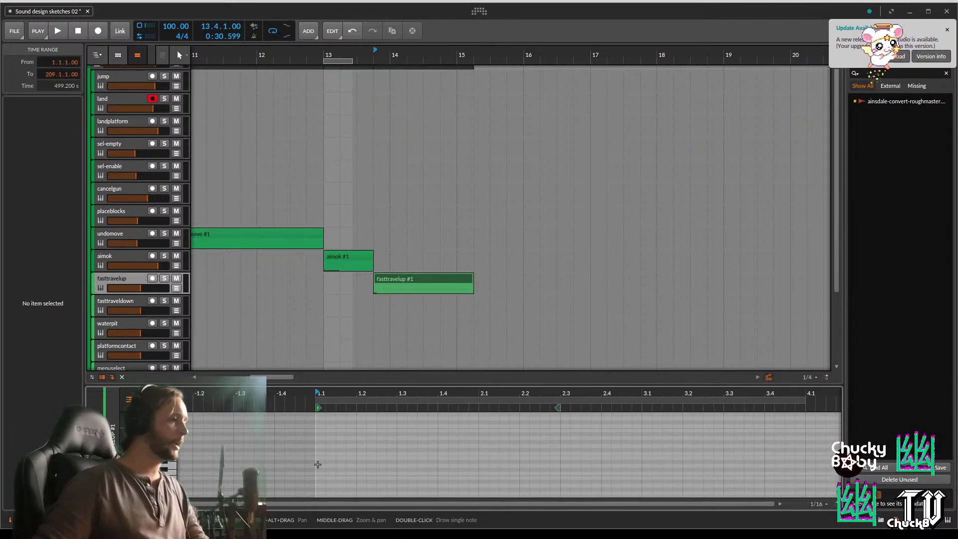
left_click_drag(319, 446, 487, 442)
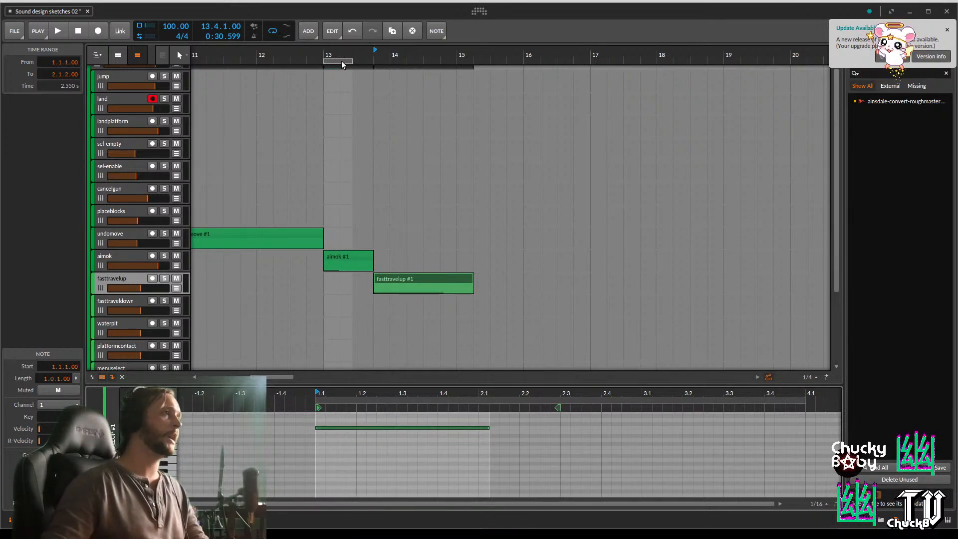
left_click_drag(341, 61, 397, 79)
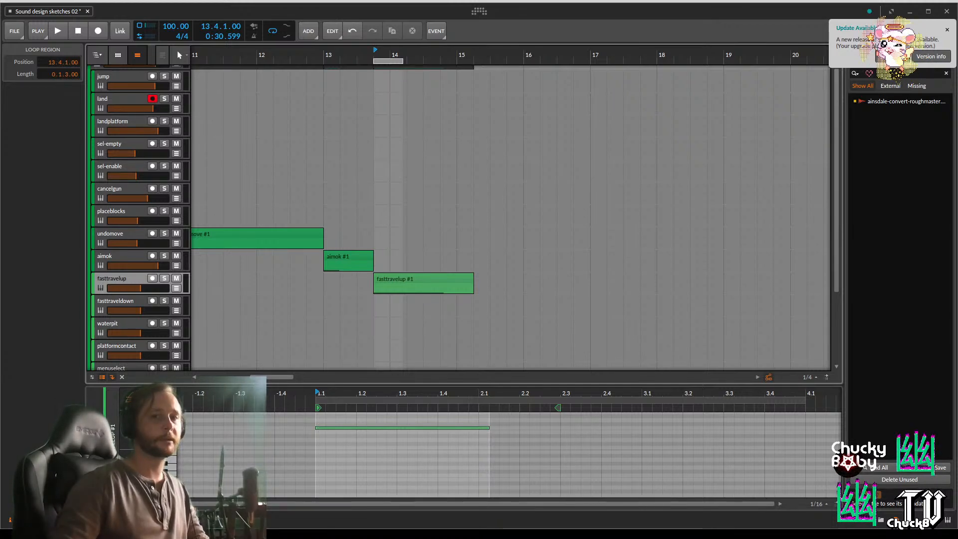
key("super+Tab")
left_click(724, 19)
key("super+w")
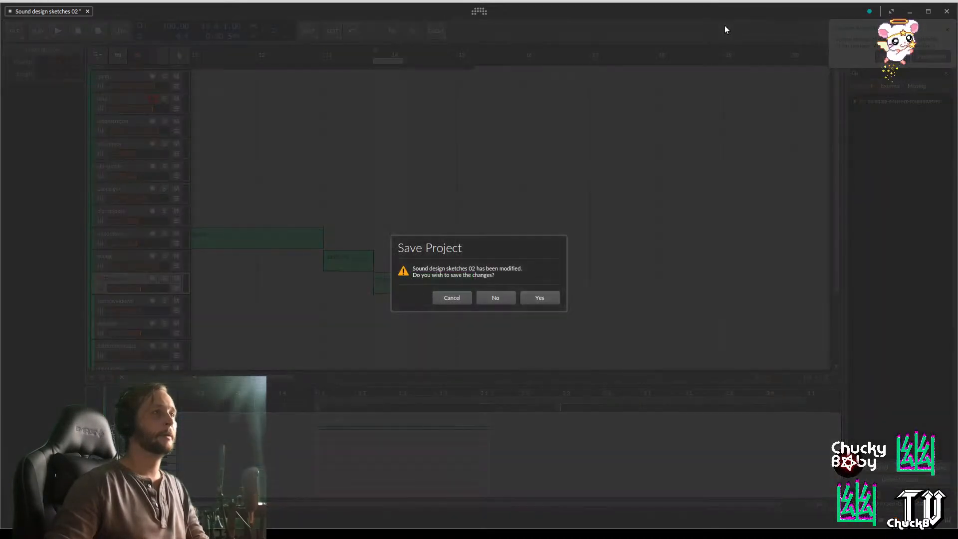
left_click(436, 295)
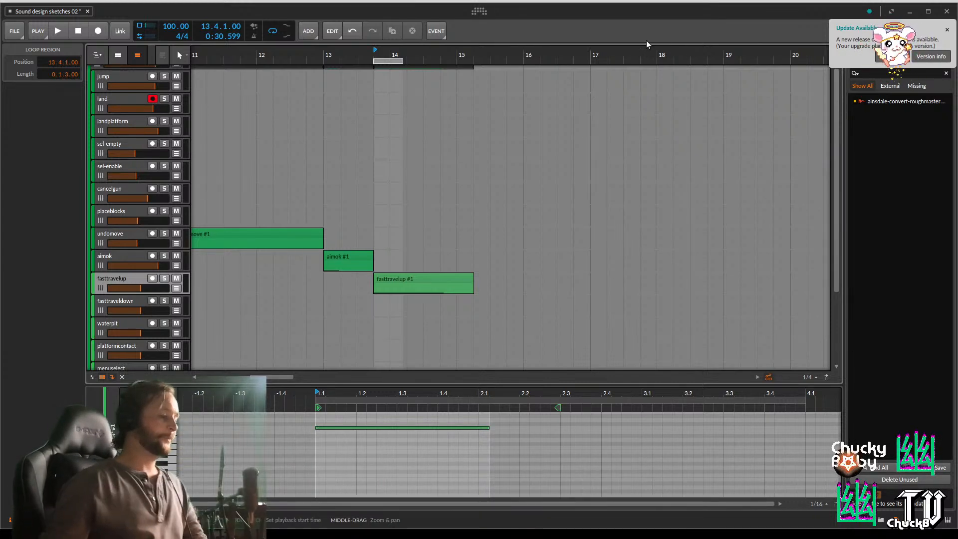
Play the fasttravelup clip and open the Reason Rack Plugin on its track
left_click(417, 277)
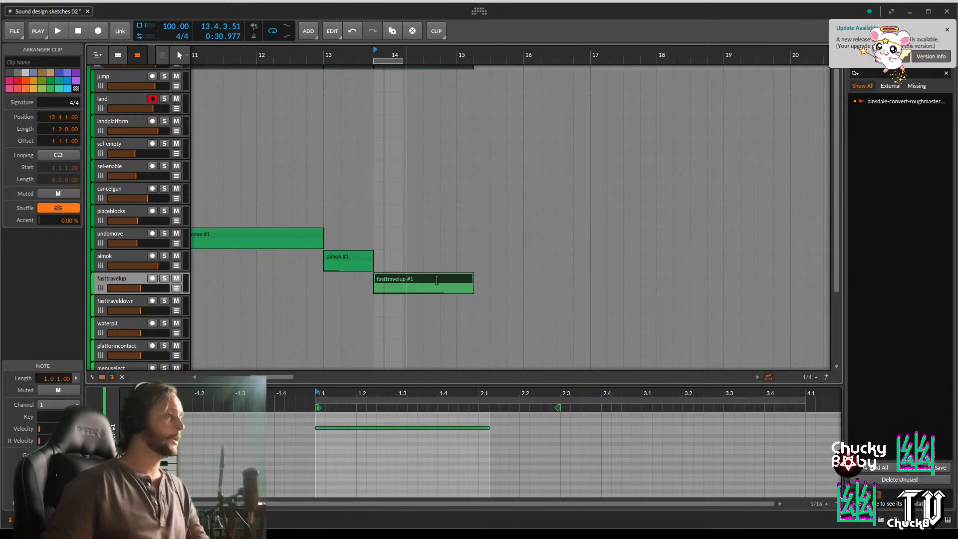
left_click(109, 278)
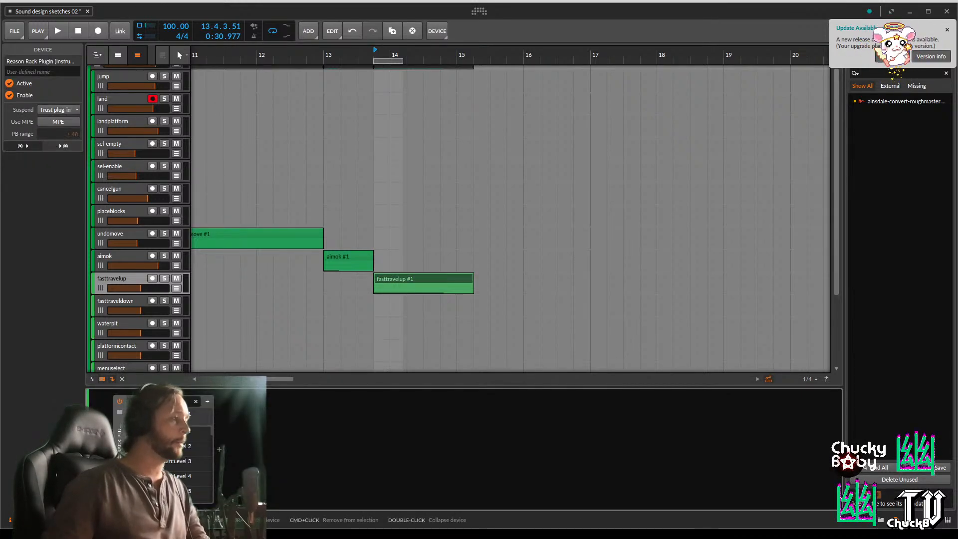
left_click(133, 401)
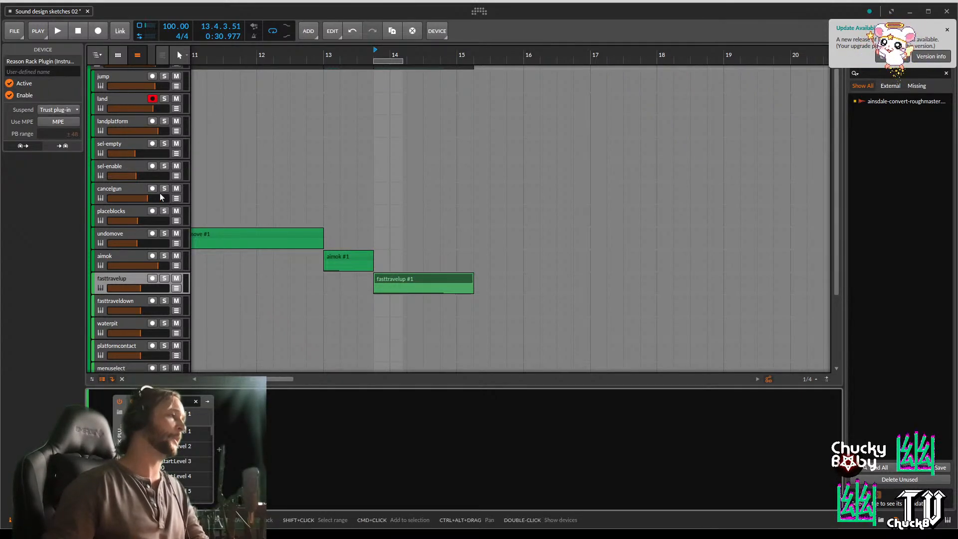
Browse the rack's instruments and utilities, and add an RPG-8 Monophonic Arpeggiator above the Combinator
scroll(605, 324, "up", 3)
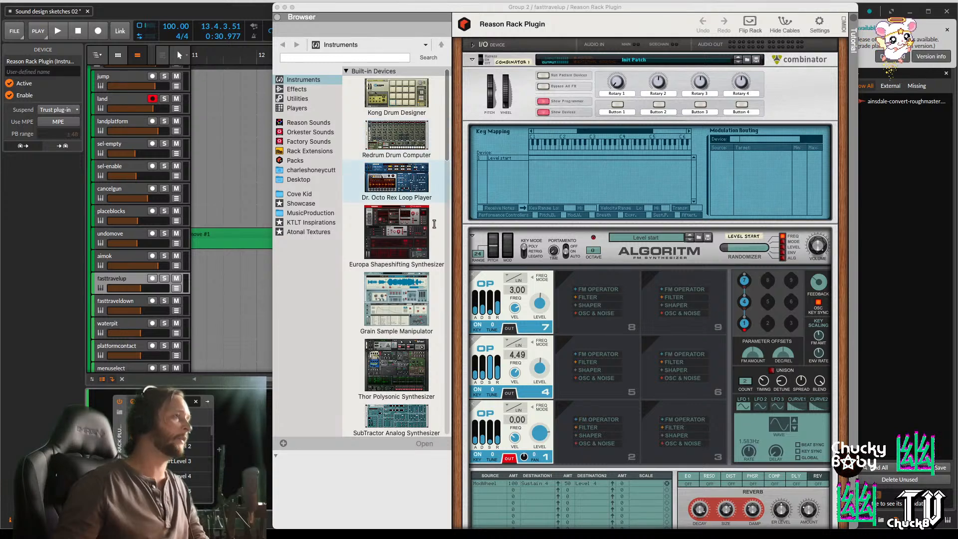
scroll(420, 233, "down", 10)
scroll(418, 224, "down", 15)
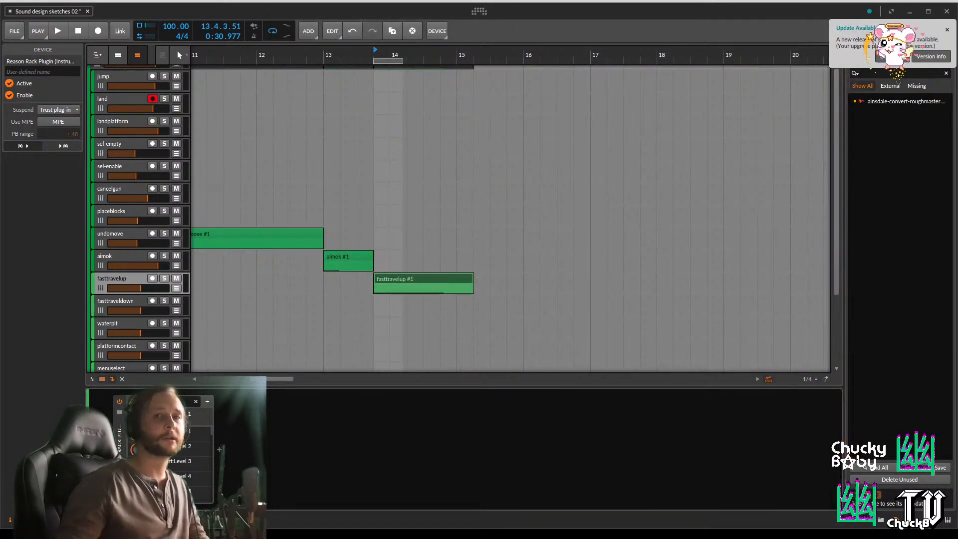
left_click(461, 465)
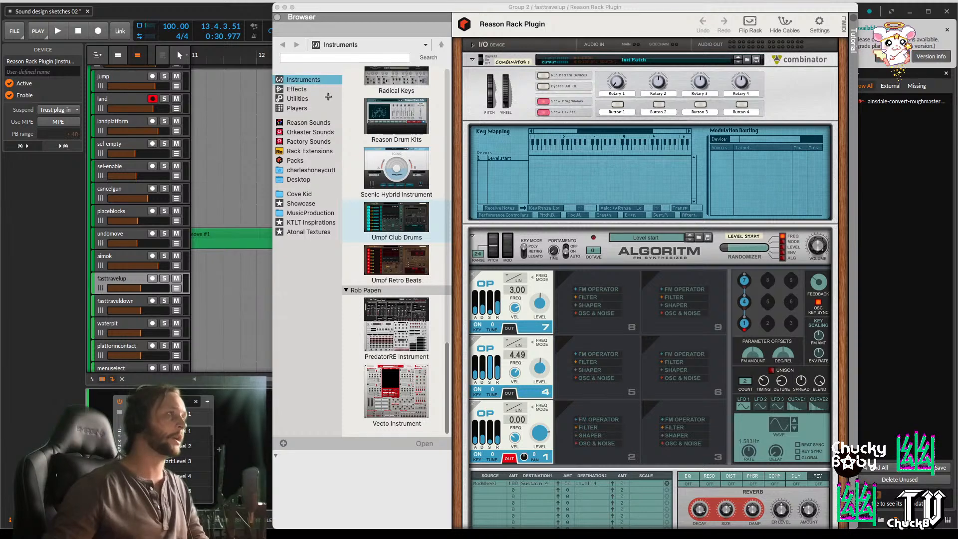
left_click(297, 98)
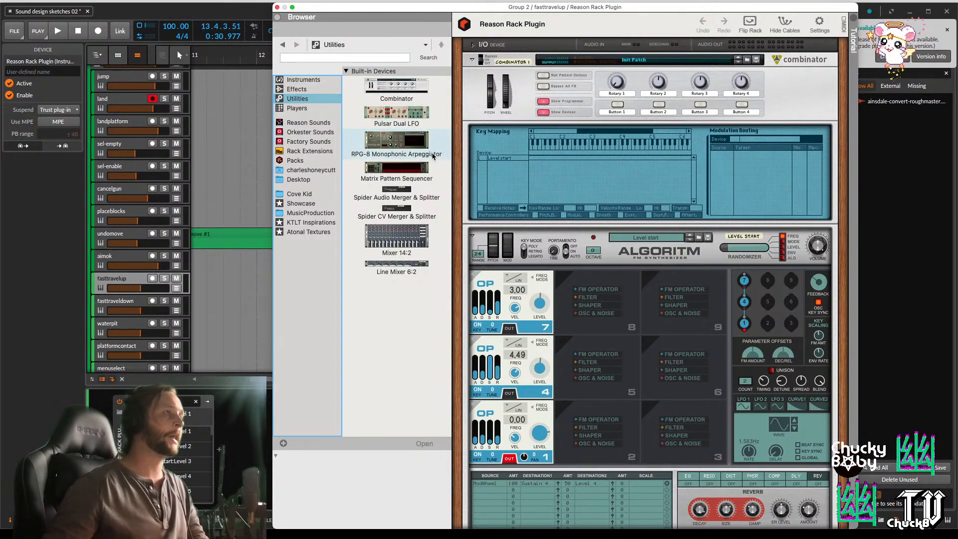
left_click_drag(433, 154, 550, 68)
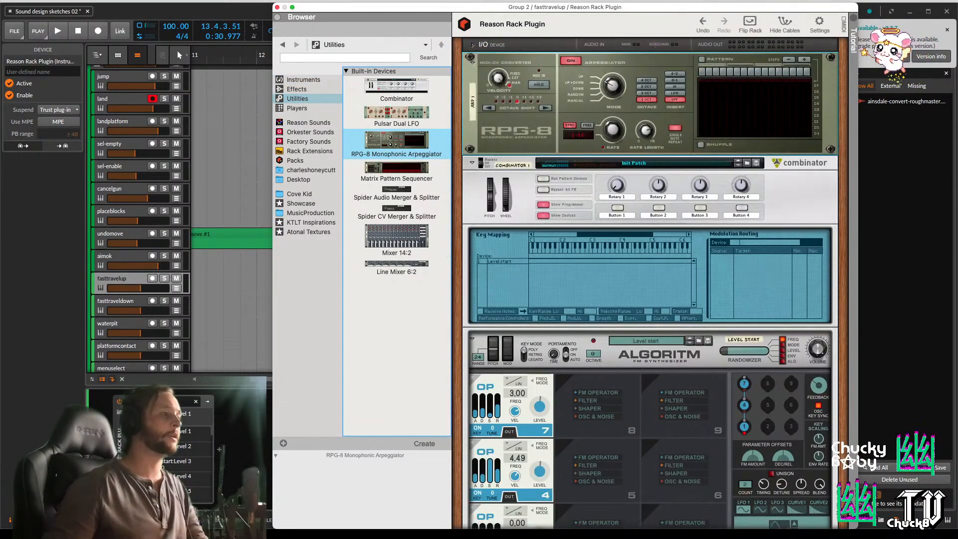
Move the plugin window clear of the arrangement and play the fasttravelup clip from 13.4.1.00 to hear the patch
left_click(258, 431)
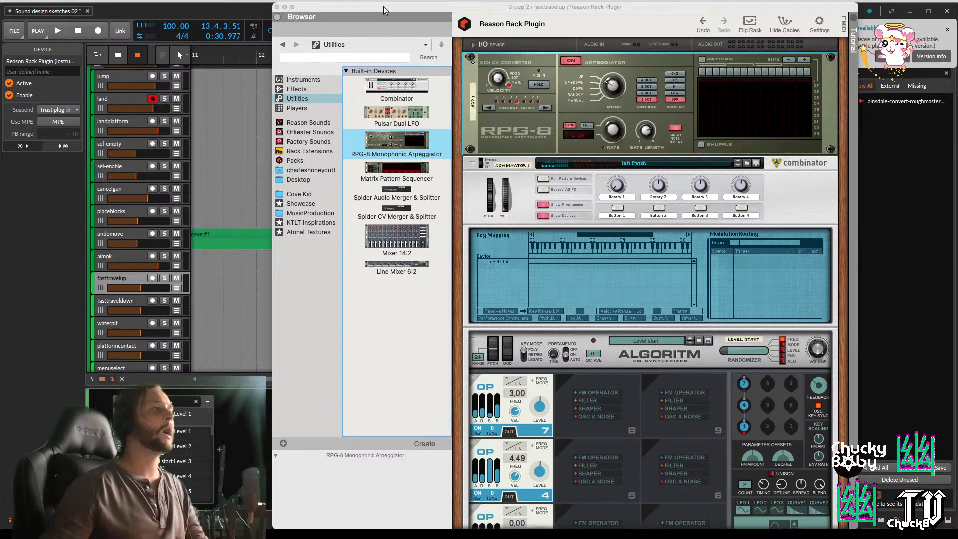
left_click_drag(383, 10, 559, 9)
left_click(399, 281)
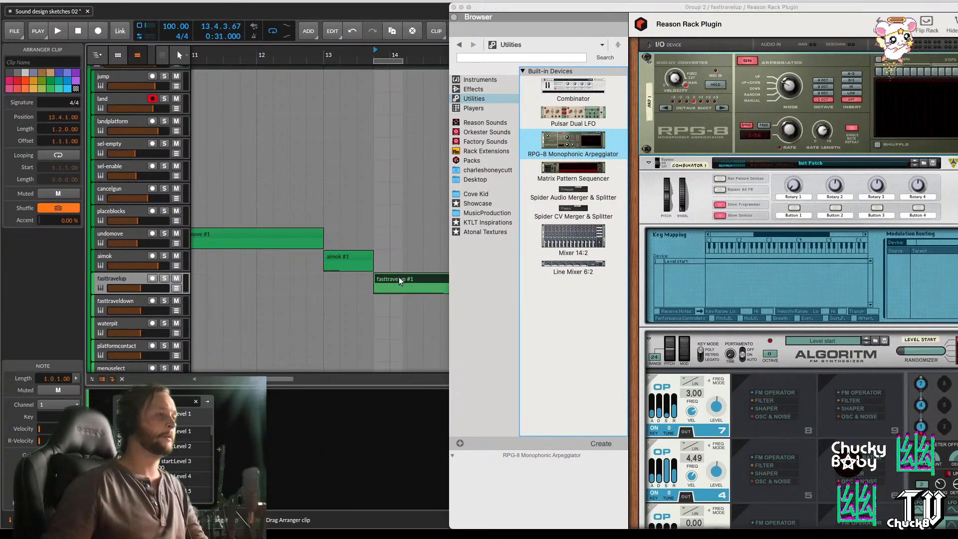
left_click_drag(377, 240, 451, 289)
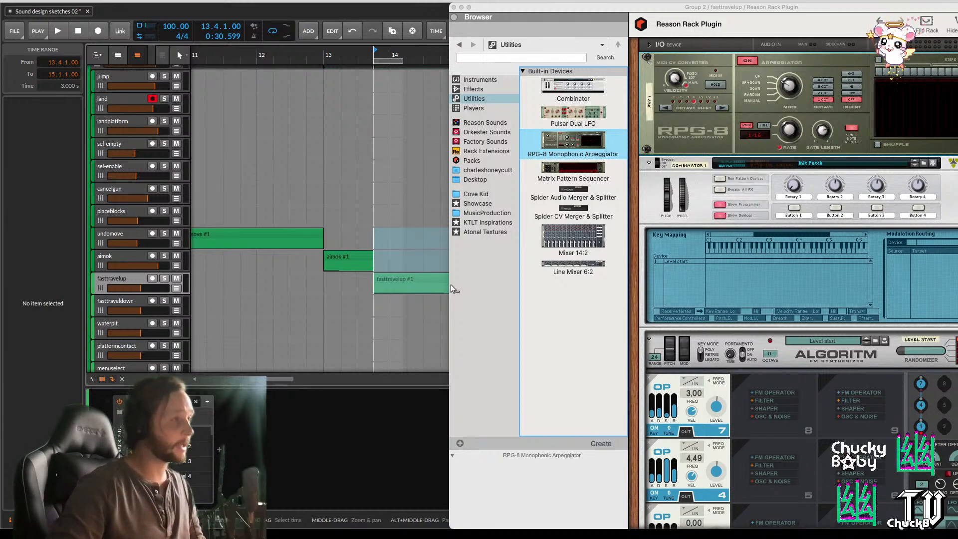
key("space")
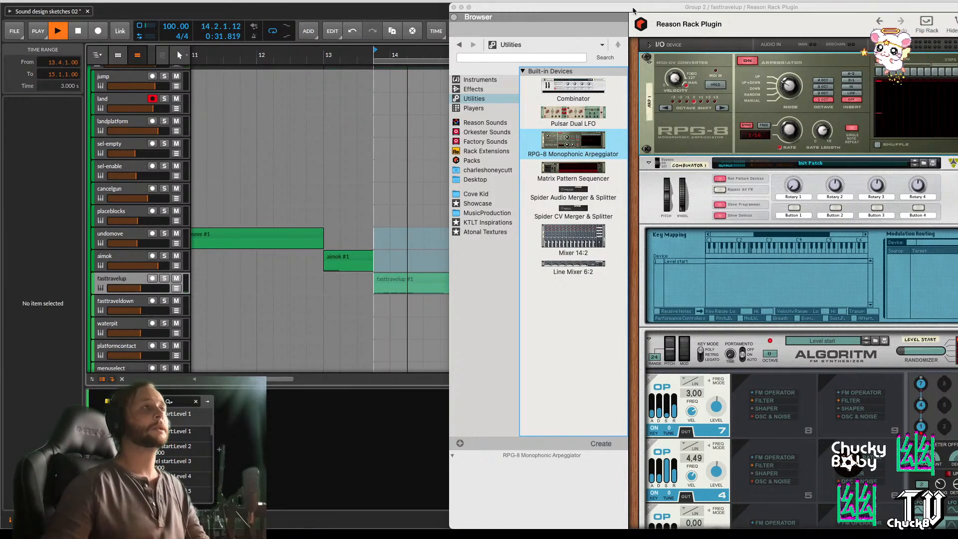
left_click_drag(632, 10, 733, 10)
key("space")
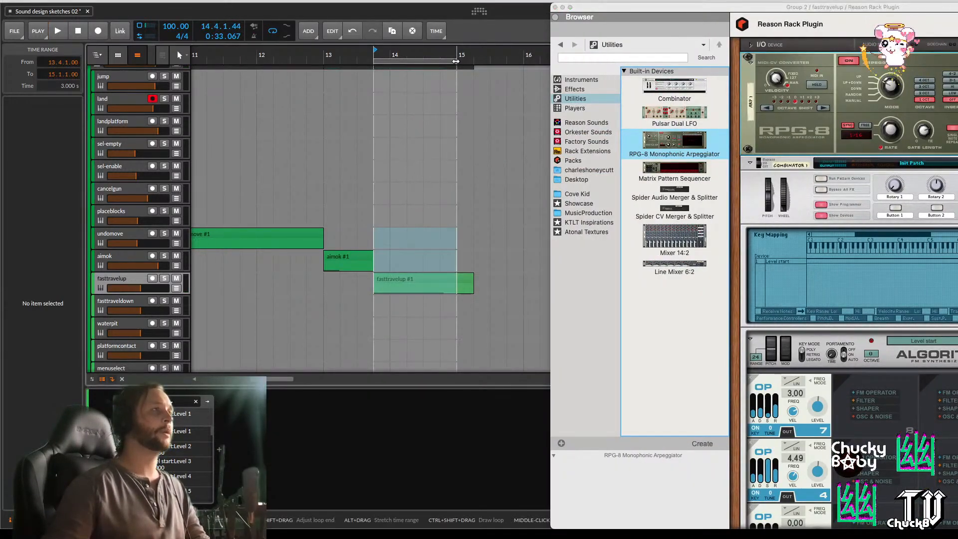
Lengthen the loop region to 0.2.0.00, start looped playback and check the cabling on the back of the rack
left_click_drag(455, 60, 405, 70)
key("space")
double_click(741, 10)
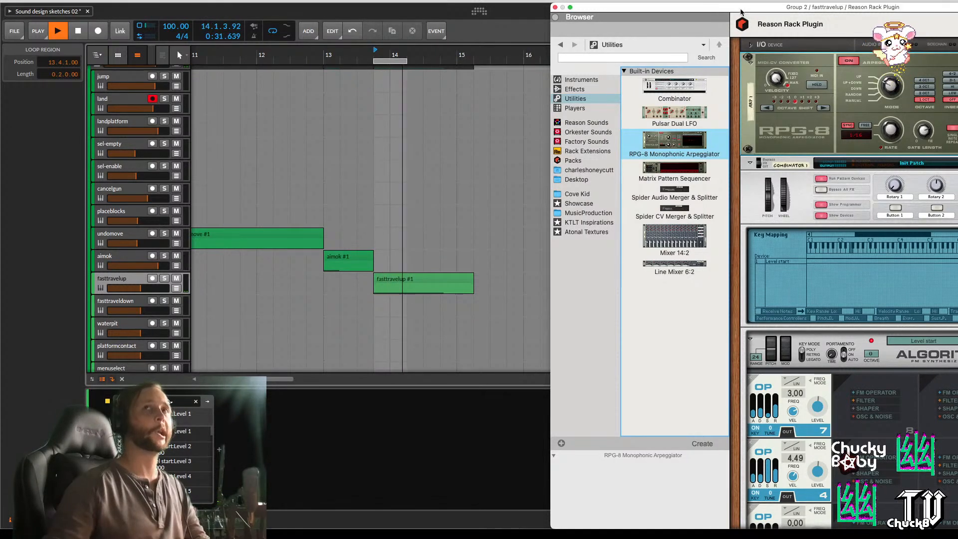
key("Tab")
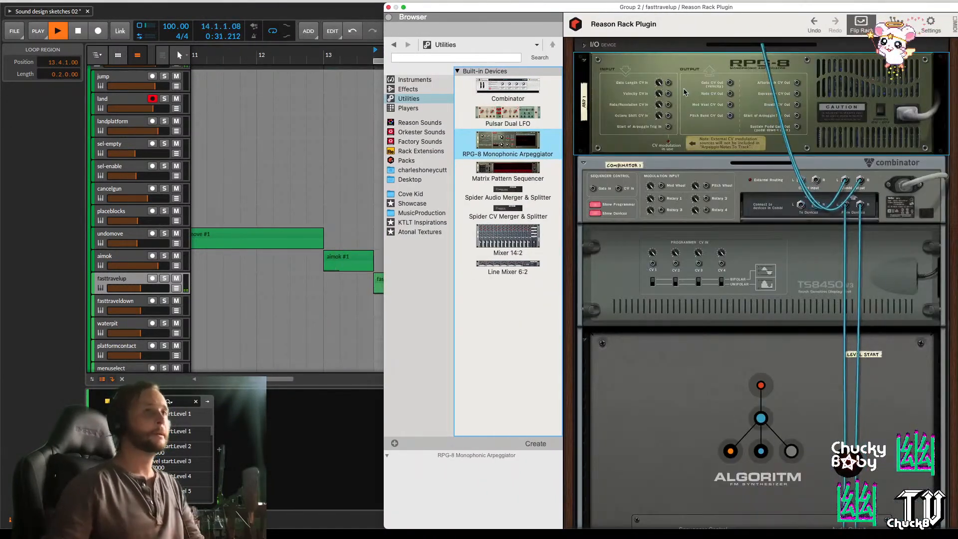
key("Tab")
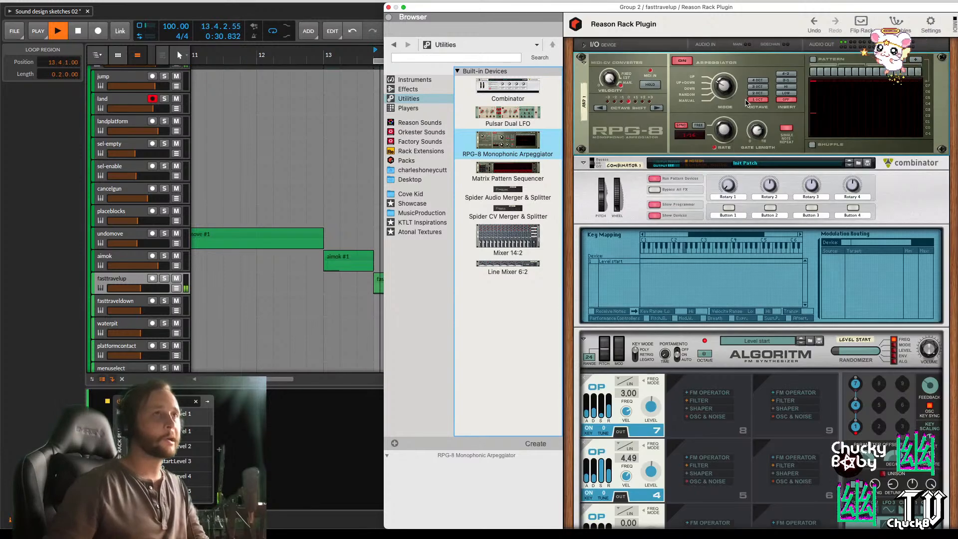
Set the RPG-8 to free rate and a 3-octave range, and try its pattern switch during playback
left_click(698, 125)
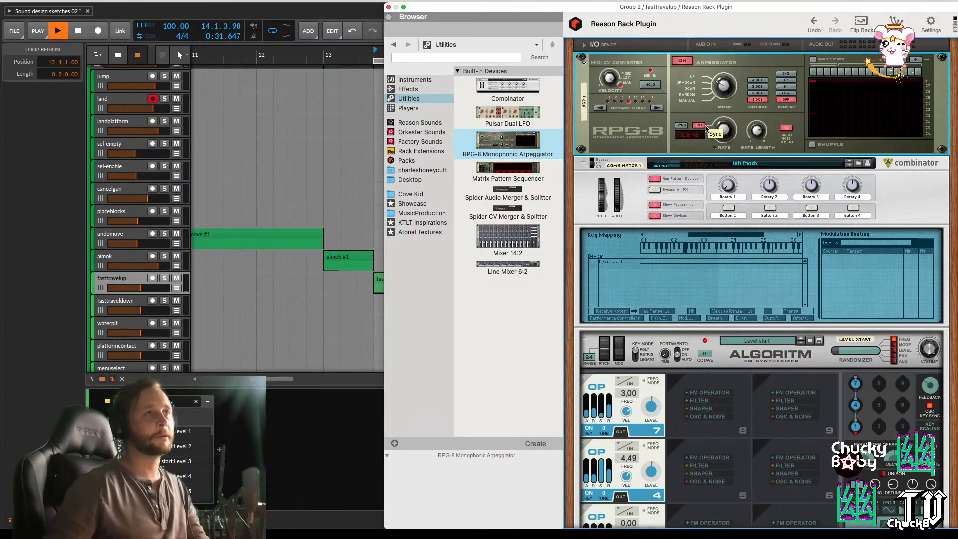
left_click(757, 86)
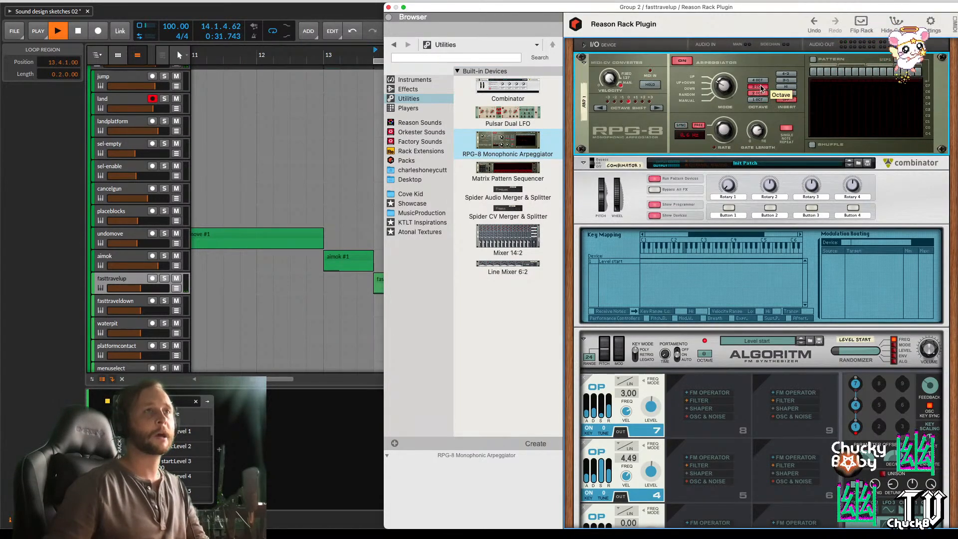
left_click(813, 61)
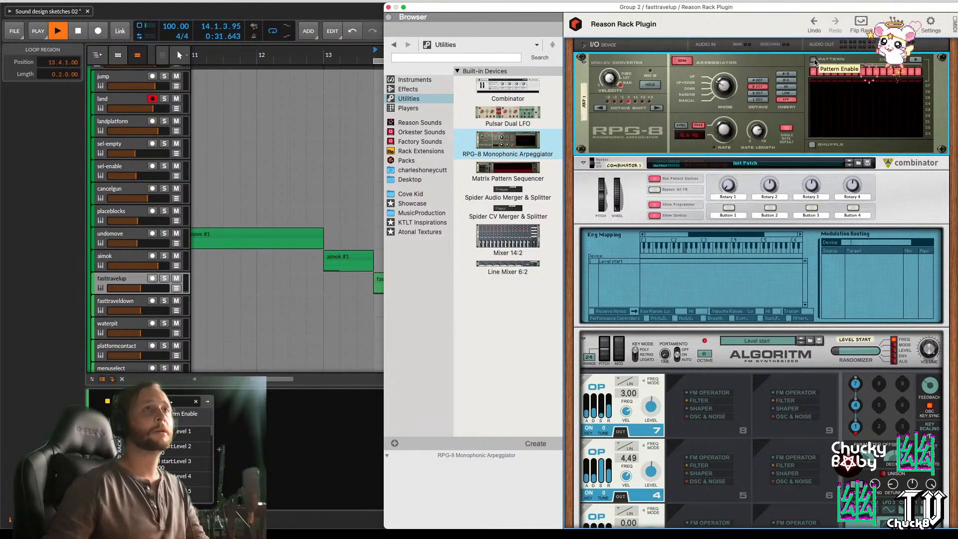
left_click(813, 60)
key("space")
key("space")
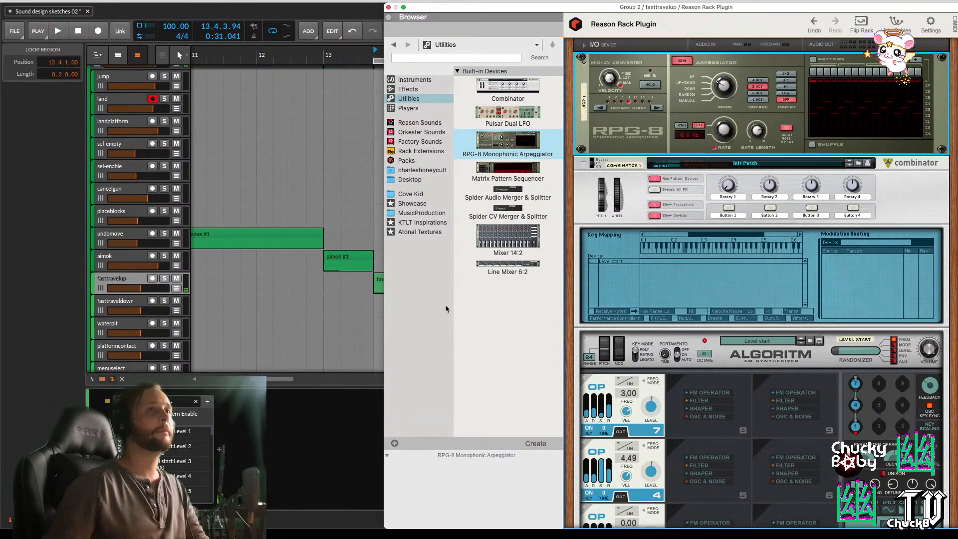
Cable the RPG-8's Gate CV and Note CV outputs to the Algoritm's Gate and CV sequencer inputs, and play the result
key("Tab")
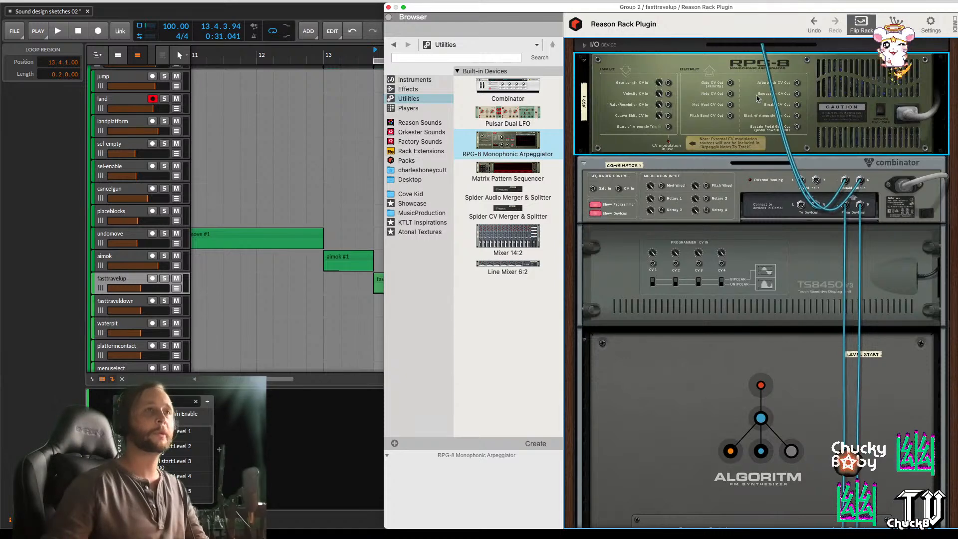
left_click_drag(730, 85, 657, 381)
scroll(756, 295, "down", 3)
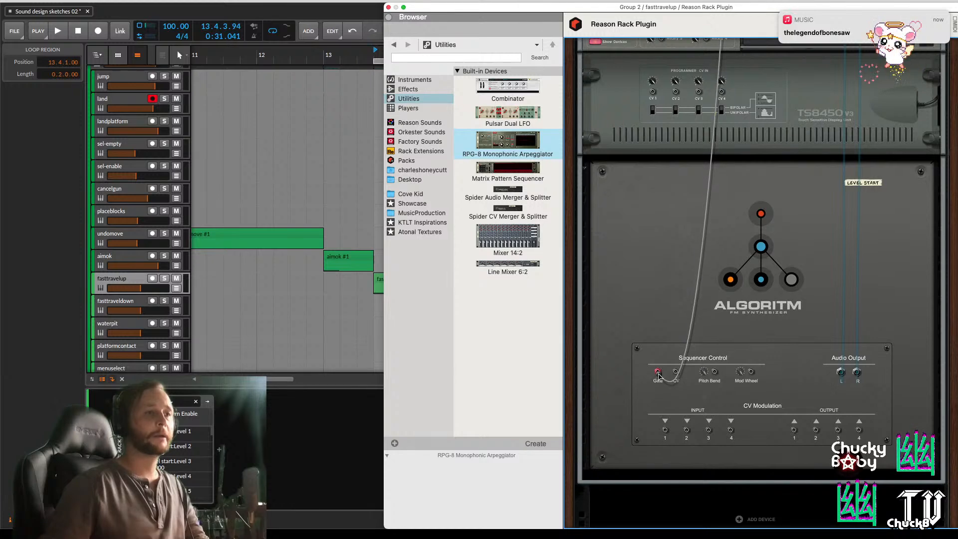
scroll(783, 132, "up", 3)
left_click_drag(783, 133, 730, 94)
left_click(304, 468)
key("space")
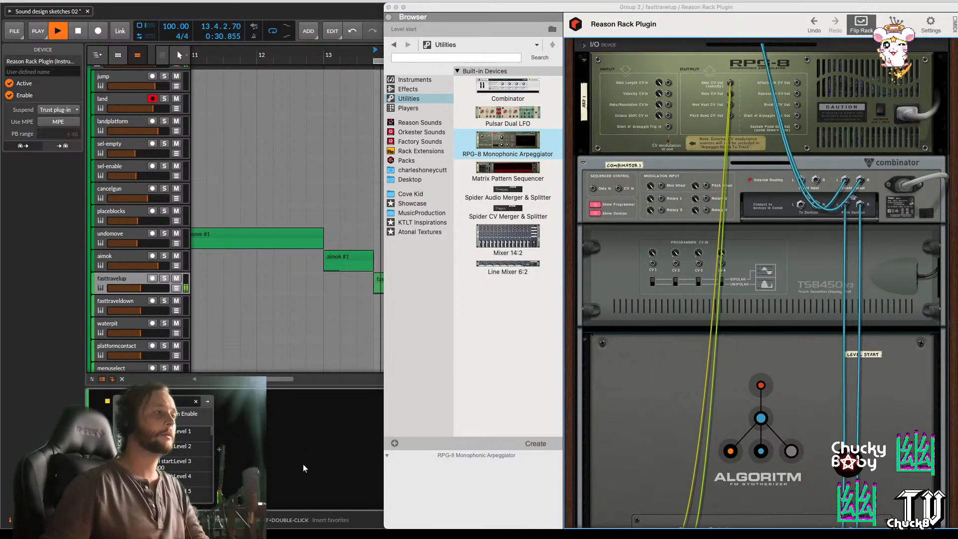
Return the rack to its front view and replay the arpeggiated fasttravelup sound several times
key("space")
key("Tab")
left_click(654, 356)
key("Tab")
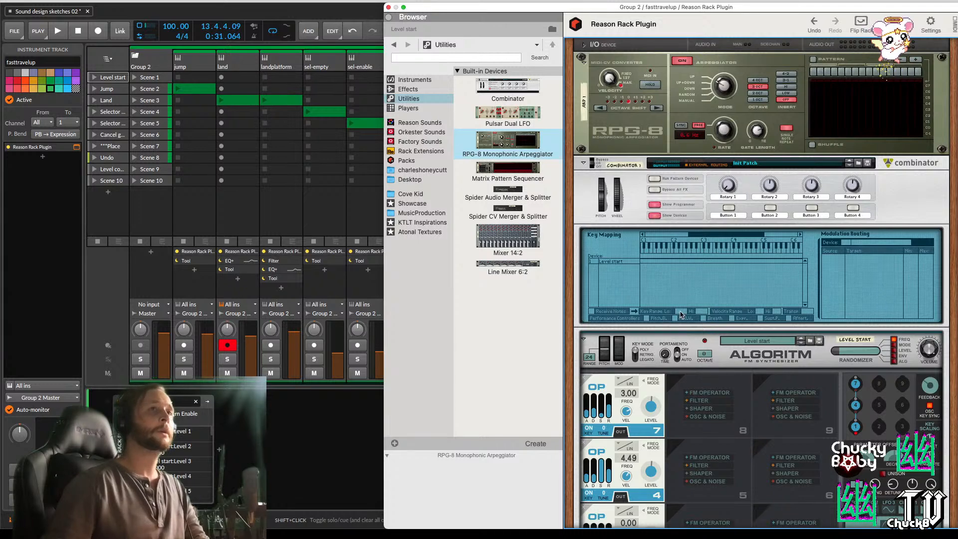
key("space")
key("space")
key("space")
key("space")
key("space")
key("space")
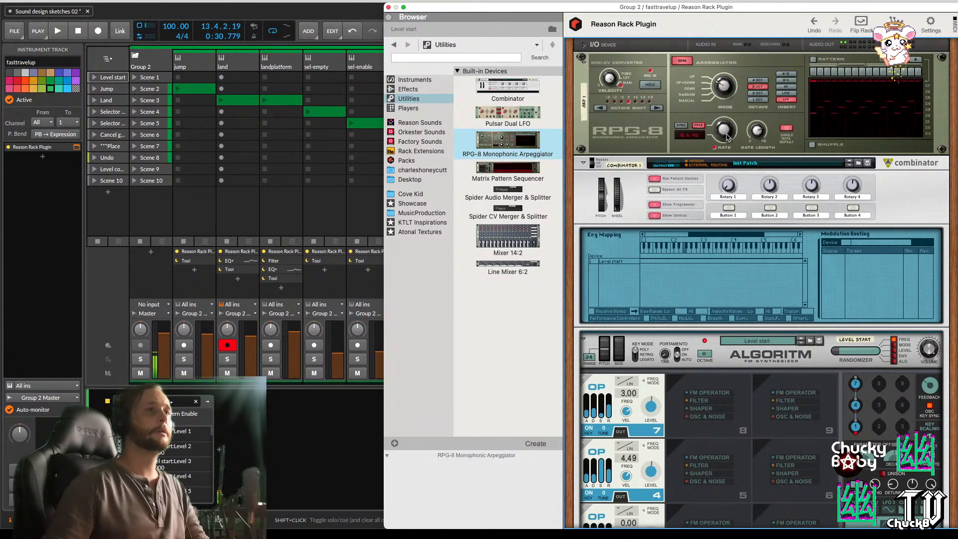
Adjust the RPG-8's free rate by ear, trying 250 Hz and lowering it below 62.4 Hz during playback
left_click_drag(727, 137, 723, 167)
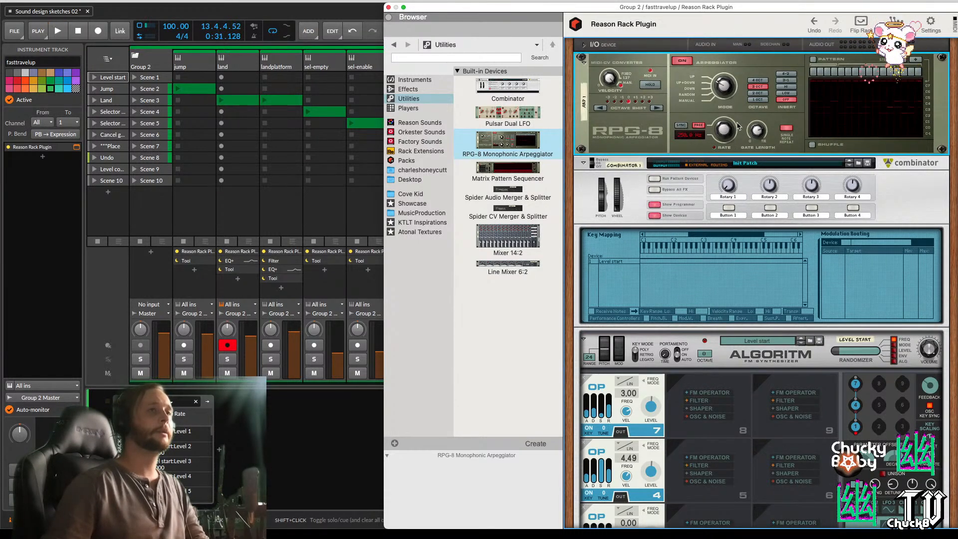
key("space")
key("space")
key("space")
left_click_drag(725, 135, 725, 162)
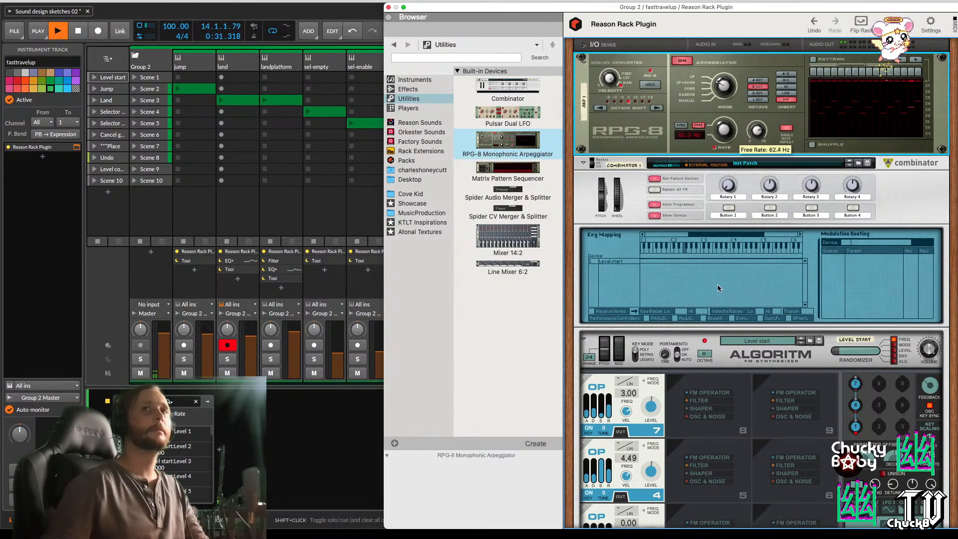
left_click_drag(714, 302, 708, 351)
key("space")
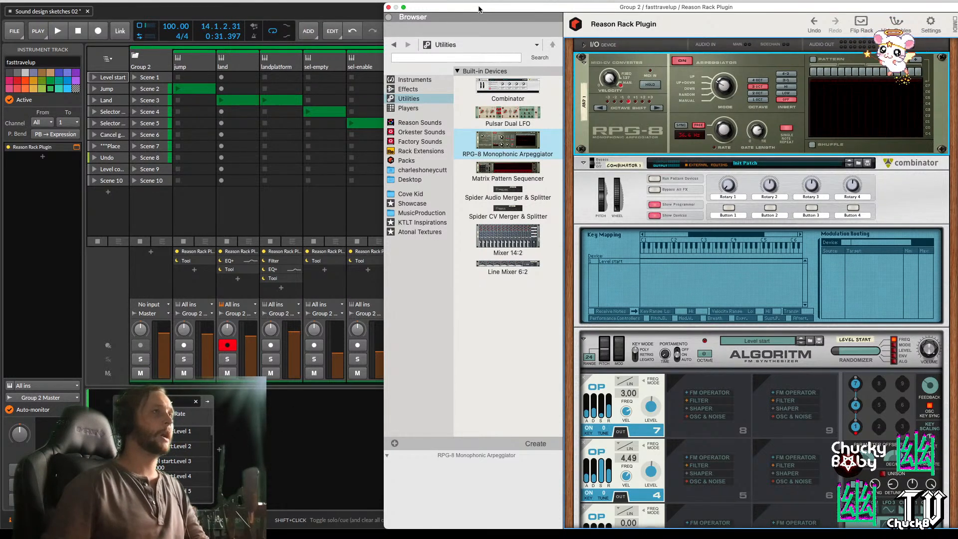
Move the plugin window aside and switch the project back from the mixer view to the arrangement timeline
left_click_drag(479, 9, 526, 6)
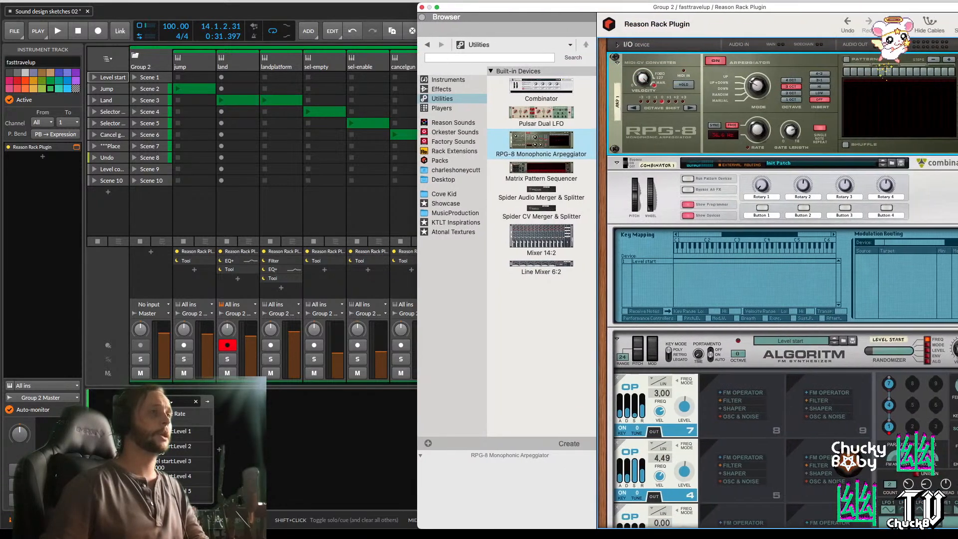
left_click(318, 164)
key("Tab")
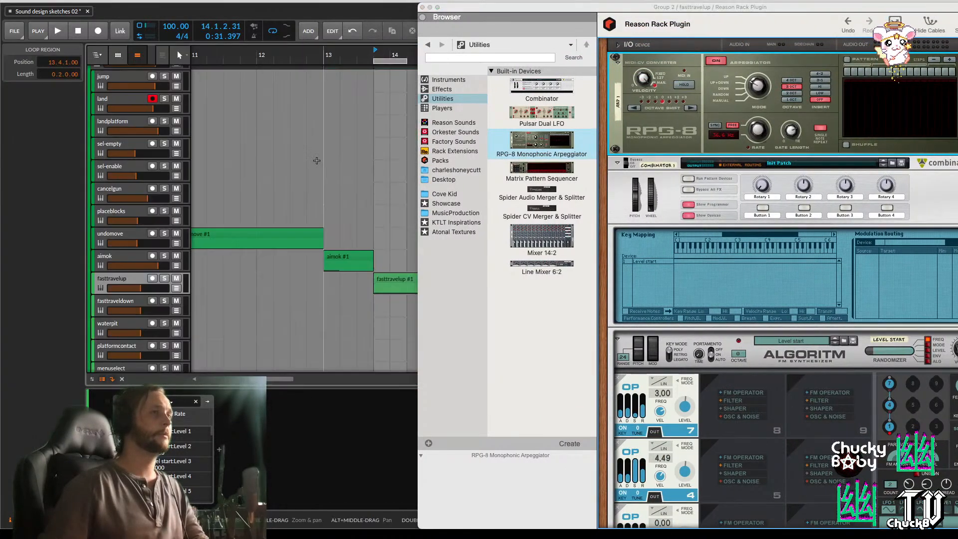
Bring the fasttravelup clip into view on the timeline, play it, and place the rack window beside the arrangement
key("space")
left_click_drag(407, 55, 262, 188)
key("space")
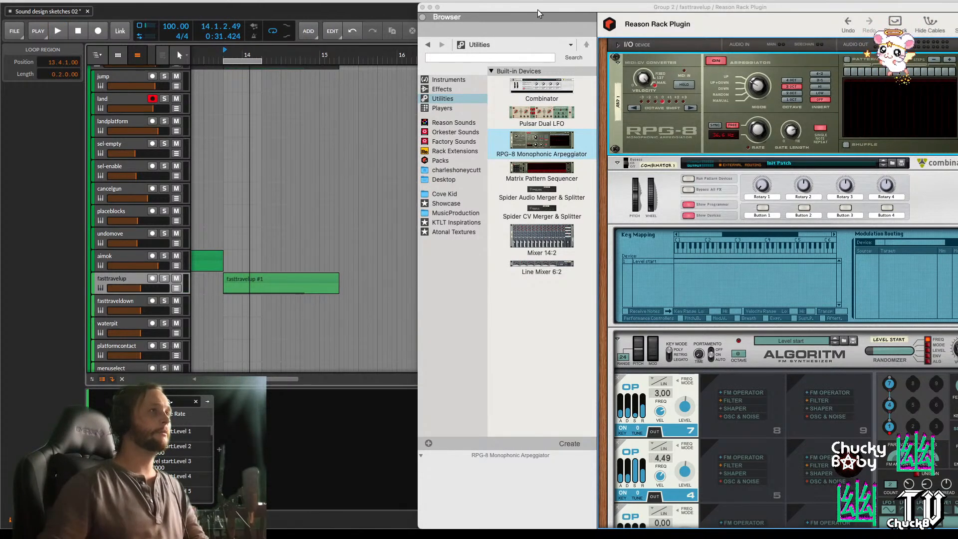
left_click_drag(537, 10, 415, 10)
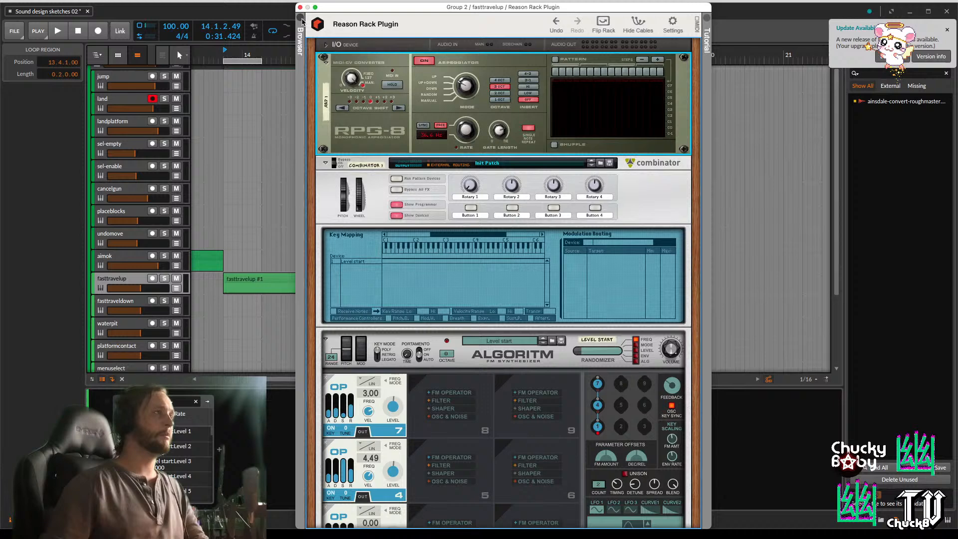
left_click(304, 17)
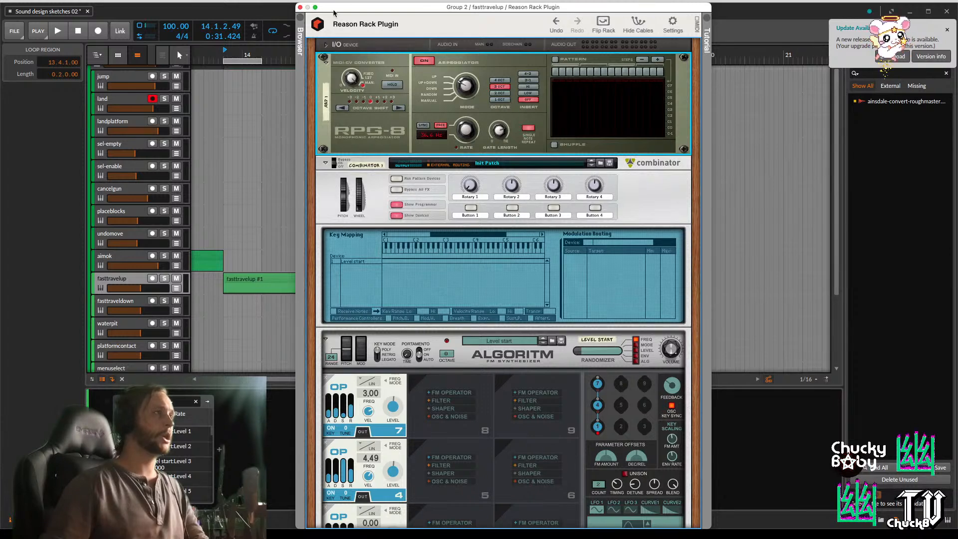
left_click_drag(334, 13, 578, 11)
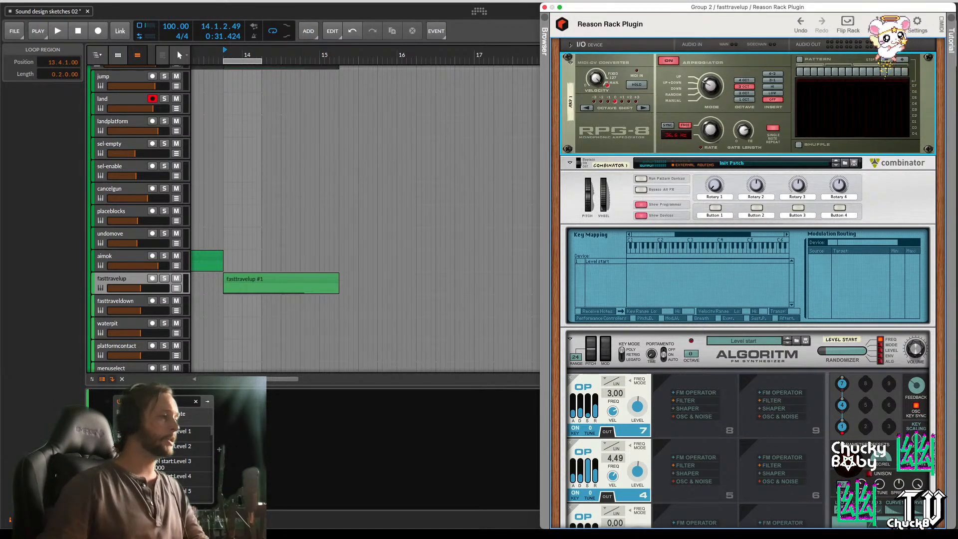
Route the Combinator's Rotary 1 to the Pitch Bend of the Level start Algoritm in the modulation routing
left_click(445, 449)
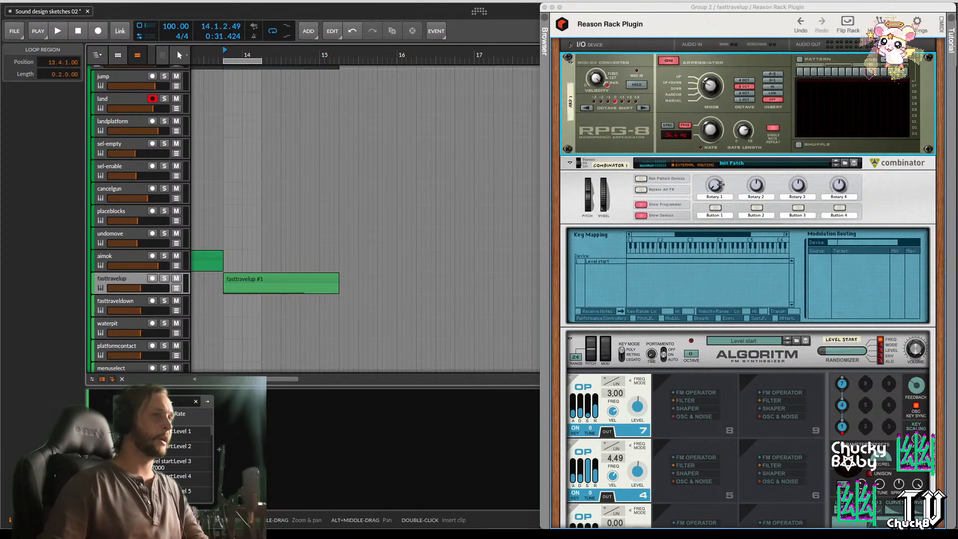
left_click(720, 184)
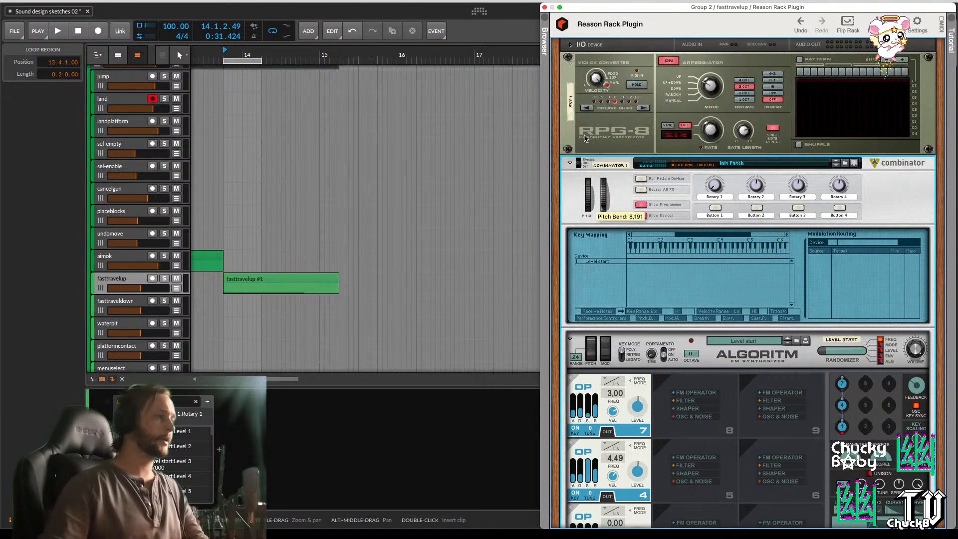
left_click(654, 262)
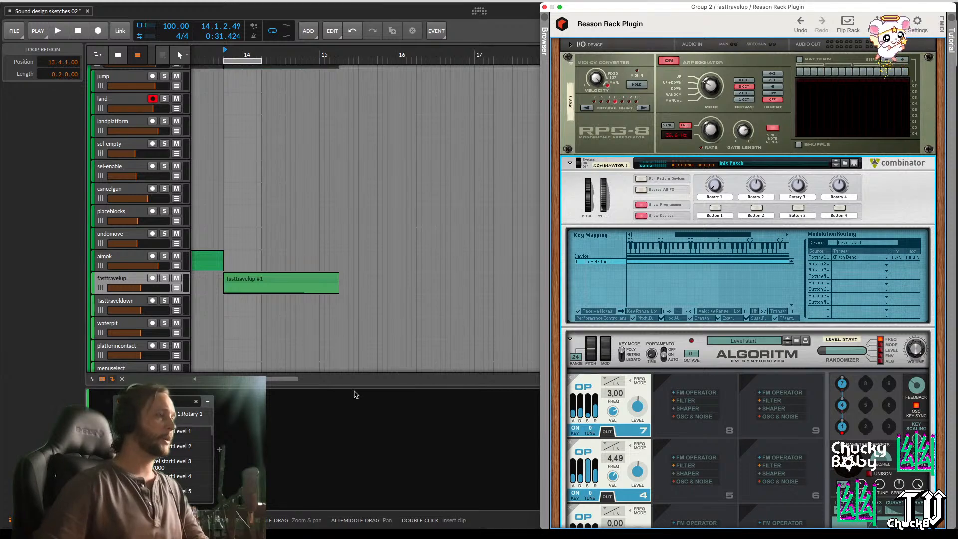
Add a 4-Stage modulator to the fasttravelup track's Reason Rack Plugin device
left_click(120, 492)
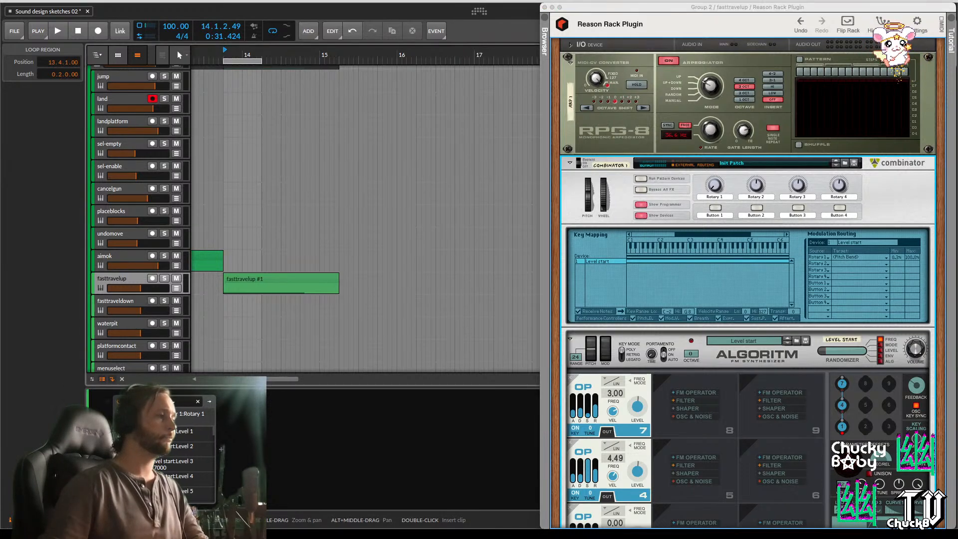
left_click(132, 419)
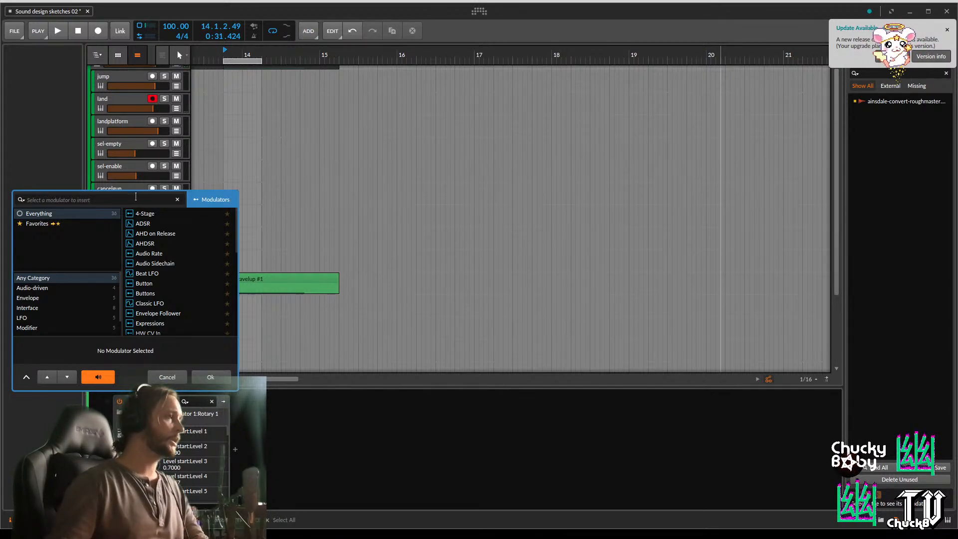
type("env")
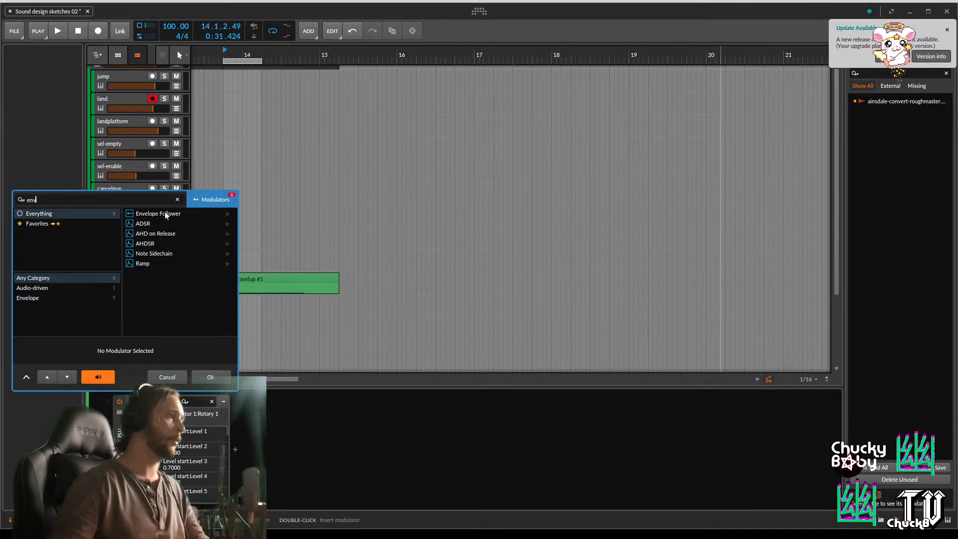
left_click(94, 299)
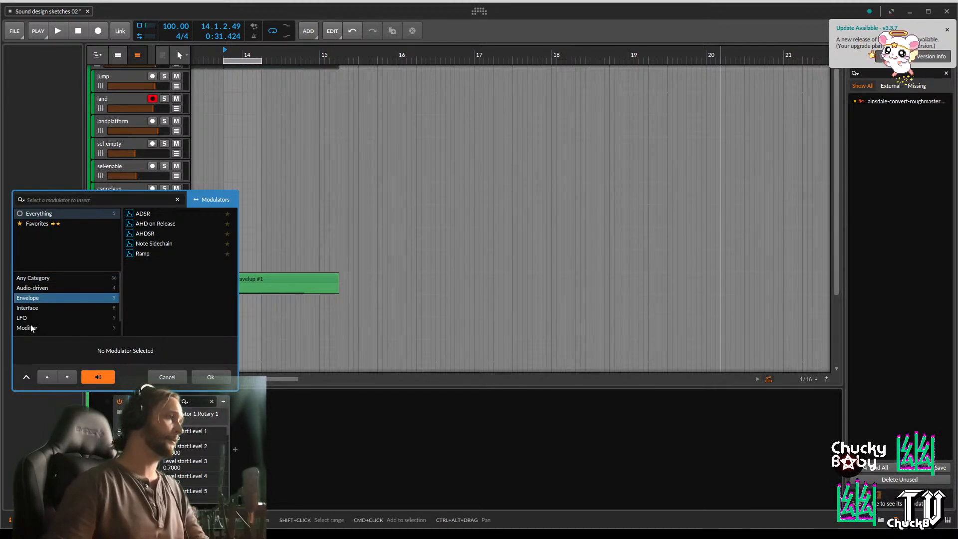
left_click(73, 279)
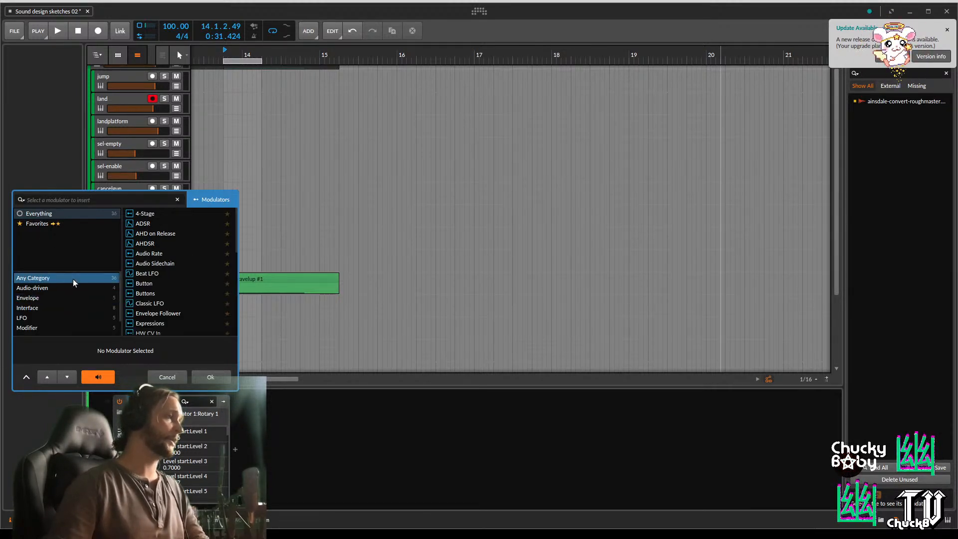
double_click(152, 211)
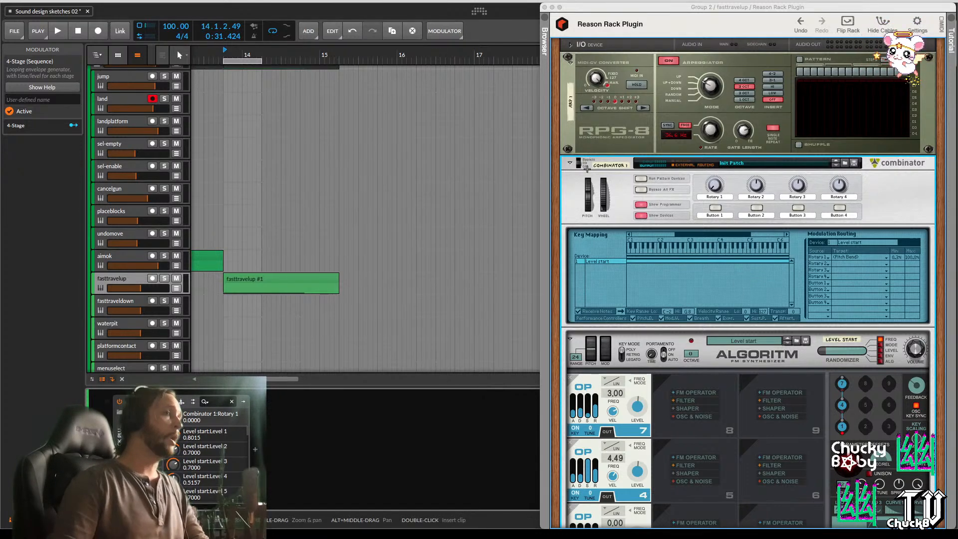
Show the 4-Stage envelope and lengthen its first stage to 1.18 with a rise that starts slowly
left_click_drag(714, 185, 723, 167)
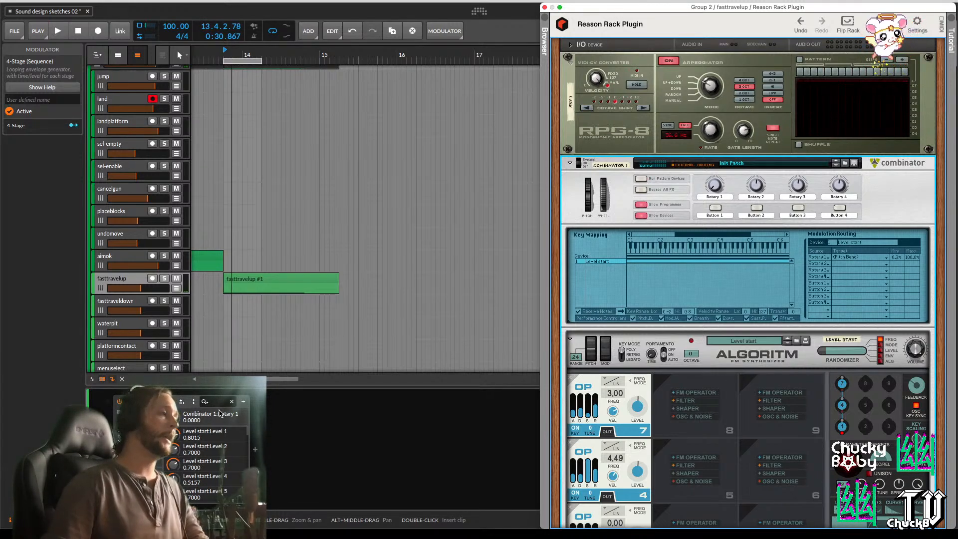
left_click(247, 397)
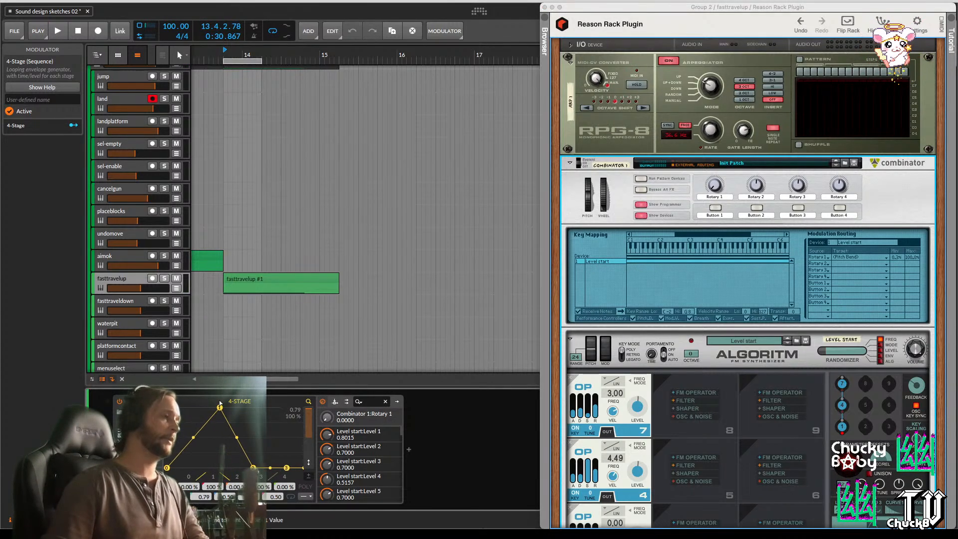
left_click_drag(206, 437, 242, 484)
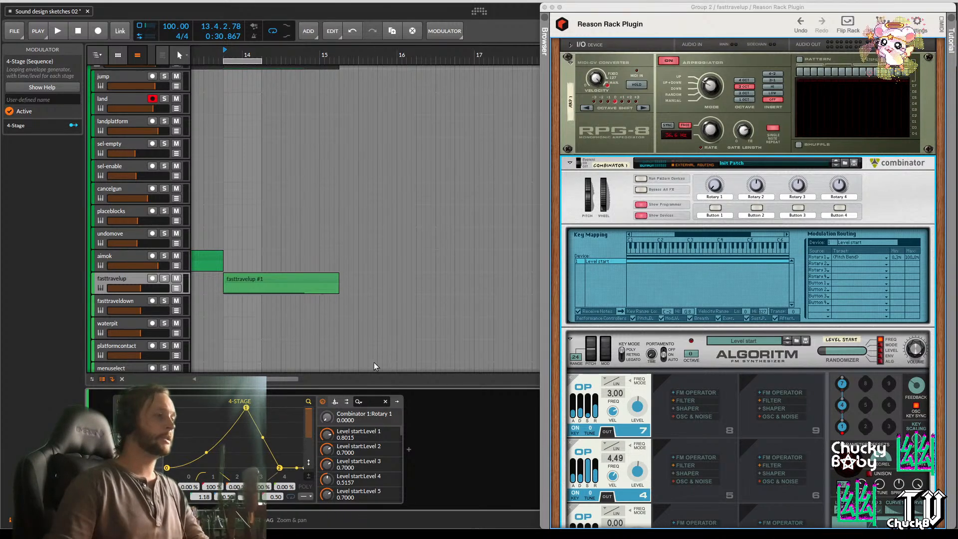
Map the 4-Stage modulator to Combinator 1 Rotary 1 with an amount of +1.000 and play the clip
key("space")
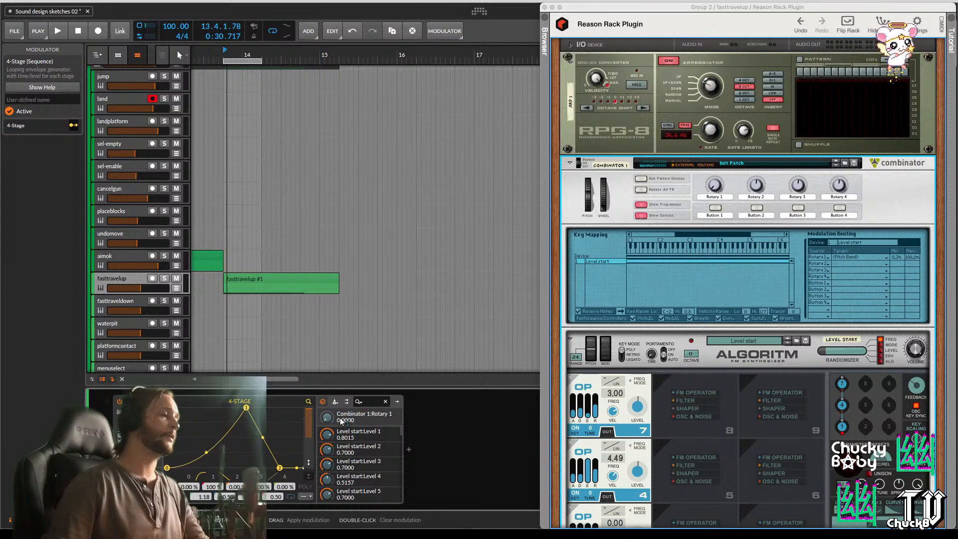
left_click_drag(328, 421, 328, 411)
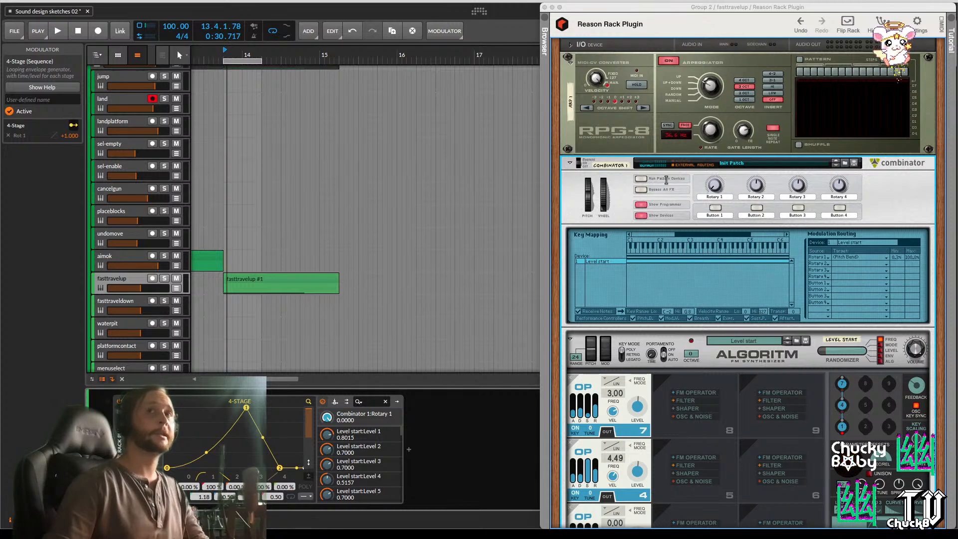
left_click(495, 414)
key("space")
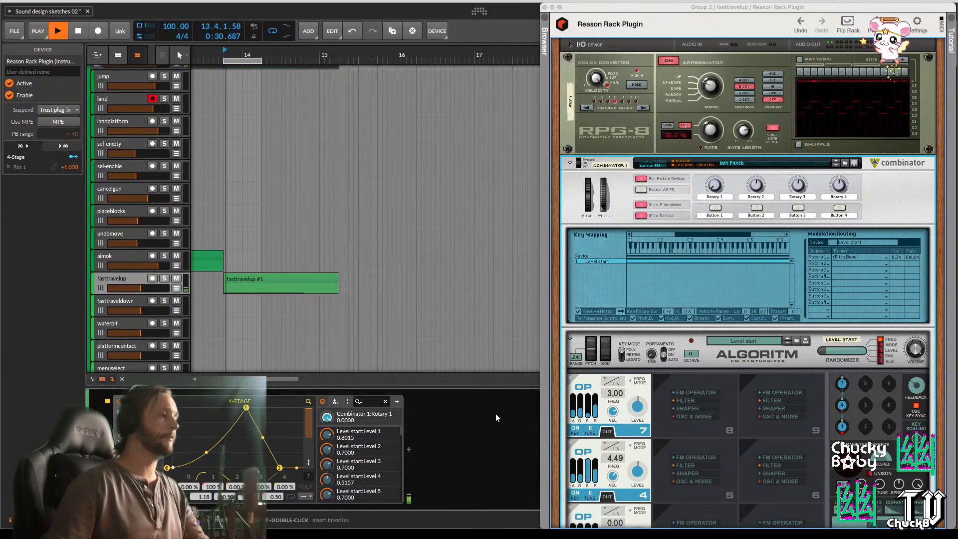
key("space")
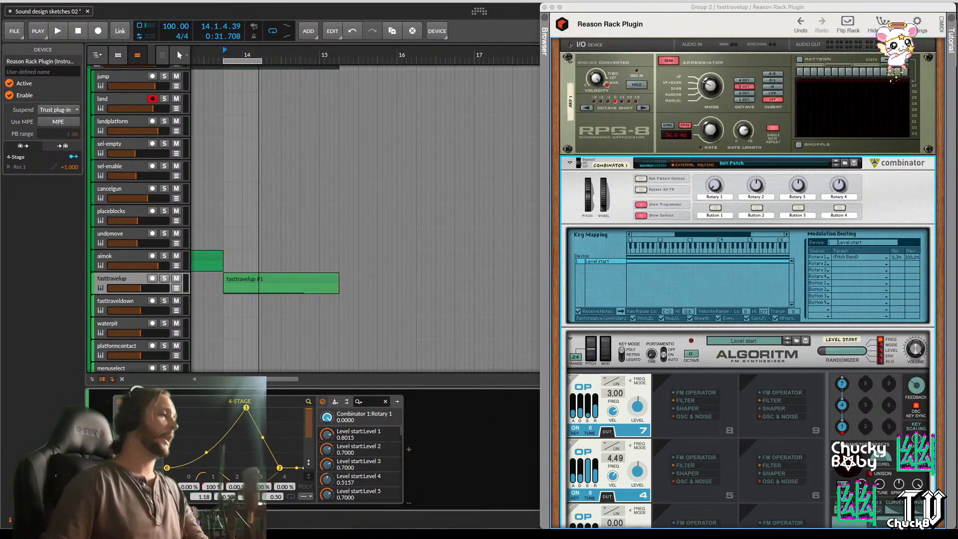
Shorten the 4-Stage envelope's first stage to 0.60 and replay the sound
left_click(244, 410)
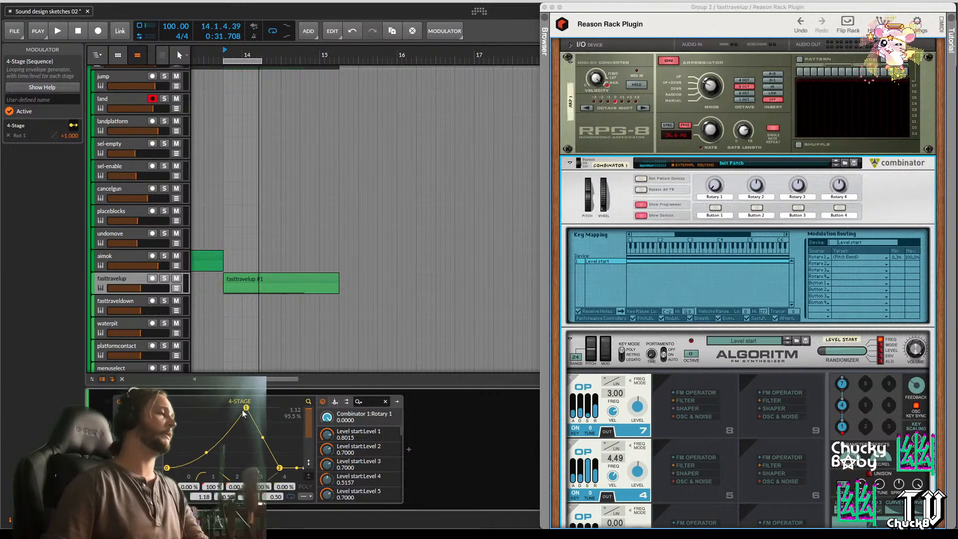
left_click_drag(246, 407, 207, 408)
key("space")
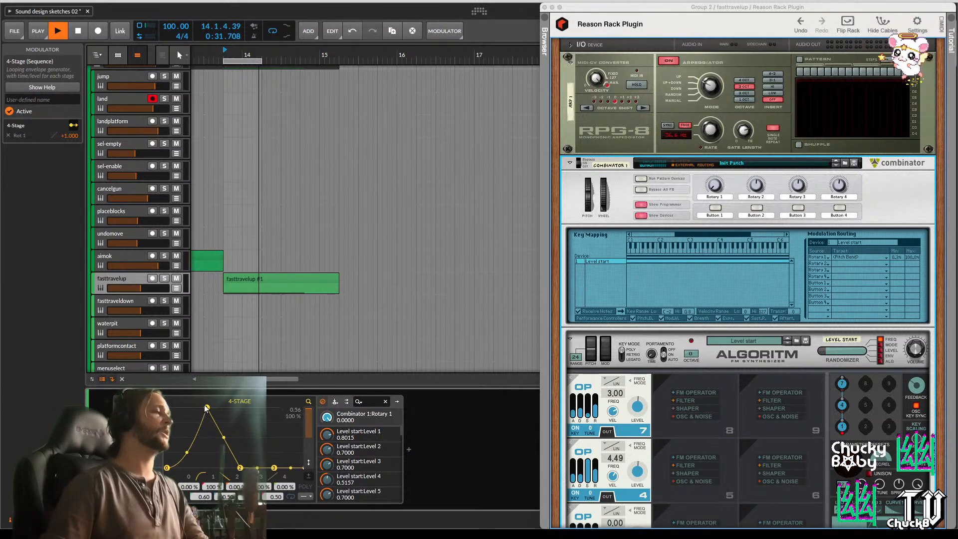
key("space")
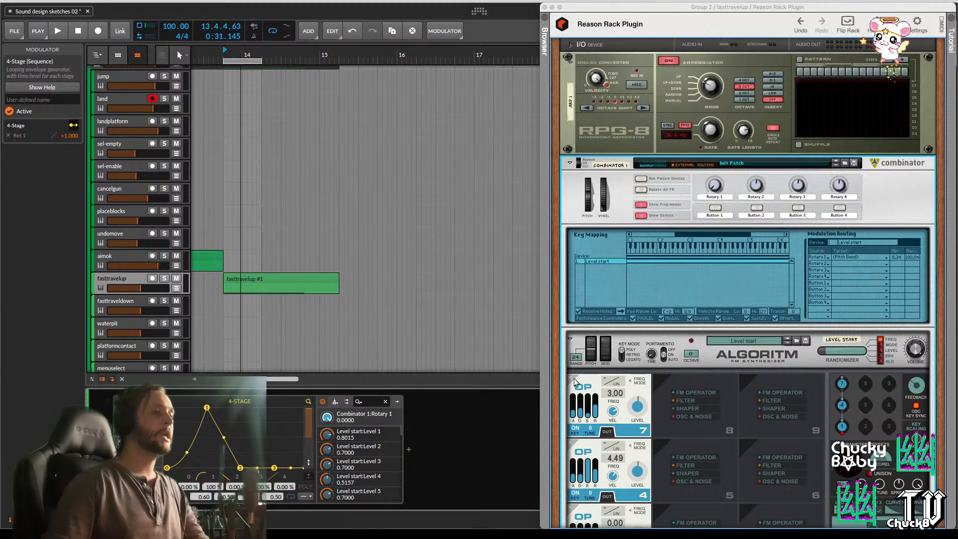
Try bending the first stage's curve upward for a faster initial rise, listen to it, and undo the change
left_click(481, 418)
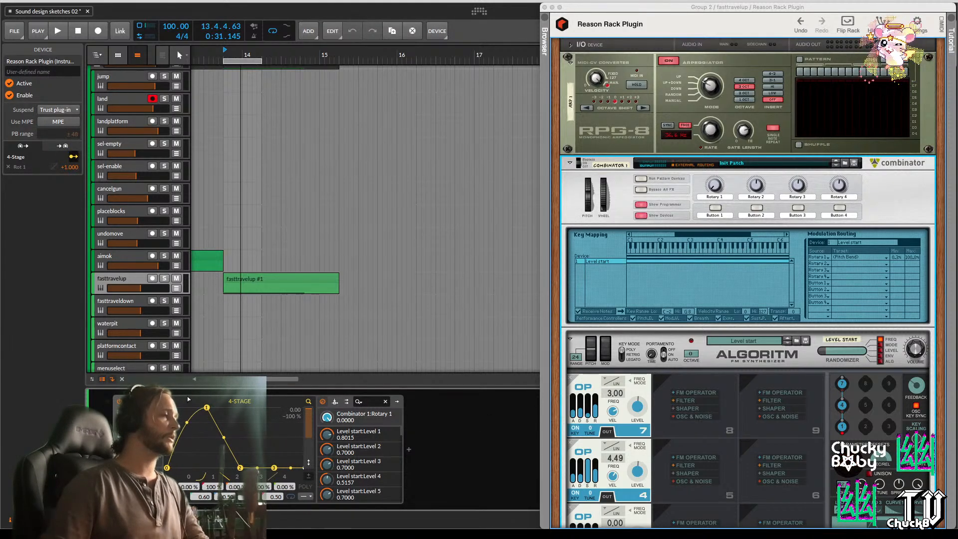
left_click_drag(185, 453, 190, 423)
key("space")
key("space")
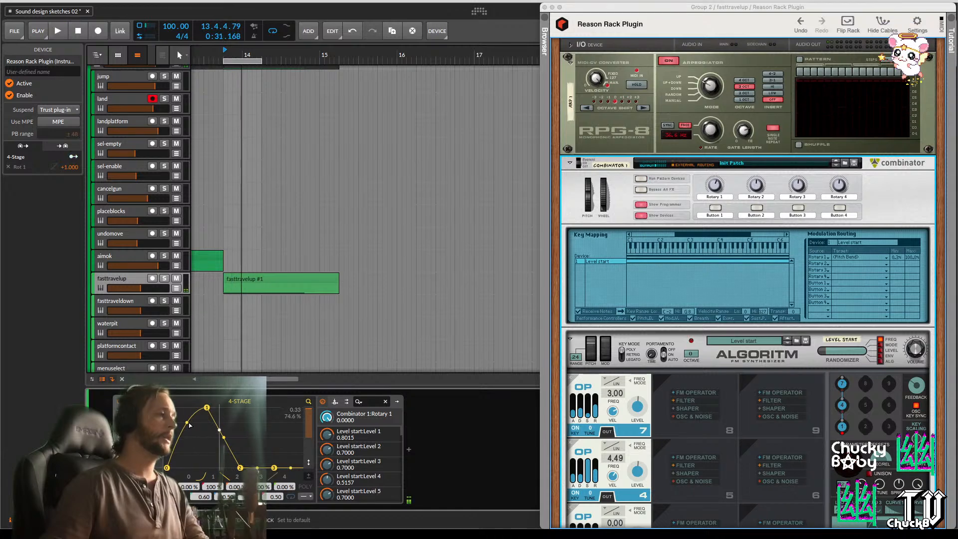
key("ctrl+z")
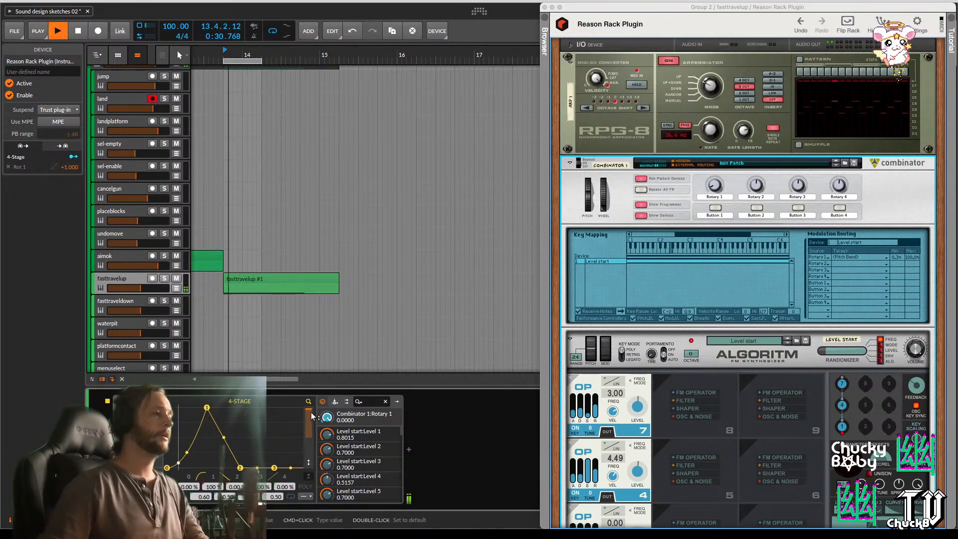
Raise the end of the envelope's second stage to full level and lengthen that stage, holding the pitch at its peak
left_click_drag(241, 470, 282, 407)
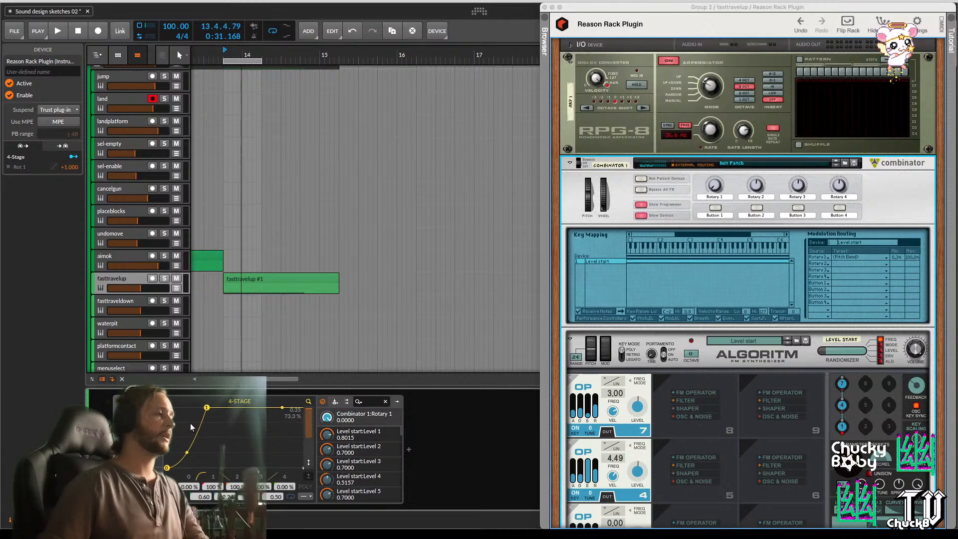
key("space")
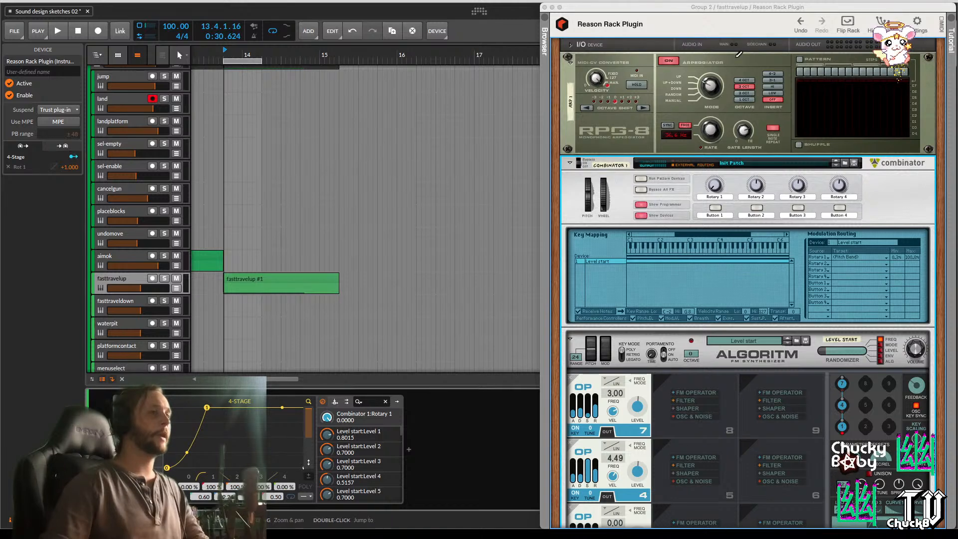
scroll(782, 439, "down", 6)
scroll(782, 446, "up", 3)
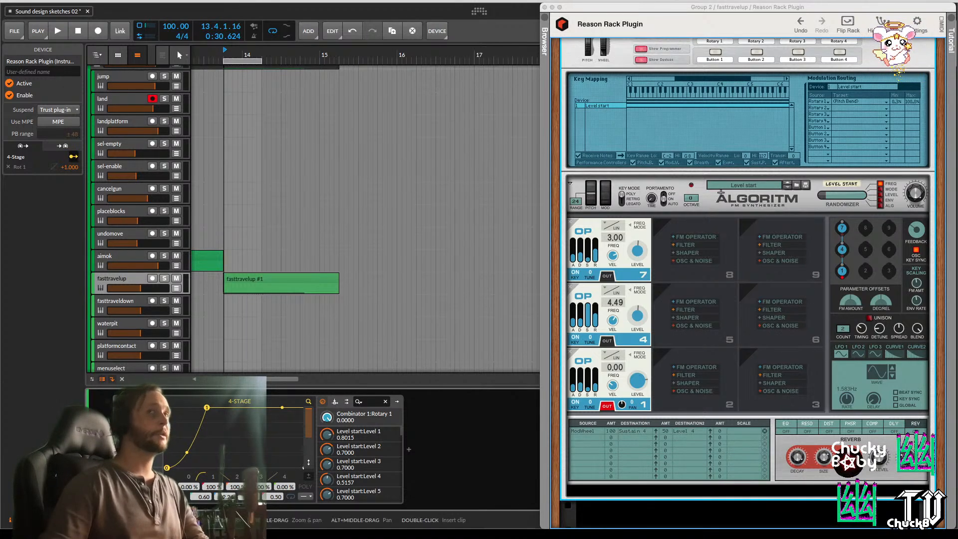
scroll(720, 193, "up", 5)
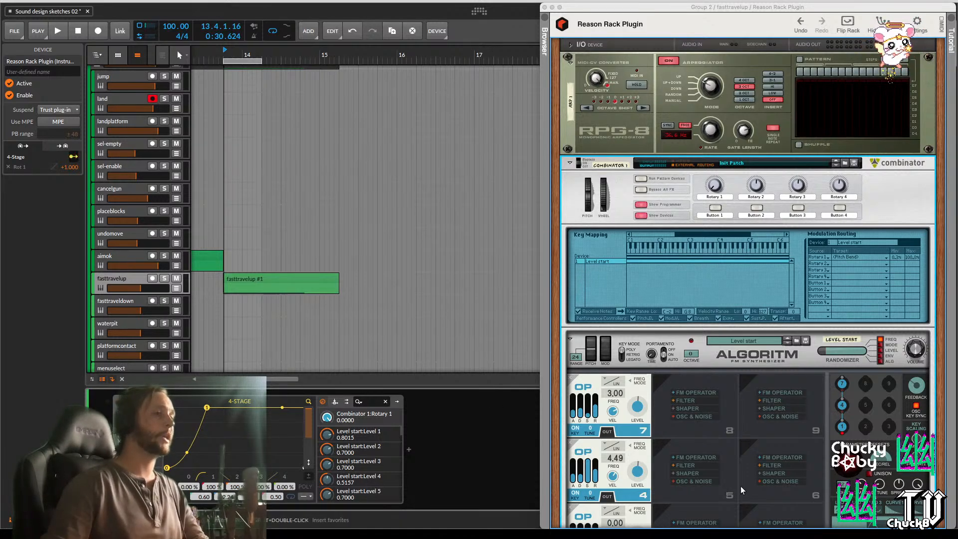
scroll(729, 438, "down", 4)
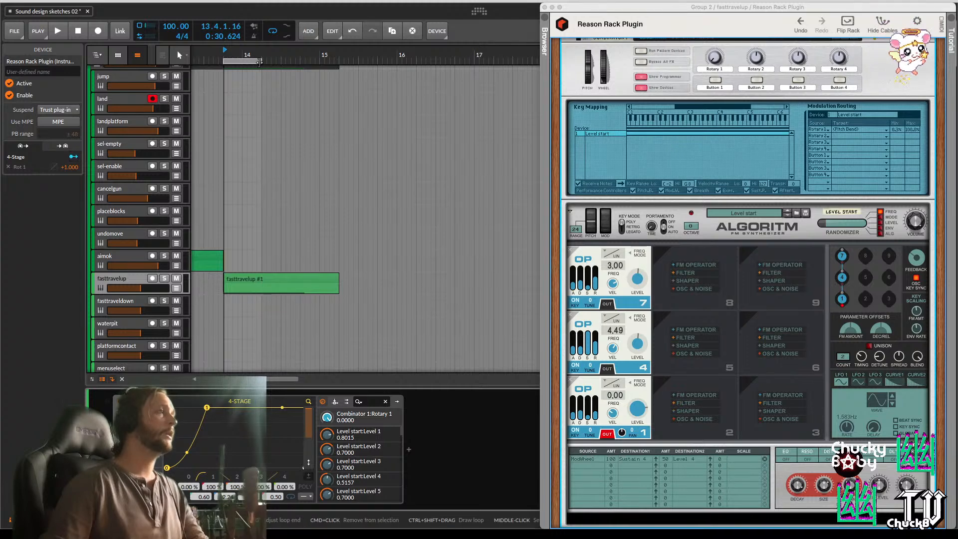
Extend the loop region over the fasttravelup clip to a length of 1.1.0.00 and play it
left_click_drag(267, 60, 309, 60)
key("space")
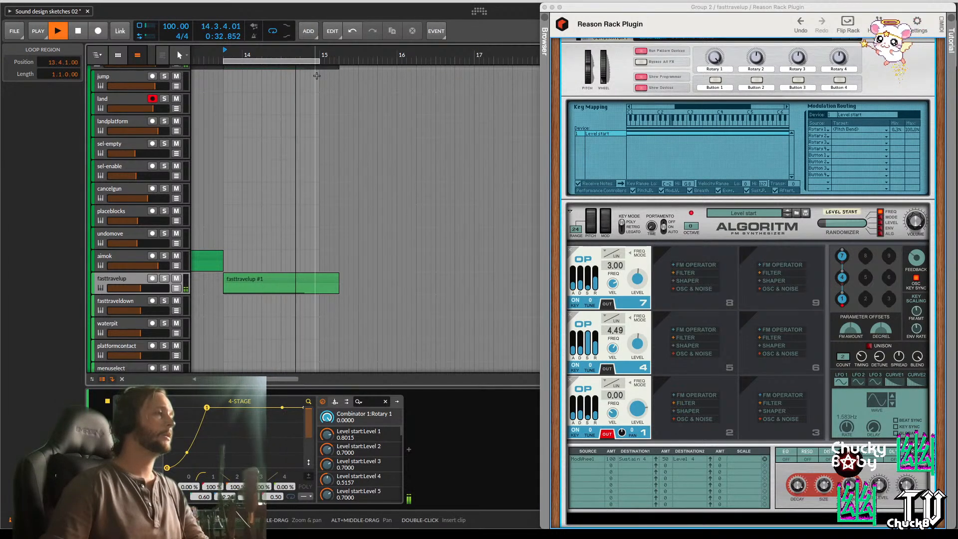
key("space")
Shorten the note in the fasttravelup clip to a length of 0.1.0.00, play it, and bring back the track's devices
double_click(324, 278)
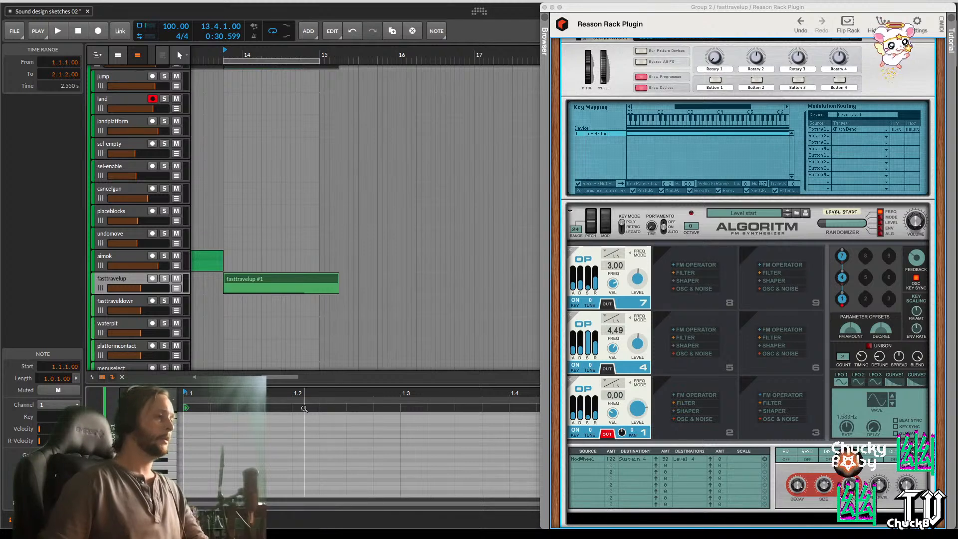
key("space")
scroll(318, 438, "down", 5)
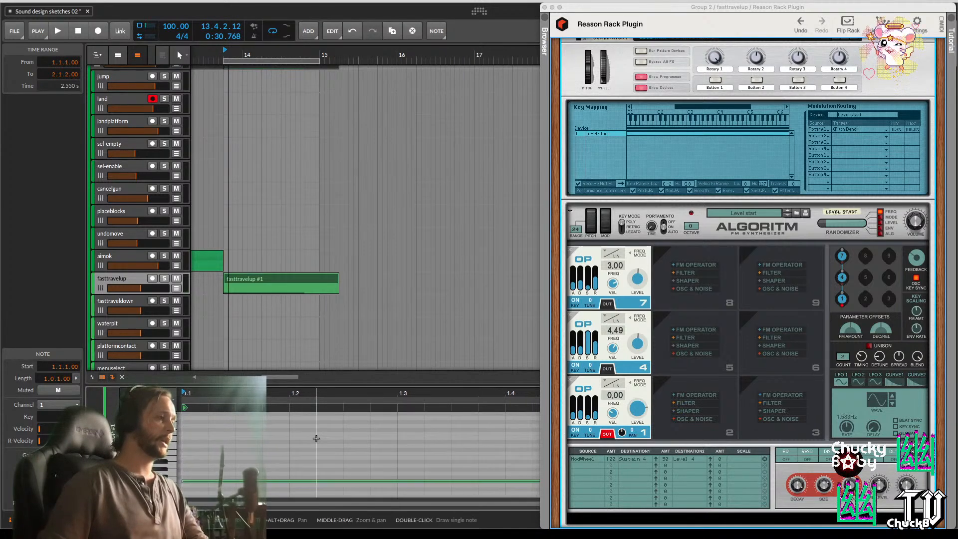
scroll(317, 438, "down", 5)
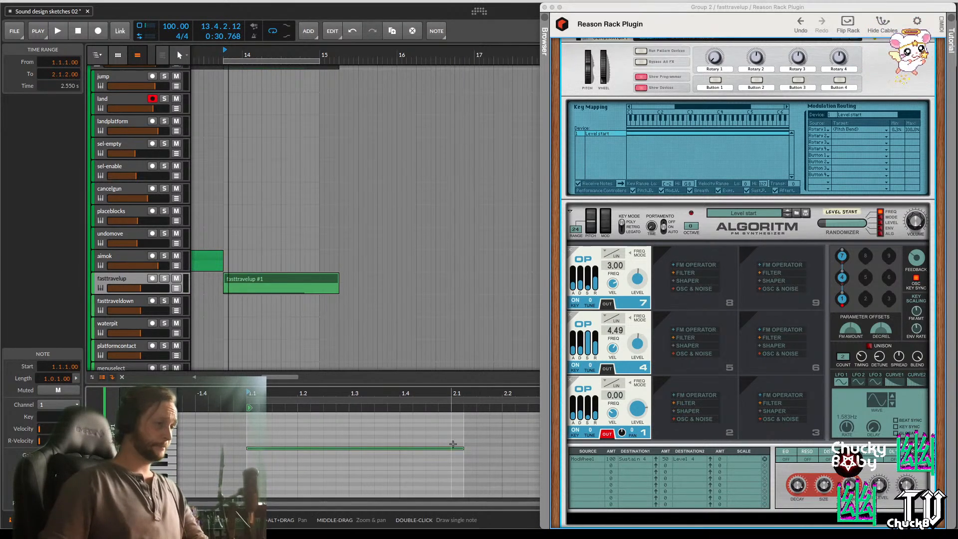
left_click_drag(462, 447, 351, 461)
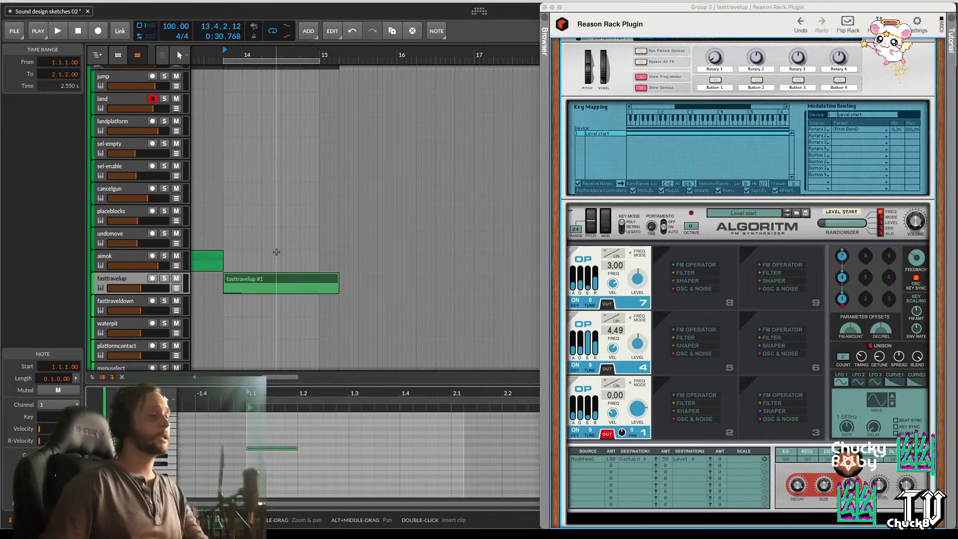
key("space")
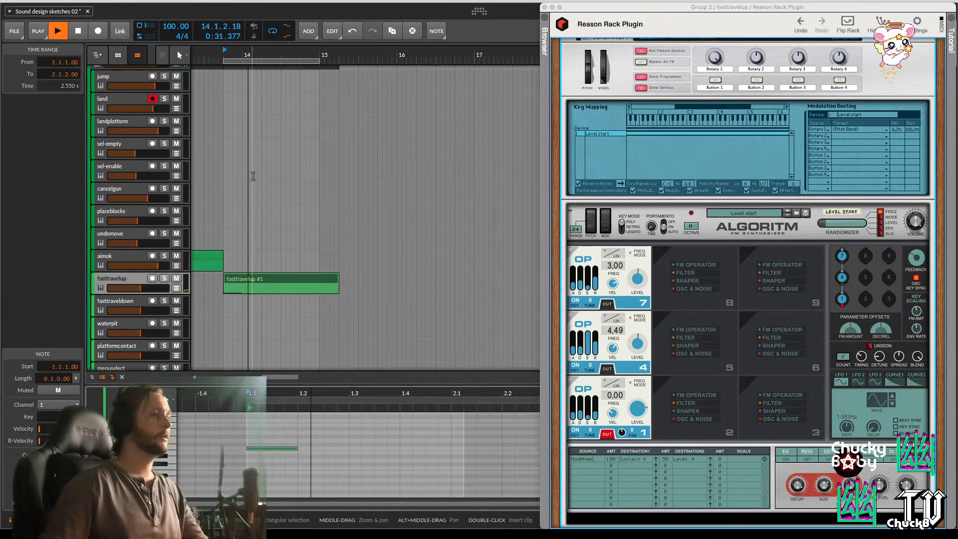
key("space")
key("d")
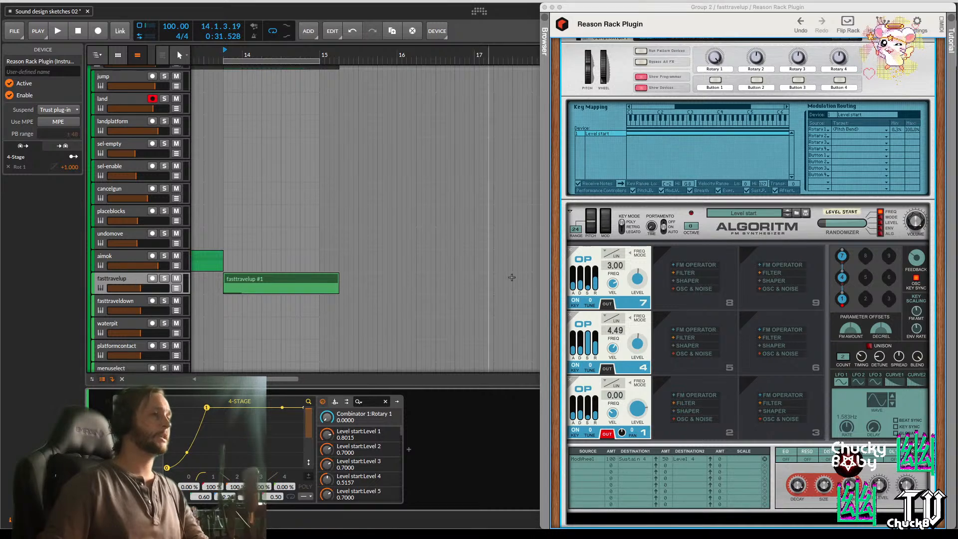
Try frequencies of 0.00 and 33.00 for Algoritm's operator 4, listening to the sound
left_click(580, 204)
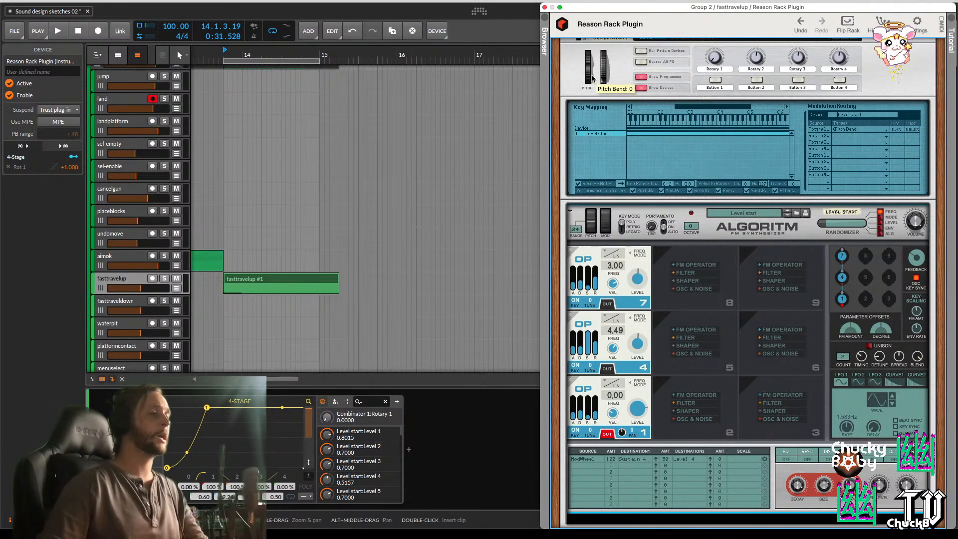
left_click(426, 457)
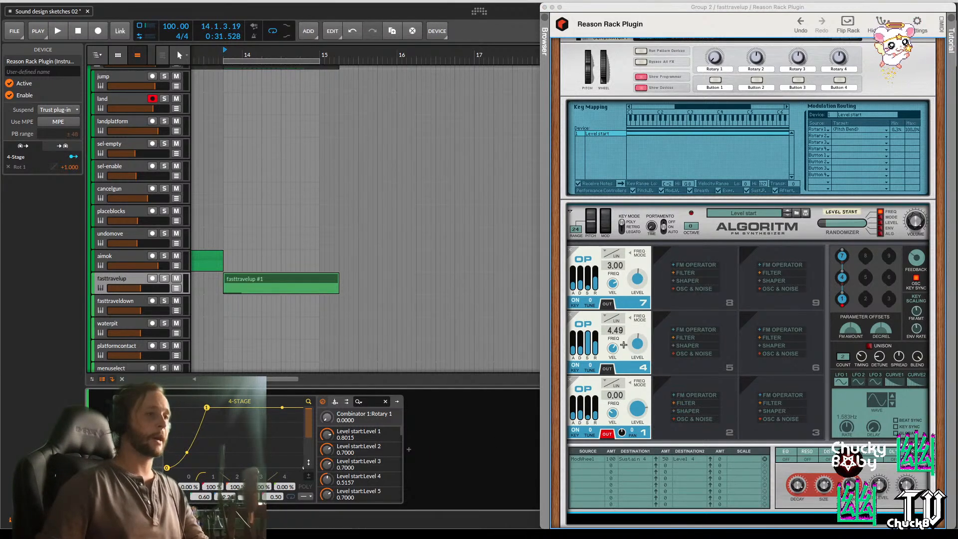
left_click_drag(611, 331, 616, 358)
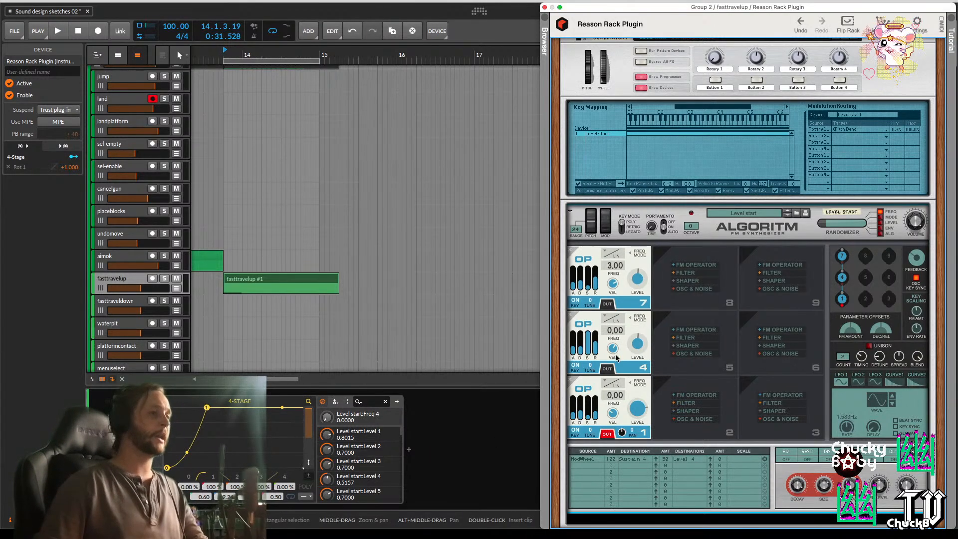
left_click(423, 472)
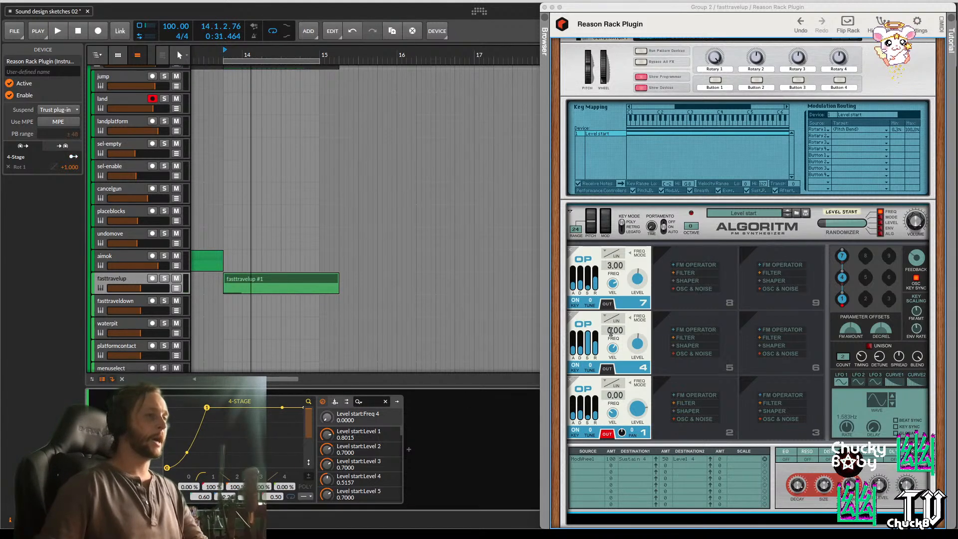
left_click_drag(611, 330, 622, 124)
key("space")
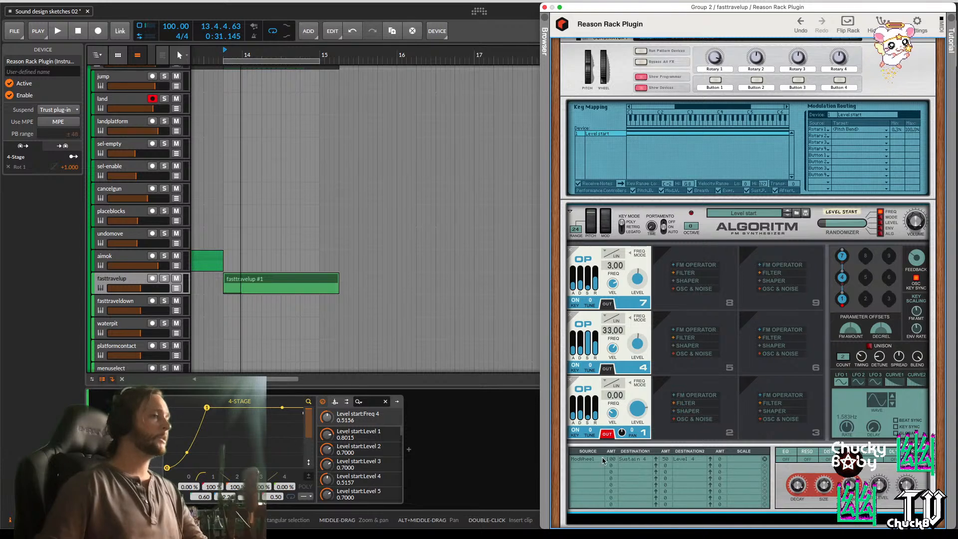
key("space")
key("space")
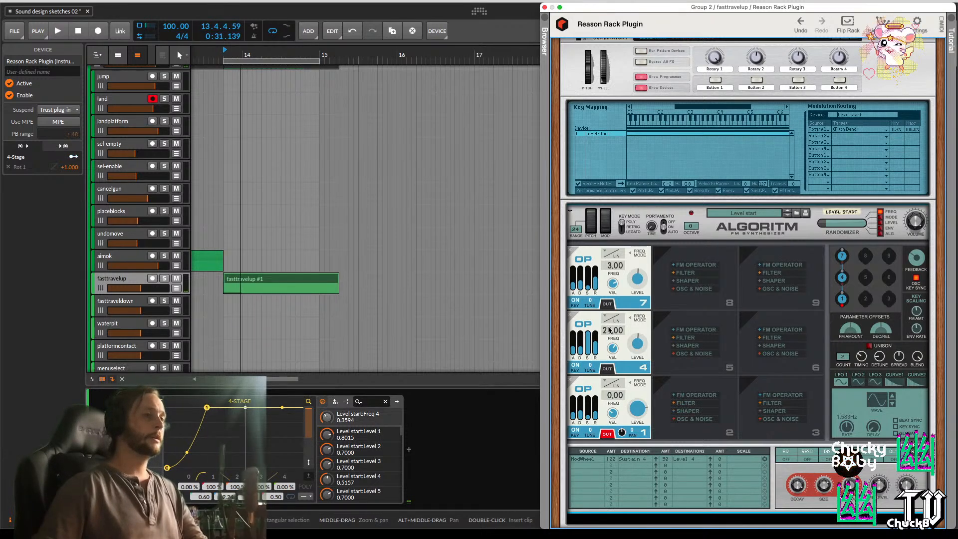
Lower operator 4's frequency through 10.00 to 8.00, replaying the sound between changes
left_click_drag(609, 330, 614, 369)
key("space")
key("space")
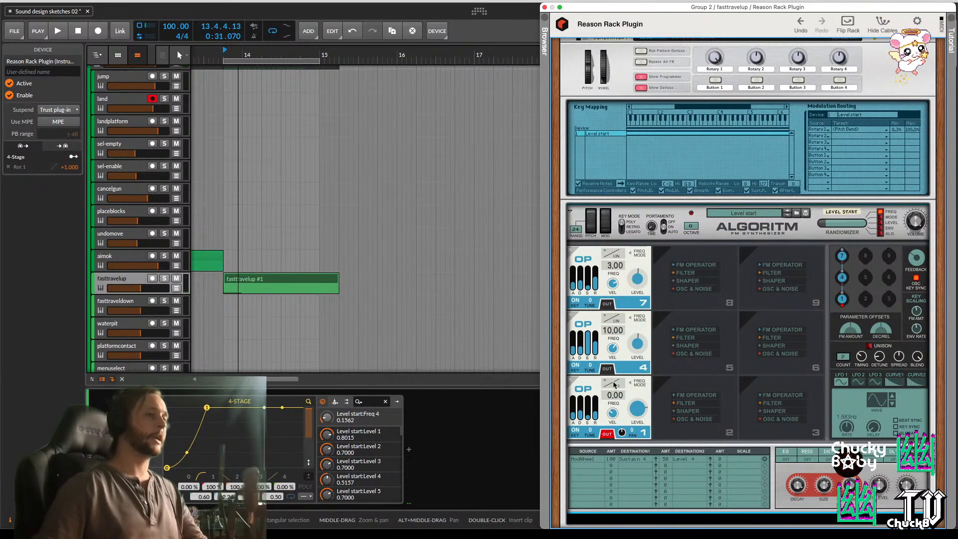
key("space")
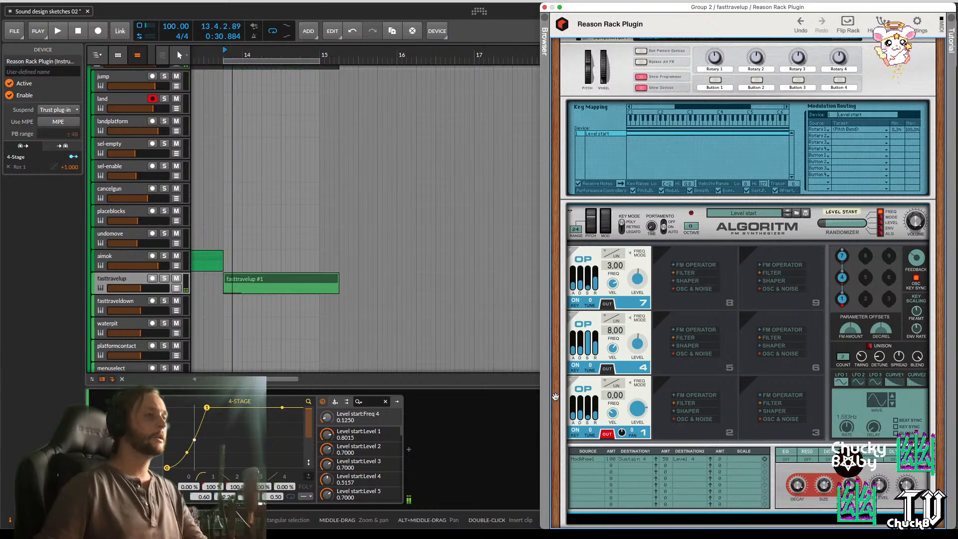
key("space")
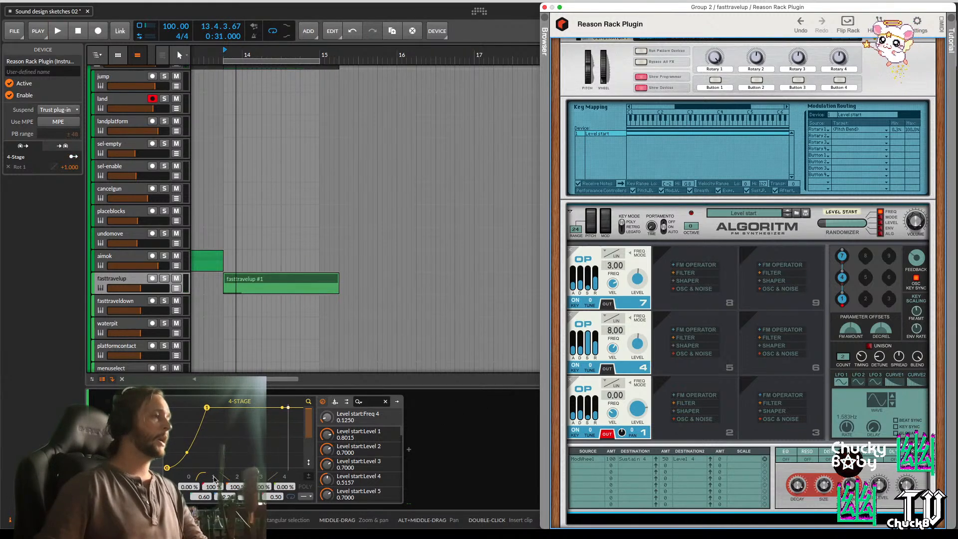
Turn the RPG-8's free rate down to its minimum of 0.1 Hz and play the sound
scroll(686, 91, "up", 5)
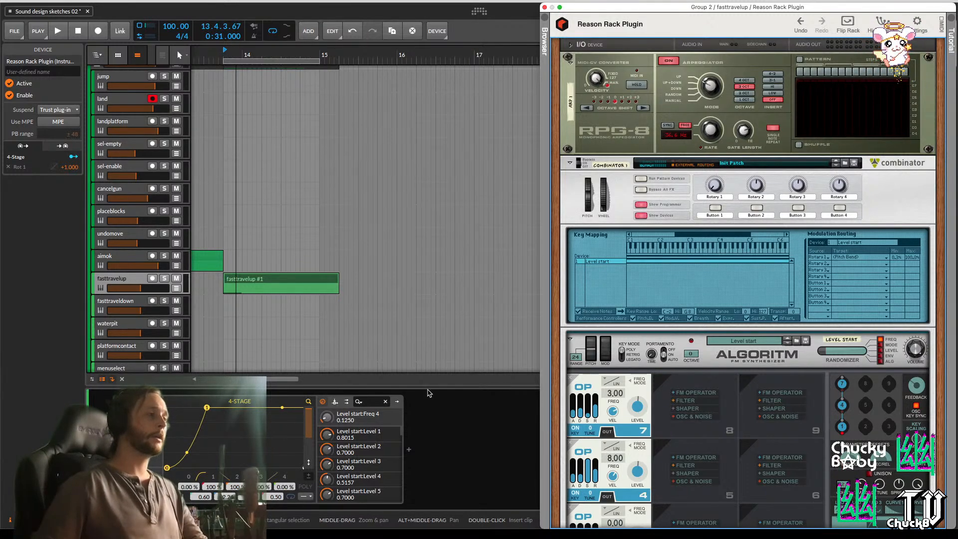
left_click(712, 138)
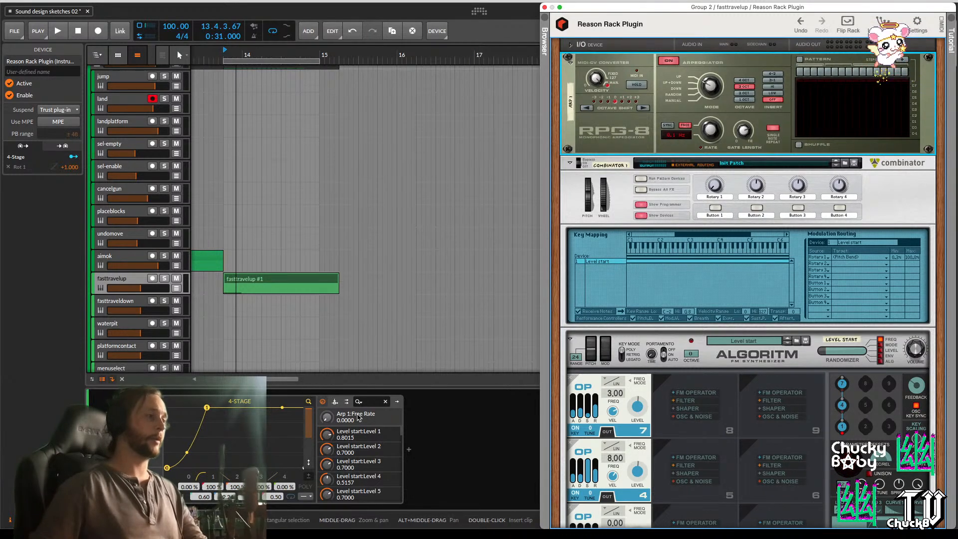
key("space")
key("space")
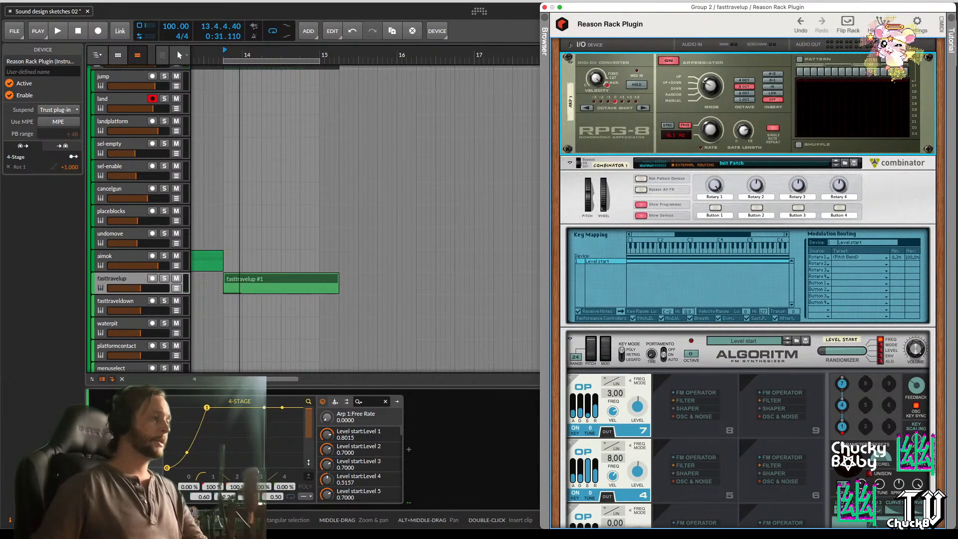
Duplicate the 4-Stage modulator on the Reason Rack Plugin and play the sound
left_click(221, 427)
key("super+c")
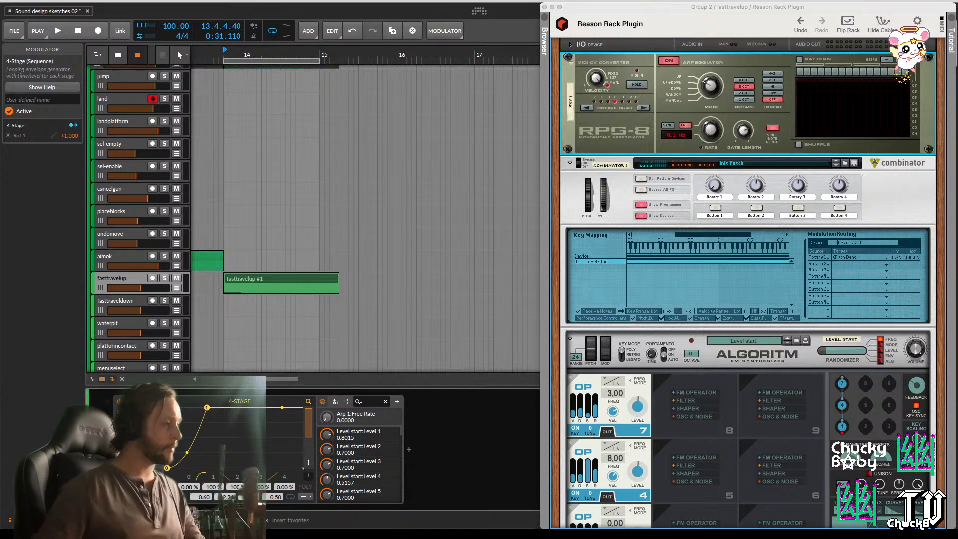
left_click(149, 452)
key("super+v")
key("space")
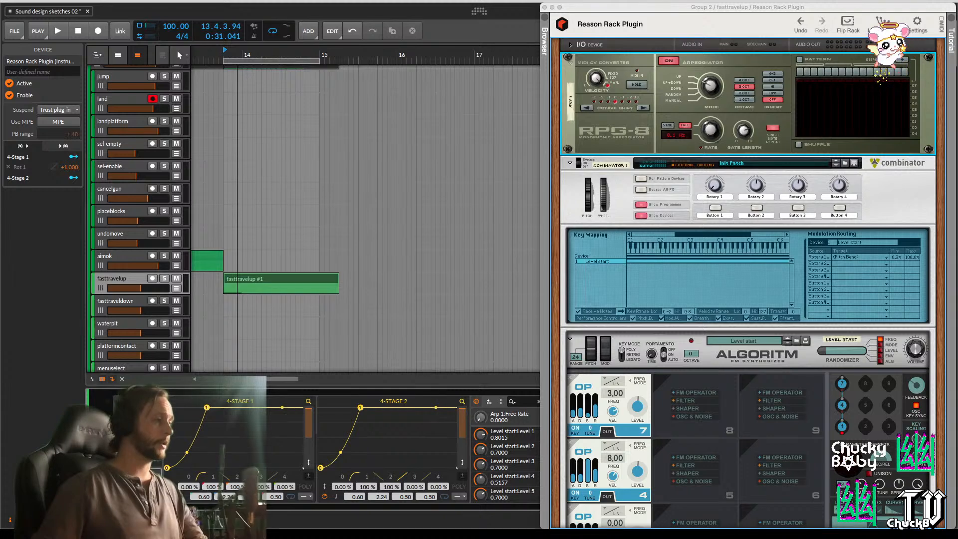
Show only the second 4-Stage, map it to the arpeggiator's Free Rate with a modulation amount of +0.845, and listen
left_click(221, 427)
key("Delete")
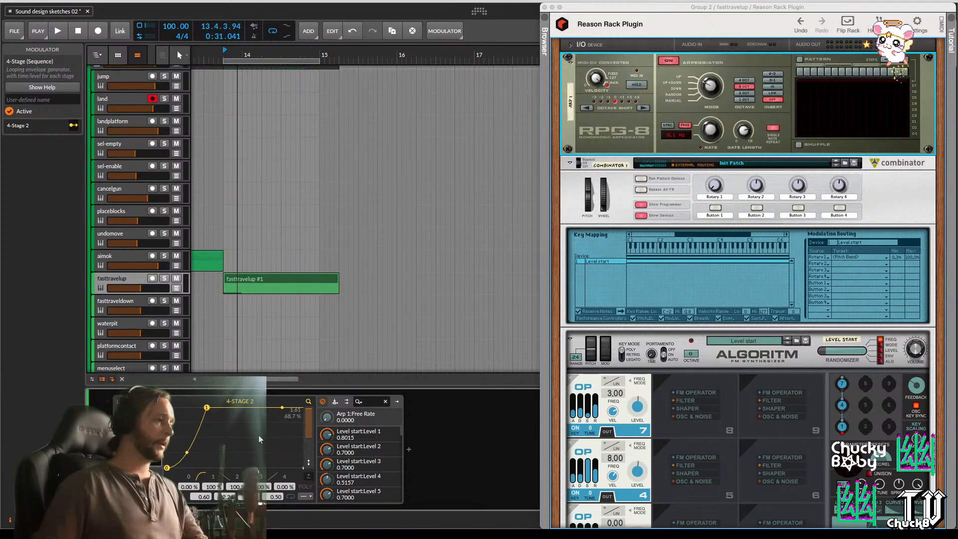
left_click(151, 464)
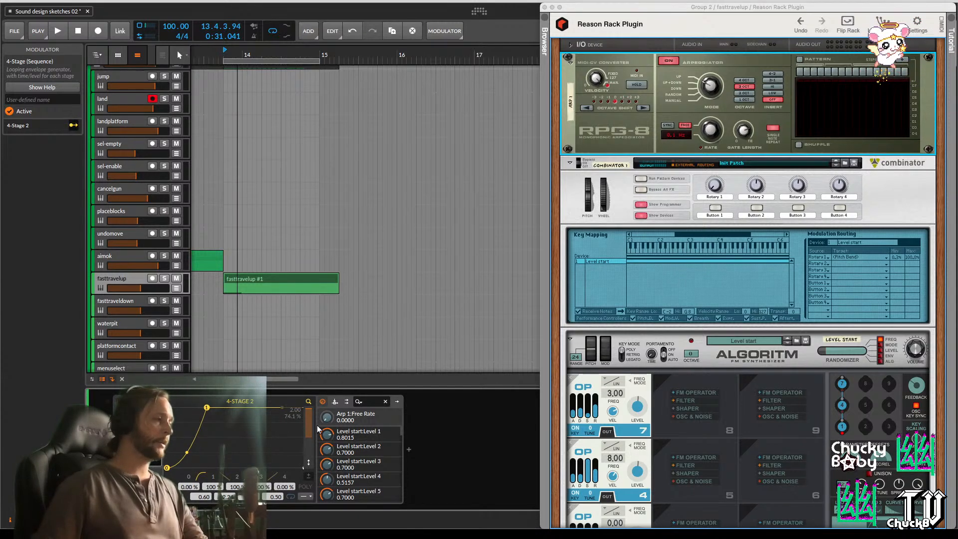
left_click_drag(327, 418, 327, 426)
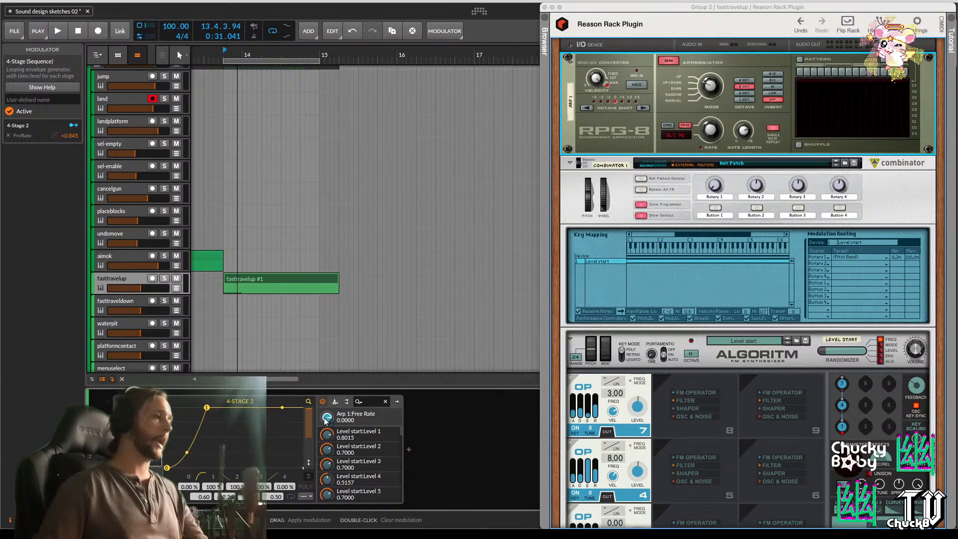
key("space")
key("space")
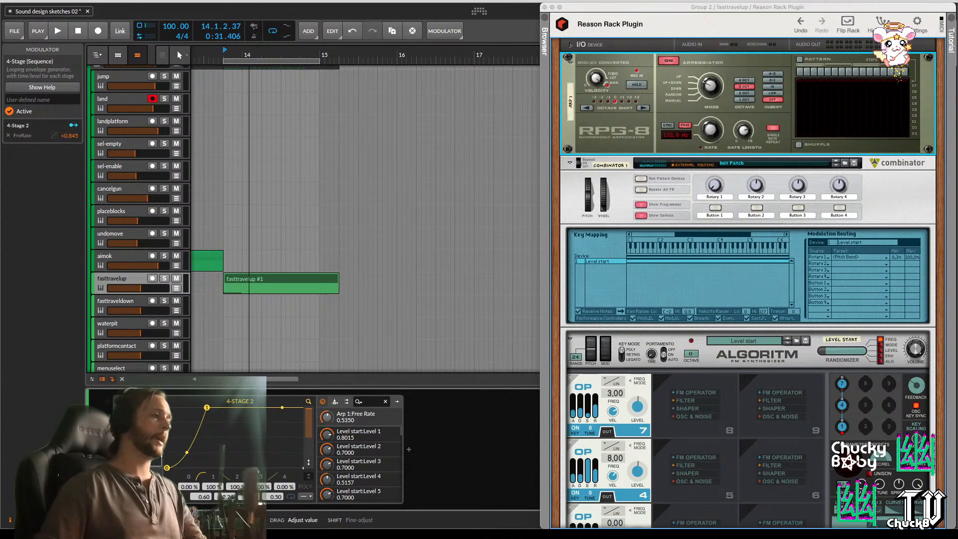
Lower the arpeggiator's base Free Rate to 0.1100 while repeatedly replaying the sound
key("space")
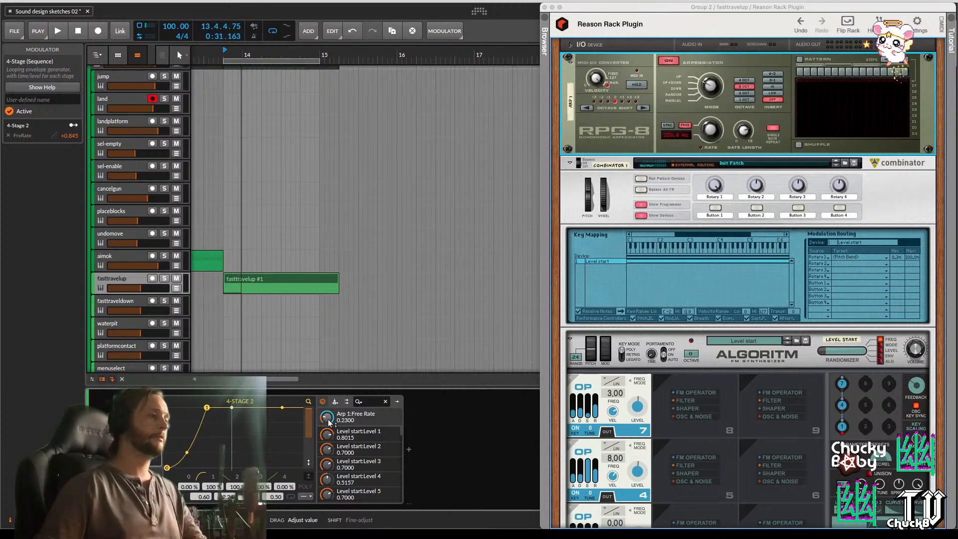
key("space")
key("space")
key("space")
left_click_drag(328, 413, 329, 419)
key("space")
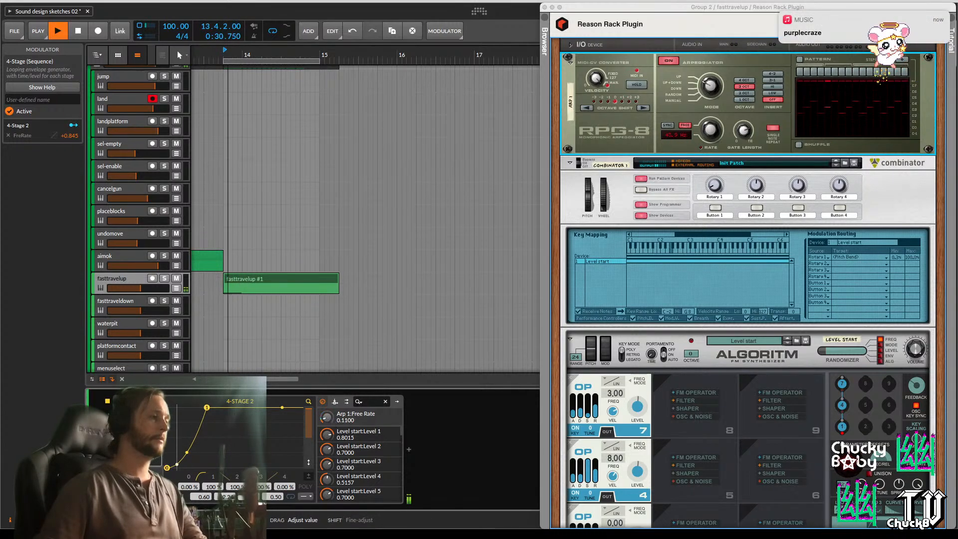
key("space")
key("space")
key("space")
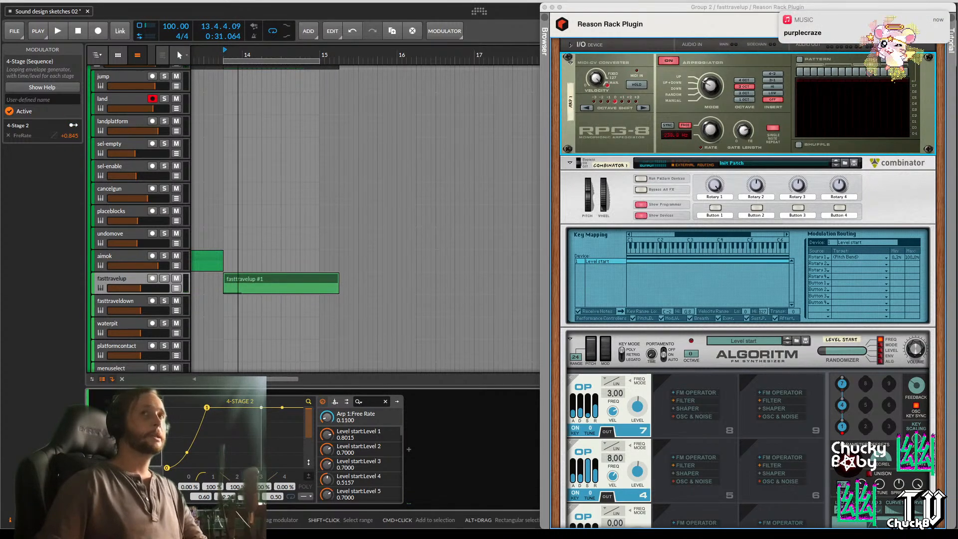
Enable the RPG-8's pattern, try a 2-octave range during playback, and restore the 3-octave range
left_click(153, 401)
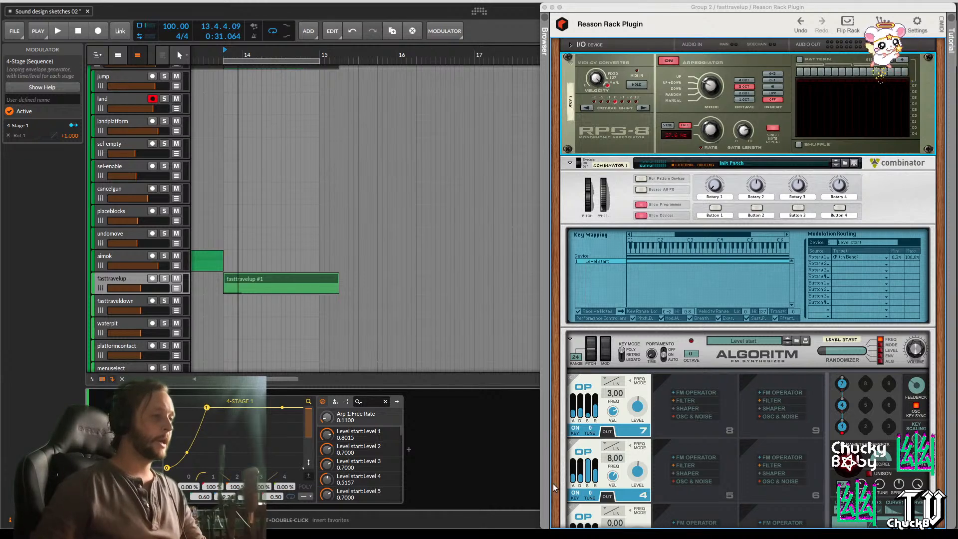
left_click(454, 450)
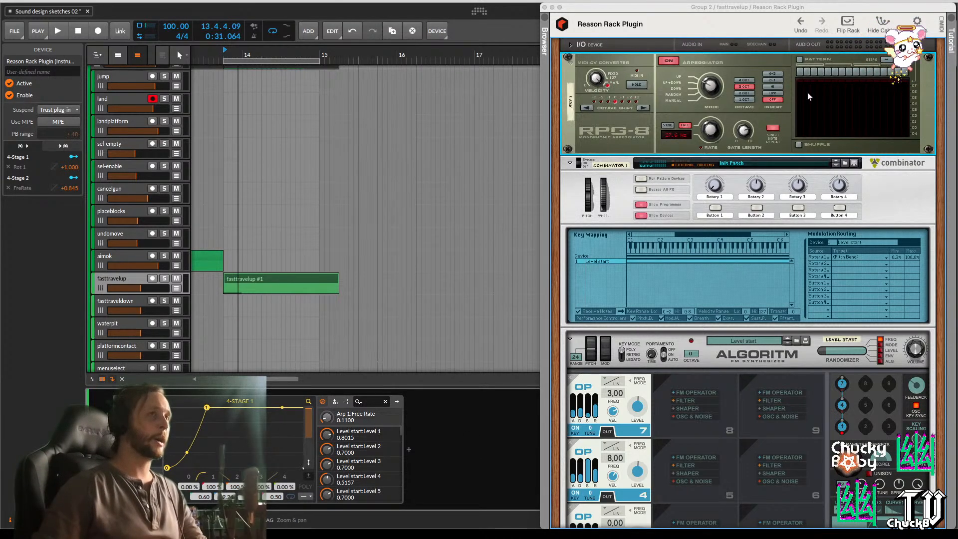
left_click(744, 92)
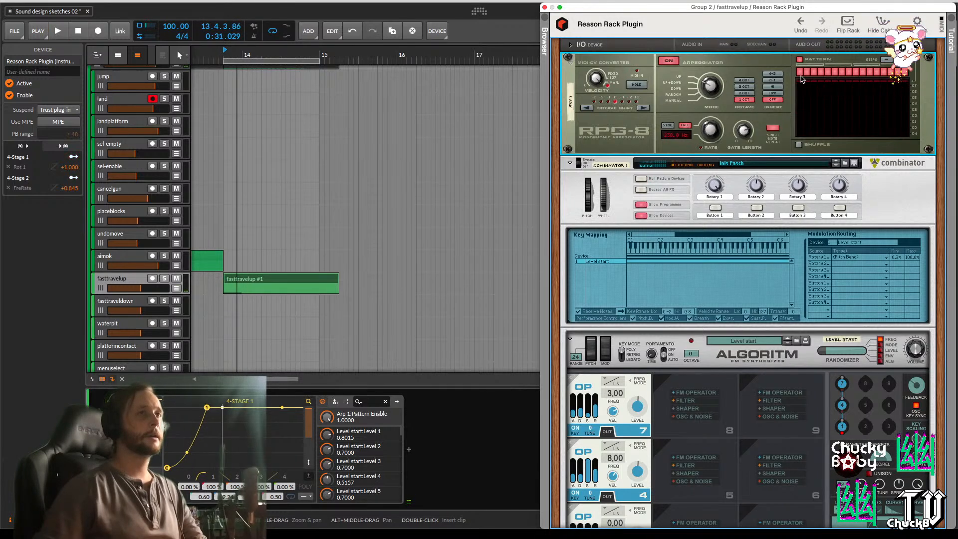
left_click(744, 86)
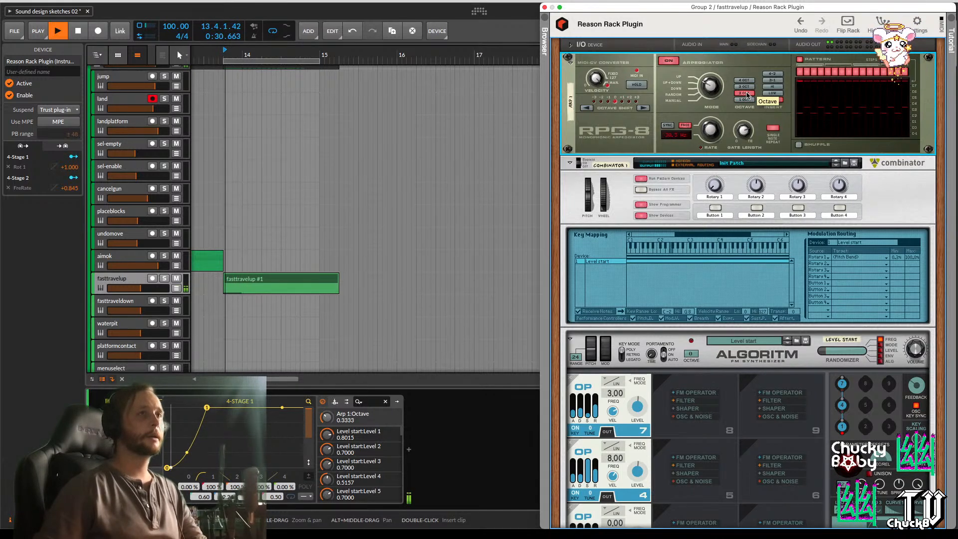
key("space")
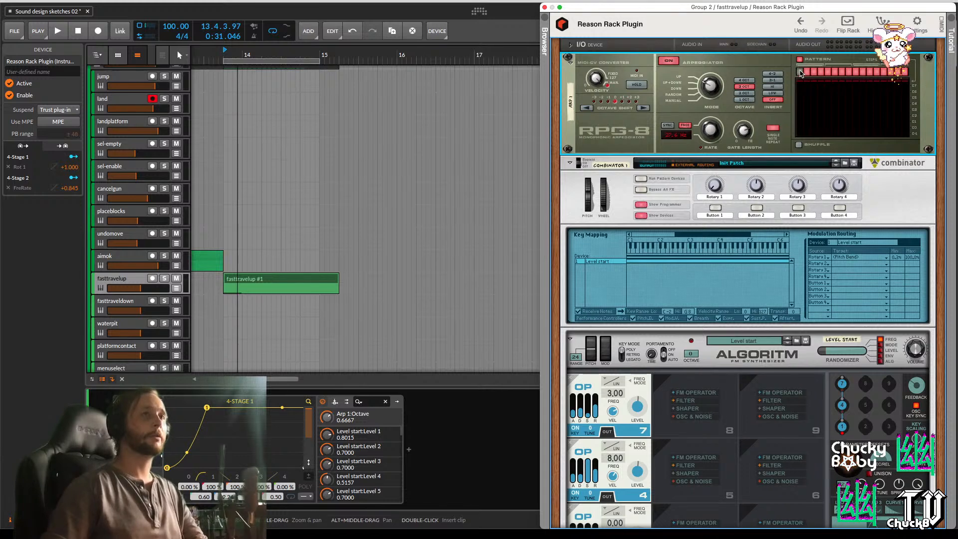
Try muting the RPG-8 pattern's first step and using a different insert mode, restoring each setting after listening
right_click(800, 87)
left_click(798, 99)
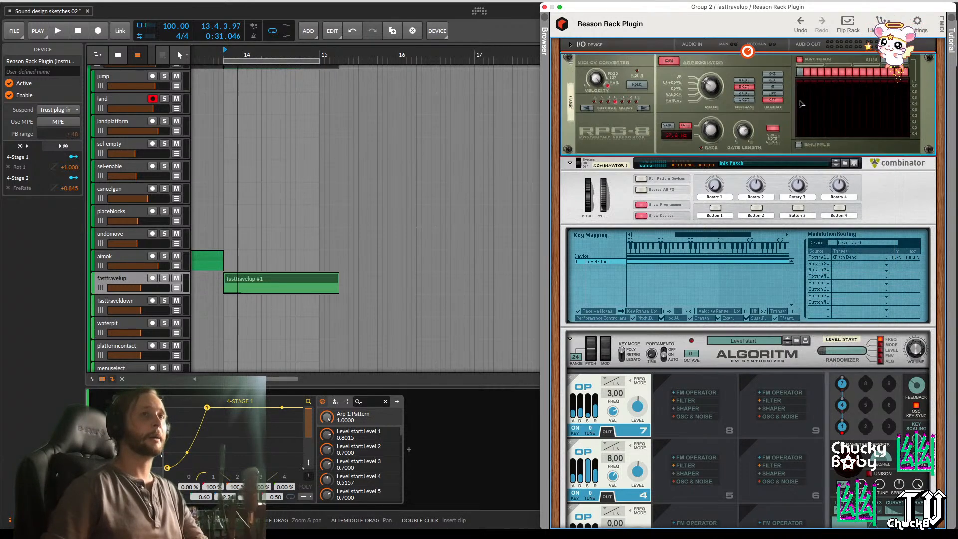
left_click(801, 72)
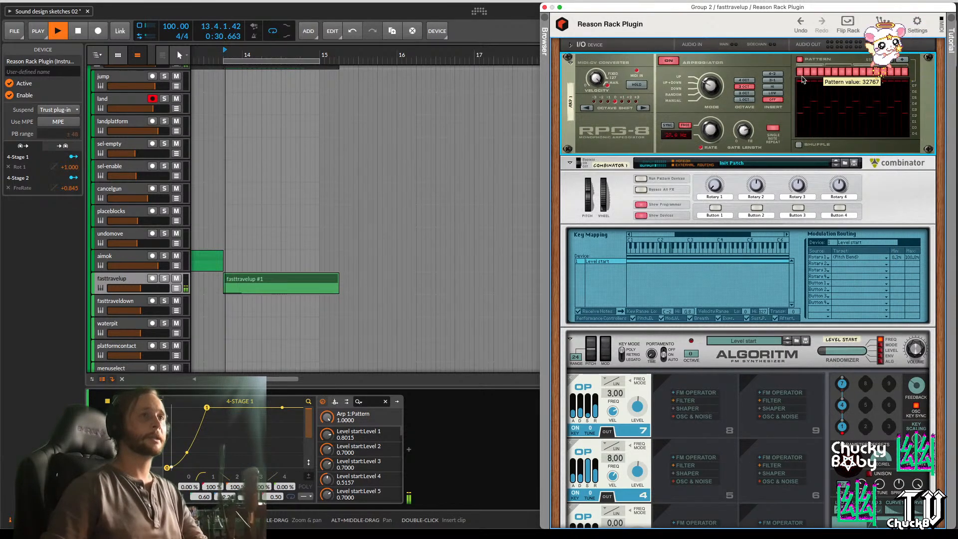
left_click(772, 87)
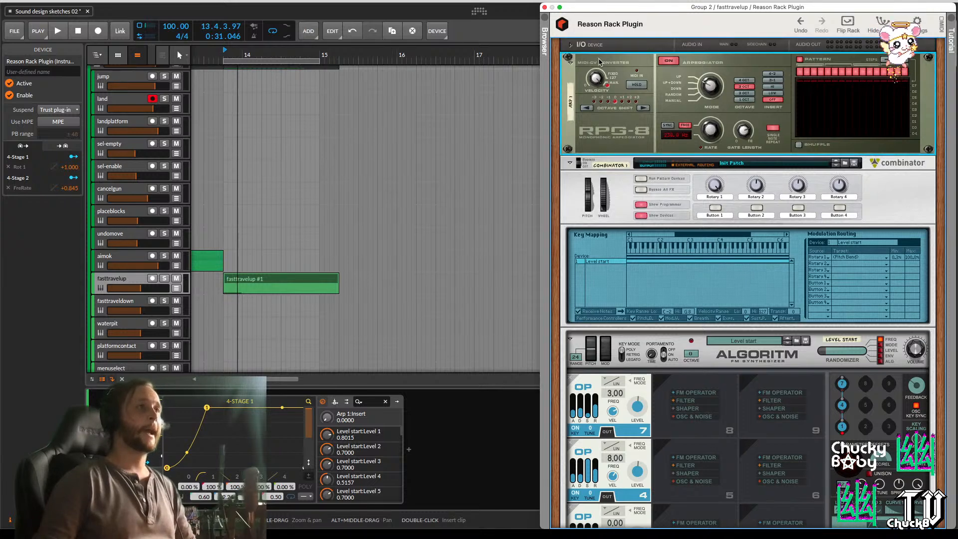
Delete the RPG-8 arpeggiator from the fasttravelup rack and play back the sound without it
key("Delete")
left_click(446, 490)
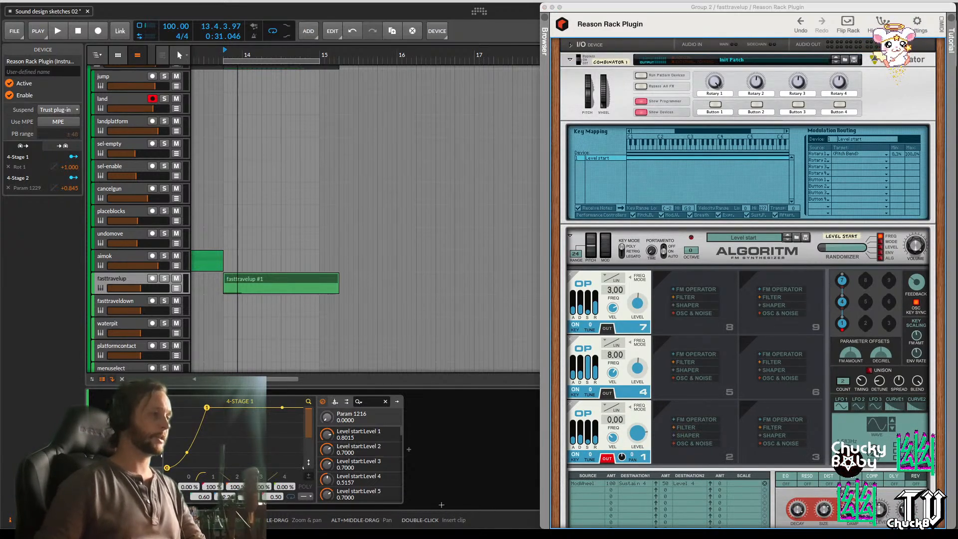
key("space")
key("space")
Insert Bitwig's Arpeggiator note effect in the fasttravelup chain and move the Reason Rack Plugin ahead of it
left_click(107, 449)
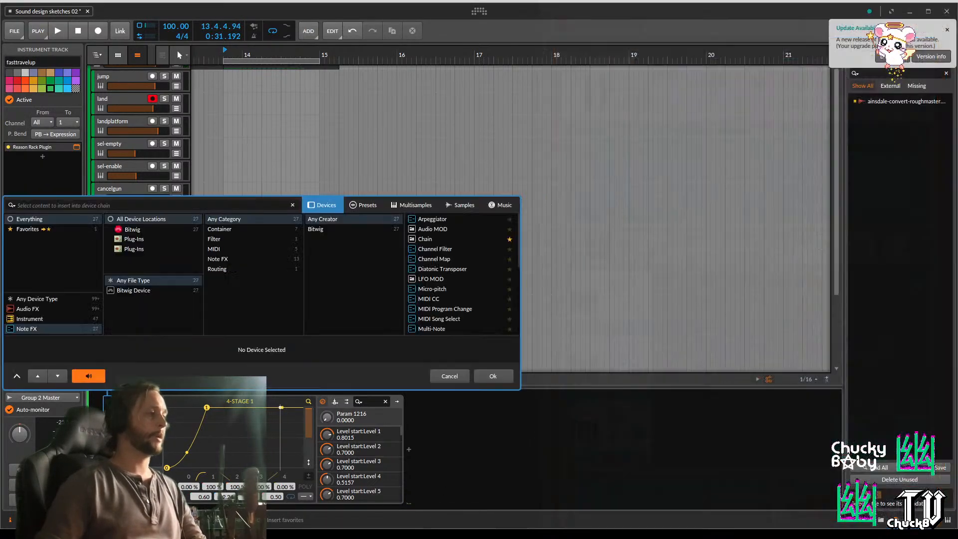
double_click(444, 218)
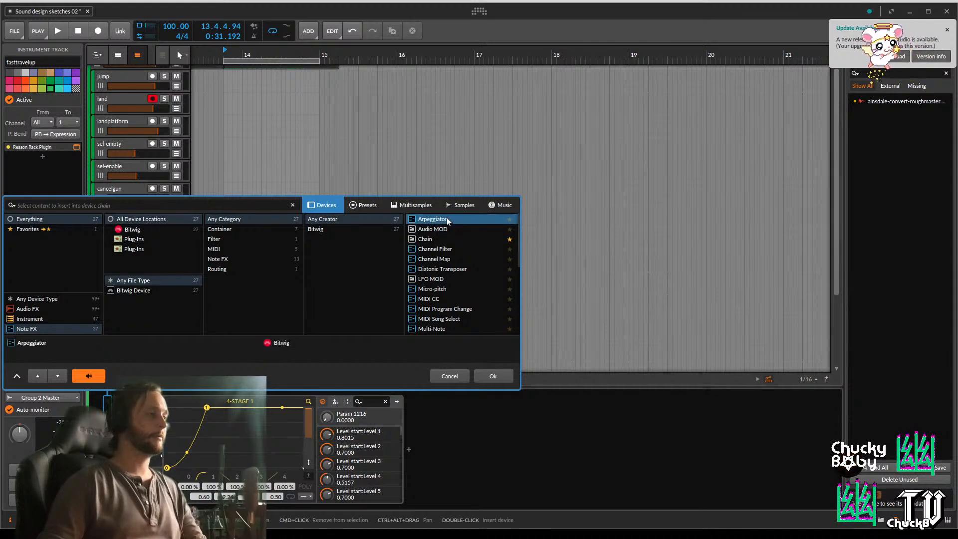
left_click(342, 448)
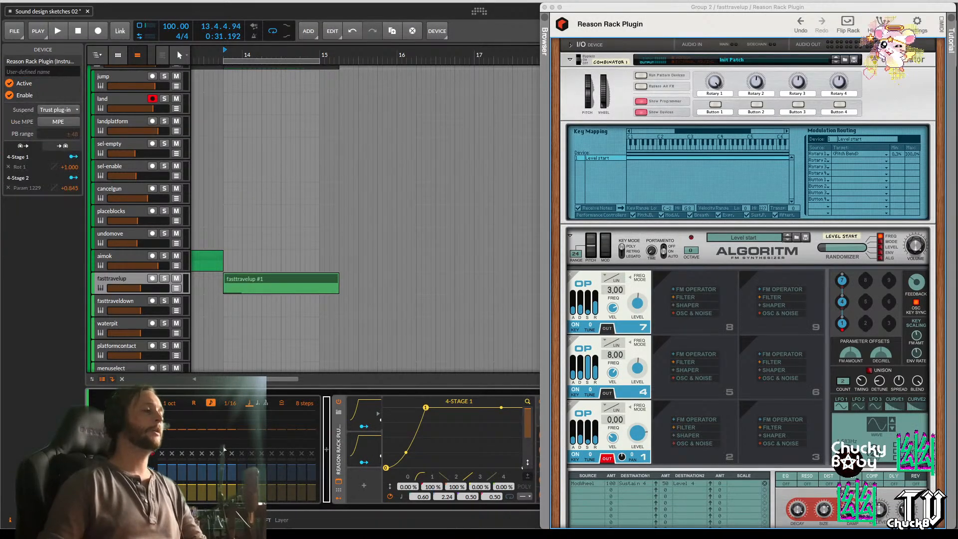
left_click_drag(343, 449, 107, 449)
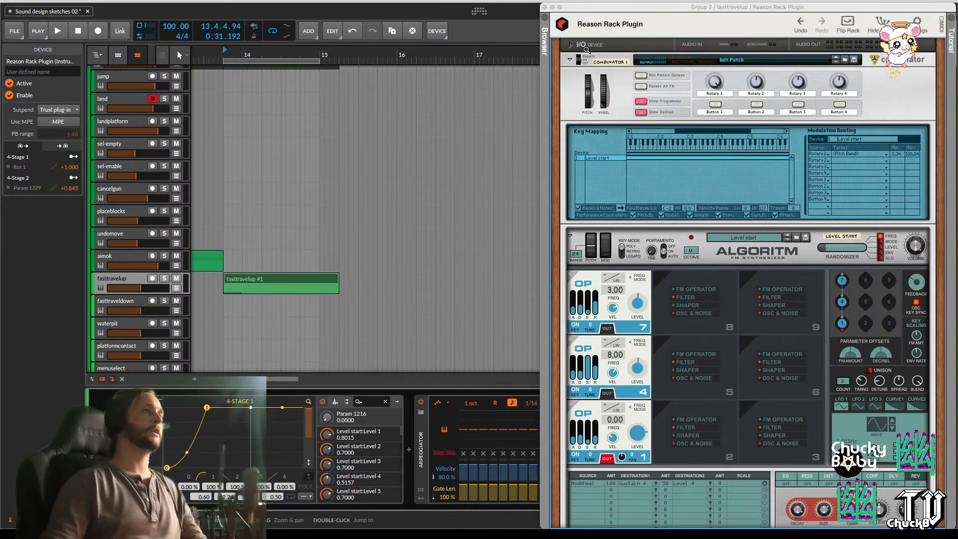
Move the plugin window aside, switch the Arpeggiator from tempo-synced to millisecond timing, and listen
left_click_drag(567, 8, 696, 8)
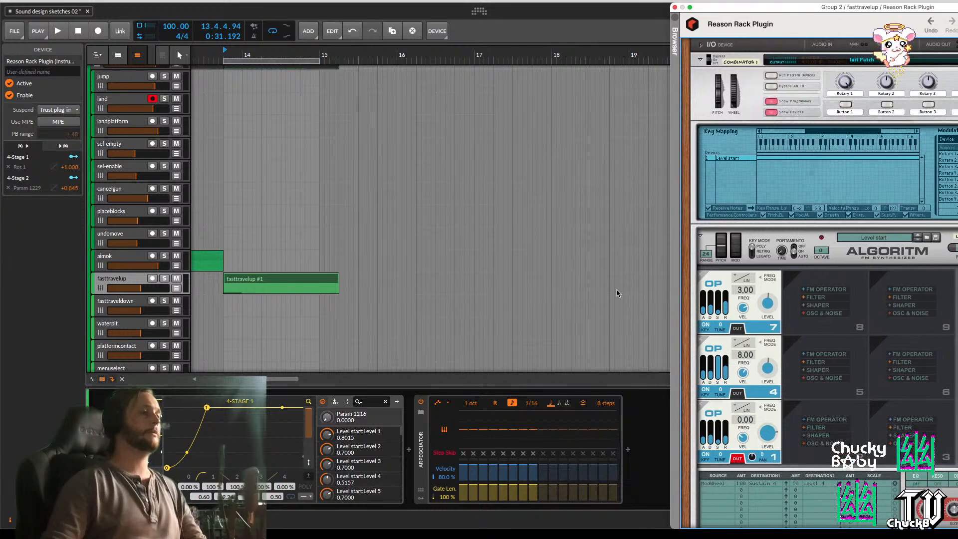
left_click(500, 402)
left_click(511, 402)
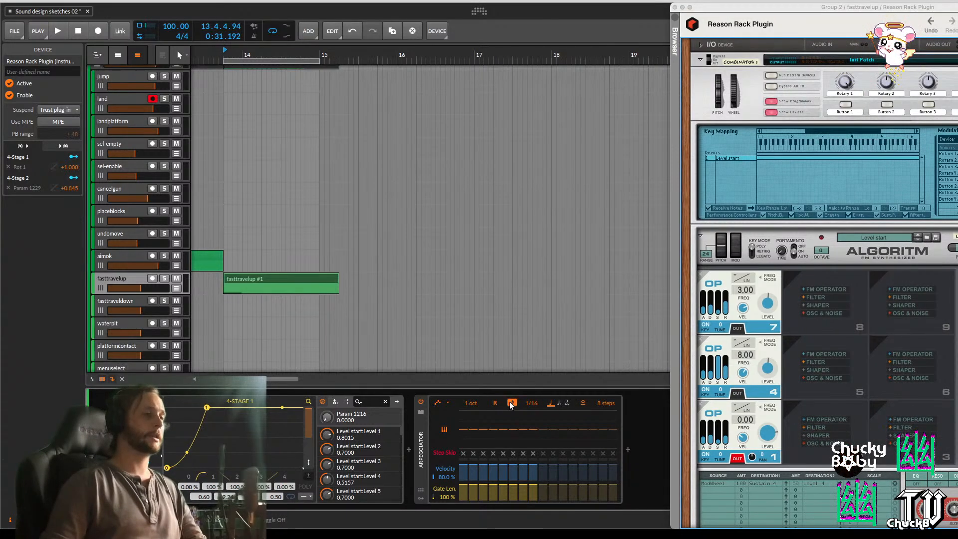
key("space")
key("space")
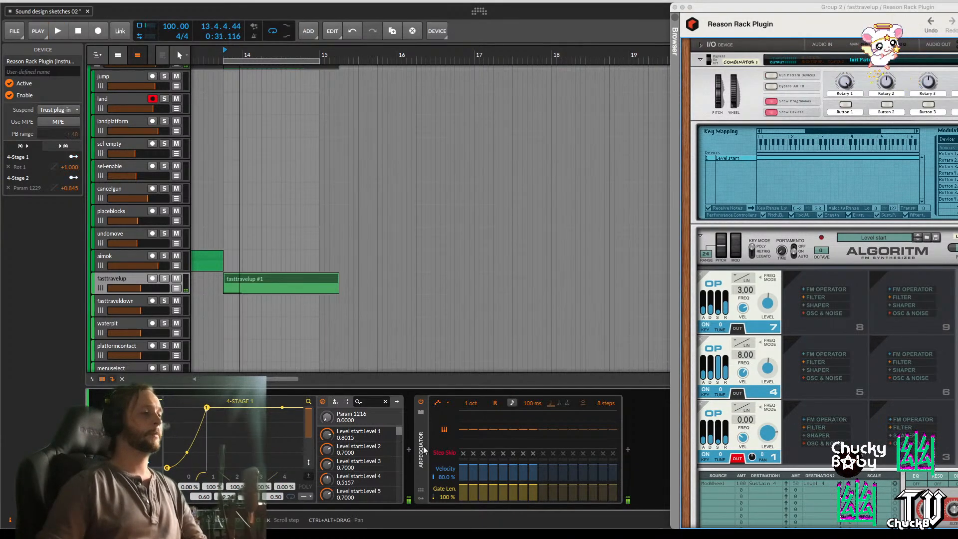
Move the Arpeggiator ahead of the Reason Rack Plugin in the device chain and play back the sound
left_click(427, 451)
left_click_drag(424, 451, 107, 449)
key("space")
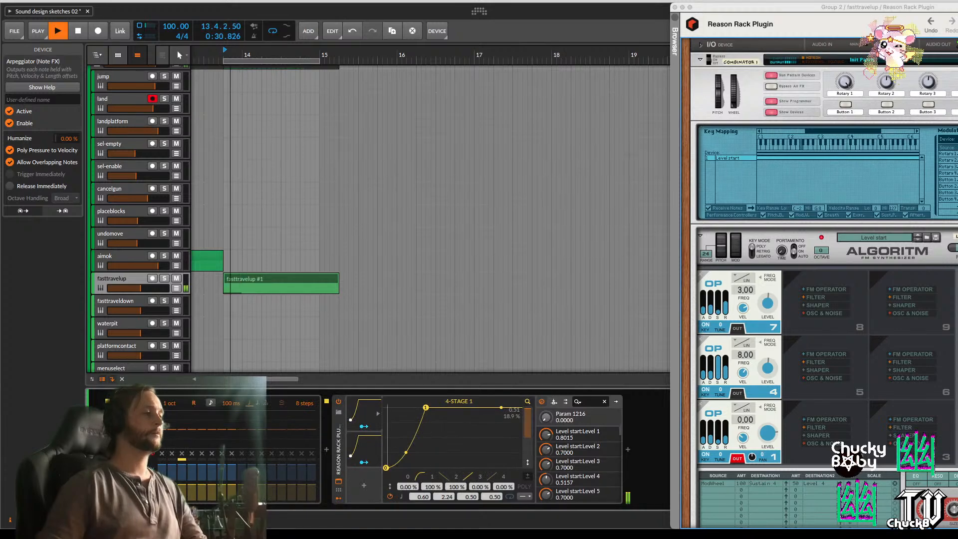
key("space")
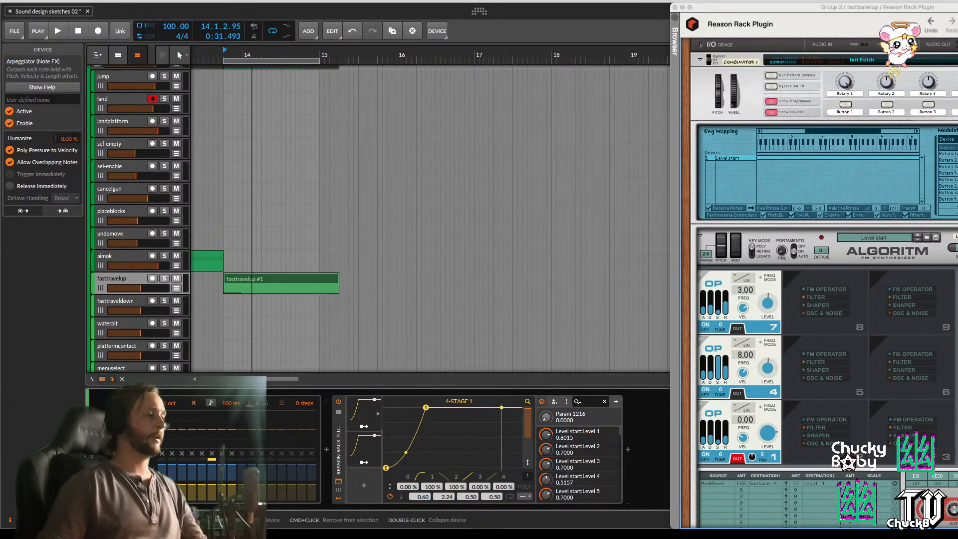
Hide the plugin's 4-Stage detail, set the Arpeggiator's rate to 10.0 ms, and replay the sound
scroll(305, 434, "left", 1)
left_click(379, 442)
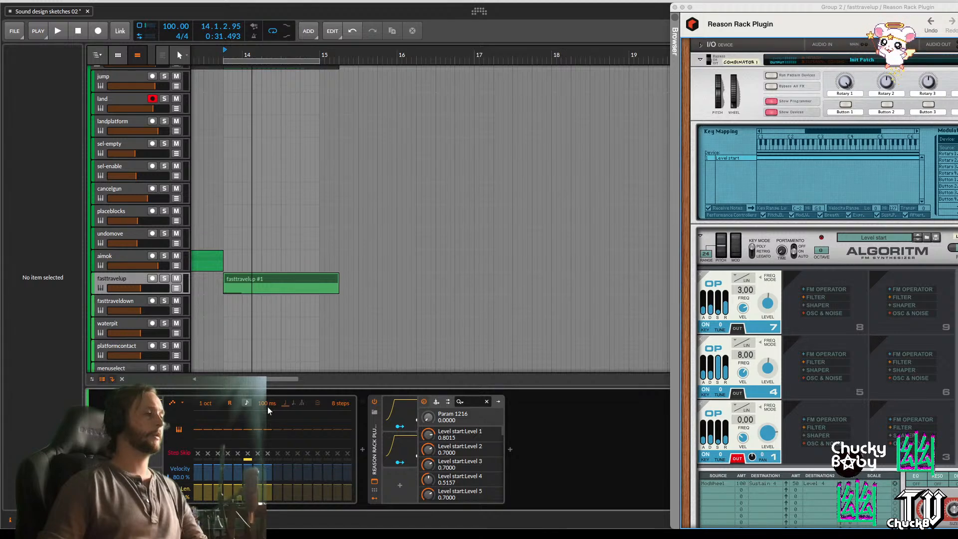
left_click_drag(267, 406, 265, 428)
key("space")
key("space")
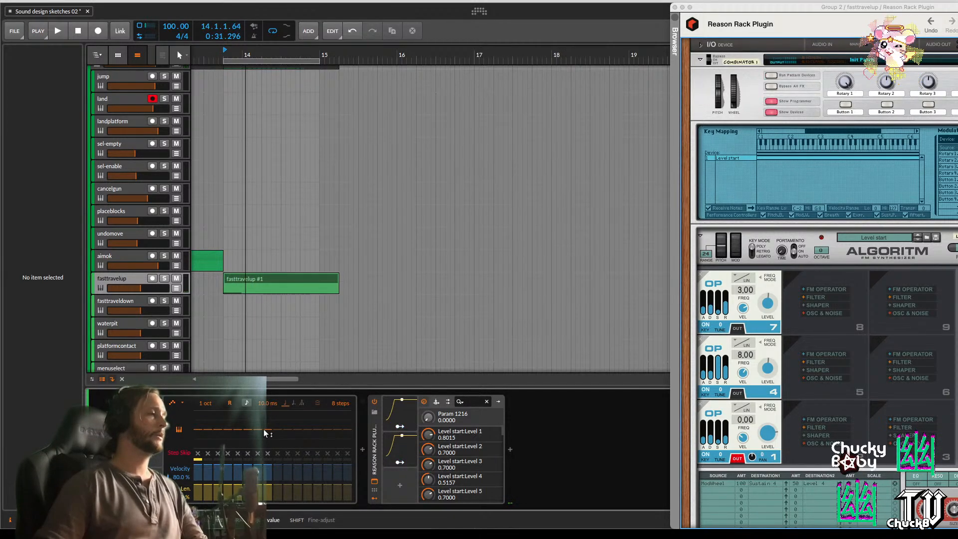
key("space")
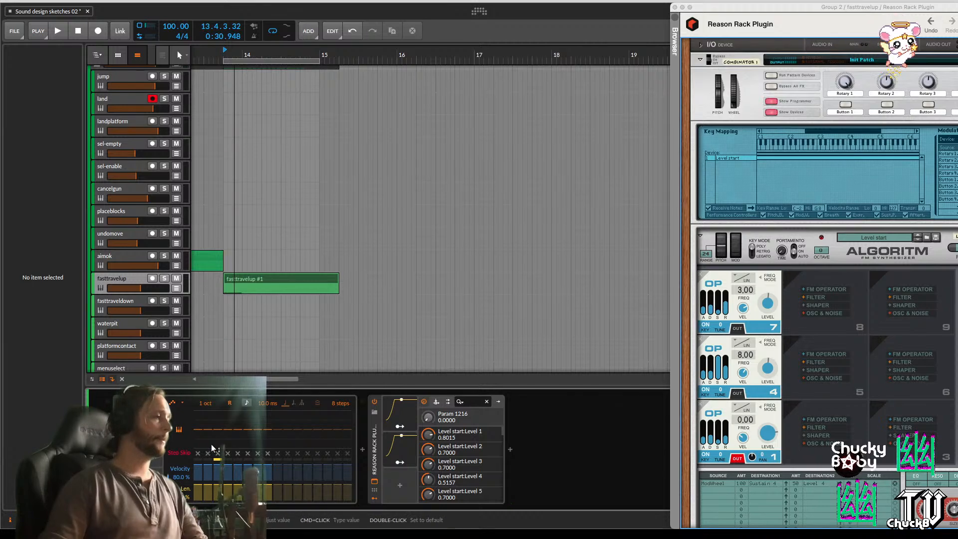
Raise the pitch of the Arpeggiator's second step slightly and replay the sound
left_click_drag(206, 430, 208, 425)
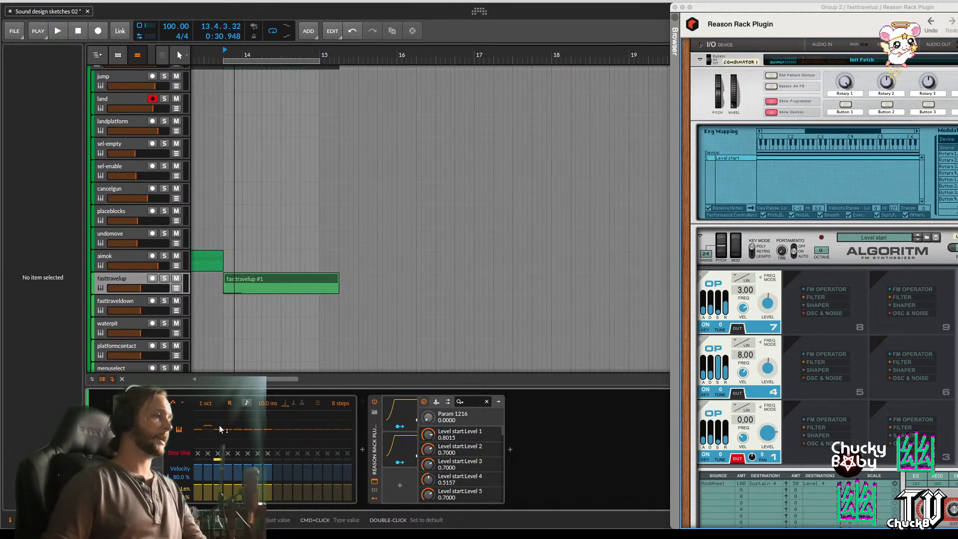
key("space")
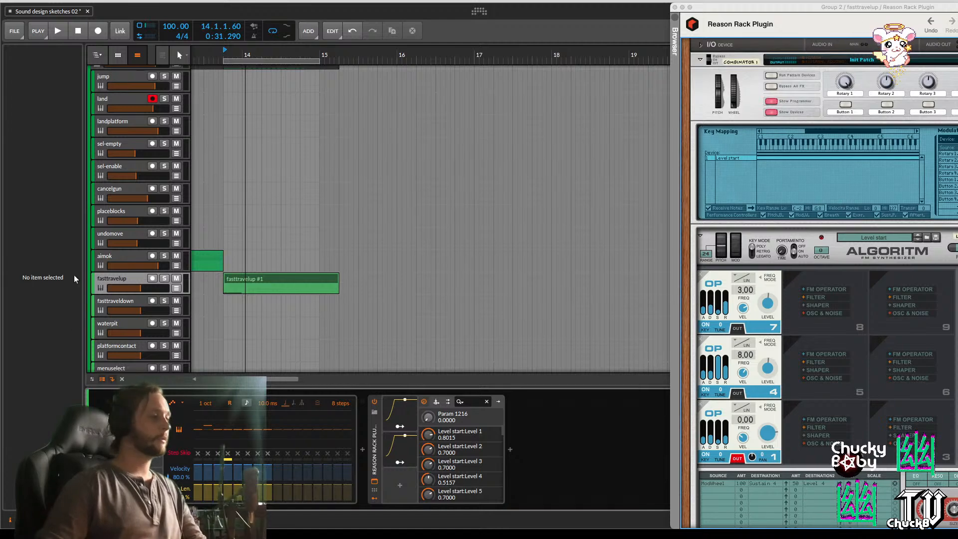
key("space")
key("space")
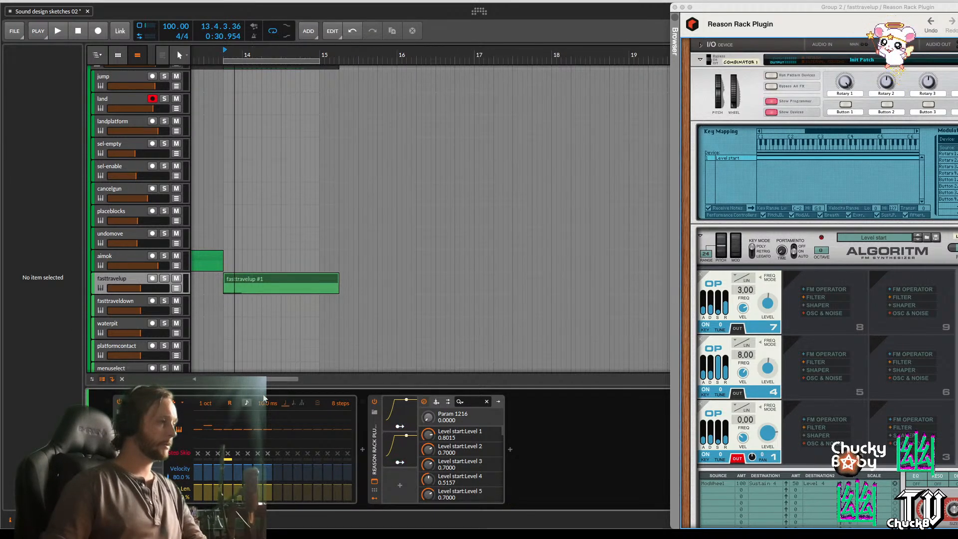
key("space")
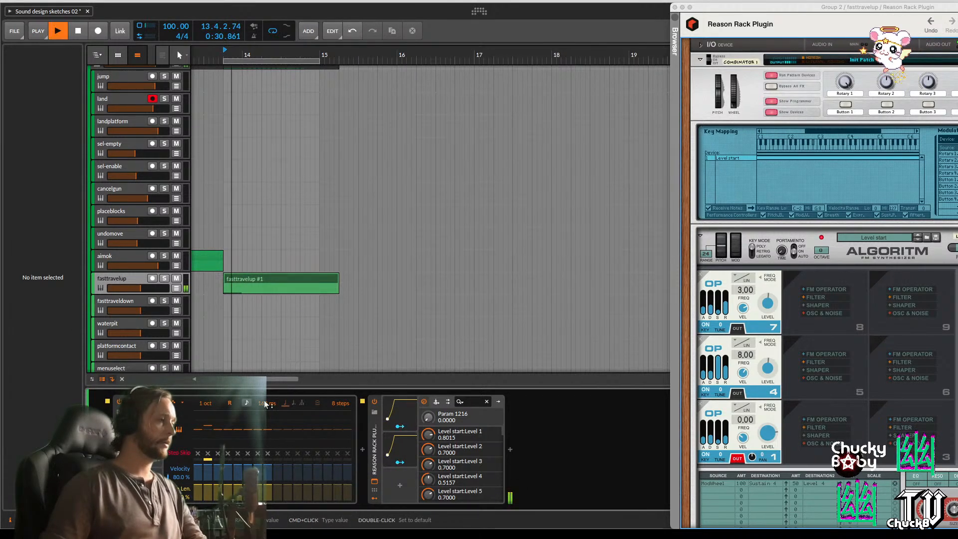
key("space")
Add a 4-Stage modulator to the Arpeggiator and set it to 2 steps at a 27.0 ms rate, repeatedly replaying the sound
left_click_drag(214, 425, 214, 424)
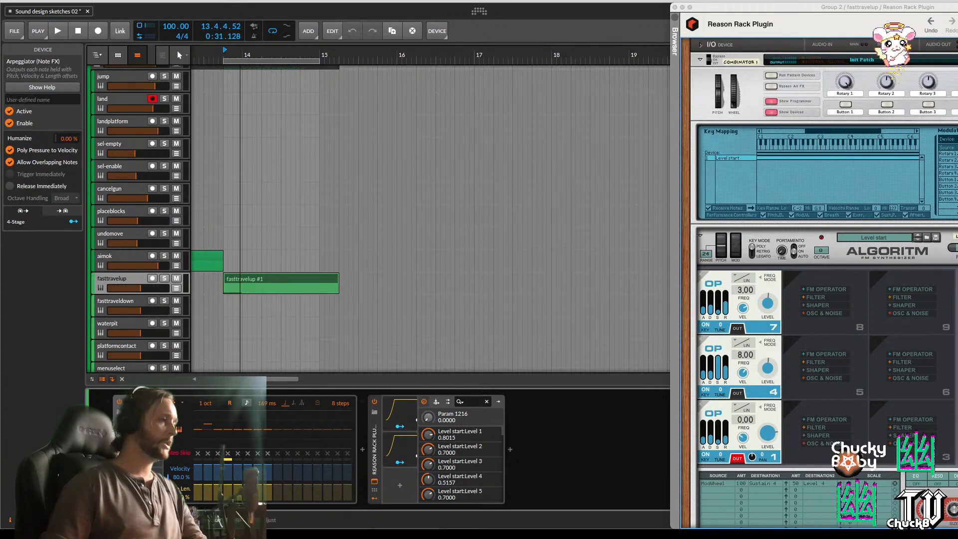
key("space")
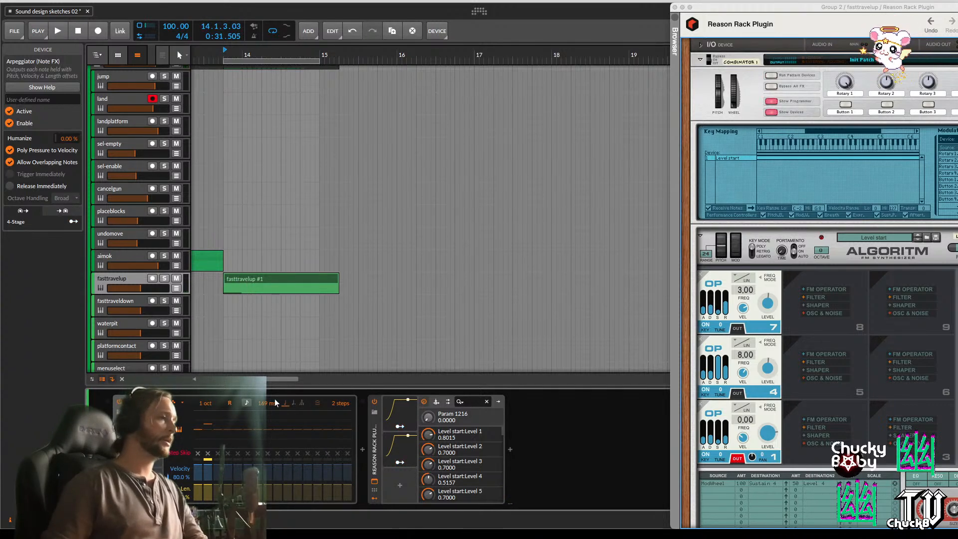
left_click_drag(266, 403, 267, 406)
key("space")
key("space")
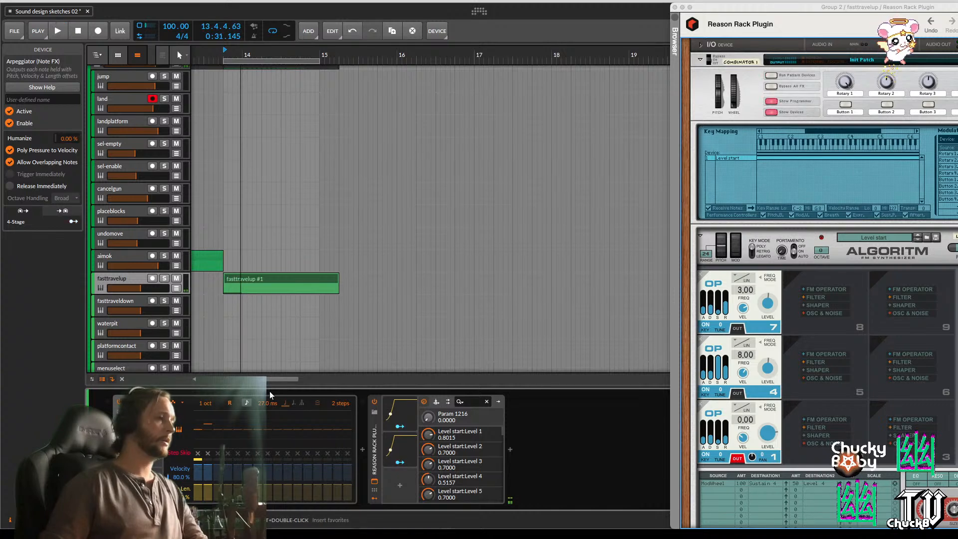
key("space")
key("space")
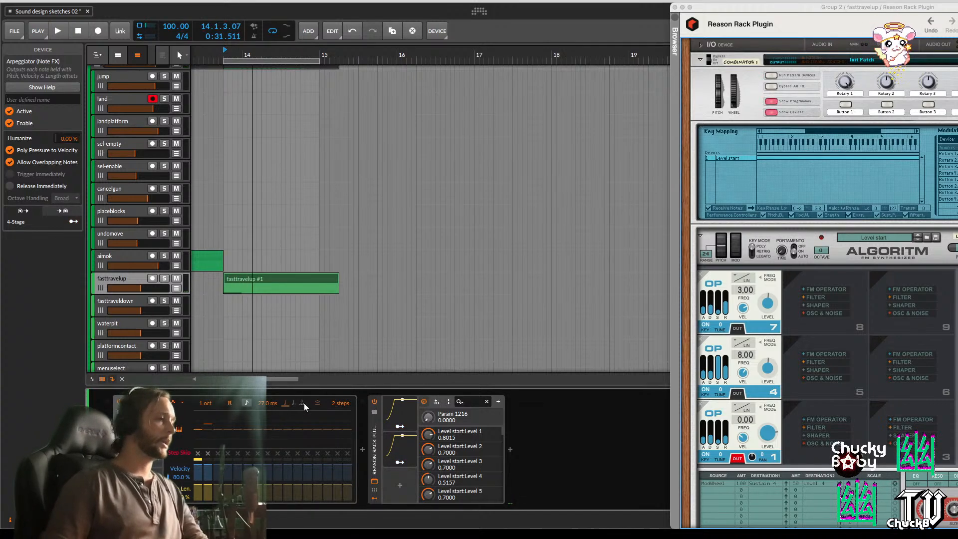
key("space")
key("space")
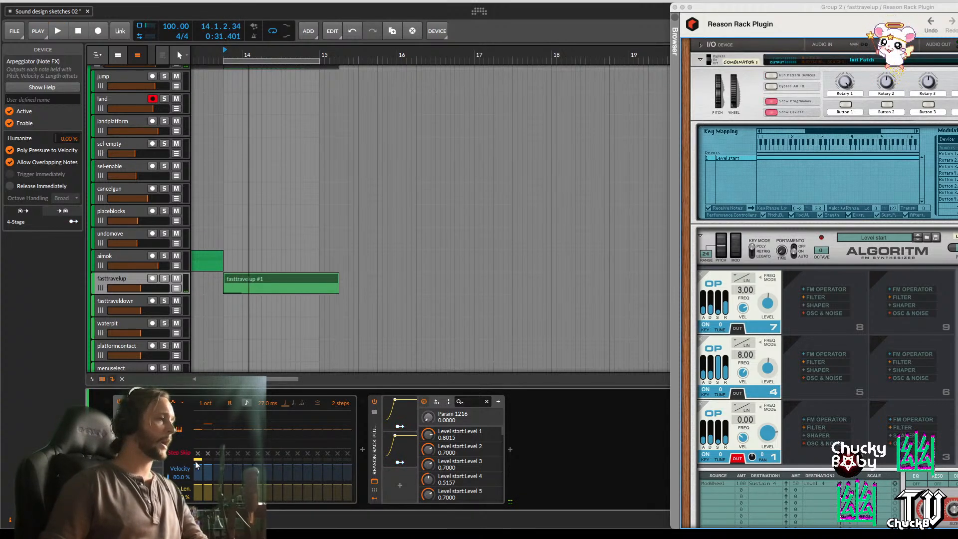
key("space")
key("space")
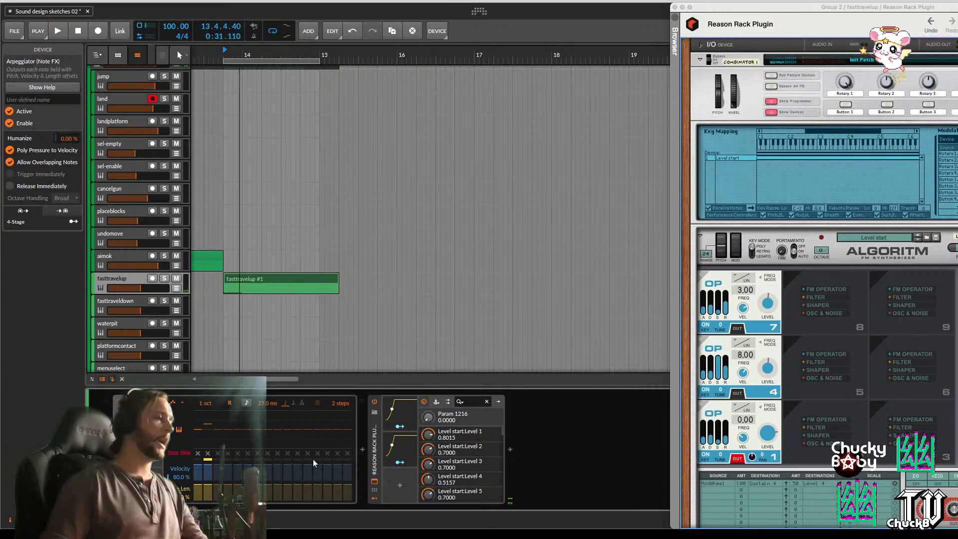
Group the Arpeggiator and the Reason Rack Plugin into an Instrument Layer container
left_click(375, 445)
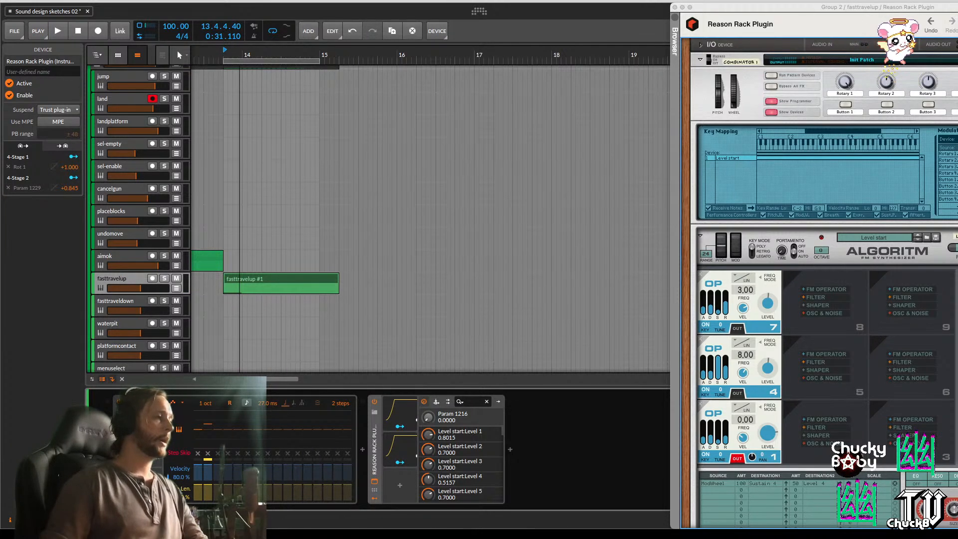
left_click(120, 446)
left_click(375, 450, "shift")
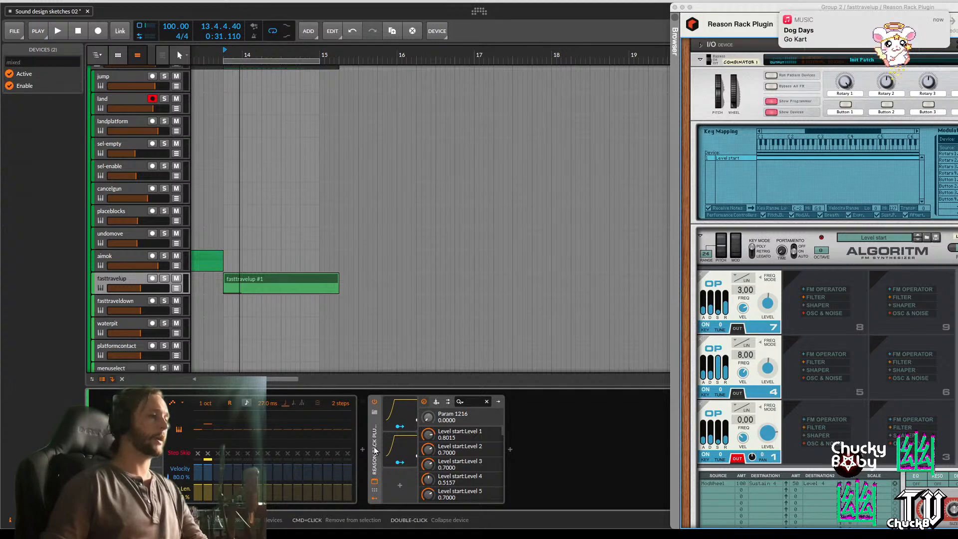
key("super+g")
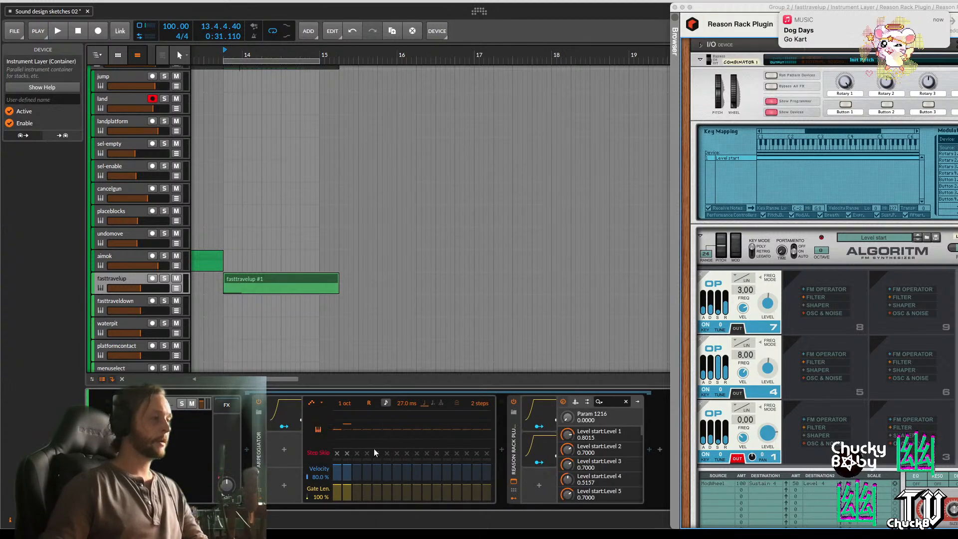
Delete the second 4-Stage modulator from the Reason Rack Plugin and listen to the grouped devices
left_click(548, 449)
key("Delete")
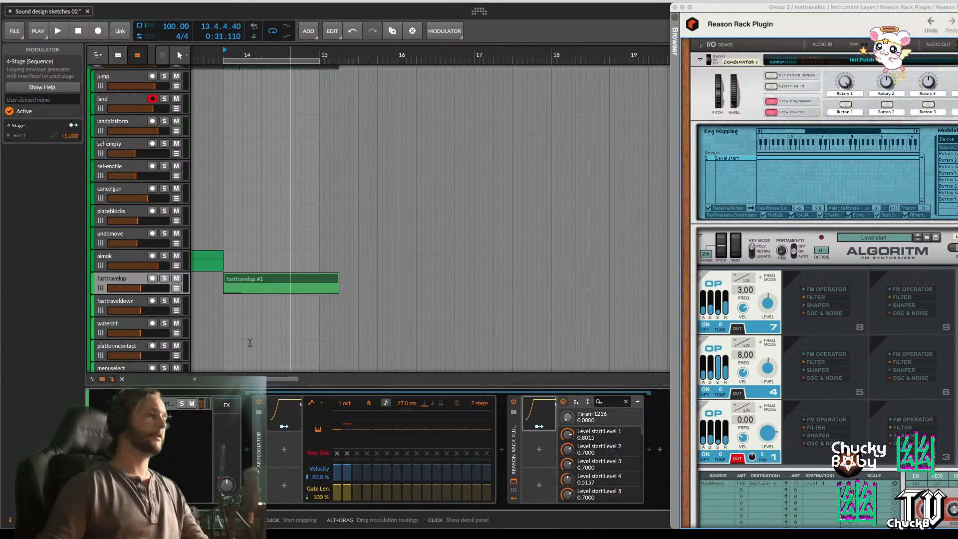
scroll(449, 449, "left", 1)
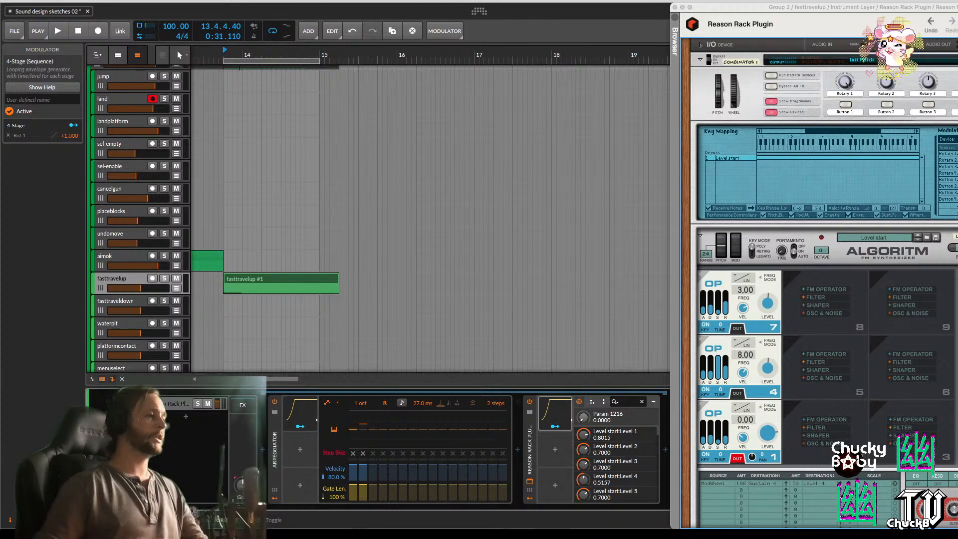
scroll(549, 419, "left", 1)
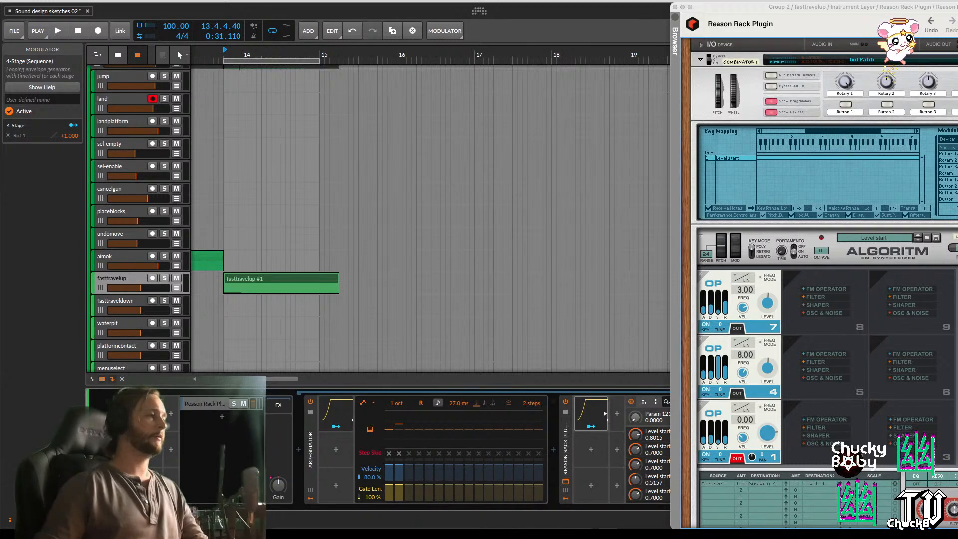
left_click(549, 412)
key("space")
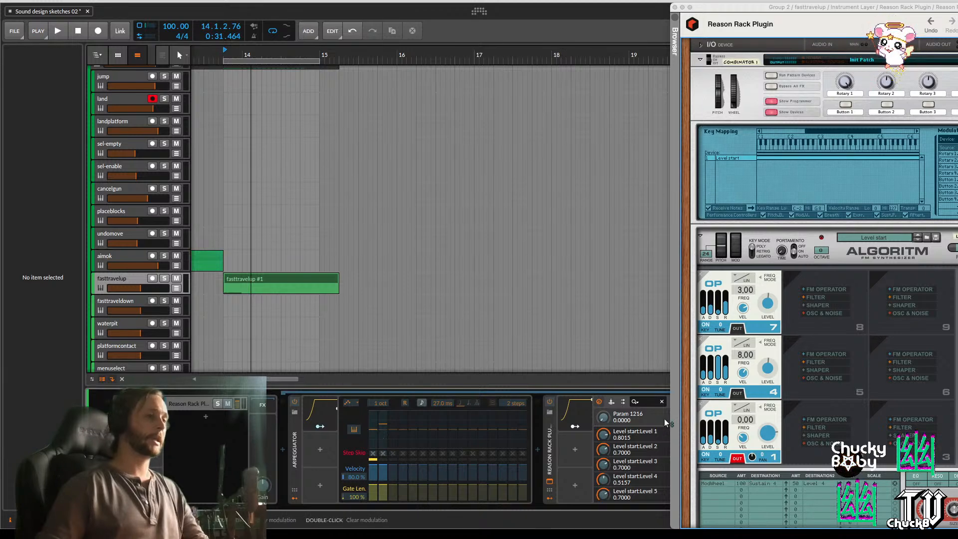
Delete the plugin's remaining 4-Stage and map the Arpeggiator's 4-Stage to Combinator 1:Rotary 1, replaying the sound
left_click(839, 157)
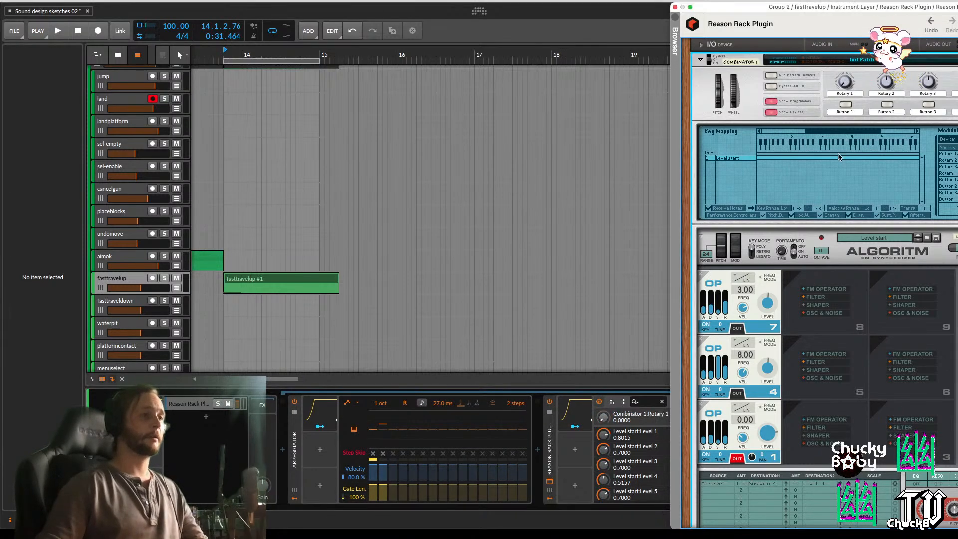
left_click(583, 409)
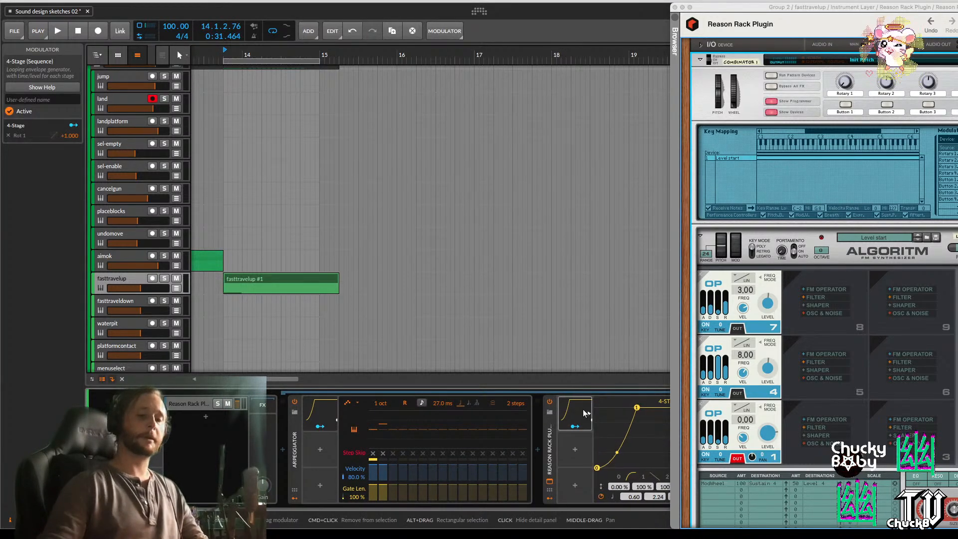
key("Delete")
key("space")
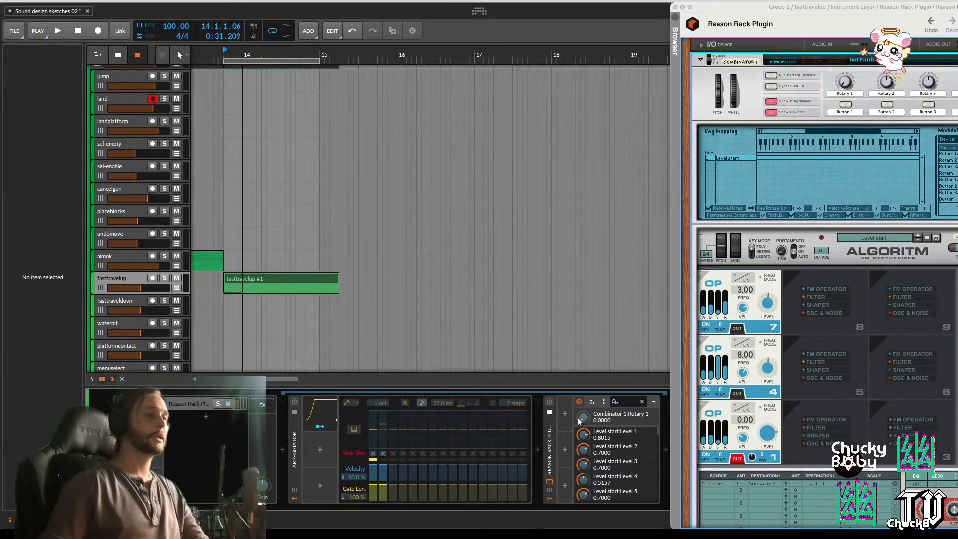
key("space")
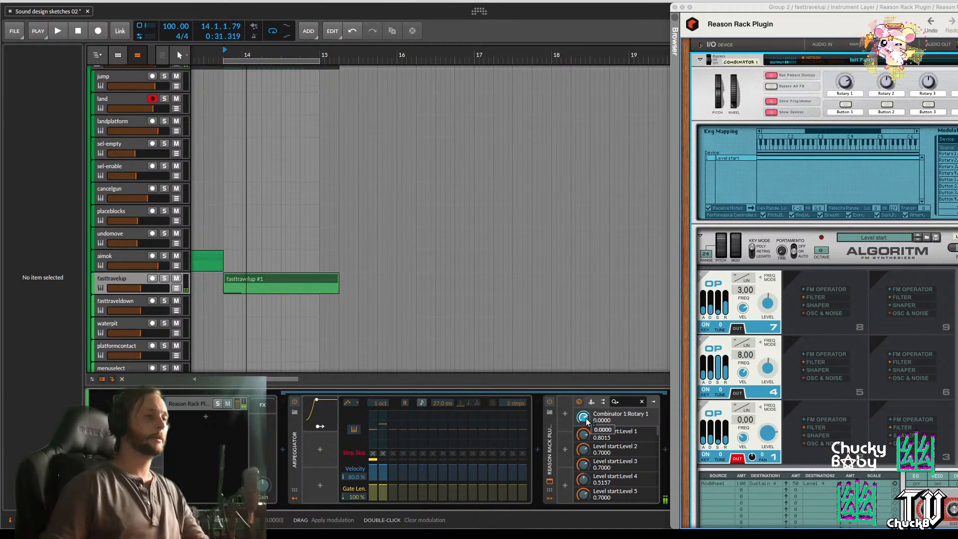
key("space")
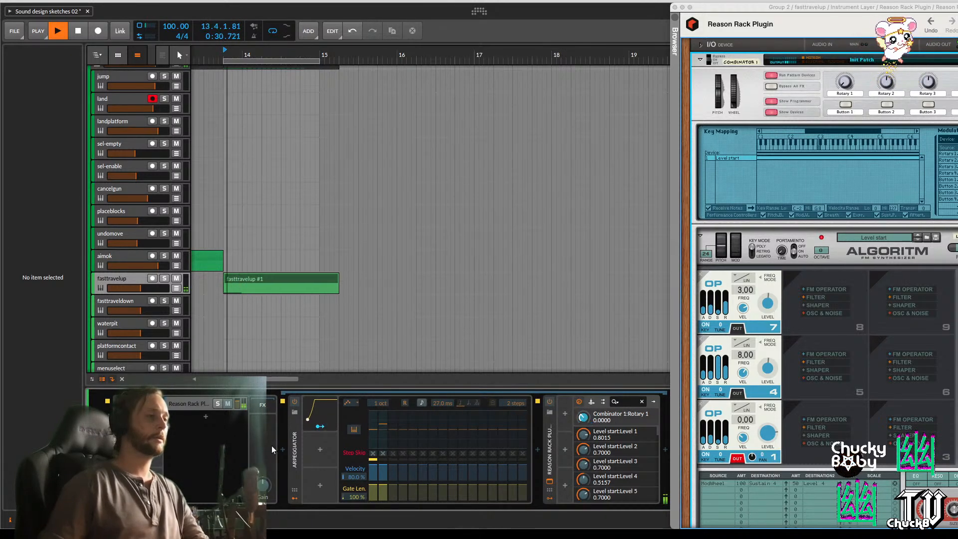
Lengthen the first stage of the Instrument Layer's 4-Stage to about 3.93 and adjust its rising curve, replaying the sound
key("space")
double_click(145, 415)
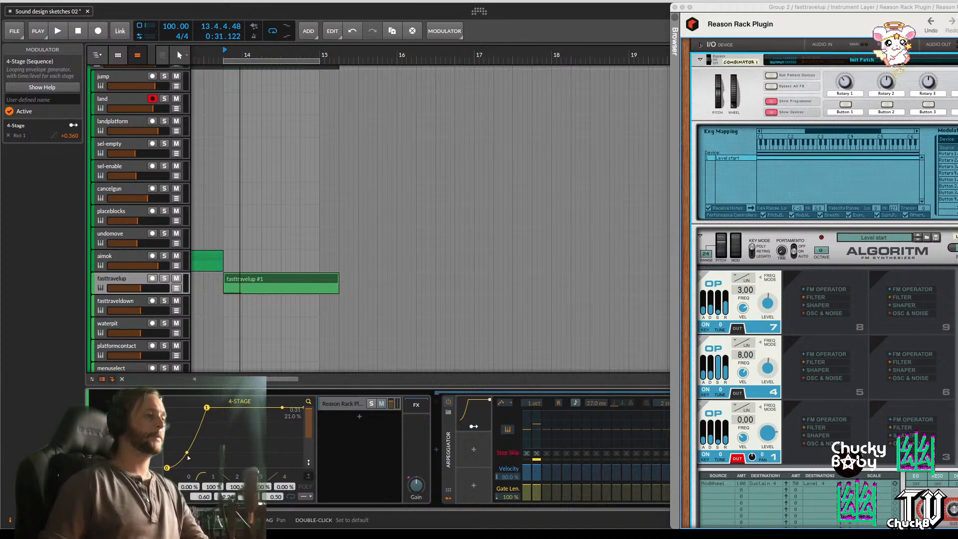
key("space")
key("space")
key("space")
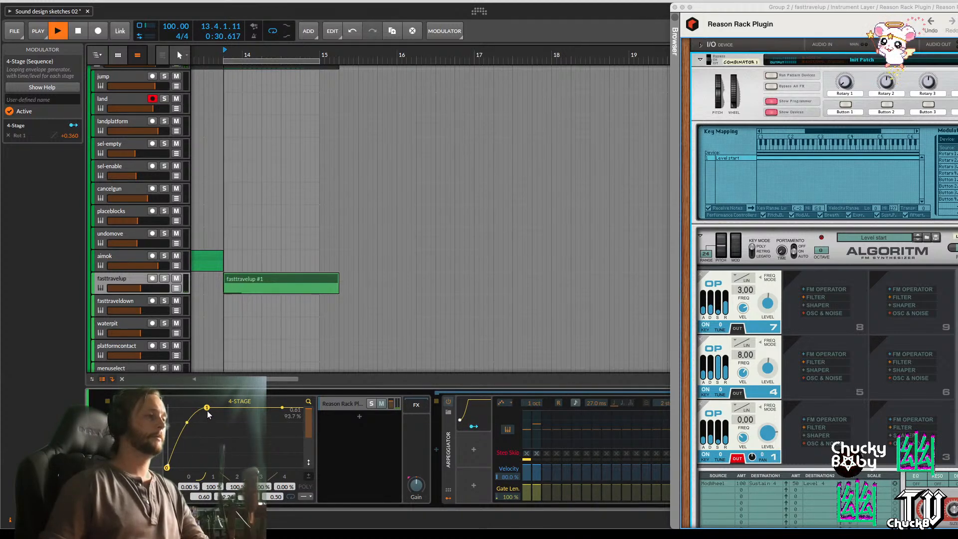
key("space")
mouse_move(207, 409)
left_mouse_down()
mouse_move(518, 375)
mouse_move(434, 372)
left_mouse_up()
key("space")
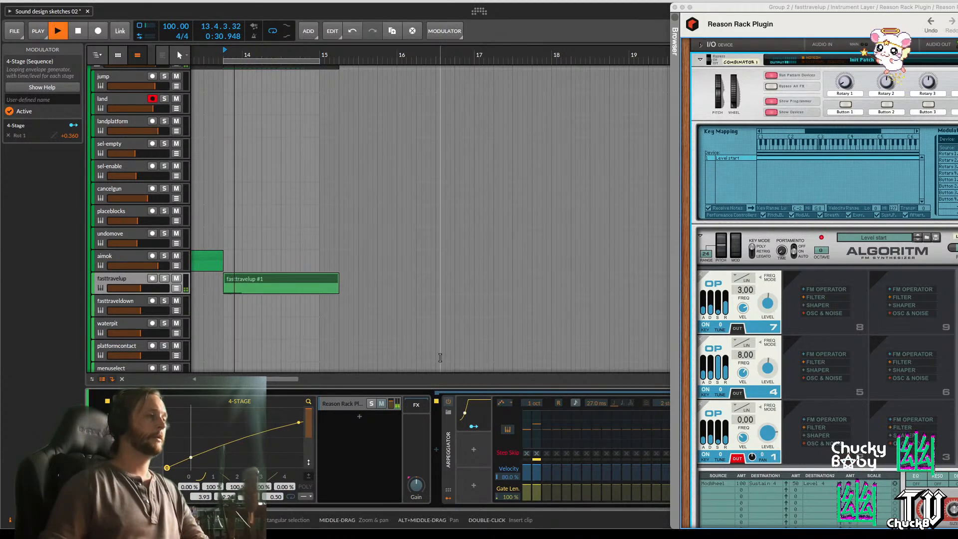
key("space")
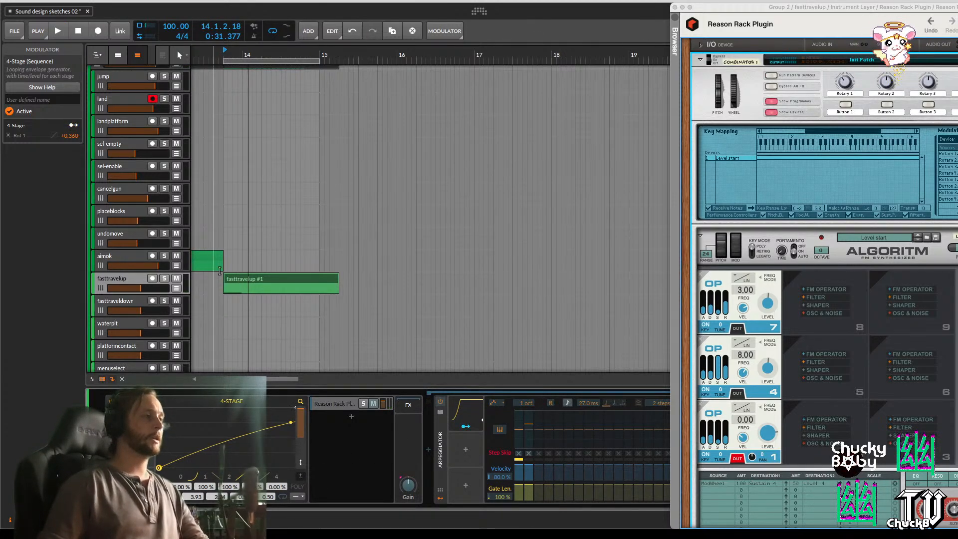
Lengthen the note in the fasttravelup clip to 0.2.0.00 and play the result
left_click(241, 284)
double_click(241, 284)
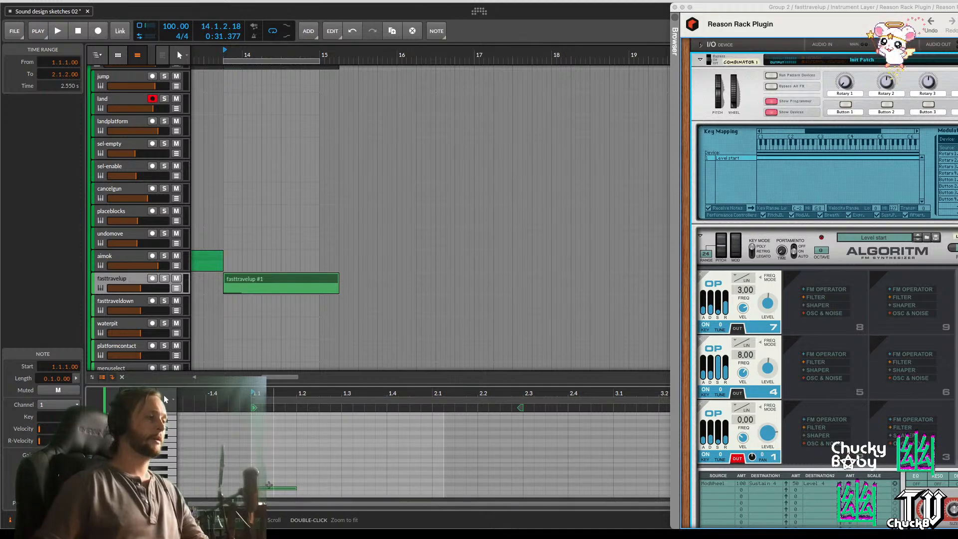
scroll(267, 443, "down", 2)
left_click_drag(268, 444, 341, 459)
key("space")
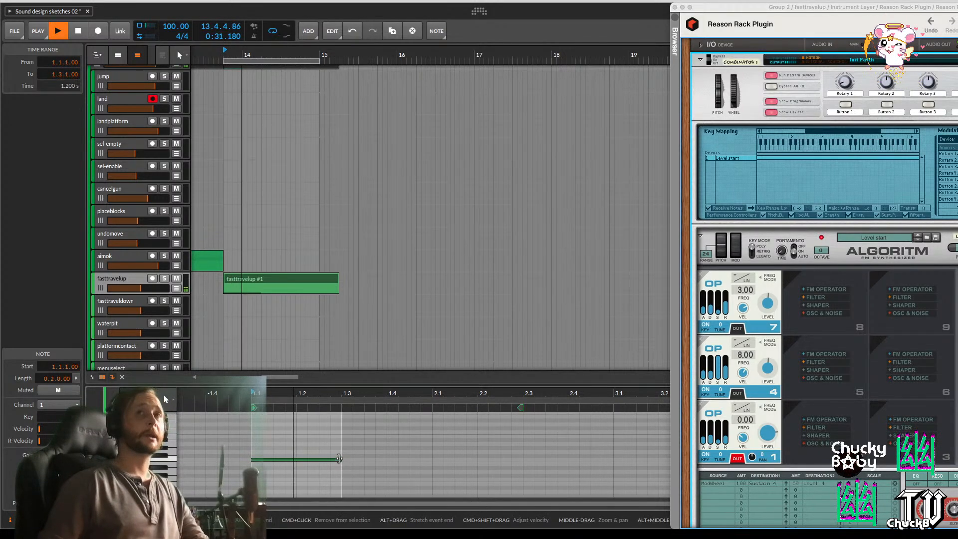
key("space")
Insert a Note Pitch Shifter before the Arpeggiator, set it to +1 octave and audition the sound
double_click(133, 283)
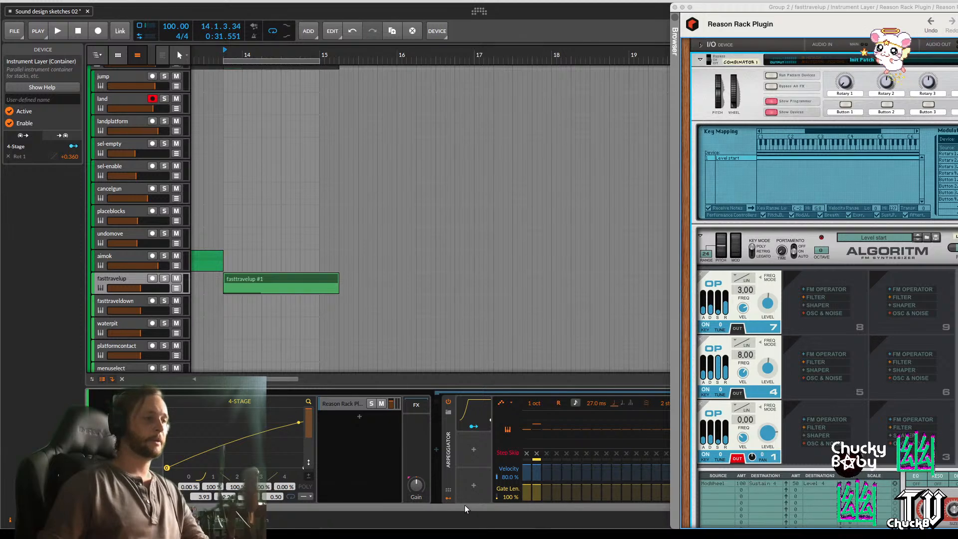
left_click_drag(465, 505, 579, 512)
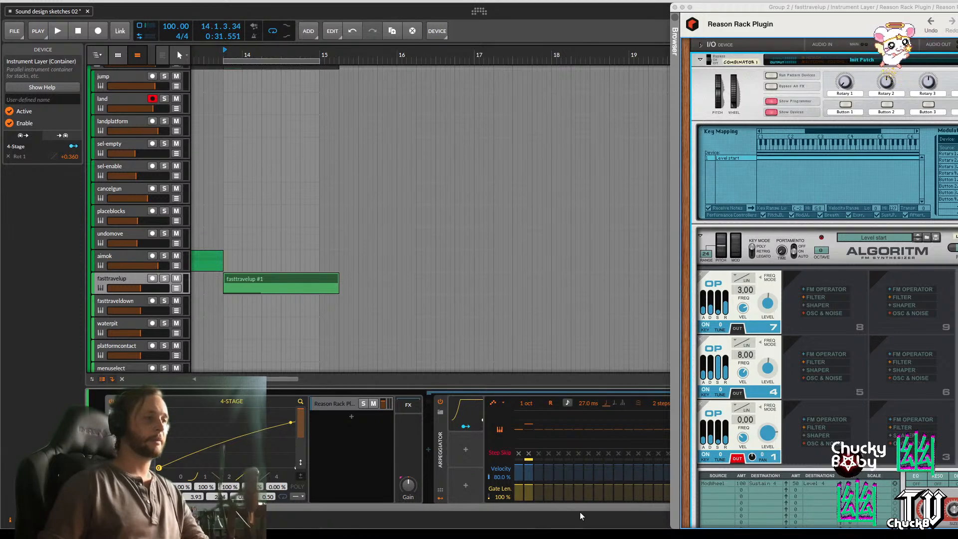
left_click(428, 451)
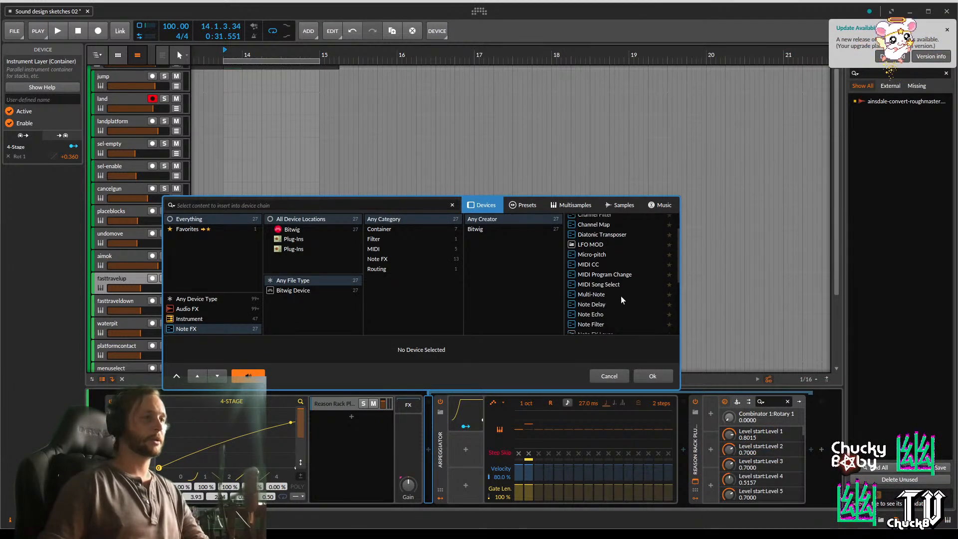
scroll(601, 321, "down", 4)
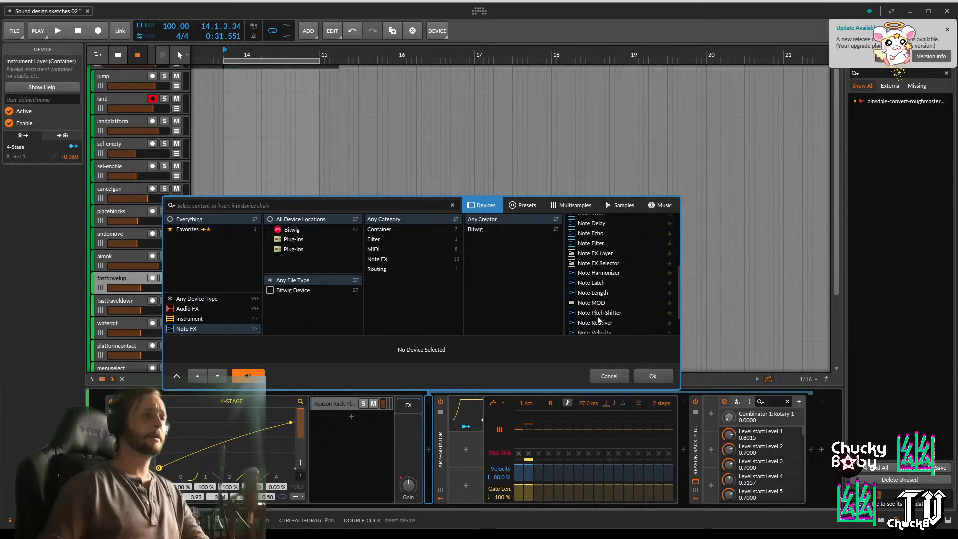
double_click(601, 313)
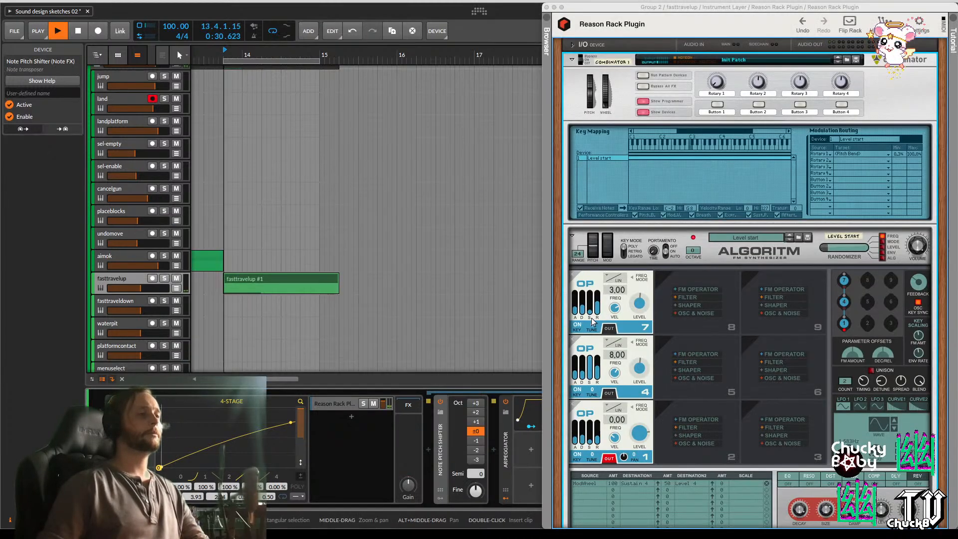
key("space")
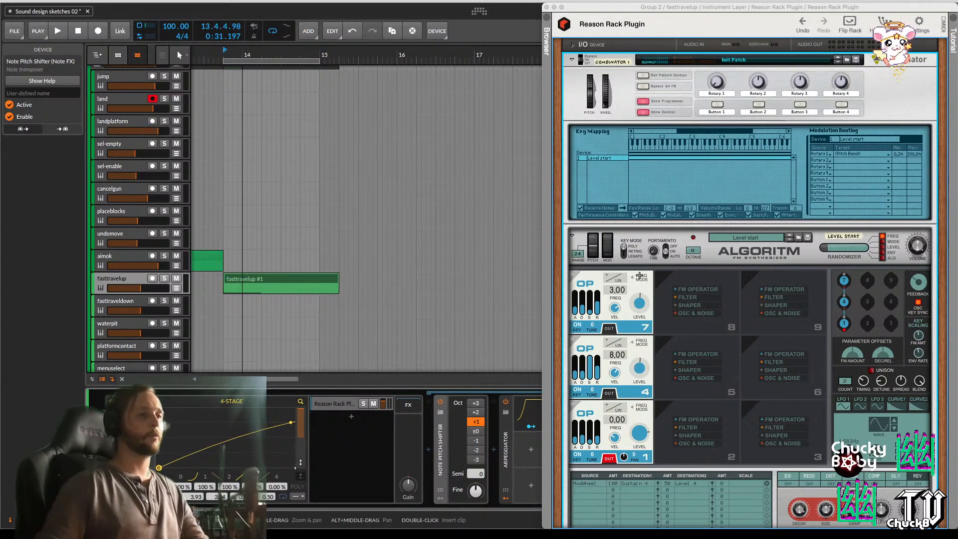
Try Algoritm frequencies of 64.00 on operator 7 and 17.00 on operator 4, replaying the sound
left_click_drag(611, 288, 630, 253)
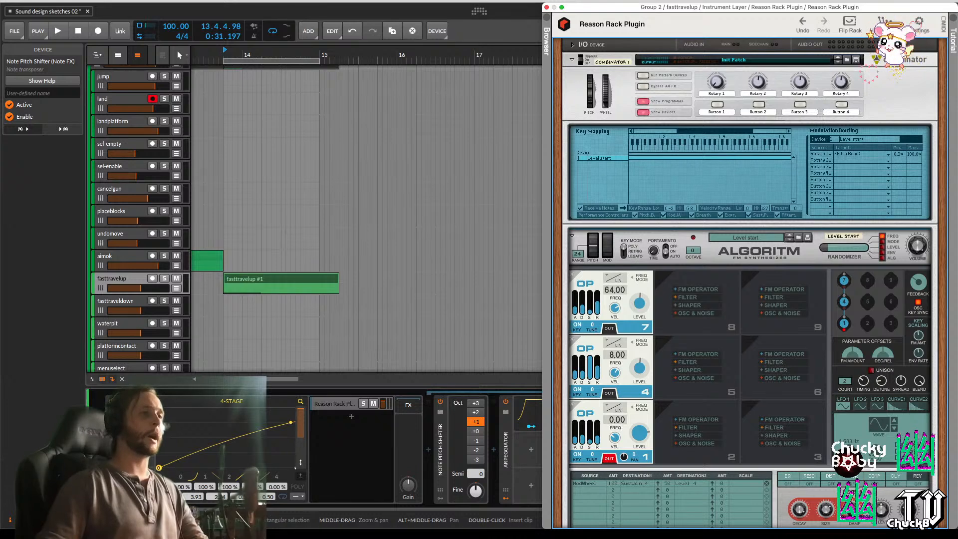
key("space")
key("space")
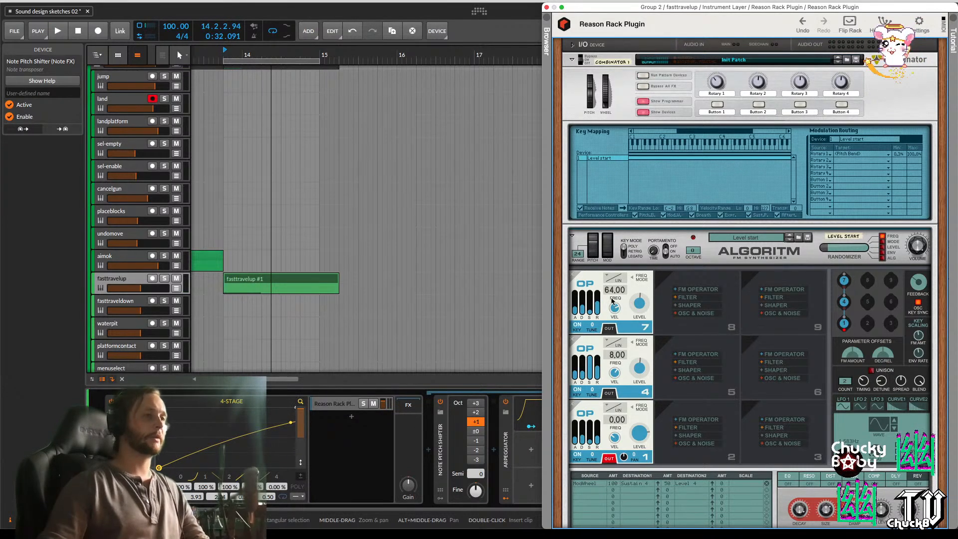
key("space")
left_click_drag(615, 354, 625, 295)
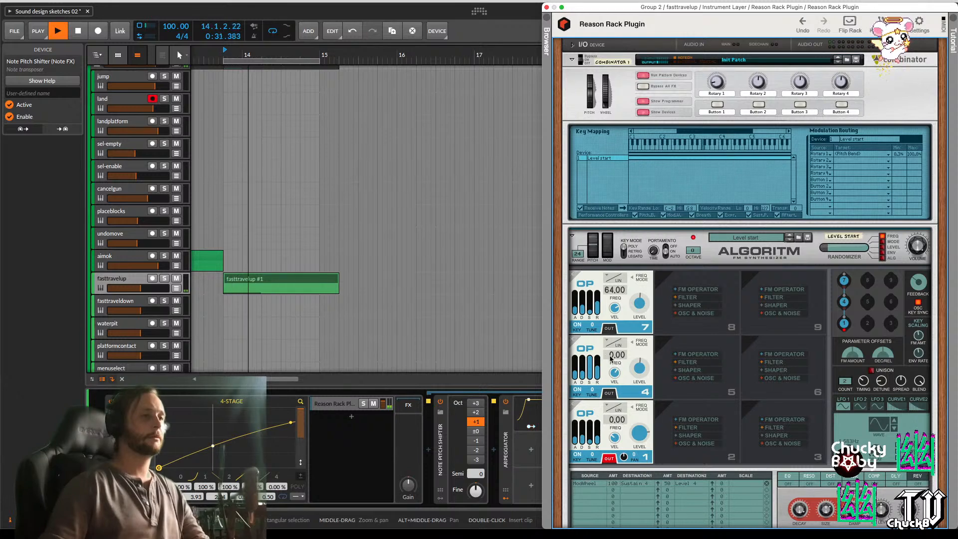
key("space")
key("space")
key("space")
key("space")
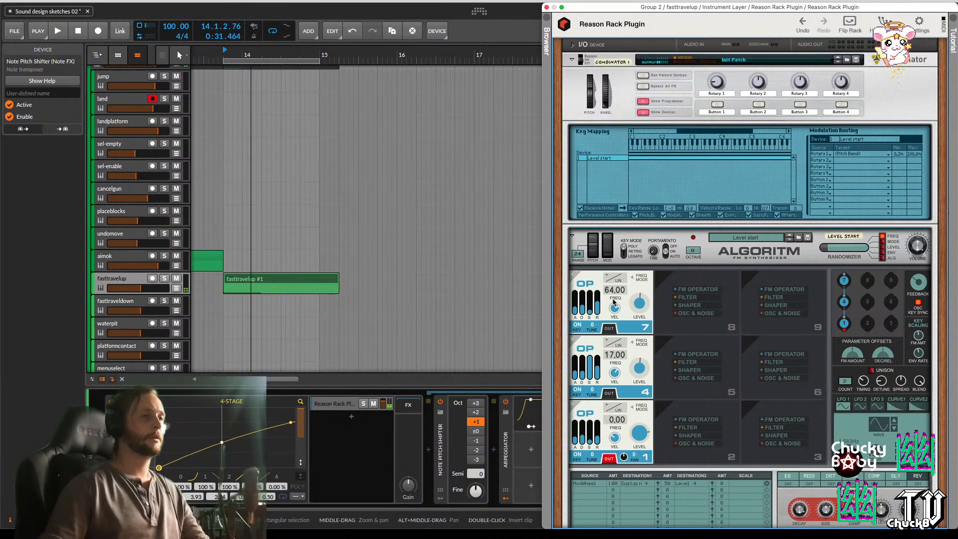
Set the frequencies of Algoritm operators 4 and 7 to 2.00, replaying the sound between adjustments
key("space")
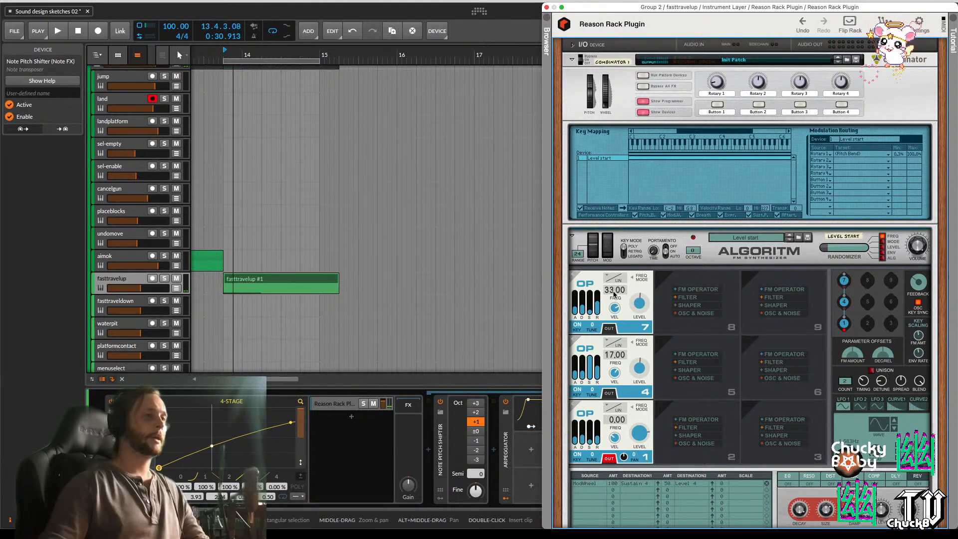
key("space")
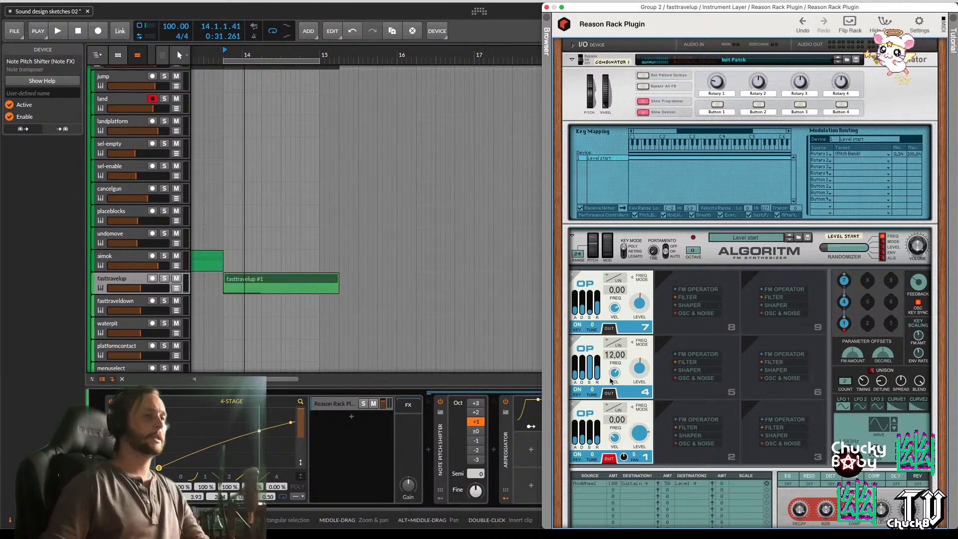
key("space")
key("space")
key("space")
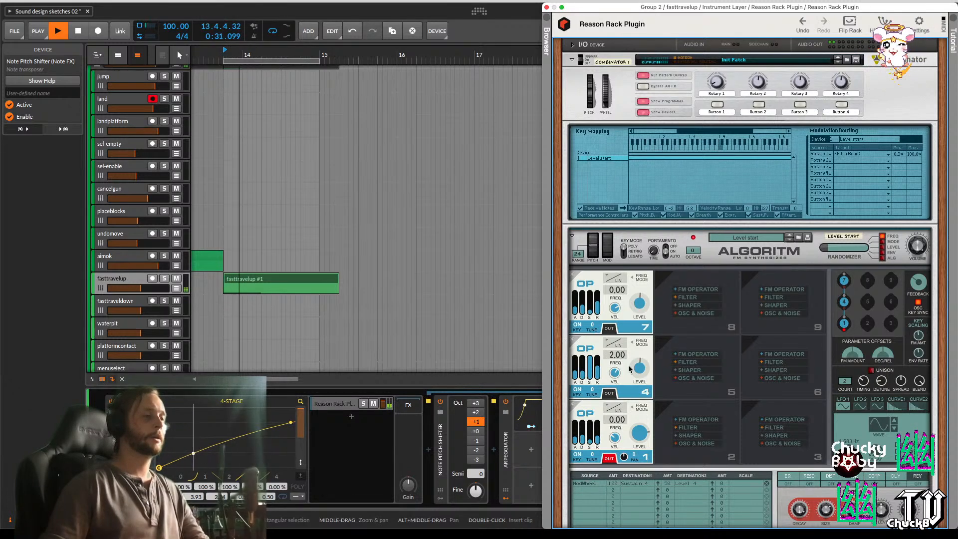
left_click_drag(621, 355, 621, 299)
key("space")
key("space")
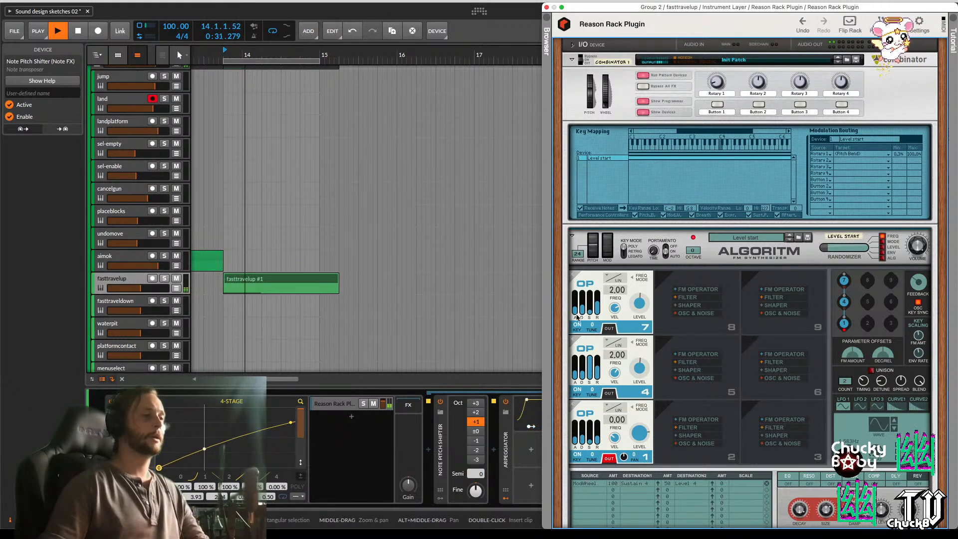
key("space")
Set the Arpeggiator's octave range to 4 oct and audition the sound
scroll(301, 444, "right", 3)
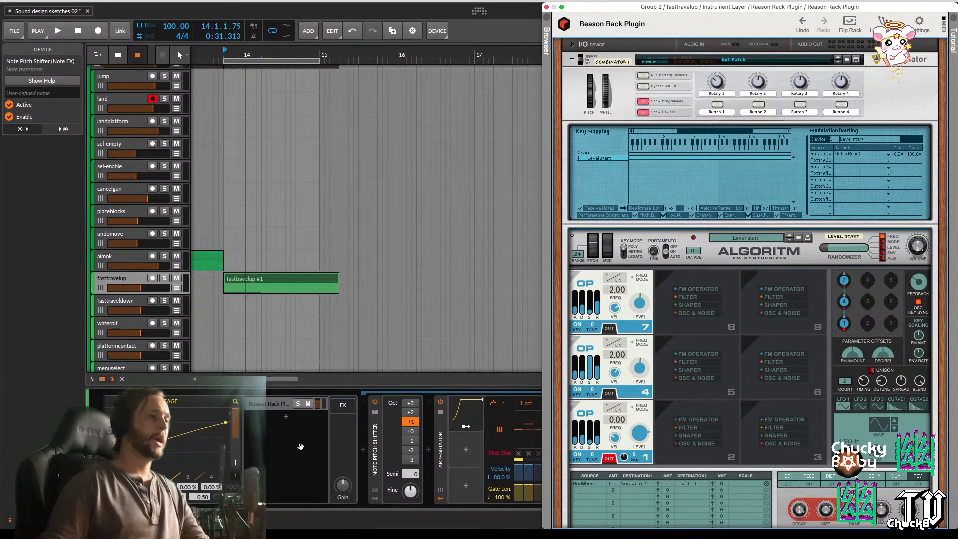
left_click(522, 413)
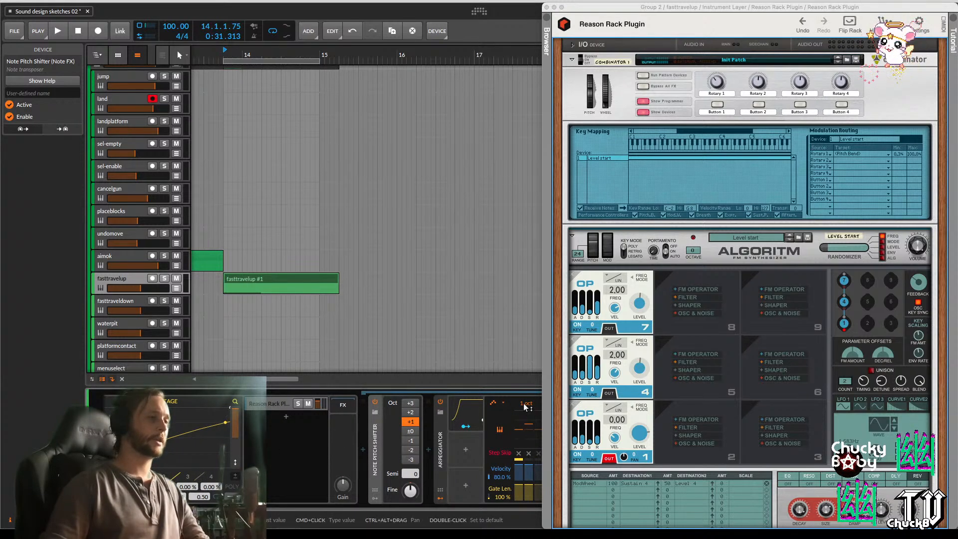
scroll(524, 405, "up", 3)
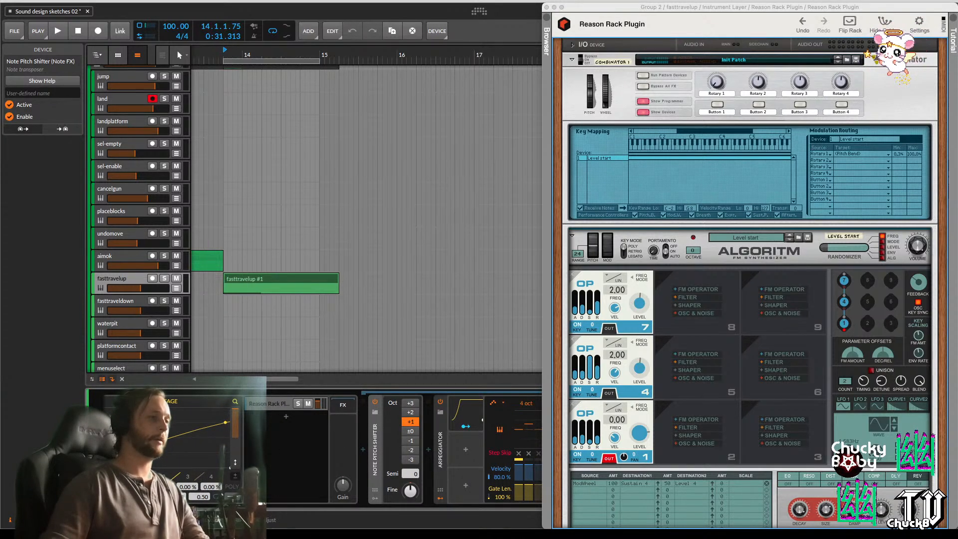
key("space")
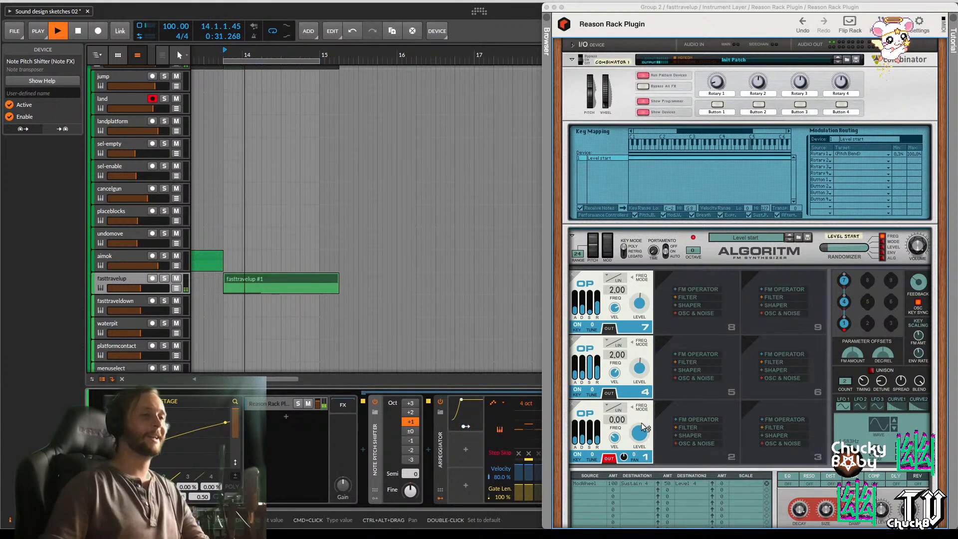
key("space")
Lower the release of Algoritm operator 1 while replaying the sound
left_click(597, 436)
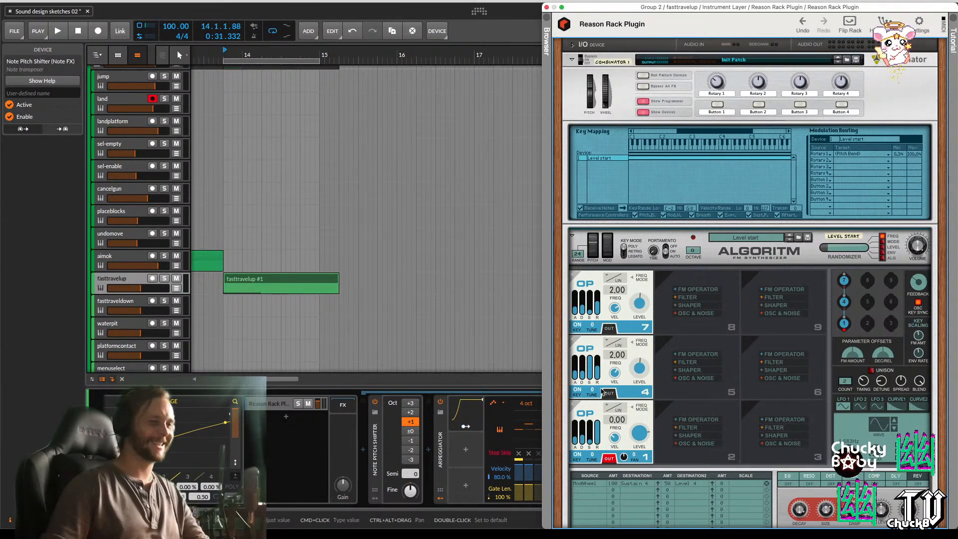
key("space")
key("space")
left_click_drag(597, 434, 598, 479)
key("space")
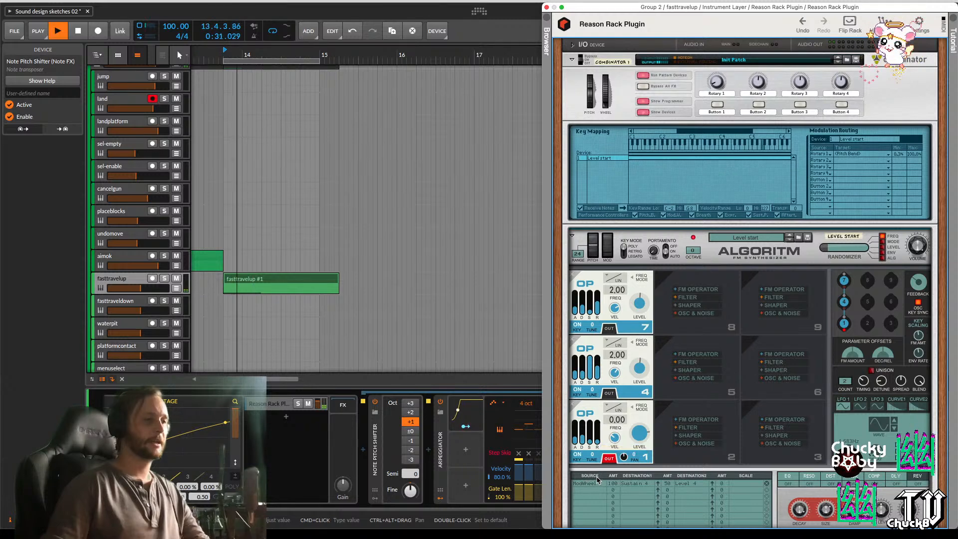
key("space")
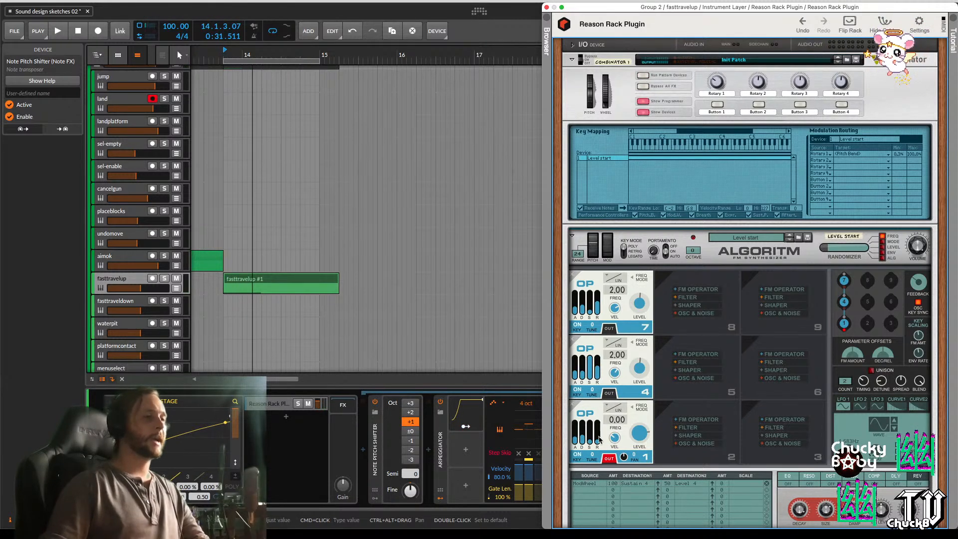
Set operator 4's release to 4.0 ms and switch on Algoritm's reverb, replaying the sound
key("space")
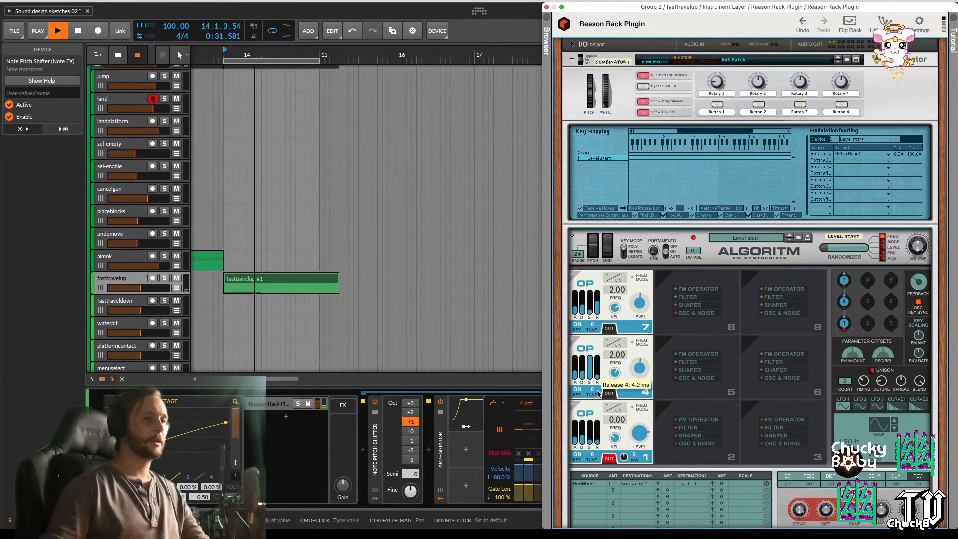
key("space")
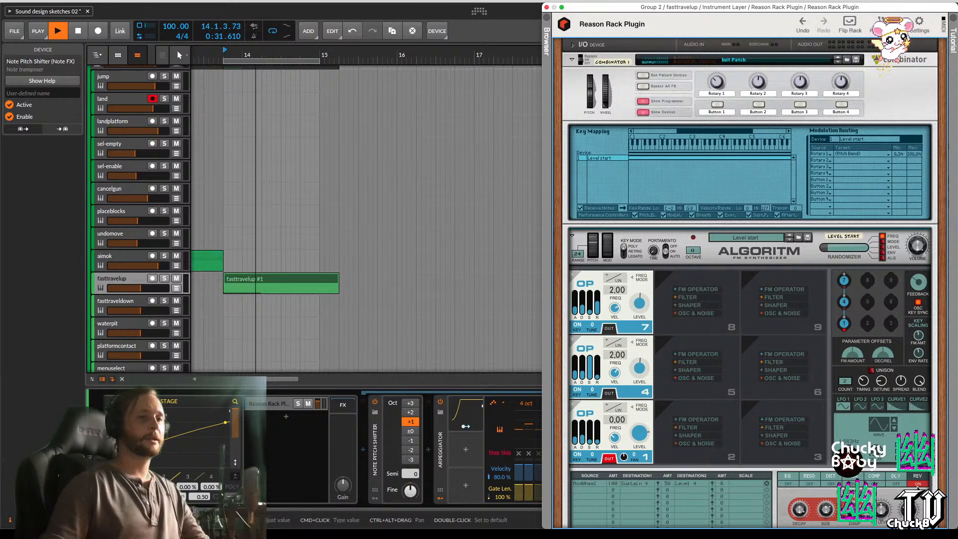
key("space")
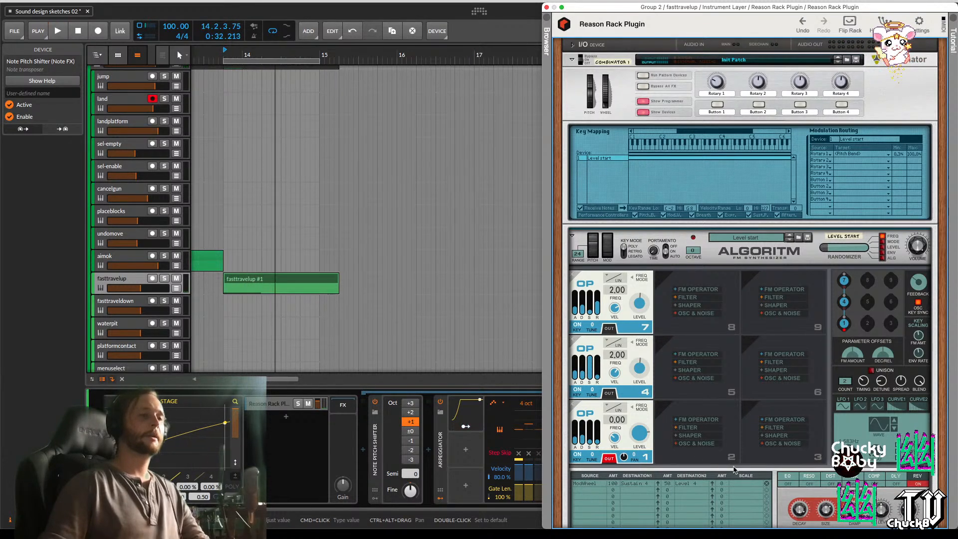
Switch operator 4's frequency mode from LIN to STEP and audition the sound
left_click(613, 343)
key("space")
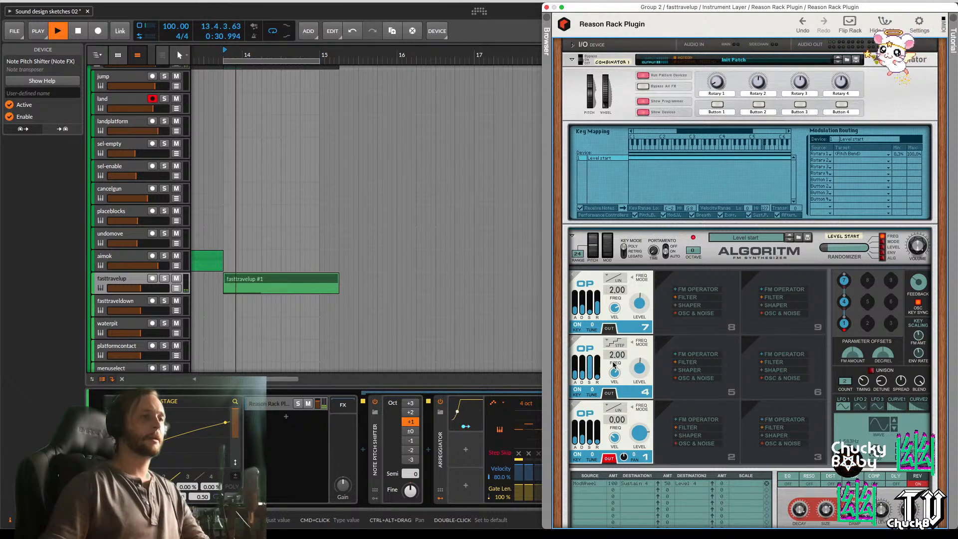
key("space")
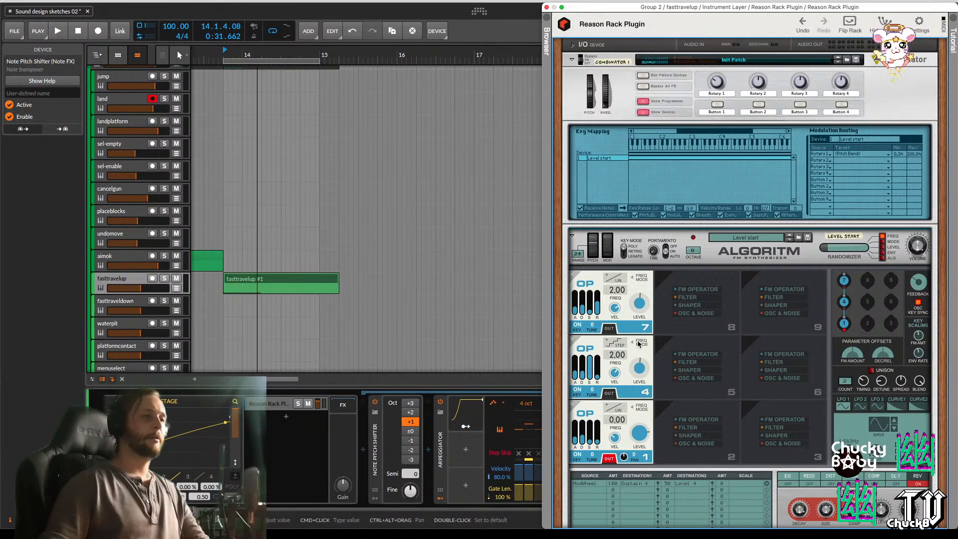
Replay the sound and replace the FM operator in Algoritm slot 7 with an Osc & Noise module
key("space")
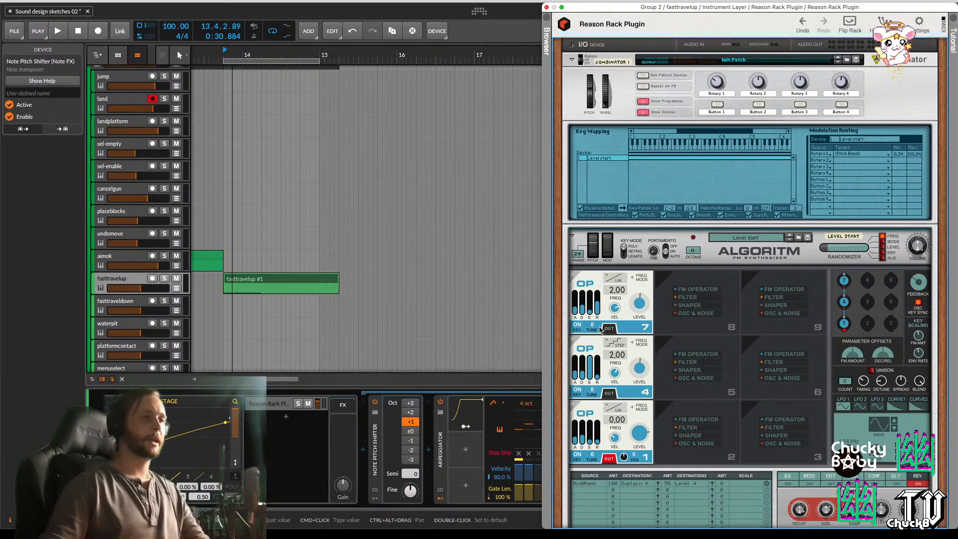
left_click(570, 274)
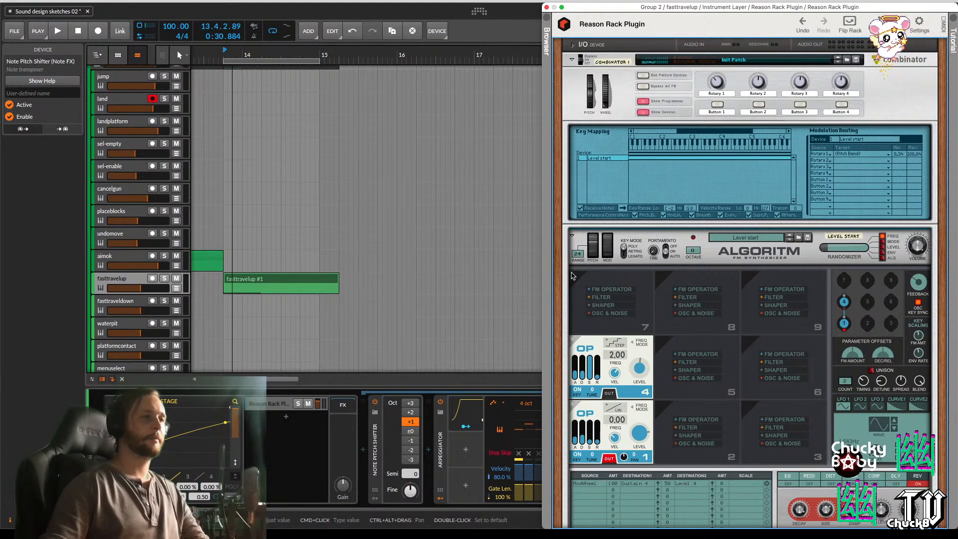
left_click(604, 313)
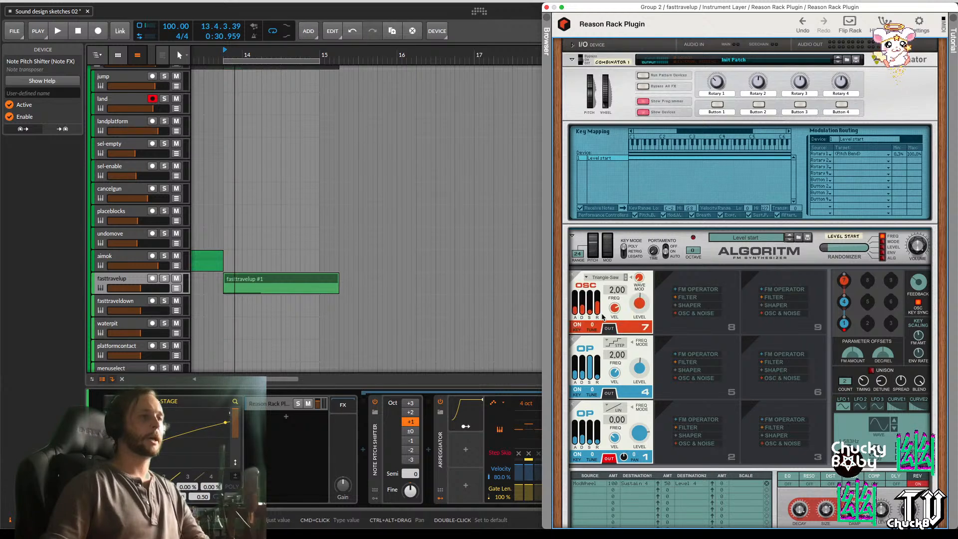
Set the slot 7 oscillator's waveform to Filter Teeth and adjust its level while auditioning the sound
left_click(604, 277)
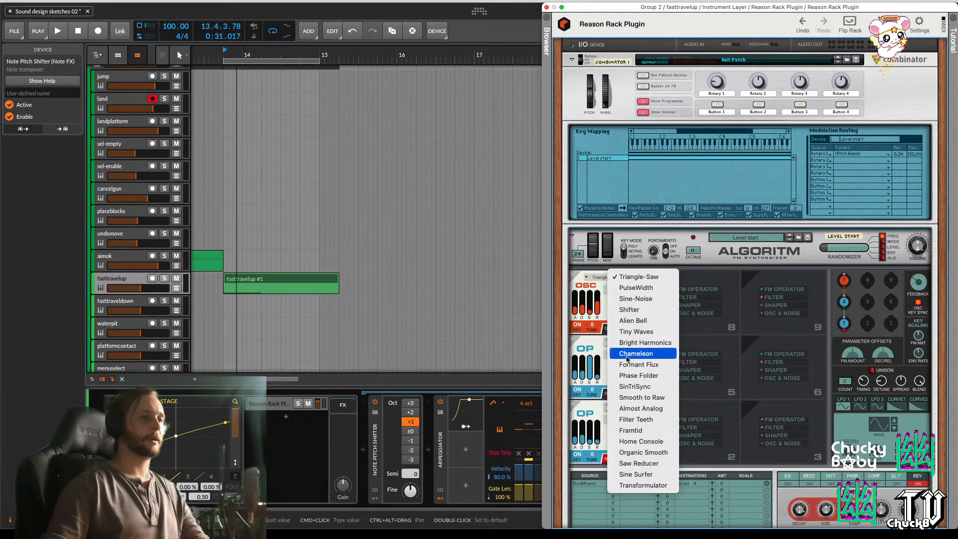
left_click(632, 419)
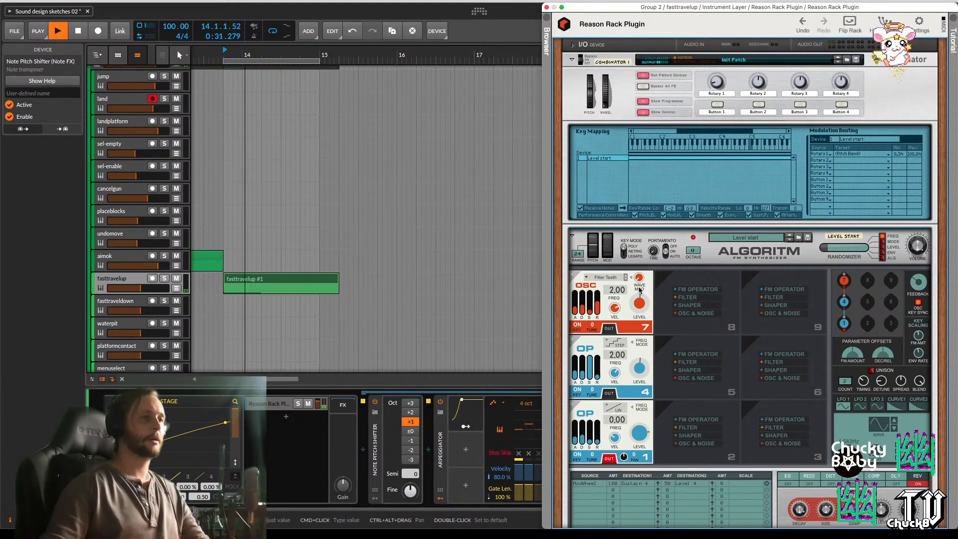
key("space")
double_click(643, 299)
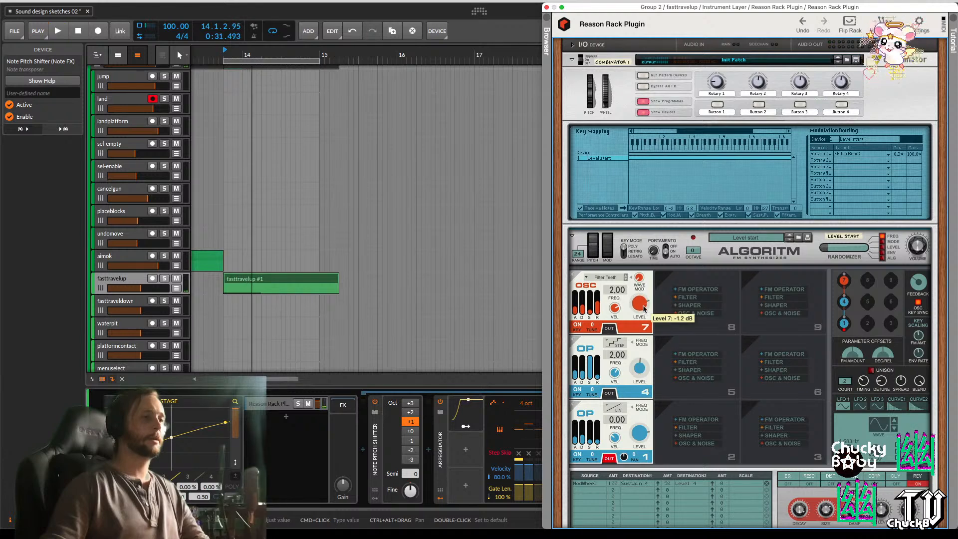
key("space")
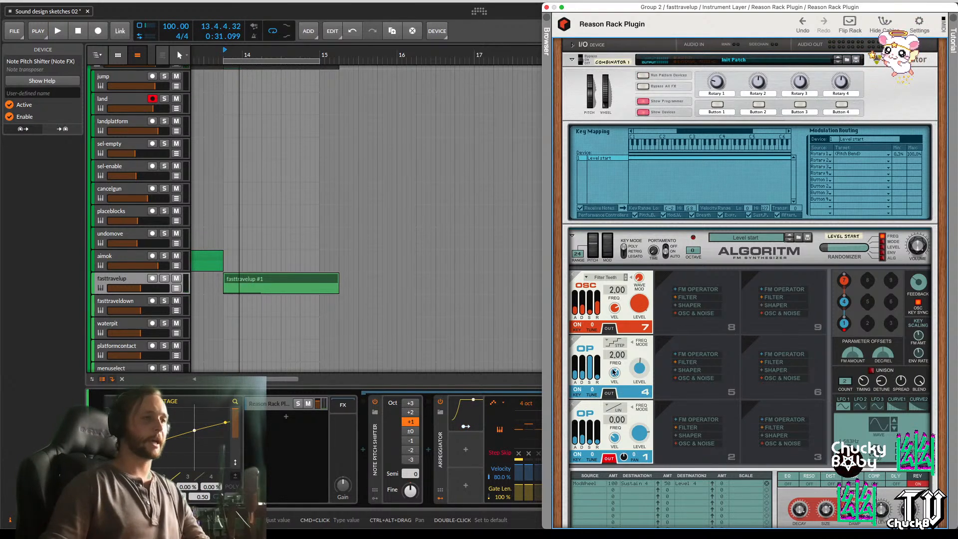
Set operator 4's frequency to 0.00 and switch Algoritm's active effect from reverb to delay, replaying the sound
key("space")
left_click_drag(613, 355, 614, 371)
key("space")
key("space")
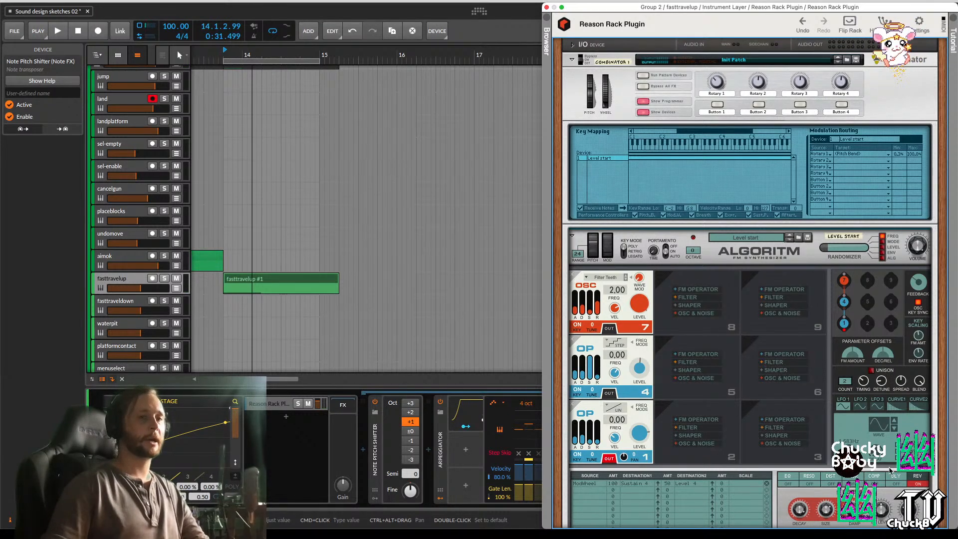
key("space")
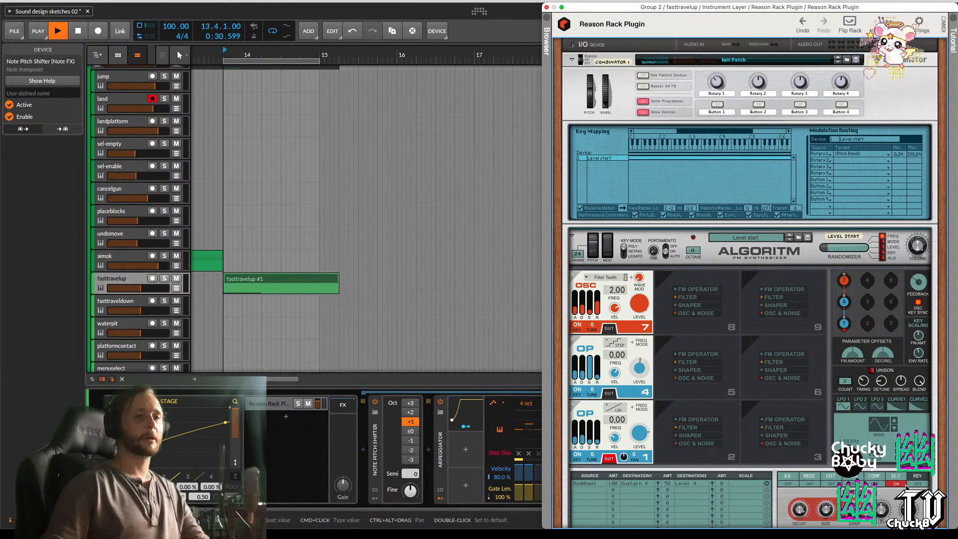
Set the slot 7 oscillator's frequency to 1.00 and replay the sound several times to judge it
key("space")
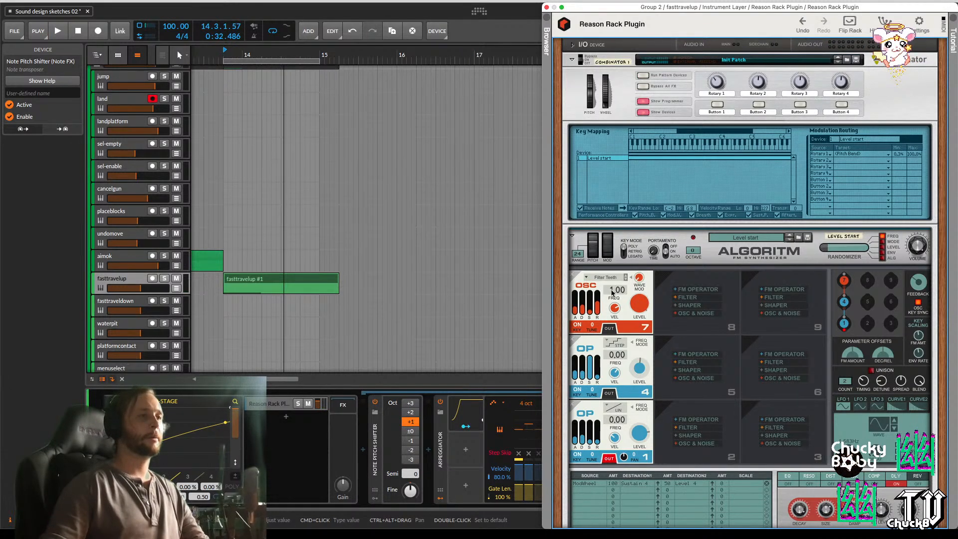
key("space")
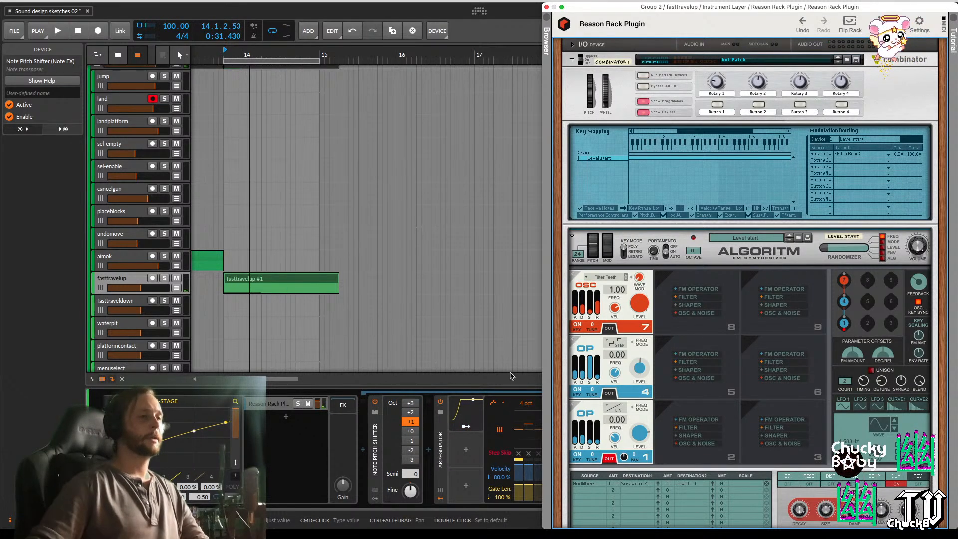
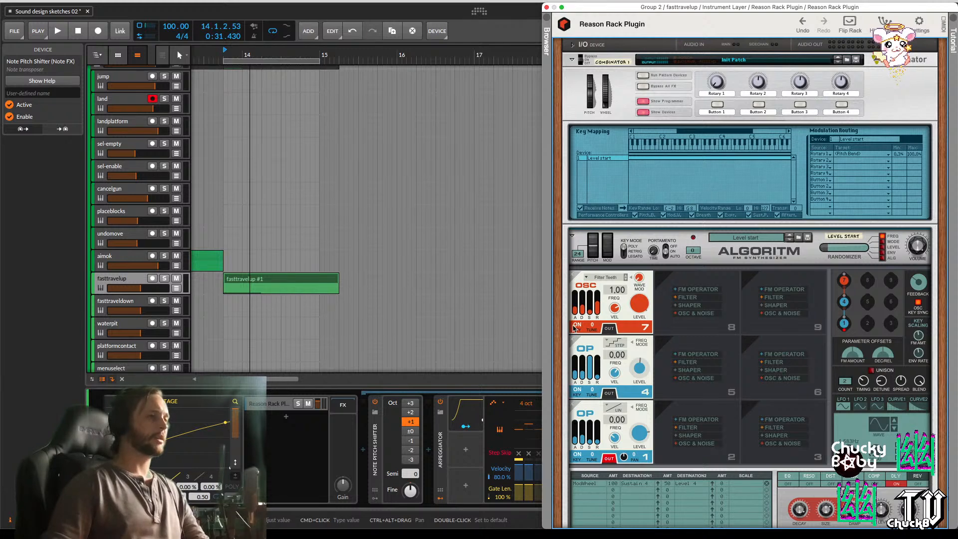
key("space")
key("space")
key("space")
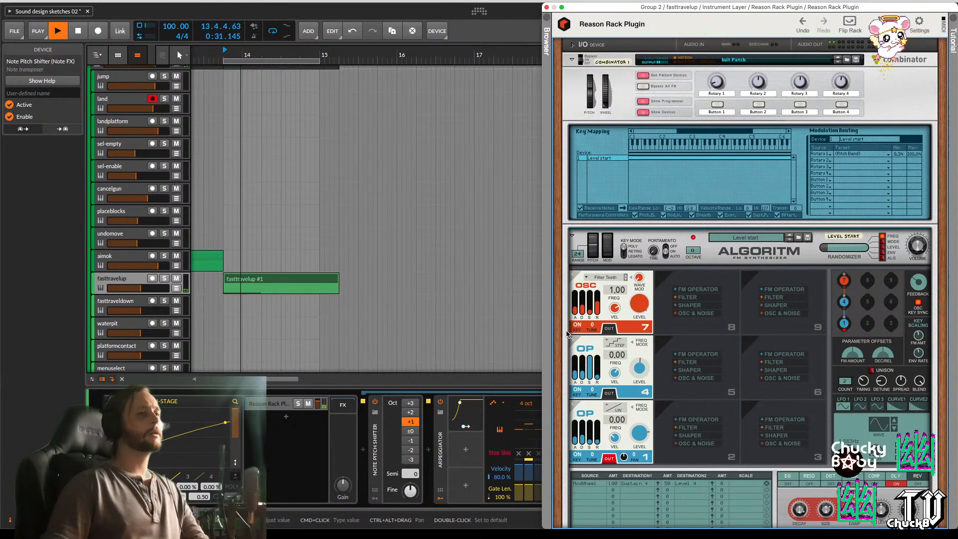
key("space")
key("space")
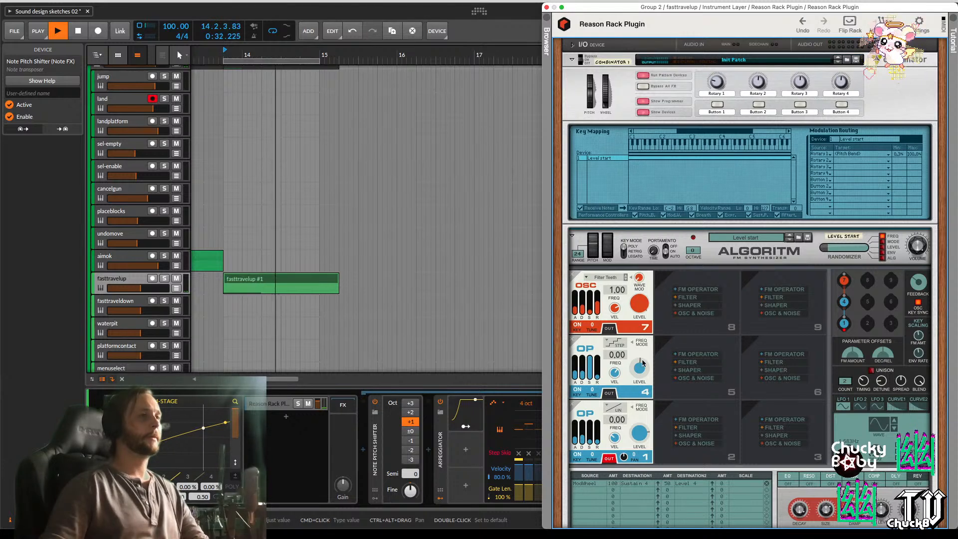
key("space")
key("space")
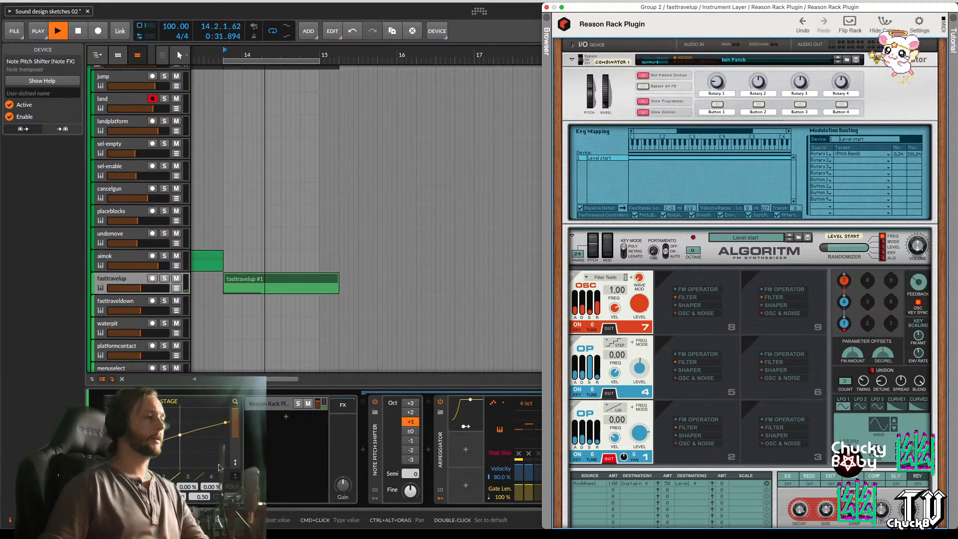
key("space")
Shorten the 4-Stage modulator's first stage time to 1.38 and replay the rising sound
left_click(235, 469)
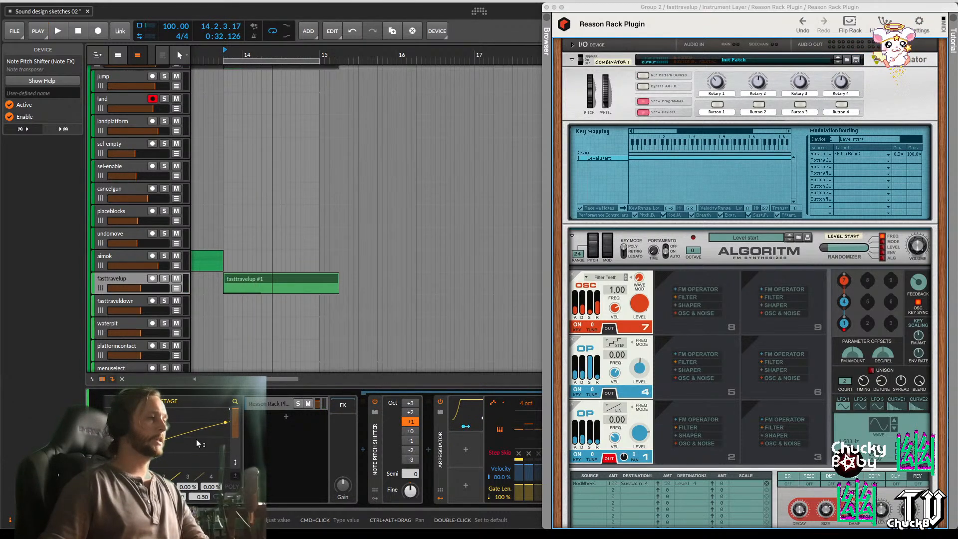
left_click(235, 466)
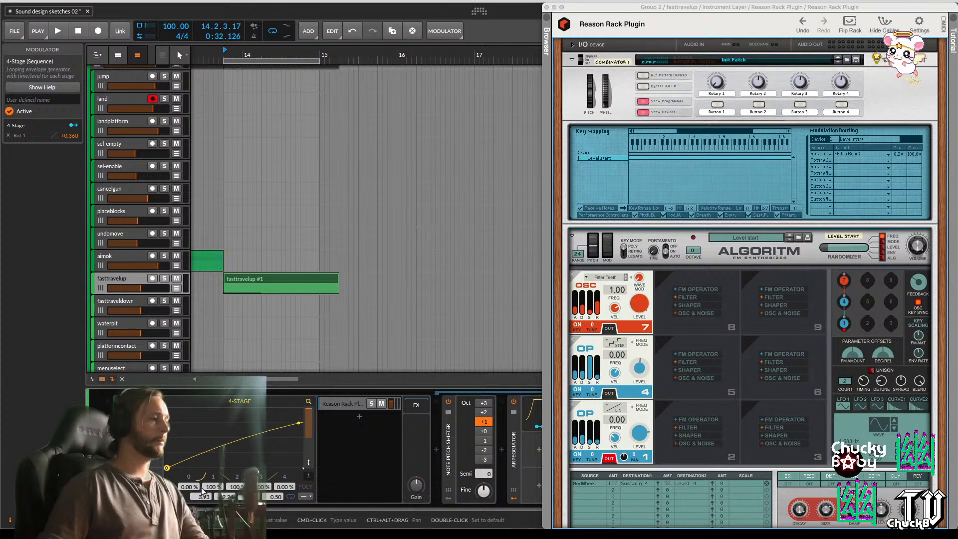
mouse_move(205, 487)
left_mouse_down()
mouse_move(203, 519)
mouse_move(203, 498)
left_mouse_up()
key("space")
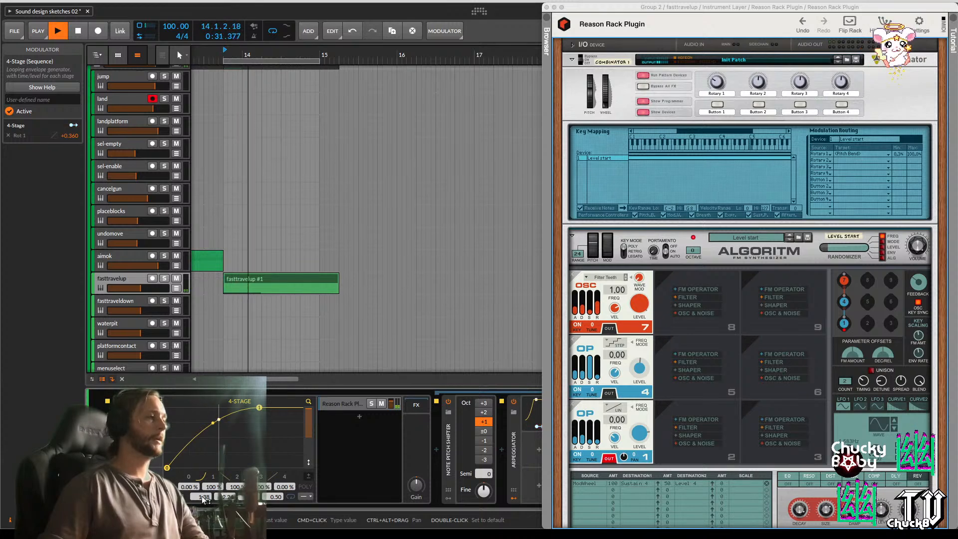
key("space")
key("space")
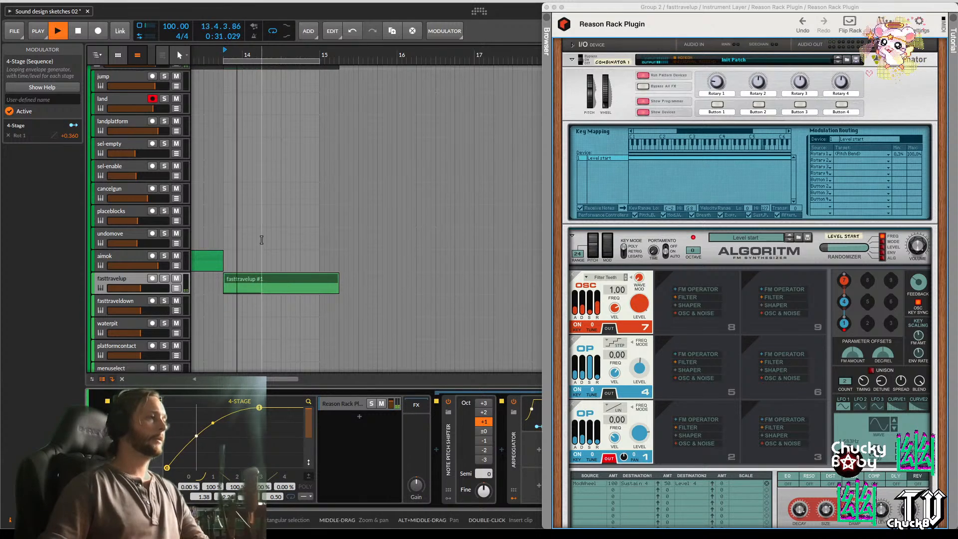
key("space")
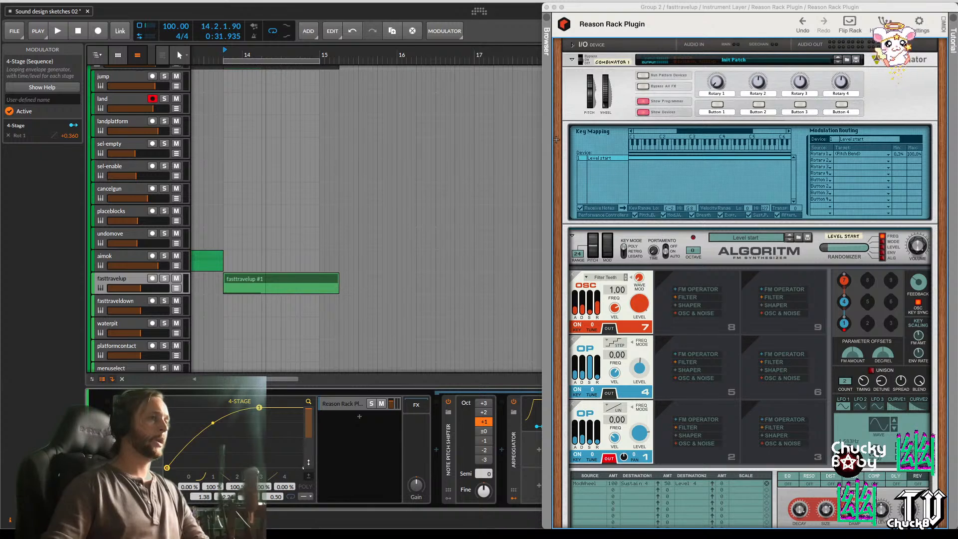
key("space")
key("space")
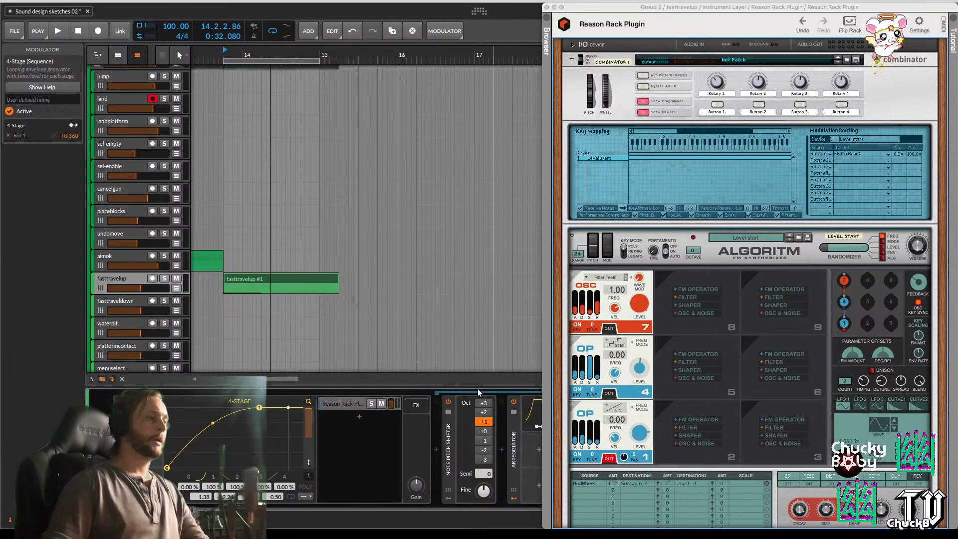
Collapse the Note Pitch Shifter and move the Reason Rack window aside to uncover the plugin's parameters, replaying the sound
scroll(455, 465, "down", 3)
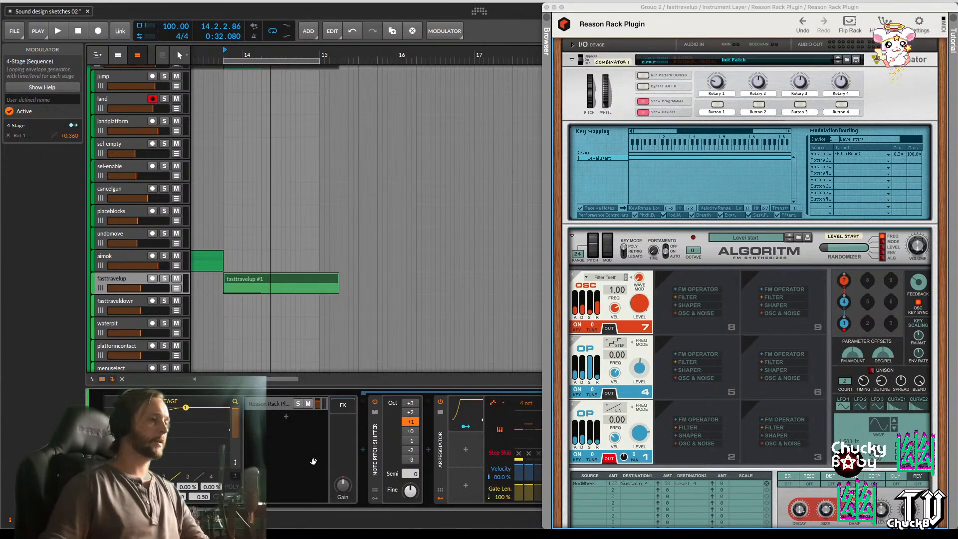
left_click(378, 454)
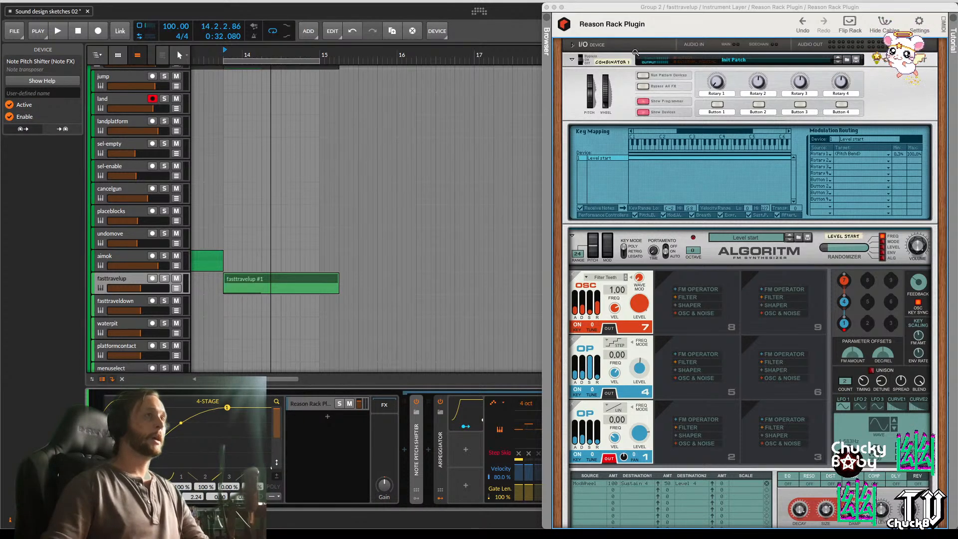
left_click_drag(663, 4, 920, 4)
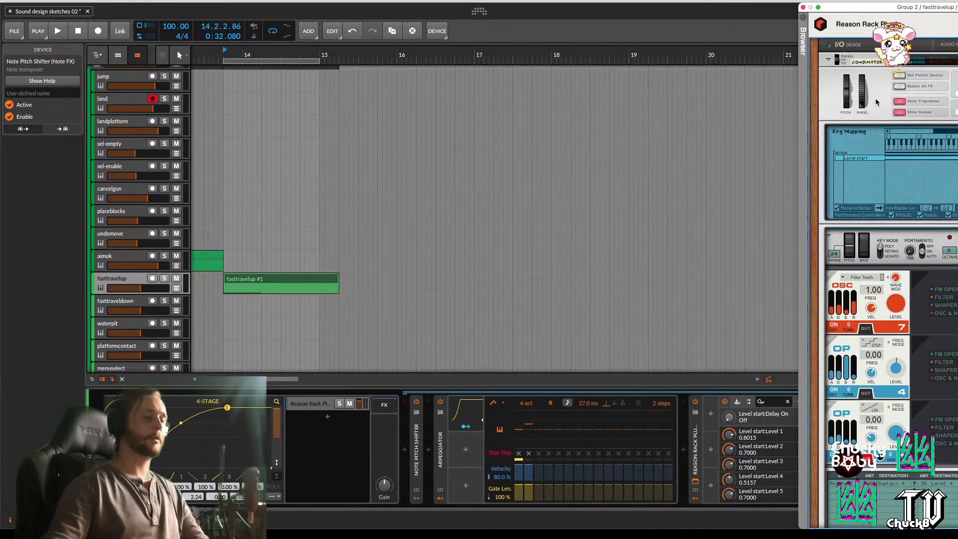
key("space")
key("space")
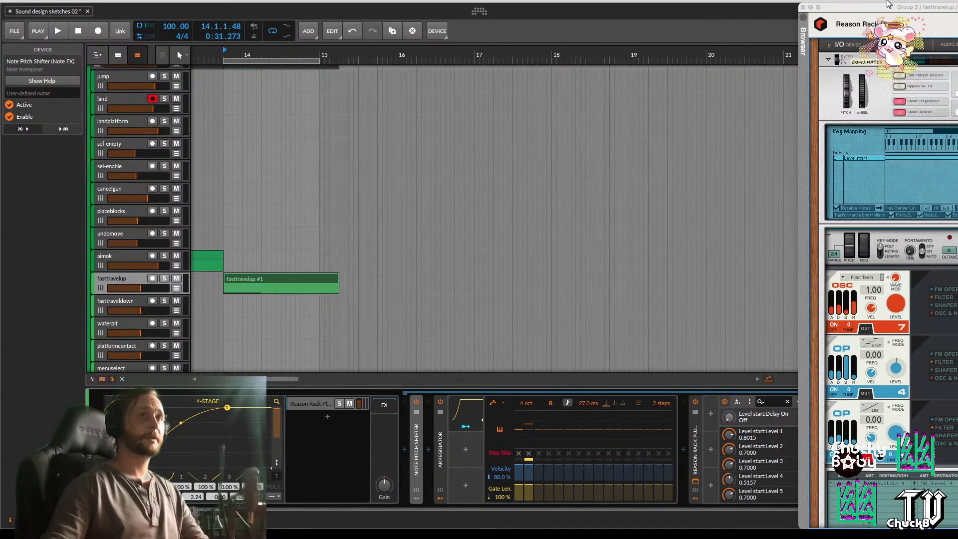
Touch Combinator's Rotary 1 to bring it into the Reason Rack parameter list, move the plugin window aside and replay
left_click_drag(888, 4, 764, 4)
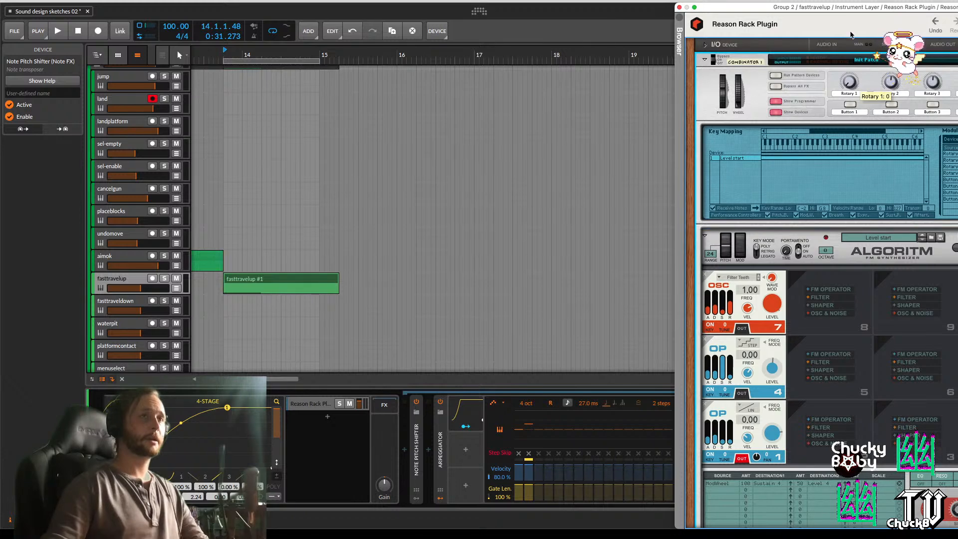
left_click_drag(842, 8, 956, 8)
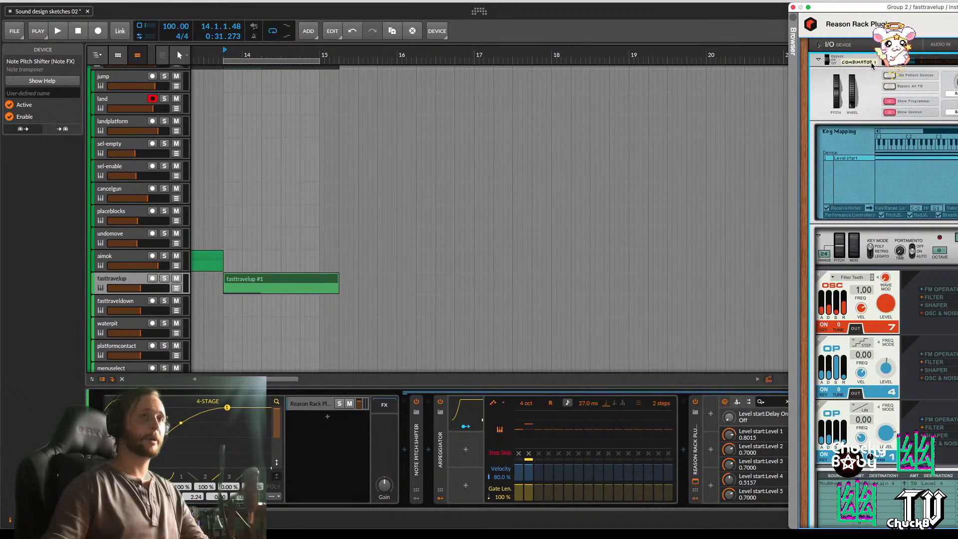
key("space")
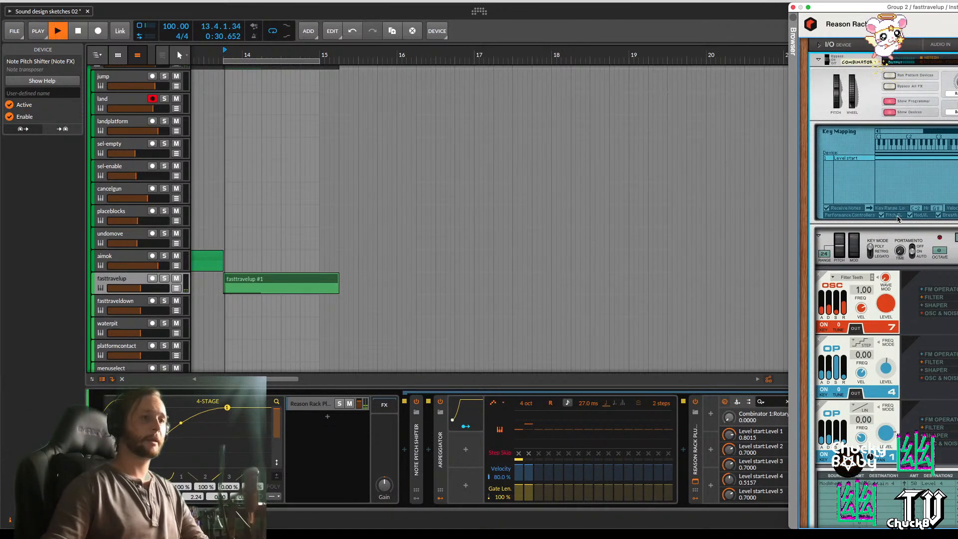
key("space")
Open the 4-Stage modulation routing on Combinator Rotary 1 and adjust its amount, replaying the sound
right_click(731, 424)
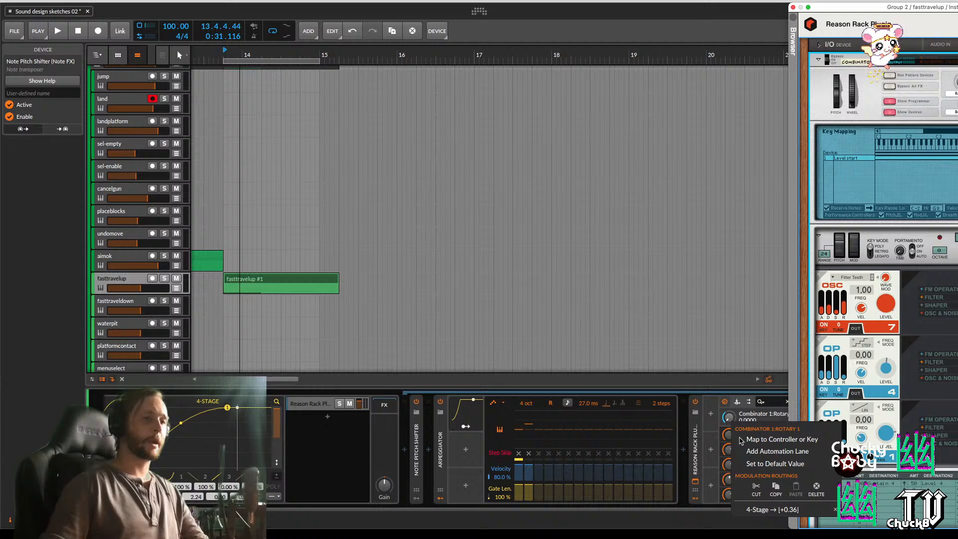
left_click(760, 508)
right_click(729, 414)
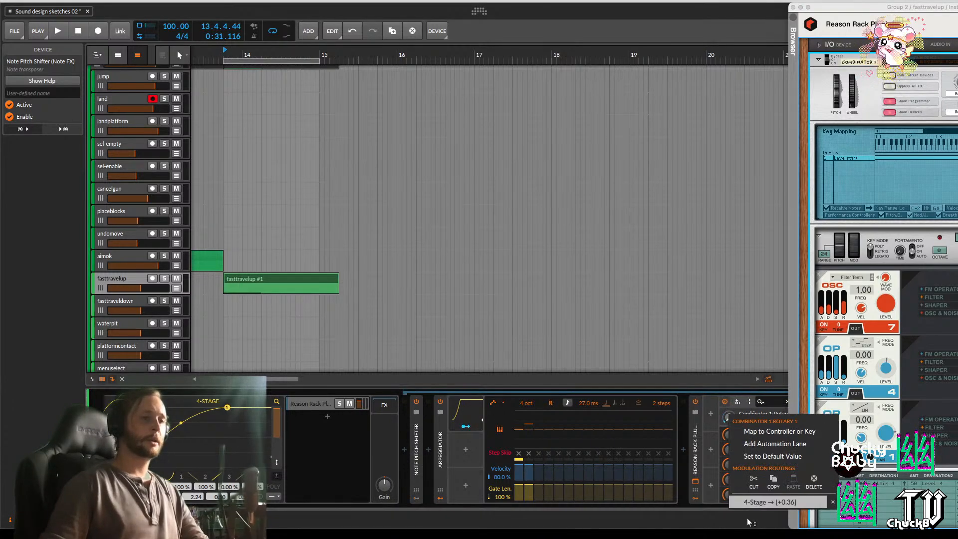
left_click(753, 503)
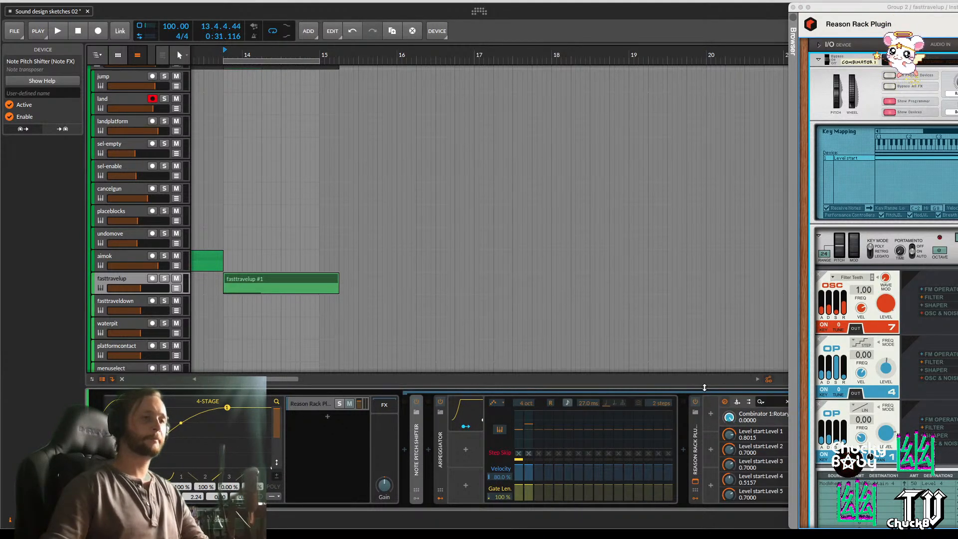
key("space")
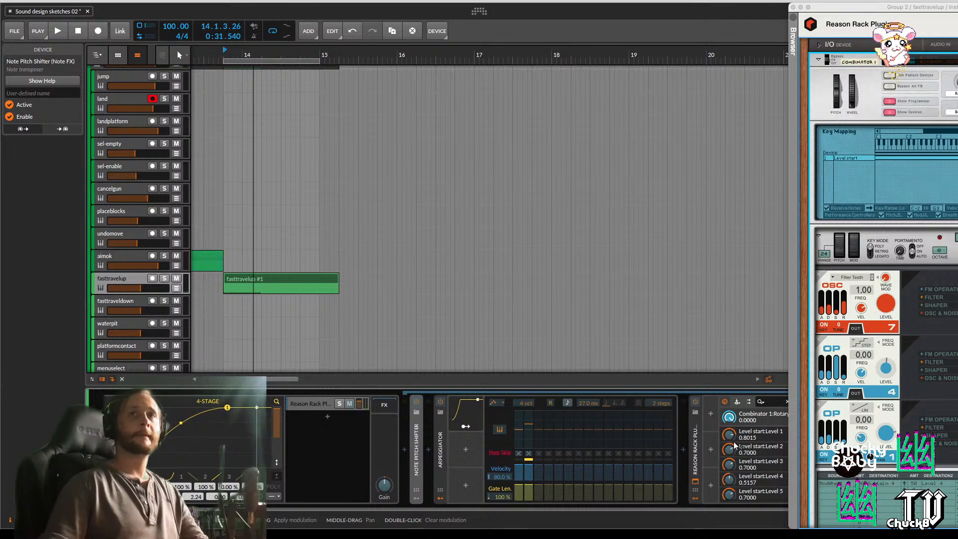
left_click_drag(730, 419, 733, 423)
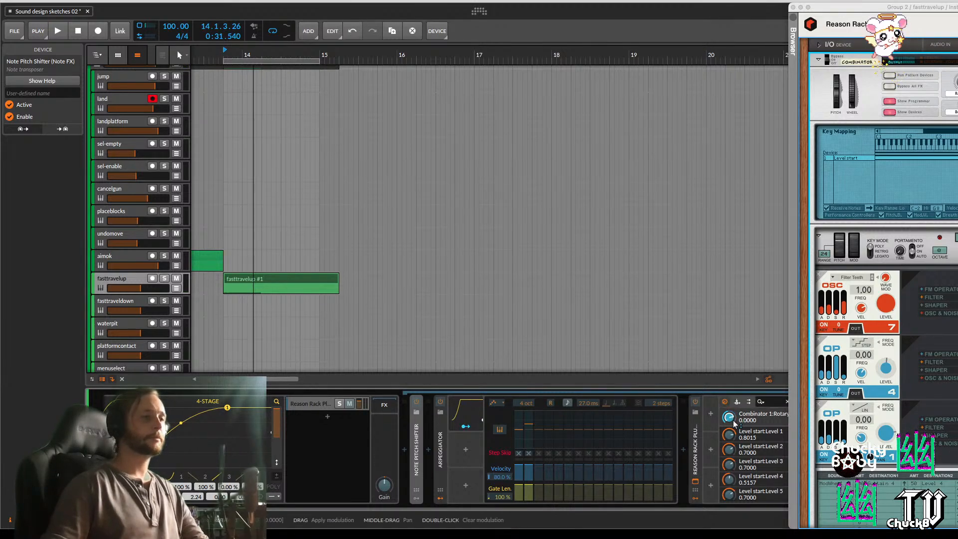
key("space")
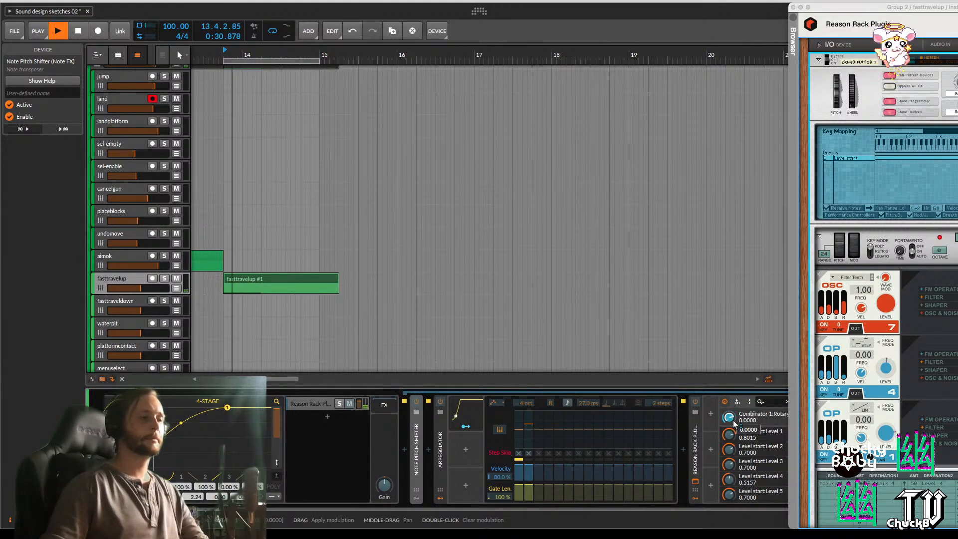
key("space")
key("space")
key("space")
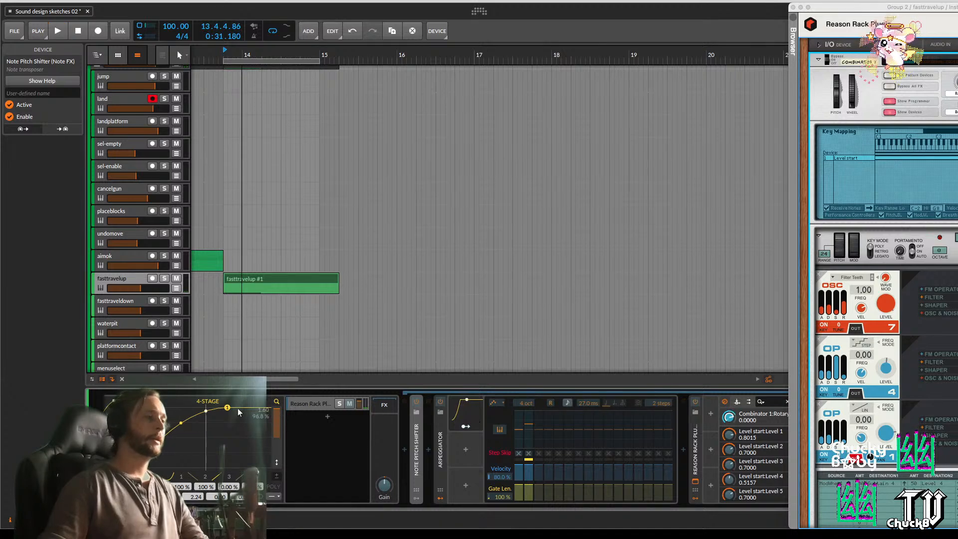
Try a shorter first stage of about 0.88 in the 4-Stage envelope and lengthen it again past its earlier time, replaying the sound
left_click(225, 408)
left_click_drag(227, 407, 192, 407)
key("space")
key("space")
left_click(193, 407)
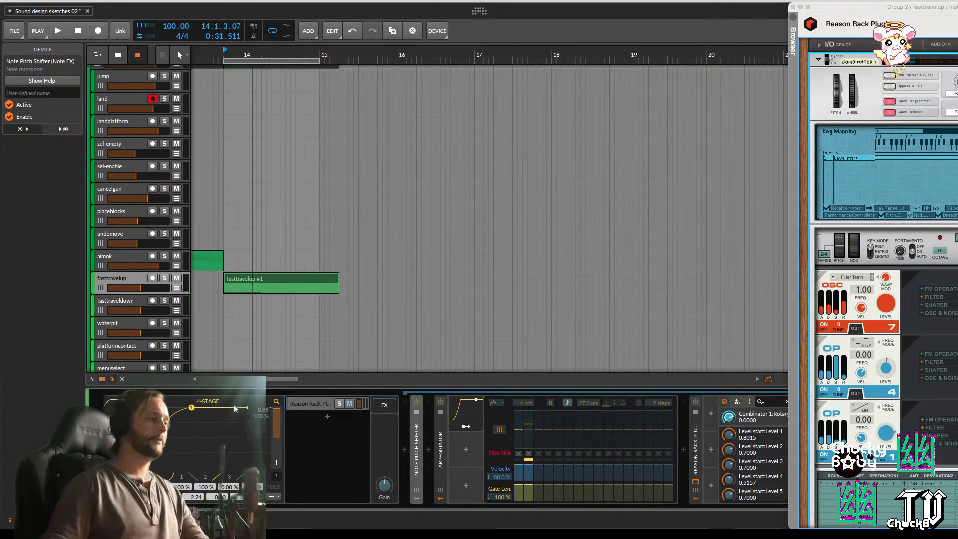
key("space")
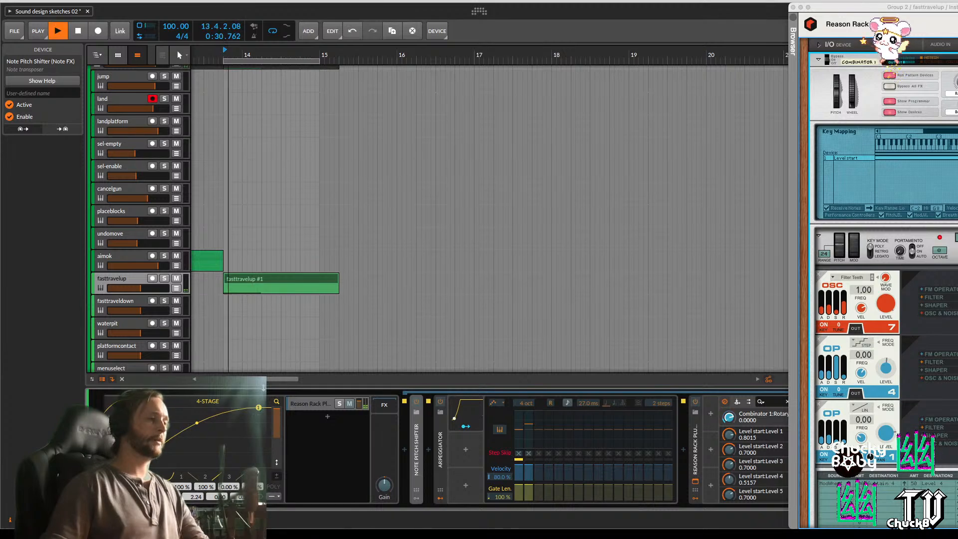
key("space")
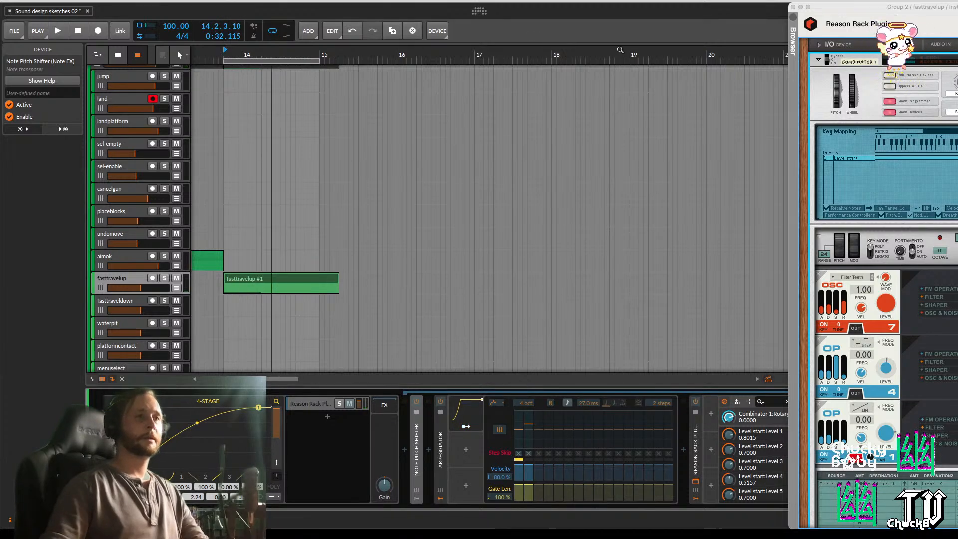
Bring the Reason Rack window back into view, look over the Algoritm operators and modulation rows, and put the window away
left_click_drag(797, 7, 524, 7)
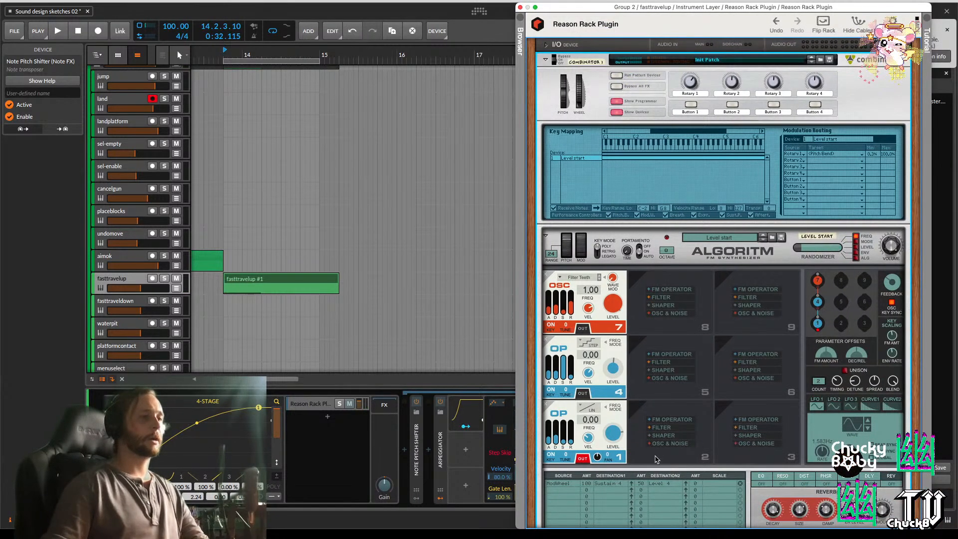
scroll(655, 459, "down", 3)
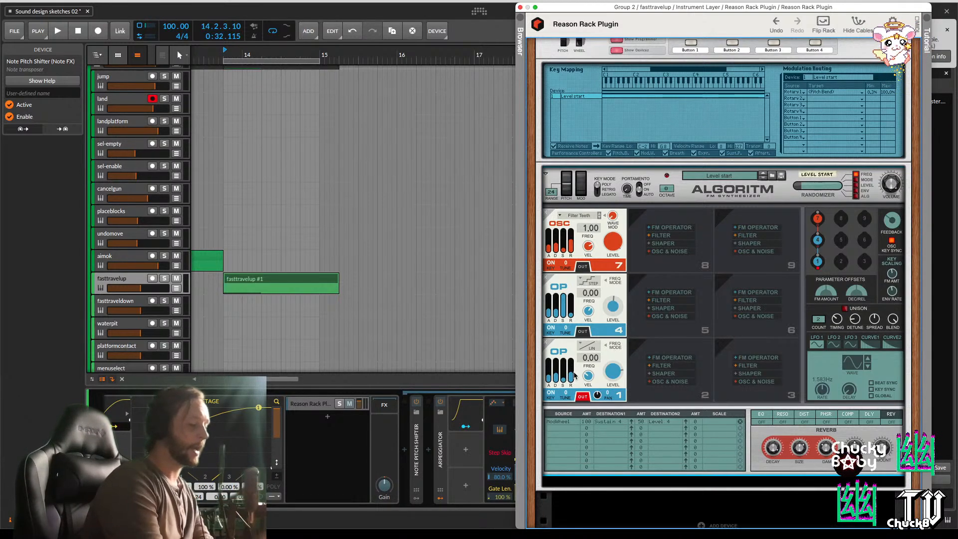
key("alt+F4")
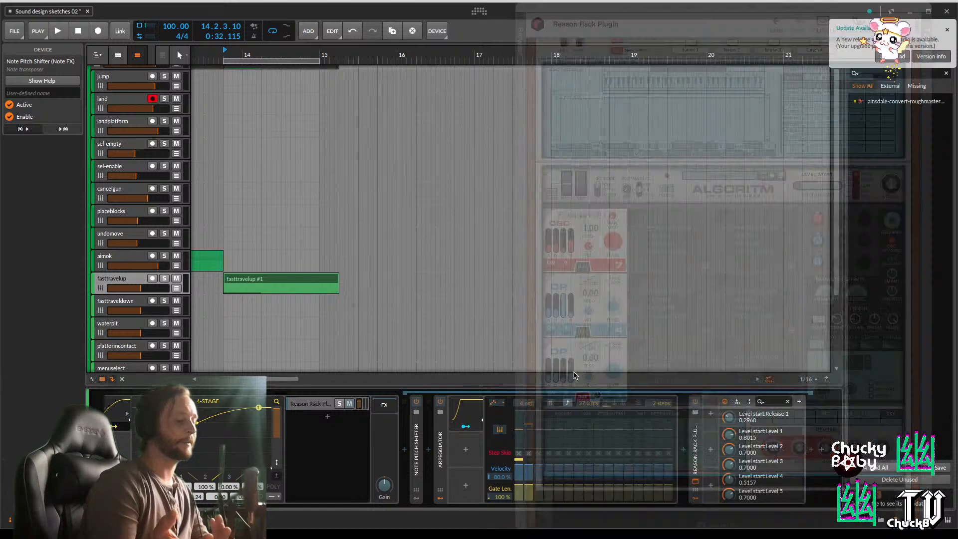
Switch to Finder, open ii_knre9gyi1.gif from Downloads in Preview and place its window over the empty arranger area
key("super+Tab")
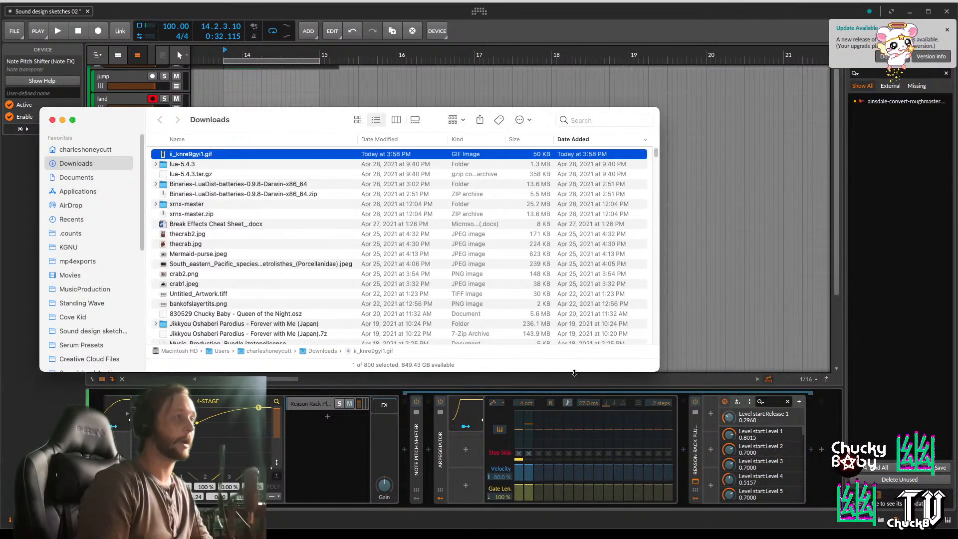
left_click_drag(319, 122, 957, 265)
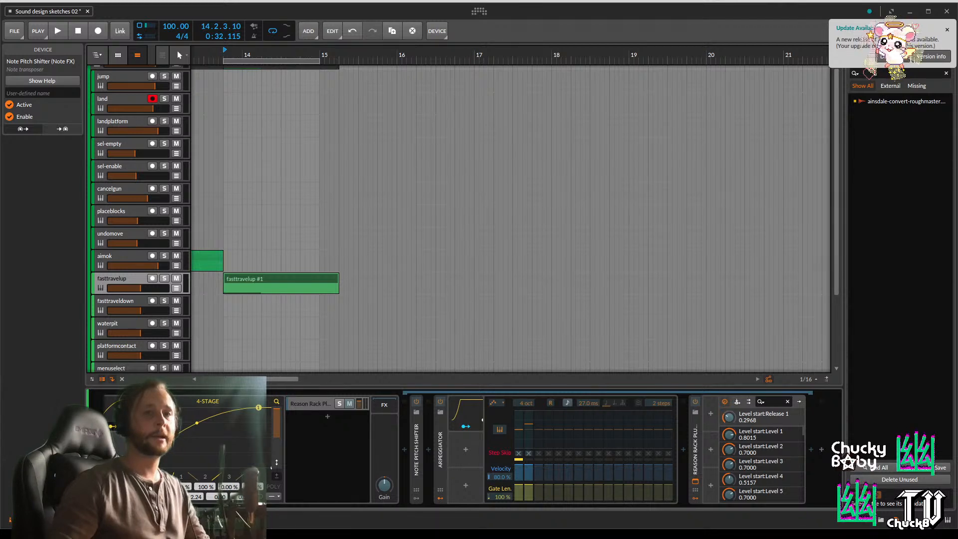
key("Escape")
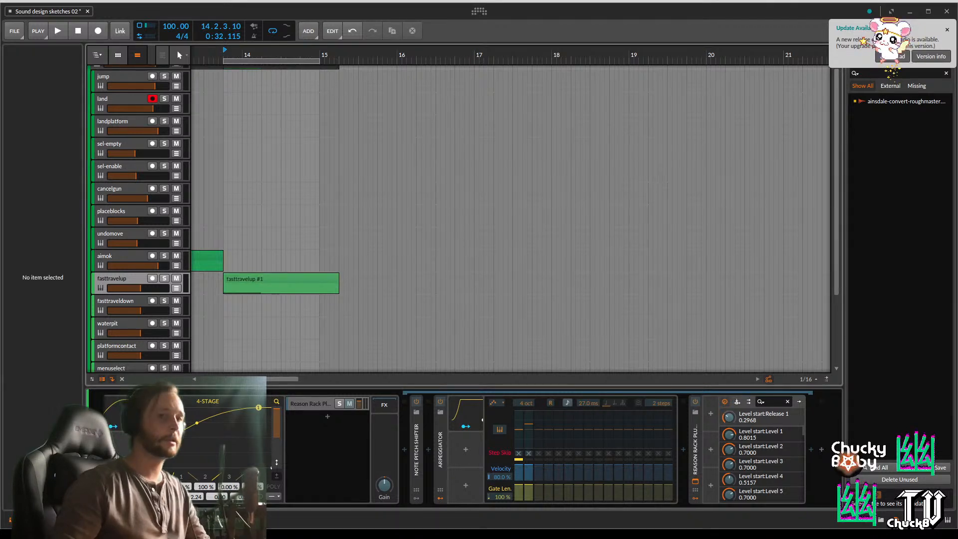
left_click(377, 283)
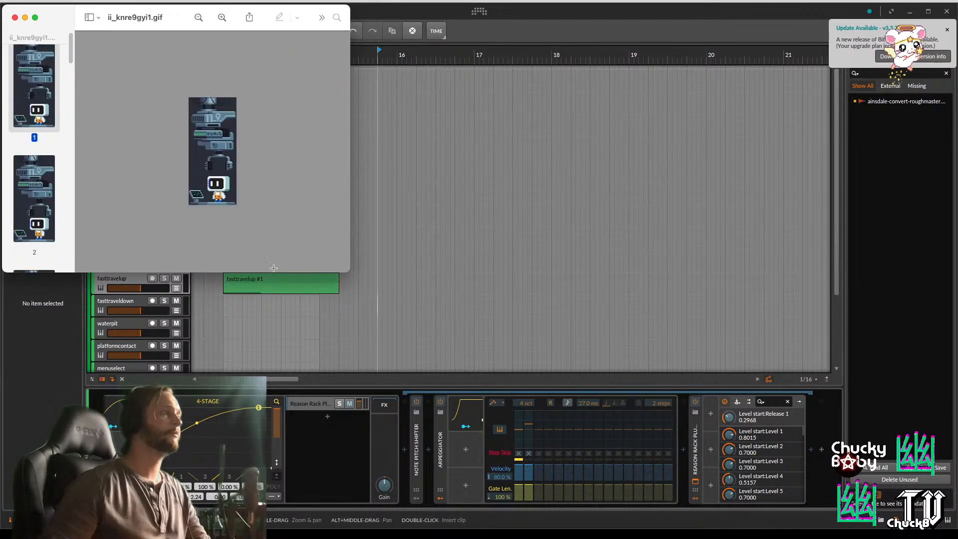
left_click_drag(54, 24, 506, 41)
Step through the frames of the fast travel animation and return towards its beginning
key("Down")
key("Down")
key("Down")
key("Down")
key("Down")
key("Down")
key("Down")
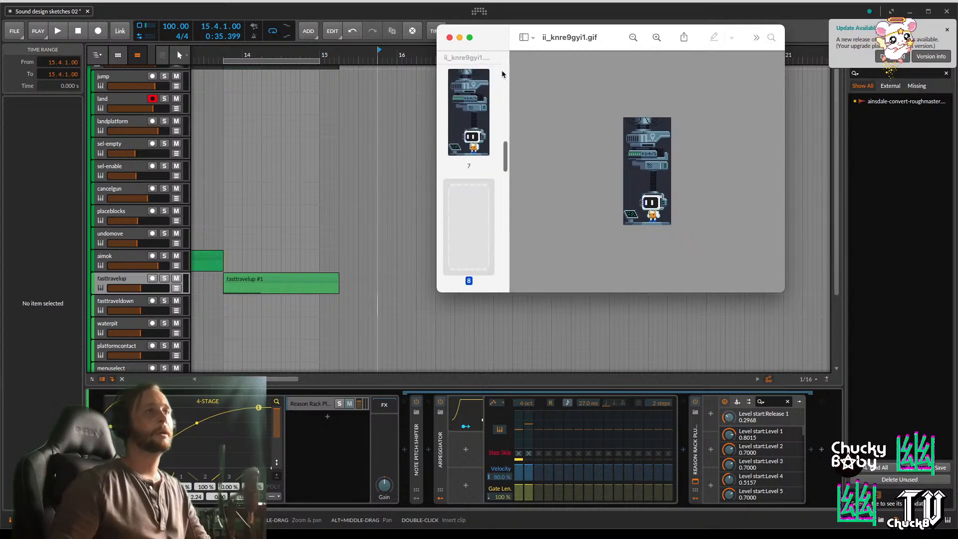
key("Down")
key("Down")
key("Down")
key("Down")
key("Down")
key("Down")
key("Down")
key("Down")
scroll(480, 126, "up", 12)
scroll(480, 127, "up", 15)
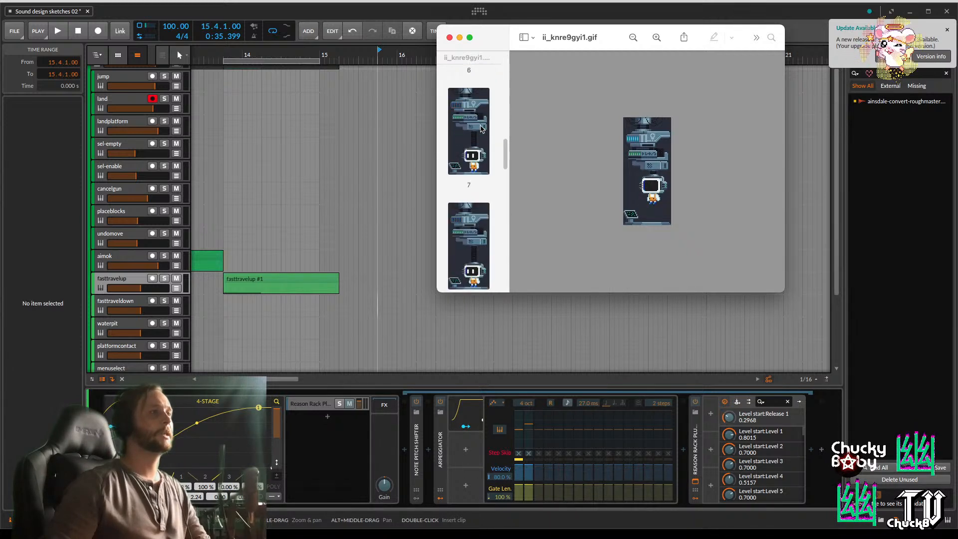
Run through the animation again from frame 1 to its end to judge the overall timing, and go back to the start
left_click(478, 126)
key("Down")
key("Down")
key("Down")
key("Down")
key("Down")
key("Down")
key("Down")
key("Down")
key("Down")
key("Down")
key("Down")
key("Down")
key("Down")
key("Down")
key("Down")
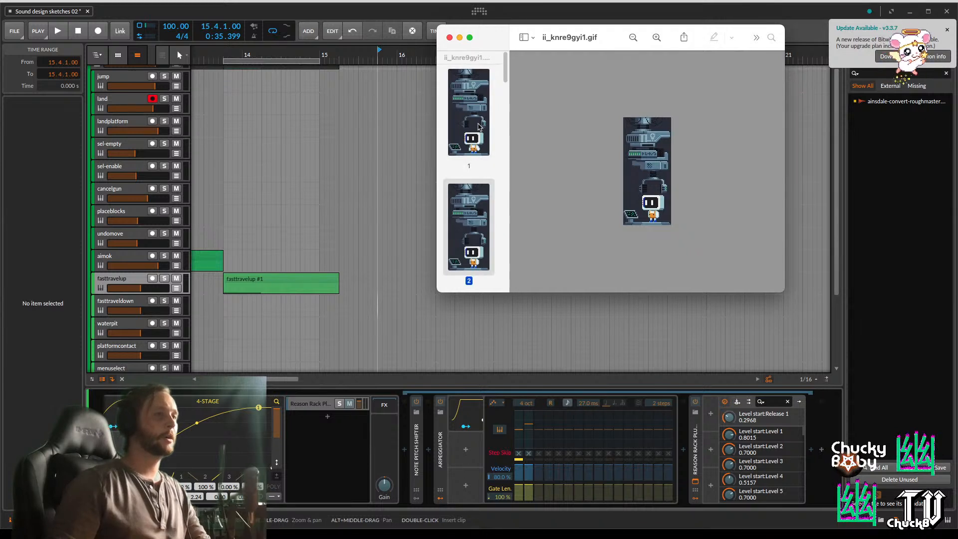
scroll(478, 126, "up", 6)
scroll(477, 125, "up", 15)
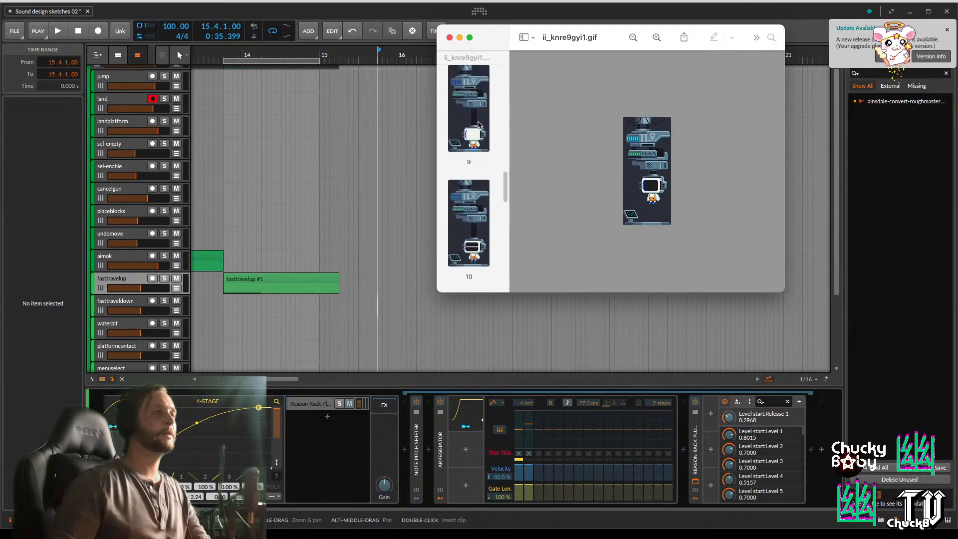
scroll(478, 124, "up", 2)
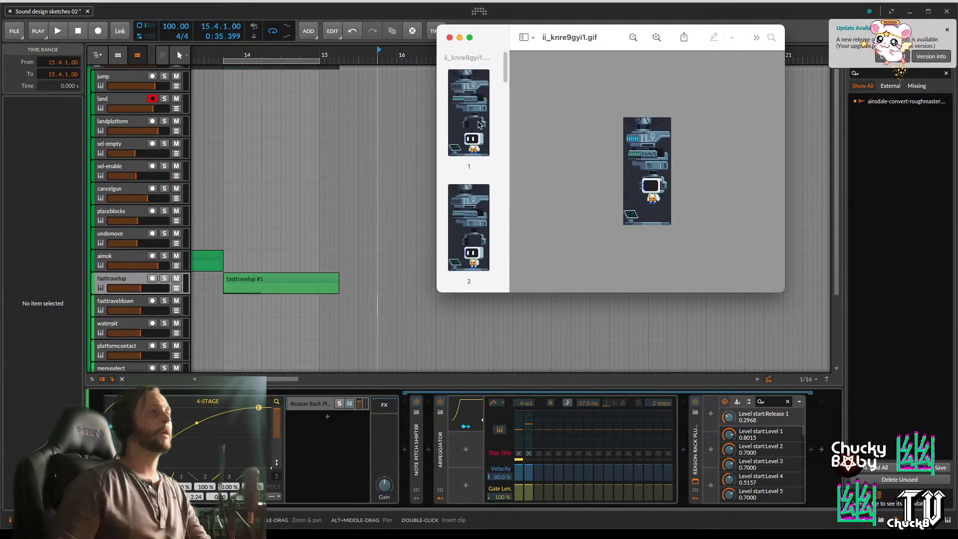
Step from frame 1 to frame 14 of the animation to examine the stages of the character's movement, and go back to the first frames
left_click(477, 125)
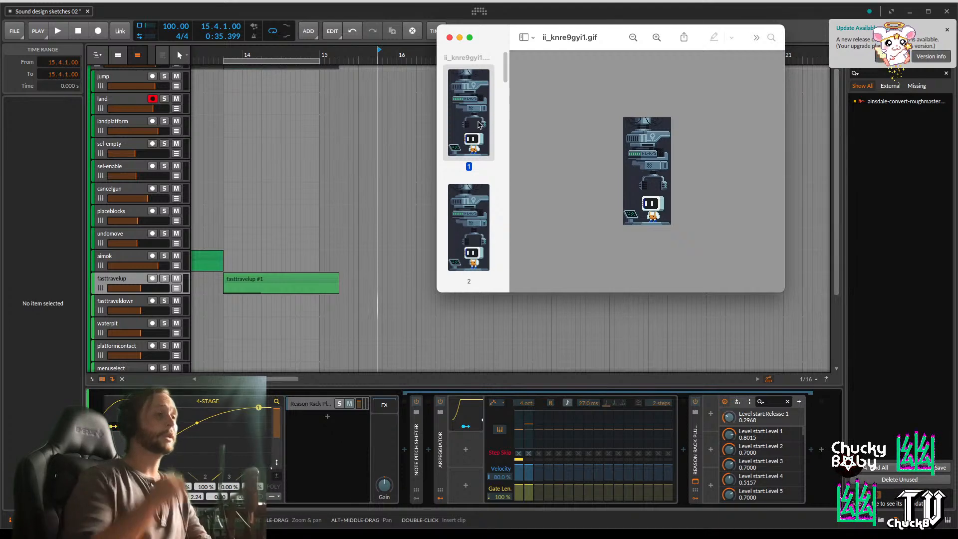
key("Down")
key("Down")
key("Down")
key("Down")
key("Down")
key("Down")
key("Down")
key("Down")
key("Down")
key("Down")
key("Down")
key("Down")
key("Down")
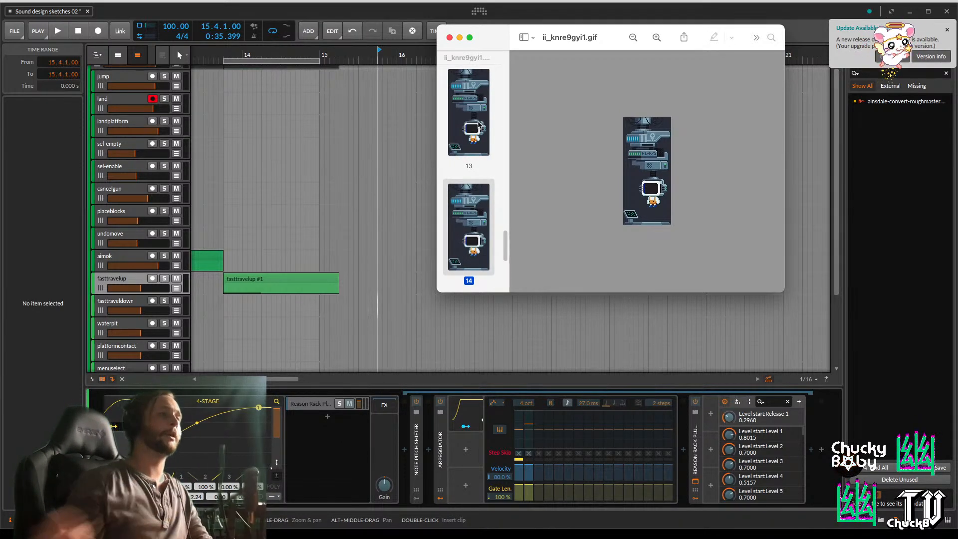
scroll(478, 123, "down", 5)
scroll(480, 121, "up", 5)
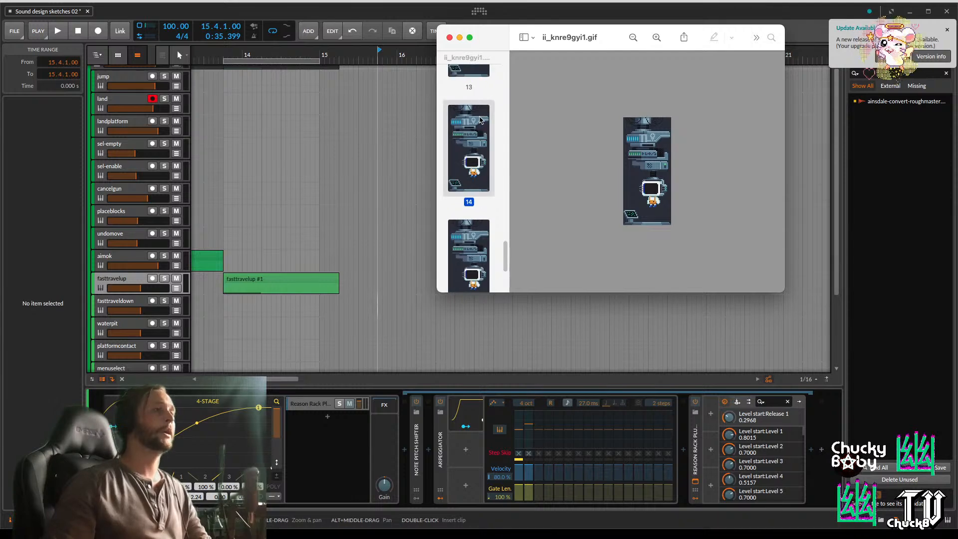
left_click_drag(507, 216, 539, 39)
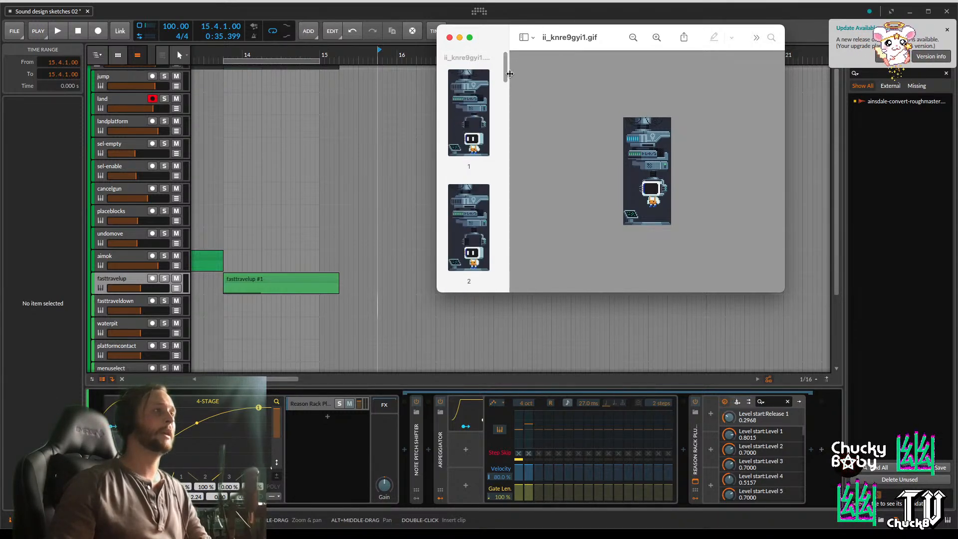
Run the animation forward from frame 1 to frame 16 and backward to frame 1 to compare both travel directions
left_click(482, 116)
key("Down")
key("Down")
key("Down")
key("Down")
key("Down")
key("Down")
key("Down")
key("Down")
key("Down")
key("Down")
key("Down")
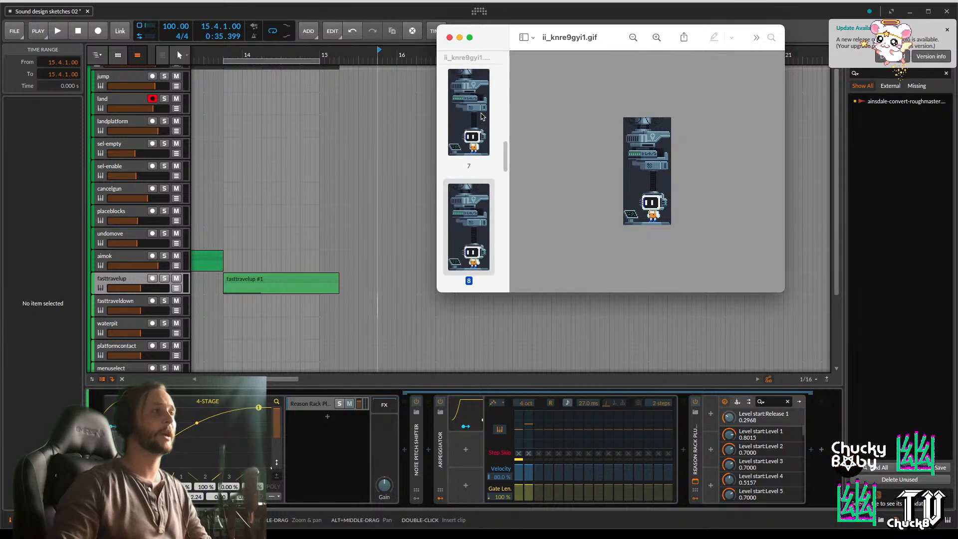
key("Down")
key("Down")
key("Down")
key("Down")
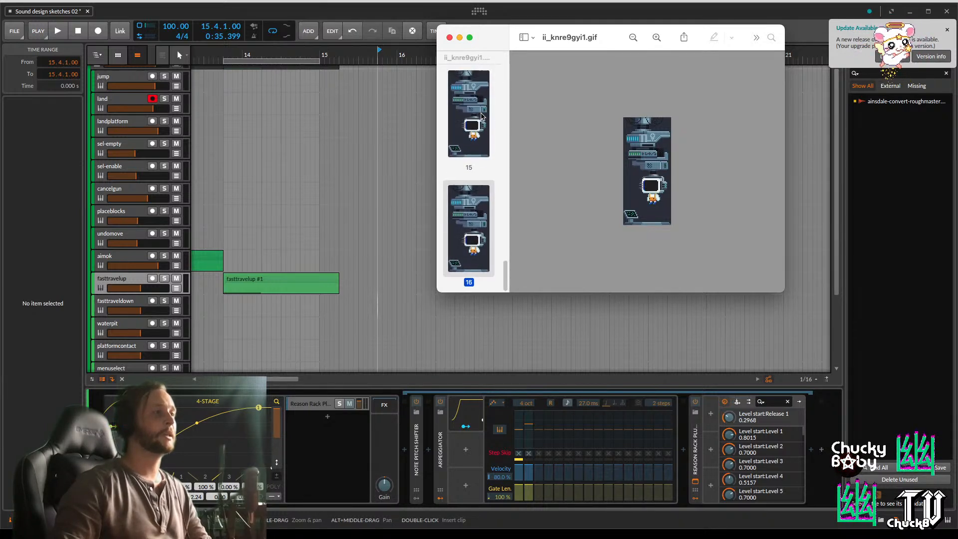
key("Up")
key("Up")
key("Up")
key("Up")
key("Up")
key("Up")
key("Up")
key("Up")
key("Up")
key("Up")
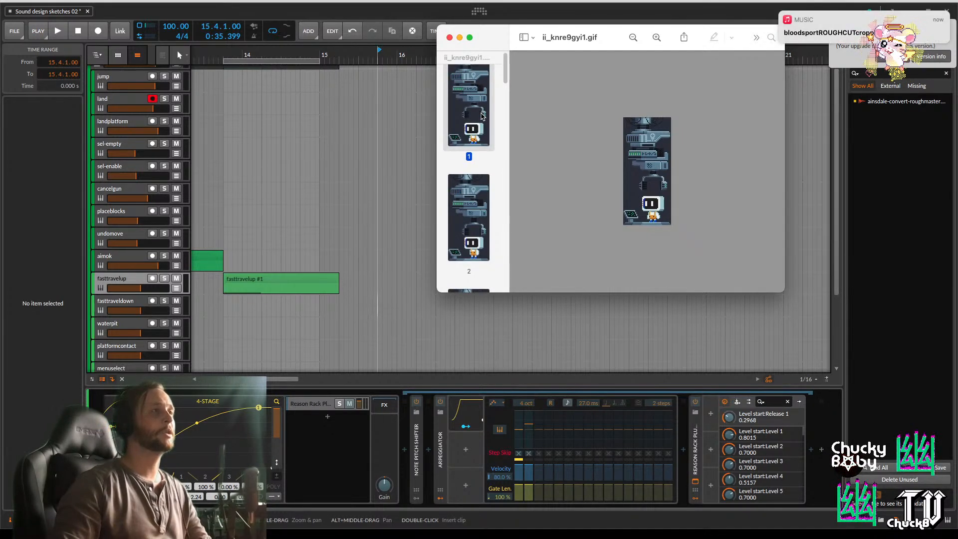
Flip back and forth through the animation's first ten frames to examine the build-up before the screen flash
key("Down")
key("Down")
key("Down")
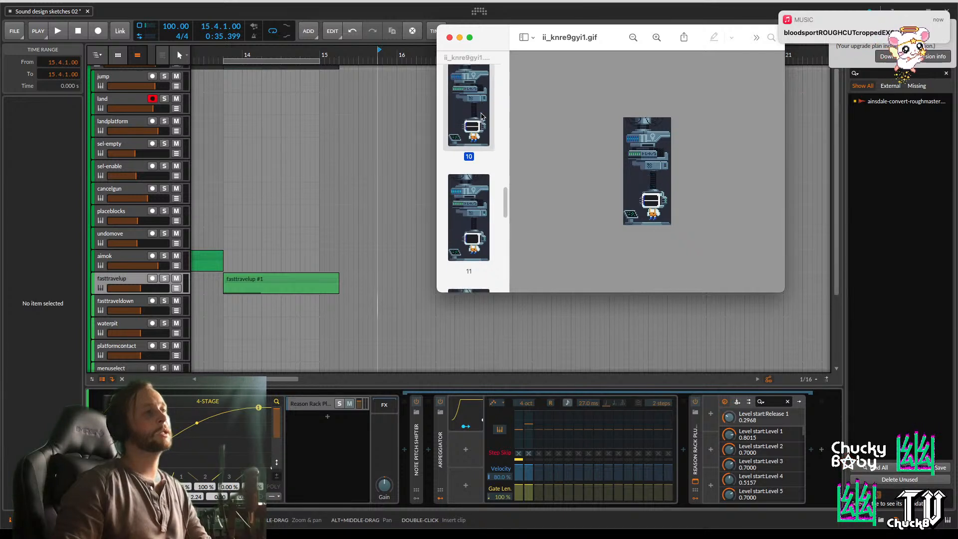
key("Up")
key("Up")
key("Up")
key("Up")
key("Up")
key("Up")
key("Up")
key("Up")
key("Down")
key("Down")
key("Down")
key("Down")
key("Down")
key("Down")
key("Down")
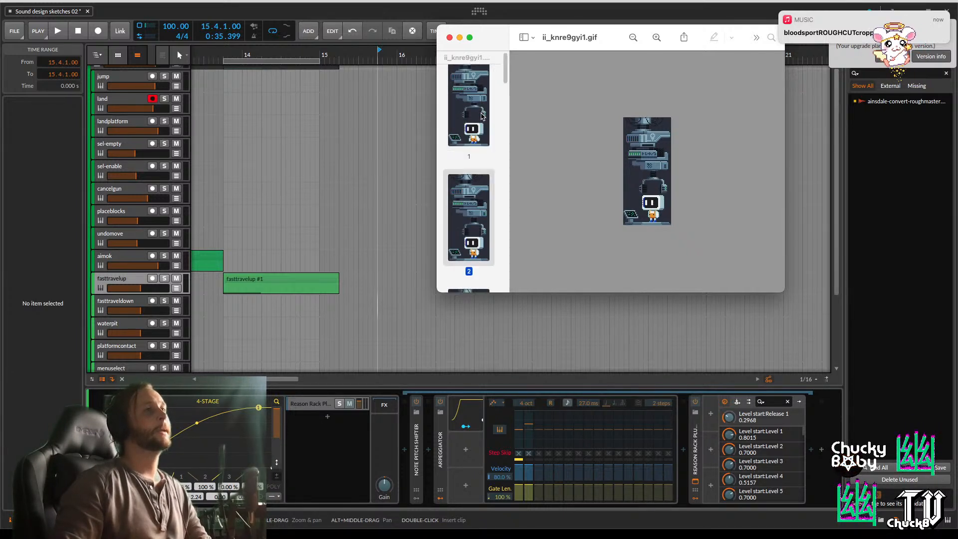
key("Down")
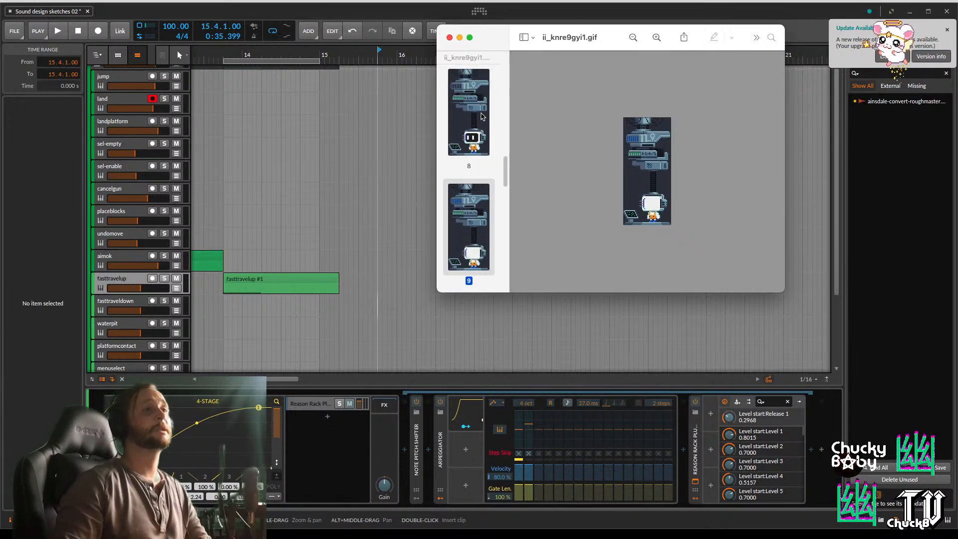
Return to the first frame and review the whole animation through frame 16
key("Up")
key("Up")
key("Up")
key("Up")
key("Up")
key("Up")
key("Up")
key("Up")
key("Down")
key("Down")
key("Down")
key("Down")
key("Down")
key("Down")
key("Down")
key("Down")
key("Down")
key("Down")
key("Down")
key("Down")
key("Down")
key("Down")
key("Down")
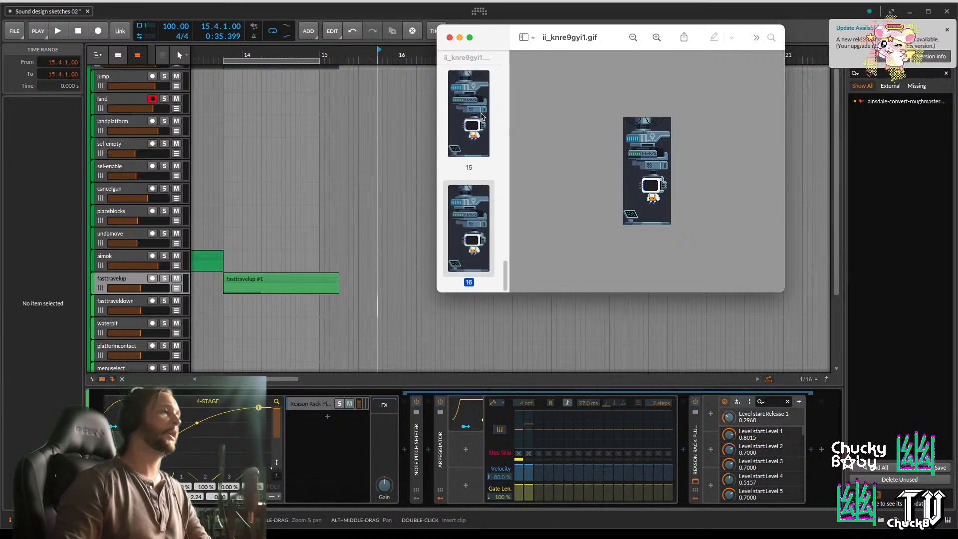
Go back to frame 9 and replay the frames through 16 to examine the part after the screen flash
key("Up")
key("Up")
key("Up")
key("Up")
key("Up")
key("Up")
key("Up")
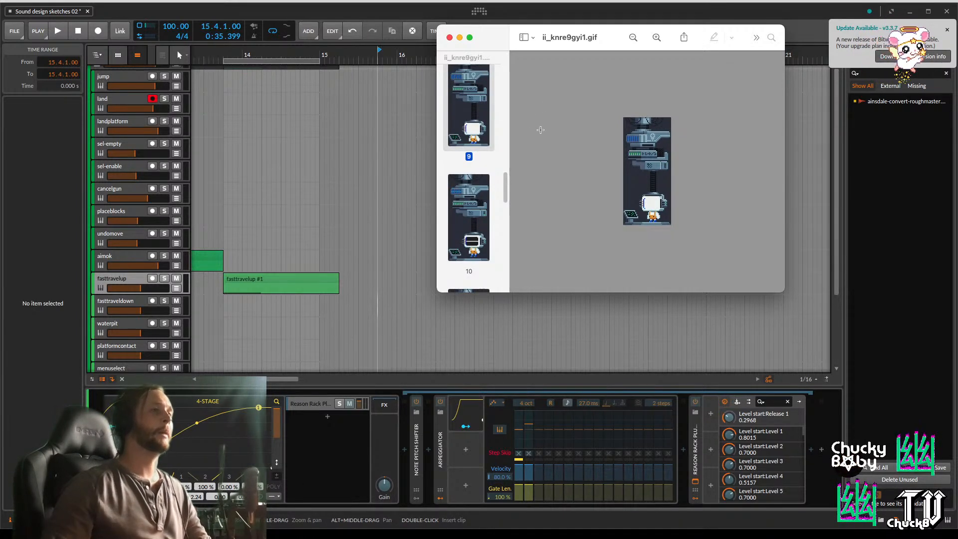
key("Down")
key("Down")
key("Down")
key("Down")
key("Down")
key("Down")
key("Down")
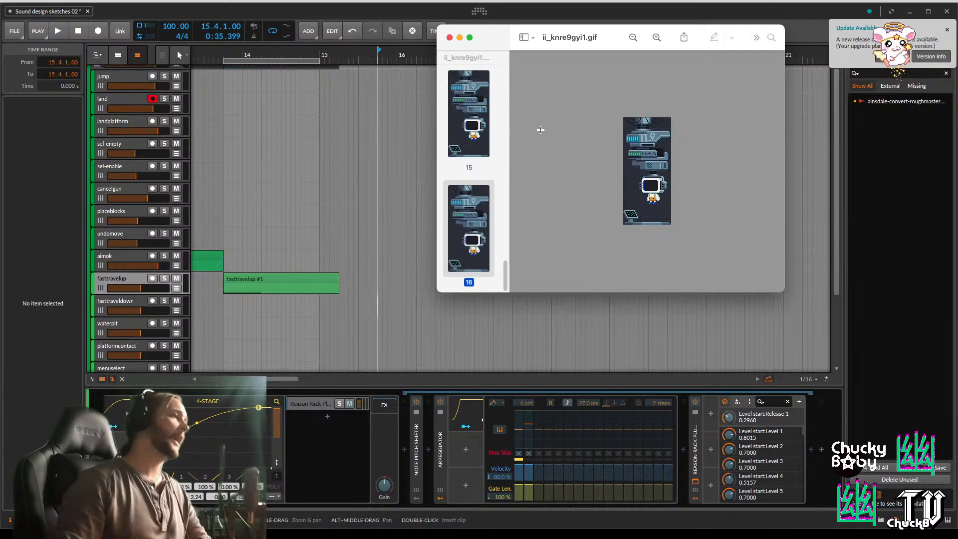
Switch back to Bitwig, set the playback start at 13.4.1.00 where the fasttravelup clip begins, and replay the sound
left_click(123, 280)
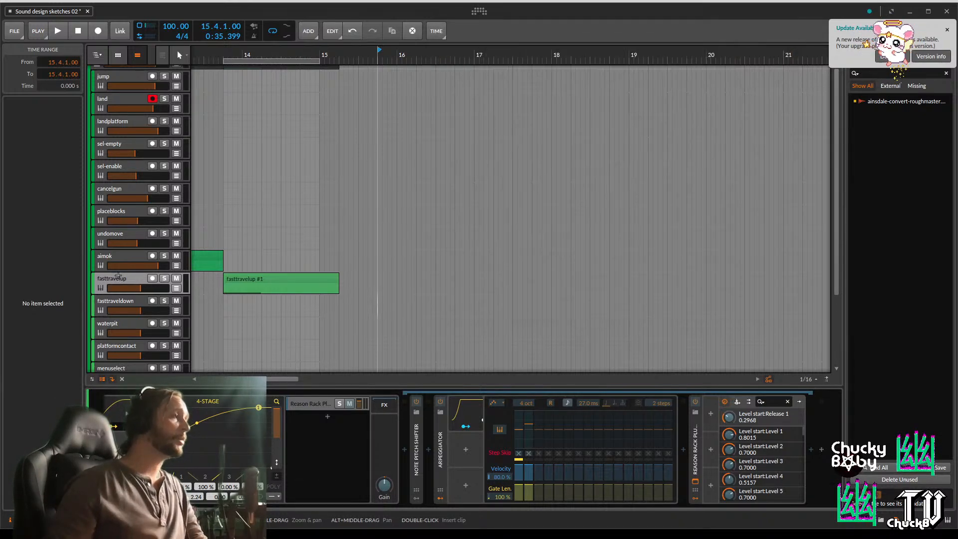
left_click(351, 296)
left_click(351, 297)
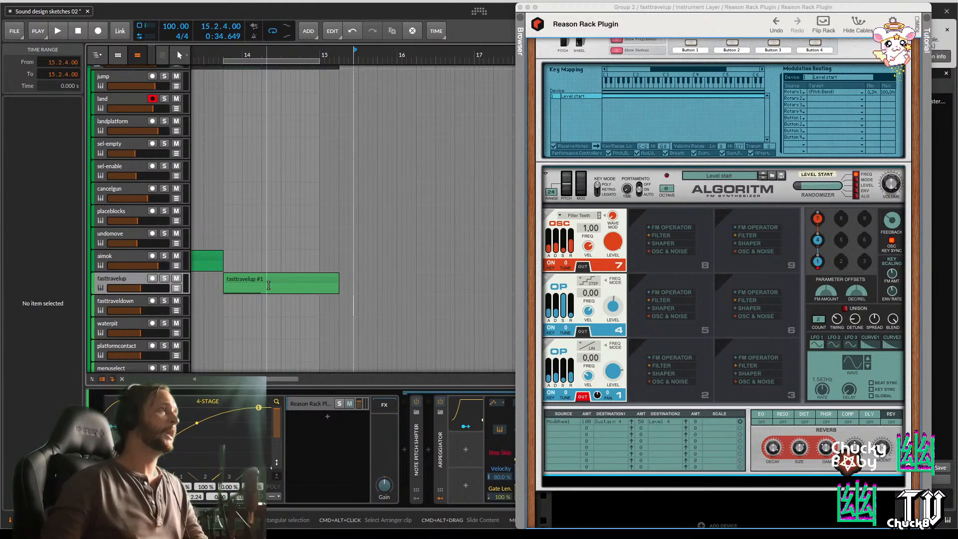
left_click_drag(268, 283, 361, 284)
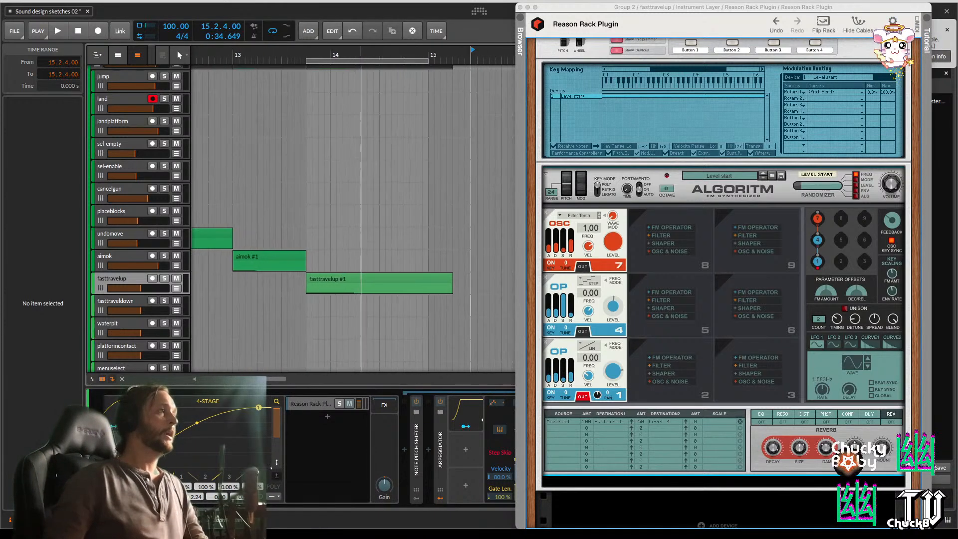
left_click(306, 283)
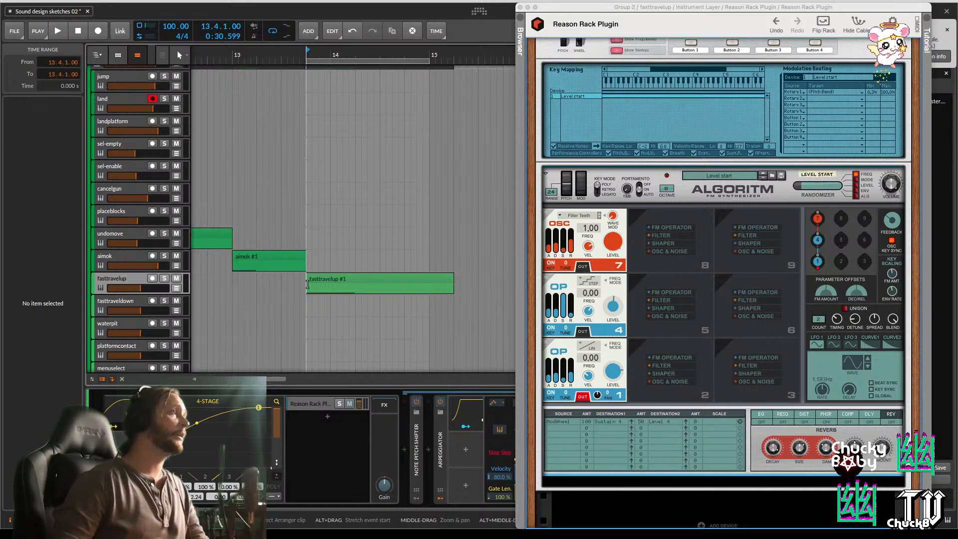
left_click(314, 228)
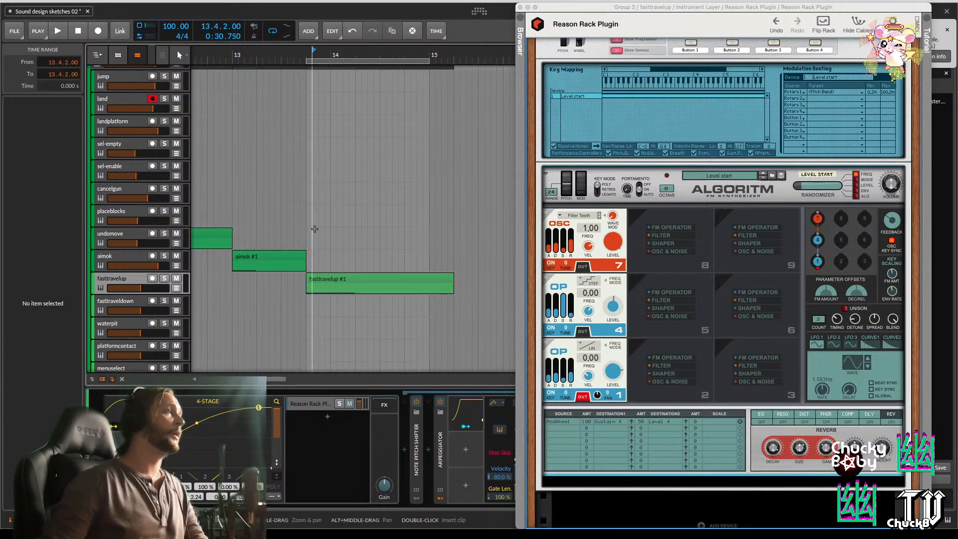
left_click(307, 234)
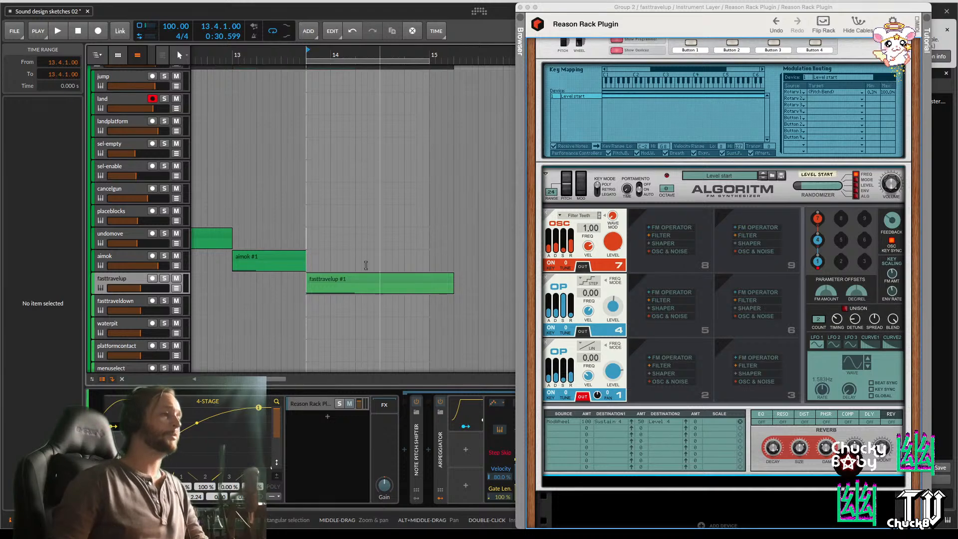
Group the fasttravelup track into a new group track and select the fasttravelup track inside it
left_click(112, 278)
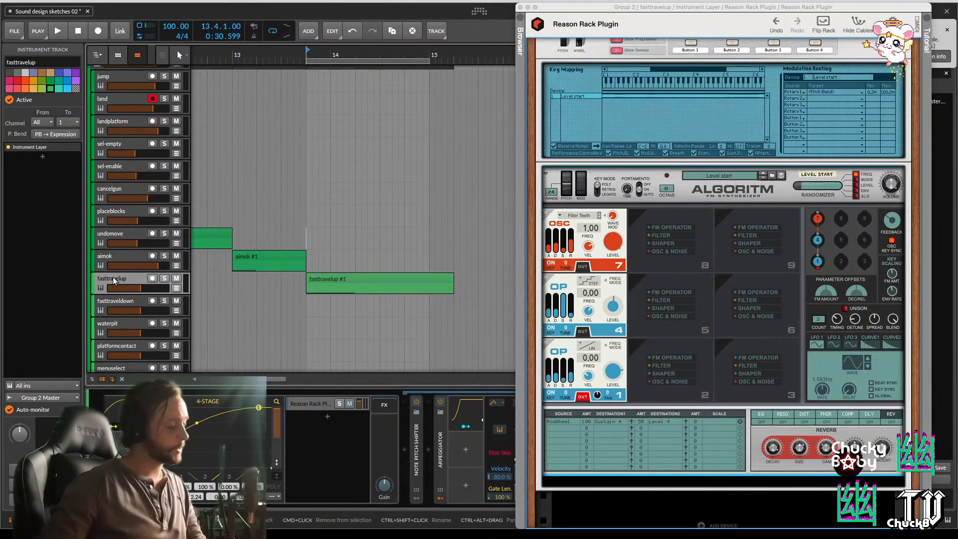
key("super+g")
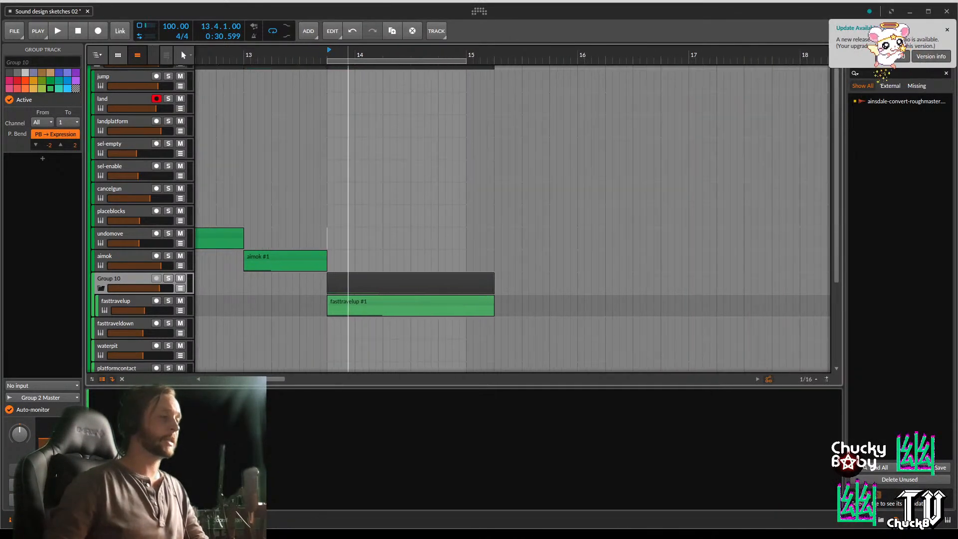
left_click(364, 301)
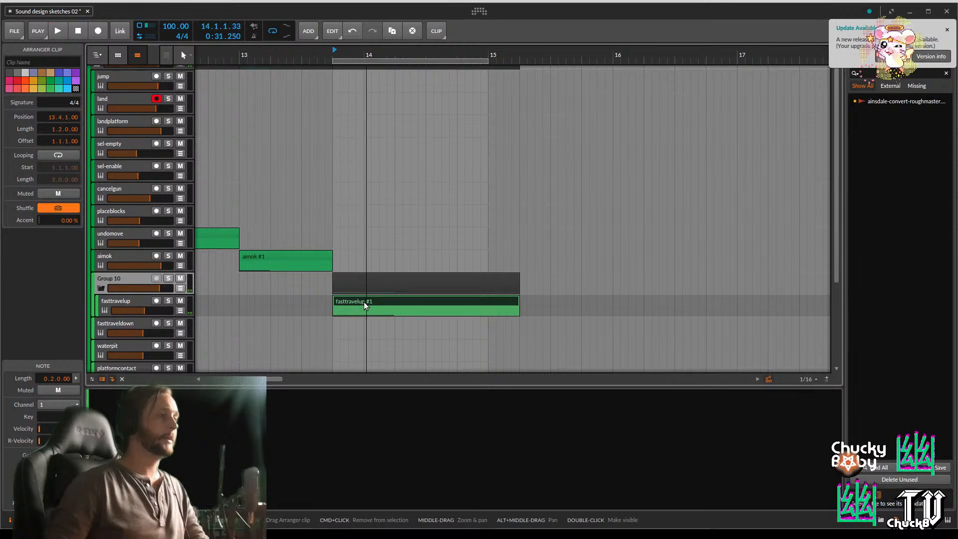
left_click(137, 300)
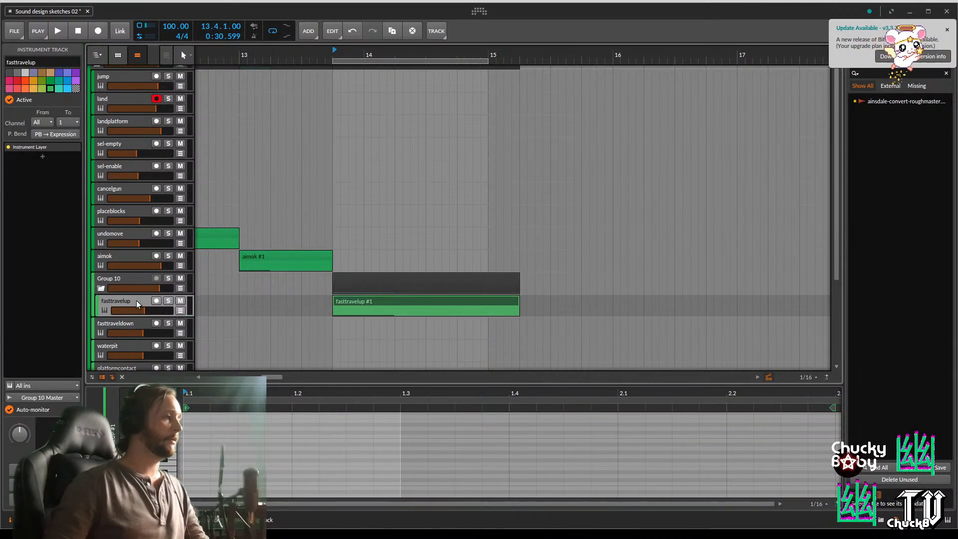
Shorten the first rise of fasttravelup's 4-Stage modulator to 0.84 and play the sound back
double_click(136, 300)
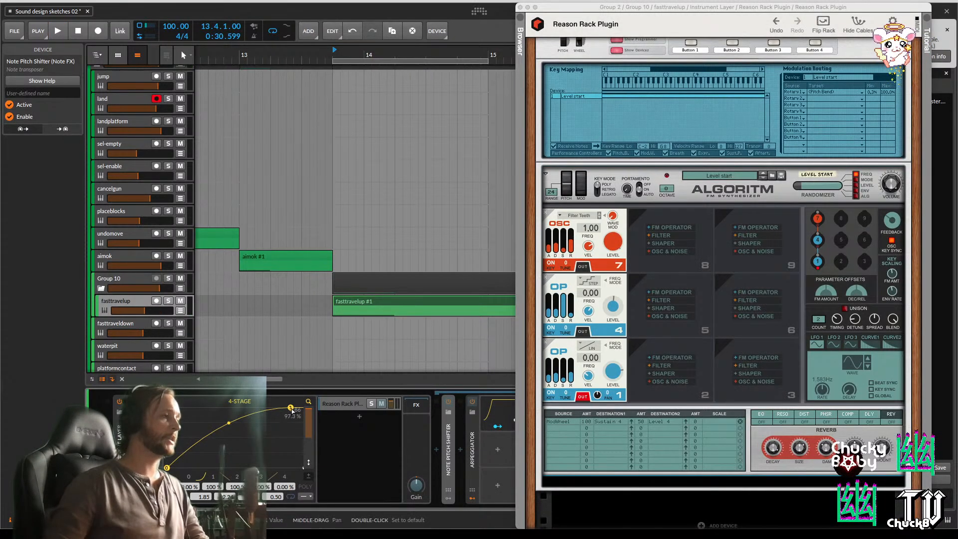
left_click_drag(292, 408, 222, 405)
key("space")
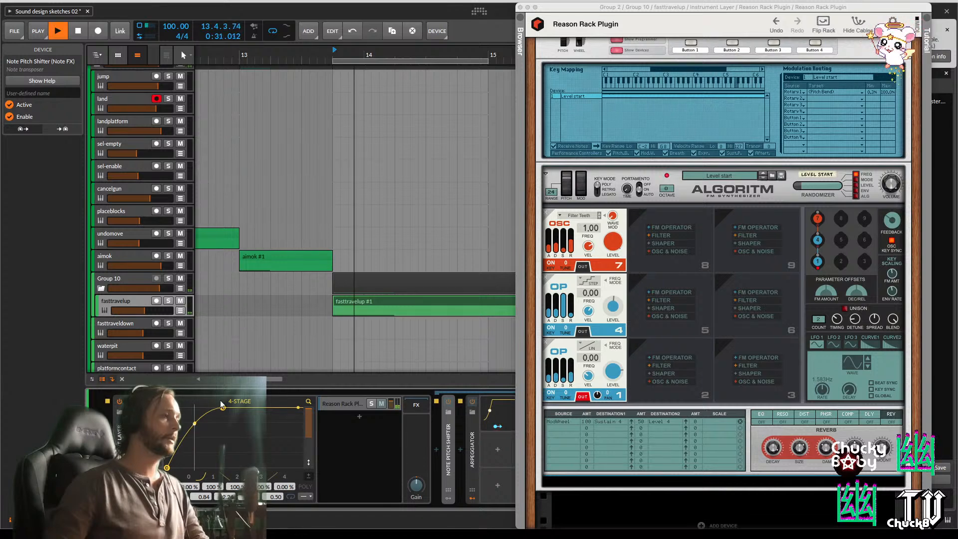
key("space")
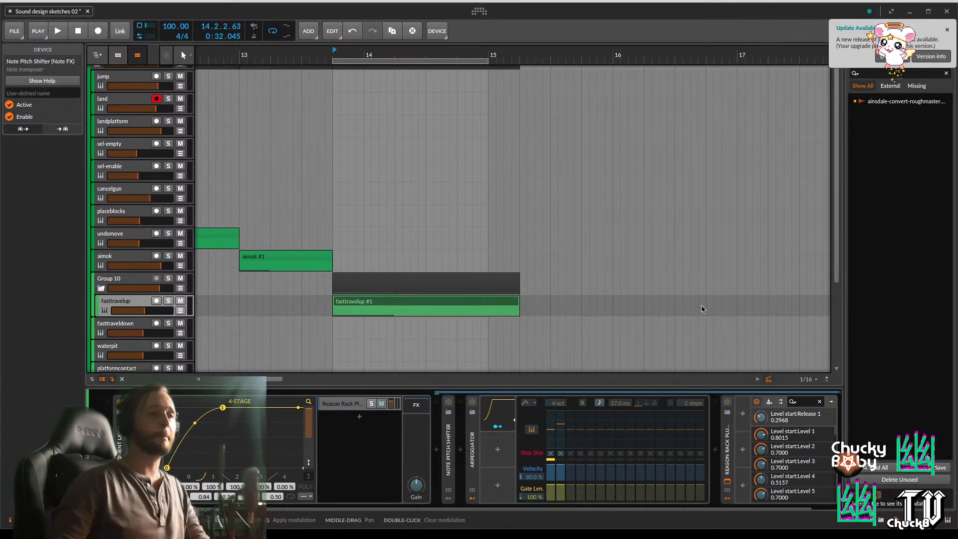
Switch to the fast travel animation GIF in Chrome, shrink its window to fit beside the arrangement, and decline caret browsing
left_click(654, 319)
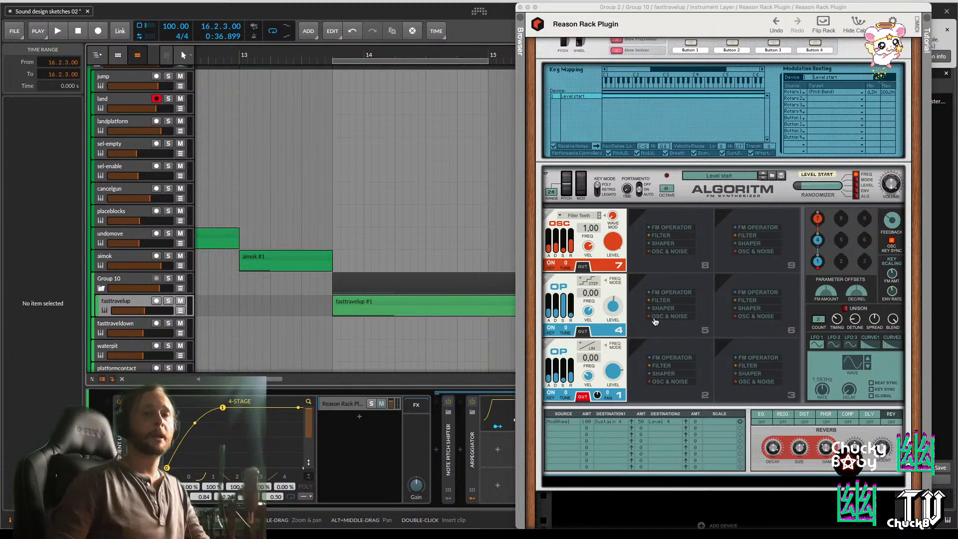
key("alt+Tab")
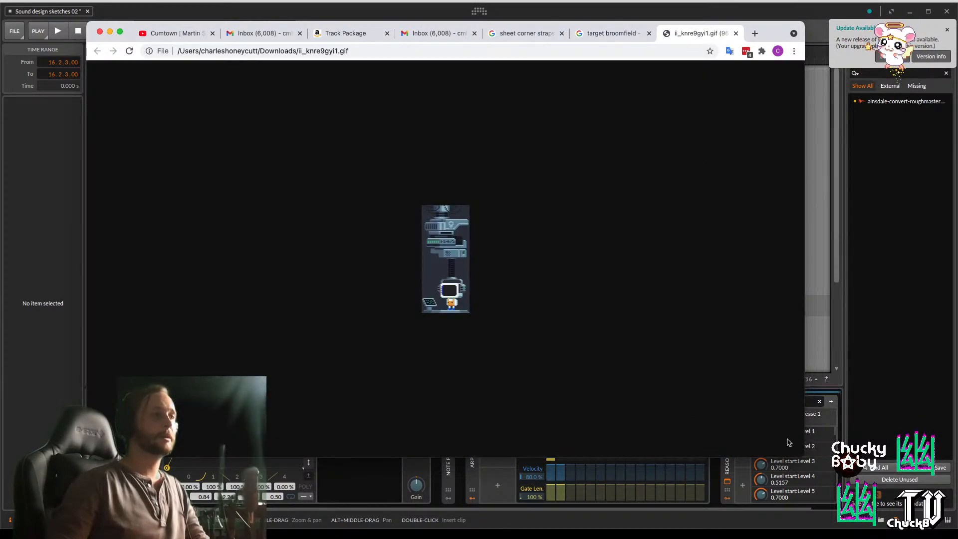
left_click_drag(801, 451, 335, 207)
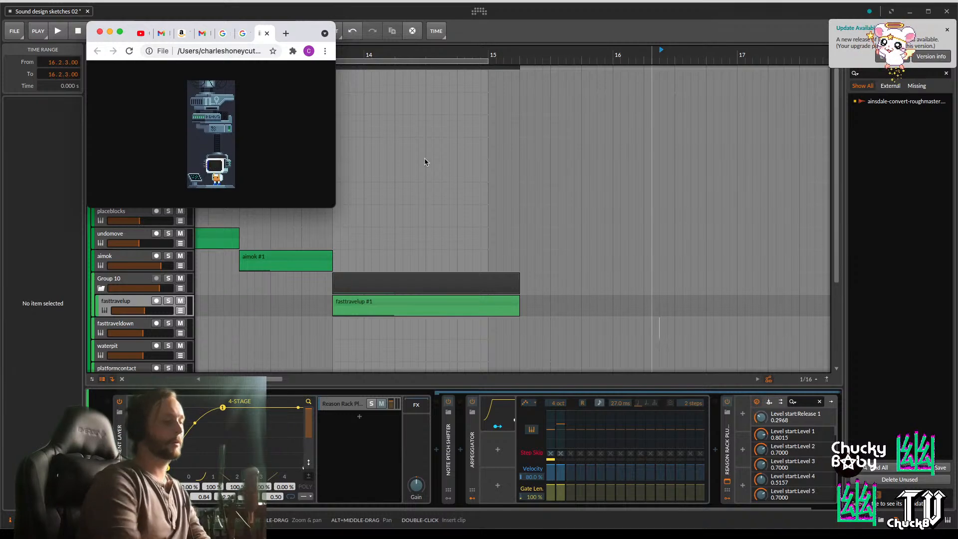
key("F7")
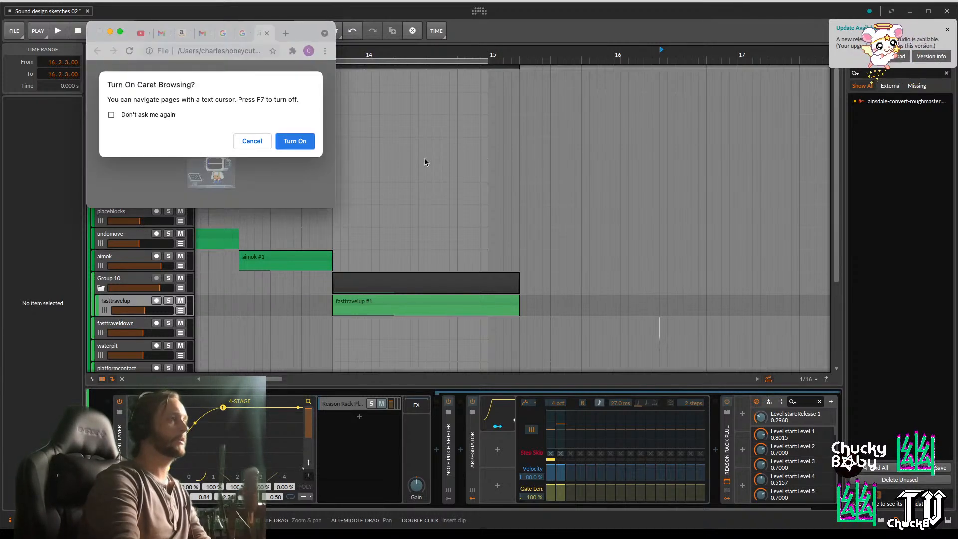
left_click(248, 140)
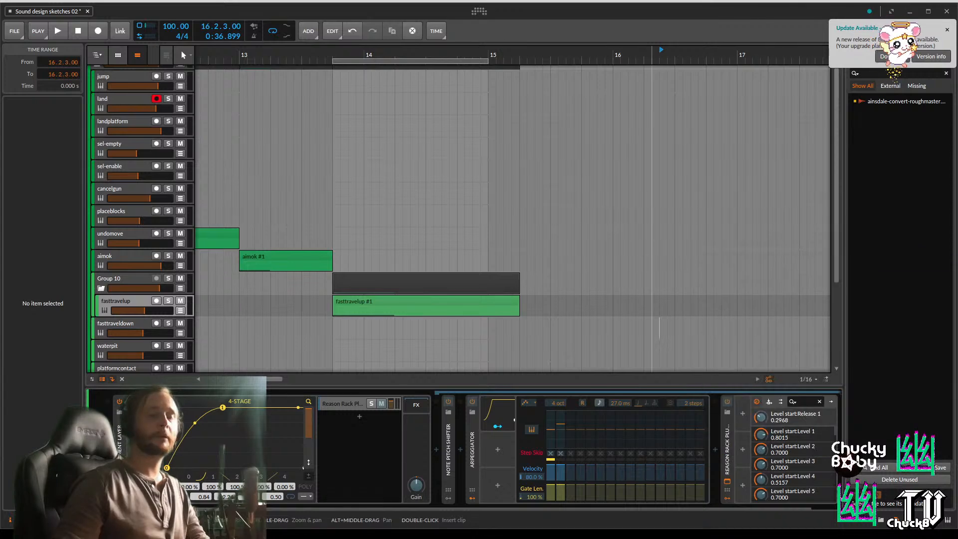
Add a new instrument track below fasttravelup inside Group 10 and dismiss the update notification
left_click(270, 280)
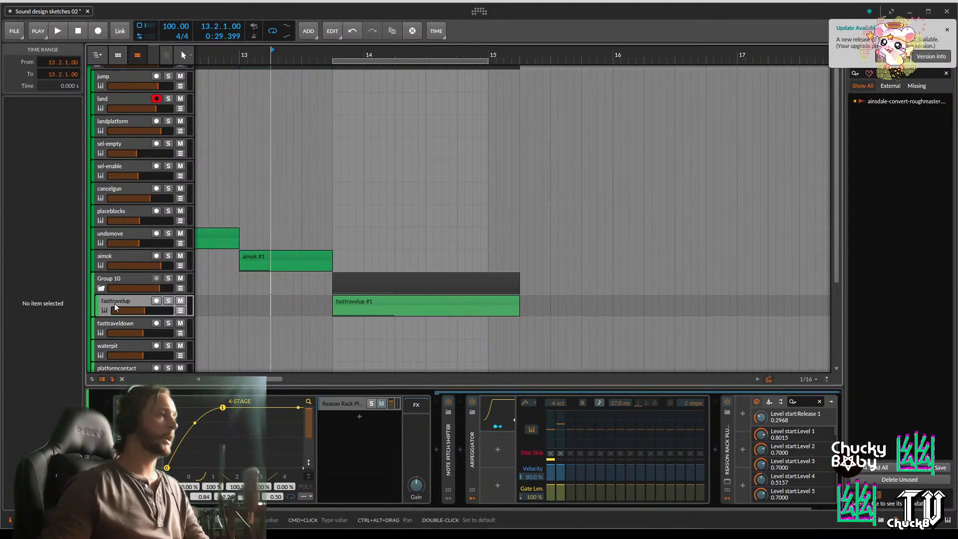
left_click(119, 300)
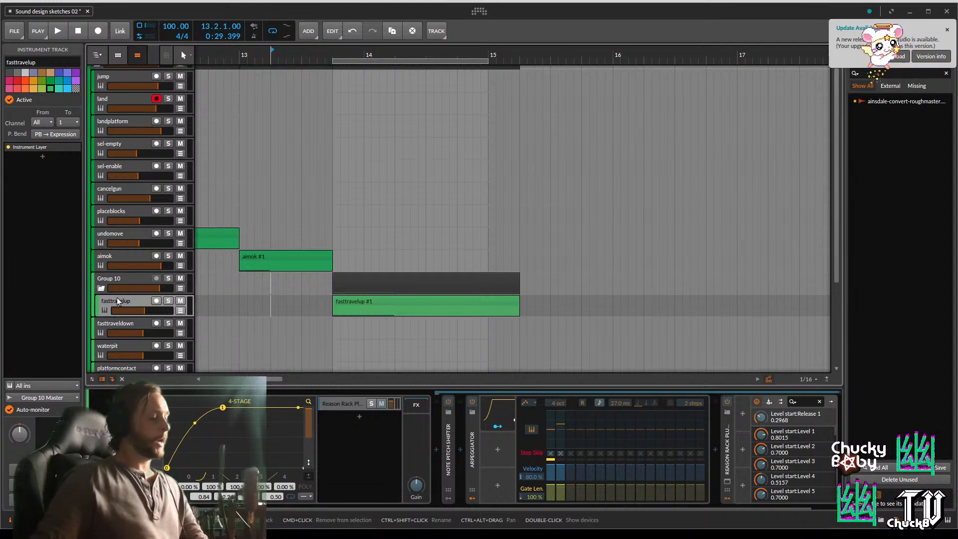
key("ctrl+t")
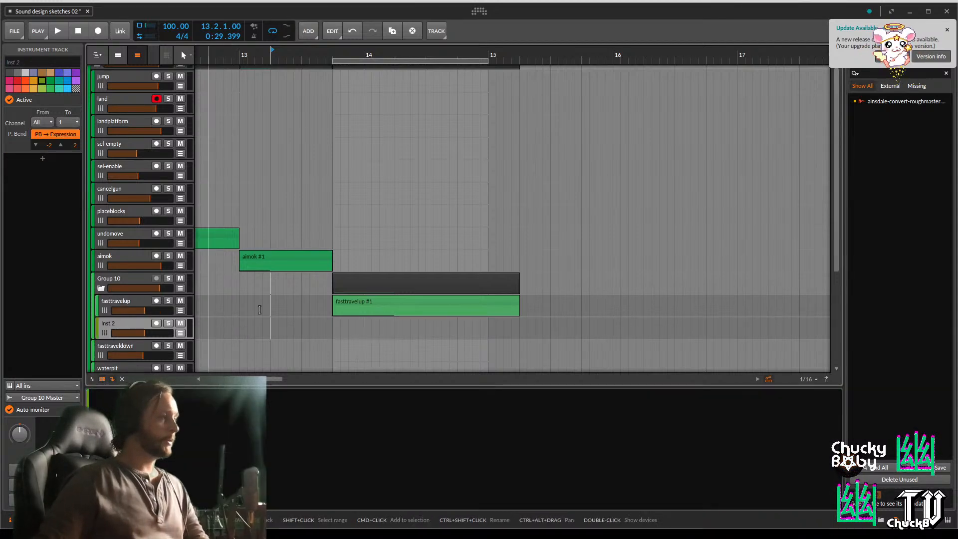
left_click(947, 30)
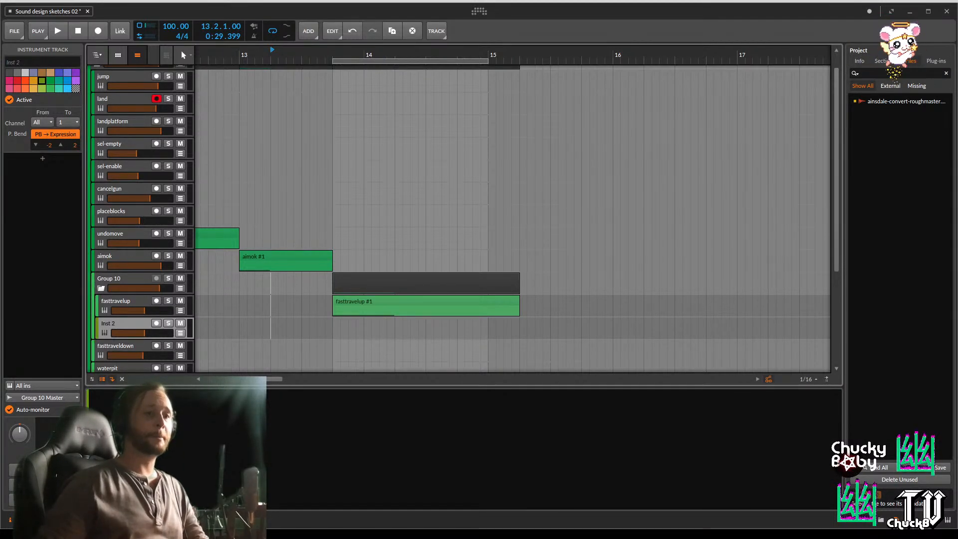
Search the samples for "noise", load Noise Bitkits 08.wav onto the new track, and trim its play end to 48.6 ms
left_click(880, 520)
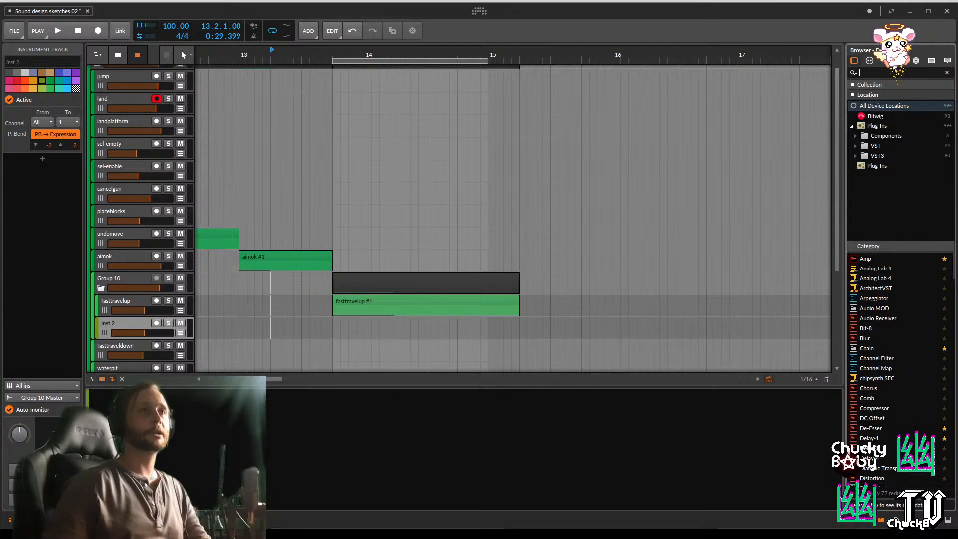
left_click(873, 60)
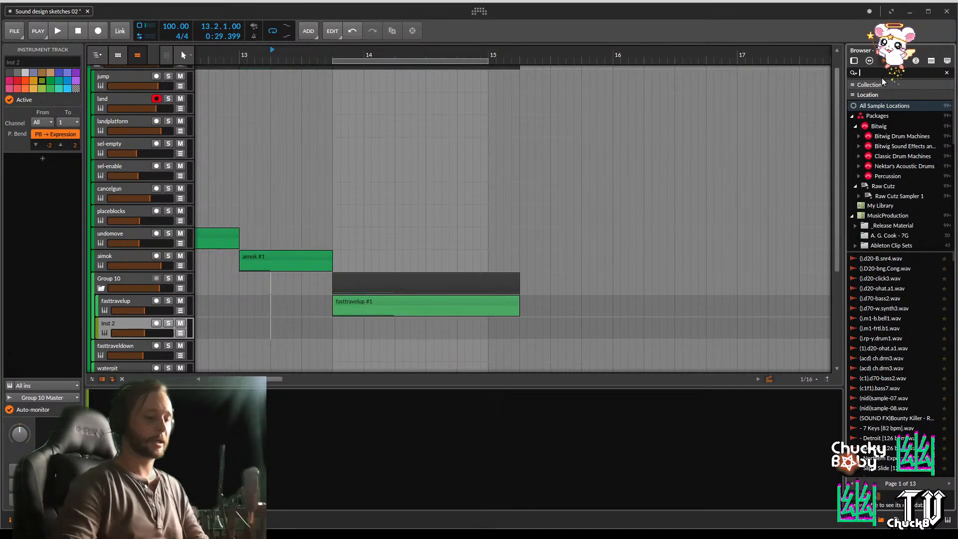
type("noise")
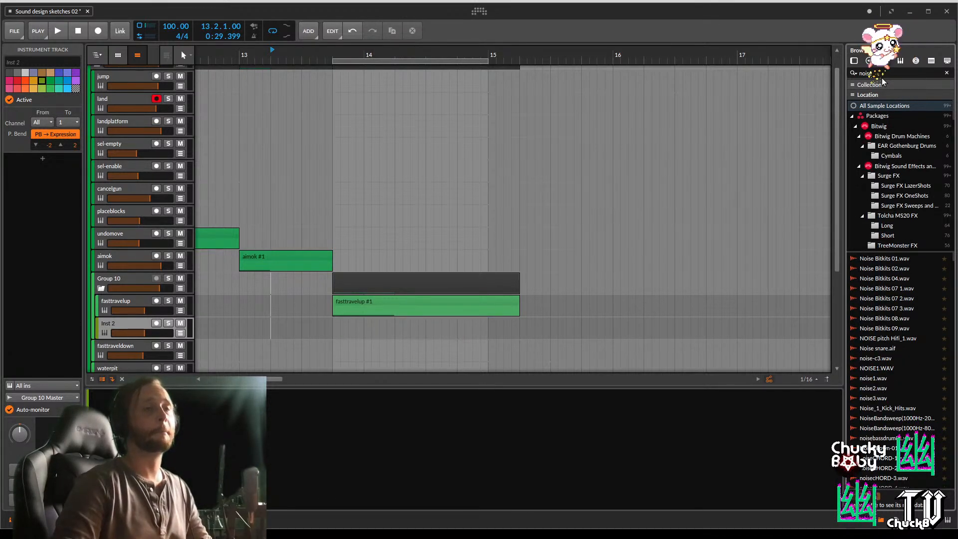
left_click(882, 319)
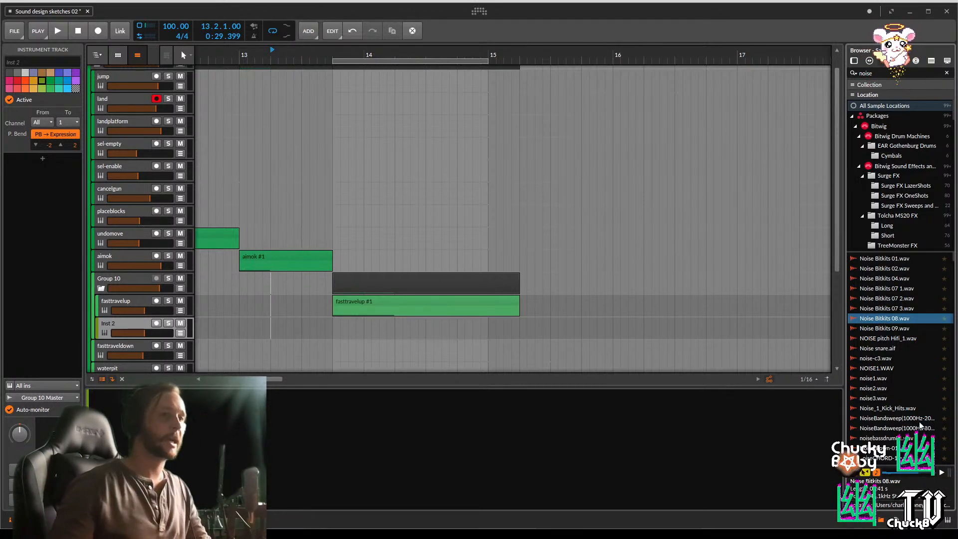
left_click_drag(896, 320, 129, 327)
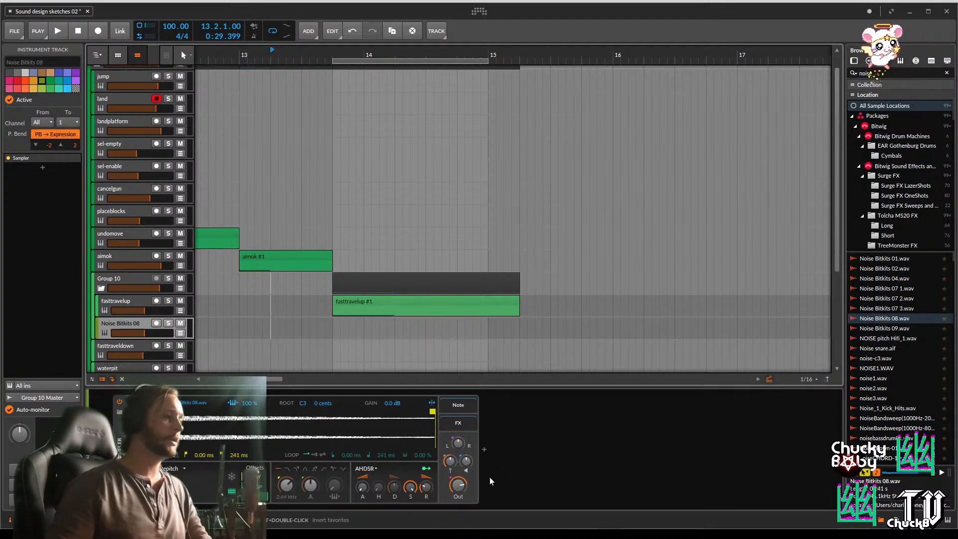
left_click_drag(432, 412, 211, 412)
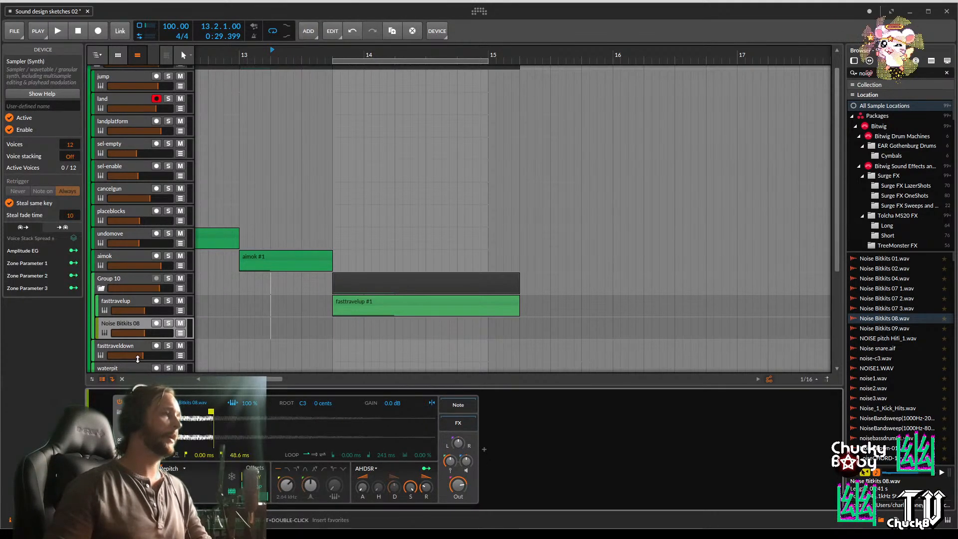
Arm the noise track for recording and insert a clip of length 0.0.3.00 on it at 13.4.1.00
left_click(156, 323)
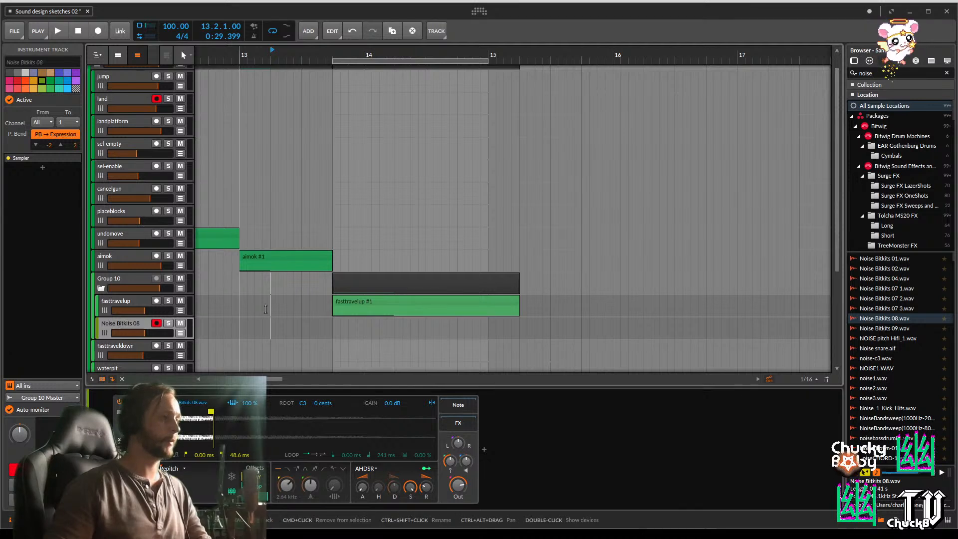
left_click(335, 338)
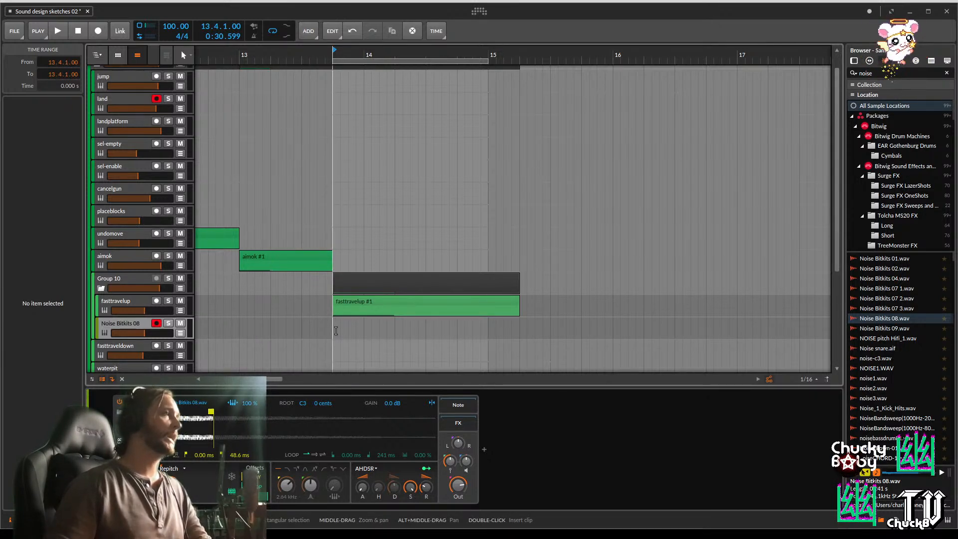
left_click(395, 325)
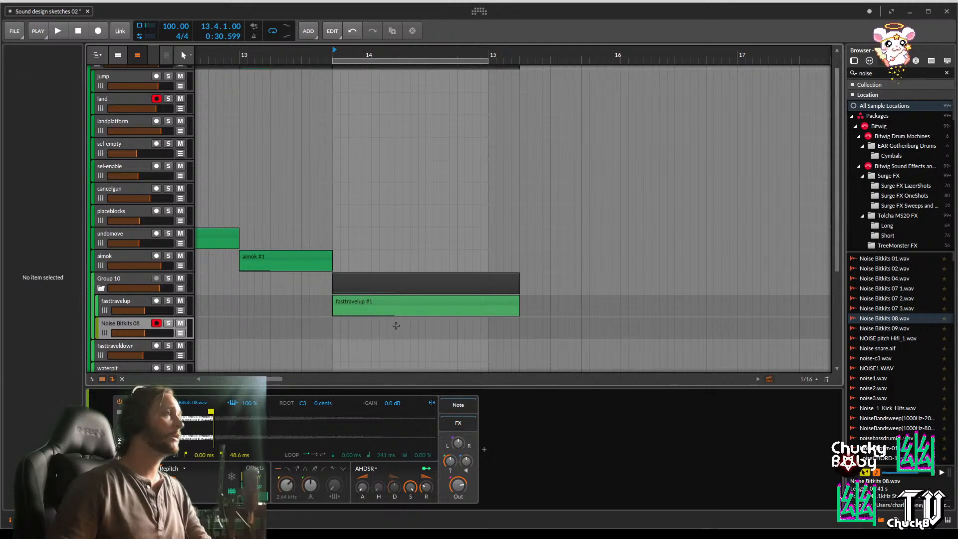
left_click(386, 324)
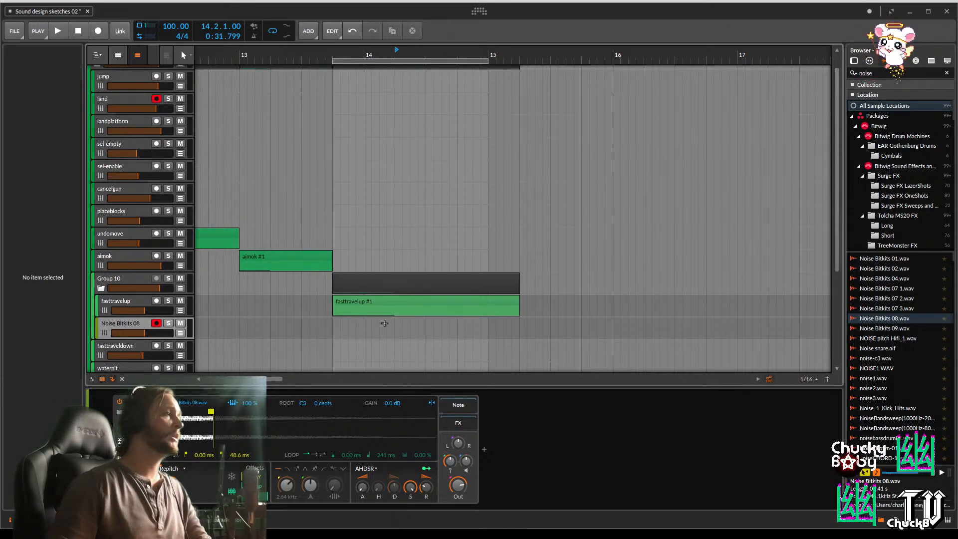
left_click(357, 327)
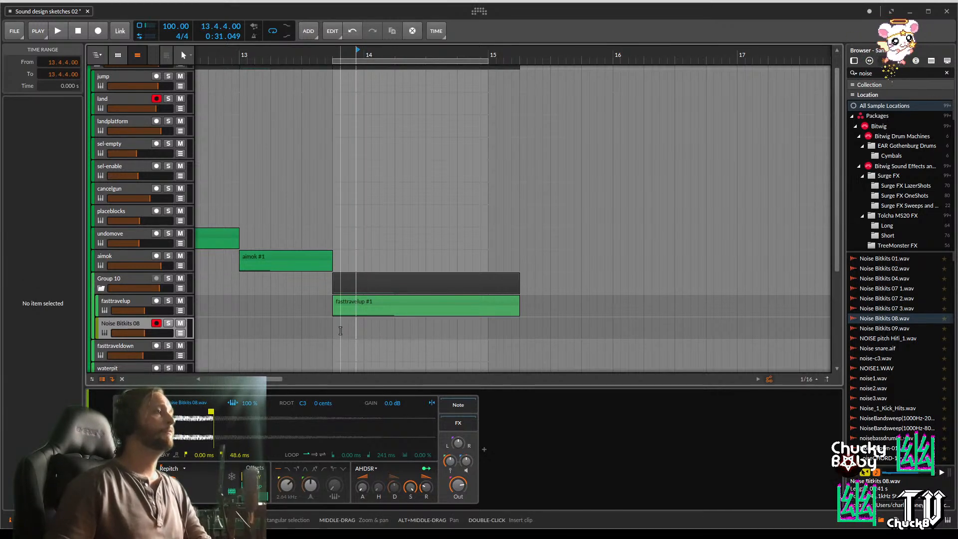
left_click_drag(333, 328, 356, 328)
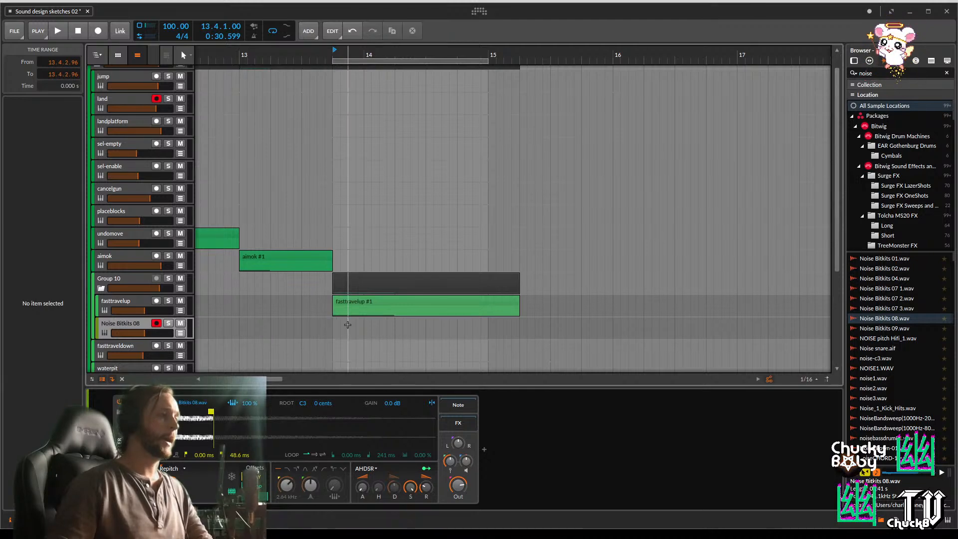
double_click(345, 326)
Move the fasttravelup clip to start at 14.1.4.00 and select the short clip on the noise track
left_click_drag(242, 318, 417, 315)
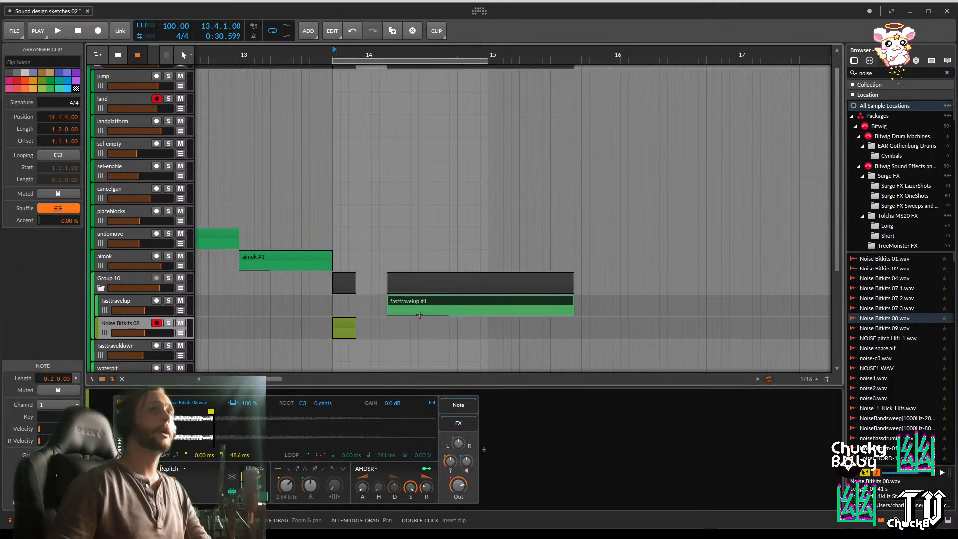
left_click(347, 325)
left_click(346, 325)
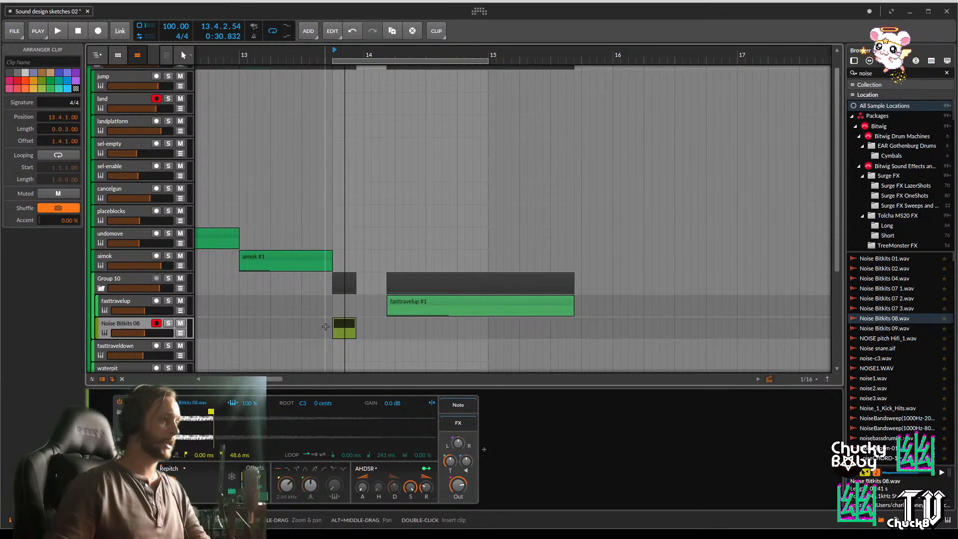
Open the noise clip in the note editor and draw a C3 note of length 0.0.1.00 at 1.1.1.00
double_click(338, 323)
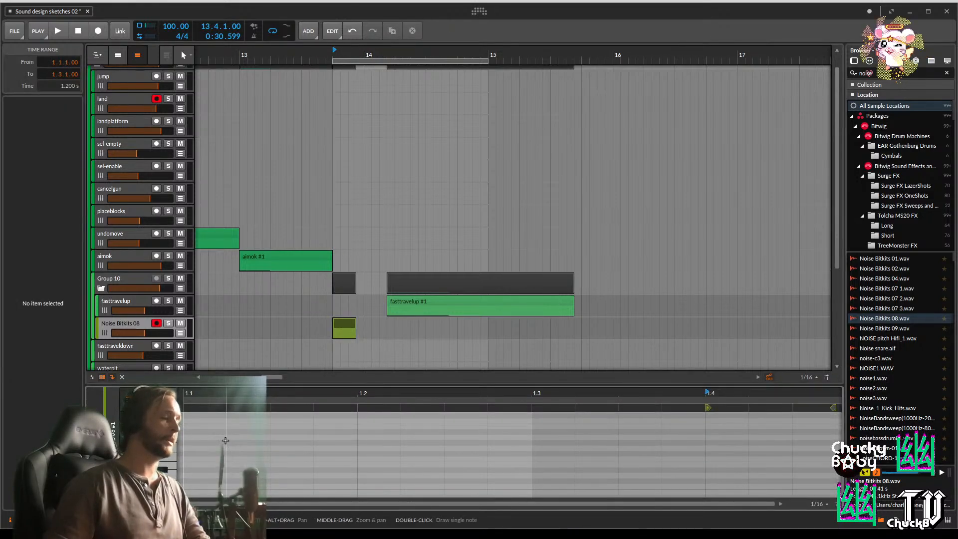
scroll(230, 444, "down", 1)
scroll(230, 443, "down", 2)
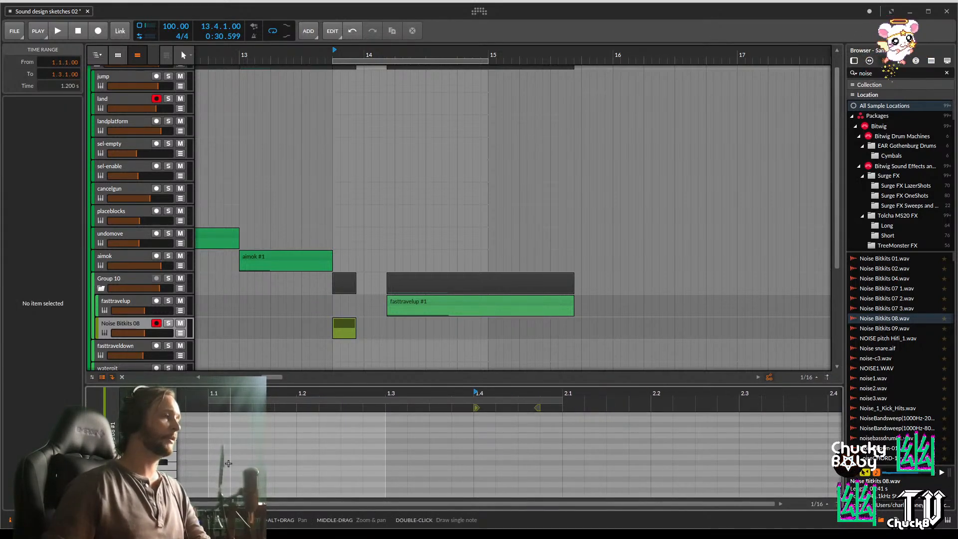
double_click(225, 418)
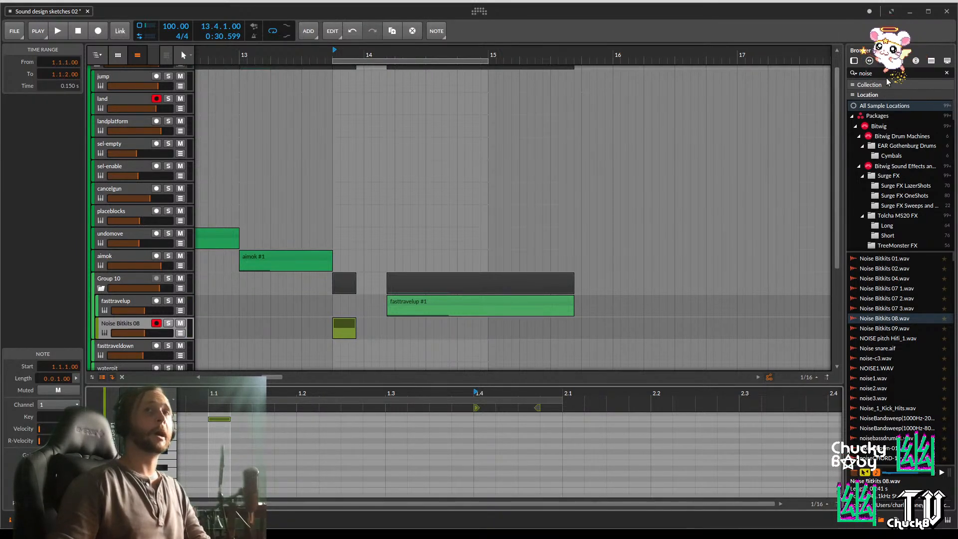
Search the samples for "pink" and replace the noise track's sample with NoisePink-01.wav
left_click_drag(886, 74, 615, 19)
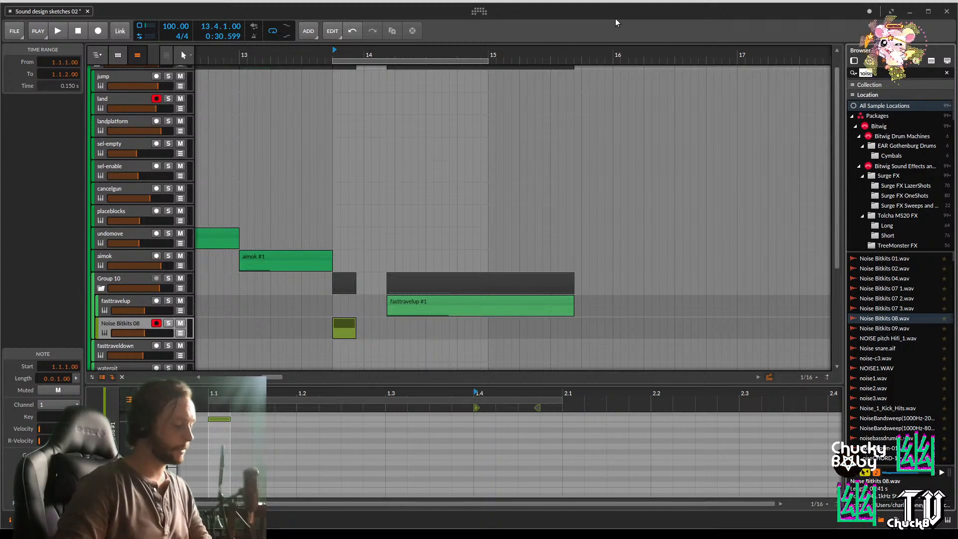
type("p")
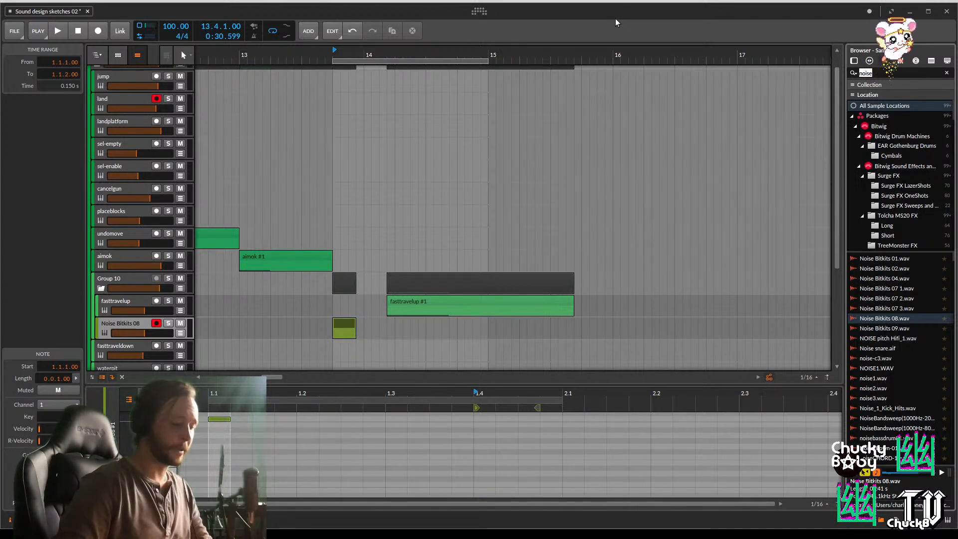
type("ink")
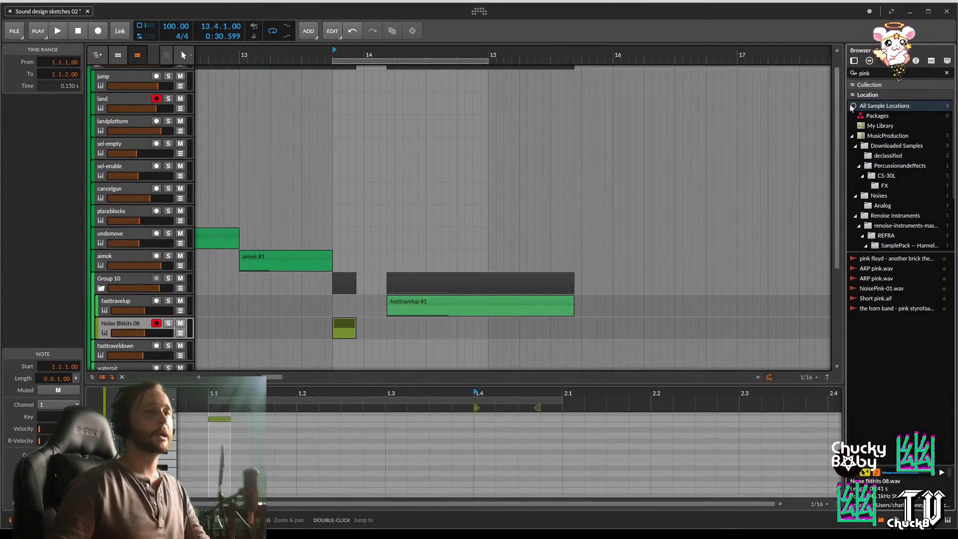
left_click_drag(891, 289, 119, 319)
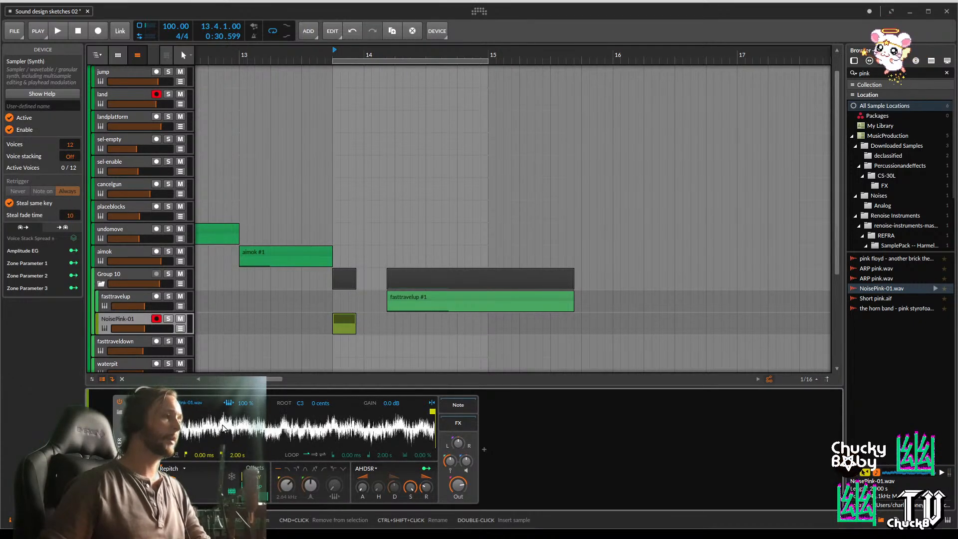
Reopen the noise track's clip in the note editor and play the arrangement from 13.4.1.00
double_click(349, 325)
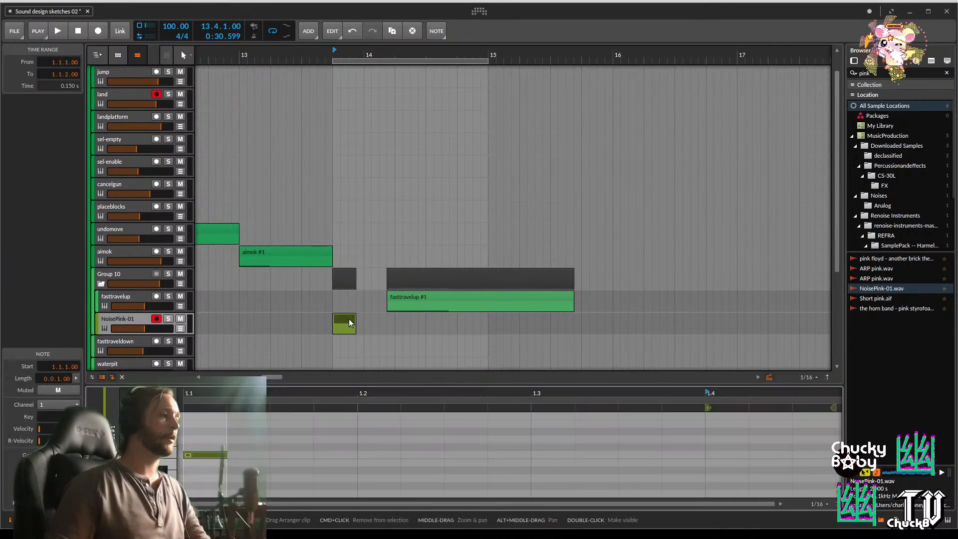
key("space")
key("space")
key("space")
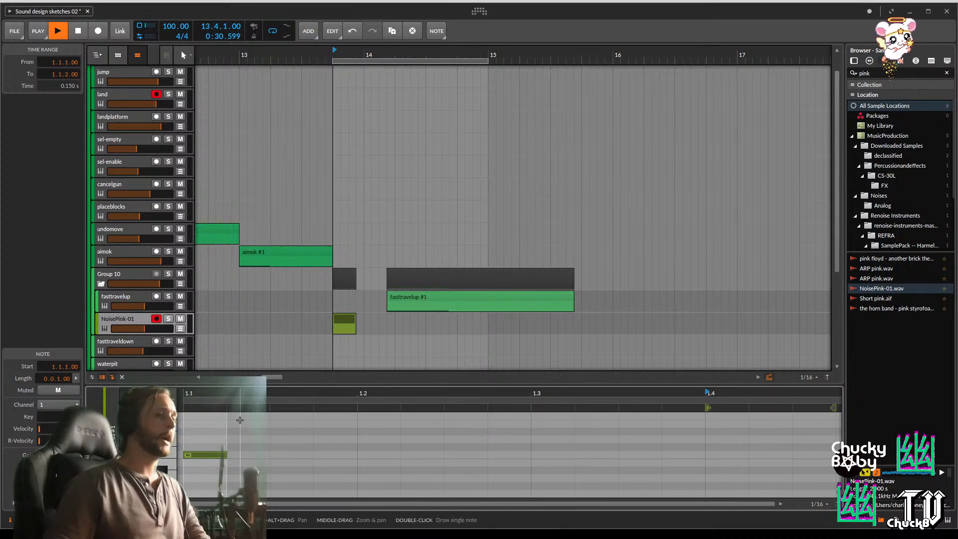
Stop playback and move the noise clip's C3 note to 1.4.1.00
key("space")
left_click_drag(213, 393, 213, 425)
key("space")
key("space")
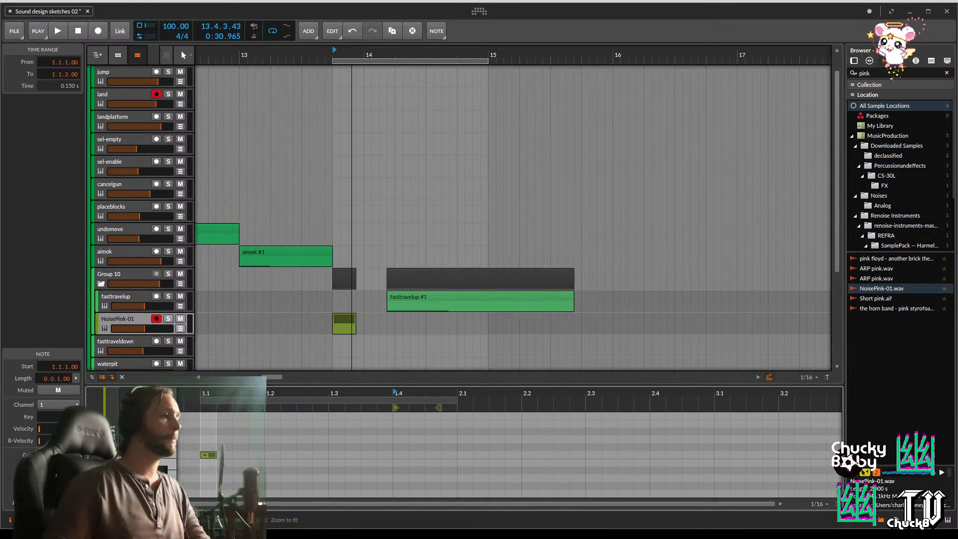
left_click_drag(209, 456, 403, 456)
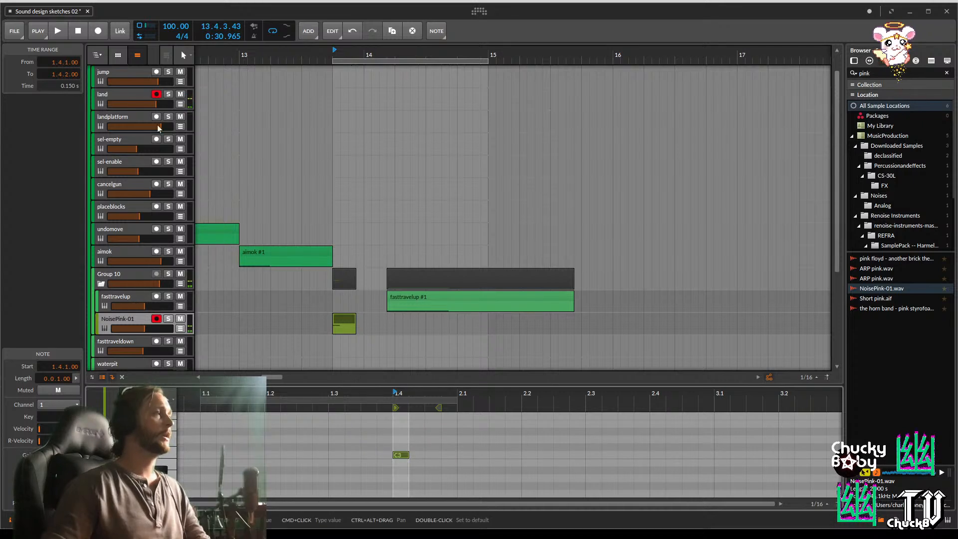
Disarm the land track and show the NoisePink-01 track's Sampler device
left_click(156, 96)
scroll(171, 213, "up", 1)
scroll(170, 210, "down", 3)
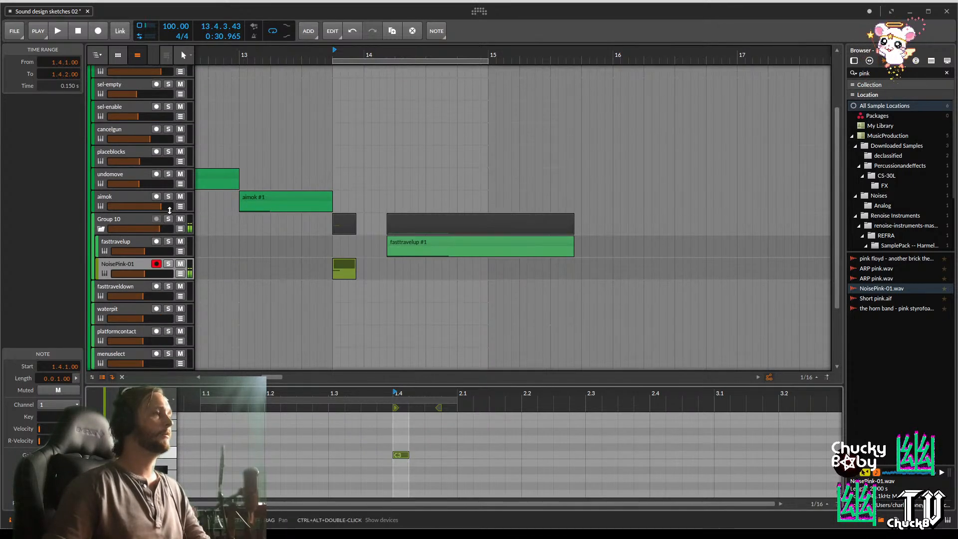
double_click(126, 266)
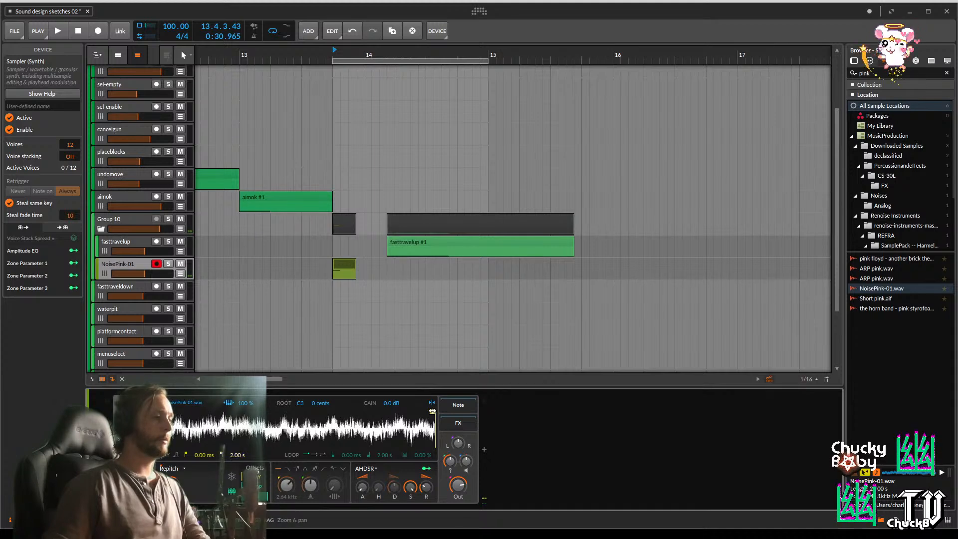
Enable looping for the pink noise sample, with the play end at 47.4 ms and the loop end at 49.4 ms
left_click_drag(434, 416, 175, 416)
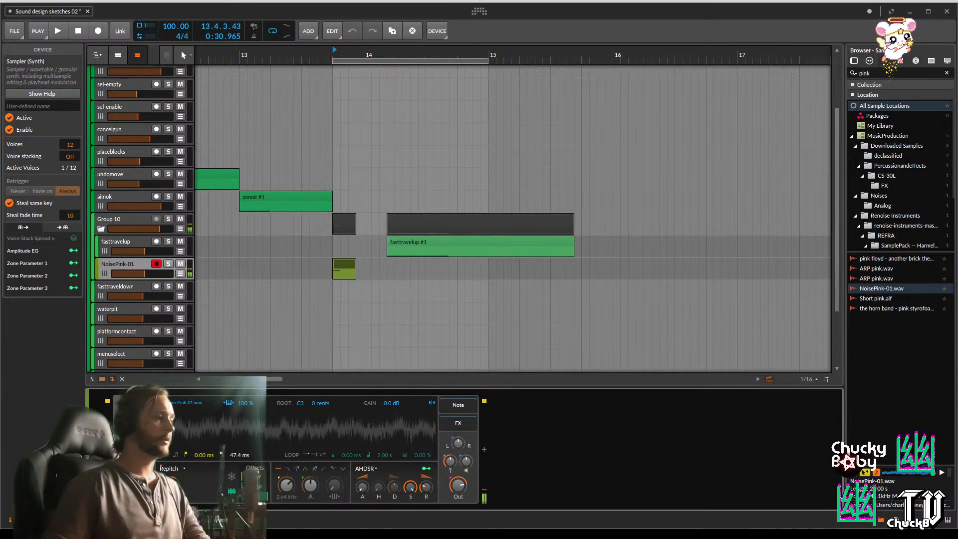
left_click(317, 455)
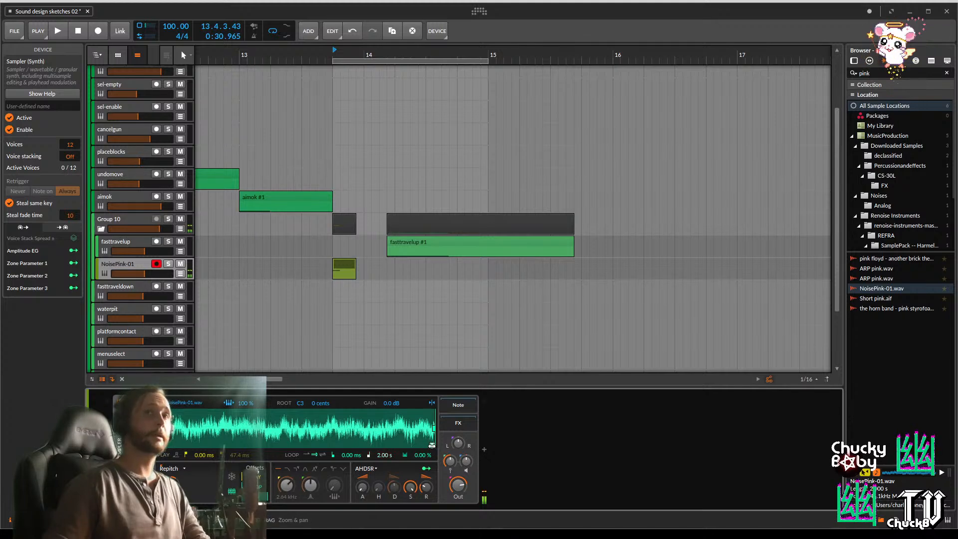
mouse_move(428, 445)
left_mouse_down()
mouse_move(177, 445)
mouse_move(172, 466)
left_mouse_up()
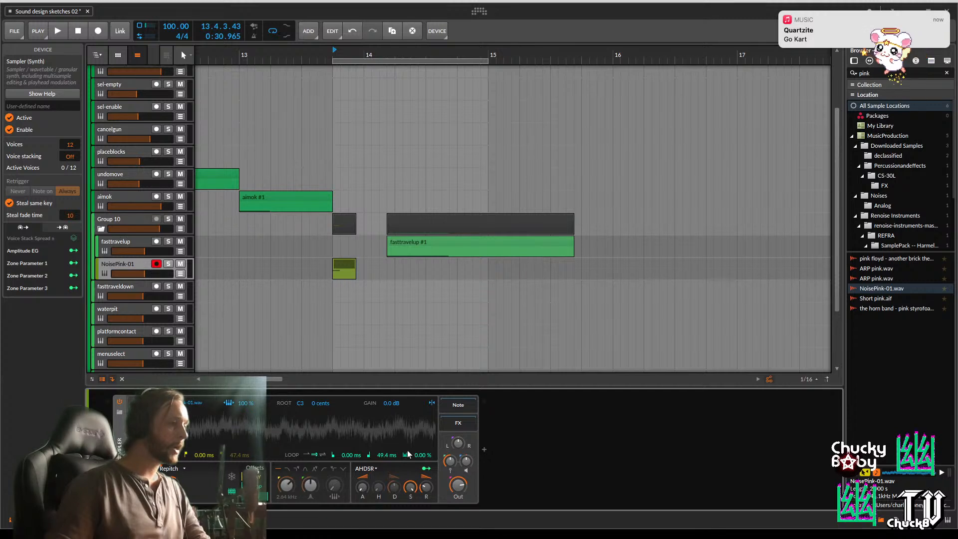
Try a 100% loop crossfade, reset it to 0%, and set the sample's play range from 0.11 ms to 25.3 ms
left_click_drag(422, 454, 423, 379)
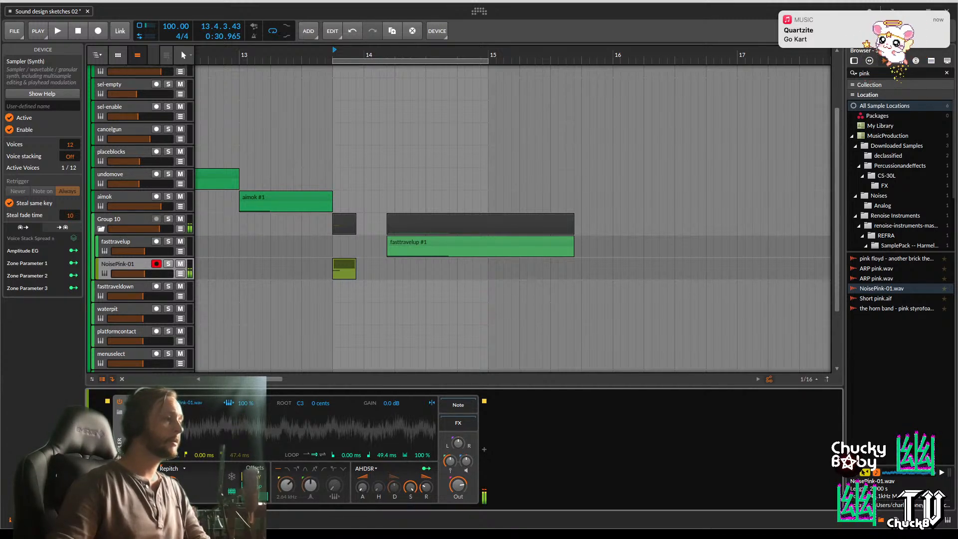
left_click_drag(422, 455, 422, 524)
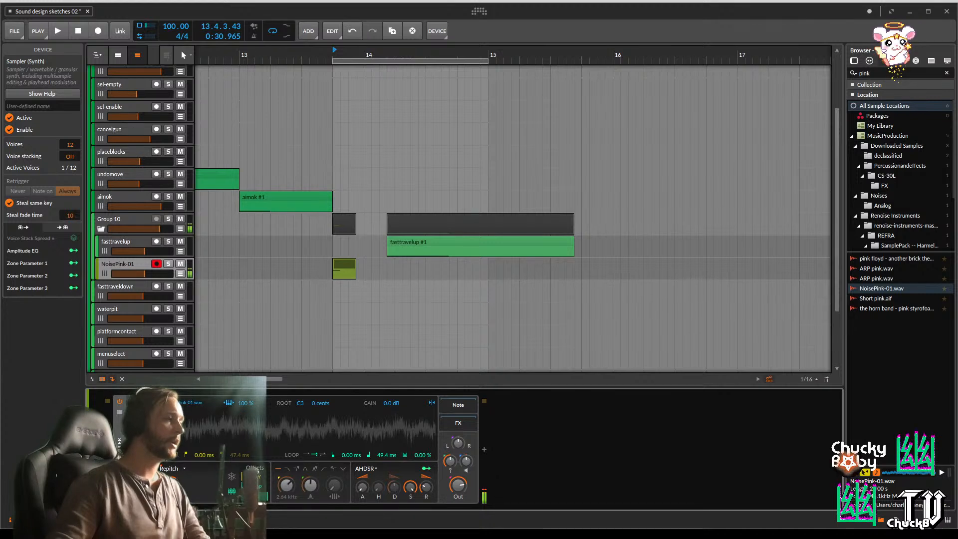
left_click_drag(127, 428, 190, 429)
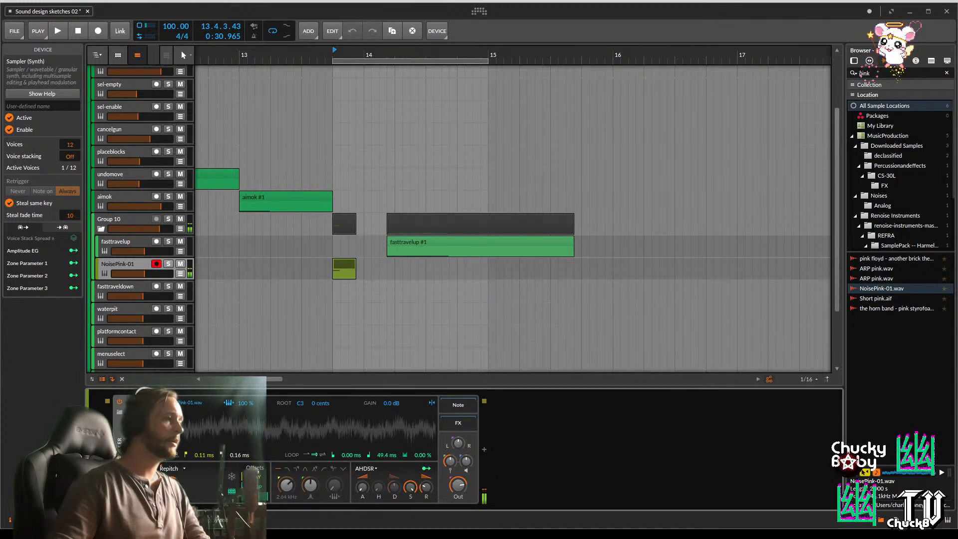
mouse_move(127, 429)
left_mouse_down()
mouse_move(170, 429)
mouse_move(143, 426)
left_mouse_up()
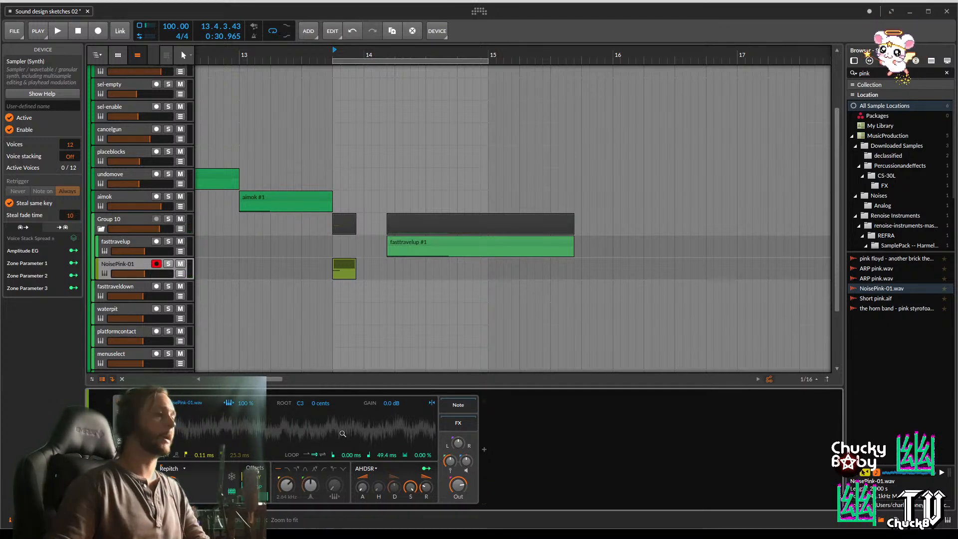
Set the sample's loop crossfade to 98.5% and its loop region from 321 ms to 381 ms
left_click_drag(423, 457, 423, 458)
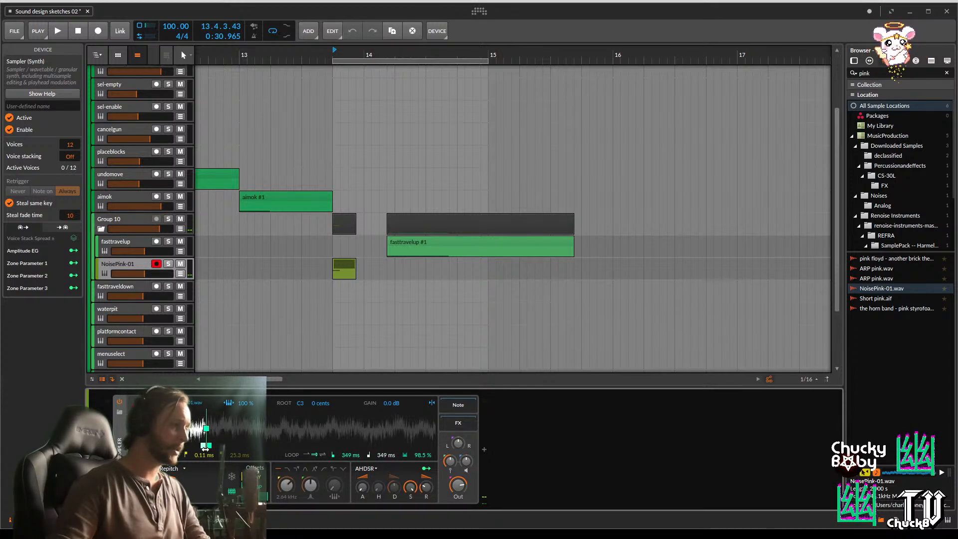
left_click_drag(201, 446, 199, 448)
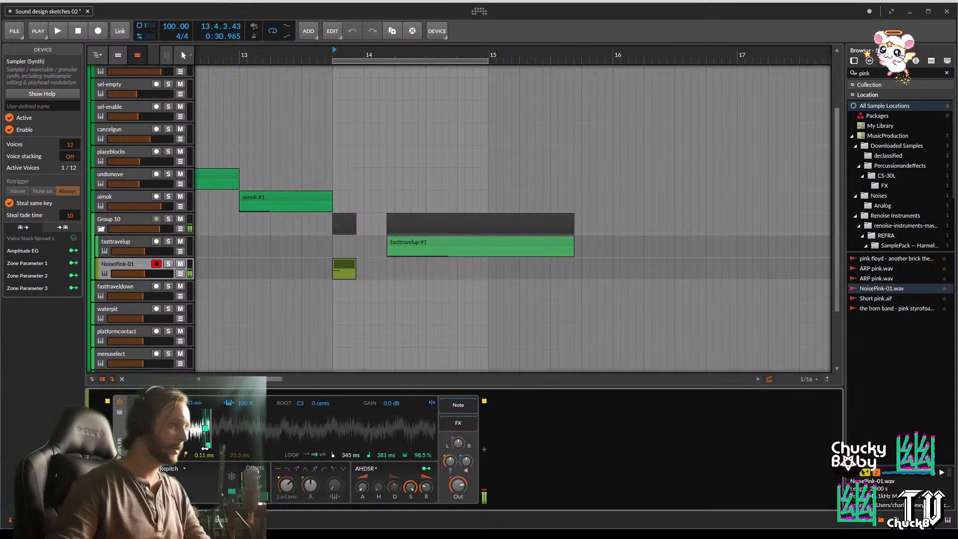
left_click_drag(208, 445, 209, 444)
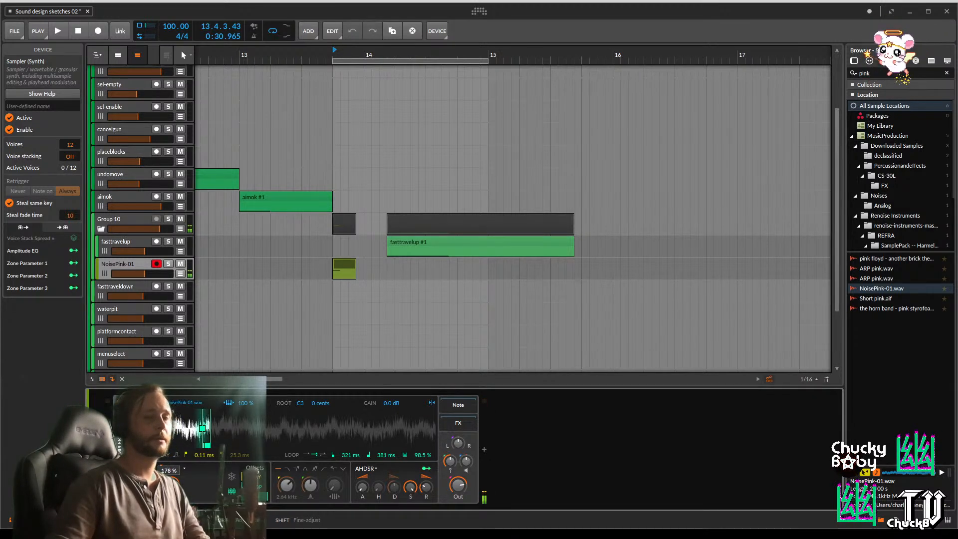
Adjust the Sampler's playback speed while comparing the sound with the fast travel animation in the browser, moving the release notes window aside
left_click_drag(169, 484, 169, 482)
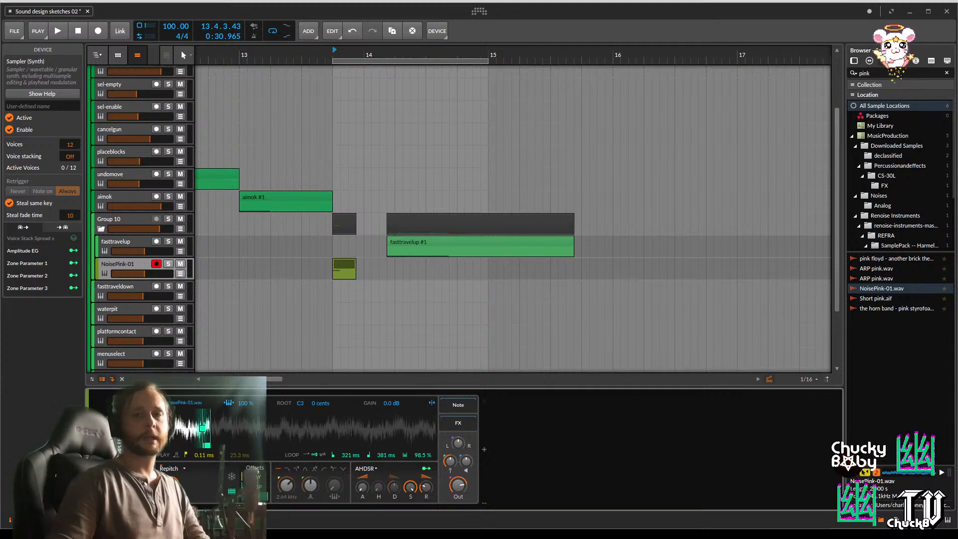
key("super+Tab")
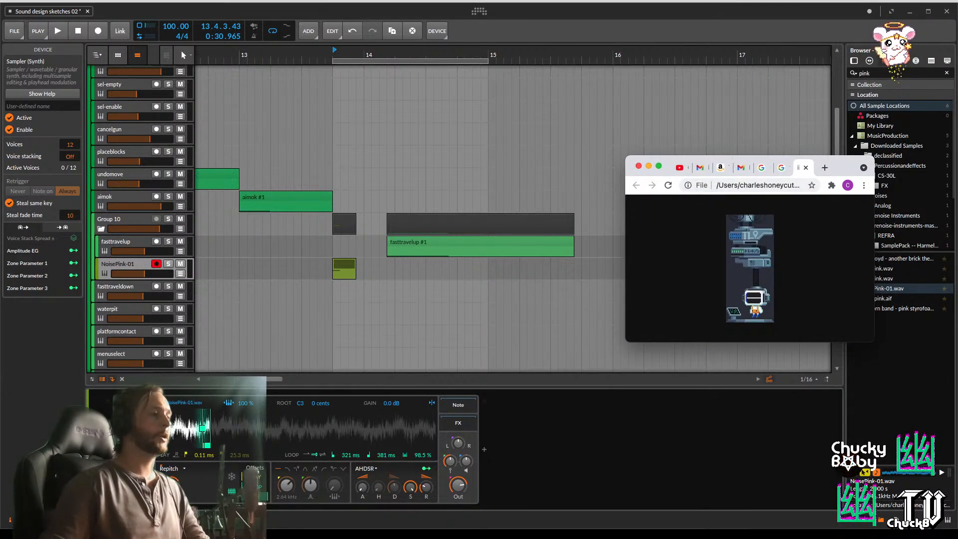
mouse_move(169, 485)
left_mouse_down()
mouse_move(169, 474)
mouse_move(169, 489)
left_mouse_up()
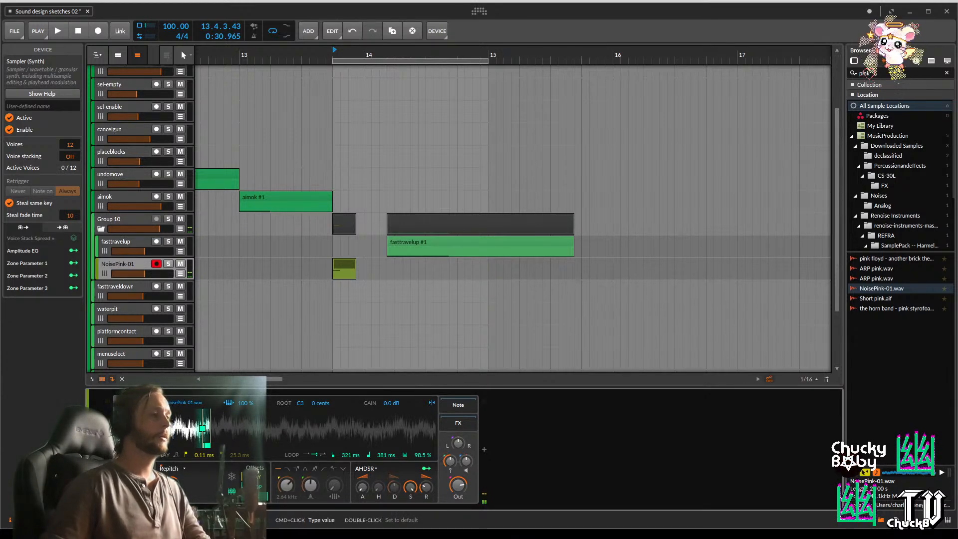
key("super+Tab")
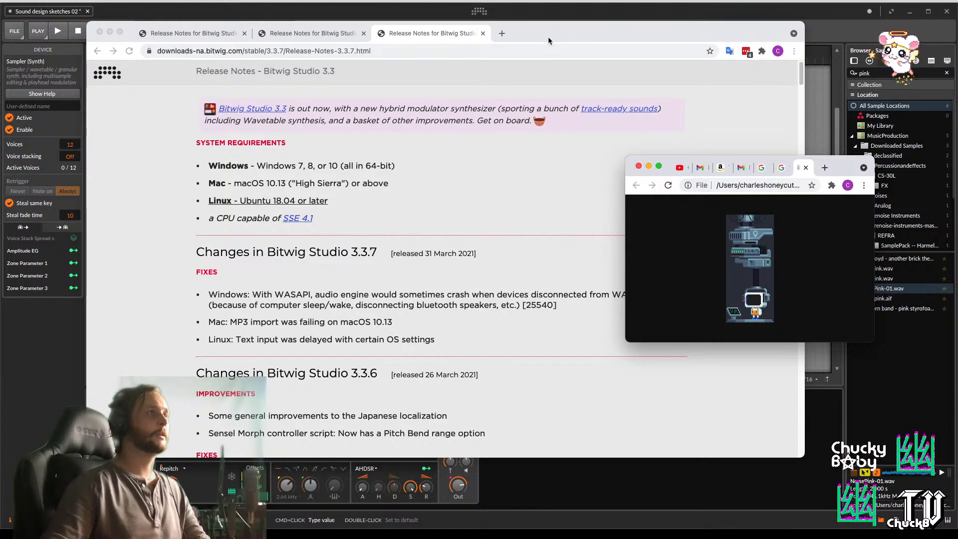
left_click_drag(547, 39, 800, 528)
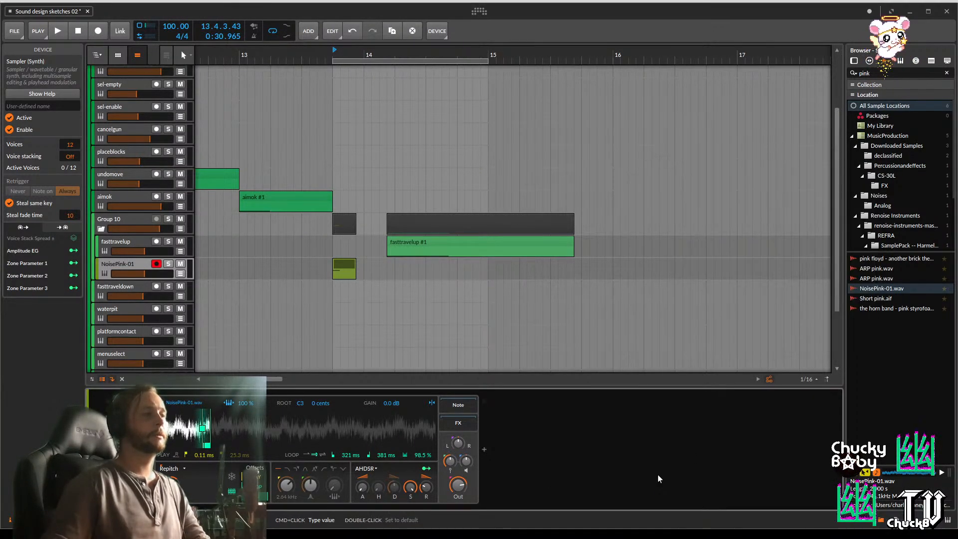
left_click(659, 477)
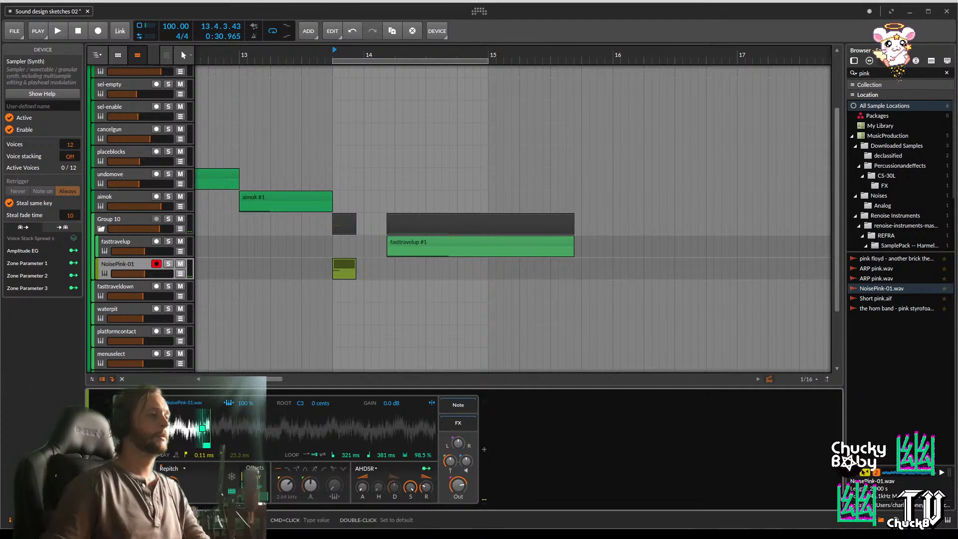
Move the sample's play range to 334–444 ms and fine-tune the Sampler's playback speed
left_click_drag(158, 423, 206, 424)
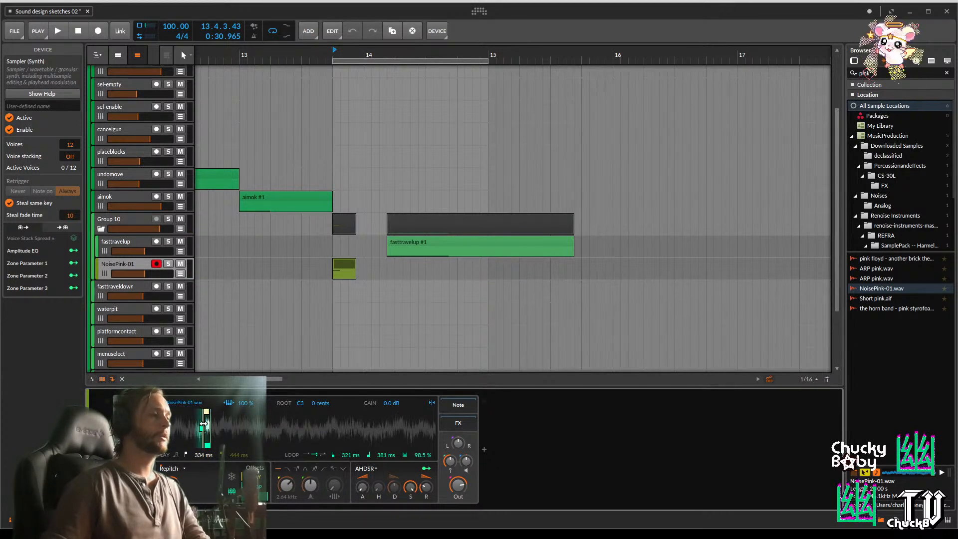
mouse_move(173, 477)
left_mouse_down()
mouse_move(173, 466)
mouse_move(173, 477)
left_mouse_up()
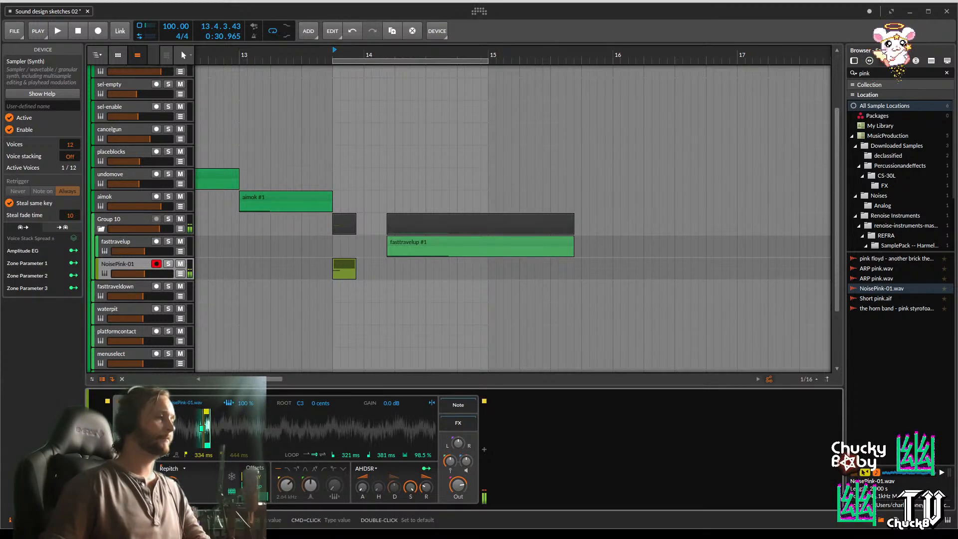
Add a 4-Stage modulator to the Sampler on the NoisePink-01 track and expand its envelope editor
left_click(119, 487)
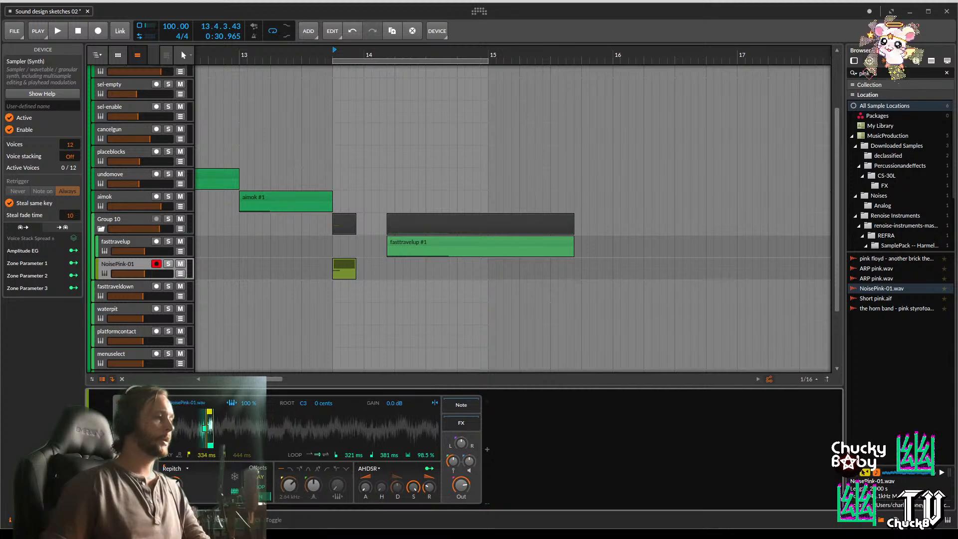
left_click(128, 449)
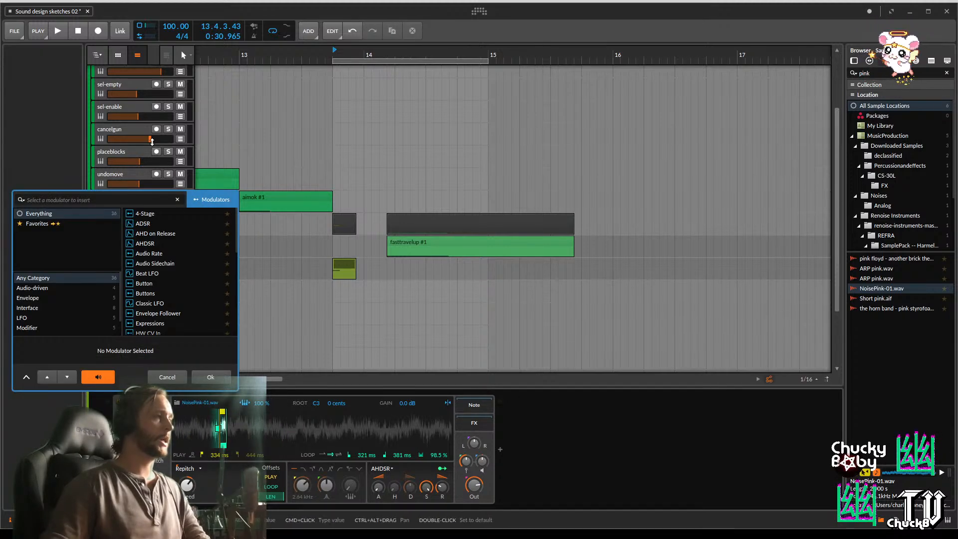
double_click(170, 212)
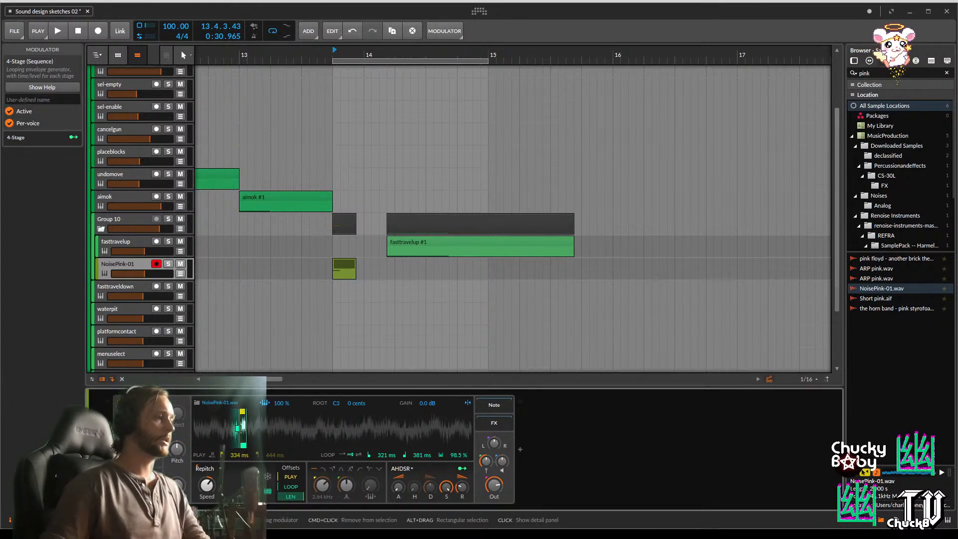
left_click(175, 430)
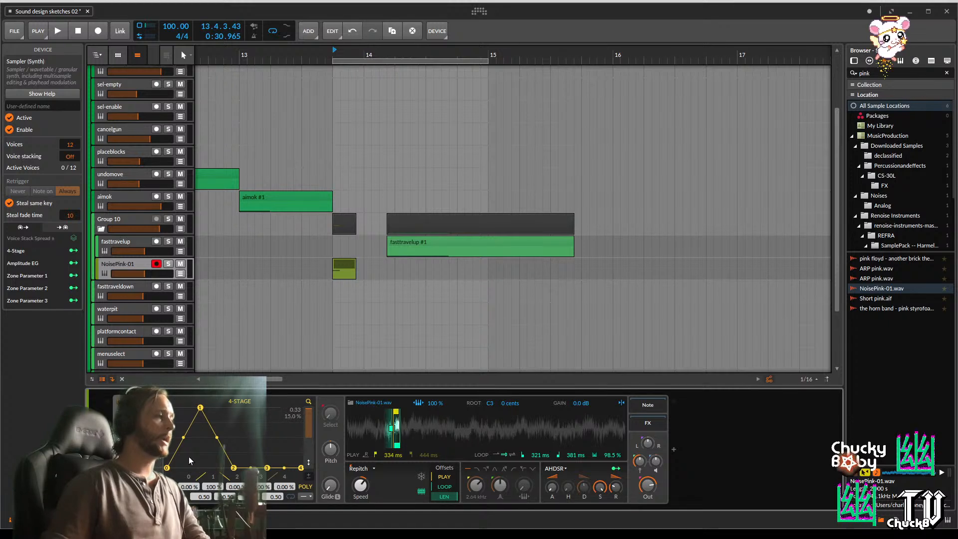
Try bending the first segment of the 4-Stage envelope, and reset the curve to straight
left_click_drag(186, 440, 185, 340)
left_click_drag(183, 452, 197, 331)
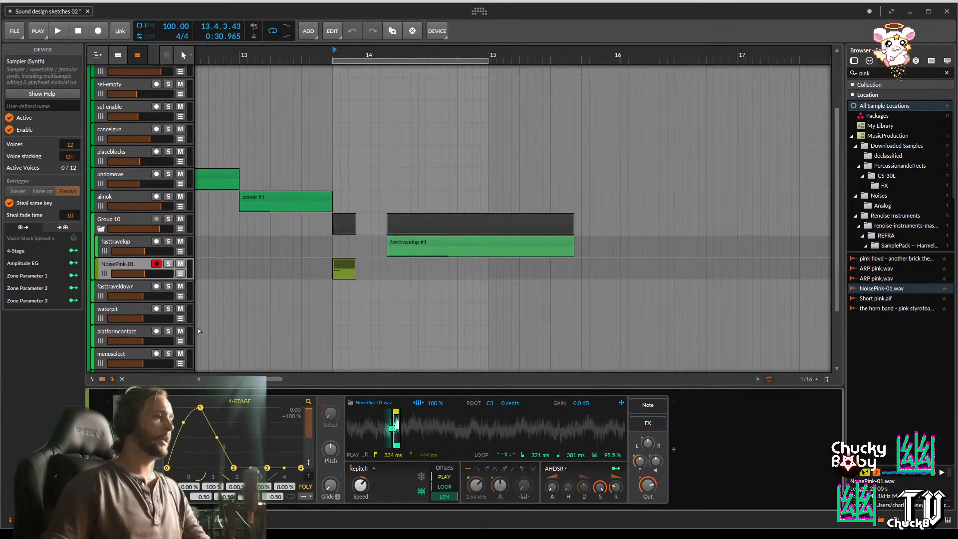
double_click(186, 426)
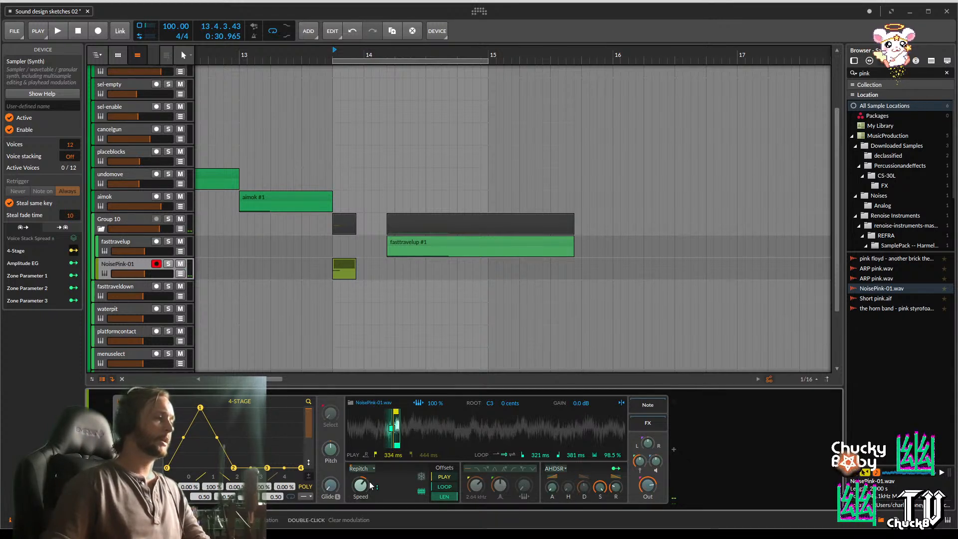
Modulate the Sampler's Speed from 4-Stage at -0.530 and adjust the AHDSR envelope times
left_click_drag(360, 485, 363, 491)
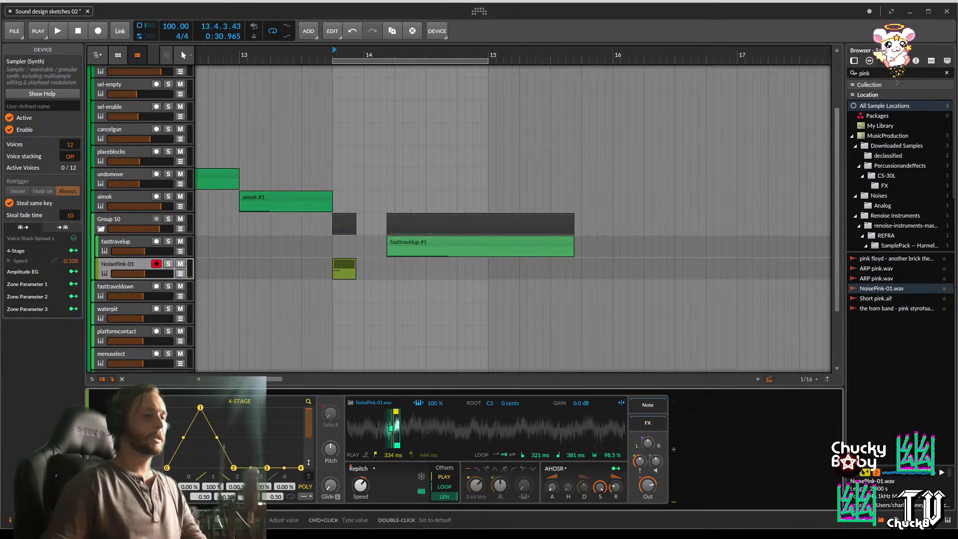
mouse_move(584, 486)
left_mouse_down()
mouse_move(568, 452)
mouse_move(585, 488)
mouse_move(568, 486)
left_mouse_up()
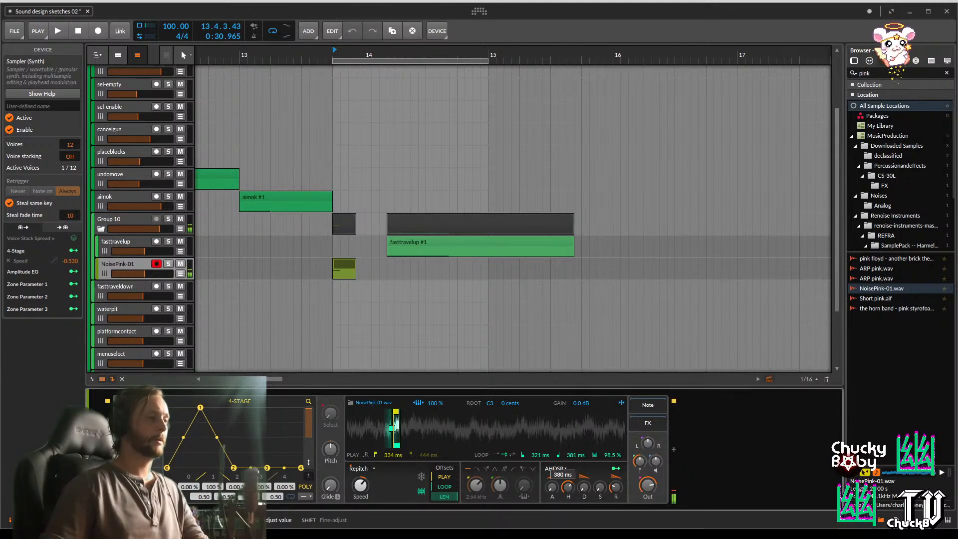
left_click_drag(568, 486, 568, 486)
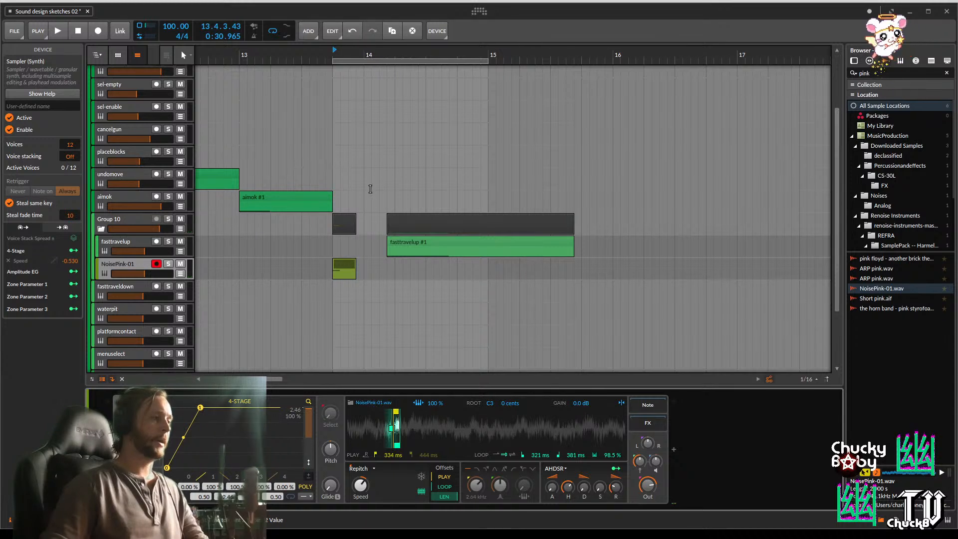
left_click_drag(568, 486, 568, 488)
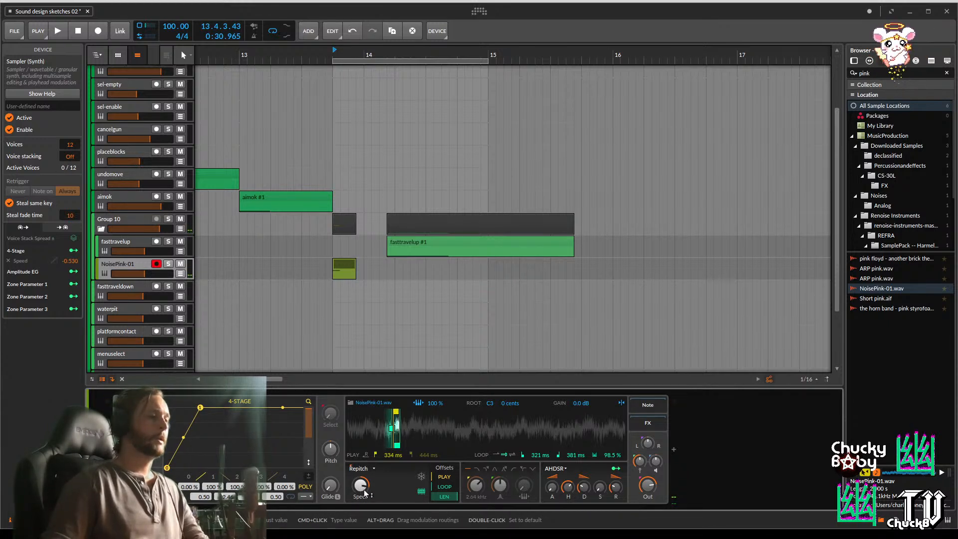
Try a different Speed and a loop end of 1.06 s in the Sampler, and undo the loop change
left_click_drag(365, 491, 365, 494)
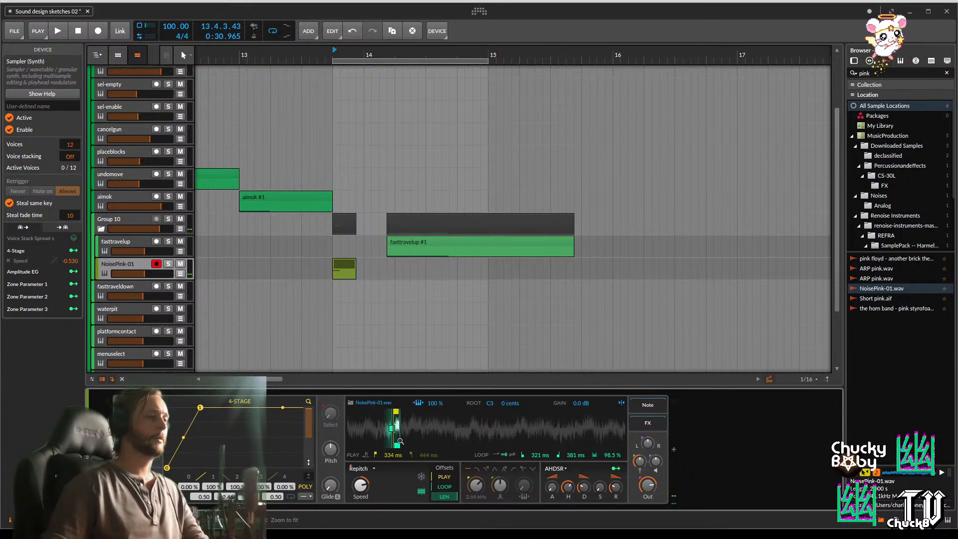
left_click_drag(400, 441, 493, 445)
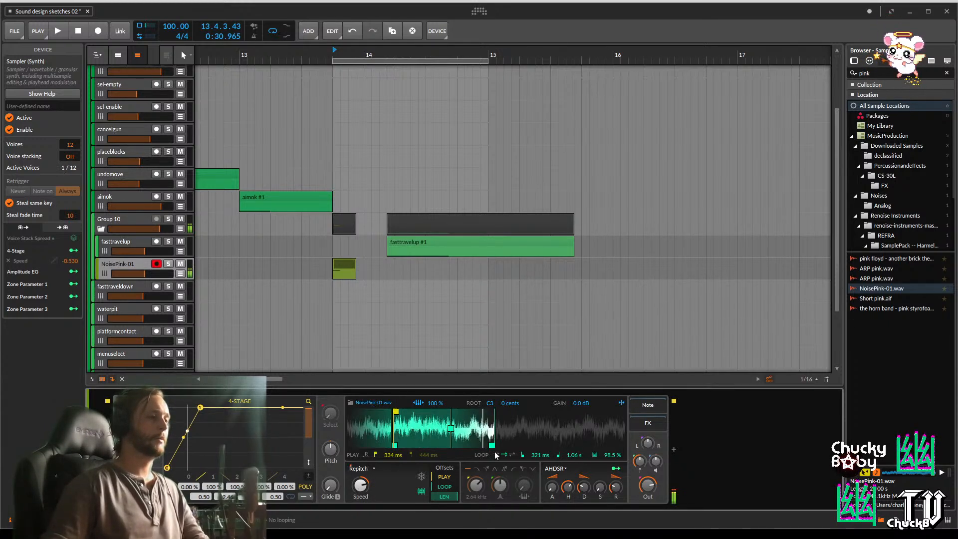
double_click(368, 490)
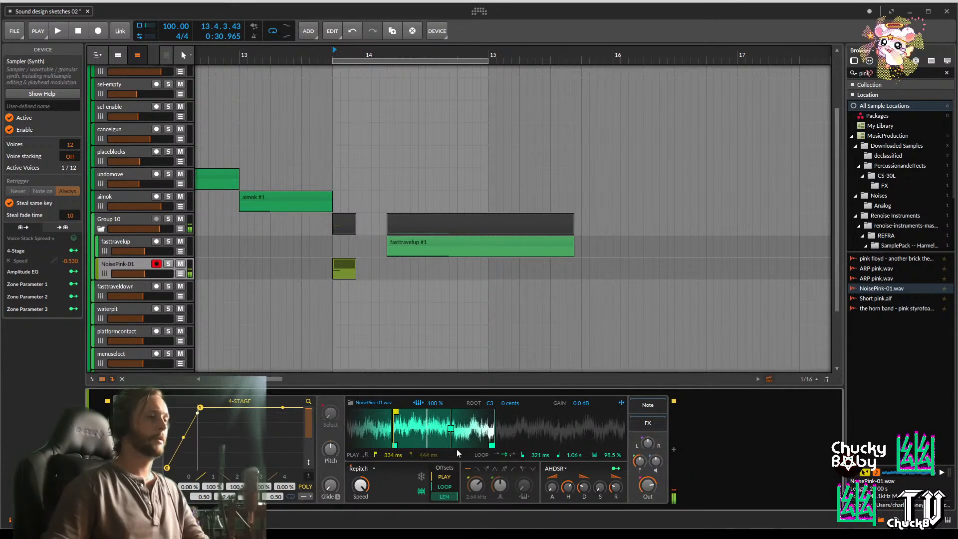
key("ctrl+z")
key("ctrl+z")
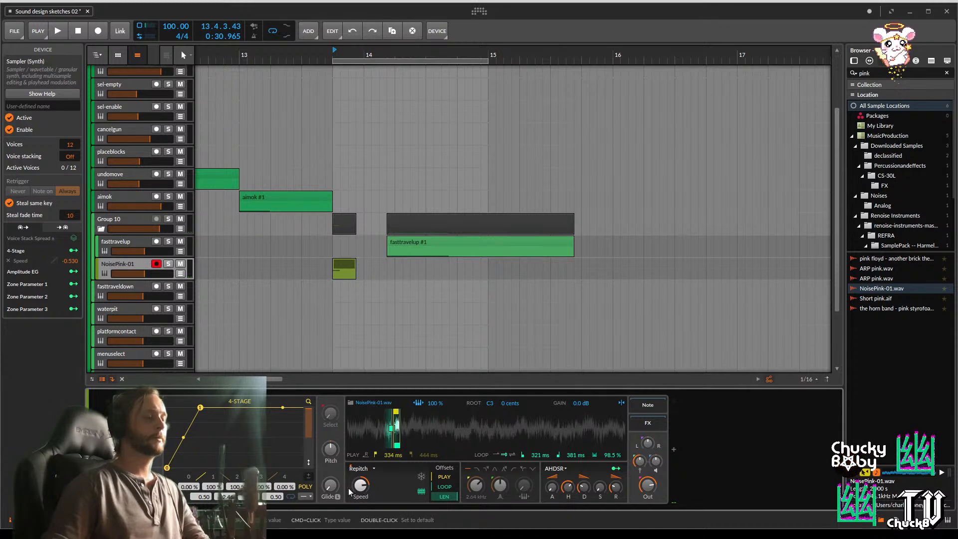
Adjust the Sampler's playback Speed to about 176 %
left_click_drag(349, 491, 349, 481)
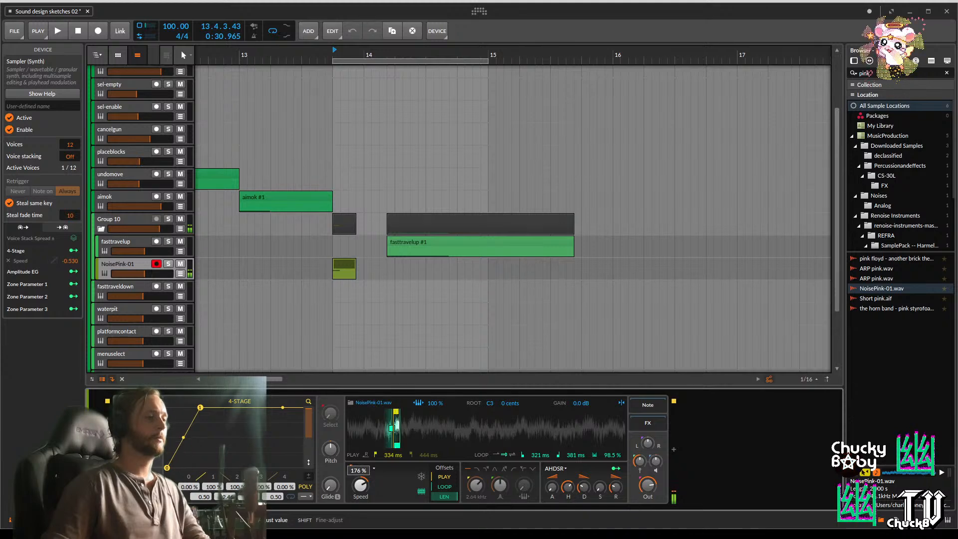
left_click_drag(361, 485, 361, 484)
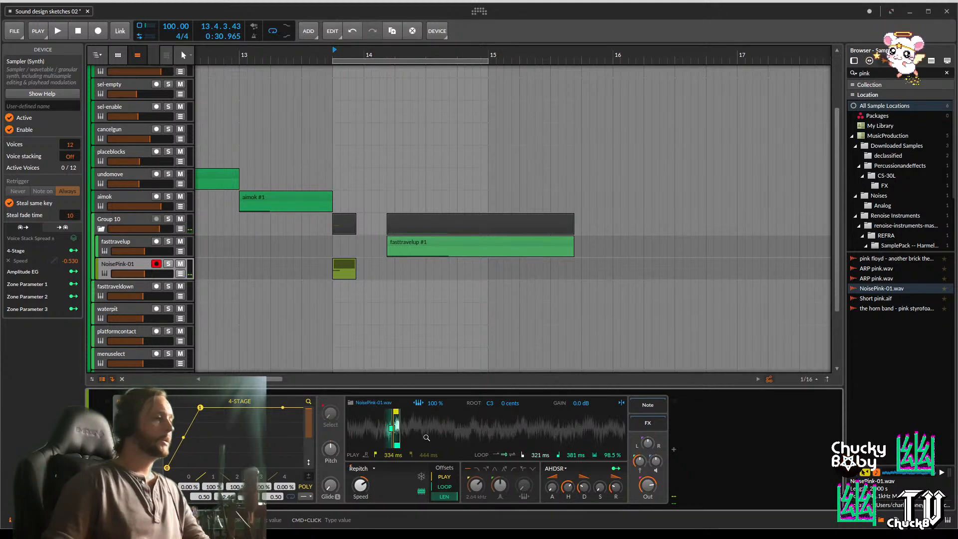
Insert the Reason Rack Plugin Effect after the Sampler in the NoisePink-01 device chain
left_click(674, 451)
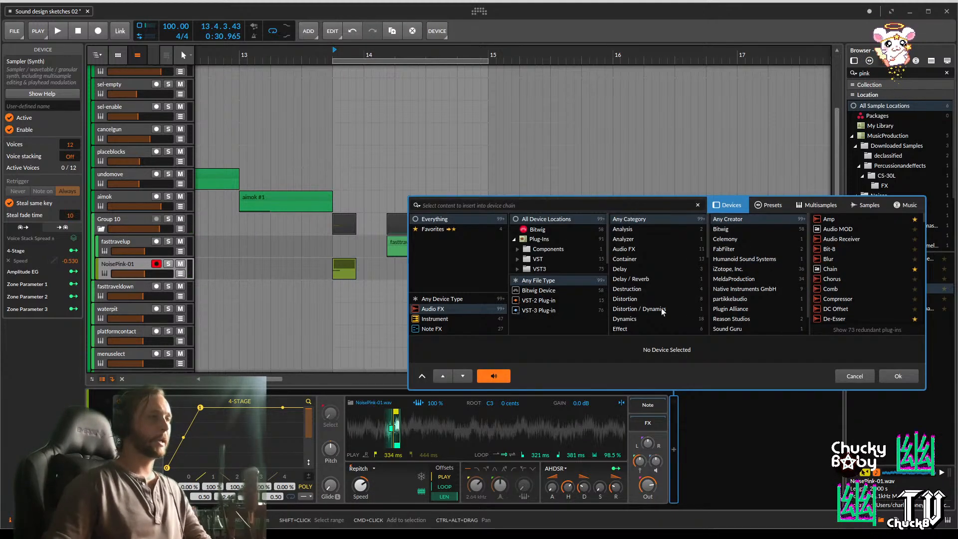
type("reas")
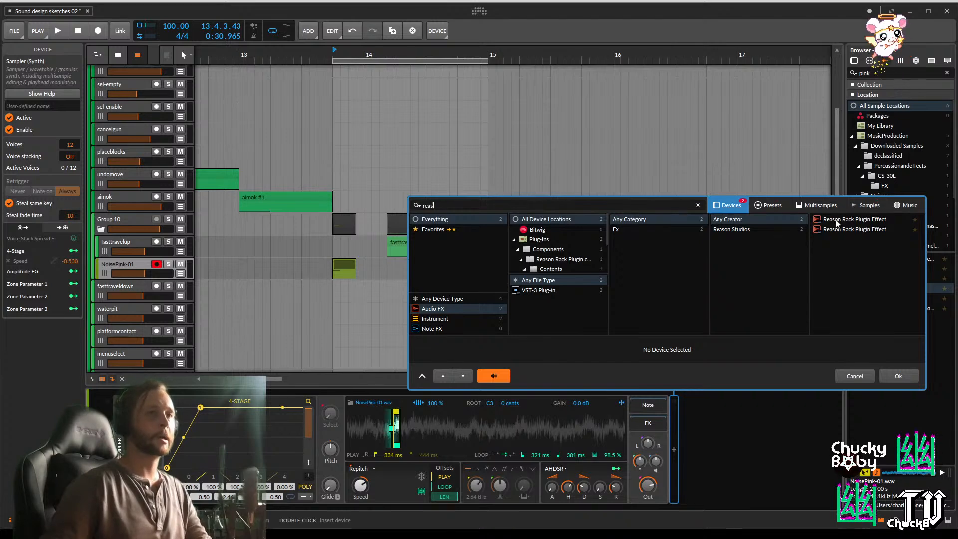
left_click(837, 223)
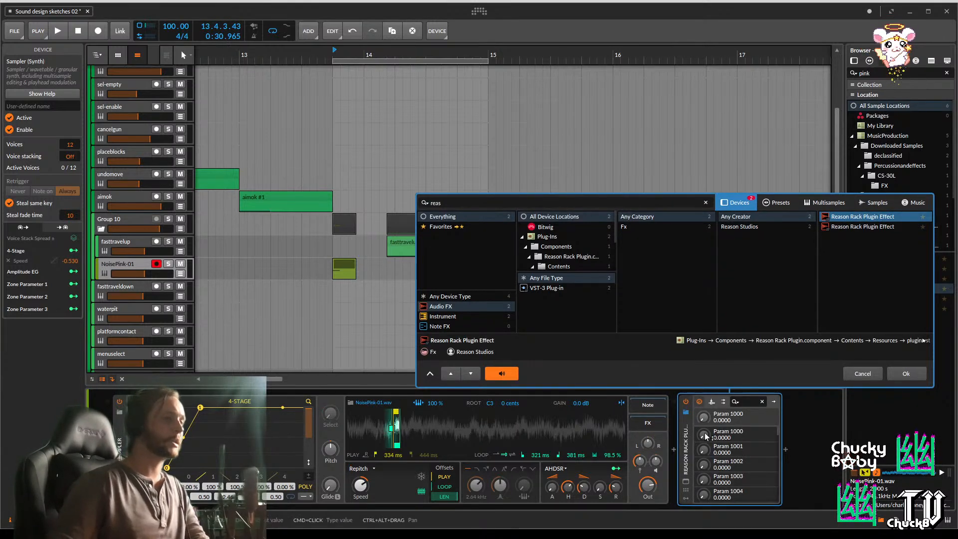
left_click(916, 373)
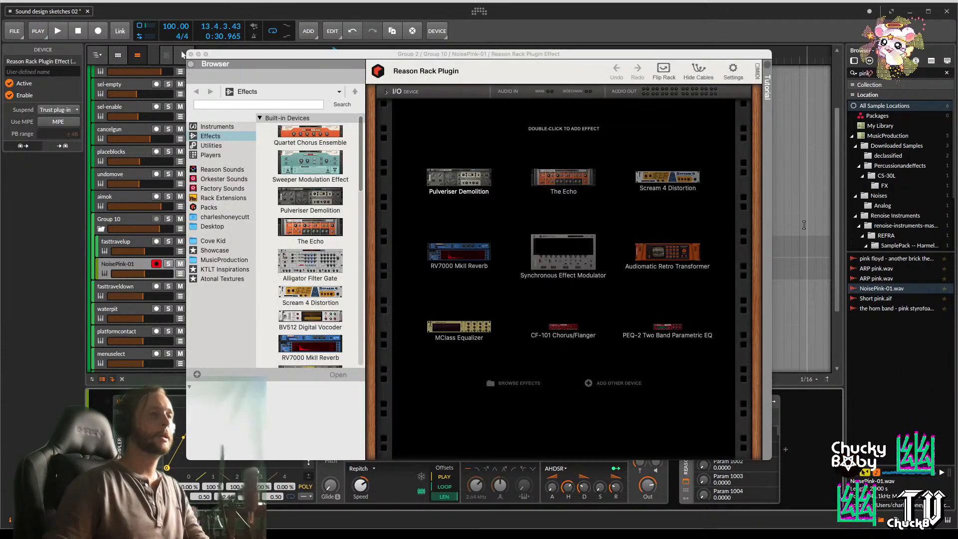
Add a Parsec Spectral Synthesizer from the instrument devices to the empty Reason rack
scroll(277, 308, "down", 10)
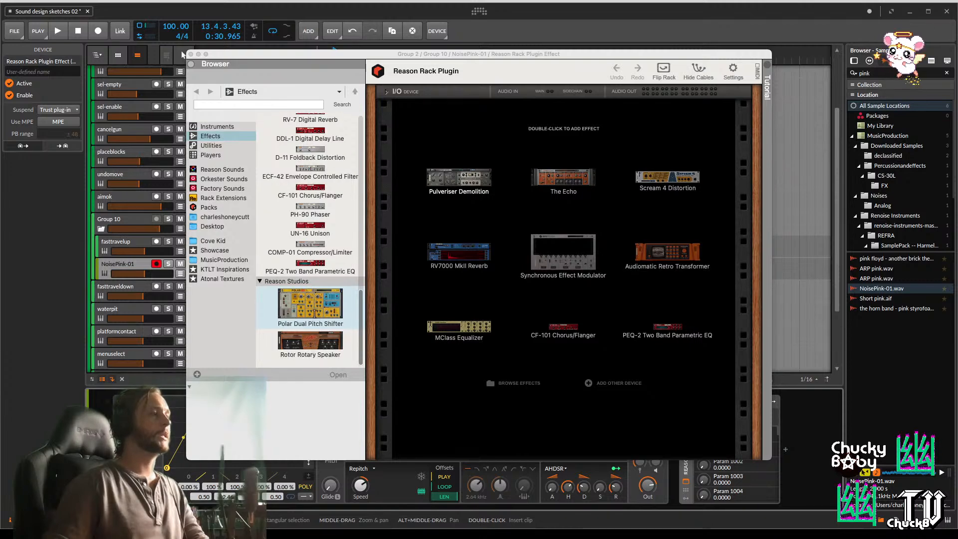
scroll(277, 308, "up", 12)
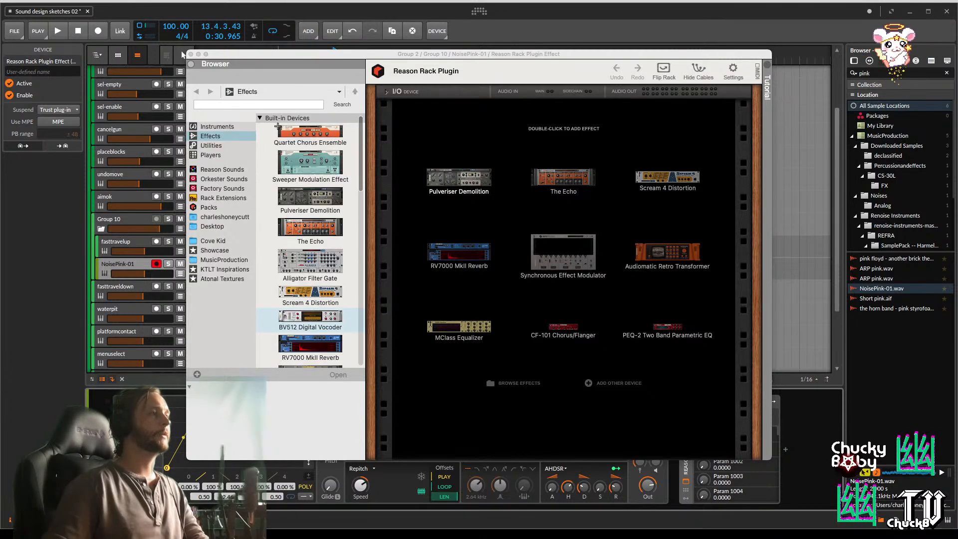
left_click(237, 129)
scroll(329, 212, "down", 3)
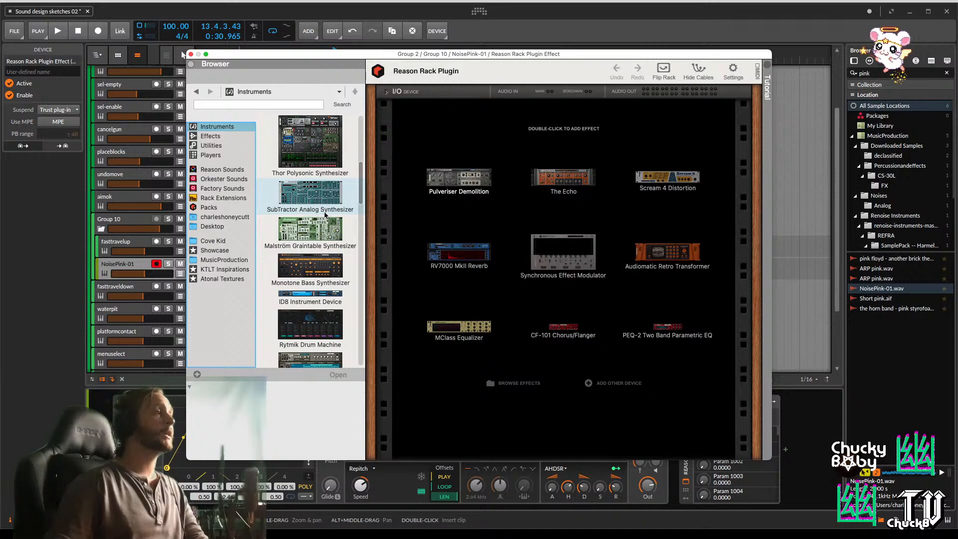
scroll(325, 215, "down", 5)
left_click_drag(310, 142, 594, 178)
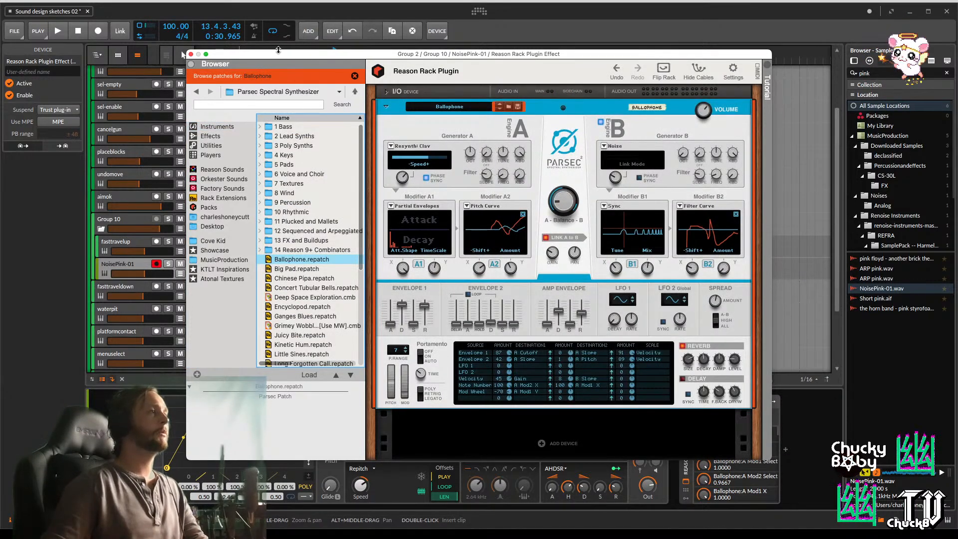
Collapse the Sampler, show the Reason Rack plugin's modulator slots, and move the Sampler's 4-Stage modulator into them
left_click_drag(269, 58, 574, 53)
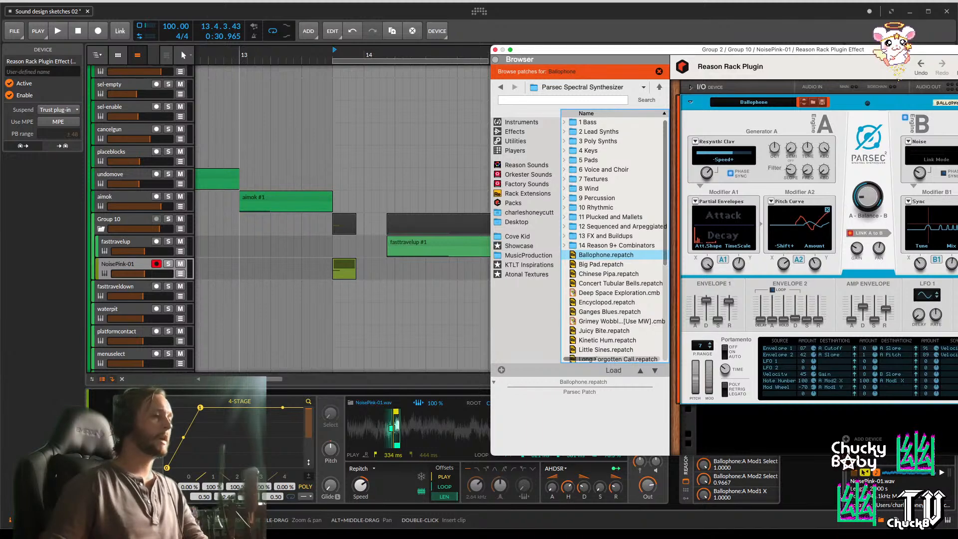
left_click(196, 469)
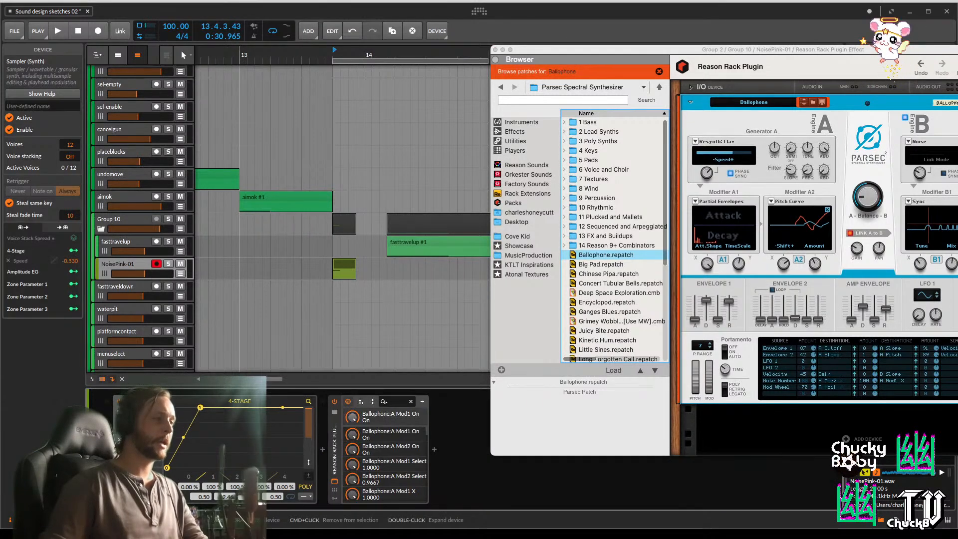
left_click(334, 460)
double_click(334, 460)
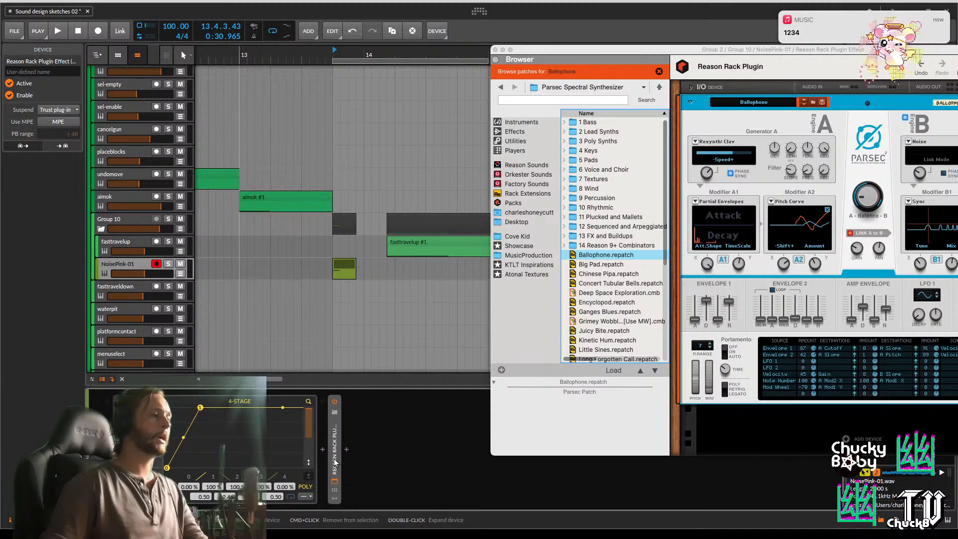
double_click(336, 462)
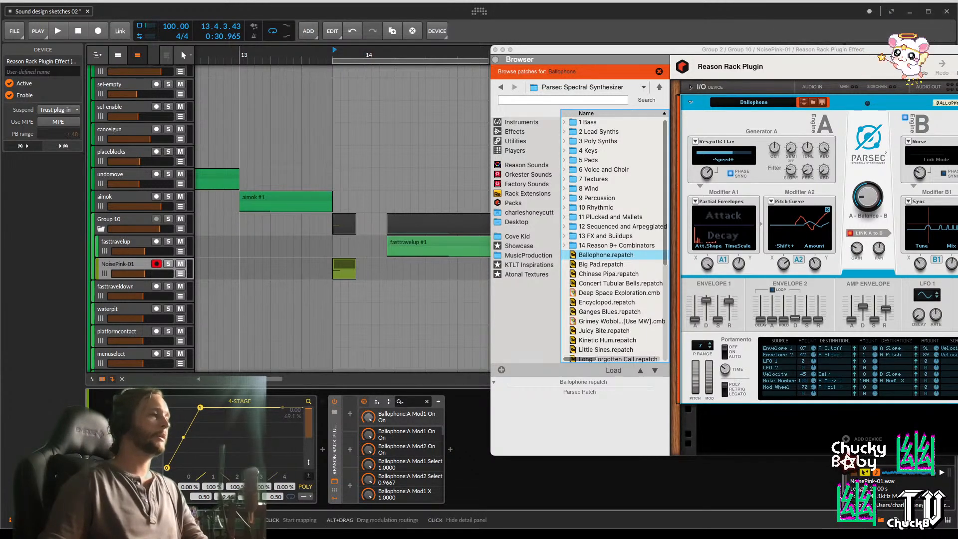
left_click_drag(146, 415, 221, 416)
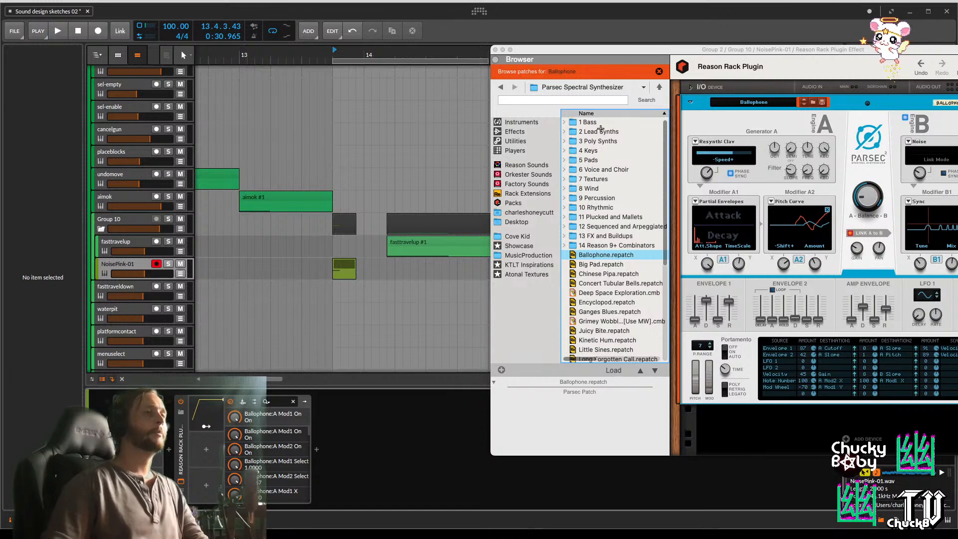
End patch browsing for Parsec and set its A–B balance fully to engine A
left_click(660, 72)
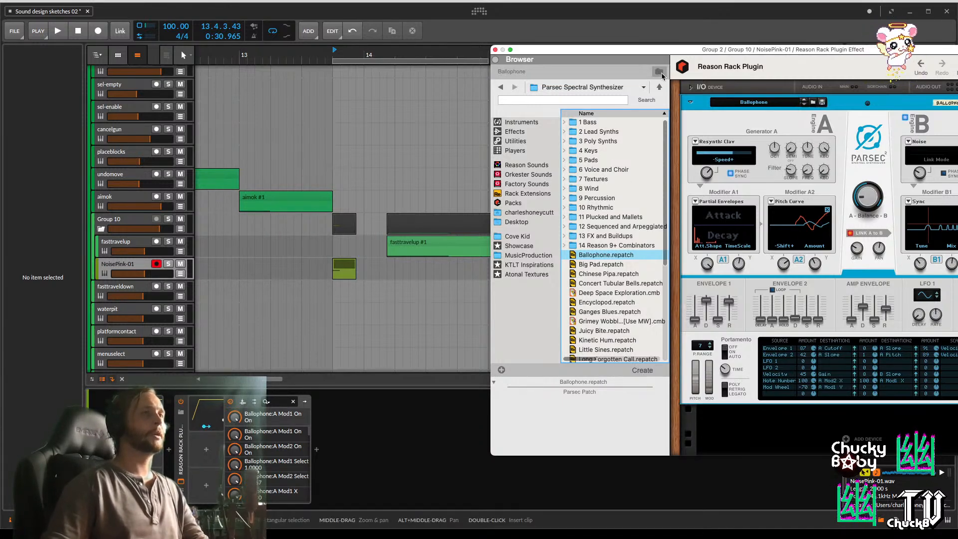
left_click_drag(674, 55, 530, 43)
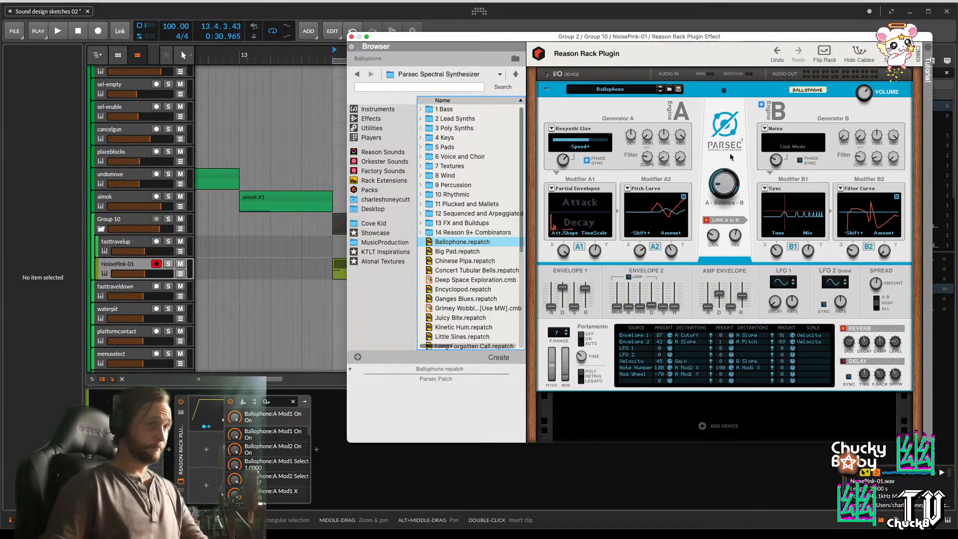
left_click(723, 184)
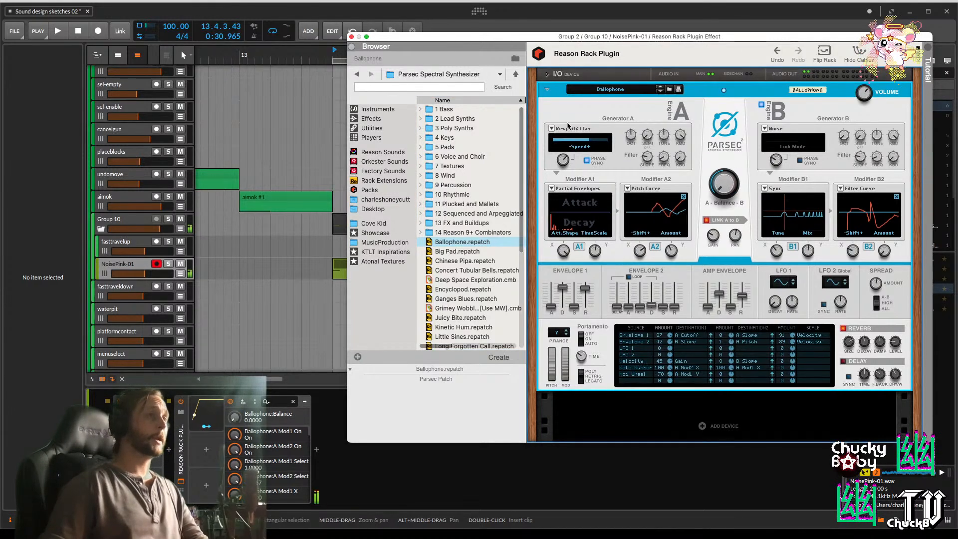
Set Parsec's Generator A to WT: RandomSines and shape the amp envelope with minimum decay, high sustain and zero release
left_click(563, 137)
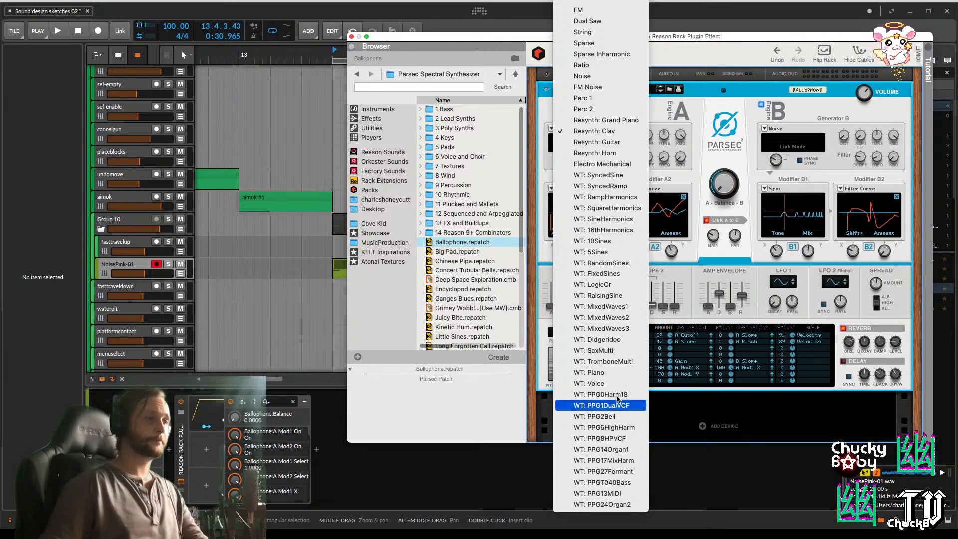
left_click(614, 266)
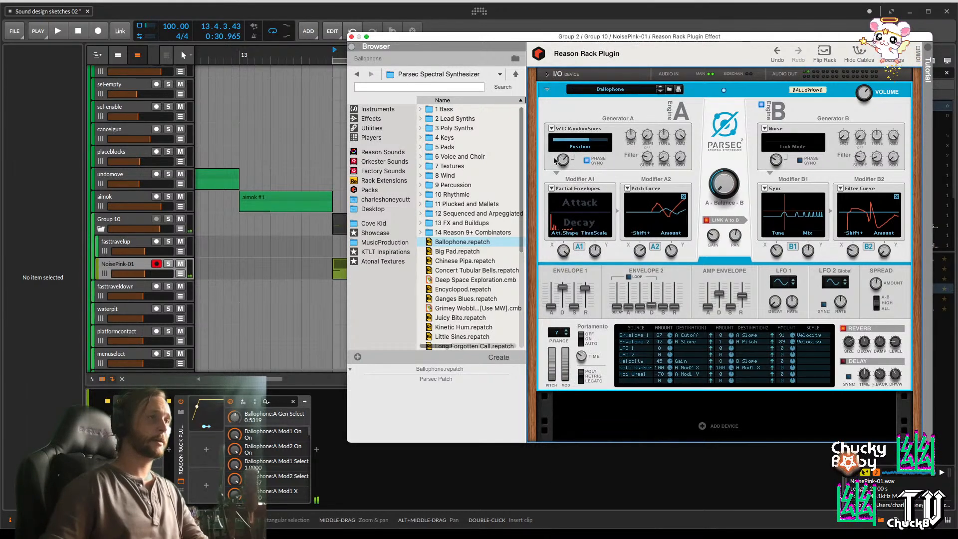
mouse_move(717, 292)
left_mouse_down()
mouse_move(716, 307)
mouse_move(733, 297)
left_mouse_up()
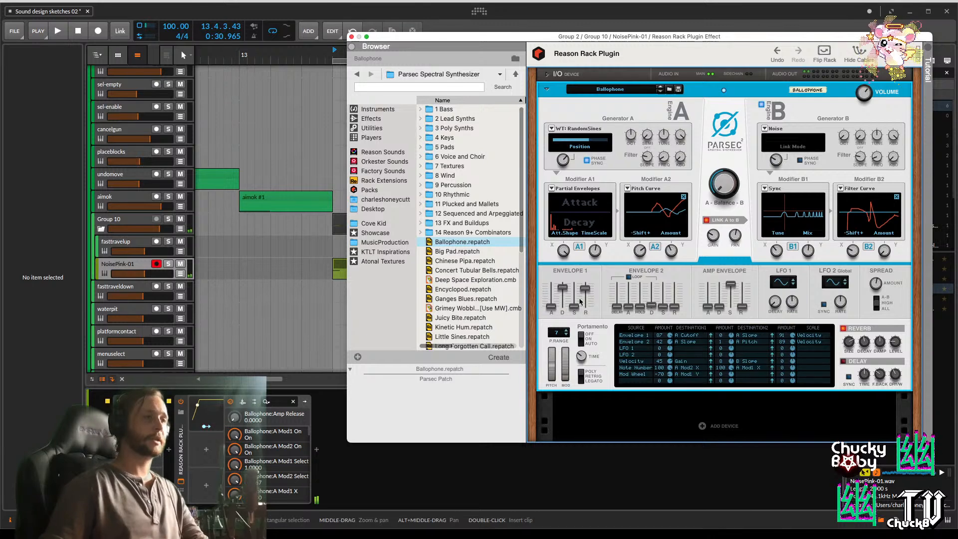
Raise Parsec's Envelope 1 sustain to maximum and try WT: SineHarmonics as Generator A with its position at 39.5 %
mouse_move(563, 287)
left_mouse_down()
mouse_move(563, 306)
mouse_move(587, 297)
mouse_move(572, 327)
mouse_move(574, 283)
left_mouse_up()
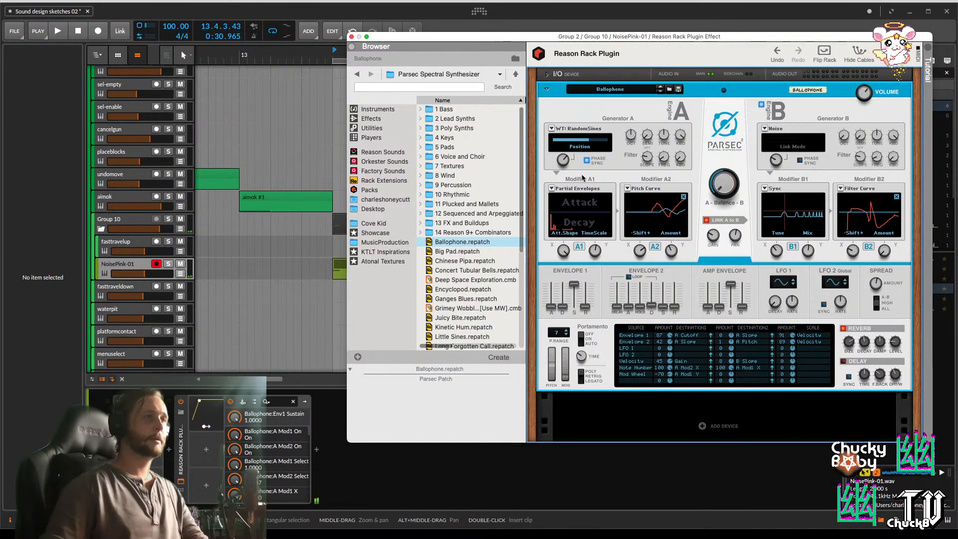
left_click(592, 130)
scroll(593, 124, "up", 3)
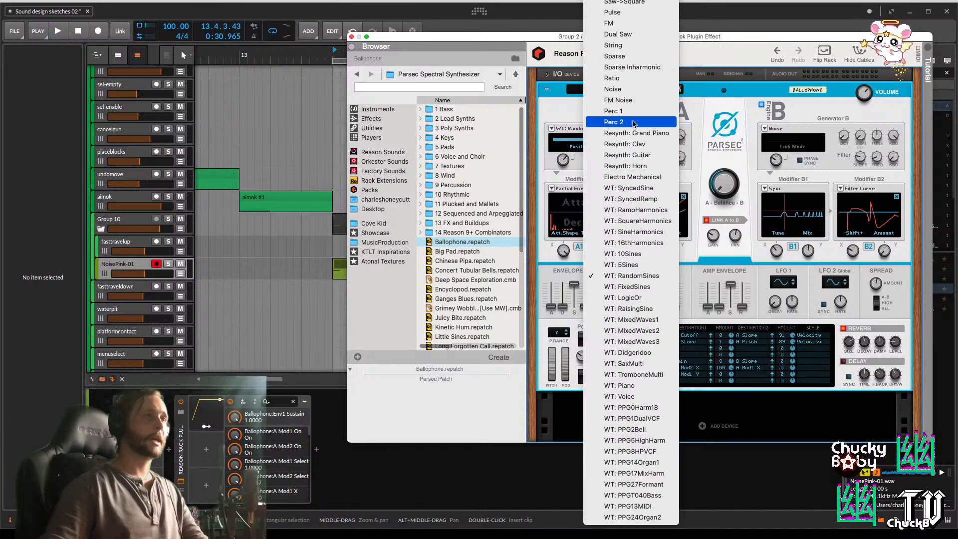
left_click(636, 230)
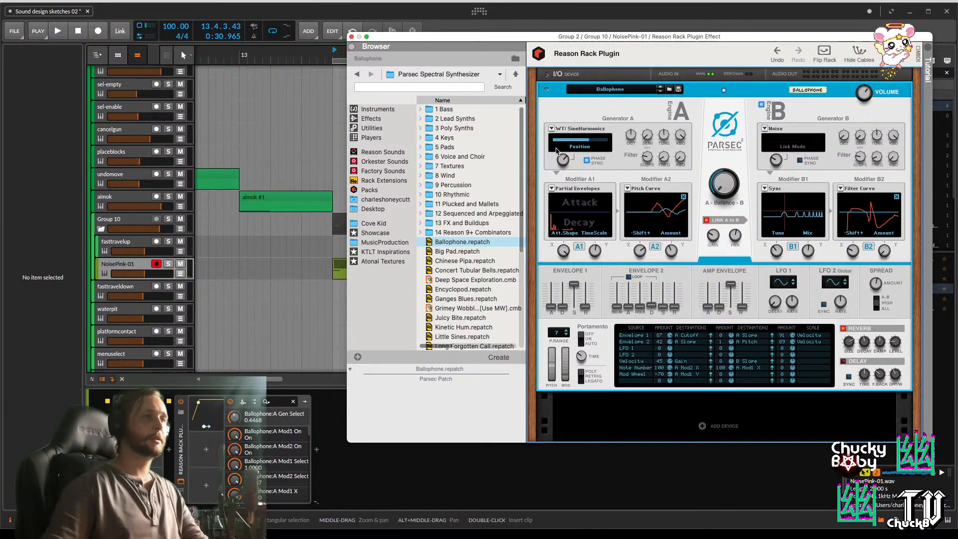
left_click_drag(562, 161, 563, 183)
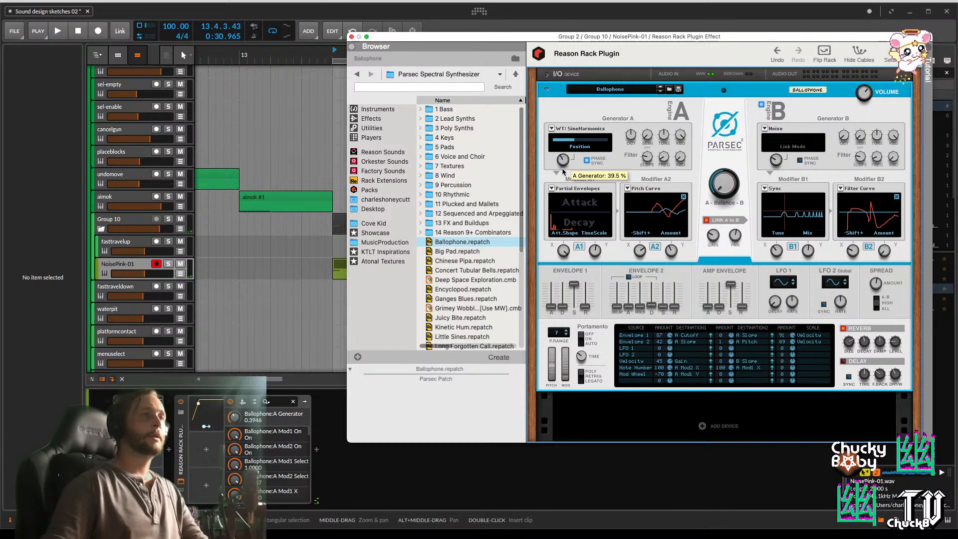
Try FM Noise as Generator A and adjust its modulation to about 49 %
left_click(588, 128)
scroll(593, 73, "up", 4)
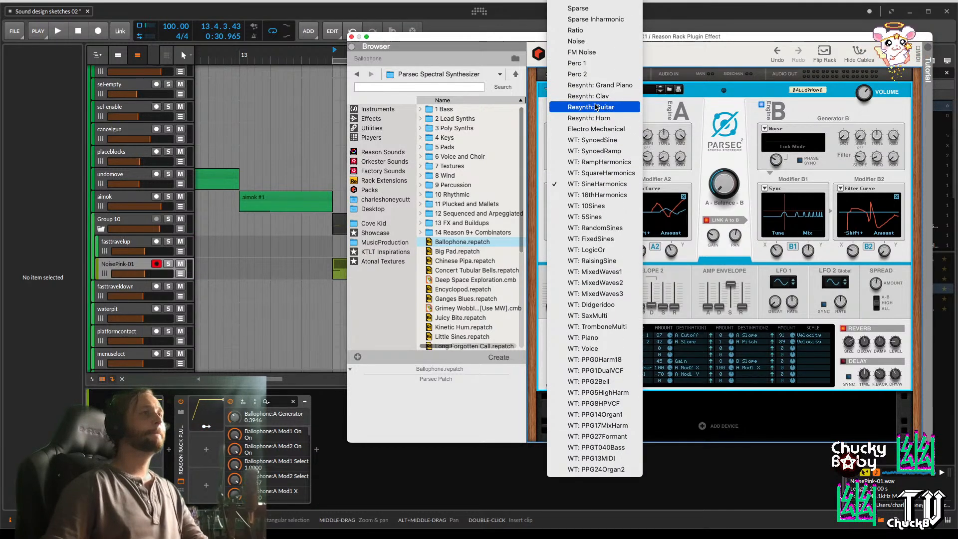
scroll(596, 107, "up", 3)
left_click(594, 73)
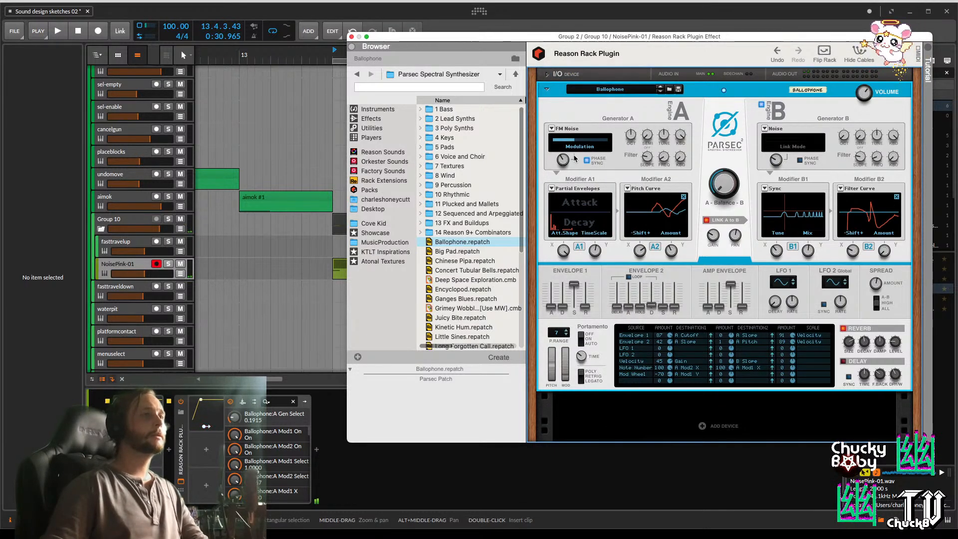
left_click_drag(573, 159, 568, 147)
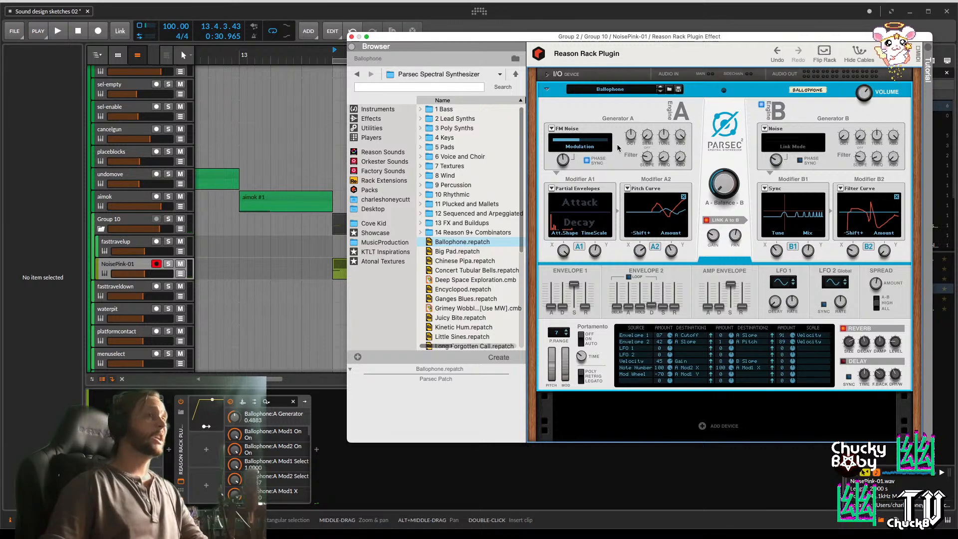
mouse_move(567, 158)
left_mouse_down()
mouse_move(573, 124)
mouse_move(564, 160)
left_mouse_up()
Set Generator A to Noise with its bandwidth at 100 %
left_click(572, 126)
left_click(579, 117)
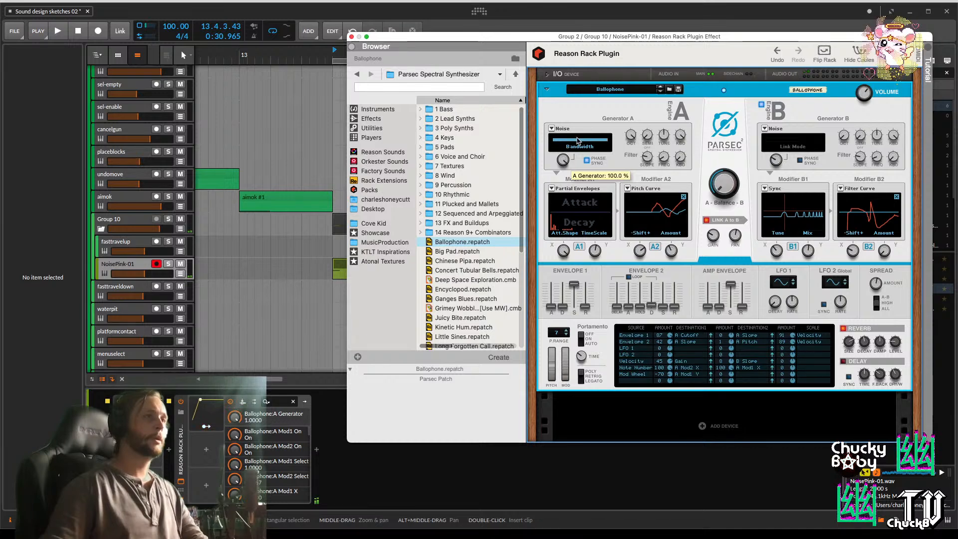
left_click_drag(560, 183, 626, 158)
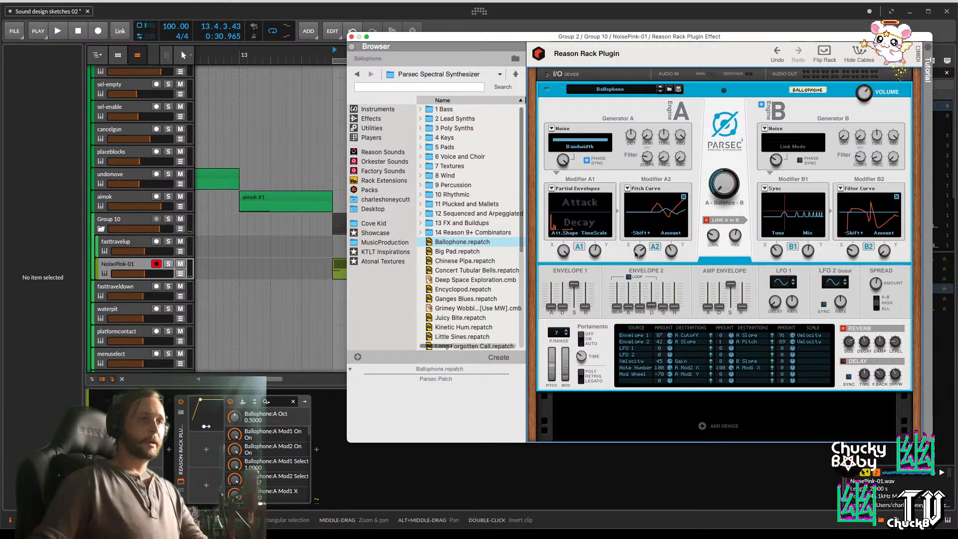
Disable Parsec's engine B and turn off Modifiers A1 and A2
left_click(763, 104)
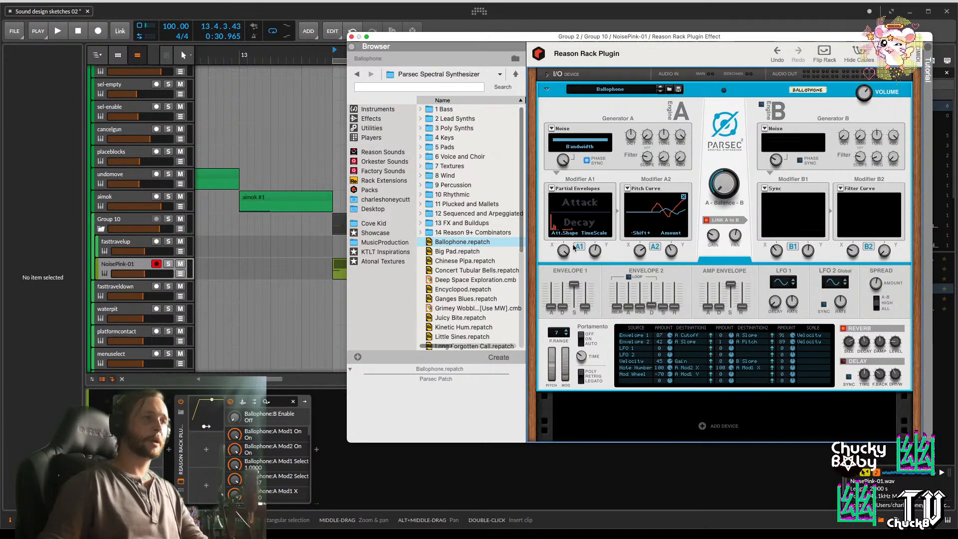
left_click(551, 192)
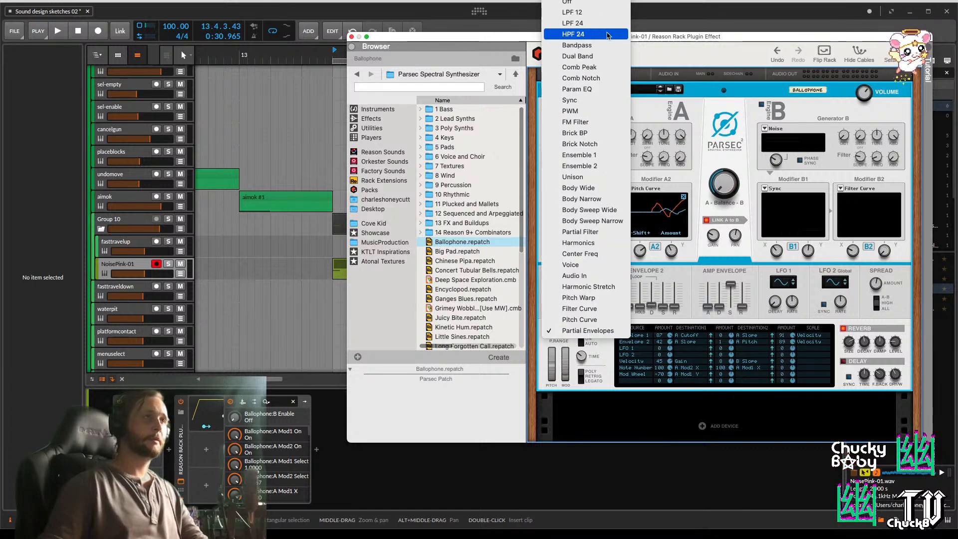
left_click(604, 4)
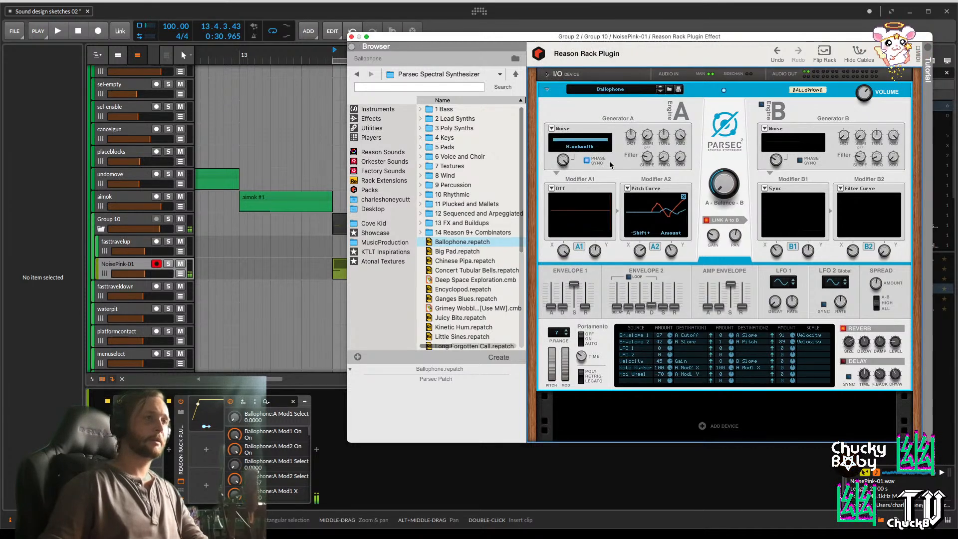
left_click(627, 188)
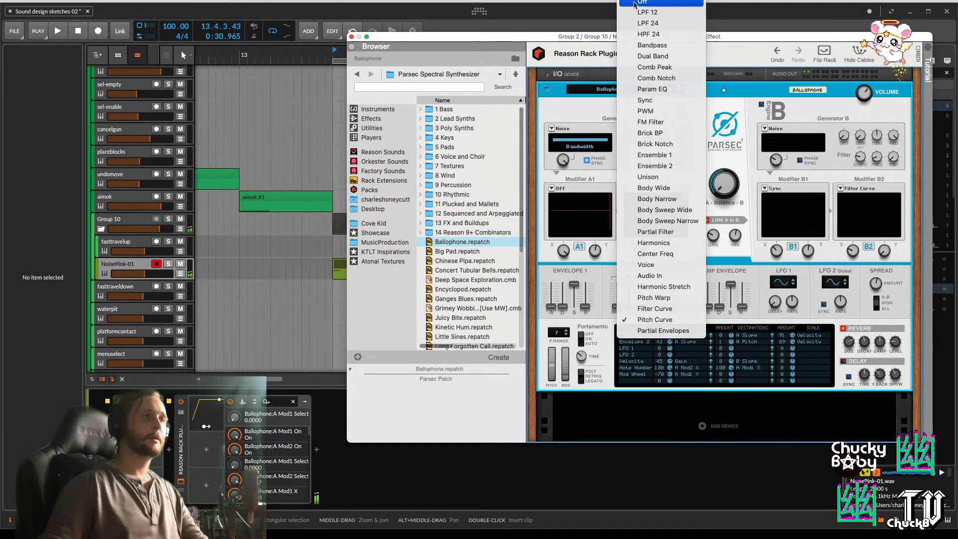
left_click(638, 4)
Keep the Noise bandwidth at 100 %, set Parsec's pitch bend range to 24, and test the pitch wheel
left_click_drag(562, 160, 645, 135)
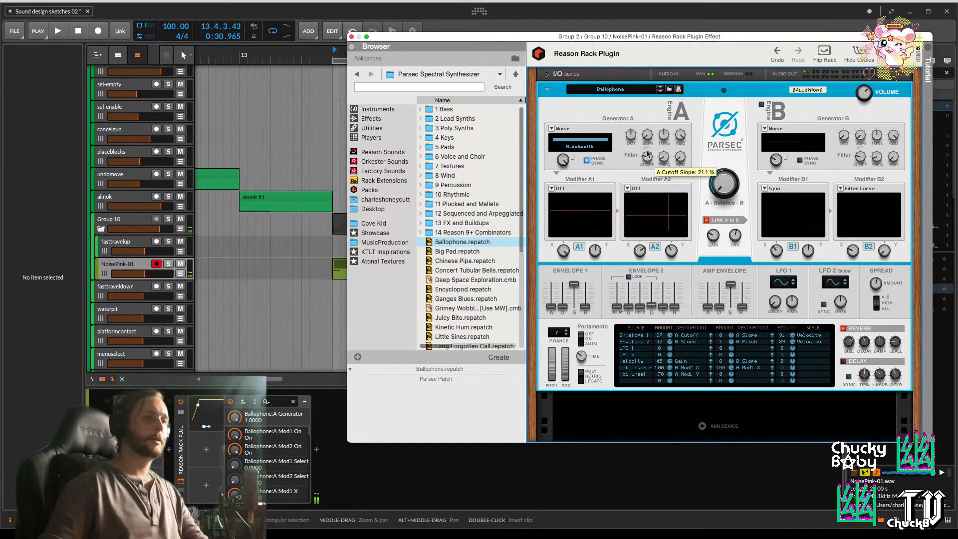
left_click_drag(552, 359, 548, 391)
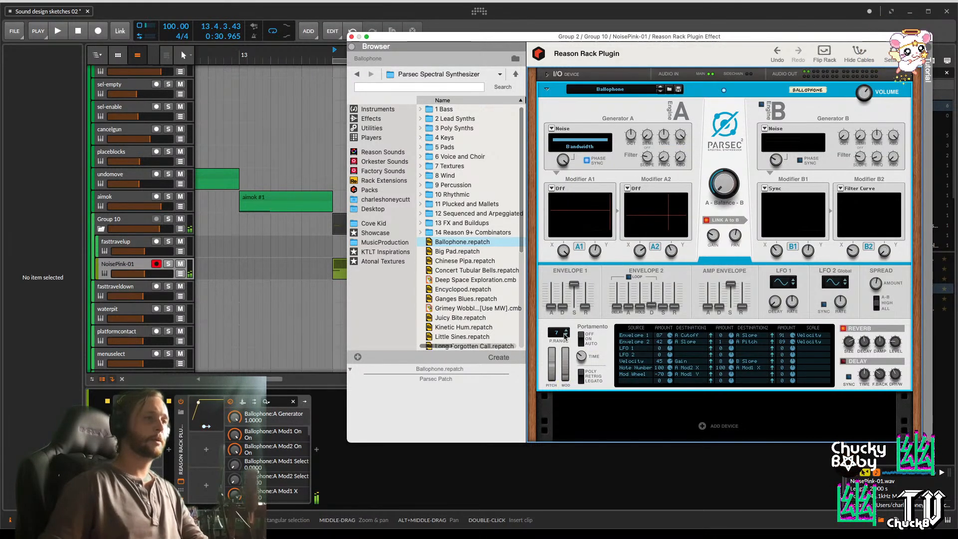
left_click_drag(557, 333, 566, 252)
left_click_drag(552, 358, 552, 359)
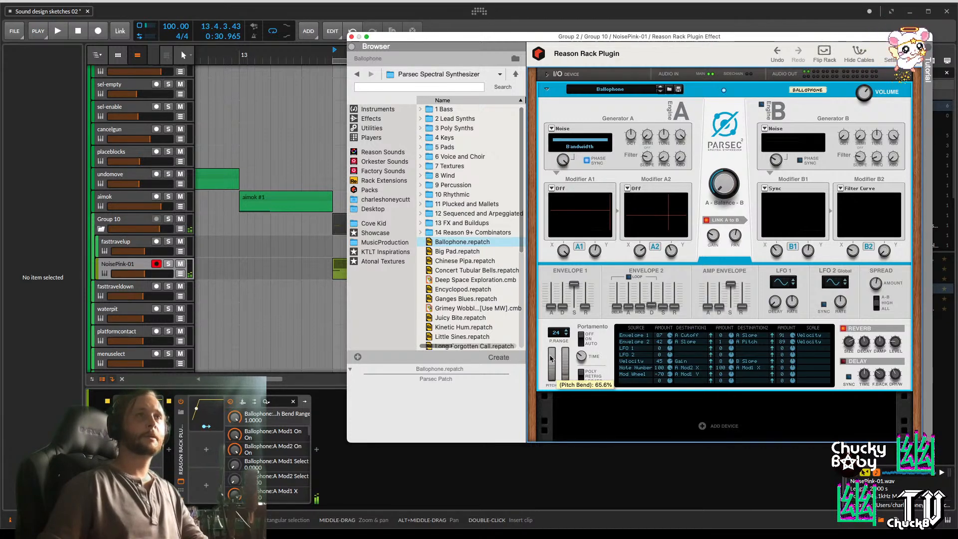
Bring up the browser window with the fast-travel animation and move it clear of the main Parsec controls
key("super+Tab")
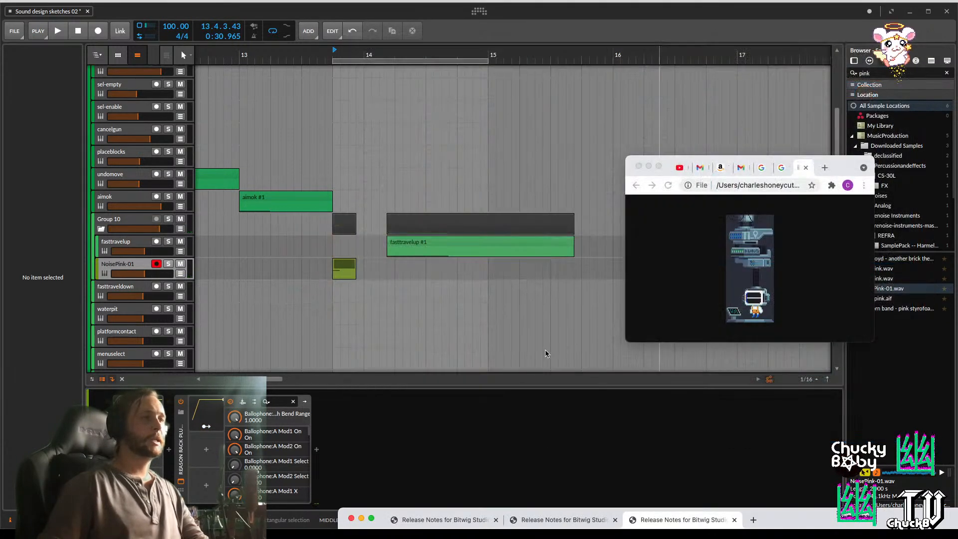
left_click_drag(844, 162, 925, 9)
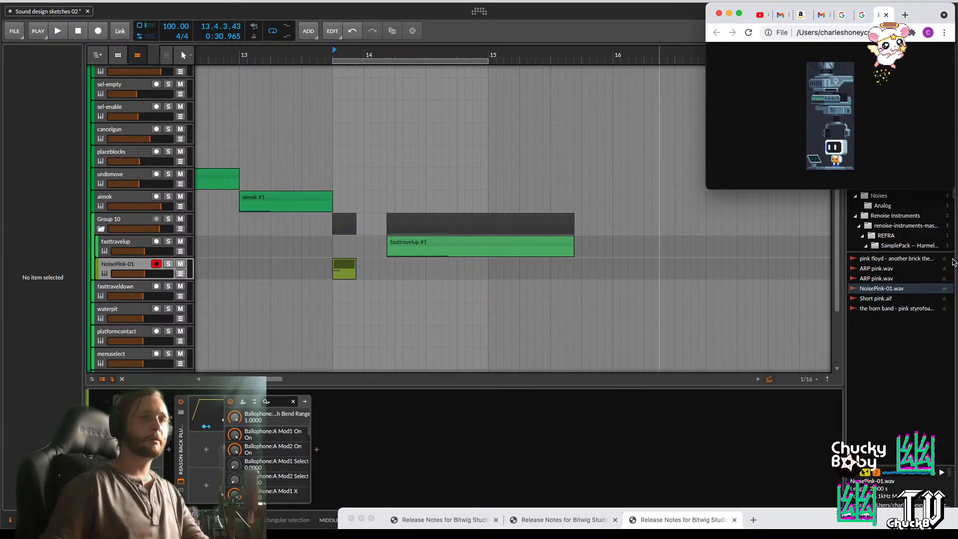
key("super+Tab")
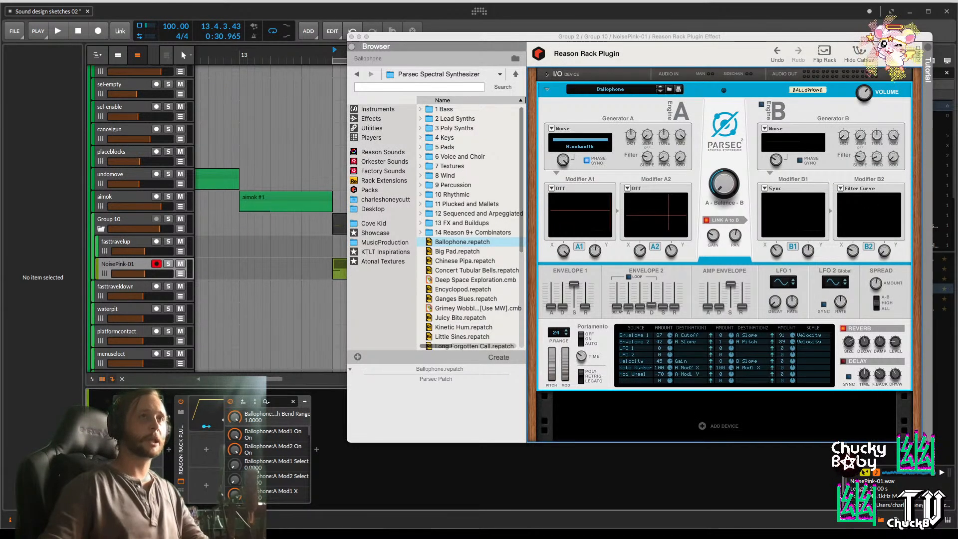
left_click_drag(846, 15, 838, 58)
left_click_drag(902, 10, 430, 10)
left_click(567, 82)
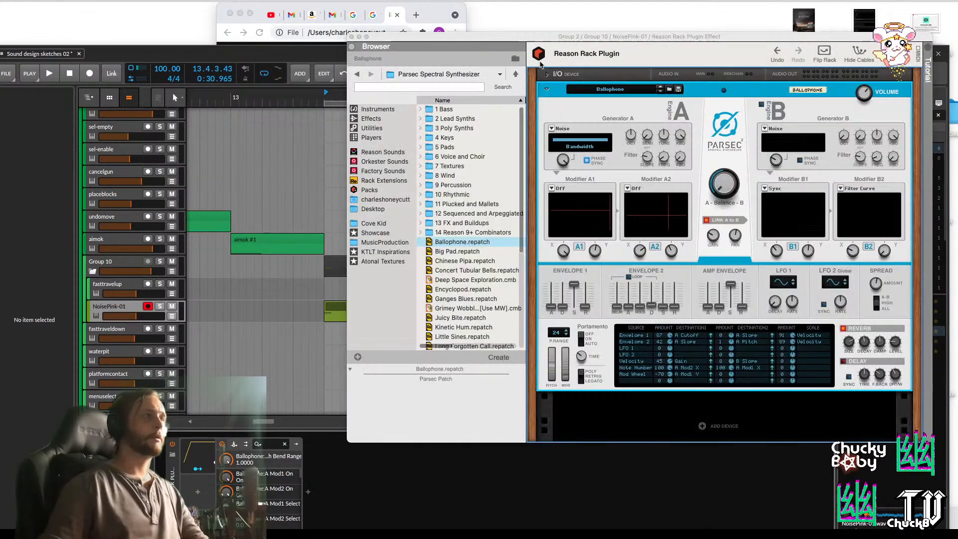
Move the Bitwig window below the animation, shift the Reason Rack window aside, and collapse its patch browser
left_click_drag(194, 51, 200, 200)
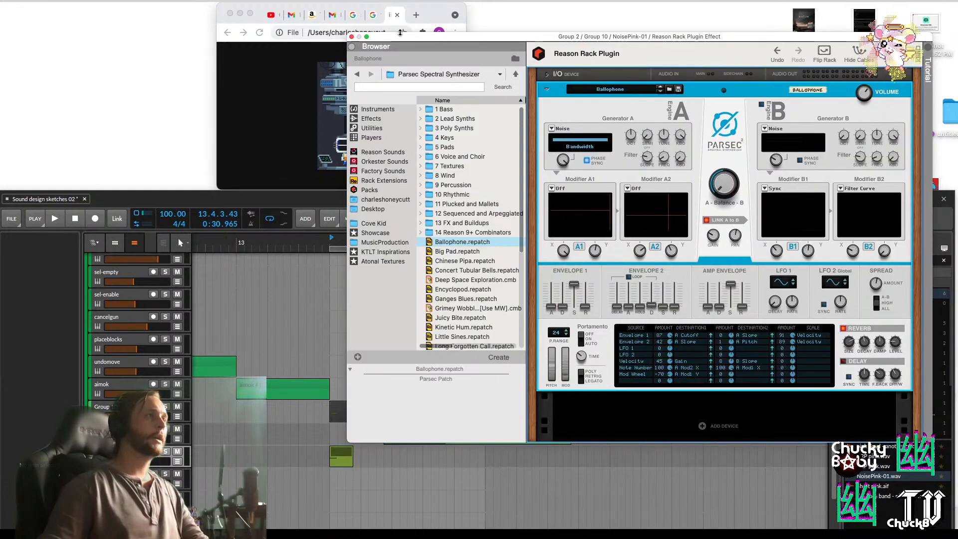
left_click_drag(401, 38, 444, 8)
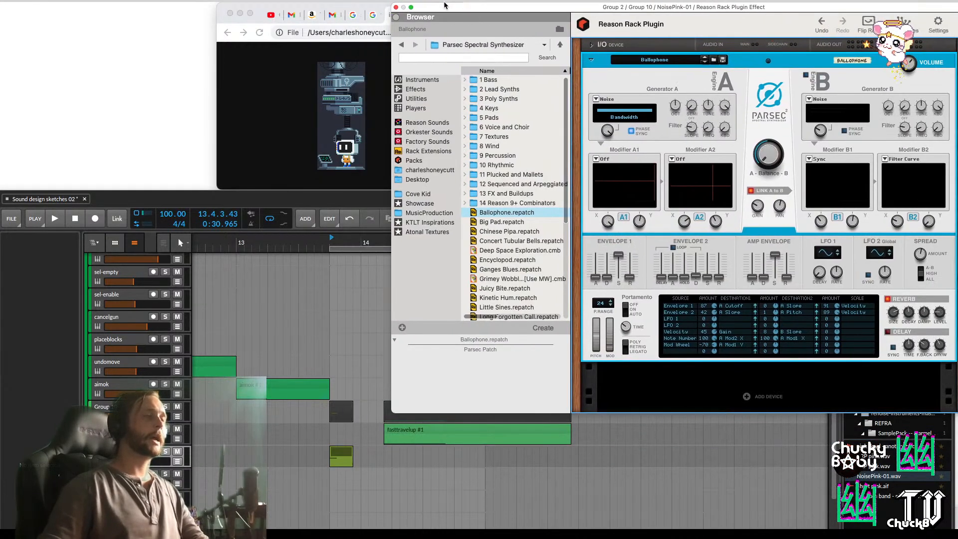
left_click(396, 18)
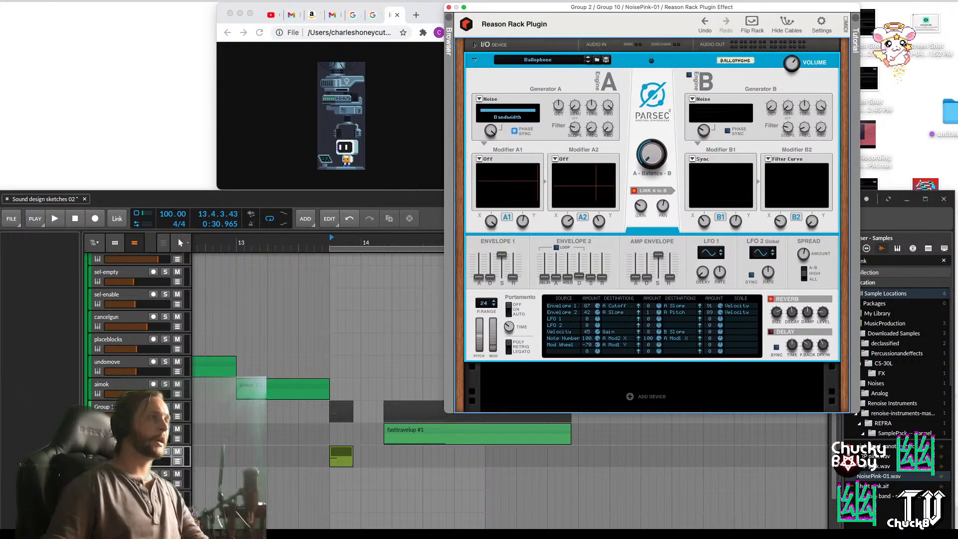
Open the NoisePink-01 clip in the note editor and lengthen its C3 note to 0.0.3.12
left_click(334, 406)
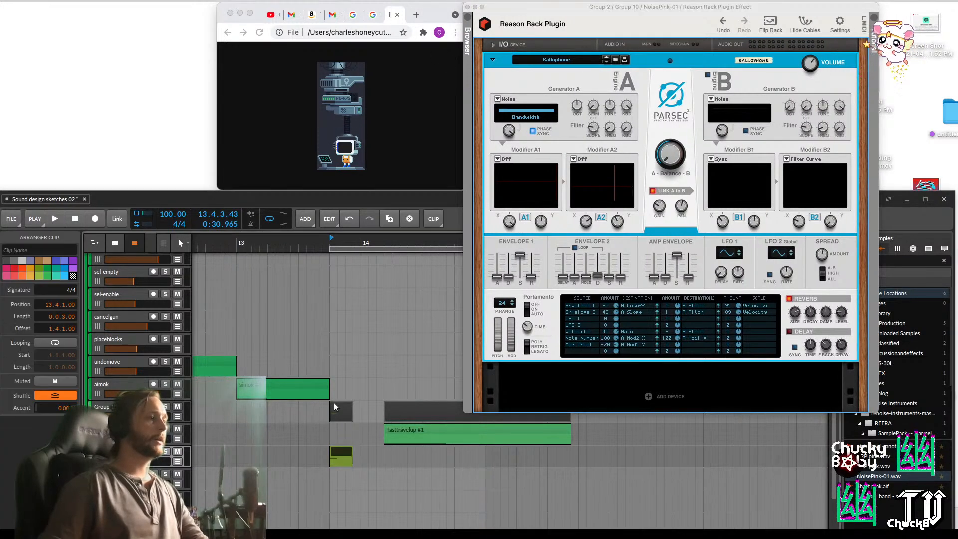
double_click(339, 461)
double_click(342, 455)
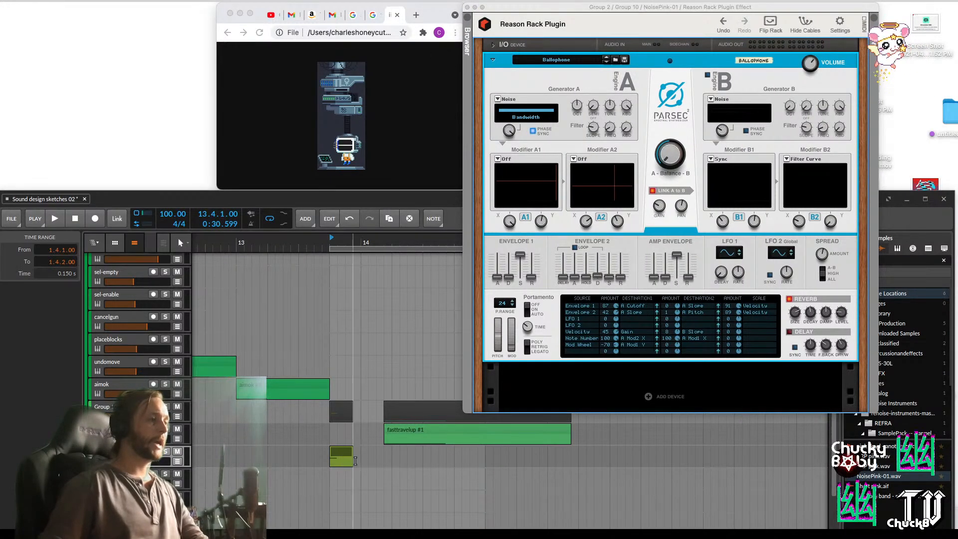
scroll(355, 461, "down", 1)
left_click(342, 427)
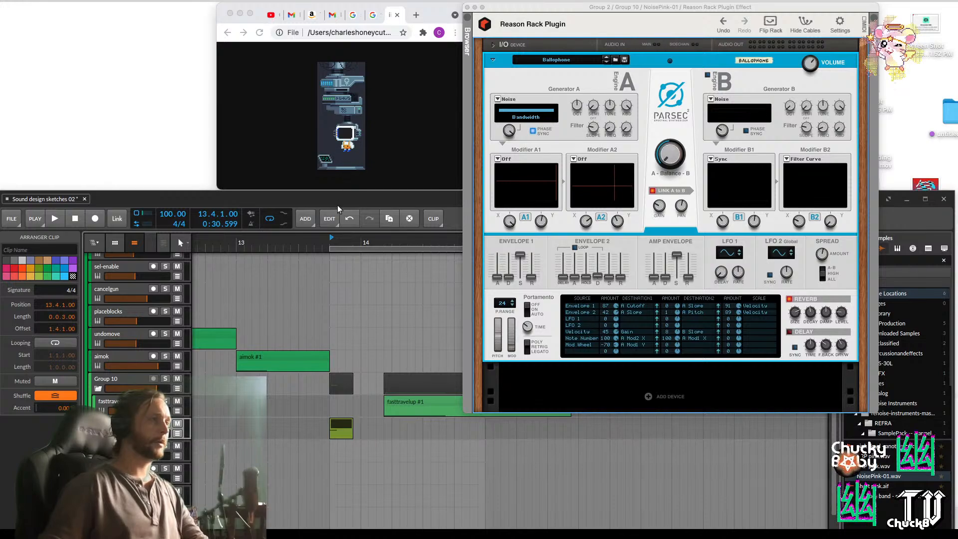
left_click_drag(339, 199, 346, 12)
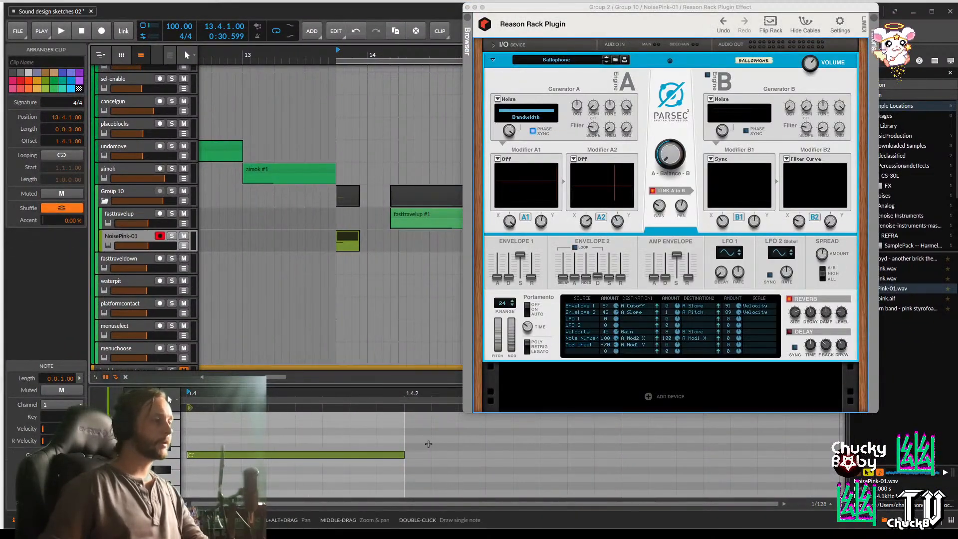
left_click_drag(403, 455, 841, 463)
scroll(369, 50, "left", 1)
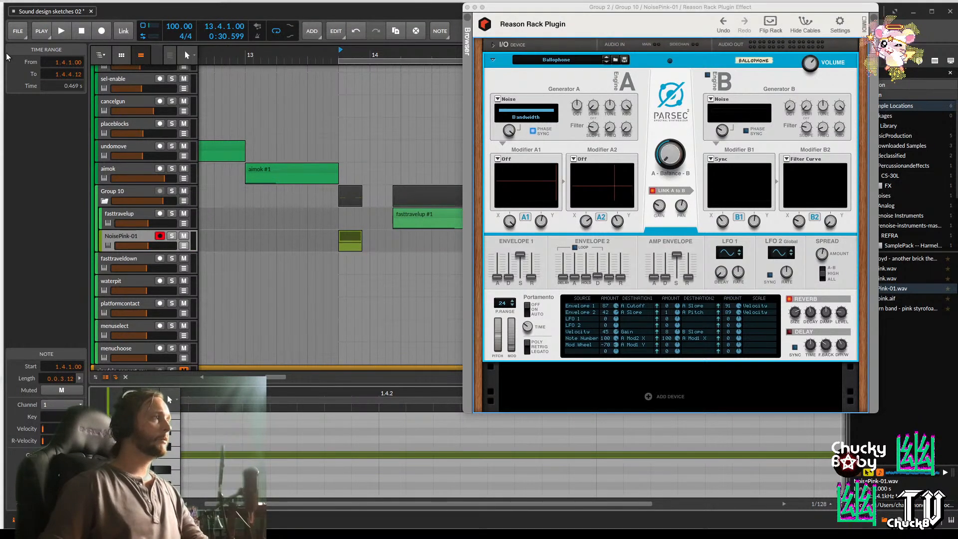
Resize and rearrange the Bitwig and browser windows so the animation stays visible beside the project and plugin
left_click_drag(4, 53, 199, 78)
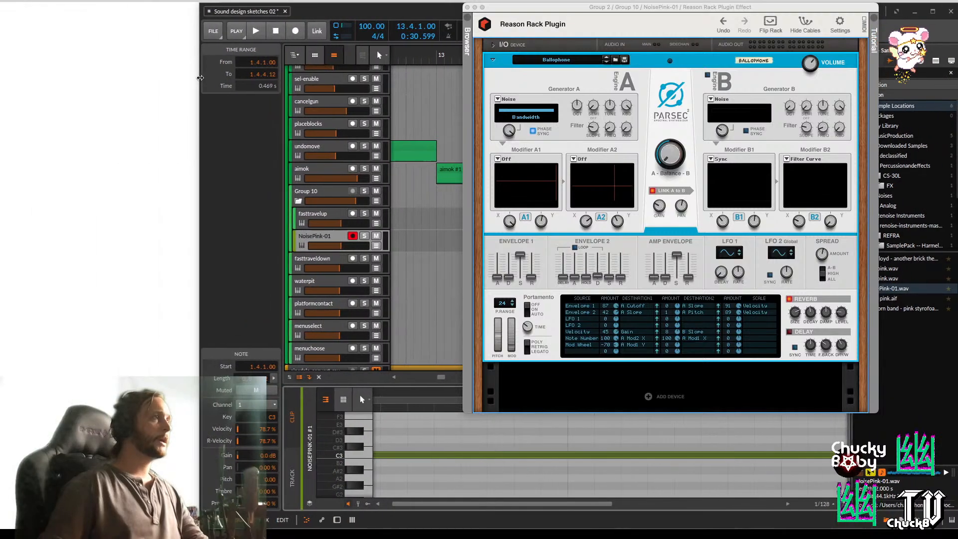
left_click_drag(304, 9, 313, 47)
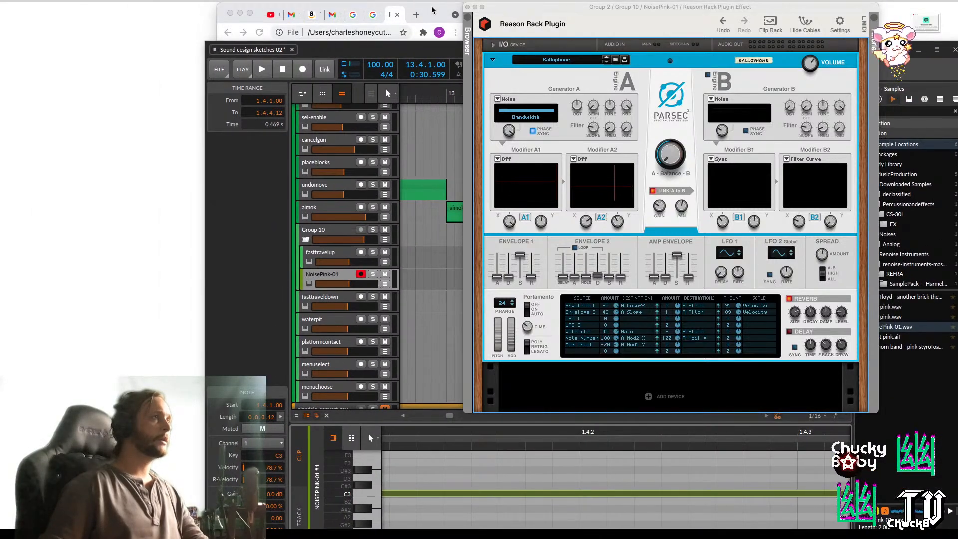
left_click_drag(433, 10, 203, 5)
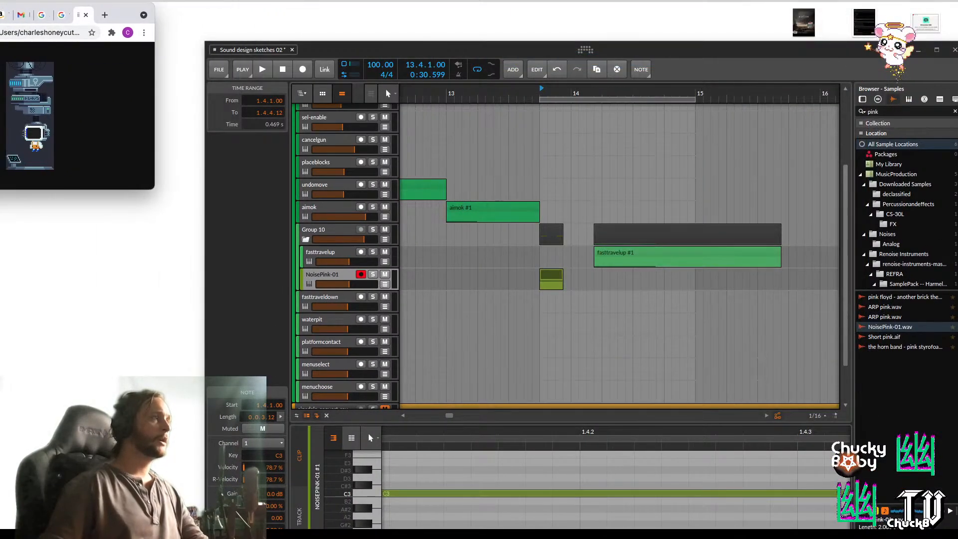
left_click_drag(354, 54, 207, 16)
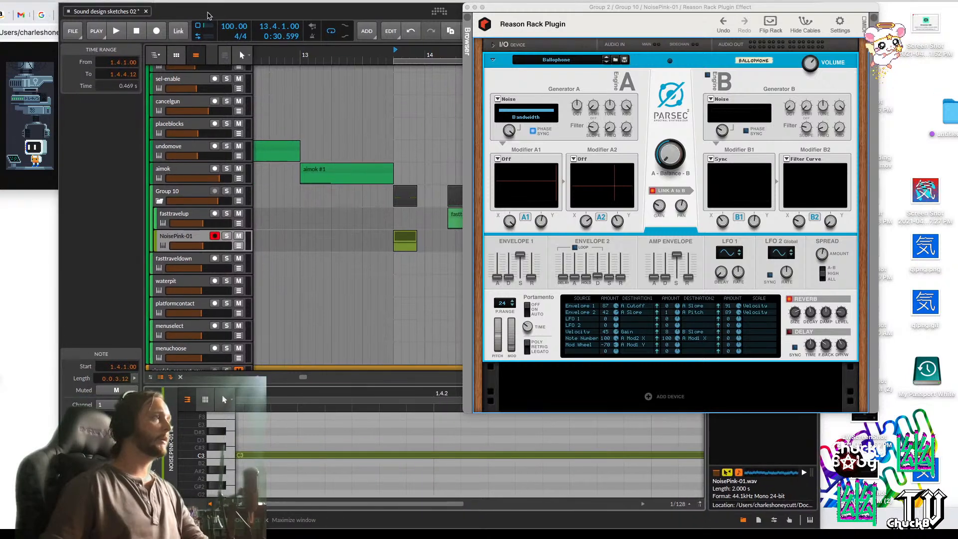
Play the NoisePink-01 clip from 13.4.1 to hear the Parsec noise against the animation
key("space")
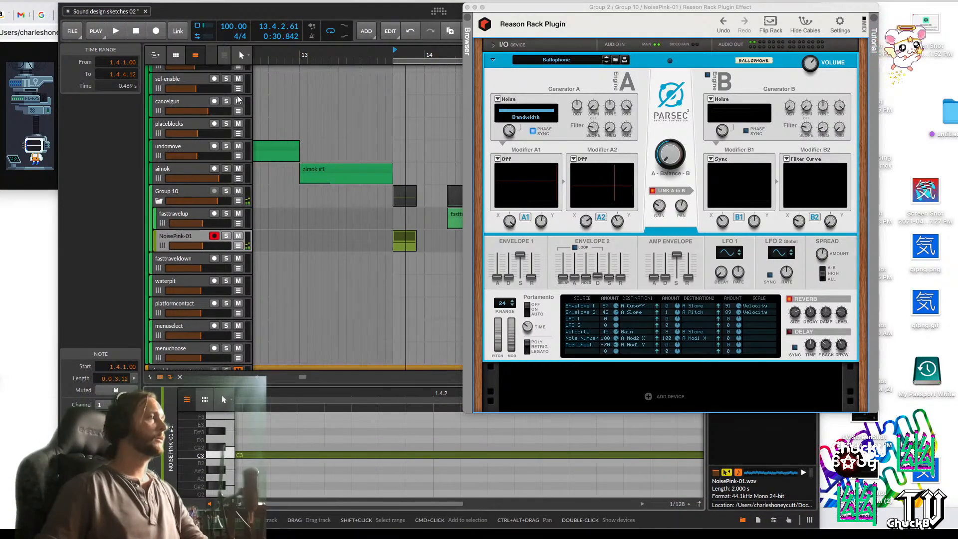
left_click(396, 221)
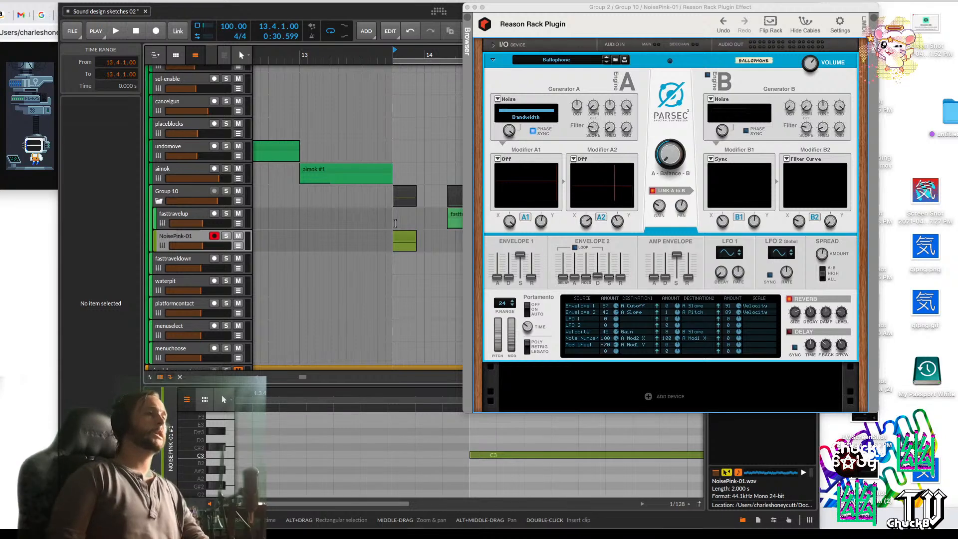
key("space")
key("space")
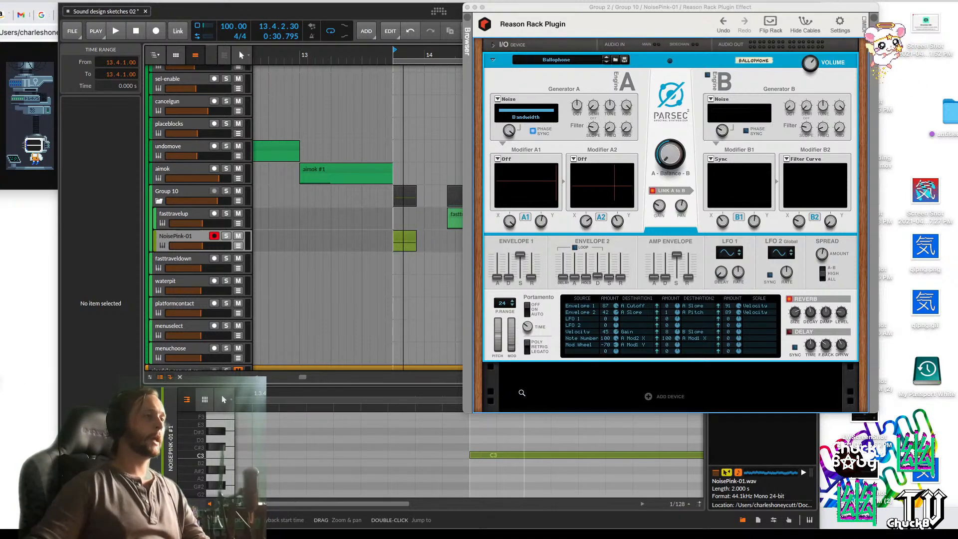
Try the Ratio type in Parsec's Generator A, play the clip, and lower the ratio control to 26.6%
left_click(497, 103)
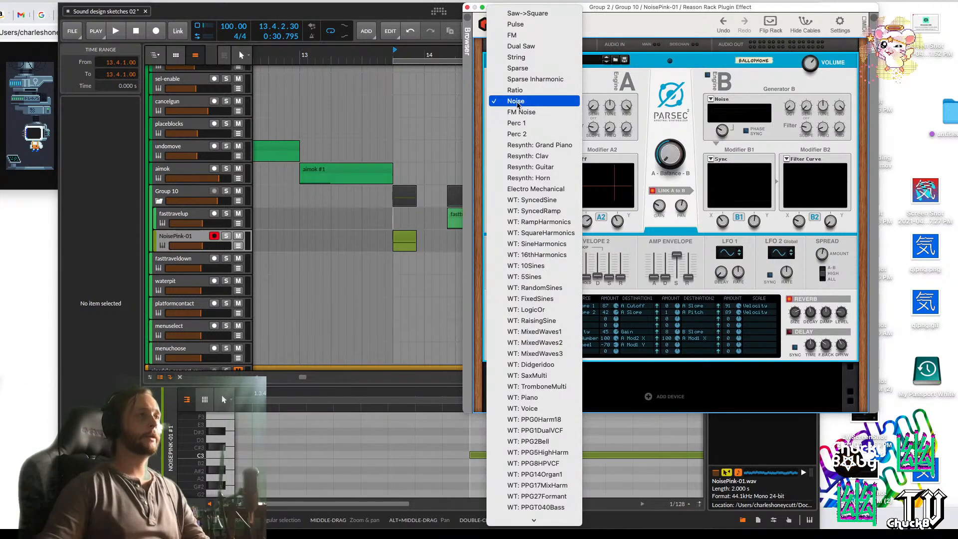
left_click(518, 111)
key("space")
key("space")
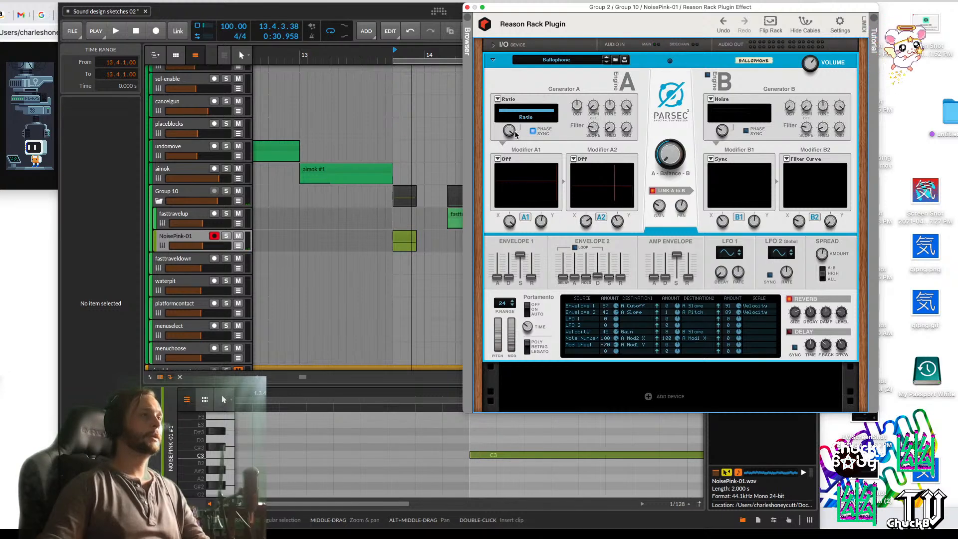
left_click_drag(514, 130, 517, 153)
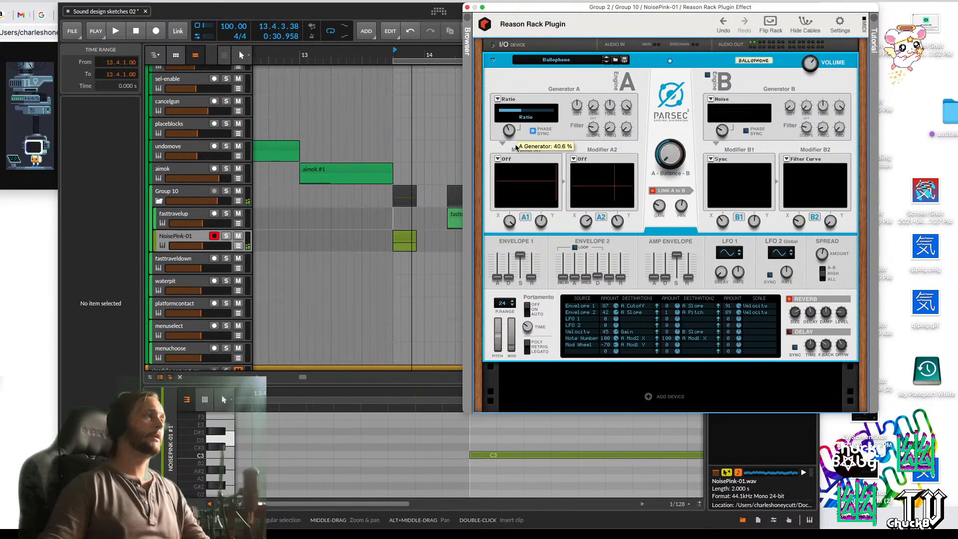
mouse_move(516, 147)
left_mouse_down()
mouse_move(515, 158)
mouse_move(516, 145)
left_mouse_up()
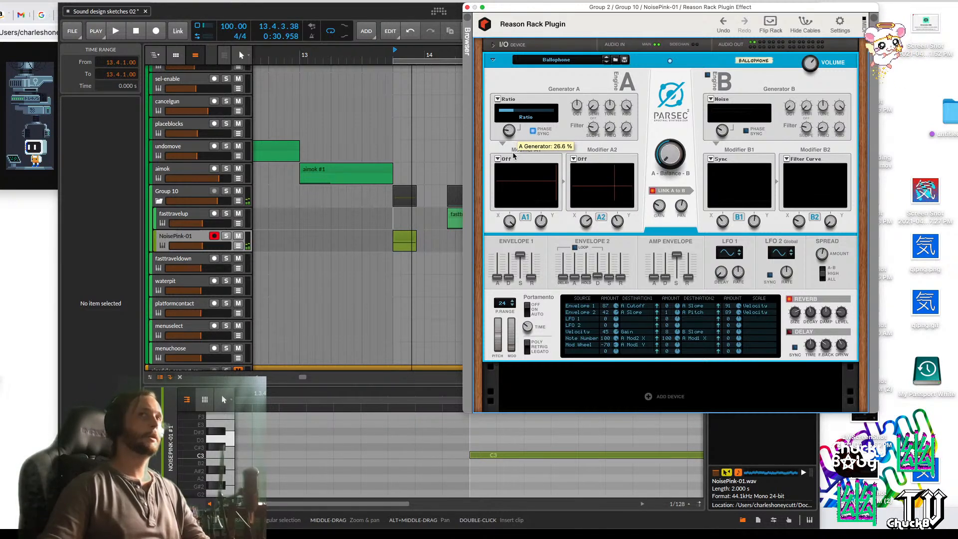
Try Sparse Inharmonic and Sparse in Generator A, adjusting the position control to 71.9%
left_click(514, 97)
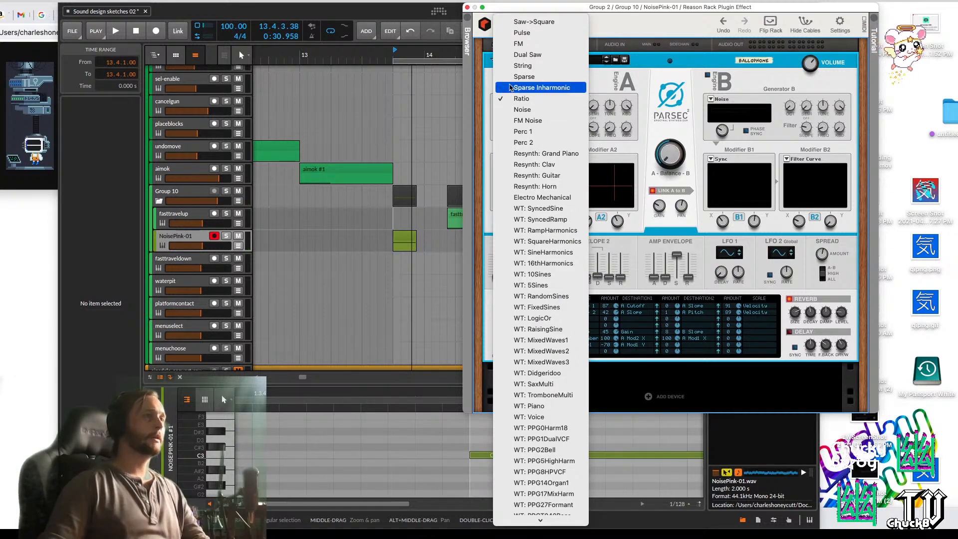
left_click(533, 87)
mouse_move(511, 130)
left_mouse_down()
mouse_move(507, 159)
mouse_move(510, 133)
left_mouse_up()
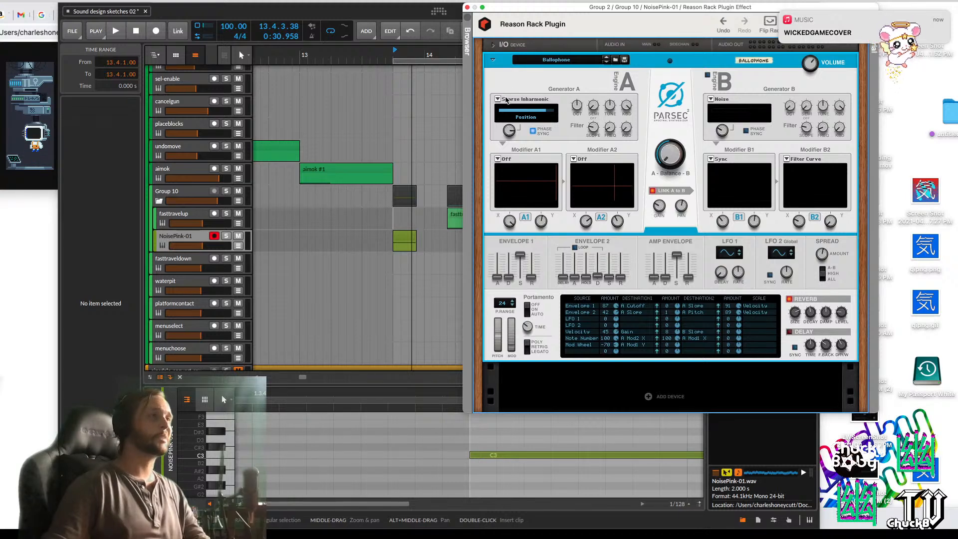
left_click(506, 99)
left_click(524, 88)
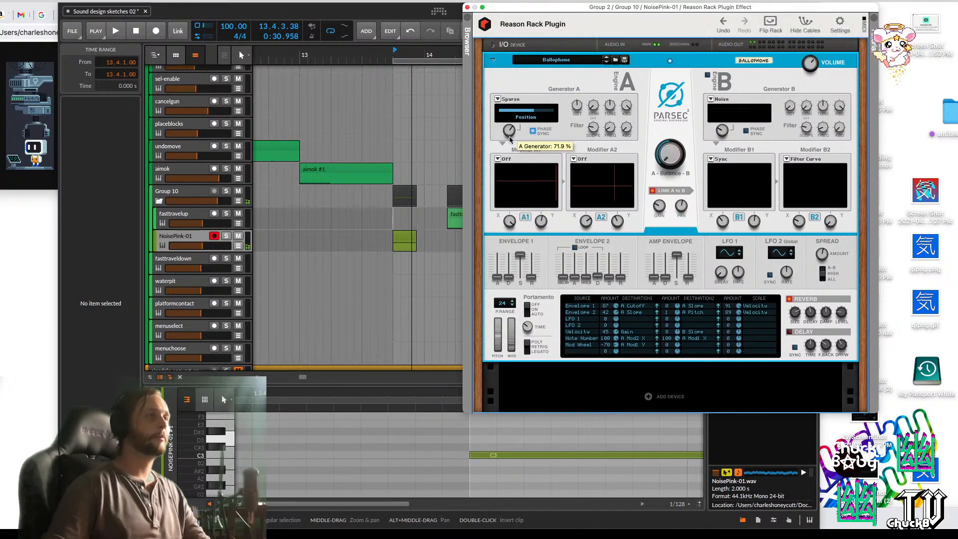
Try Dual Saw with varied detune and Electro Mechanical with adjusted drive in Generator A
left_click(506, 99)
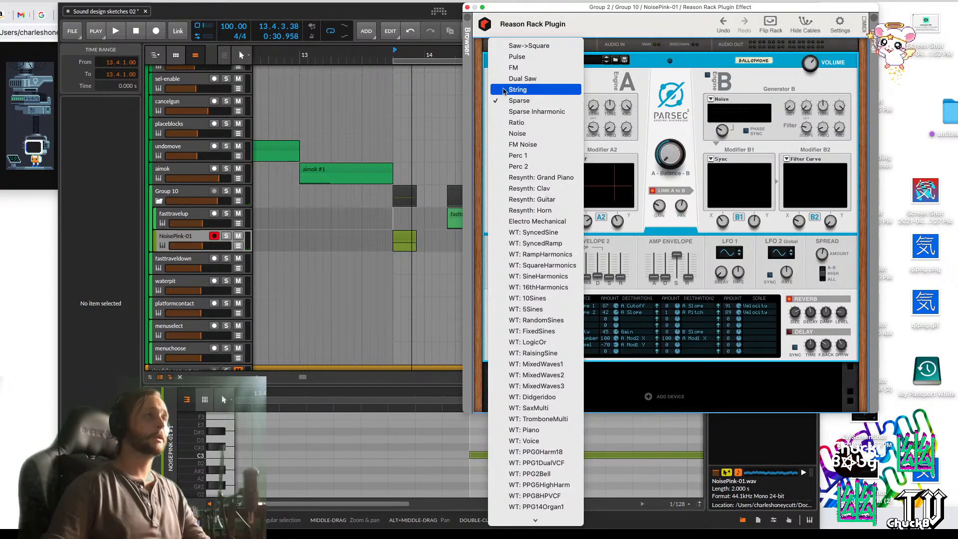
left_click(508, 79)
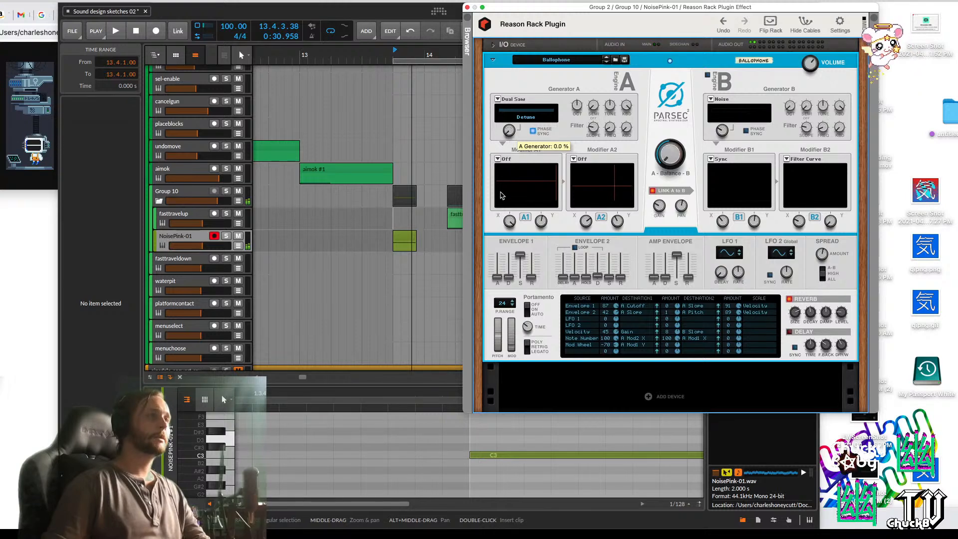
left_click_drag(516, 121, 517, 112)
left_click(518, 100)
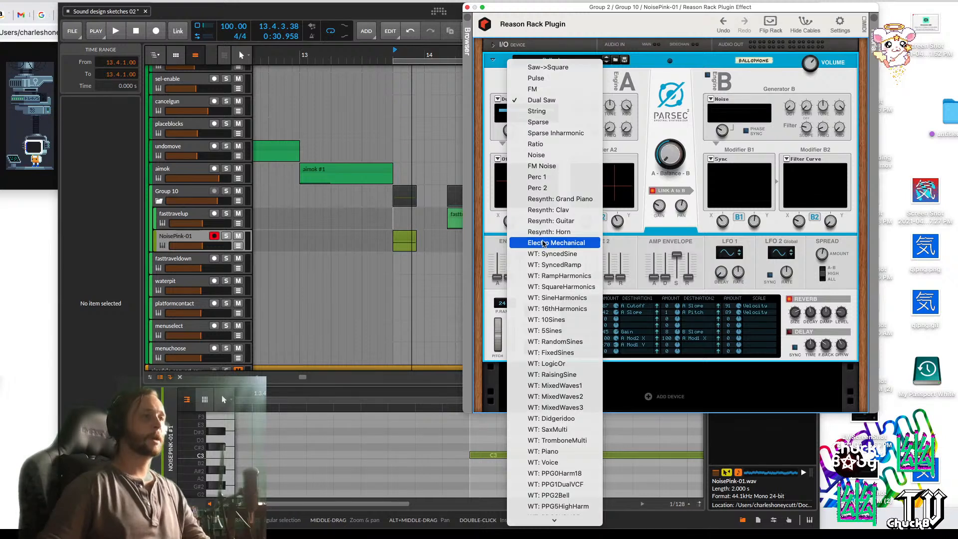
left_click(544, 243)
mouse_move(509, 146)
left_mouse_down()
mouse_move(508, 162)
mouse_move(508, 134)
mouse_move(512, 146)
left_mouse_up()
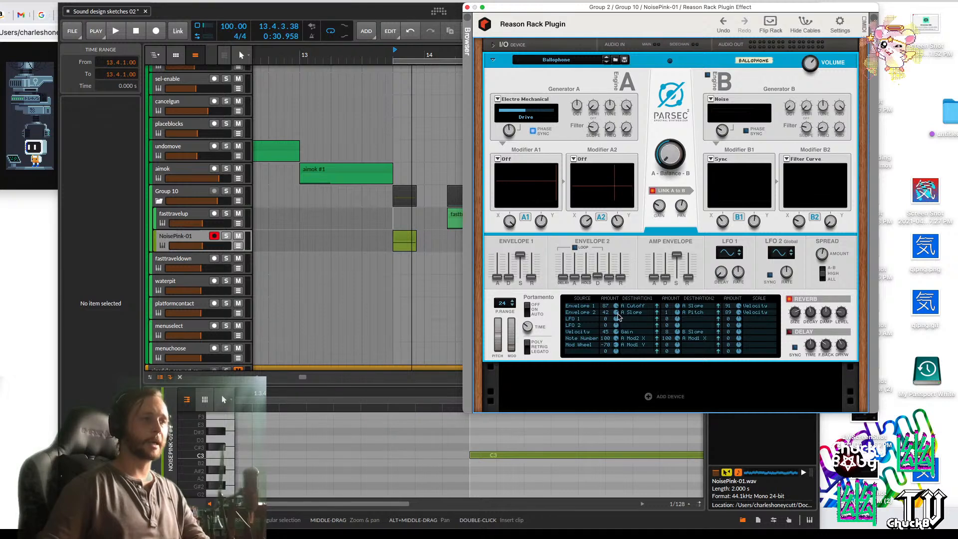
Route LFO 1 to the A Generator destination in the modulation matrix with an amount of 97
left_click(626, 319)
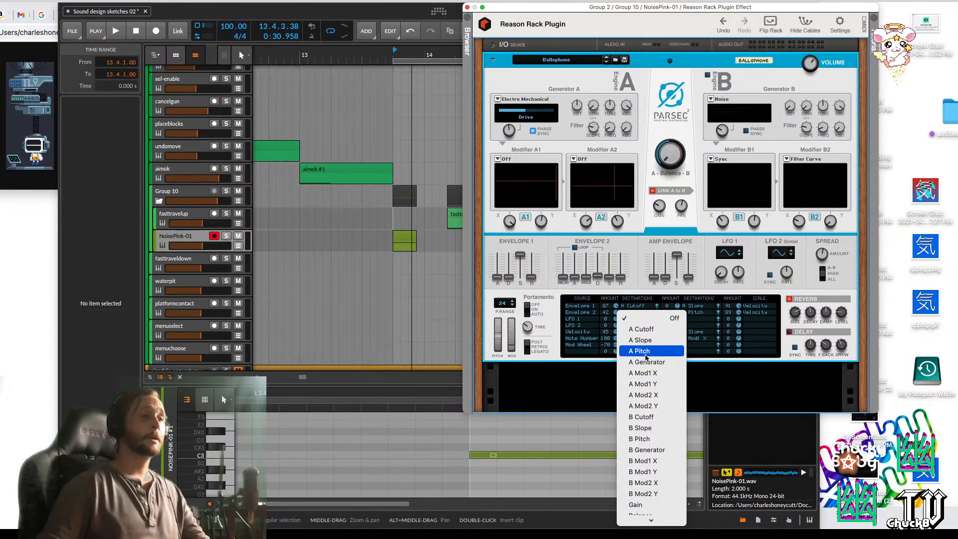
left_click(647, 361)
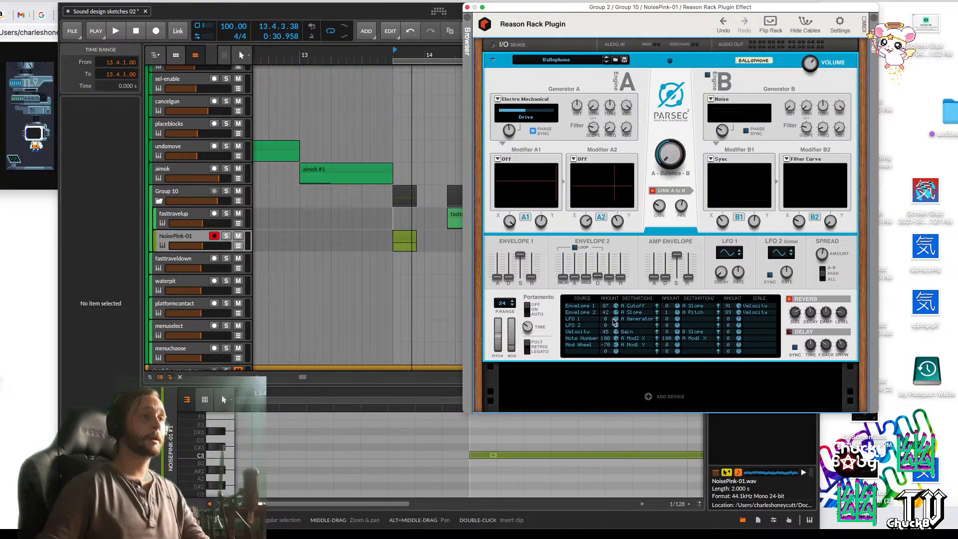
left_click_drag(616, 319, 623, 302)
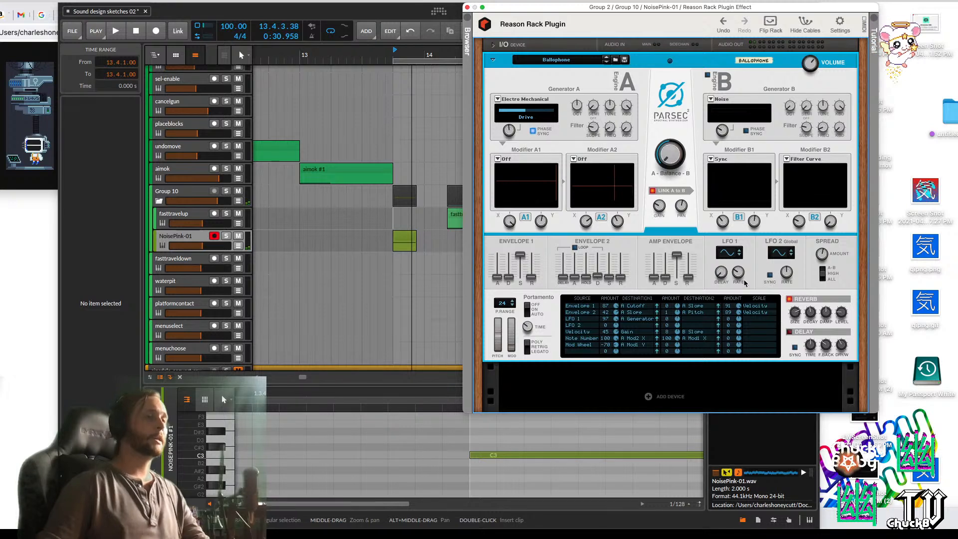
Audition the wavetable types MixedWaves3, RandomSines and 10Sines in Generator A
left_click(531, 106)
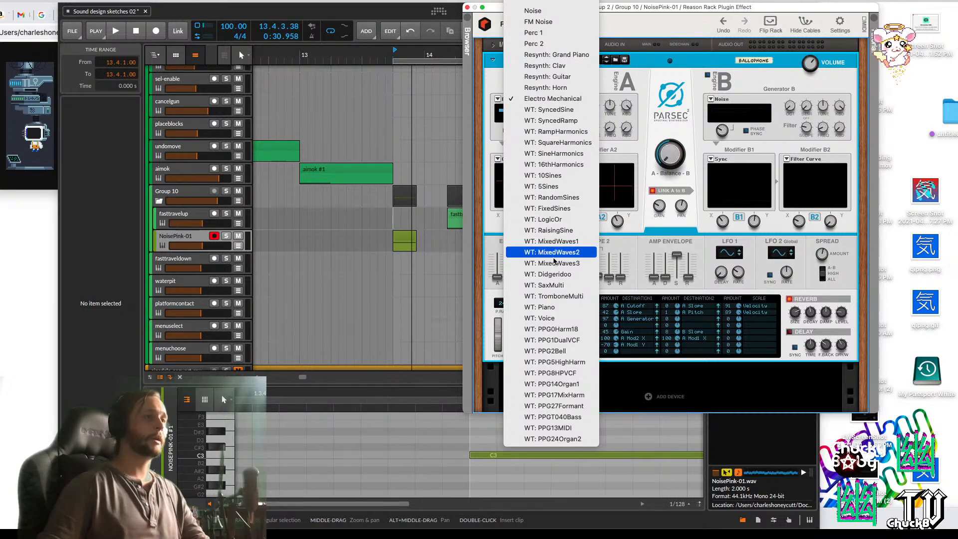
left_click(539, 250)
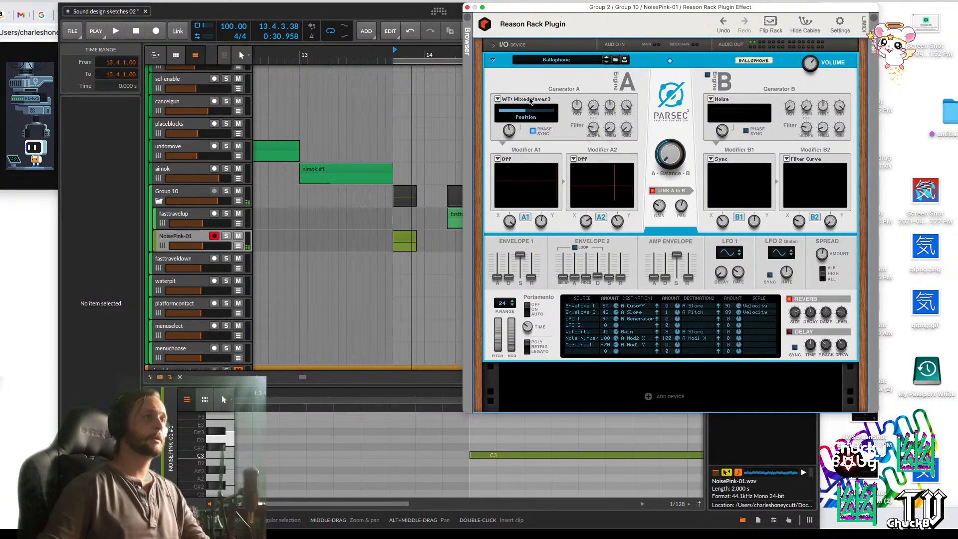
left_click(533, 106)
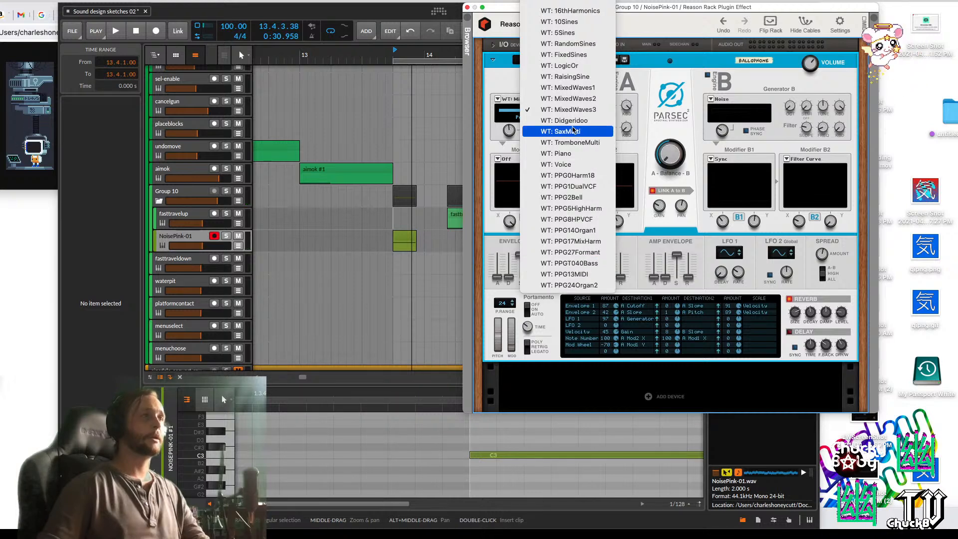
scroll(574, 120, "up", 3)
left_click(582, 80)
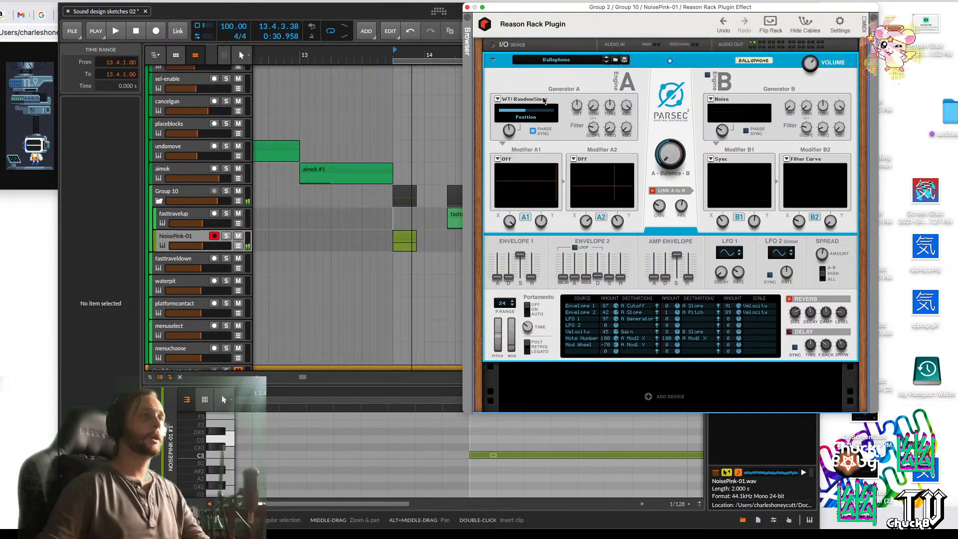
left_click(543, 103)
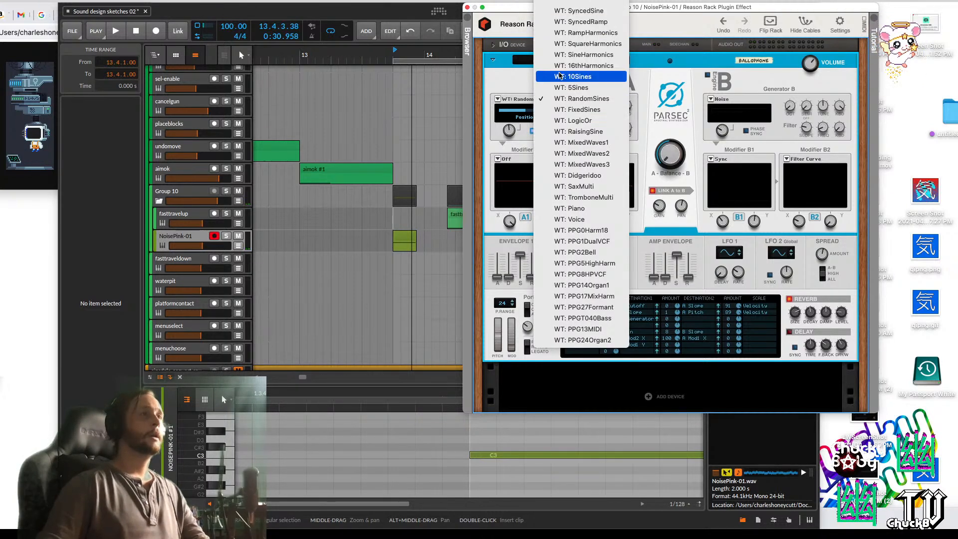
left_click(566, 76)
Compare Electro Mechanical with FM Noise as the source of Generator A
left_click(537, 108)
scroll(568, 99, "up", 3)
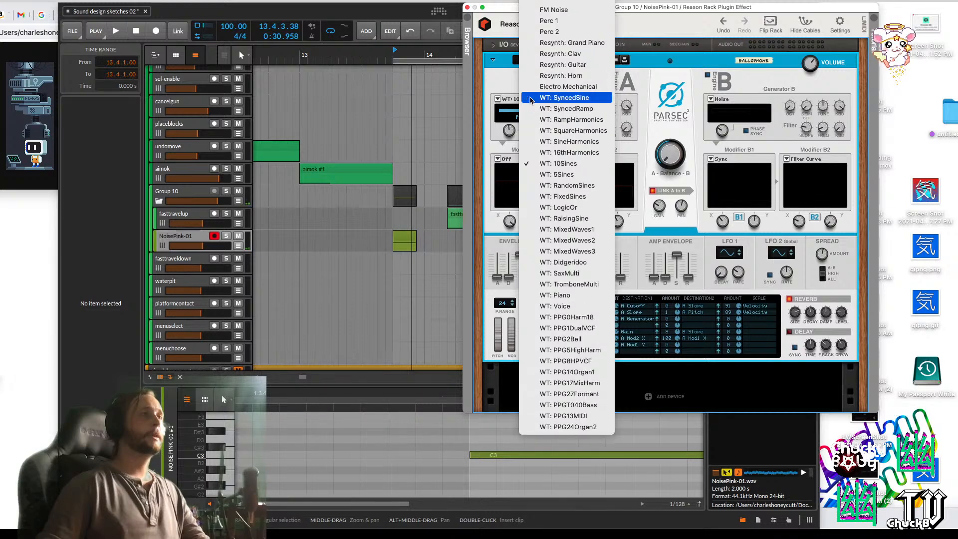
left_click(571, 89)
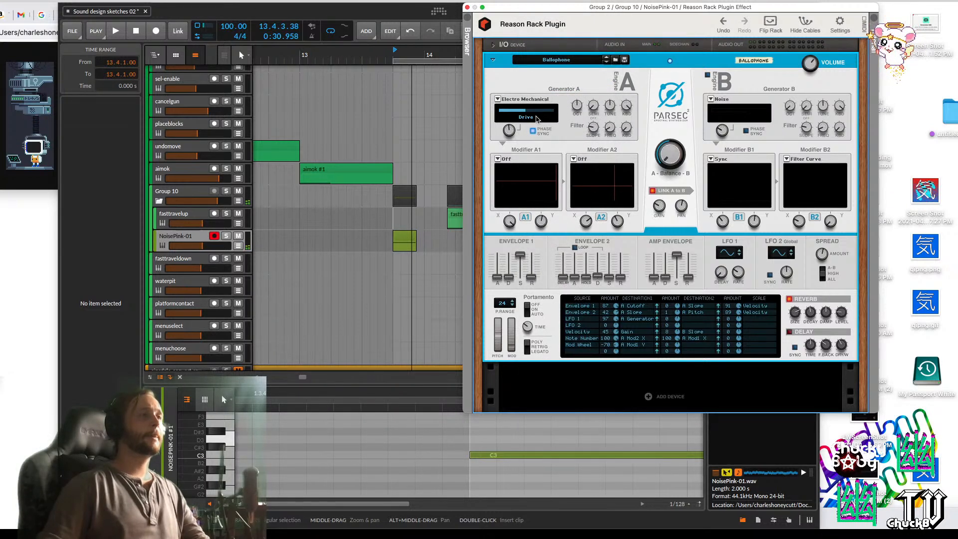
left_click(521, 102)
scroll(548, 87, "up", 2)
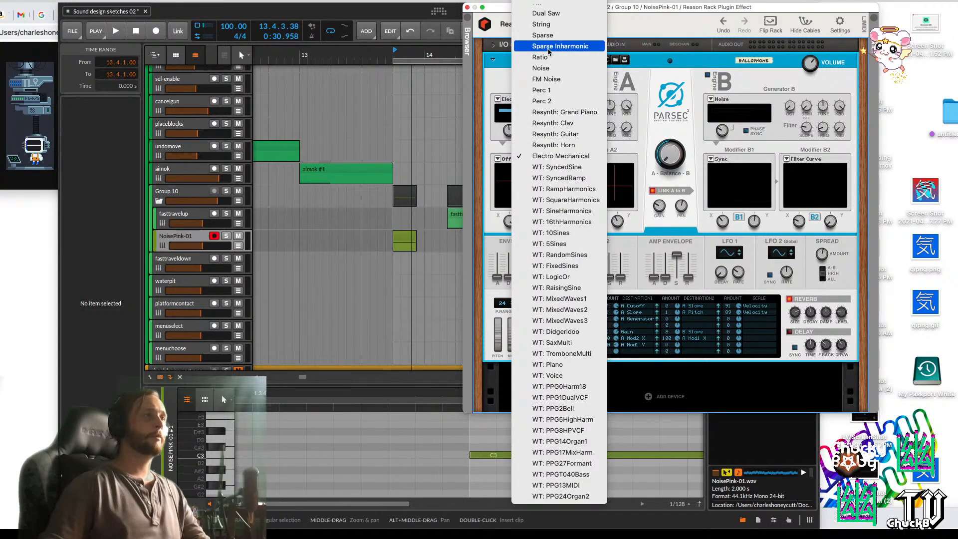
left_click(548, 84)
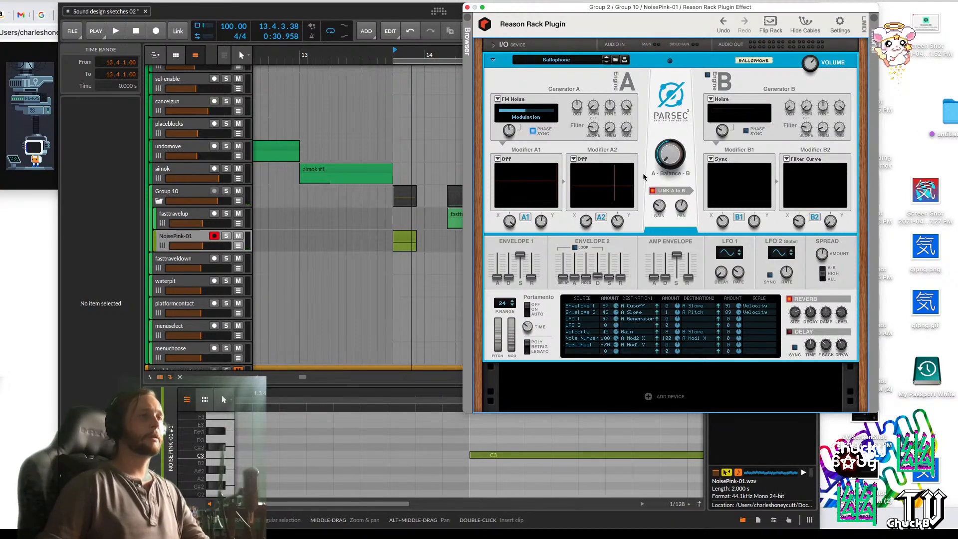
Set Modifier A1 to Harmonic Stretch with its X control adjusted, and shift the Bitwig window away from the animation
left_click(502, 159)
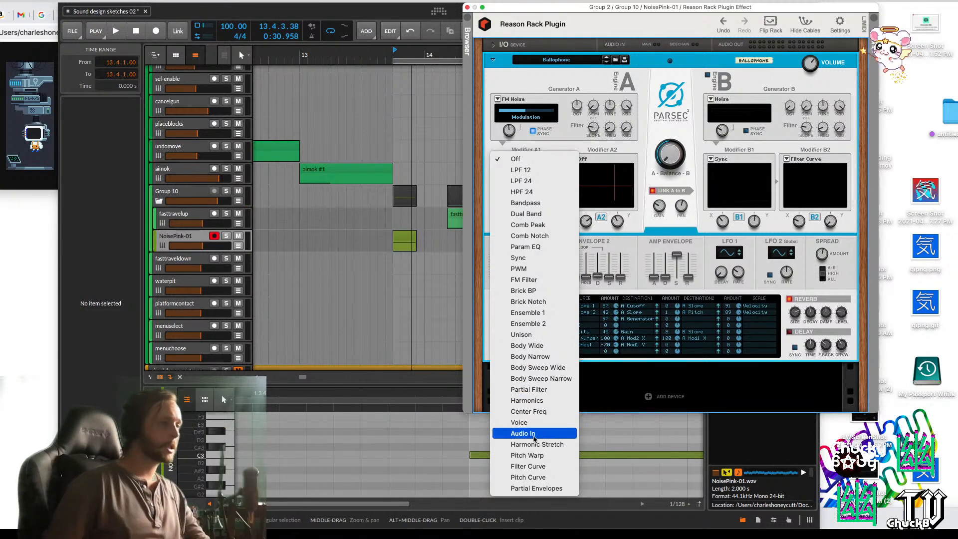
left_click(538, 444)
left_click_drag(510, 218, 543, 192)
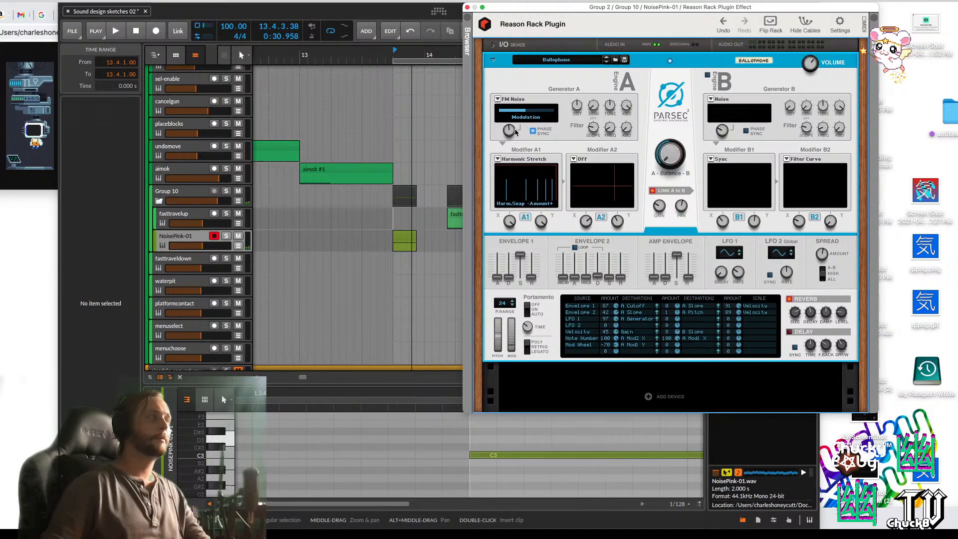
mouse_move(203, 6)
left_mouse_down()
mouse_move(284, 6)
mouse_move(214, 5)
left_mouse_up()
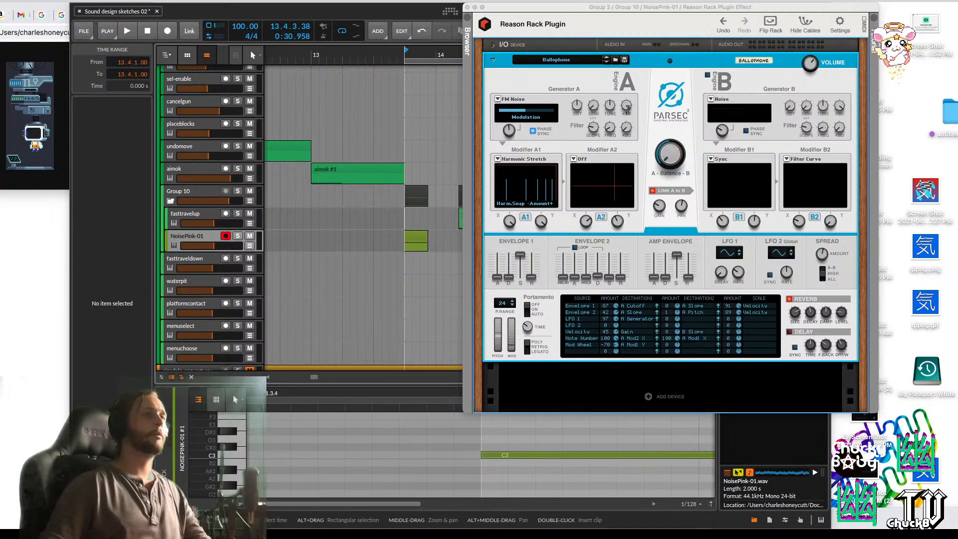
Try Perc 1 with tune at 10.9% and Perc 2 in Generator A, using a ramp waveform for LFO 1
left_click(516, 99)
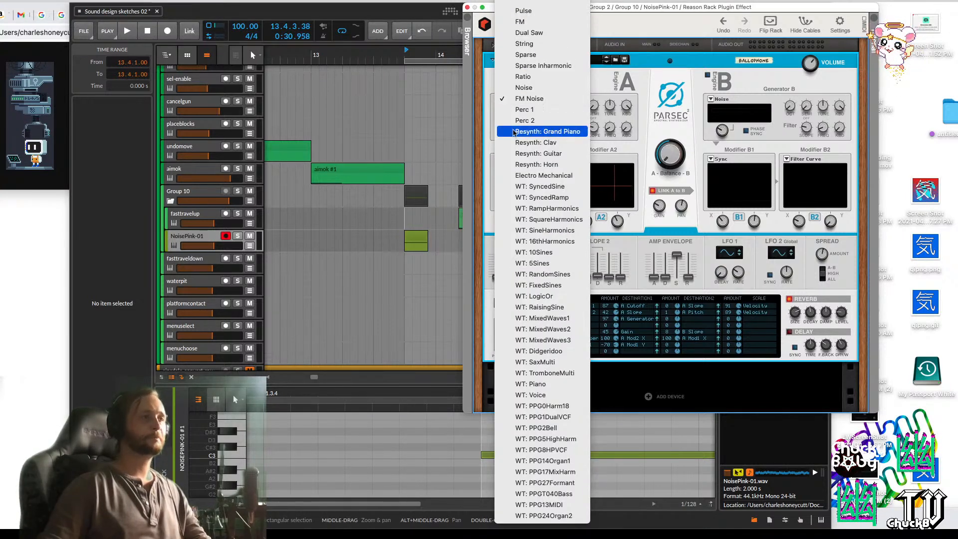
left_click(526, 109)
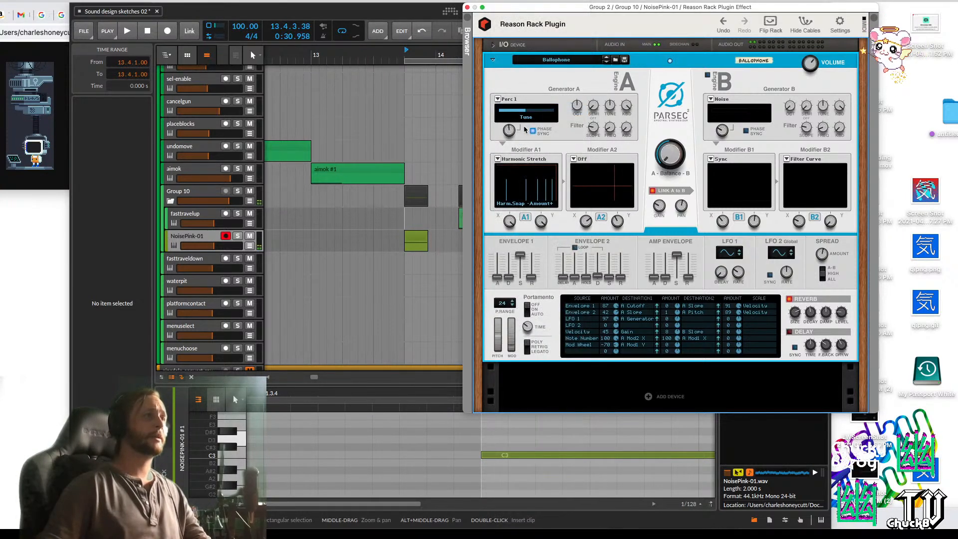
left_click_drag(518, 129, 512, 140)
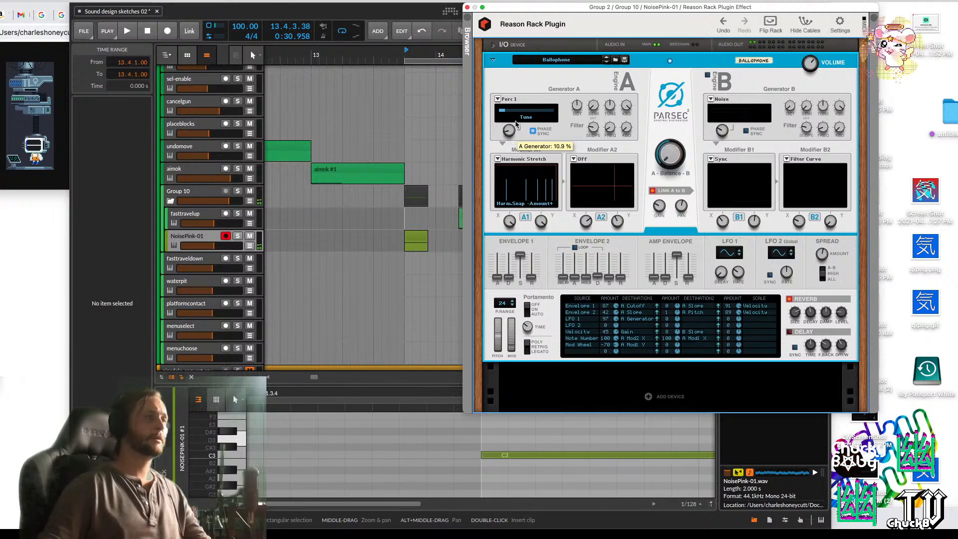
left_click(508, 100)
left_click(516, 106)
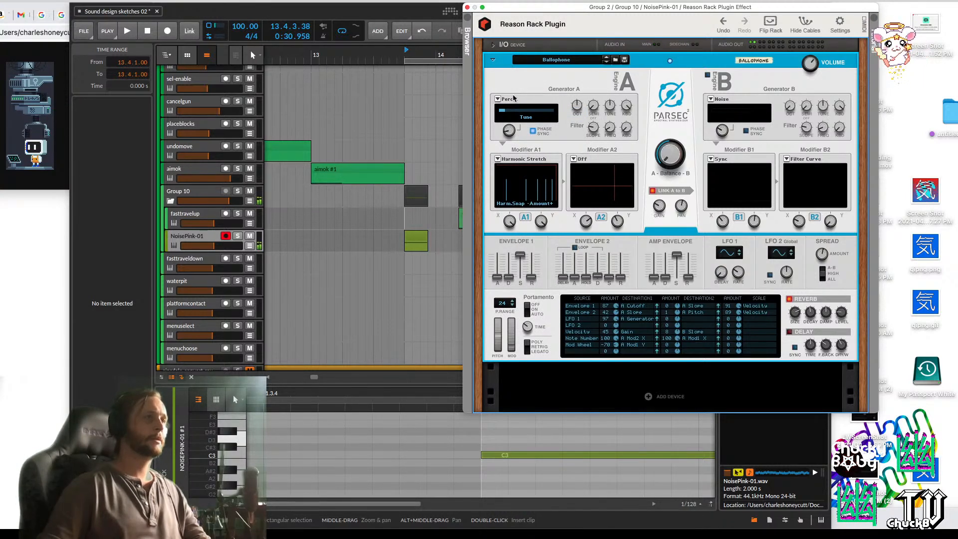
left_click(512, 99)
left_click(802, 232)
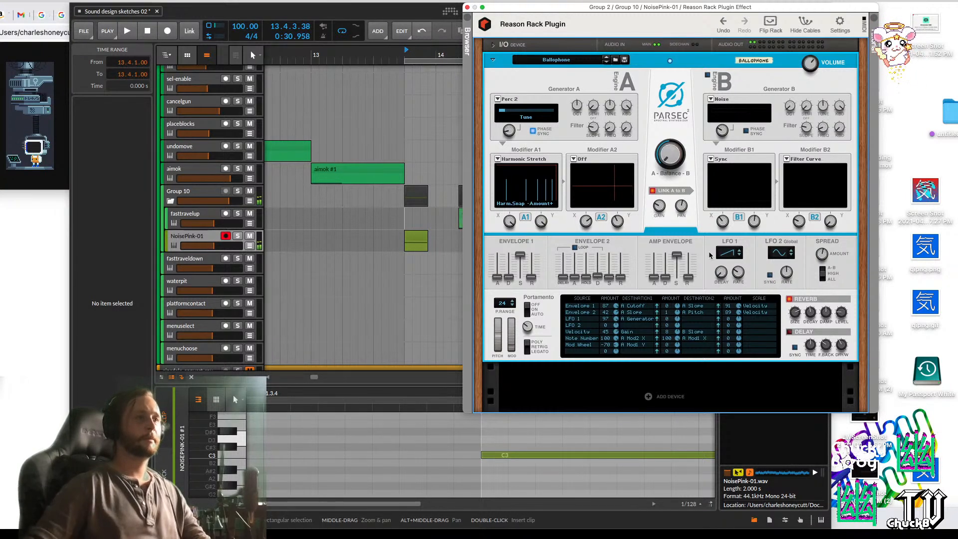
Audition Sparse in Generator A with a raised position, and settle on Sparse Inharmonic
left_click(518, 100)
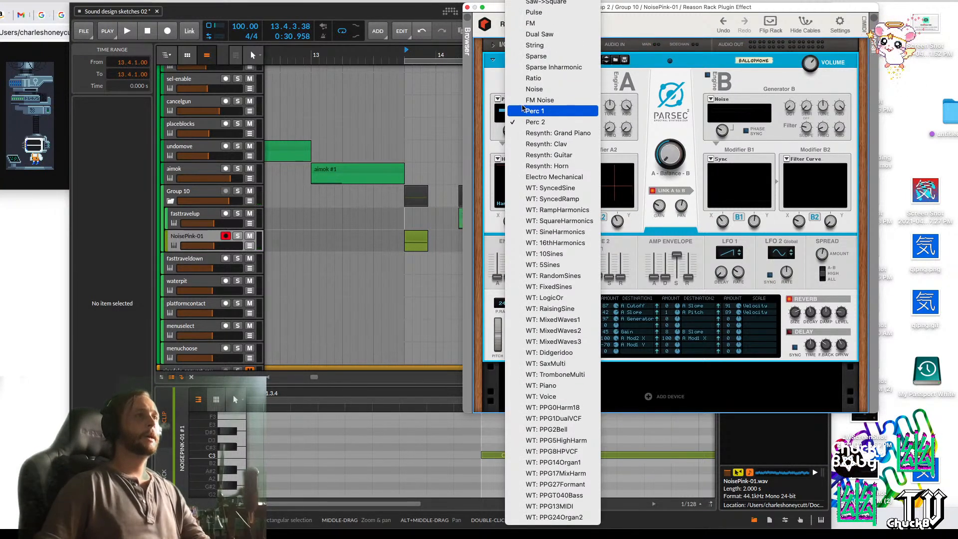
left_click(545, 57)
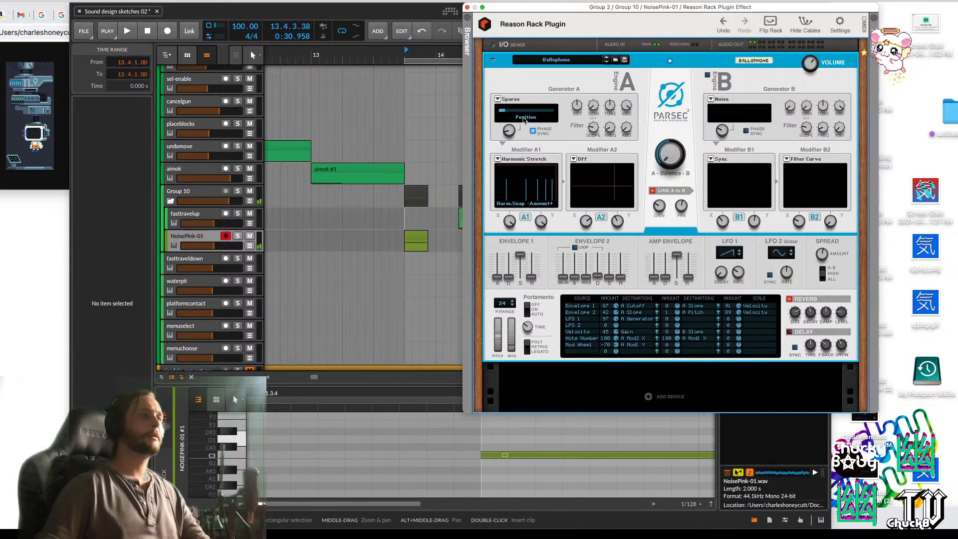
left_click_drag(524, 118, 543, 81)
left_click(518, 99)
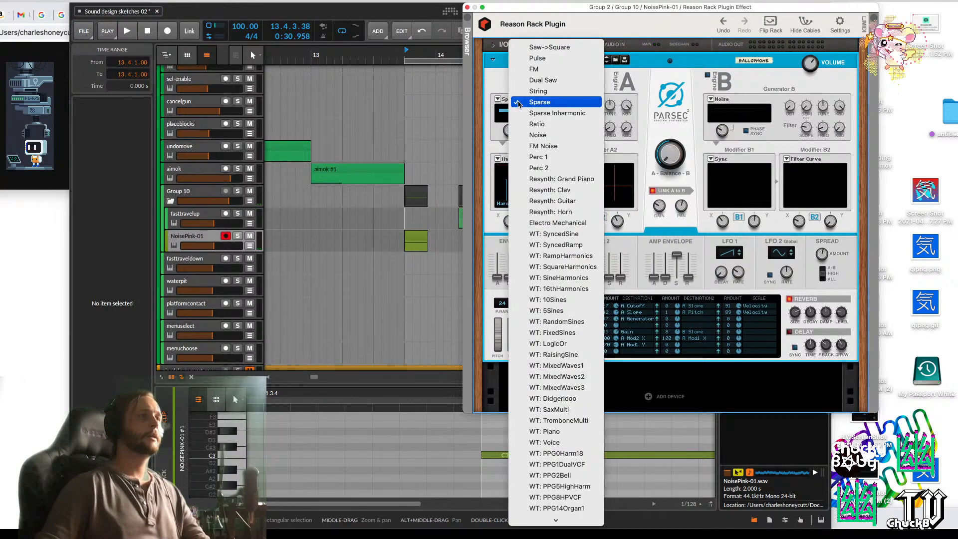
left_click(524, 124)
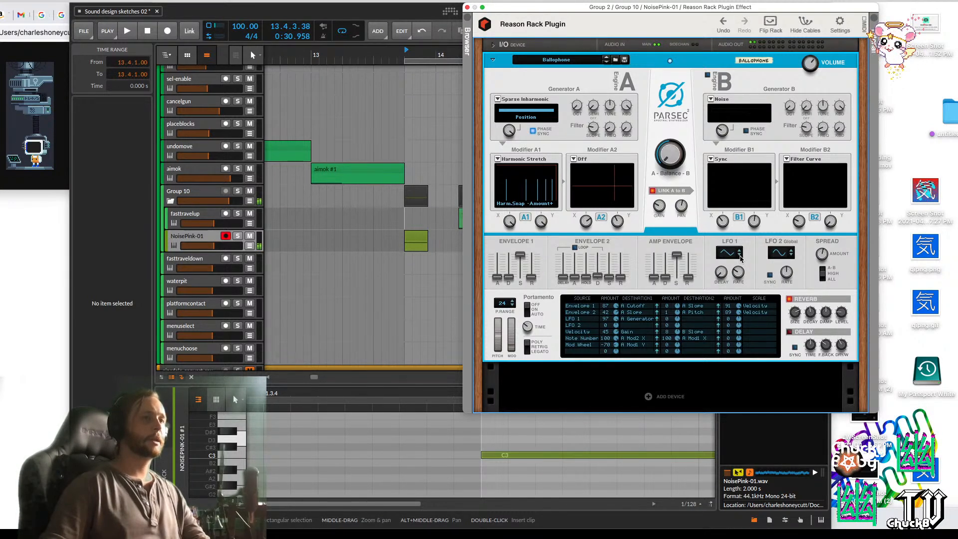
Set LFO 1 to the falling-curve waveform and reshape the amp envelope with no sustain and a 2.26 s decay
left_click(740, 250)
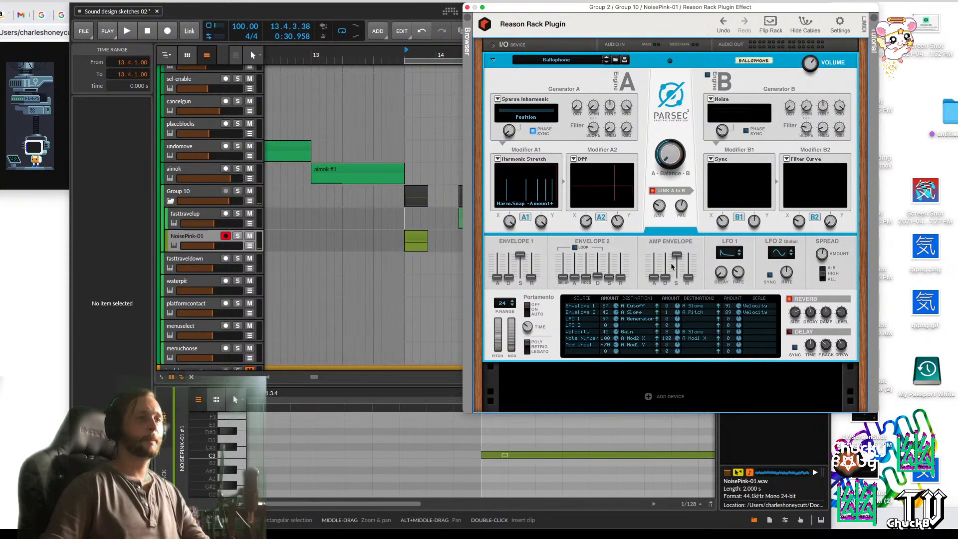
left_click_drag(676, 256, 666, 277)
left_click_drag(663, 292, 668, 277)
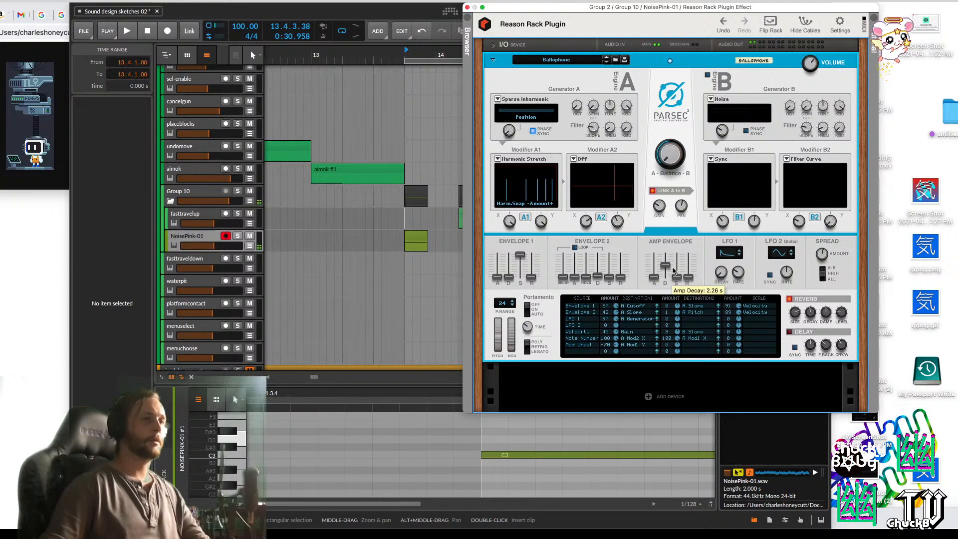
Compare the ramp and other waveforms for LFO 1, and return to the falling curve
left_click(740, 252)
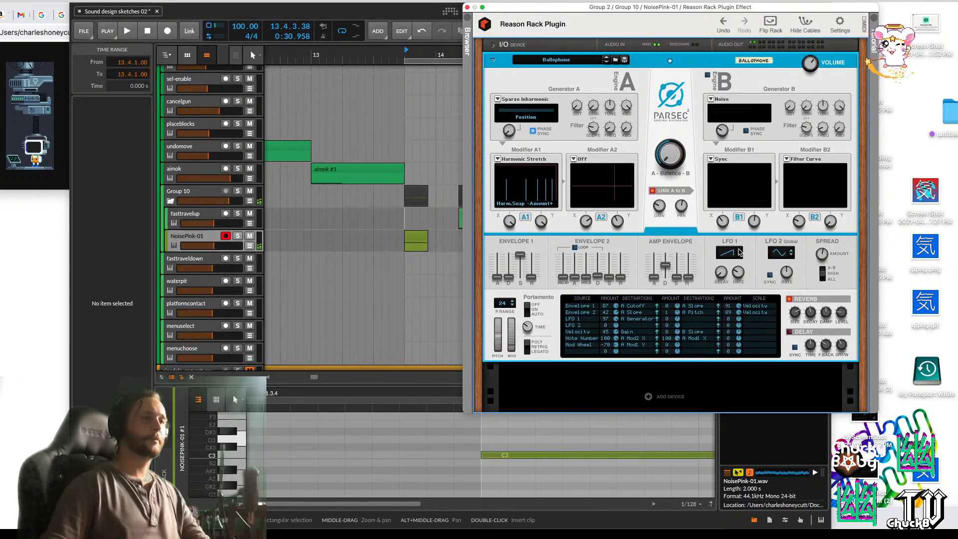
left_click(739, 251)
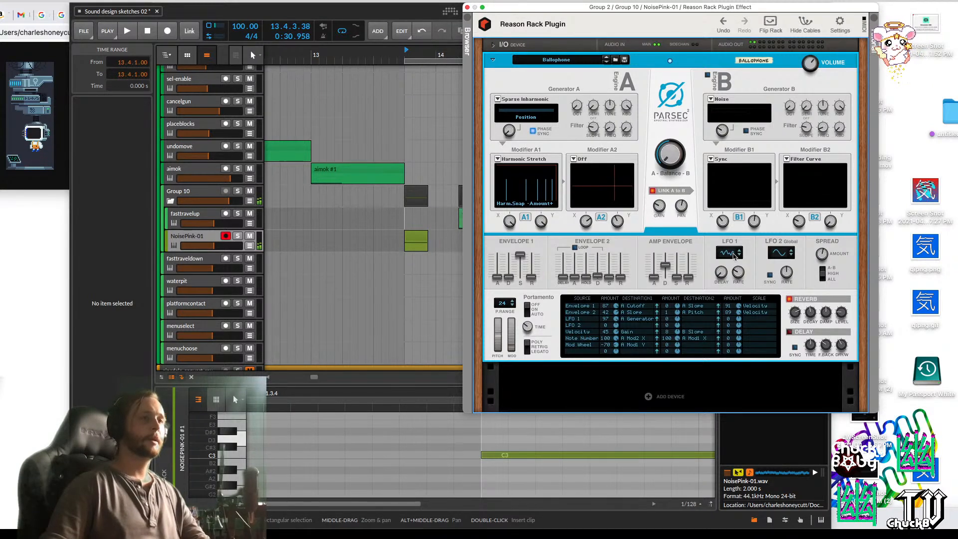
left_click(734, 255)
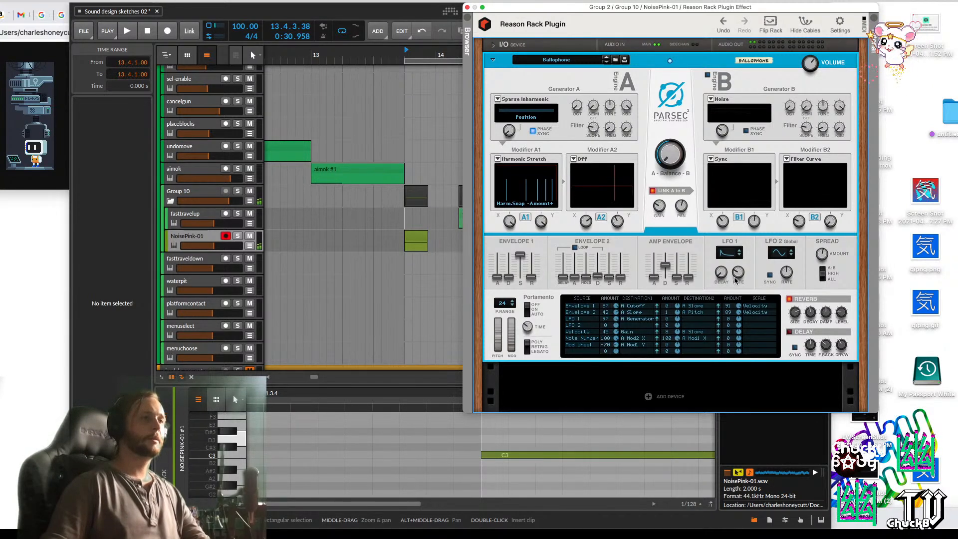
mouse_move(498, 331)
left_mouse_down()
mouse_move(520, 299)
mouse_move(499, 340)
mouse_move(508, 330)
left_mouse_up()
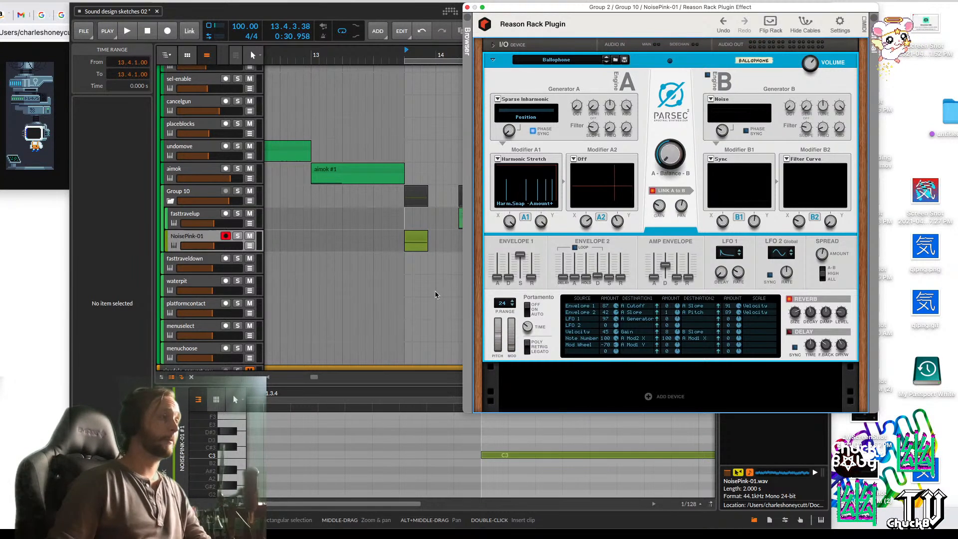
Duplicate the NoisePink-01 track and make its clip fill the gap between the original noise clip and fasttravelup #1
left_click(209, 239)
key("super+d")
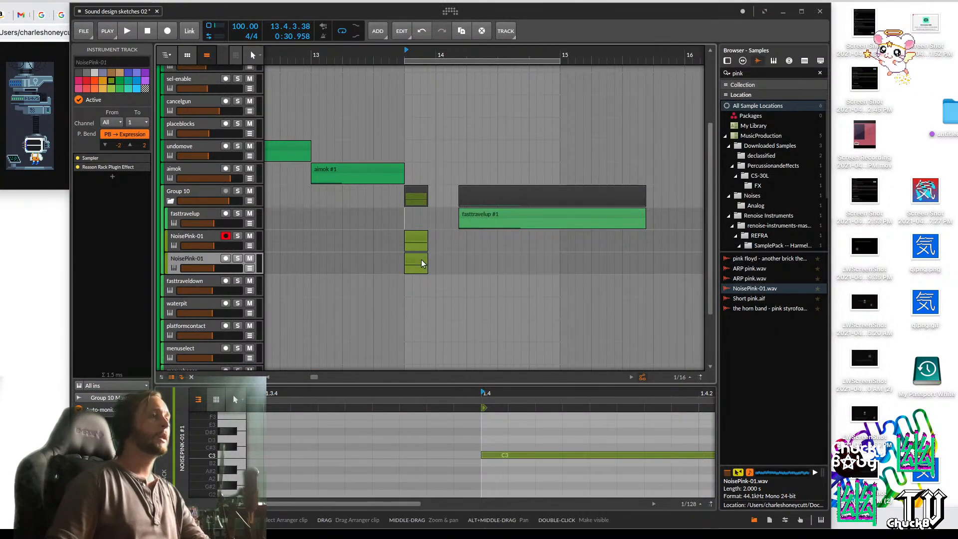
left_click_drag(426, 259, 458, 262)
double_click(448, 263)
left_click_drag(465, 422, 483, 494)
key("ctrl+alt+Right")
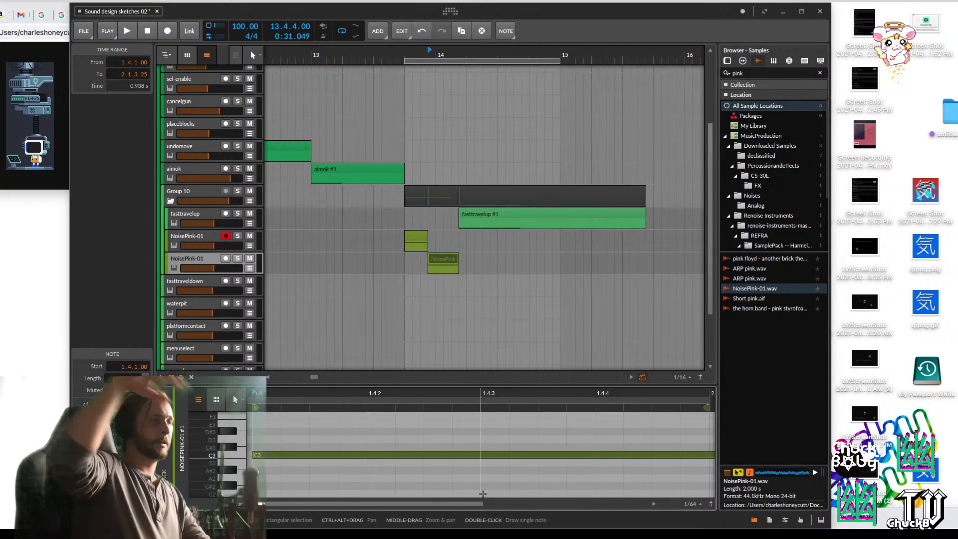
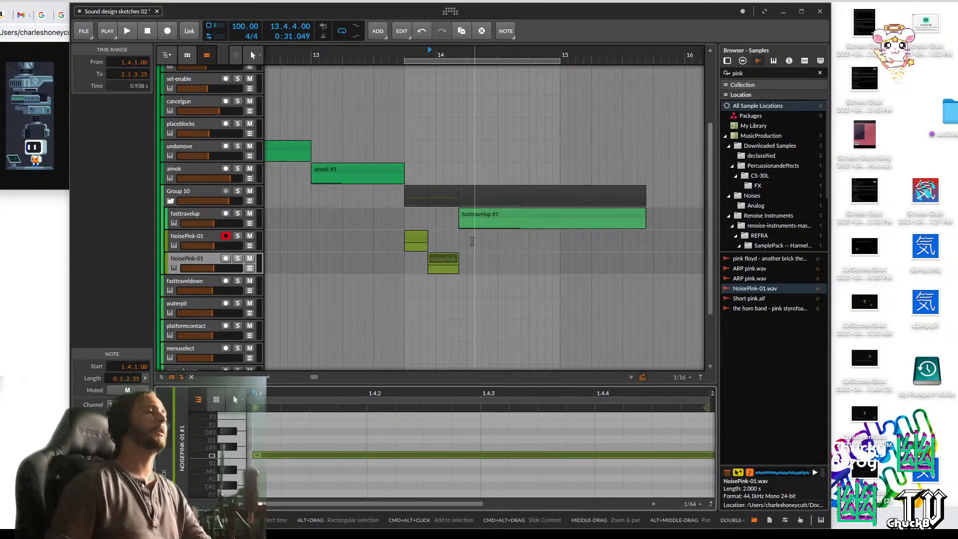
Play back from the fasttravelup clip, the original noise clip and the duplicated noise clip to compare the layers
left_click(472, 217)
key("space")
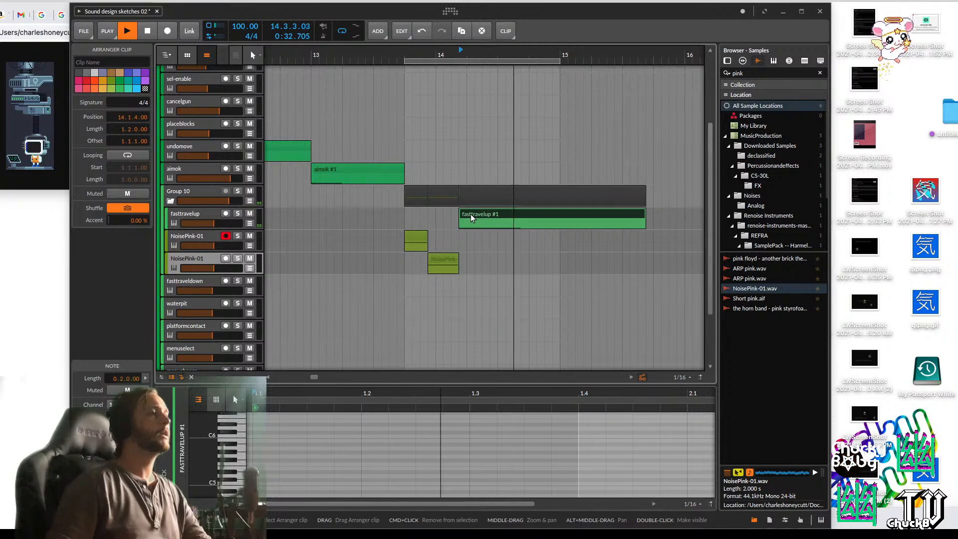
key("space")
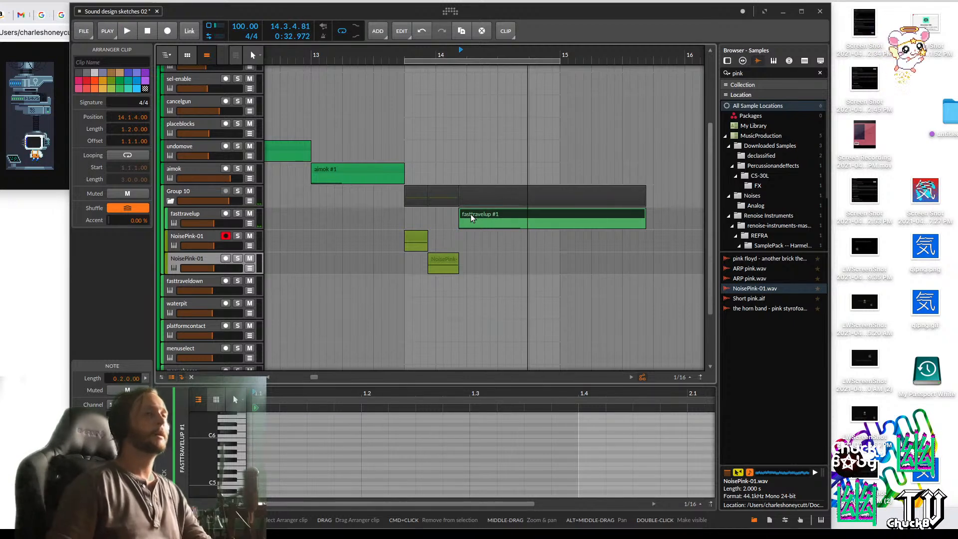
left_click(414, 237)
key("space")
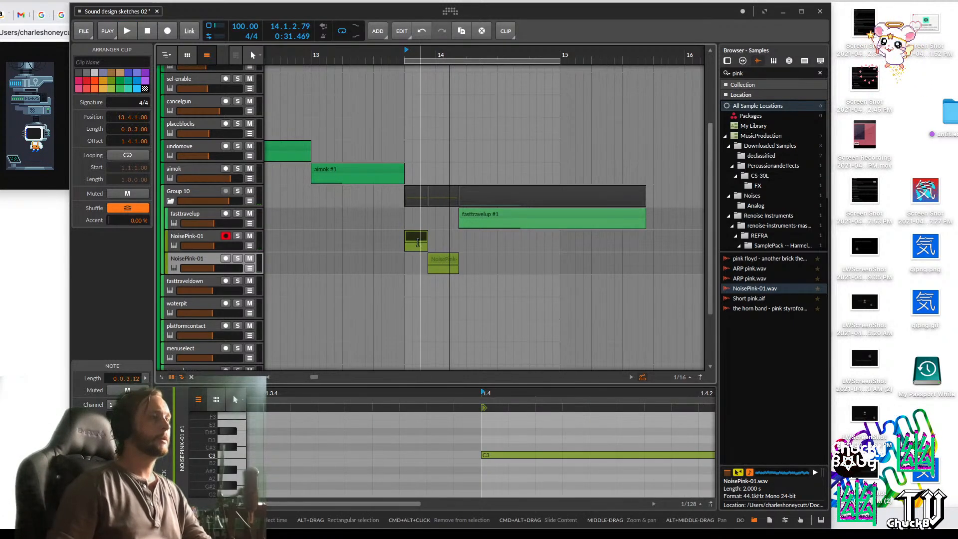
left_click(433, 283)
key("space")
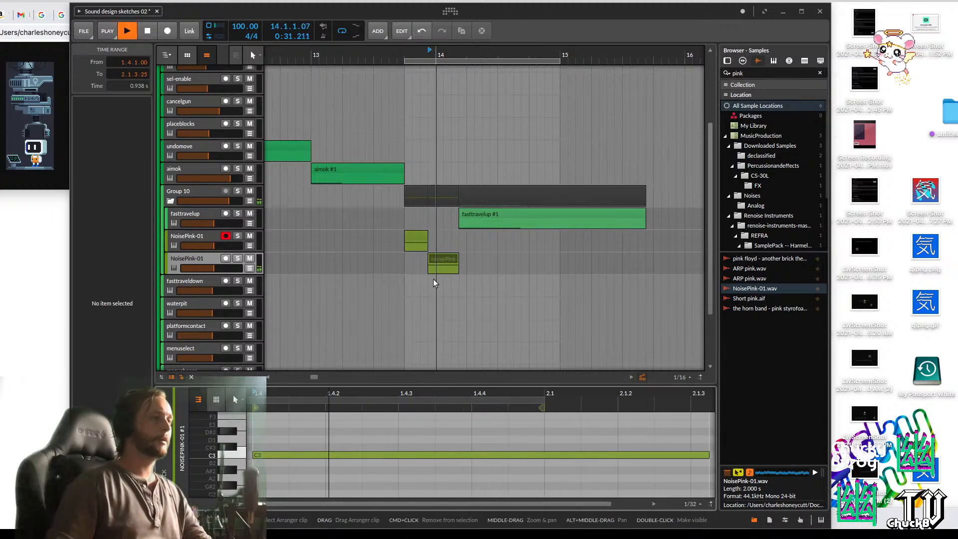
key("space")
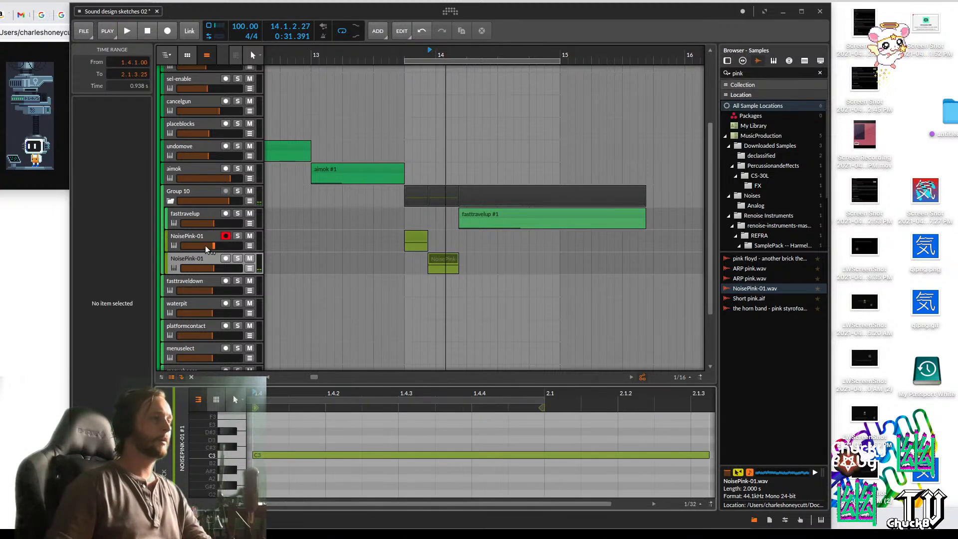
Open the Reason Rack Plugin of the duplicated NoisePink-01 track, audition it, and move its window clear of the noise clips
left_click(237, 251)
key("d")
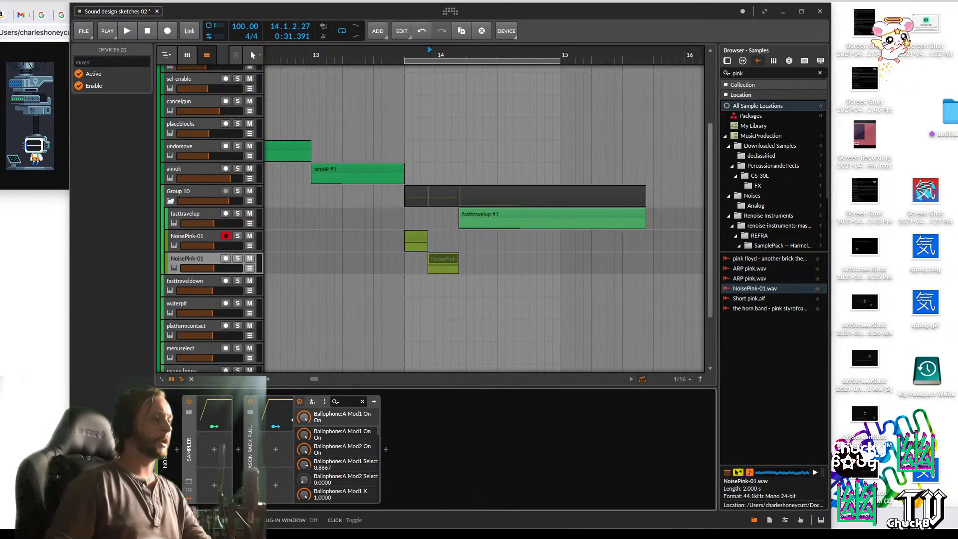
left_click(250, 481)
key("space")
key("space")
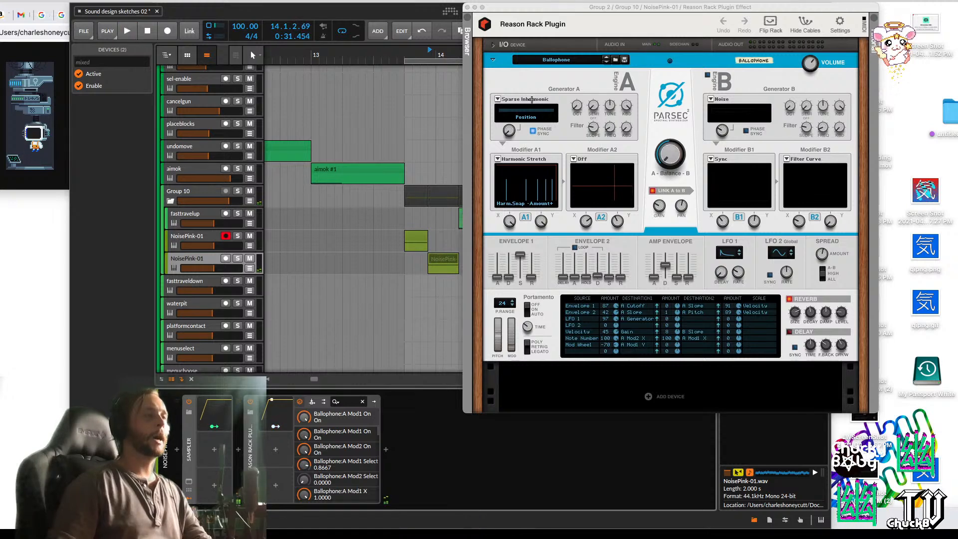
left_click_drag(601, 9, 724, 18)
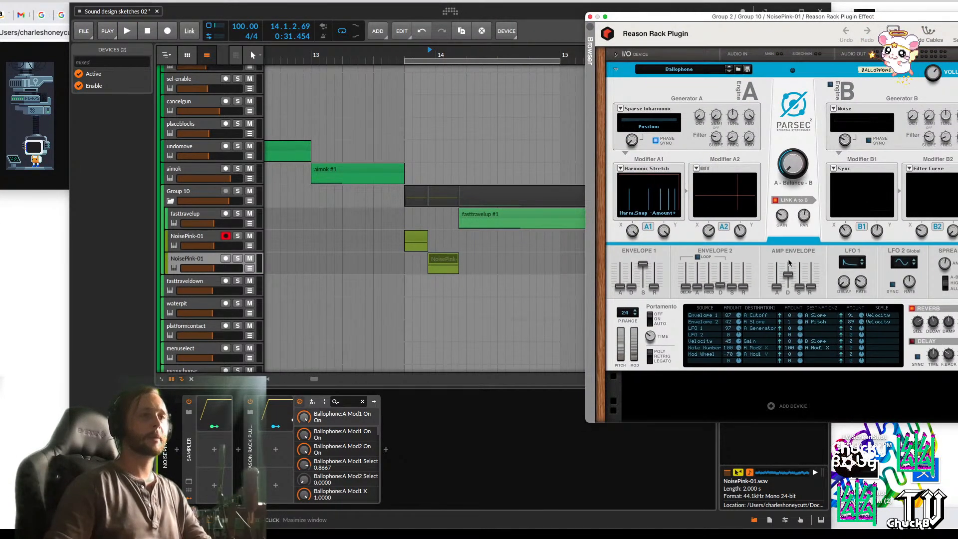
Set the modulation amount from LFO 1 to A Generator to 0 in the duplicated track's Parsec
right_click(854, 264)
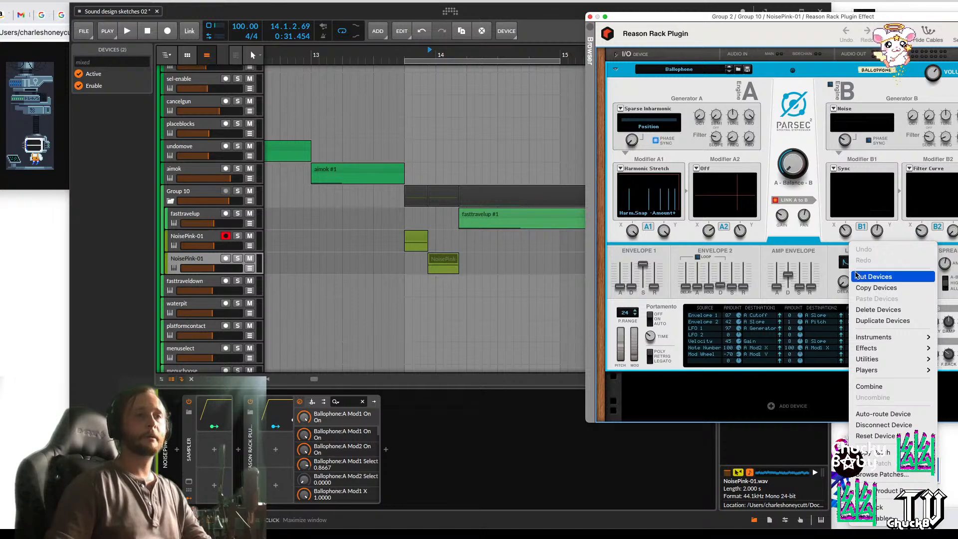
left_click(841, 266)
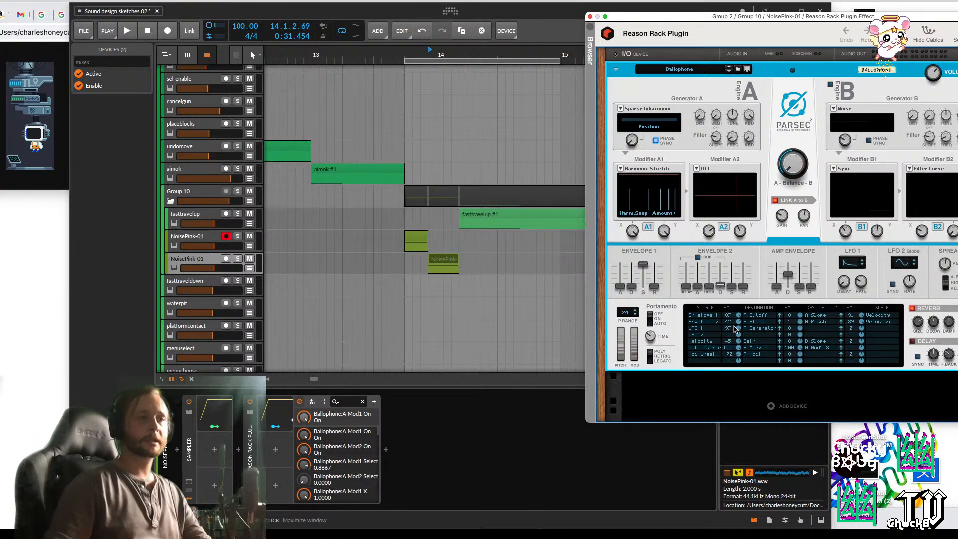
mouse_move(734, 329)
left_mouse_down()
mouse_move(735, 379)
mouse_move(739, 327)
left_mouse_up()
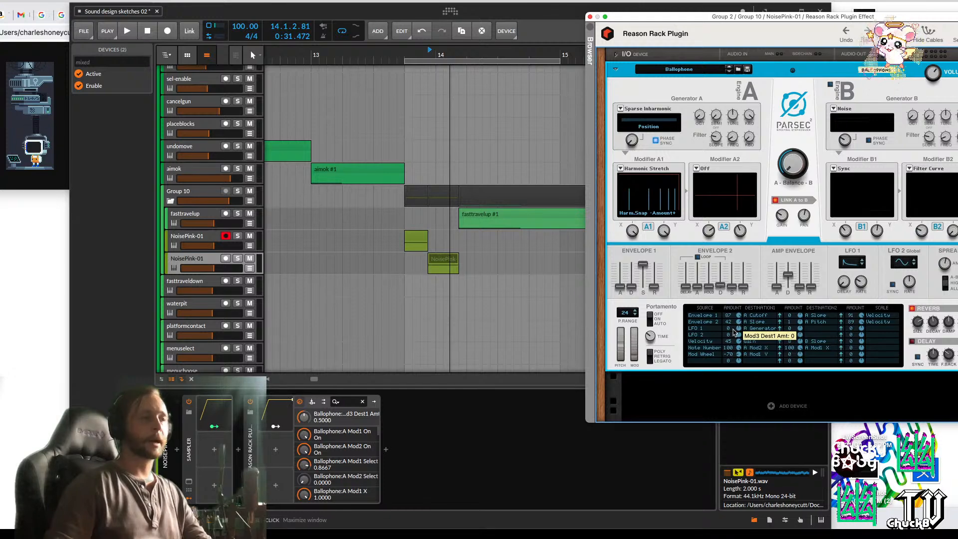
Add an ADSR envelope modulator to the duplicated track's Reason Rack Plugin and play the result
left_click(279, 449)
left_click(169, 333)
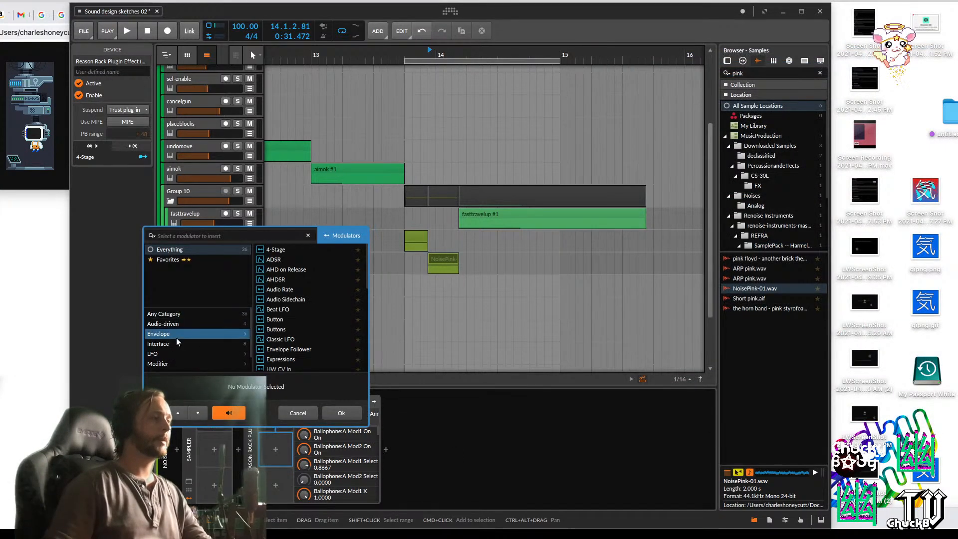
double_click(274, 250)
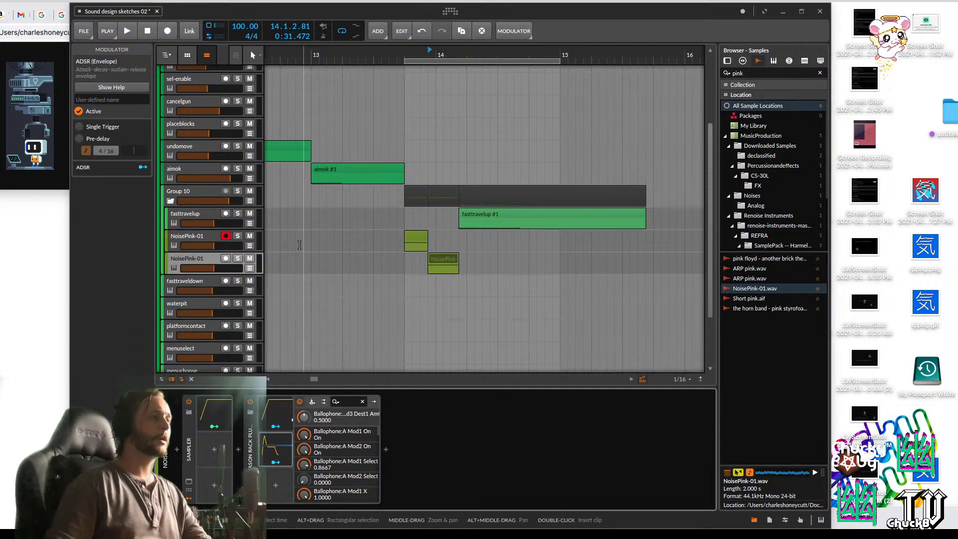
key("space")
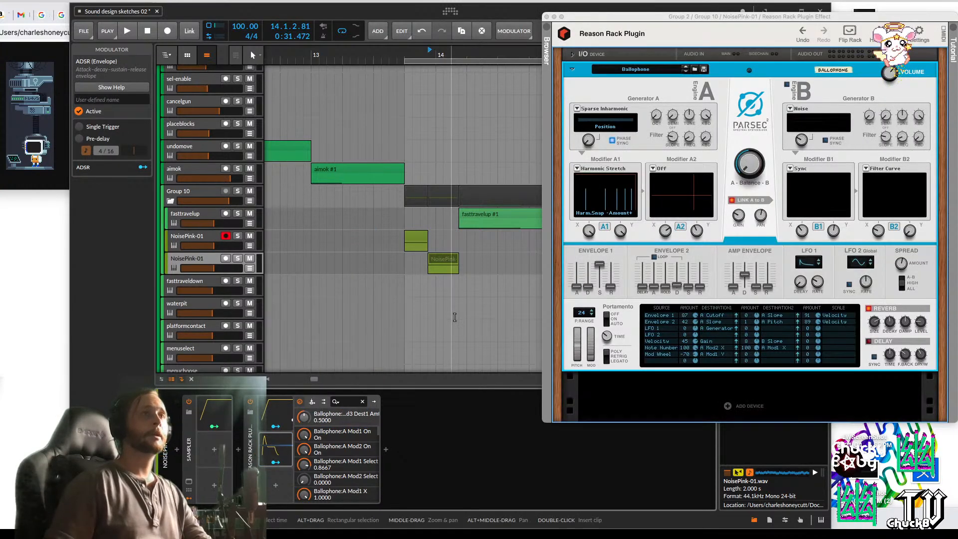
Shape the ADSR modulator with an immediate attack, zero sustain and a slightly longer decay
left_click(276, 452)
left_click_drag(306, 408, 298, 409)
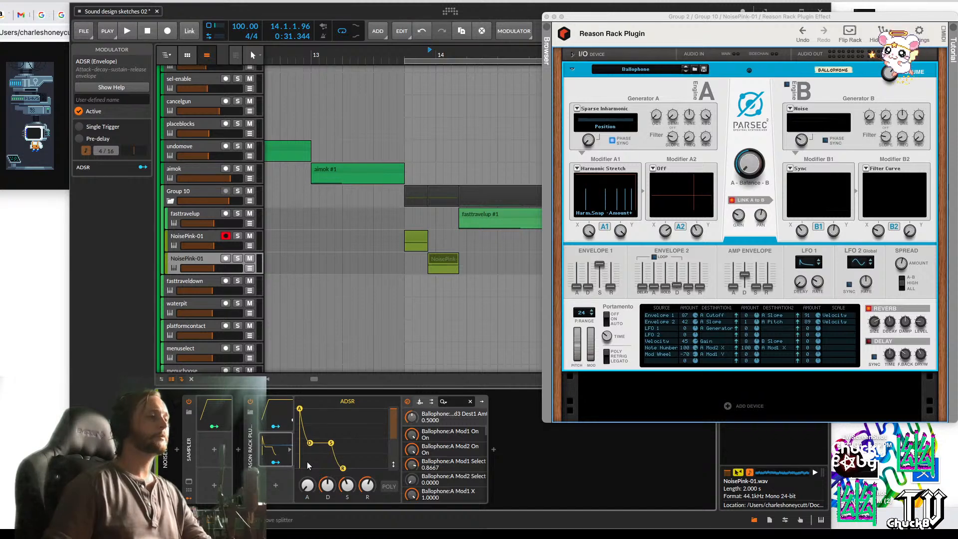
left_click_drag(309, 443, 317, 527)
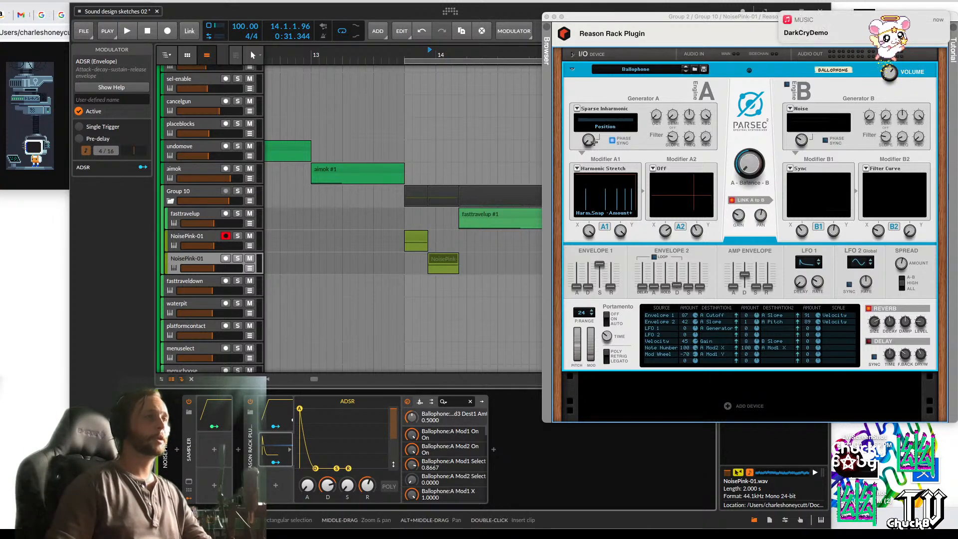
Lower Generator A's position to 0 and map the ADSR modulator to the Ballophone:A Generator parameter
left_click_drag(590, 139, 538, 374)
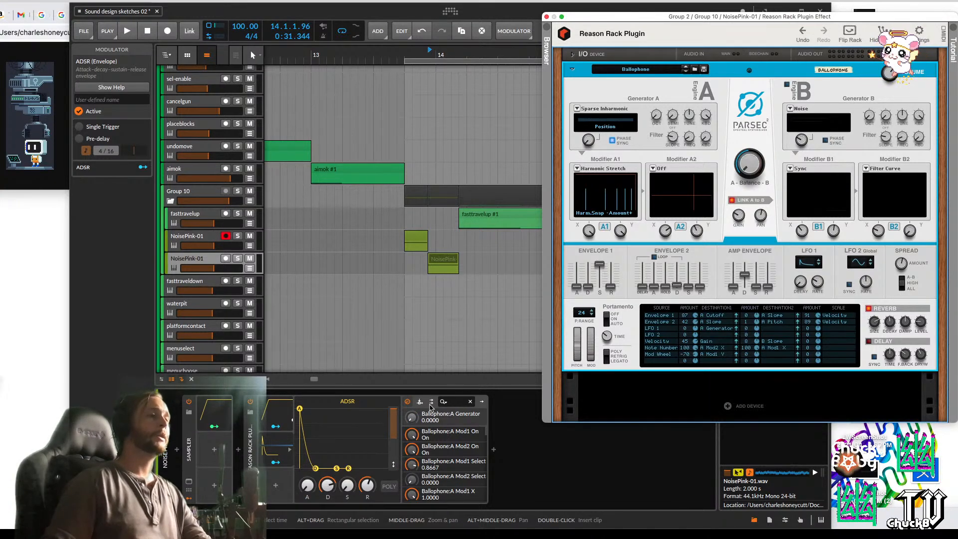
left_click(276, 462)
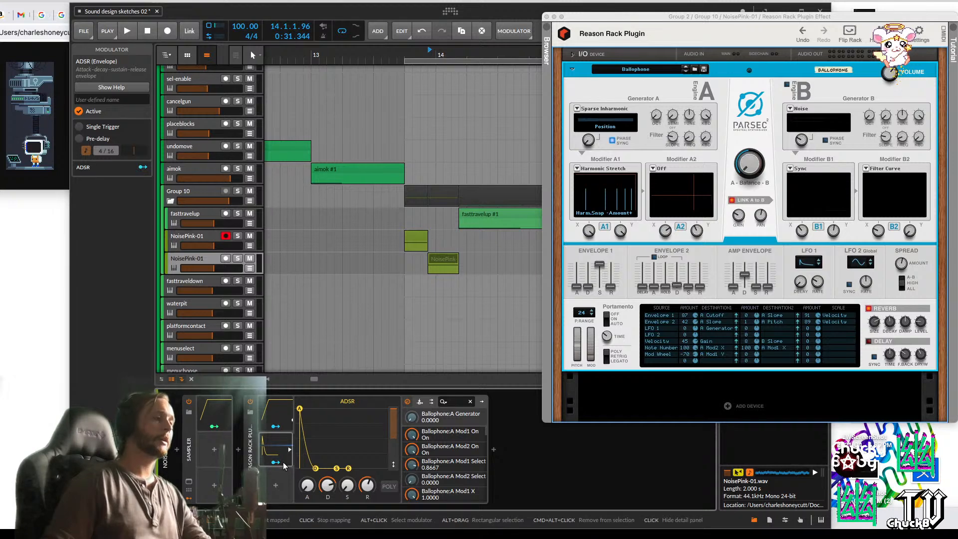
left_click(412, 416)
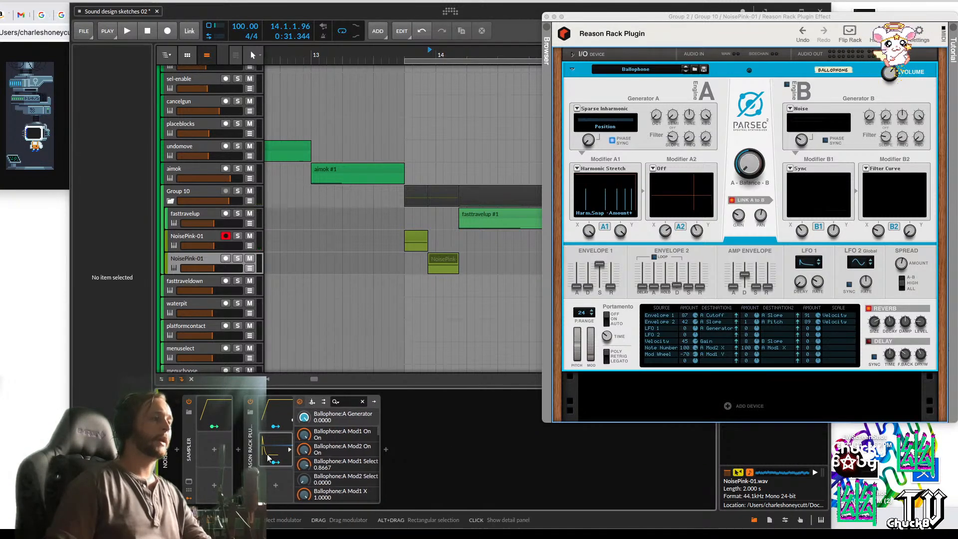
left_click(520, 496)
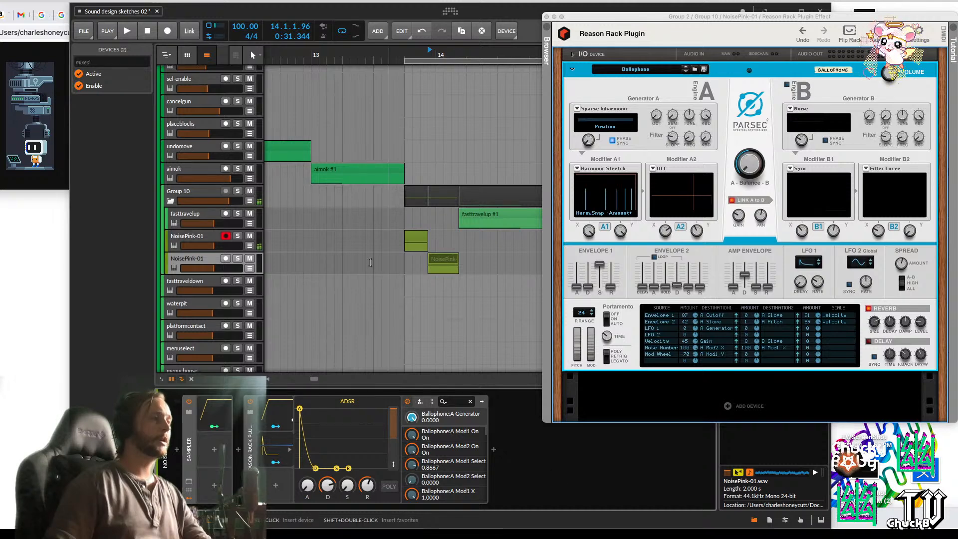
Record-arm the duplicated NoisePink-01 track instead of the original, and shorten the decay of its ADSR modulator
left_click(228, 243)
left_click(227, 238)
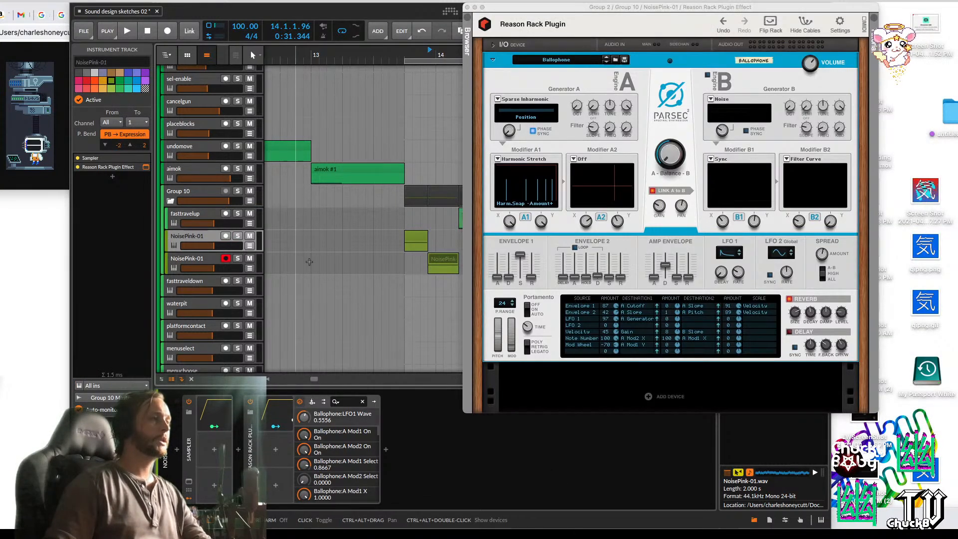
left_click(193, 260)
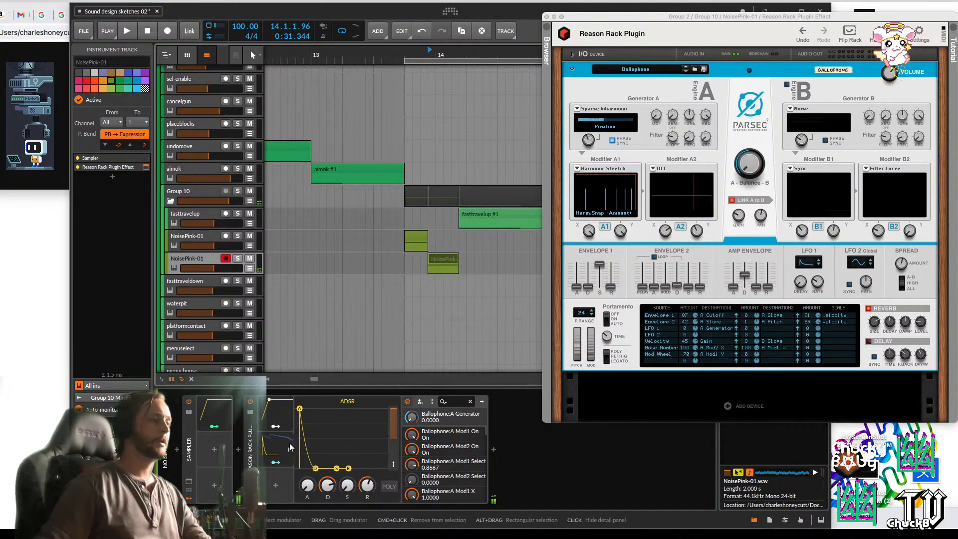
left_click_drag(315, 471, 306, 479)
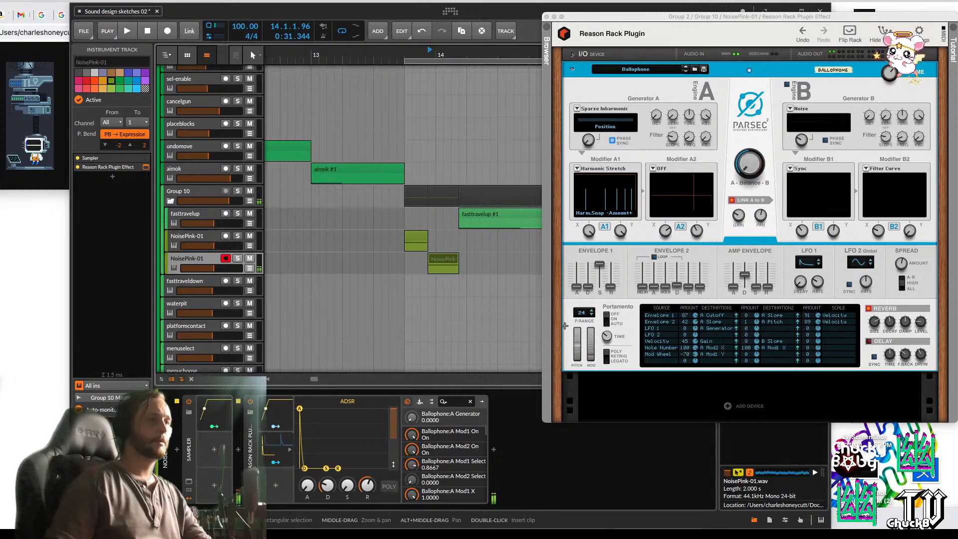
Reduce Parsec's amp envelope decay to 0.3430 and set the Envelope 1 sustain to 1.0000
left_click(586, 333)
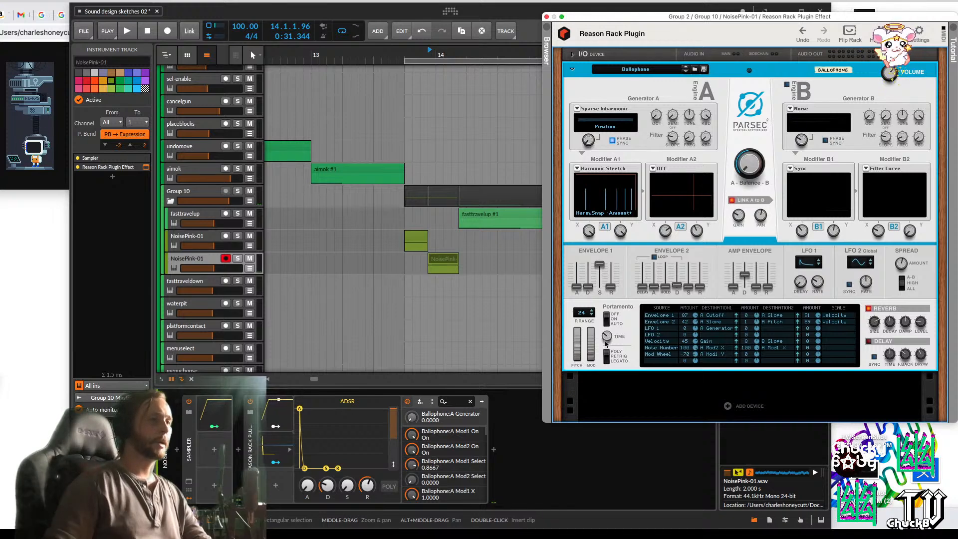
left_click_drag(744, 274, 746, 285)
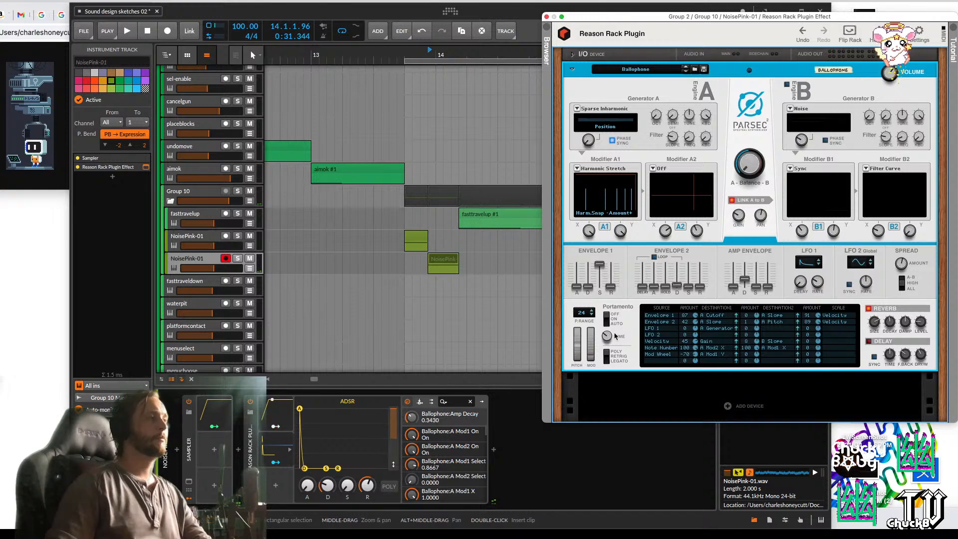
mouse_move(598, 265)
left_mouse_down()
mouse_move(599, 288)
mouse_move(598, 263)
left_mouse_up()
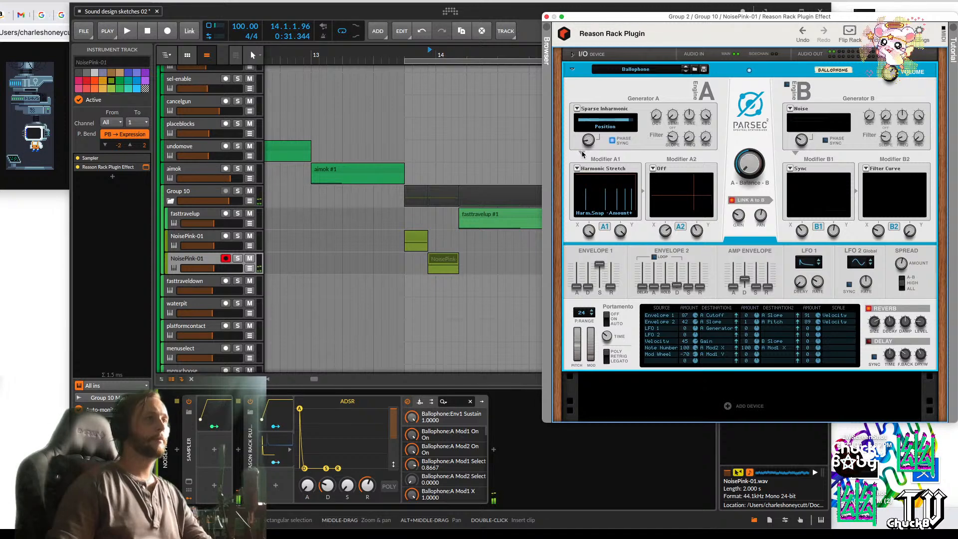
Set Parsec's Generator A position to 0.4062, shorten the duplicated track's NoisePink clip to 0.0.1.00, and audition it
left_click_drag(586, 142, 591, 131)
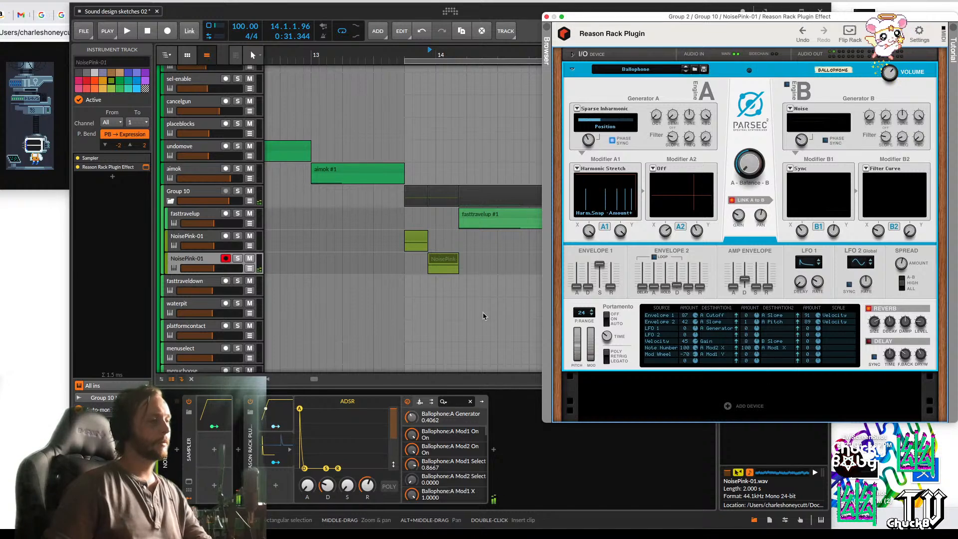
left_click_drag(458, 258, 433, 259)
key("space")
key("space")
key("space")
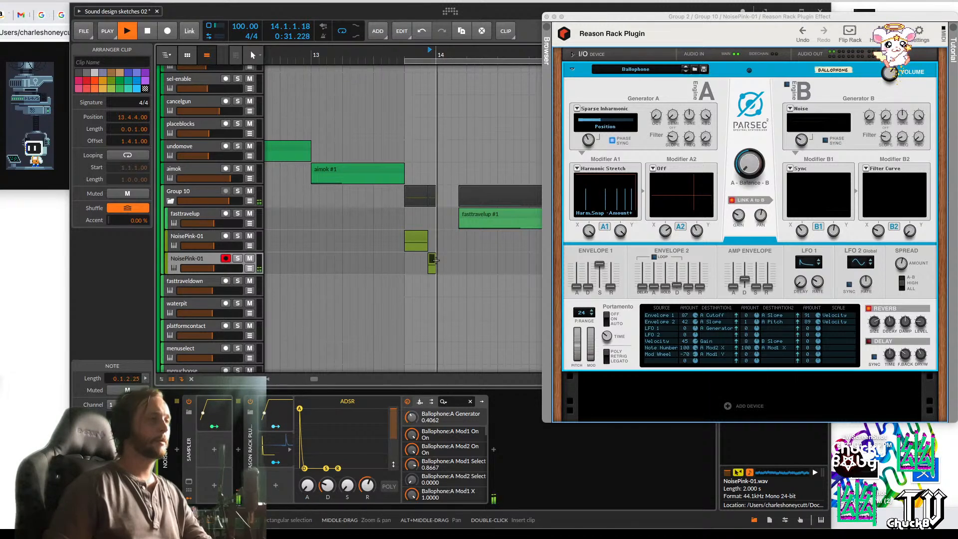
key("space")
Open the original NoisePink-01 track's clip in the note editor
left_click(415, 235)
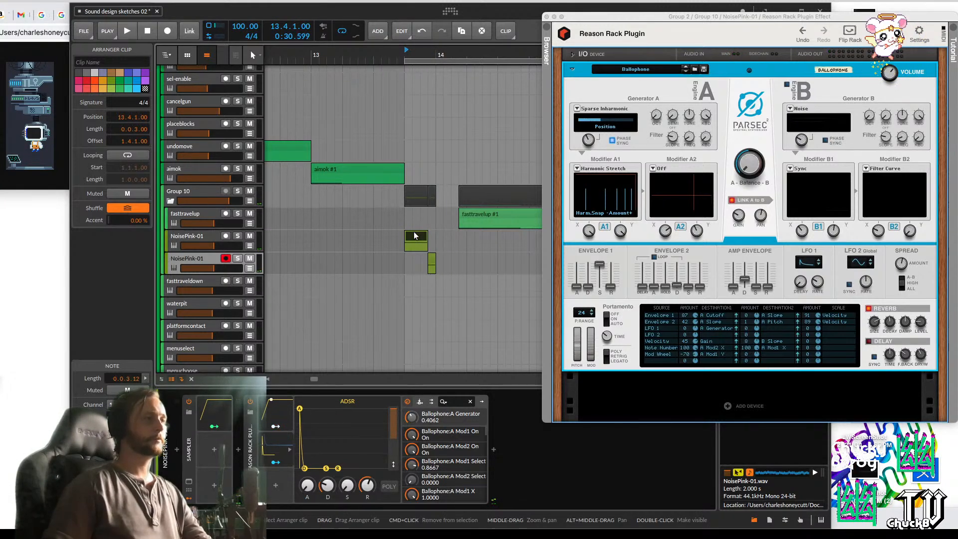
double_click(414, 237)
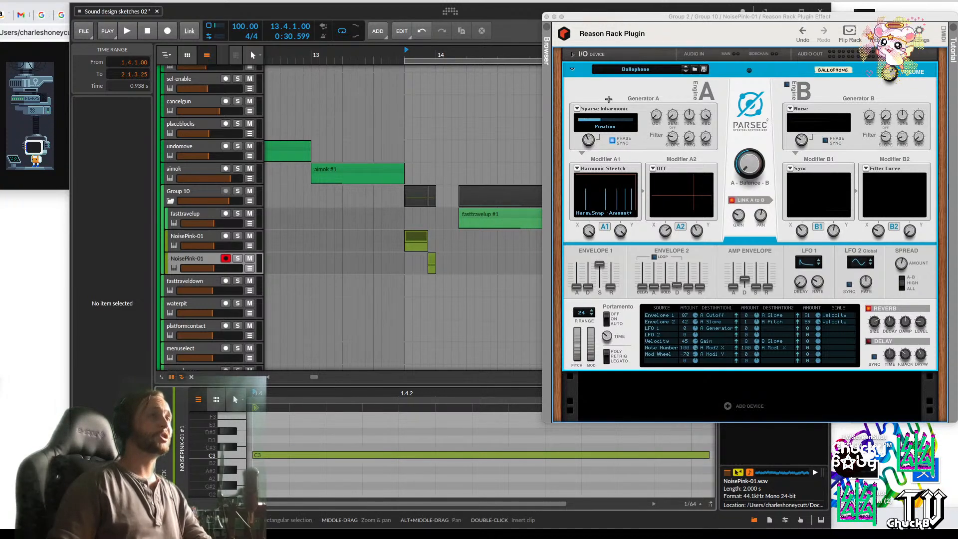
Try replacing Parsec with the Rob Papen Vecto Instrument in the duplicated NoisePink-01 track's rack
left_click(548, 30)
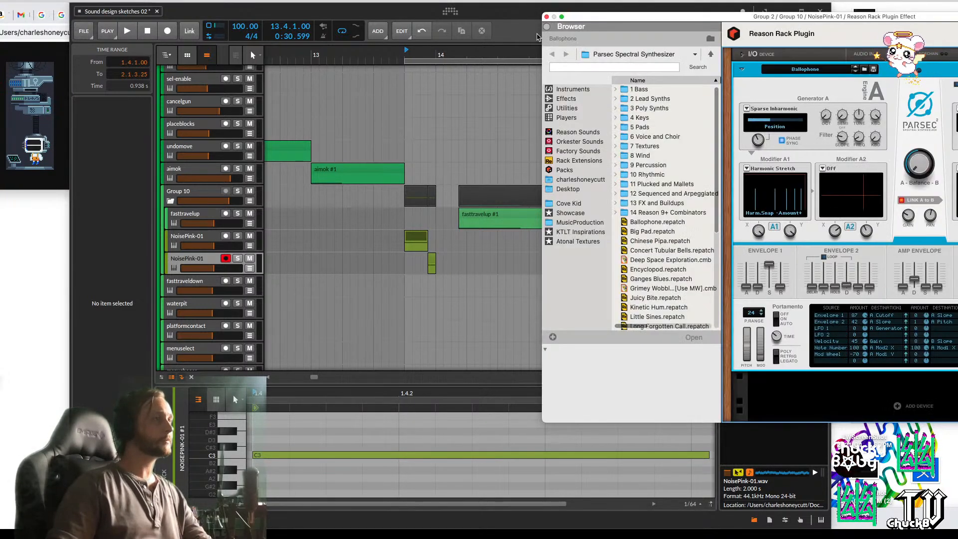
left_click(578, 90)
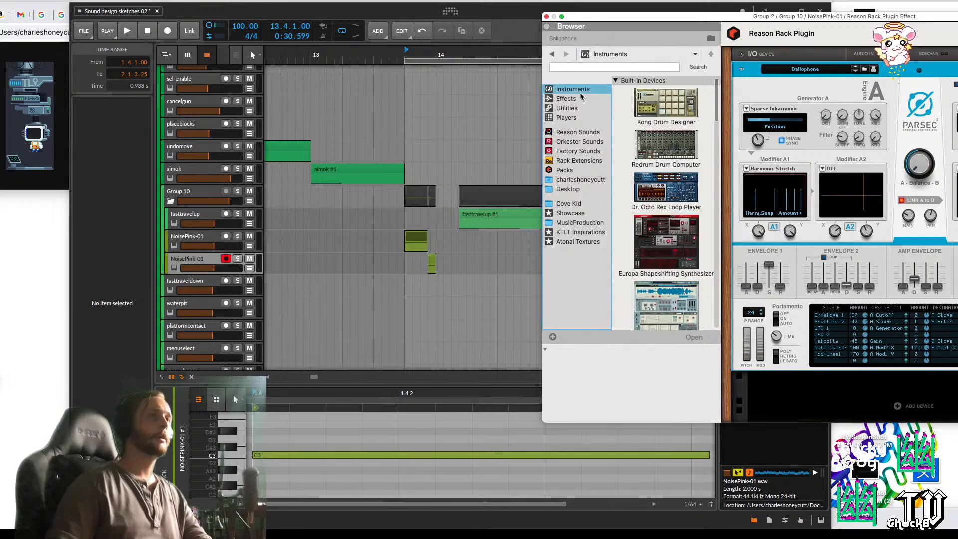
scroll(633, 215, "down", 8)
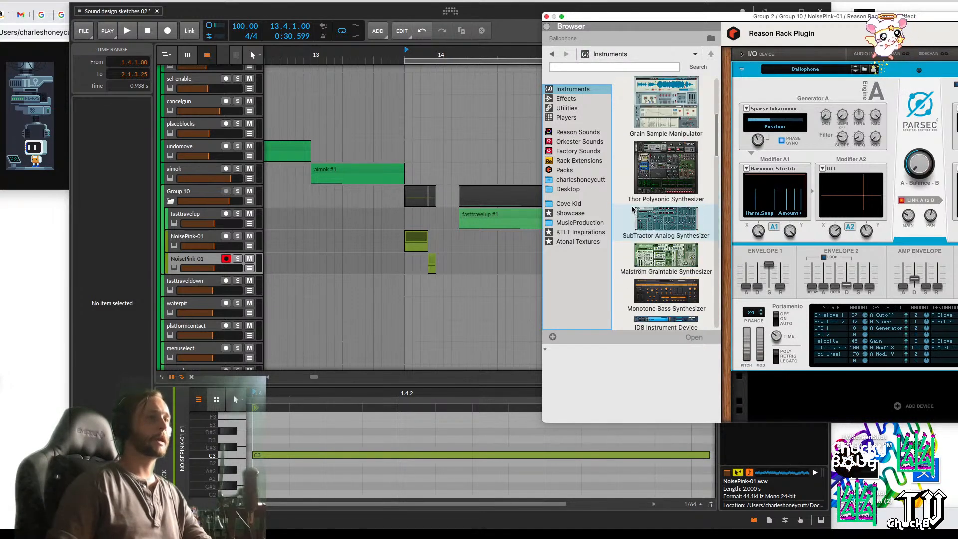
scroll(632, 215, "down", 10)
scroll(632, 216, "up", 1)
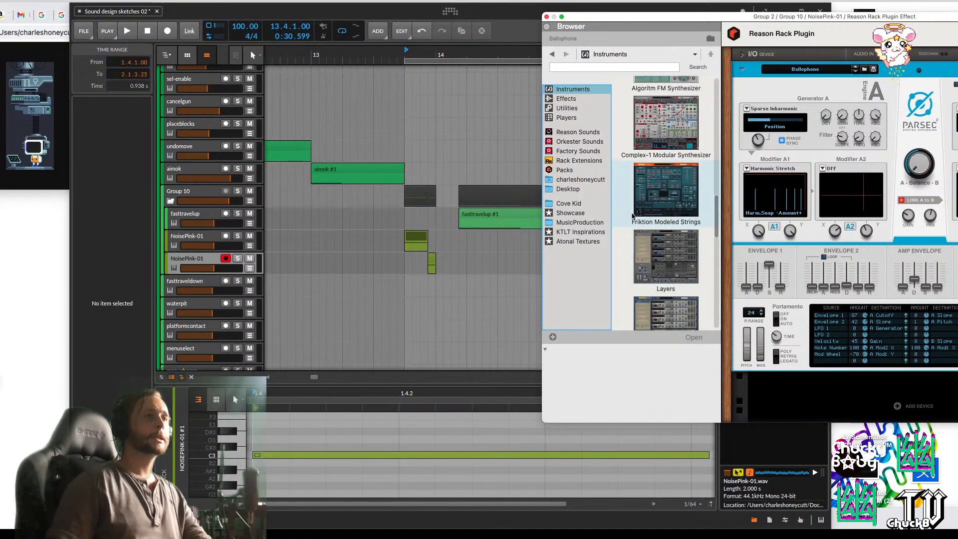
scroll(654, 205, "down", 6)
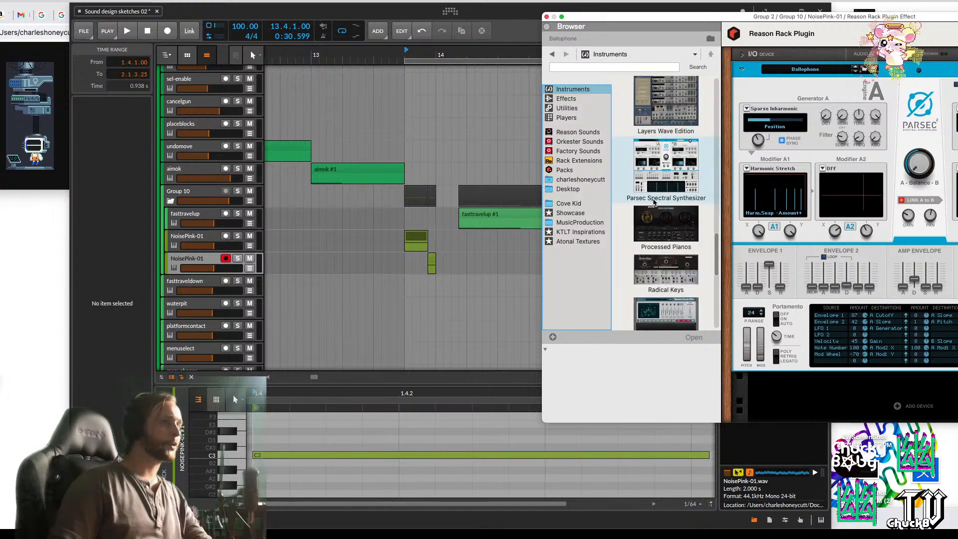
scroll(653, 201, "down", 5)
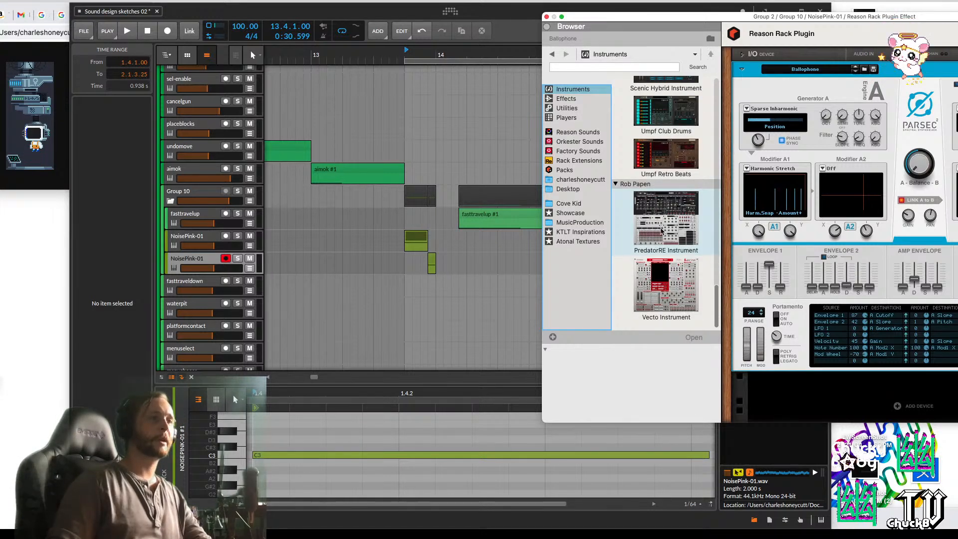
left_click_drag(666, 285, 852, 124)
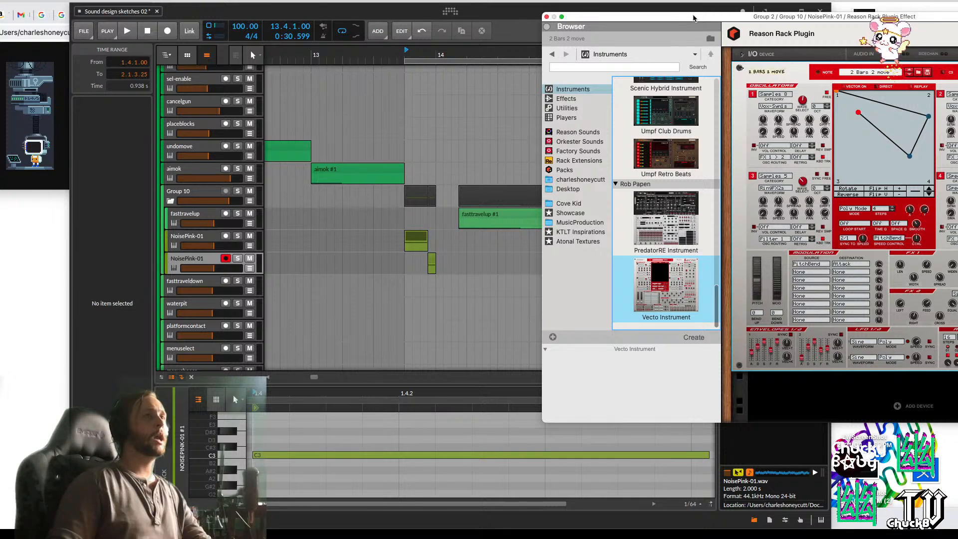
Audition the arrangement with Vecto in the rack, and undo the instrument replacement
left_click_drag(692, 18, 625, 10)
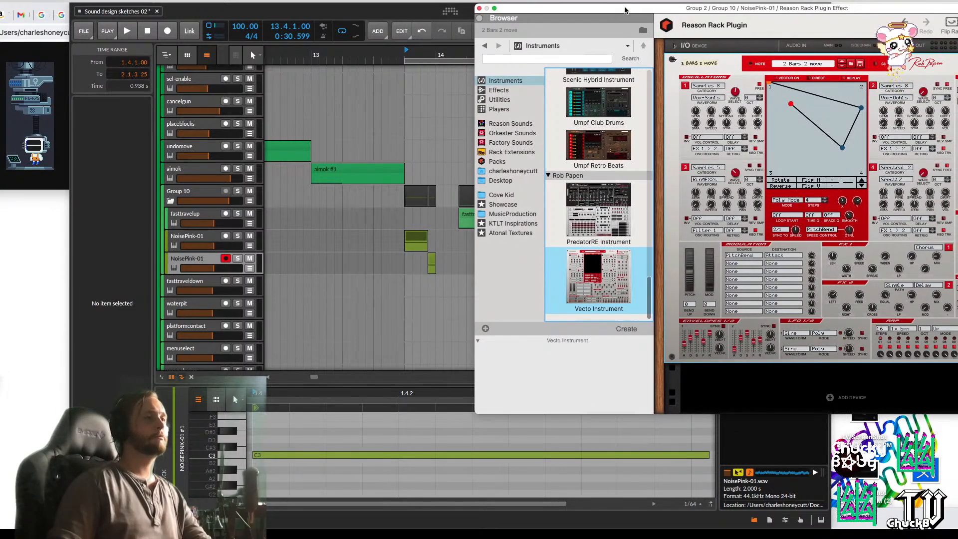
scroll(307, 155, "up", 5)
scroll(306, 156, "down", 2)
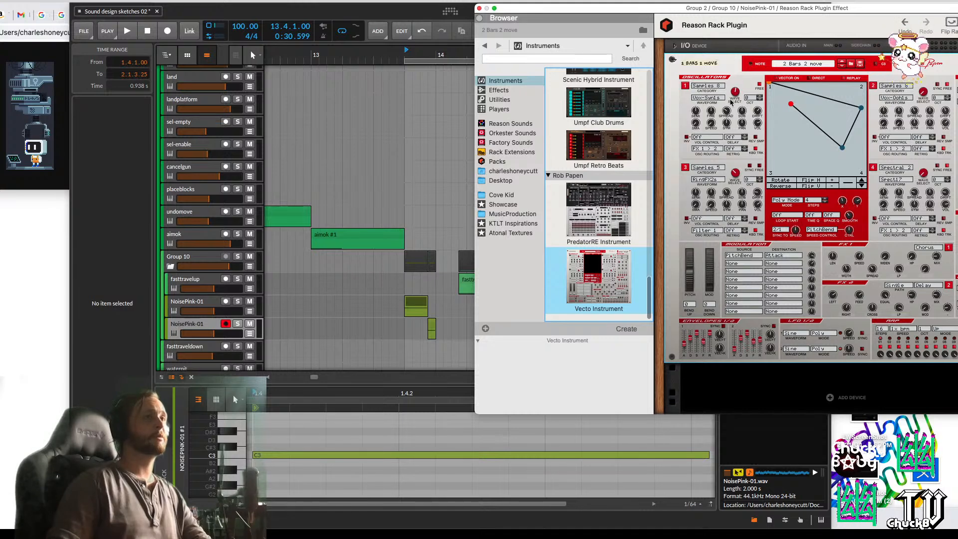
key("space")
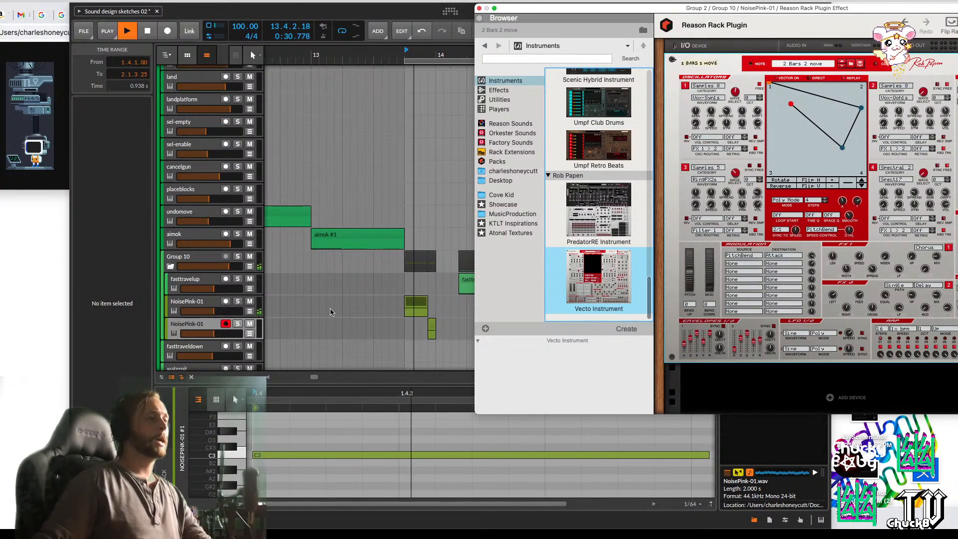
key("space")
key("super+z")
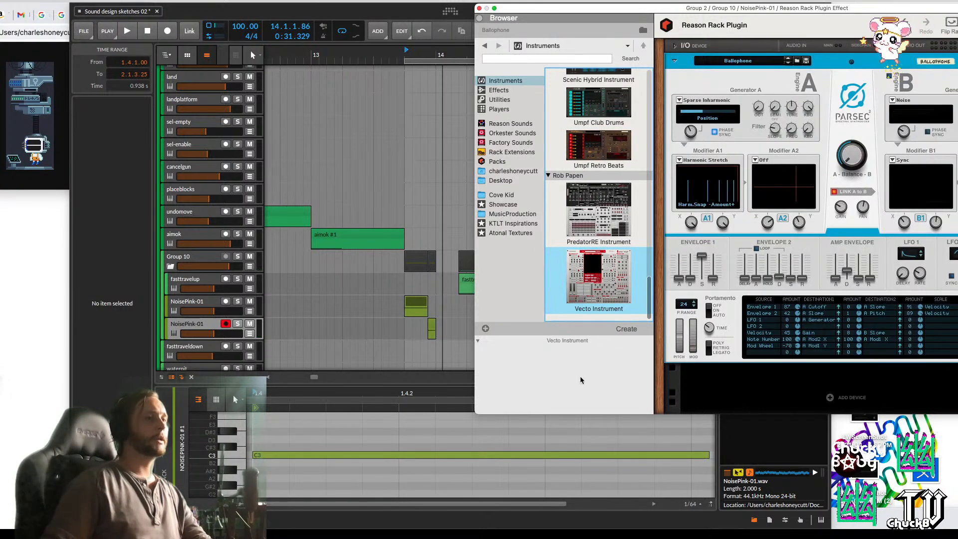
Select the original NoisePink-01 track and browse the Factory Sounds and Reason Sounds collections for its rack
left_click(194, 302)
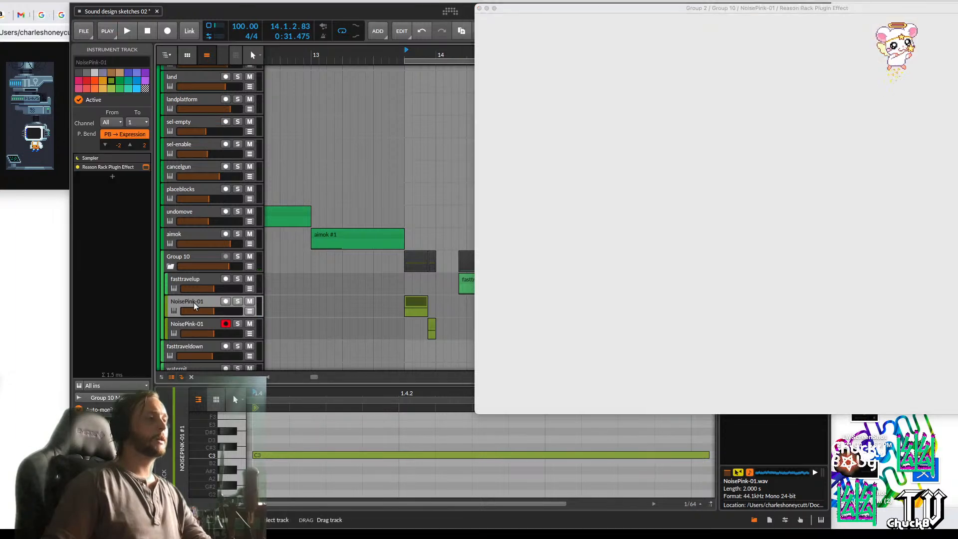
left_click_drag(654, 19, 741, 6)
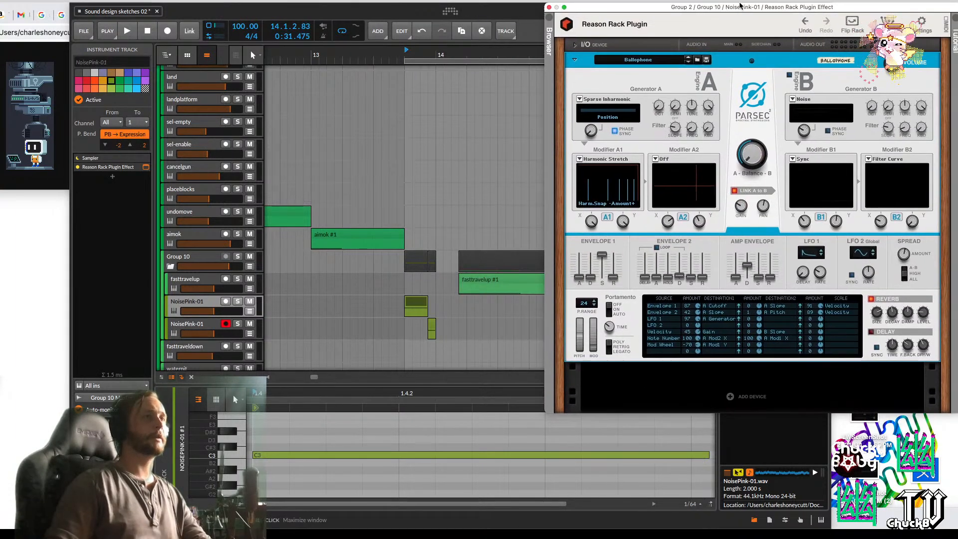
left_click(547, 16)
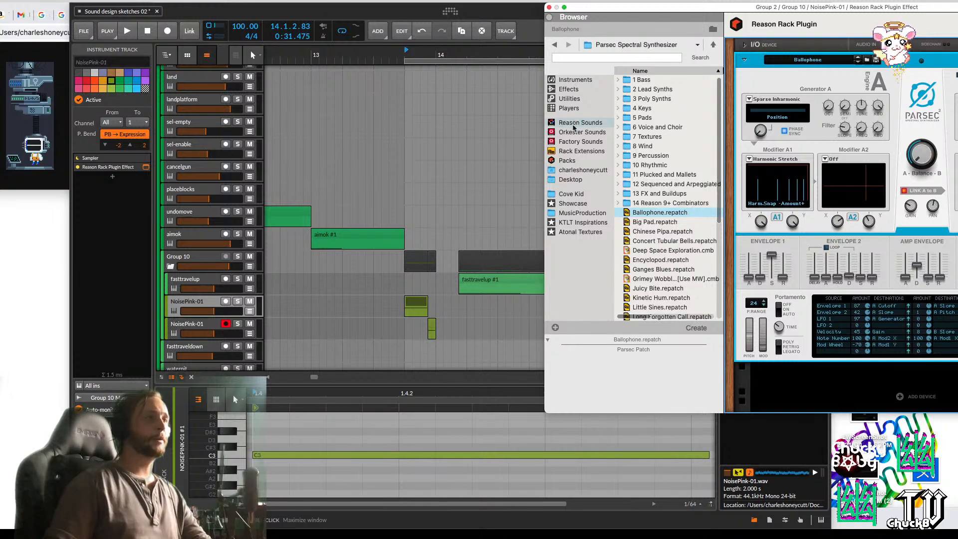
left_click(598, 150)
left_click(595, 143)
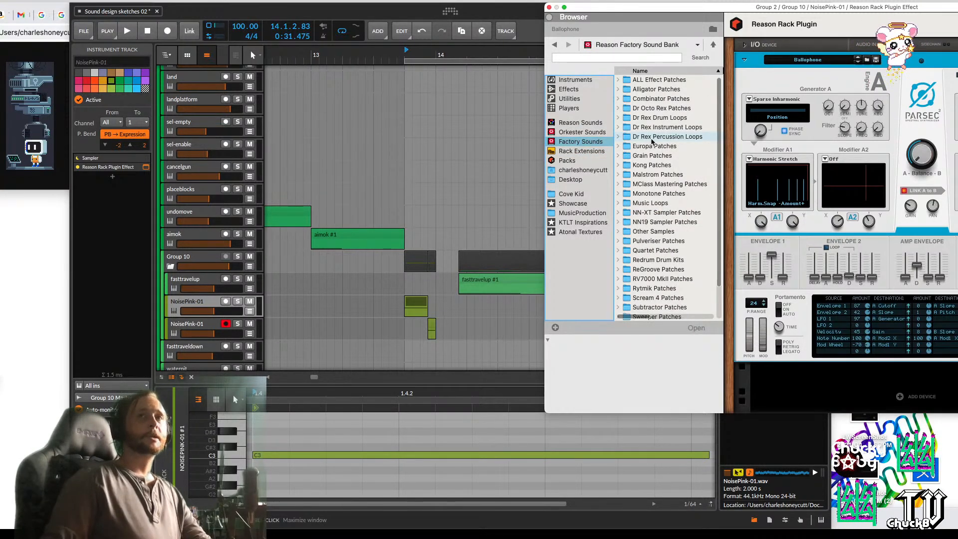
scroll(651, 142, "down", 3)
left_click(583, 124)
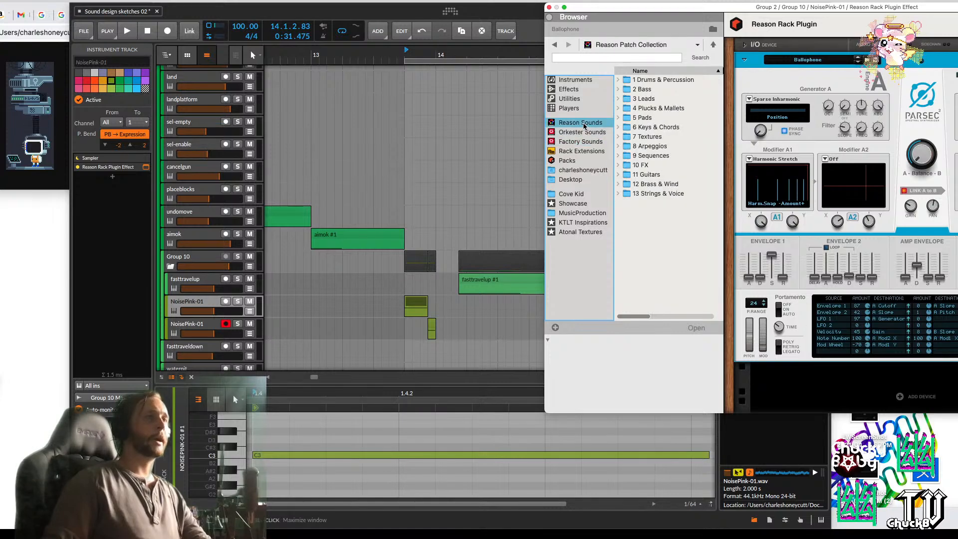
Replace Parsec with the Rob Papen Vecto Instrument in the original NoisePink-01 track's rack and audition it
left_click(581, 80)
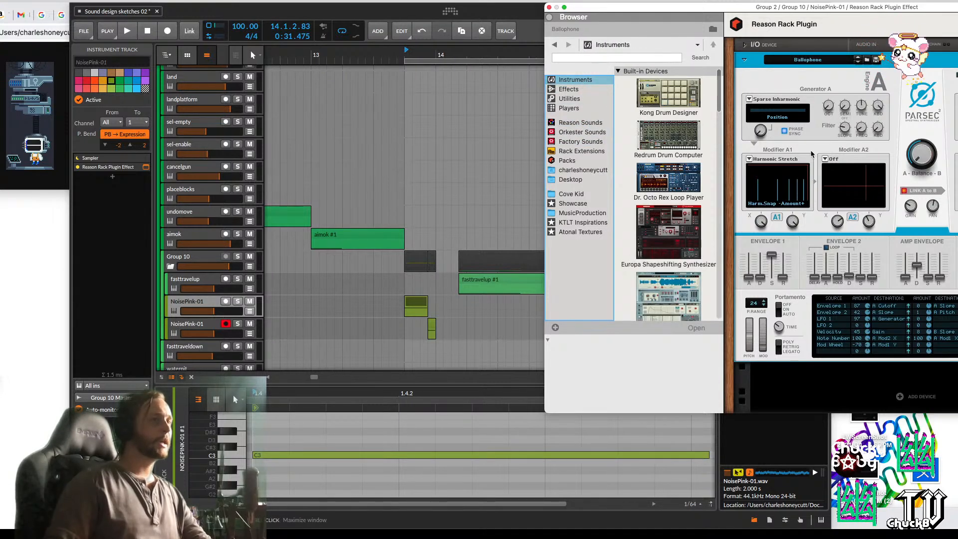
scroll(811, 154, "down", 2)
scroll(661, 215, "down", 10)
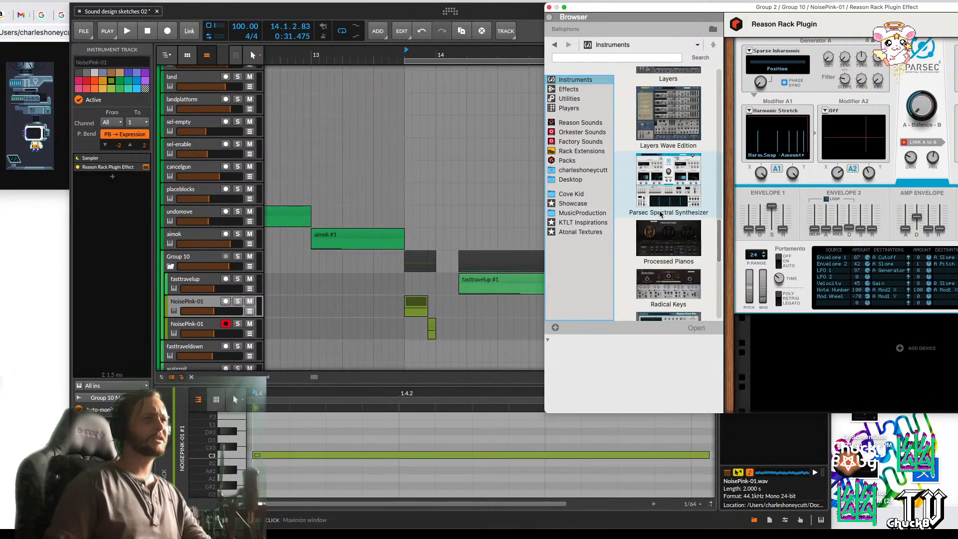
scroll(661, 214, "down", 5)
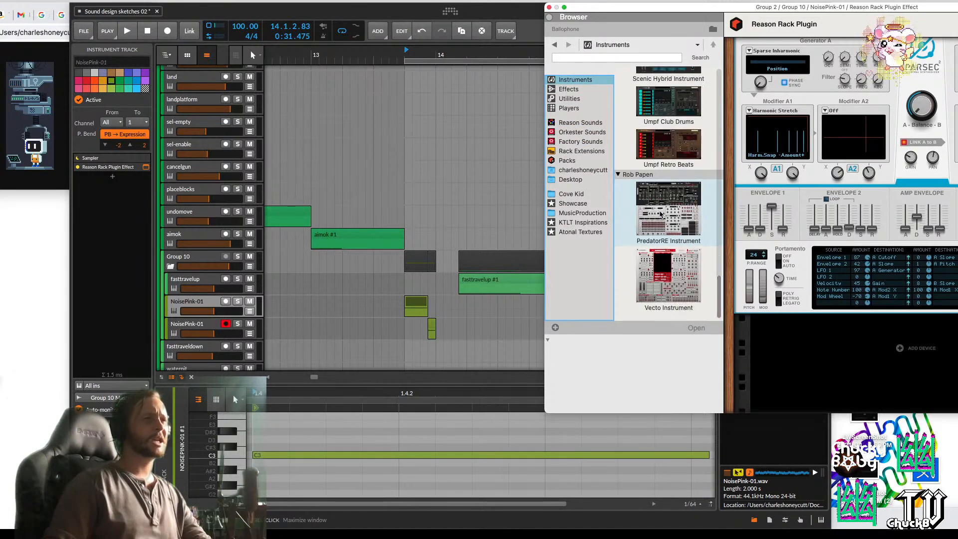
left_click(687, 227)
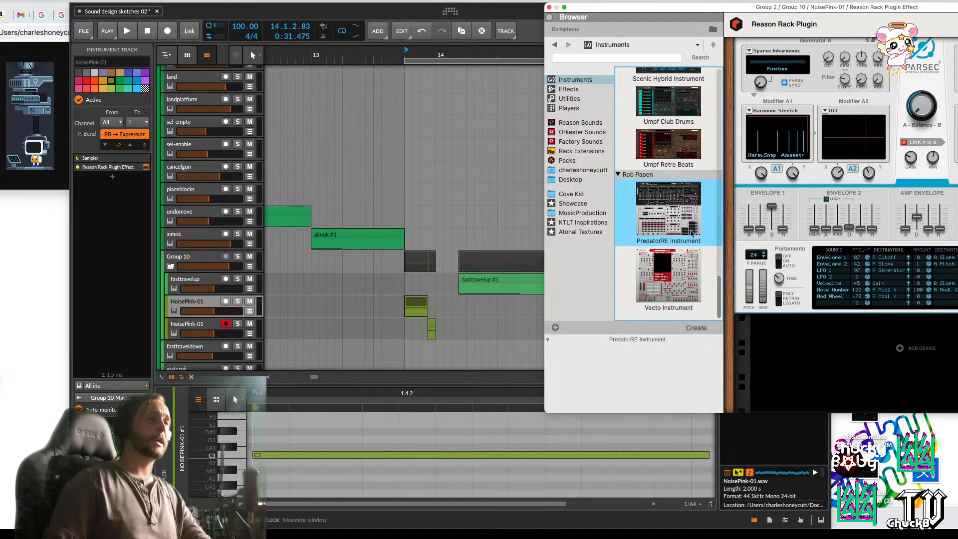
left_click(666, 276)
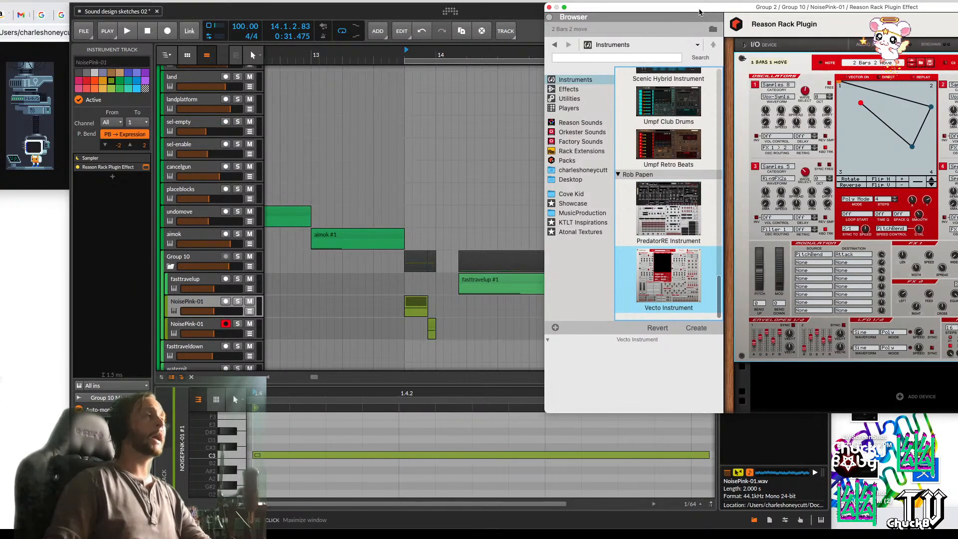
left_click_drag(641, 5, 498, 5)
left_click_drag(726, 10, 576, 7)
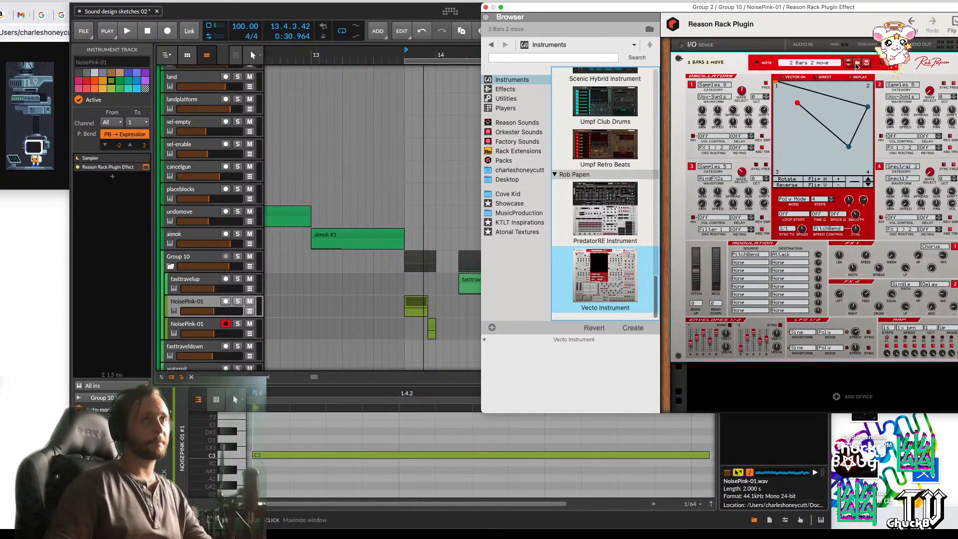
Browse the Vecto Instrument patch folders under Rack Extensions, including 98 Example patches, for a replacement for 2 Bars 2 move
left_click(857, 64)
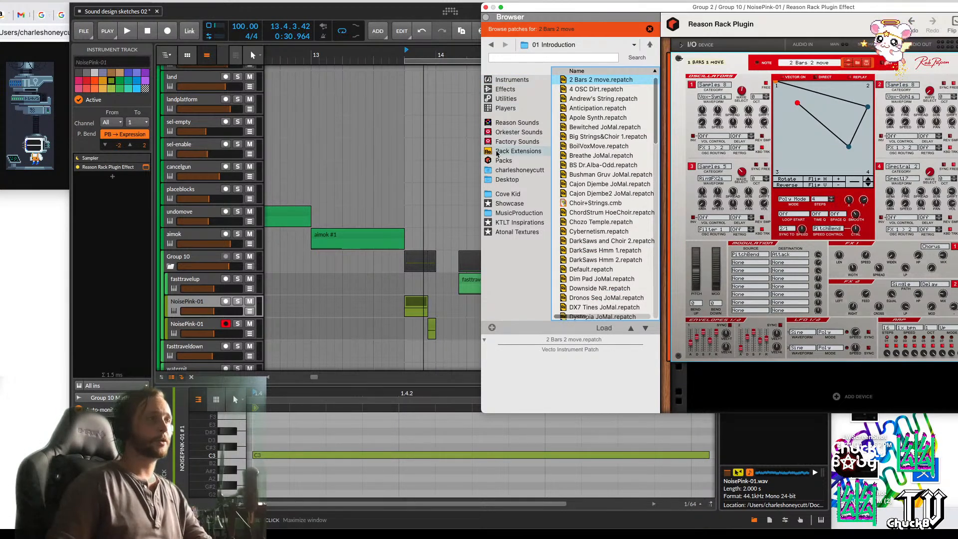
left_click(524, 150)
scroll(591, 193, "down", 5)
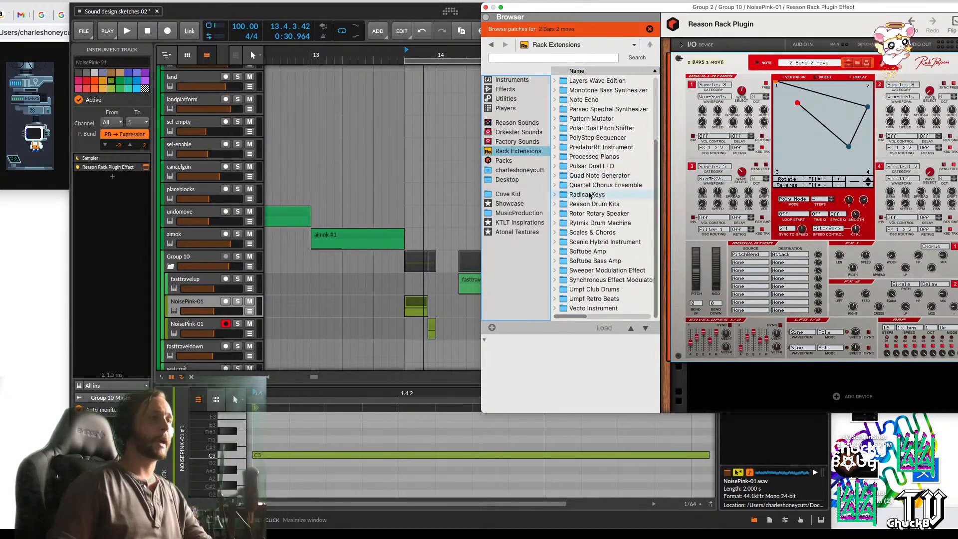
scroll(590, 205, "up", 5)
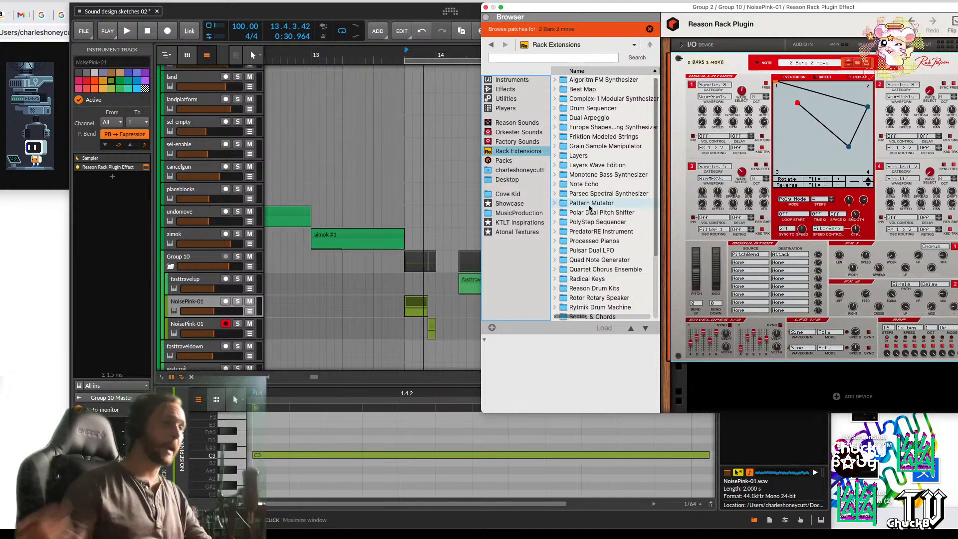
scroll(589, 207, "down", 5)
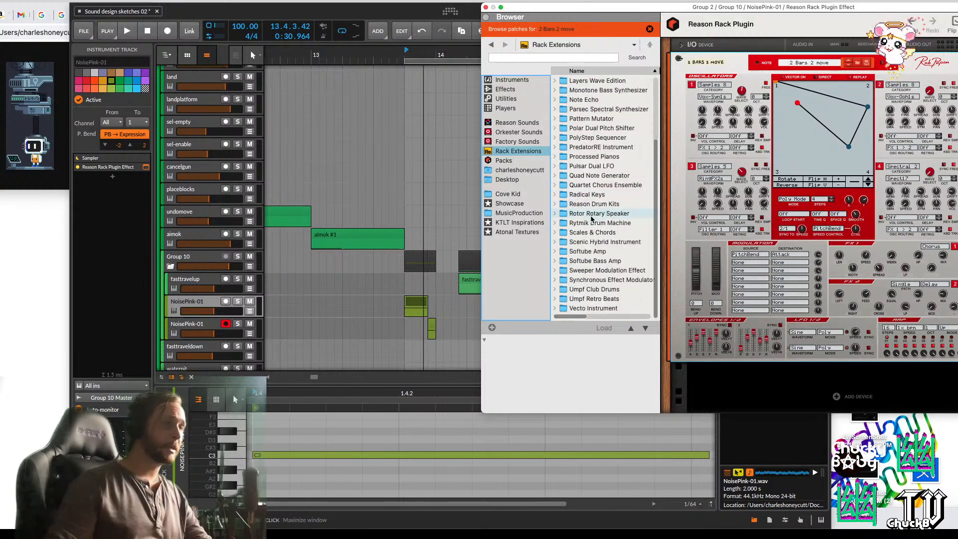
left_click(556, 308)
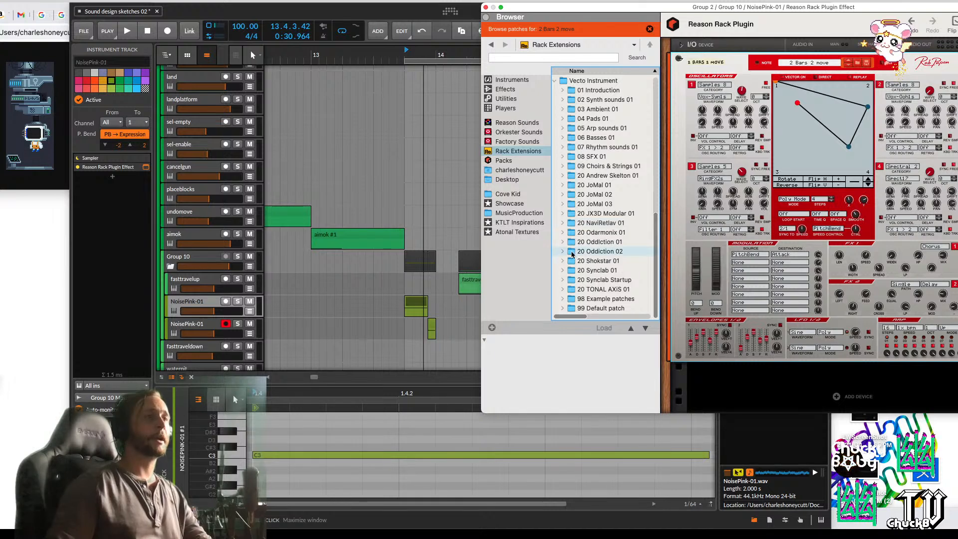
left_click(561, 300)
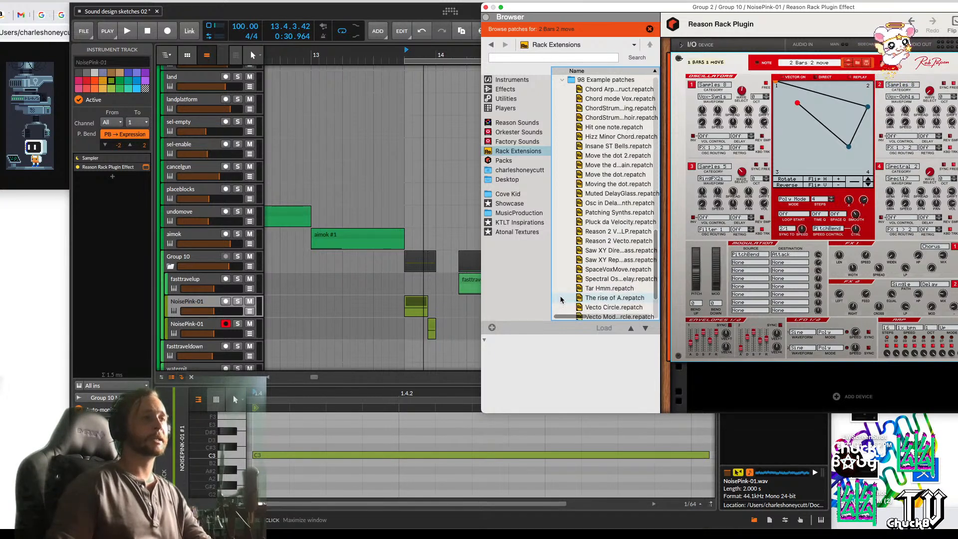
scroll(570, 198, "up", 5)
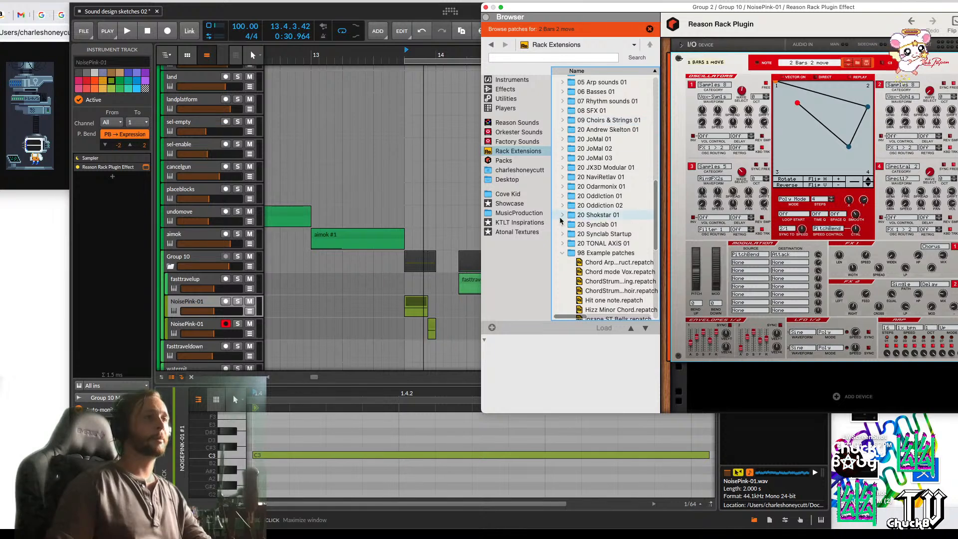
left_click(561, 254)
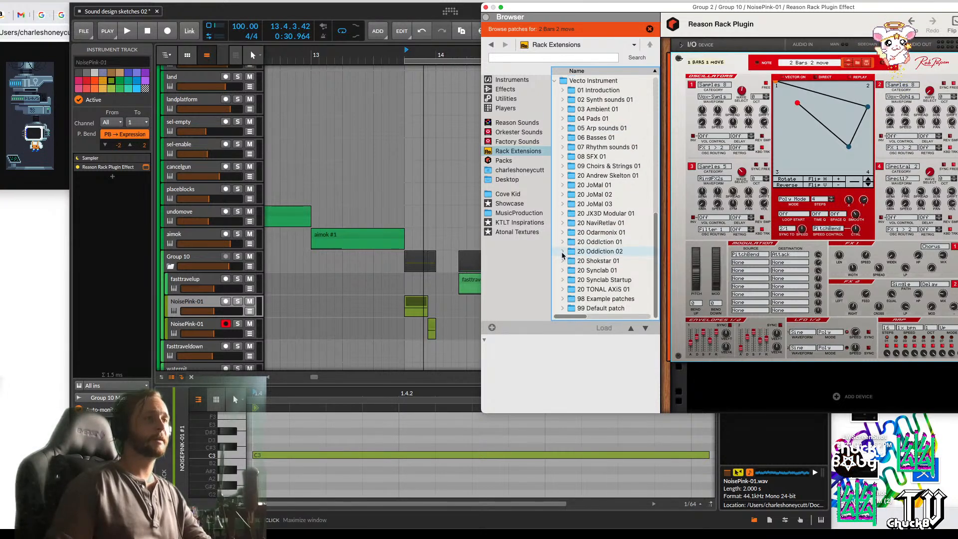
left_click(692, 168)
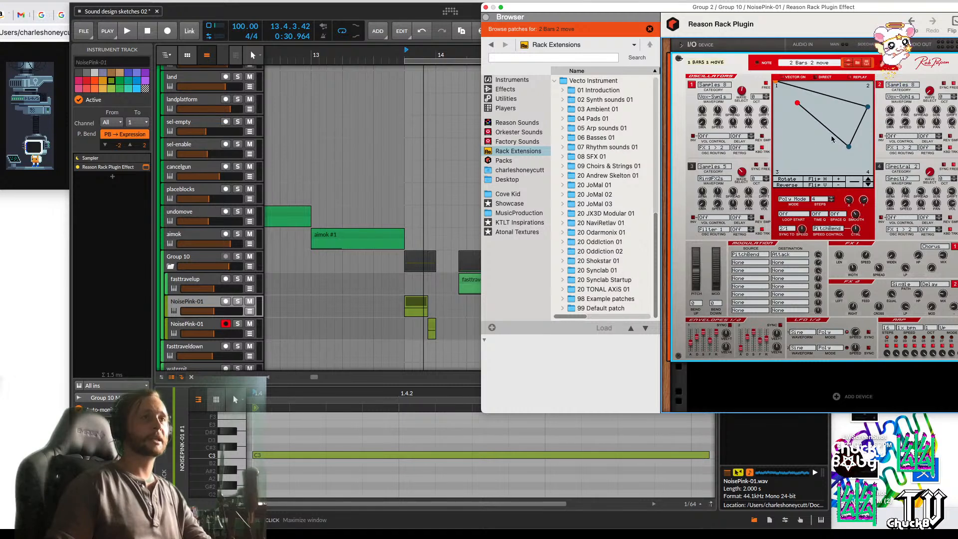
Gather the vector path points of Vecto's X/Y pad close to the oscillator 1 corner
left_click_drag(849, 147, 801, 103)
right_click(798, 104)
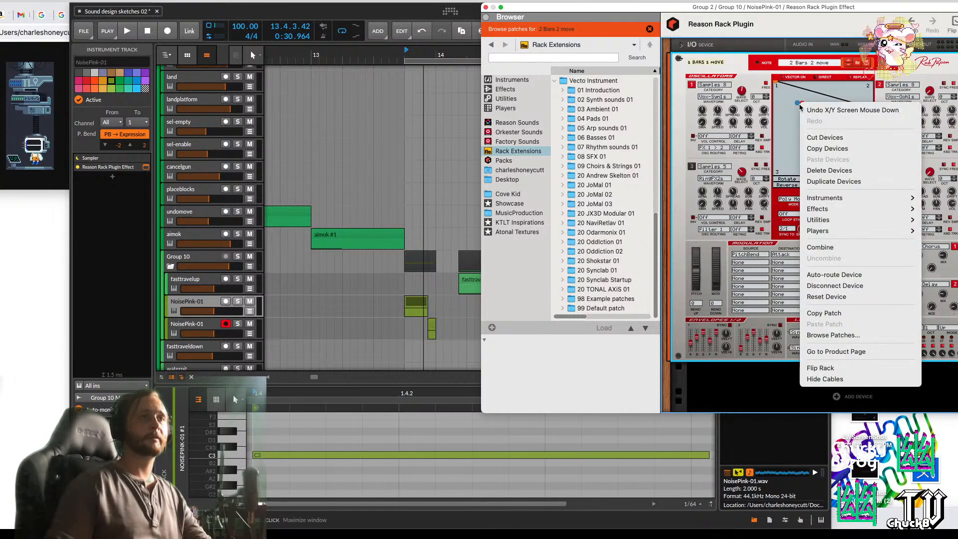
left_click(797, 104)
right_click(805, 103)
left_click(806, 111)
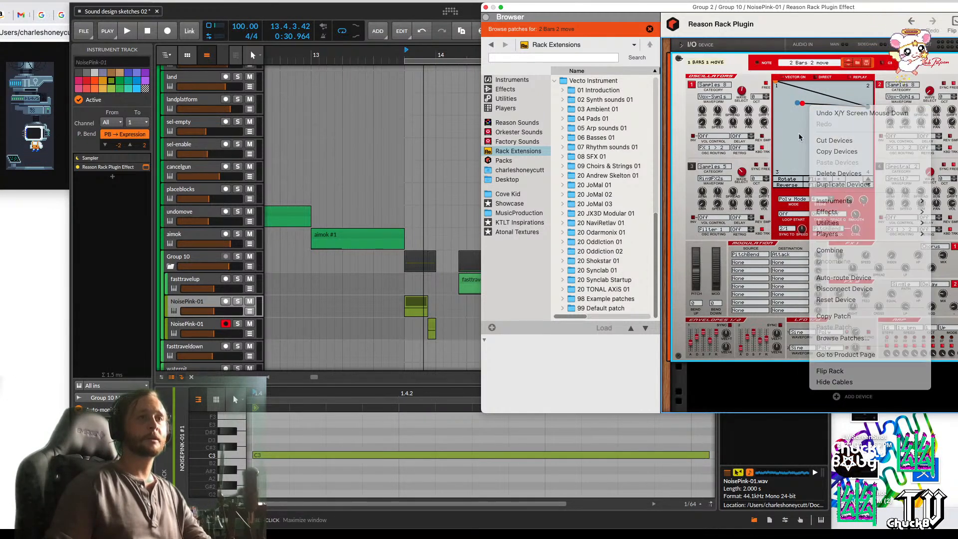
left_click_drag(801, 105, 782, 89)
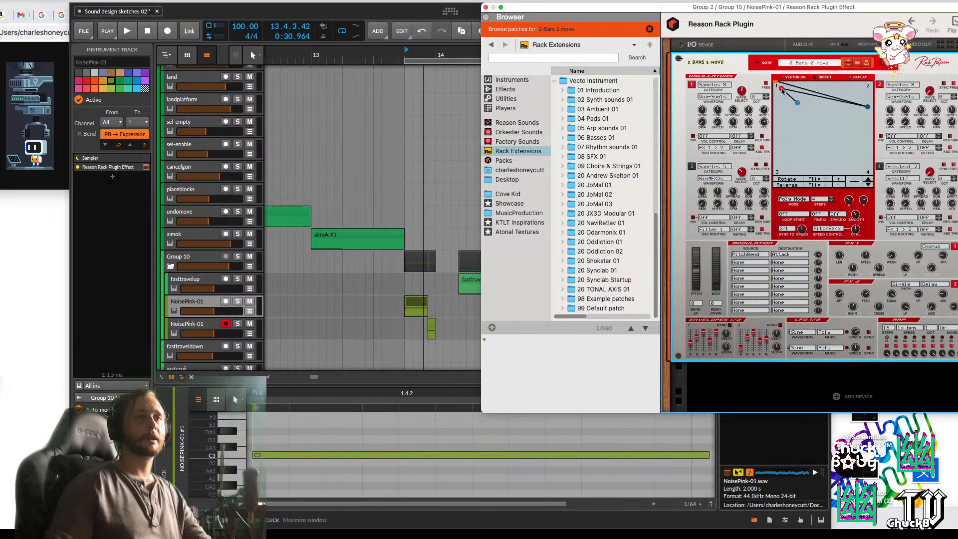
left_click_drag(865, 110, 785, 90)
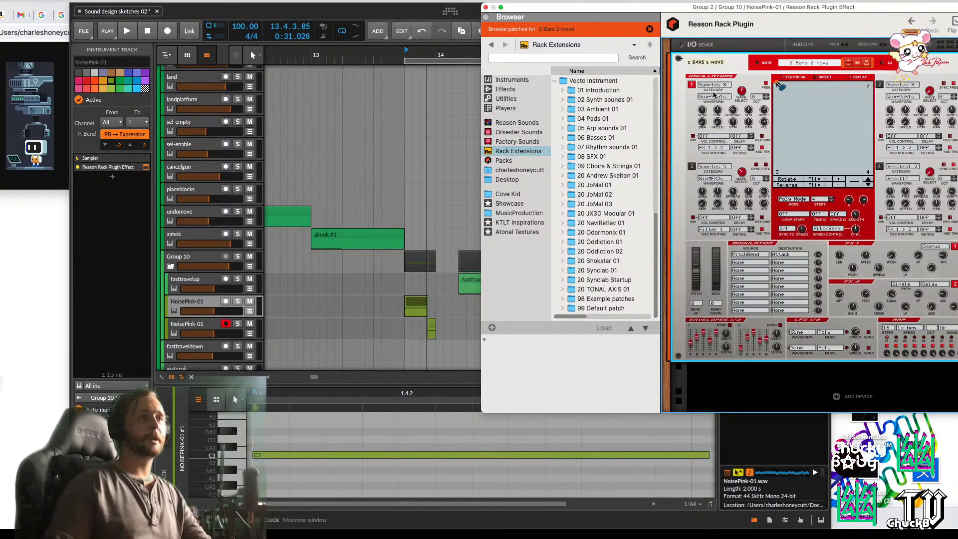
Set Vecto's oscillator 1 category to Perc 2 with waveform Perc-12, auditioning the sound during playback
left_click(713, 85)
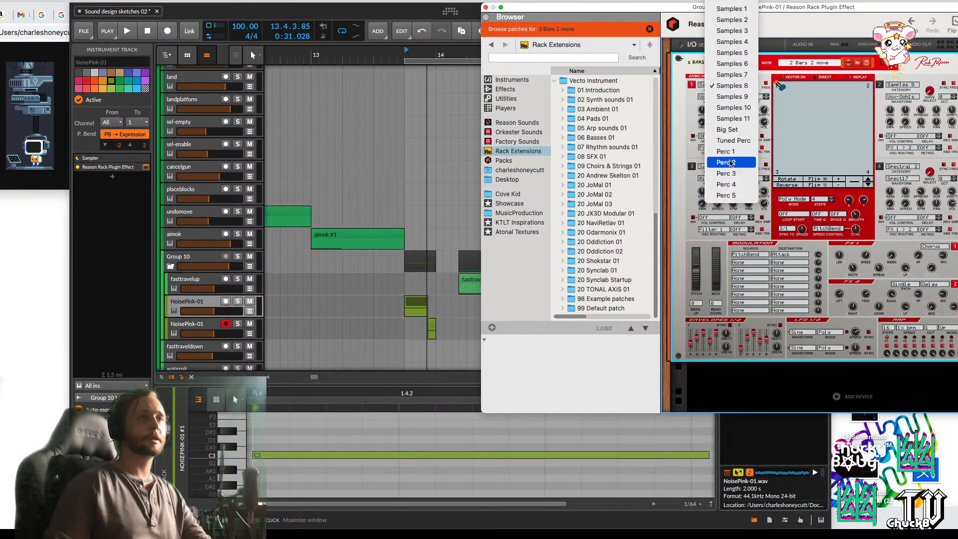
left_click(729, 161)
key("space")
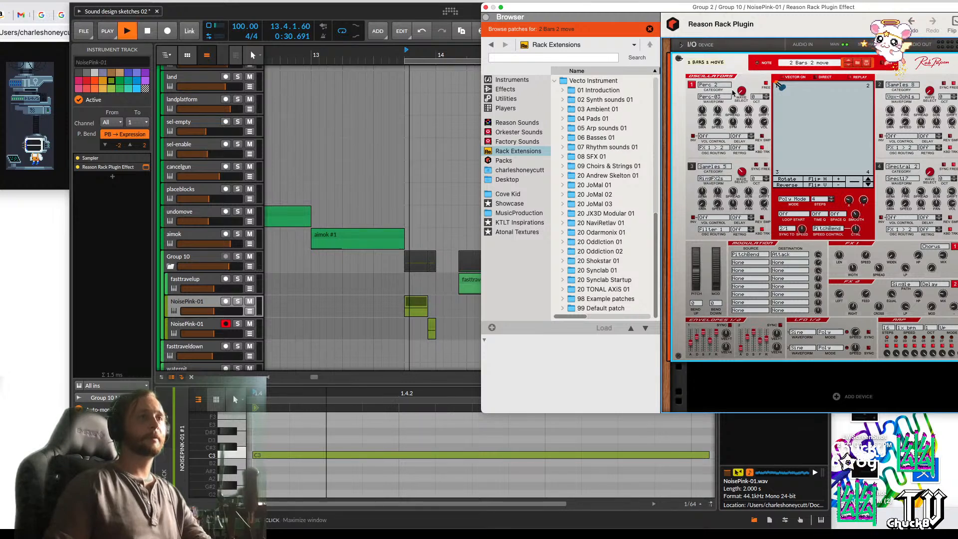
key("space")
key("space")
left_click_drag(741, 91, 742, 99)
key("space")
key("space")
key("space")
key("space")
key("space")
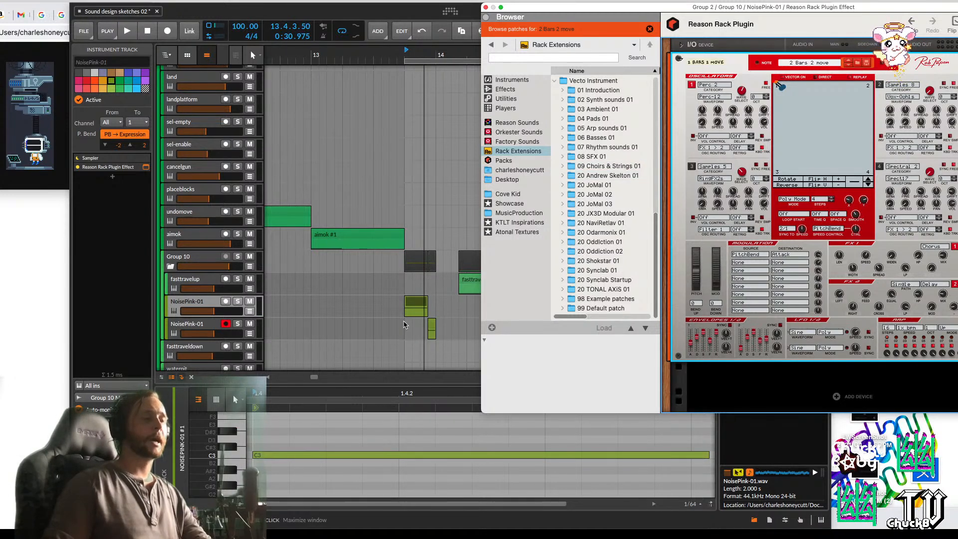
Trim the original NoisePink-01 clip to 0.0.1.00, start it at 13.4.3.00, and raise its track volume to about -0.6 dB
left_click_drag(414, 308, 431, 303)
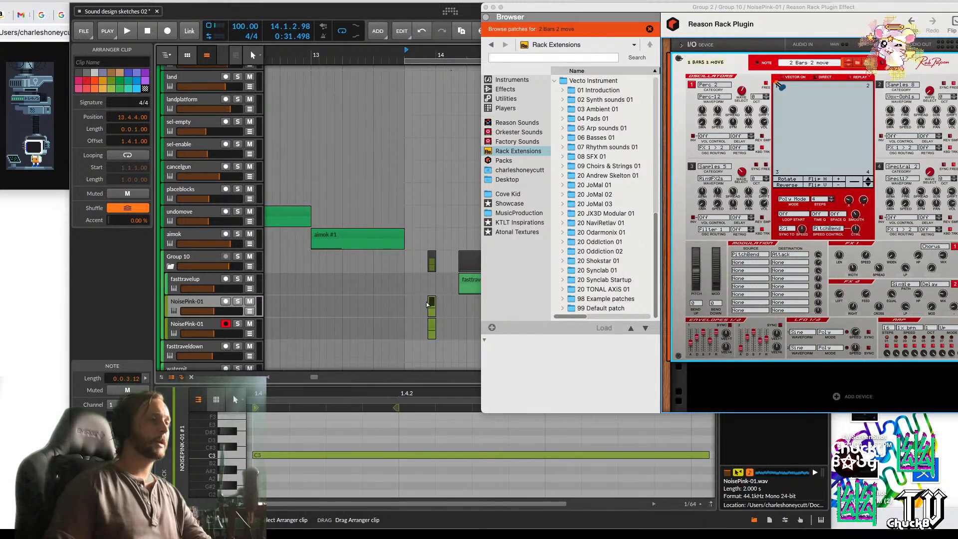
left_click_drag(428, 302, 421, 301)
key("space")
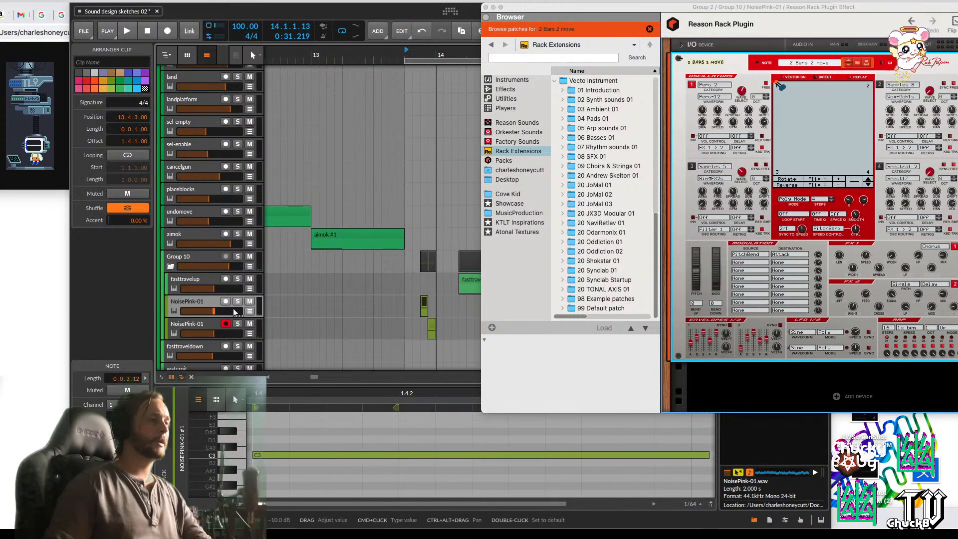
key("space")
left_click_drag(222, 313, 228, 313)
key("space")
key("space")
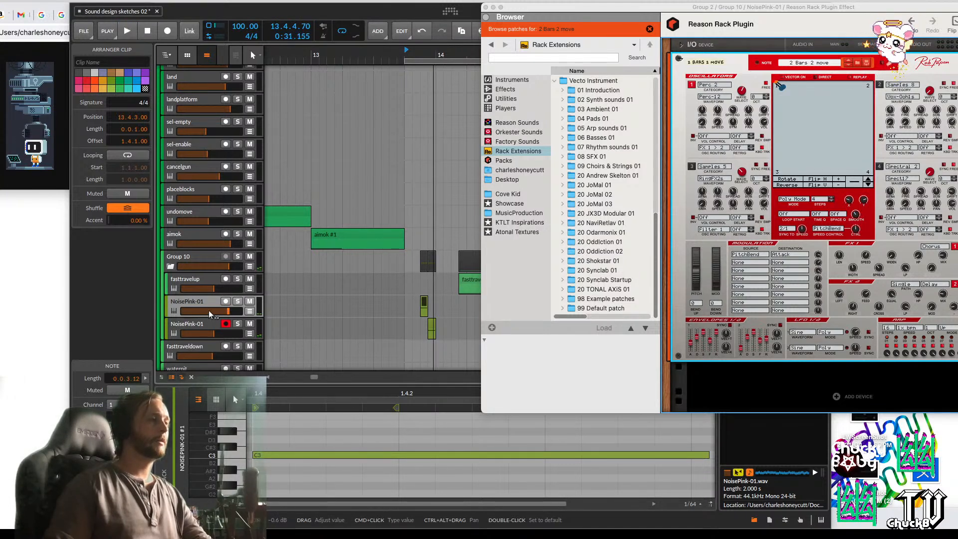
Duplicate the original NoisePink-01 track and move the original's clip to 13.4.1.00
left_click(202, 301)
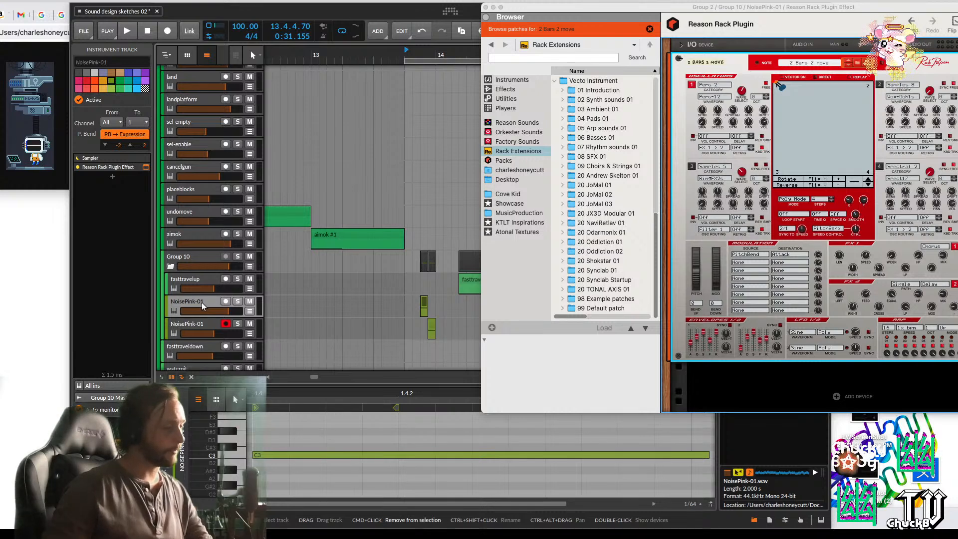
key("super+d")
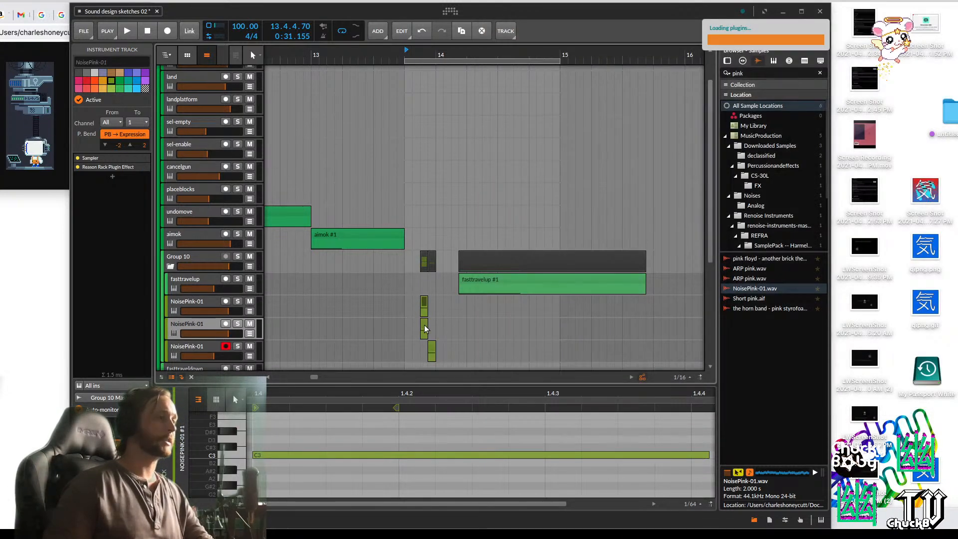
left_click(425, 327)
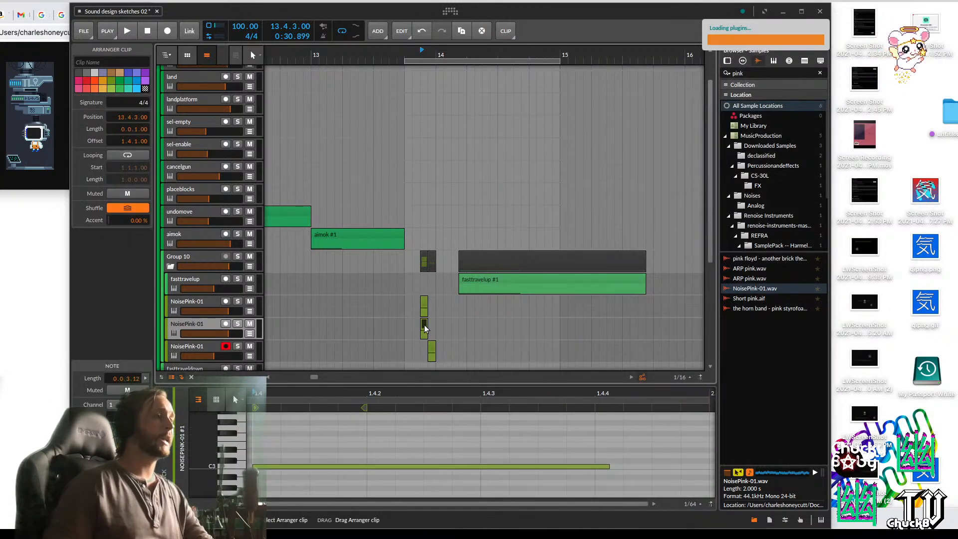
left_click_drag(424, 327, 420, 305)
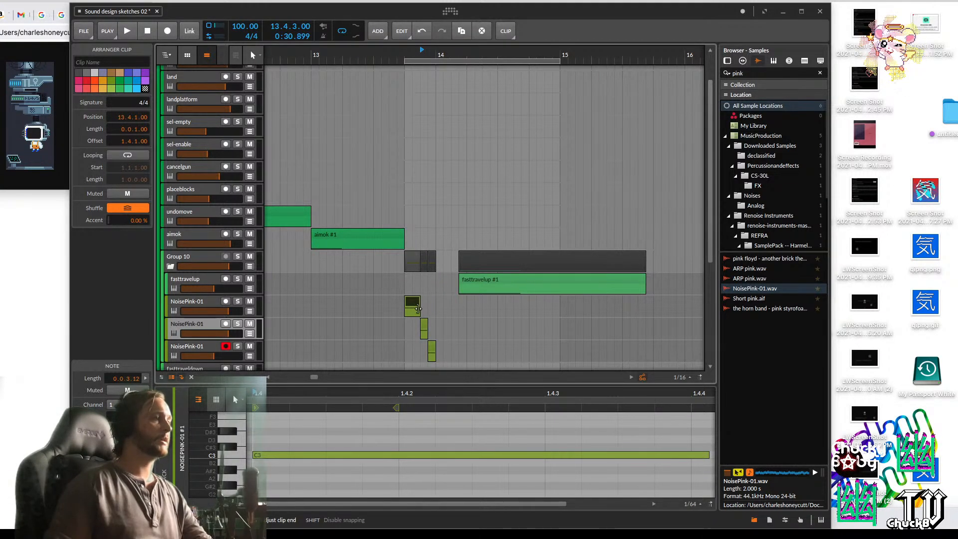
Shift the two lower NoisePink-01 clips one sixteenth so the first starts at 13.4.4.00, and extend the upper clip to 0.0.3.00
left_click_drag(470, 349, 434, 328)
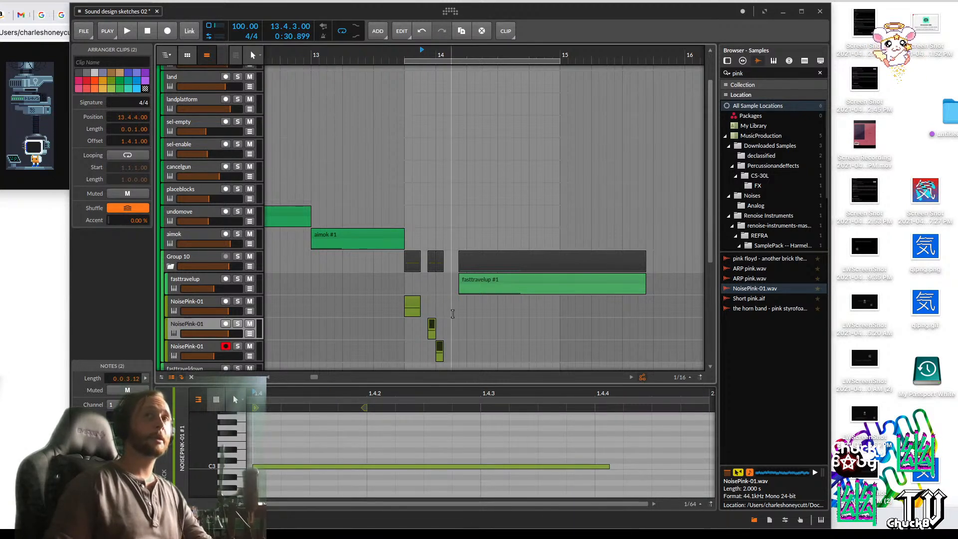
left_click(418, 301)
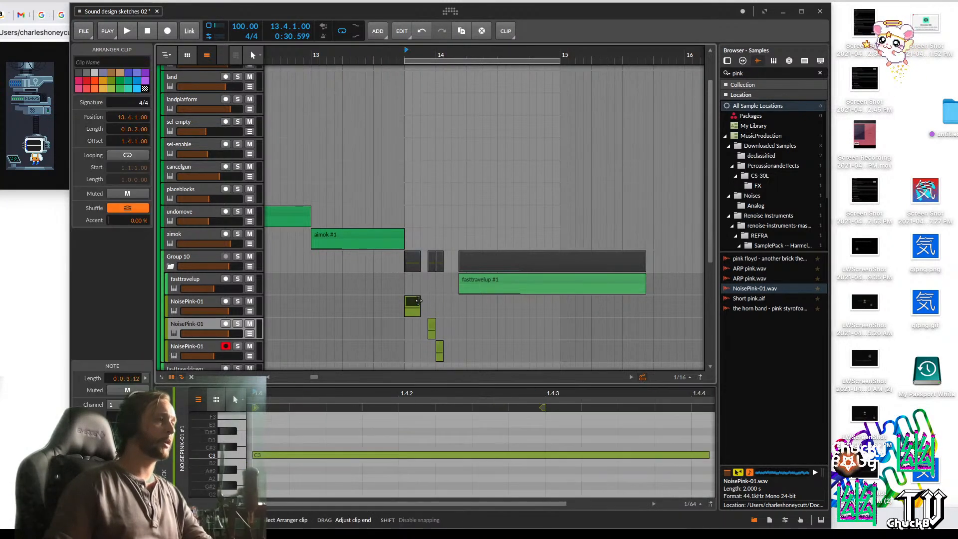
left_click_drag(418, 301, 427, 301)
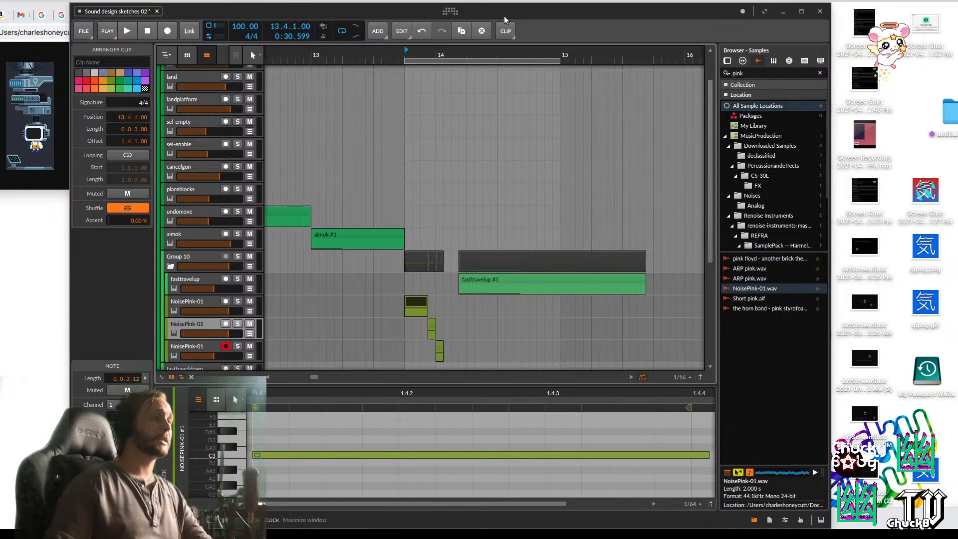
Reposition the arranger window beside the game animation and audition the layered clips from 13.4.1.00
left_click_drag(503, 20, 581, 9)
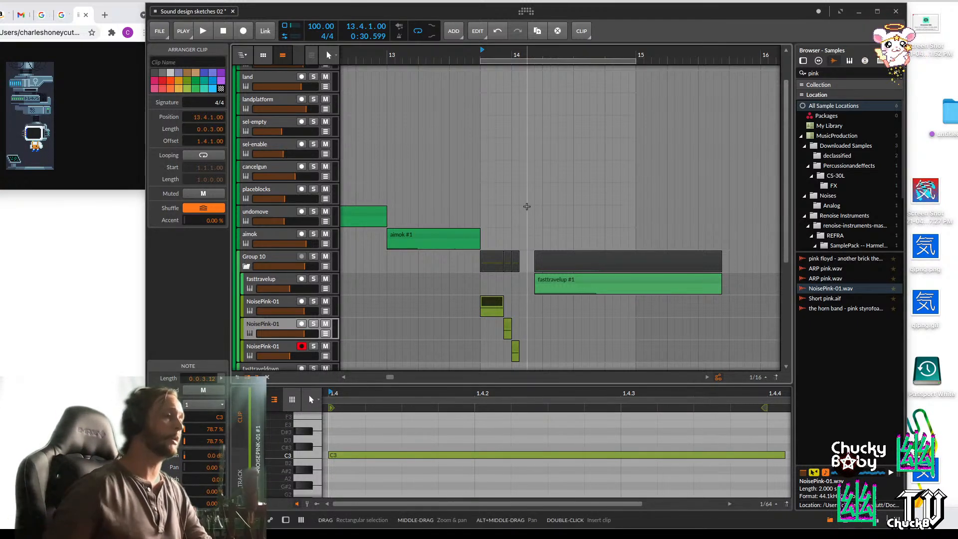
left_click(483, 278)
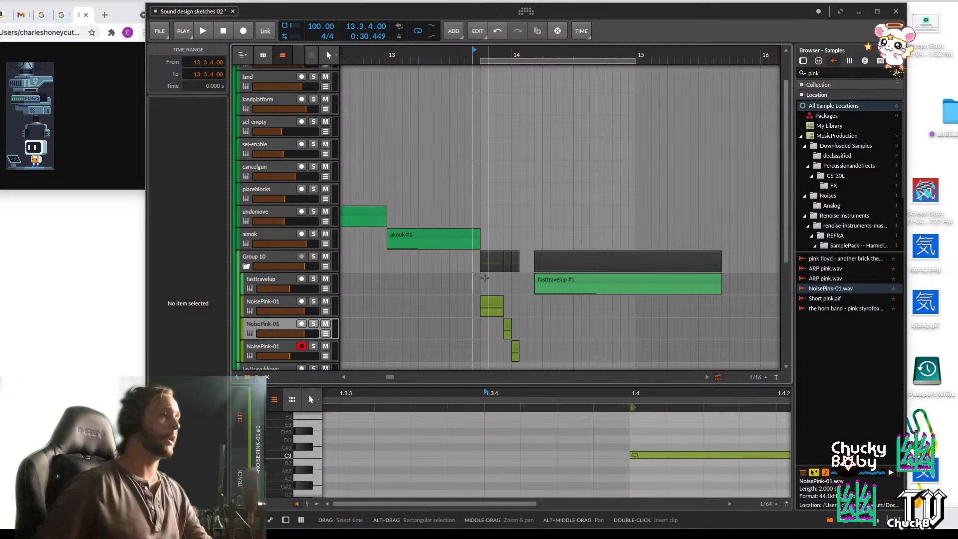
left_click(482, 282)
key("space")
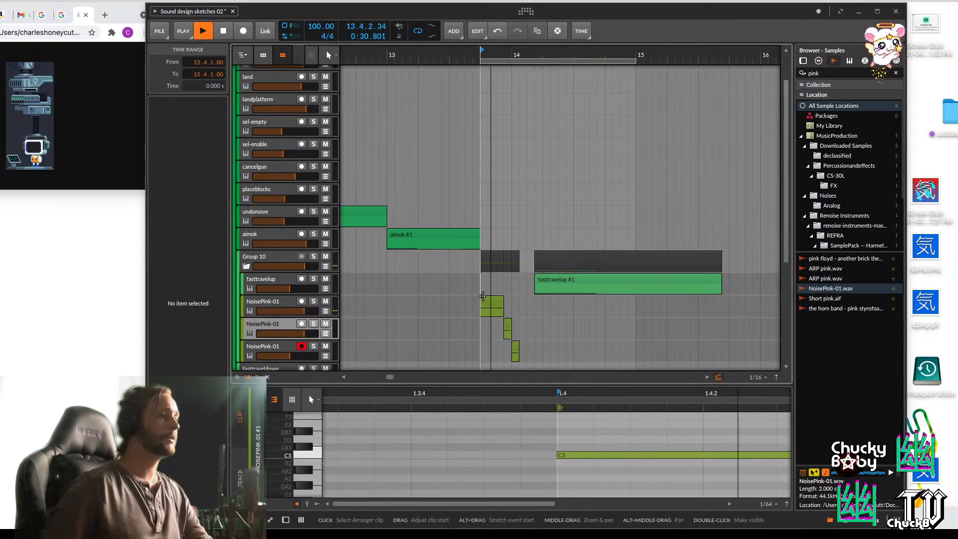
key("space")
Open the Reason Rack on the uppermost NoisePink-01 track, audition its clip, and place the rack window fully in view
left_click(489, 300)
left_click(282, 305)
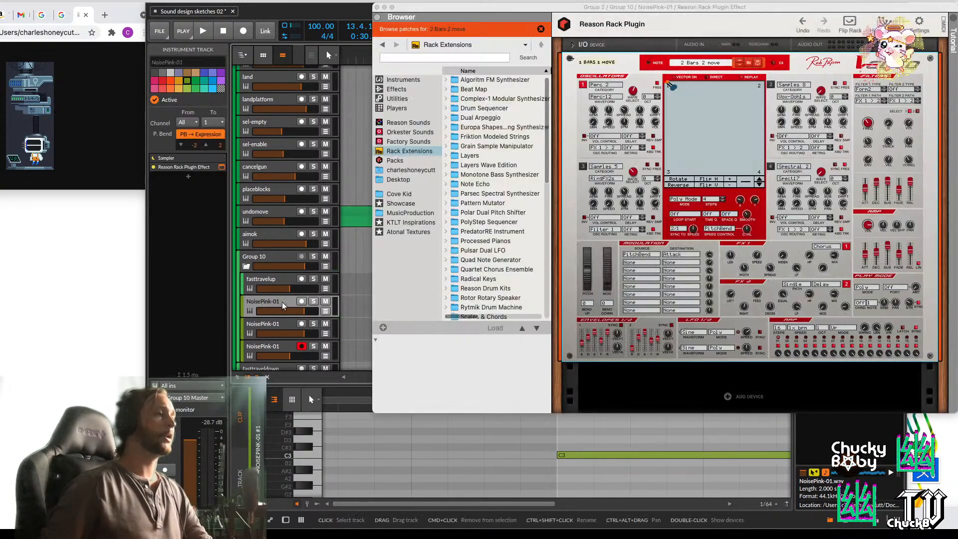
double_click(282, 305)
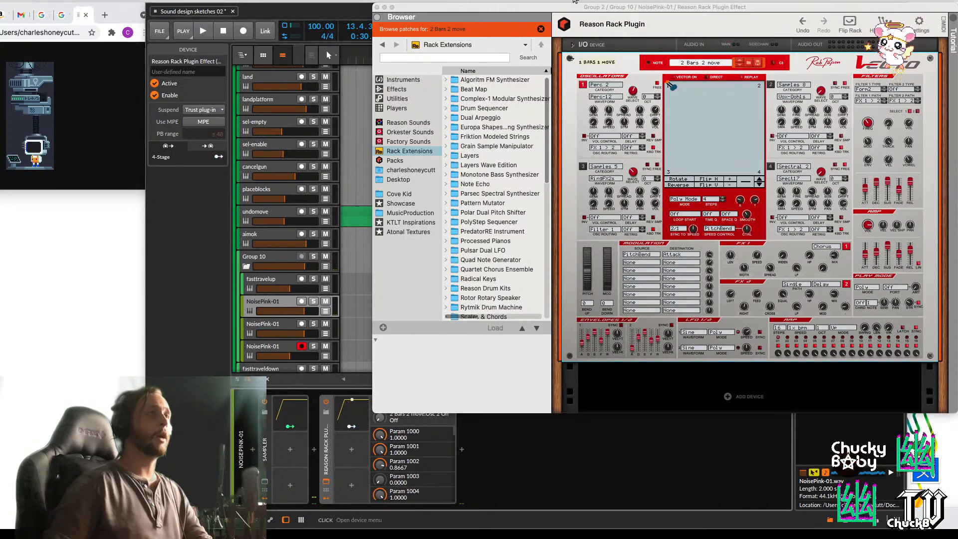
left_click_drag(575, 5, 709, 4)
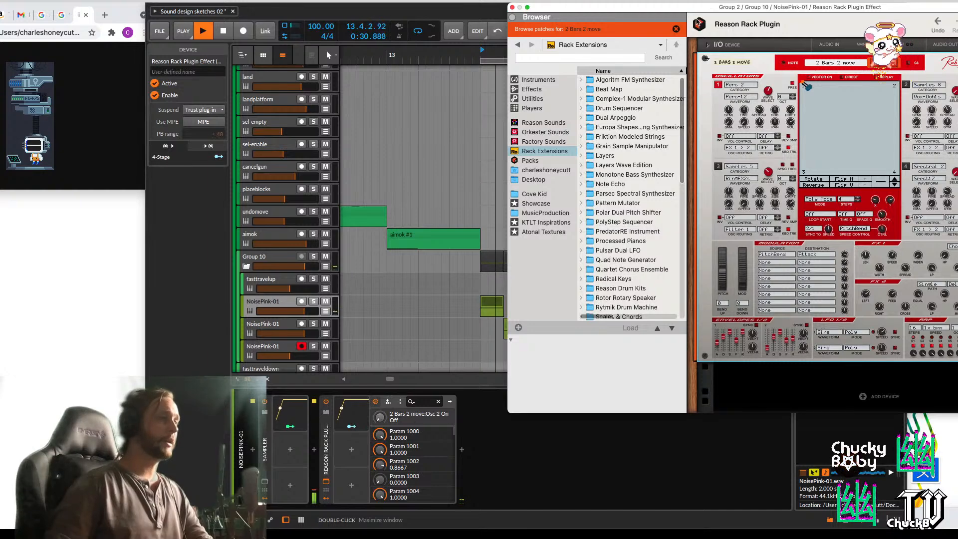
left_click(491, 307)
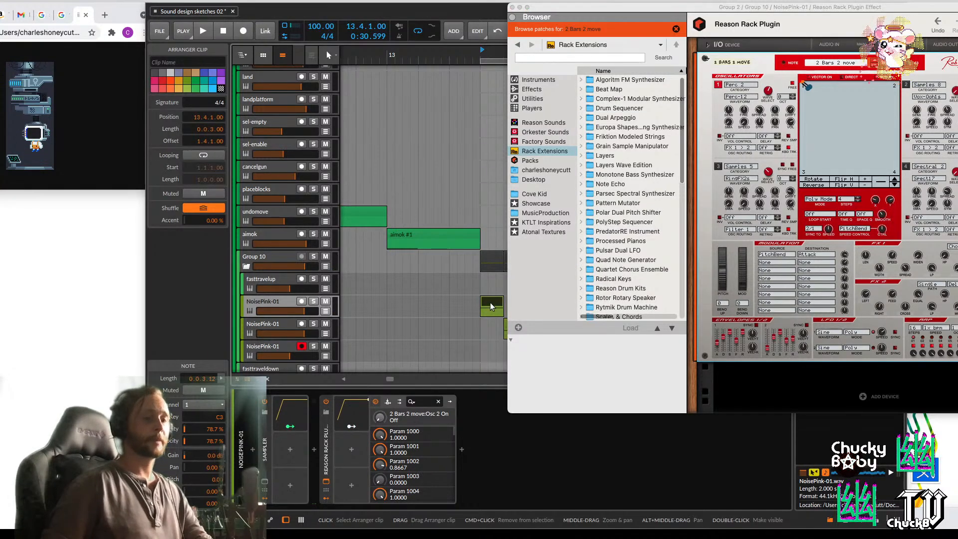
key("space")
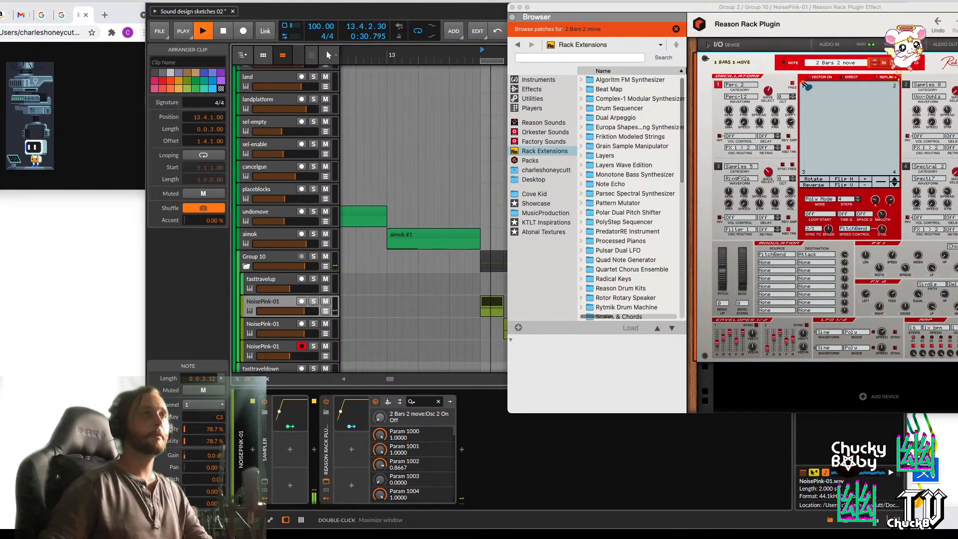
left_click_drag(692, 12, 563, 18)
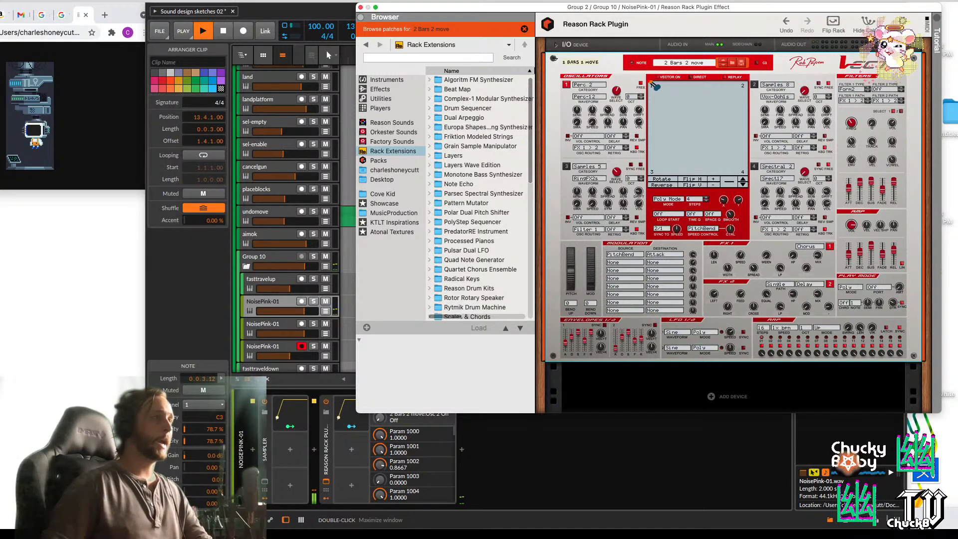
left_click_drag(459, 9, 373, 11)
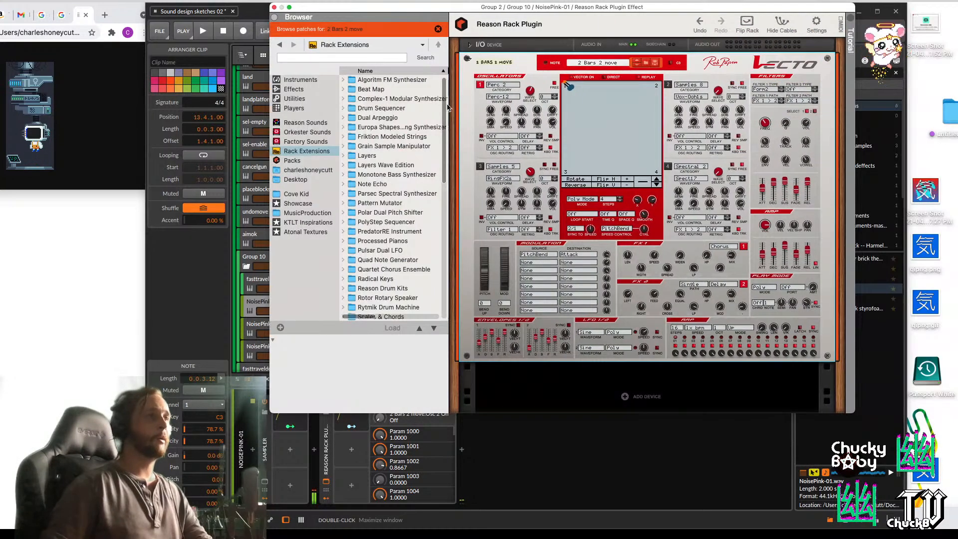
Try waveform Perc-10 and category Perc 3 in Vecto's oscillator 1 during playback, and set its category to Perc 4
left_click_drag(530, 92, 532, 99)
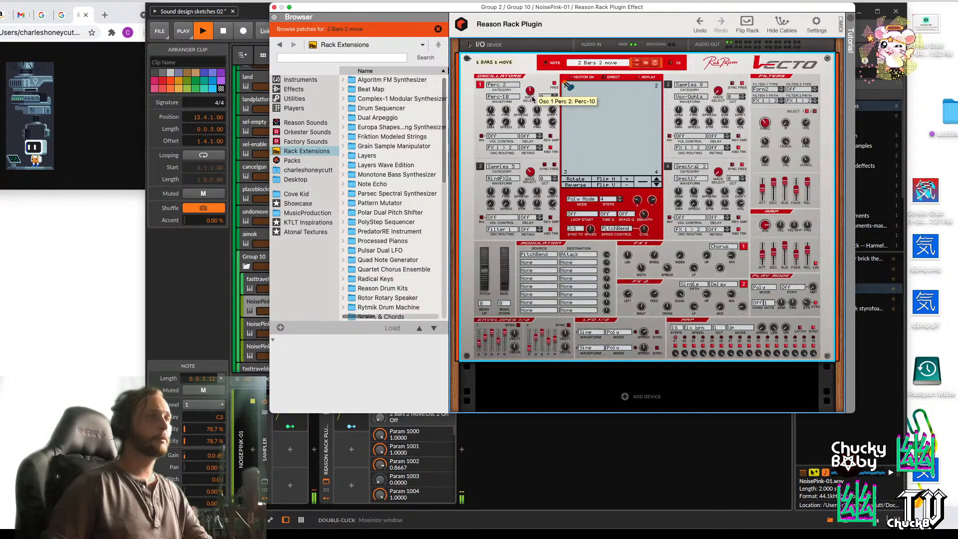
key("space")
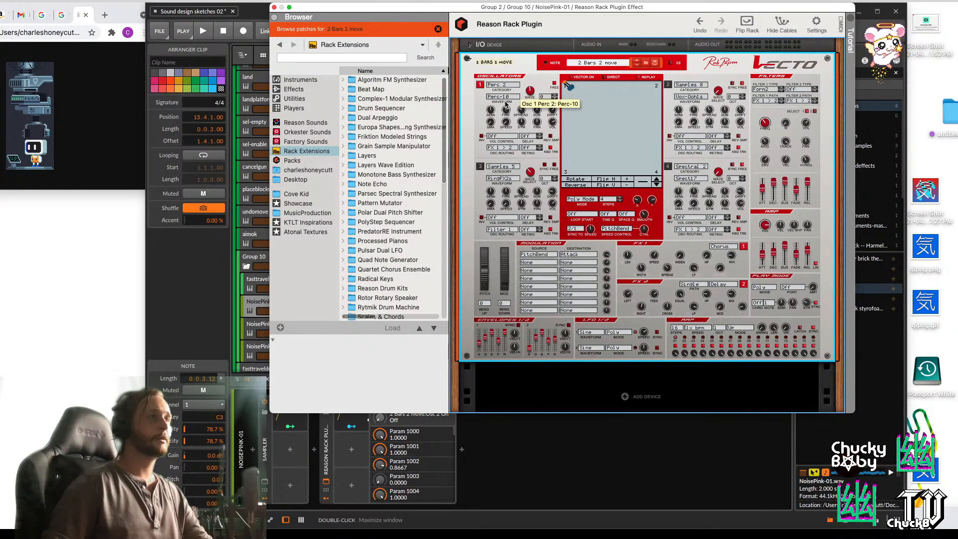
left_click(511, 85)
left_click(513, 99)
key("space")
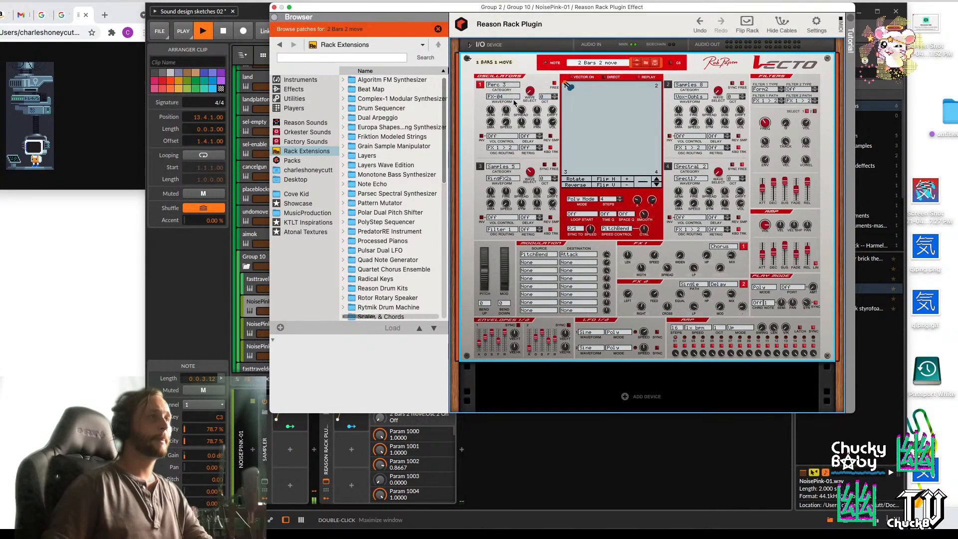
left_click(511, 86)
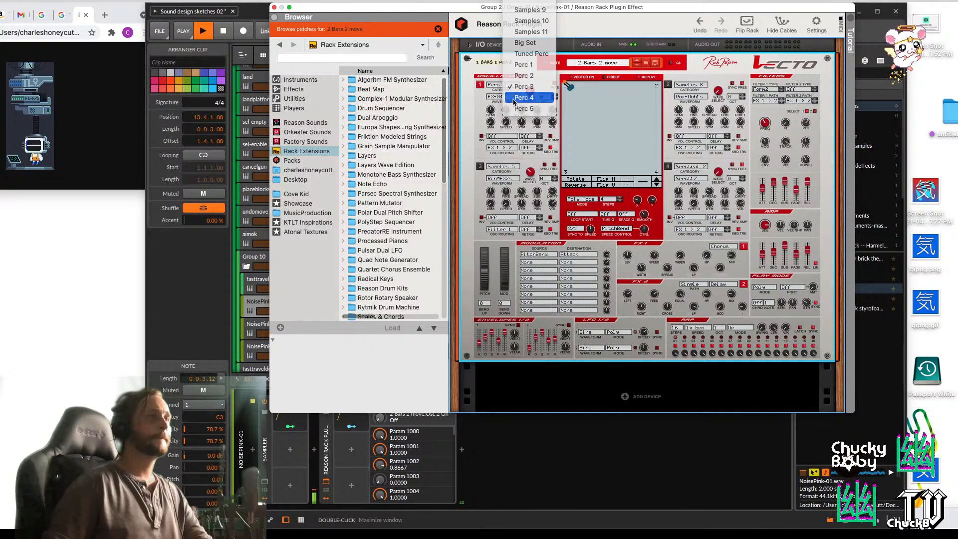
left_click(511, 98)
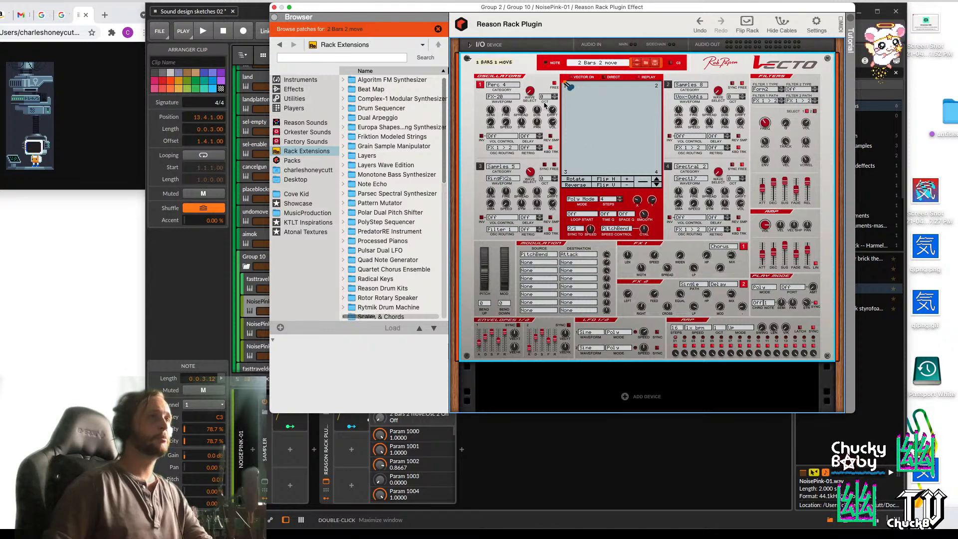
Set Vecto's pitch bend-up range to 48
right_click(508, 86)
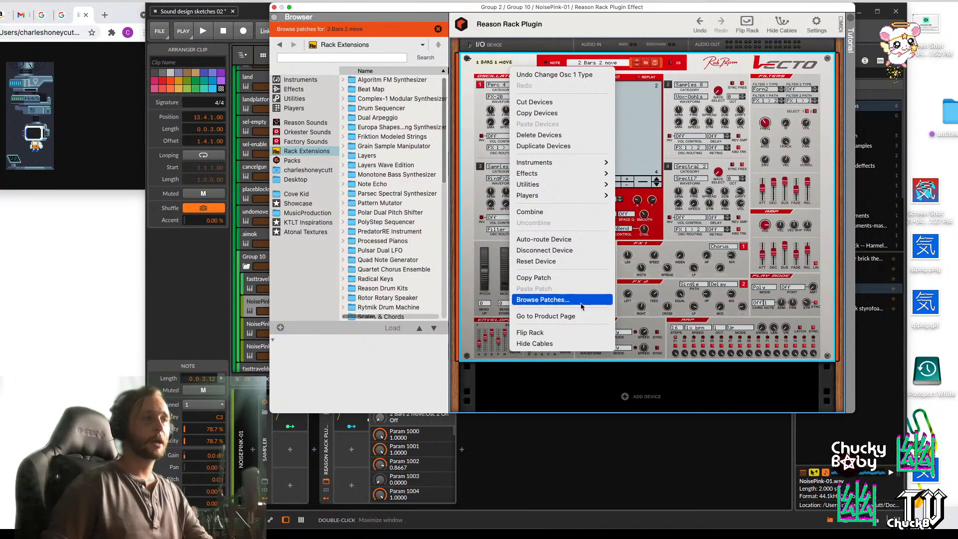
left_click(474, 279)
left_click(482, 302)
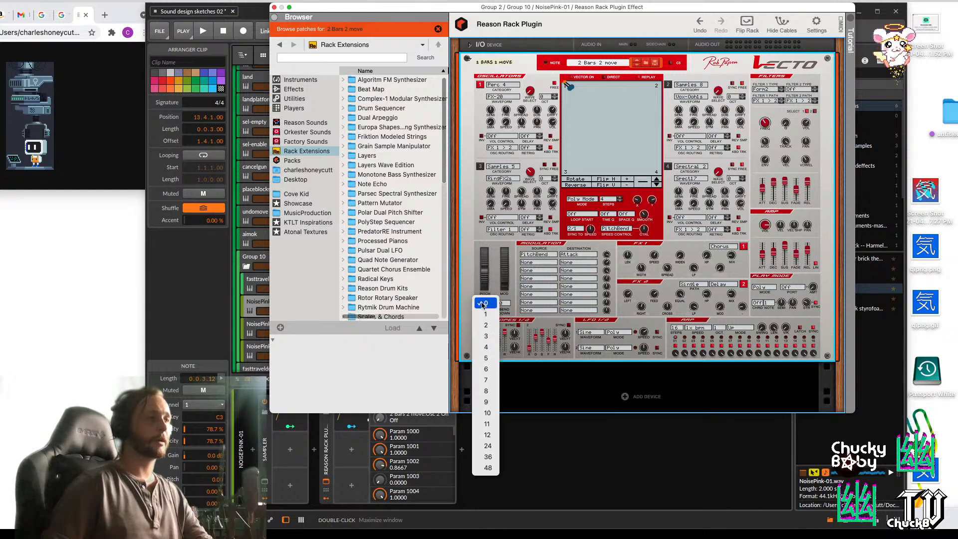
left_click(487, 468)
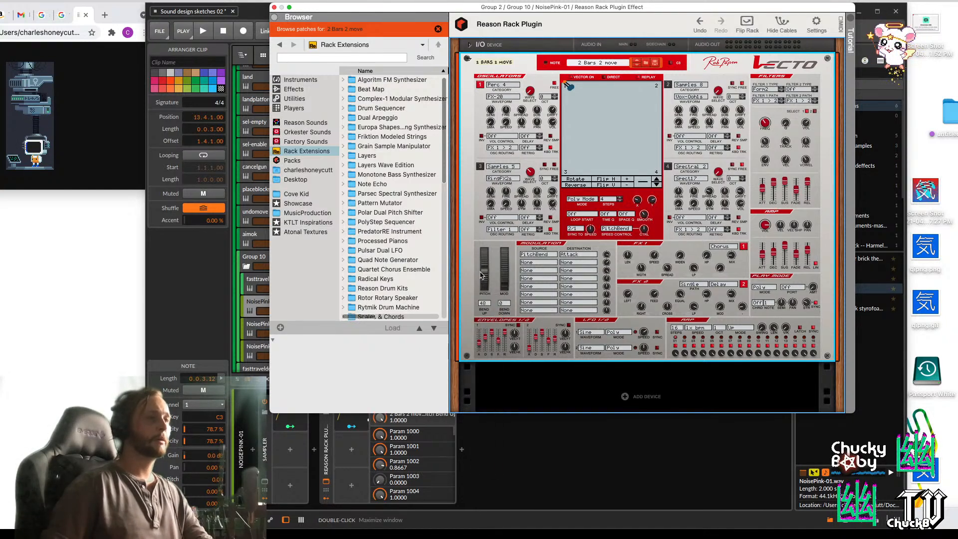
Audition the clip repeatedly while moving Vecto's pitch bend wheel downward
key("space")
left_click_drag(484, 273, 476, 313)
key("space")
key("space")
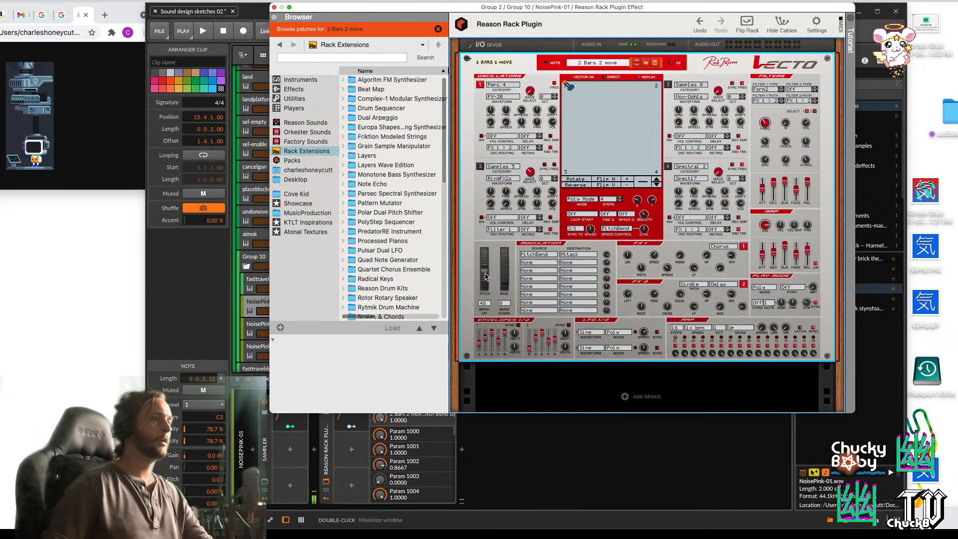
key("space")
key("space")
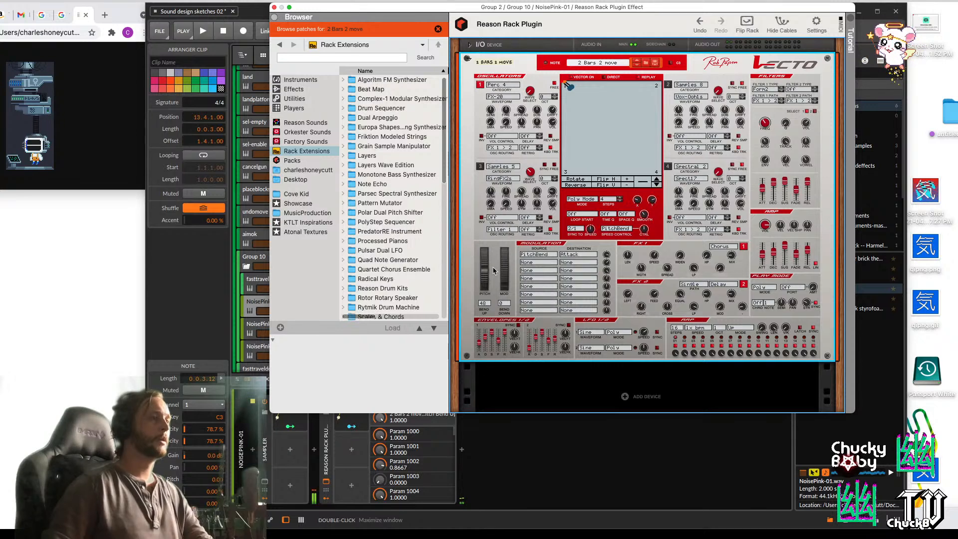
Set Vecto's pitch bend-down range to 48 and try the pitch wheel in both directions during playback
left_click(504, 301)
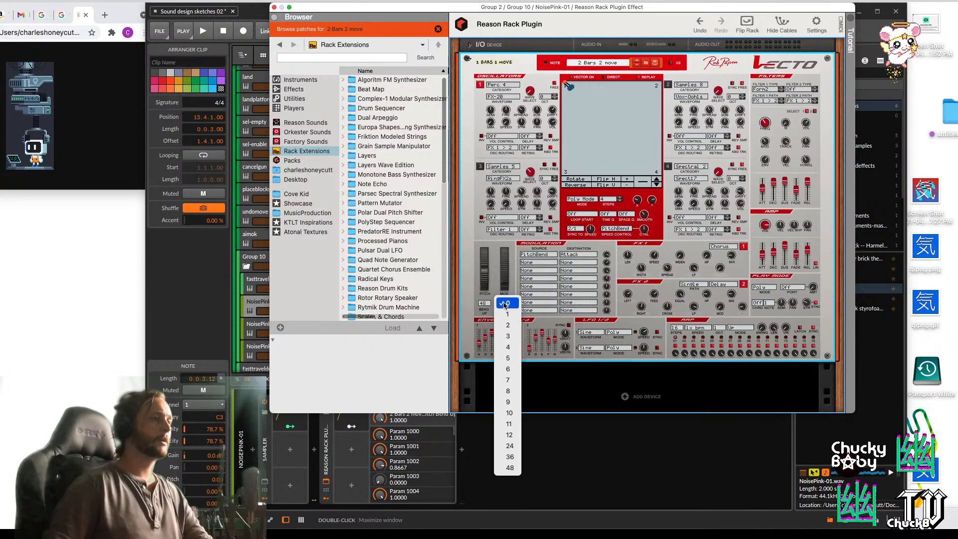
left_click(510, 468)
key("space")
left_click_drag(484, 274, 484, 282)
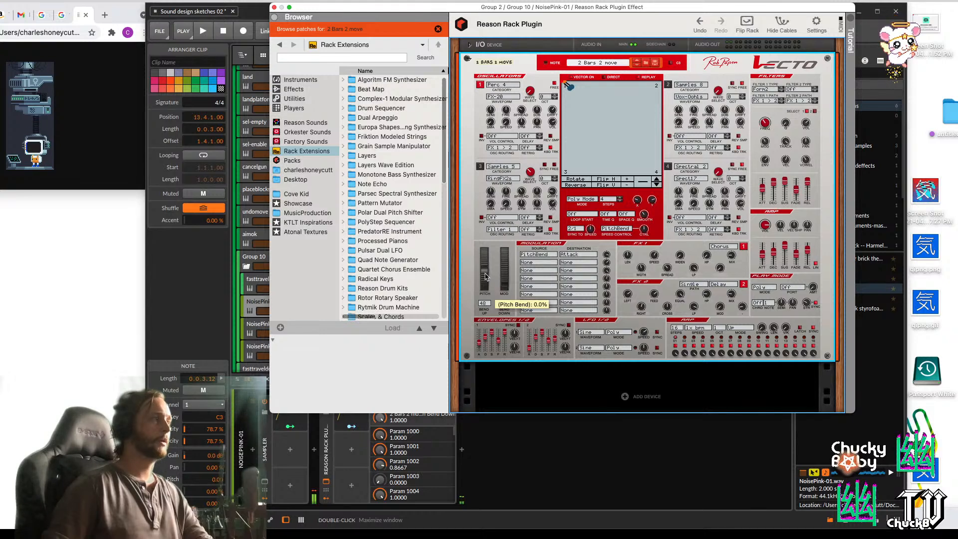
mouse_move(485, 276)
left_mouse_down()
mouse_move(488, 246)
mouse_move(485, 265)
left_mouse_up()
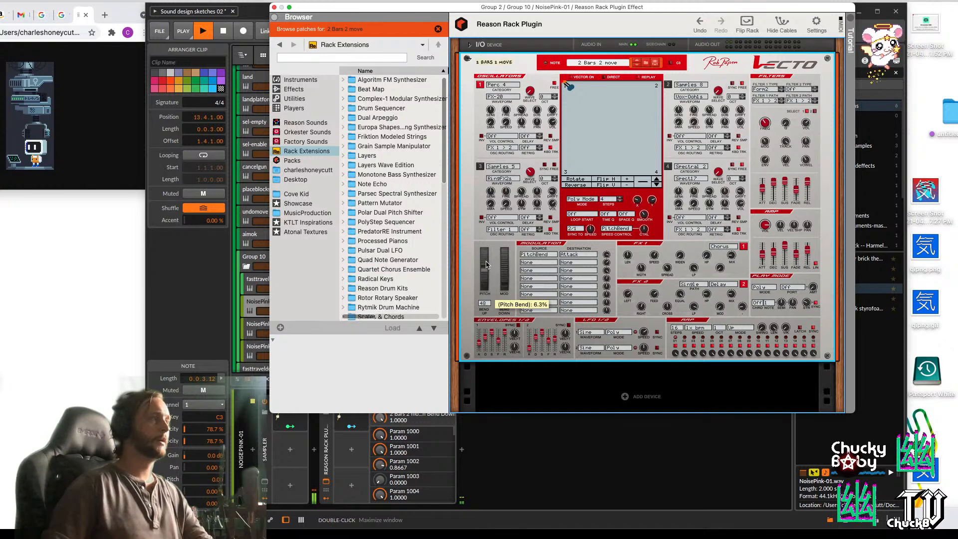
left_click_drag(487, 270, 486, 271)
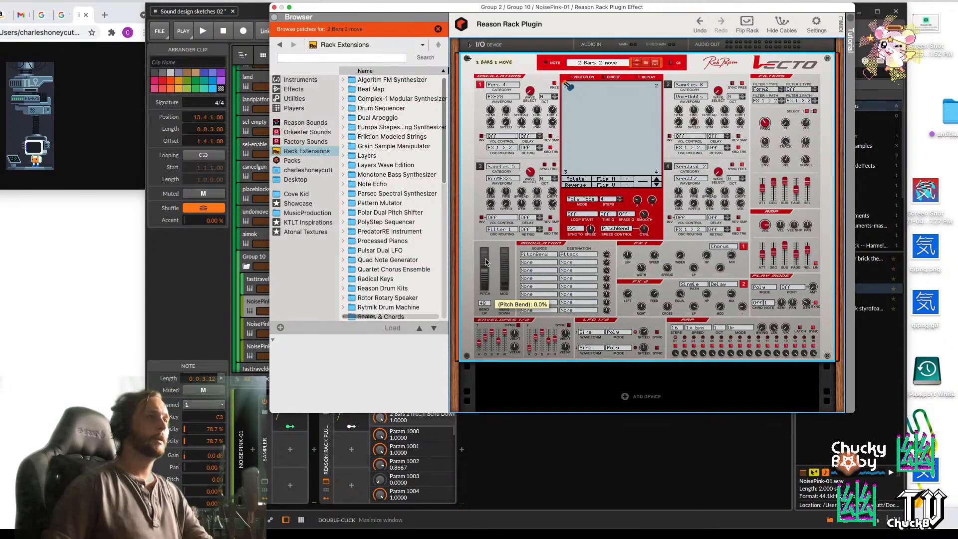
key("space")
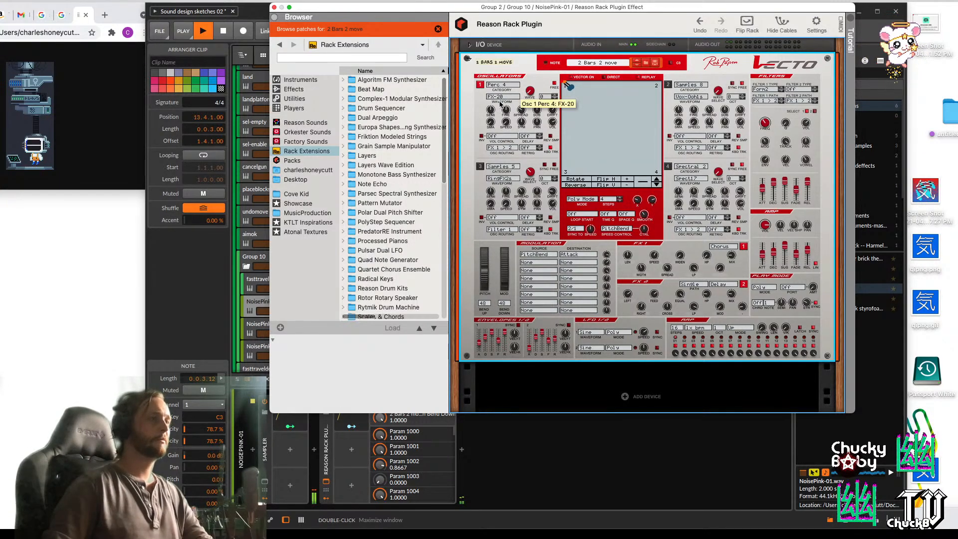
Try waveform FX-21 in Vecto's oscillator 1 and audition it with the pitch wheel
key("space")
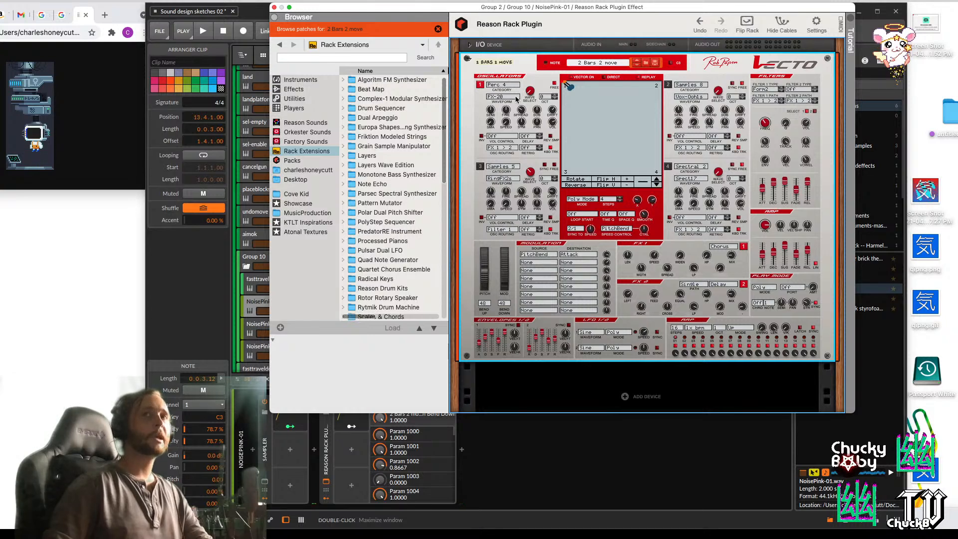
key("space")
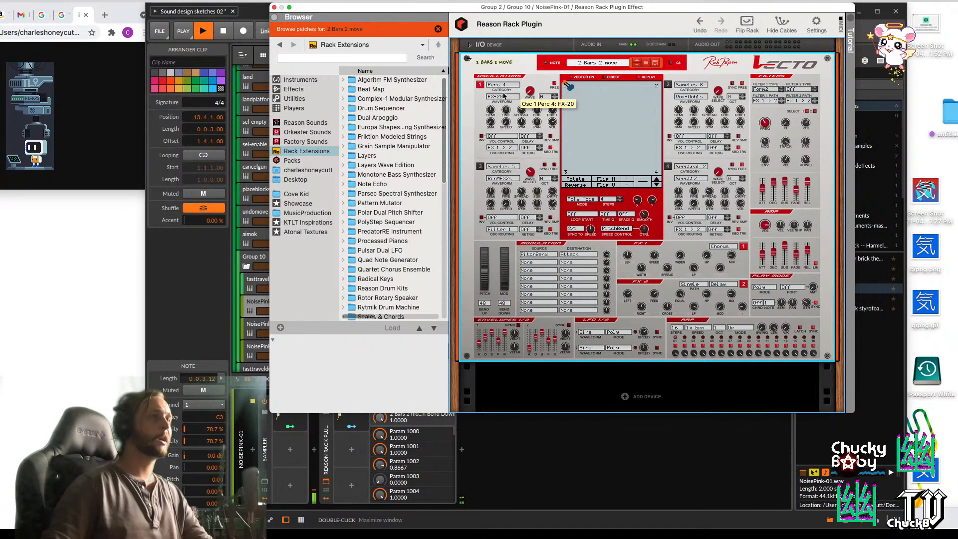
left_click_drag(528, 94, 528, 92)
key("space")
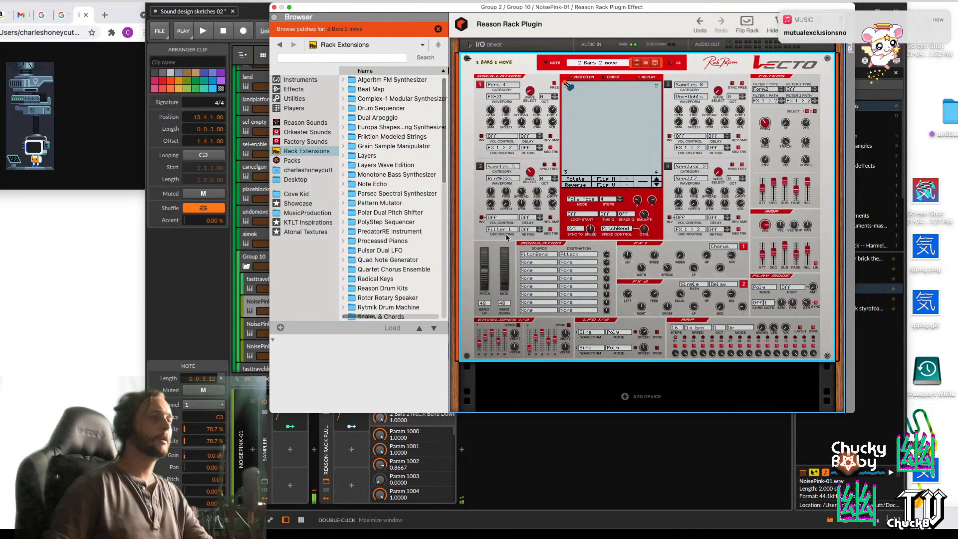
key("space")
left_click_drag(487, 275, 488, 276)
key("space")
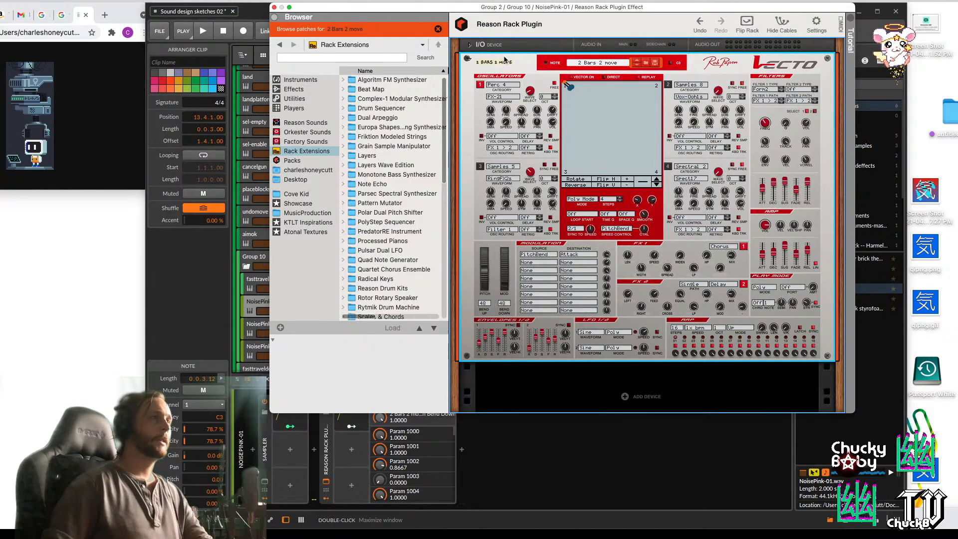
Set Vecto's oscillator 1 waveform to FX-28 and try its reverse and free-running options during playback
left_click_drag(529, 93, 531, 87)
key("space")
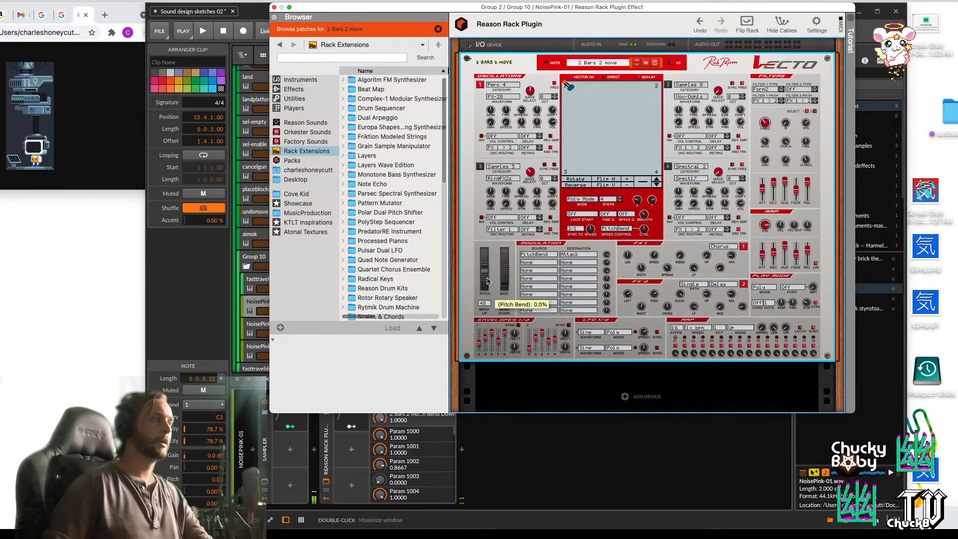
key("space")
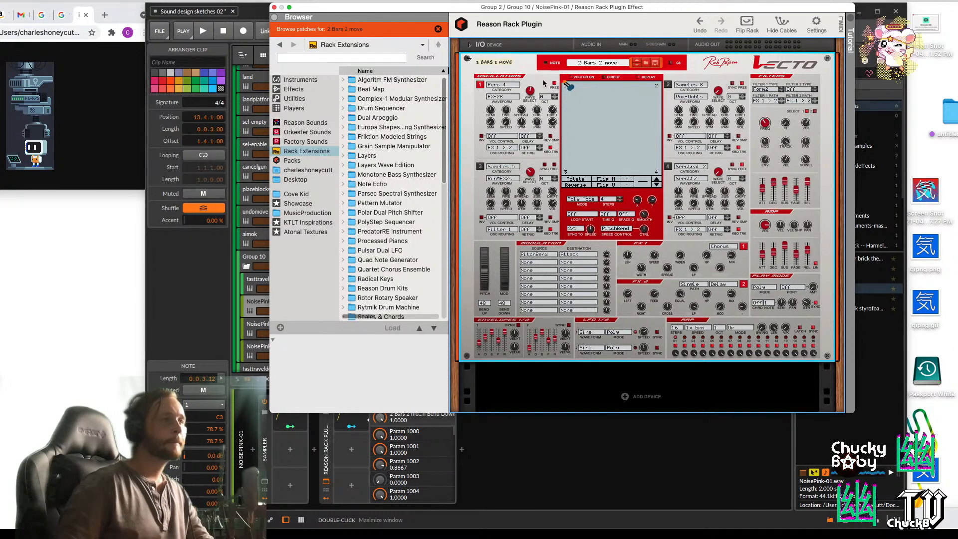
key("space")
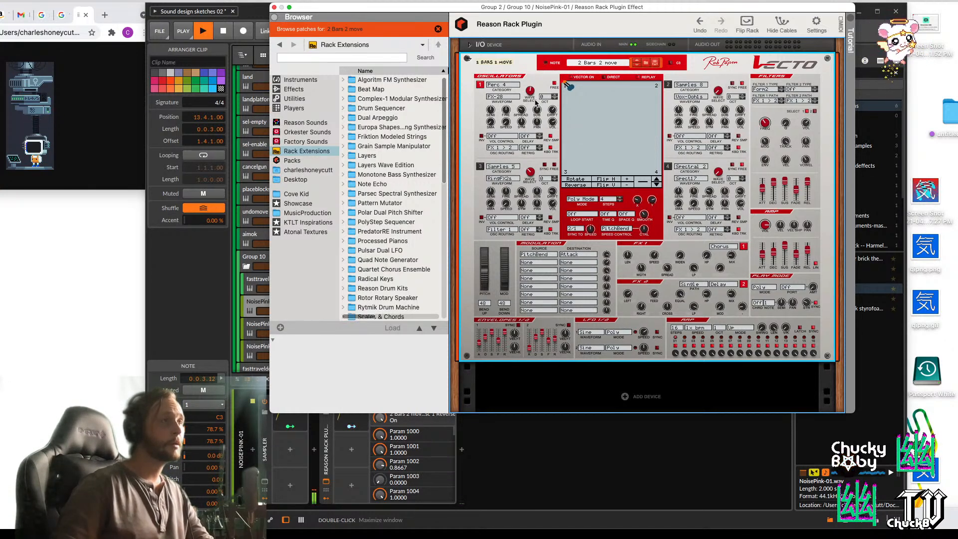
key("space")
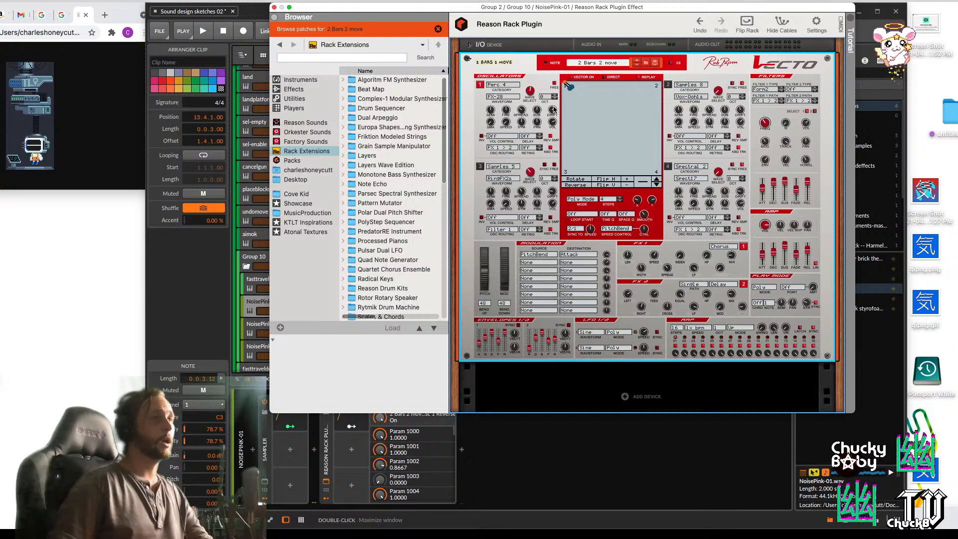
left_click(551, 138)
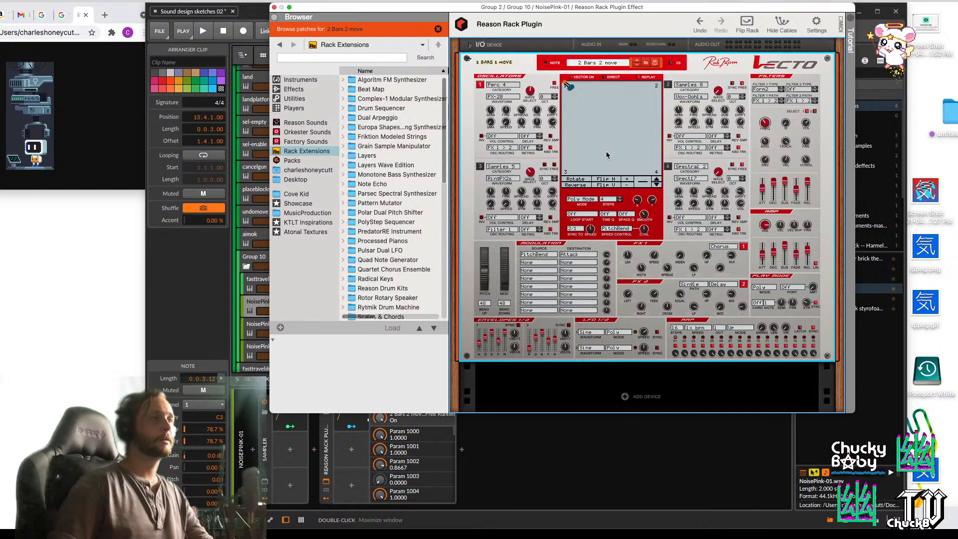
Try category Spectral 1 in Vecto's oscillator 1 with waveforms Spect10 and Spect16 during playback
left_click(502, 84)
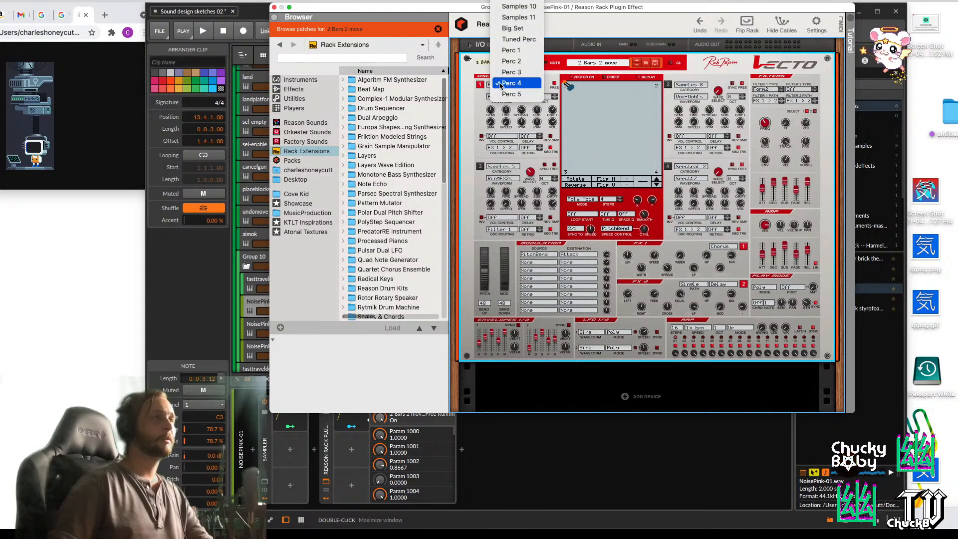
scroll(533, 156, "up", 3)
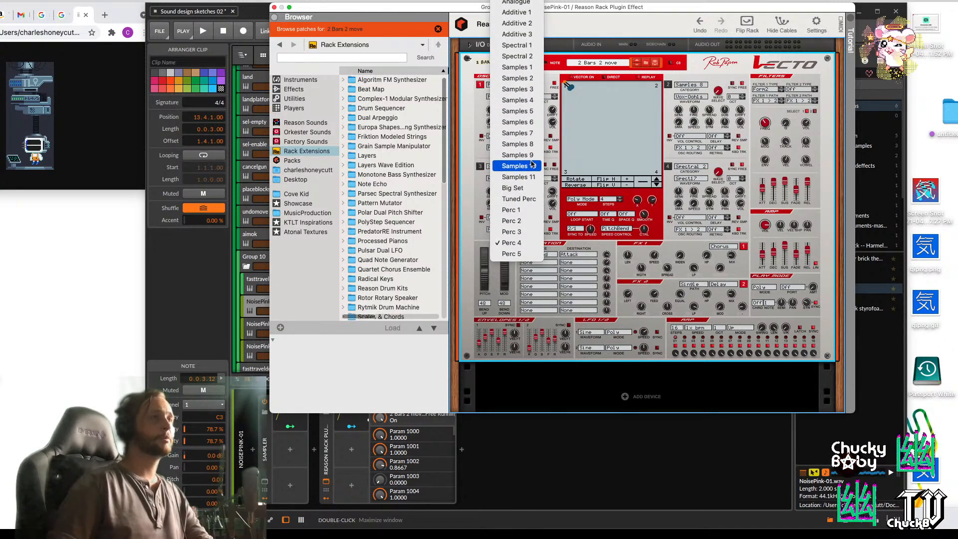
left_click(529, 48)
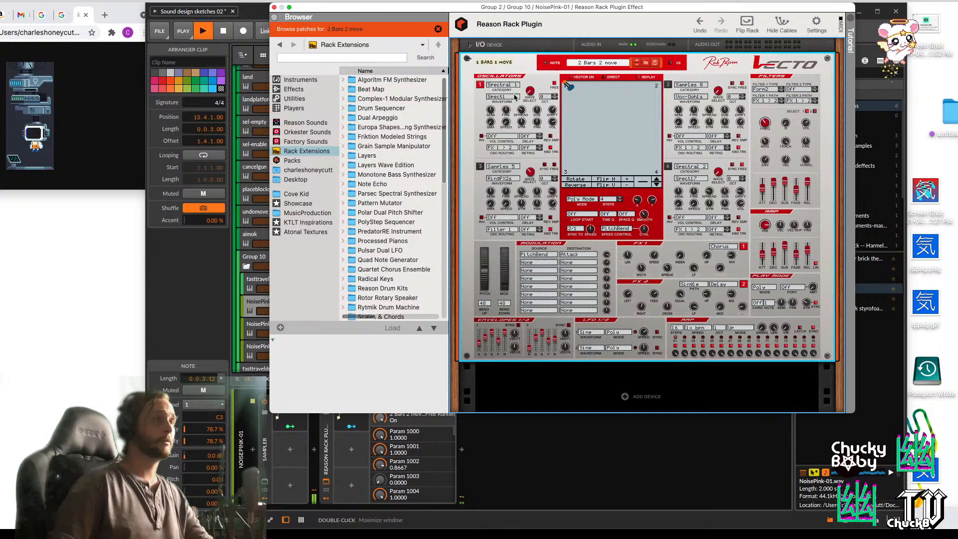
mouse_move(530, 91)
left_mouse_down()
mouse_move(535, 62)
mouse_move(529, 80)
left_mouse_up()
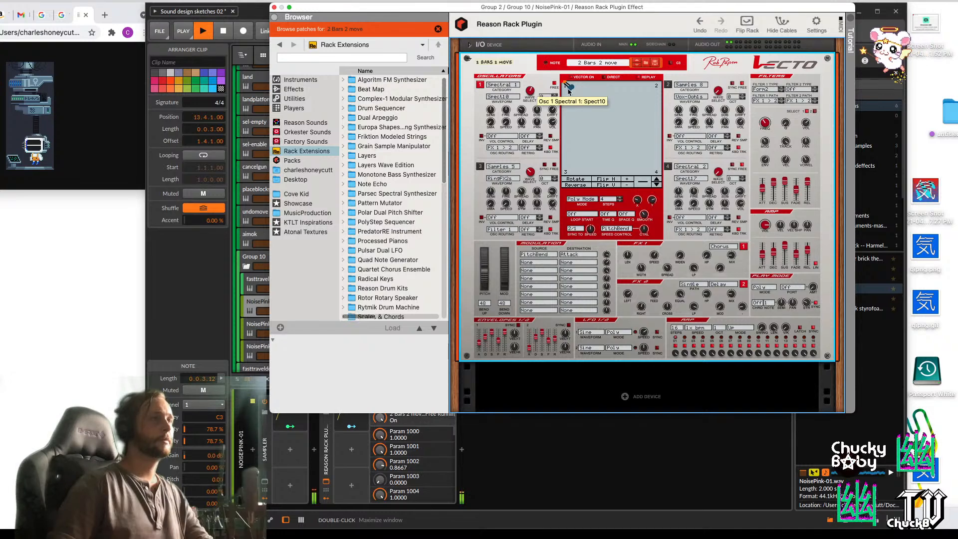
left_click_drag(536, 94, 534, 85)
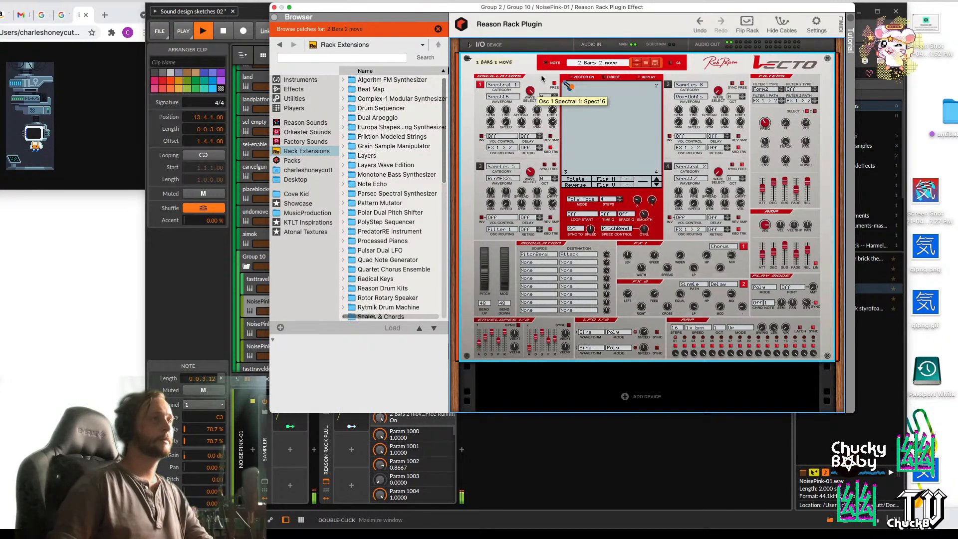
Try categories Spectral 2 and Perc 1 in Vecto's oscillator 1, including waveforms Spect24 and Perc-02
left_click(510, 85)
left_click(510, 85)
left_click(511, 85)
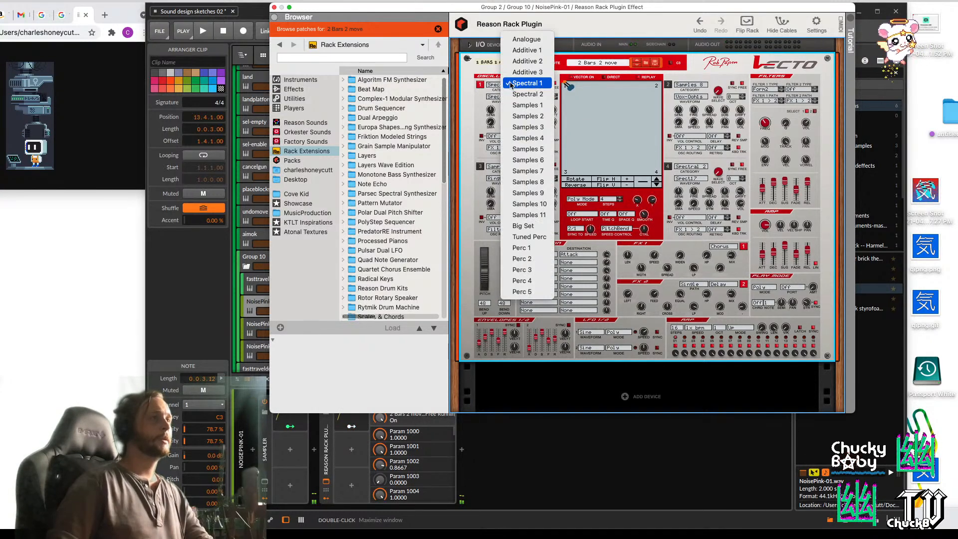
left_click(513, 94)
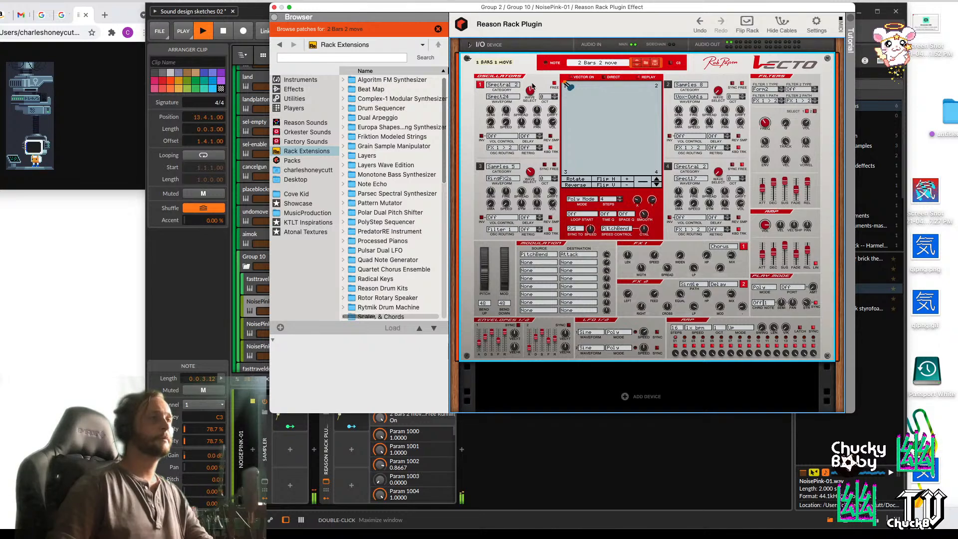
left_click(505, 85)
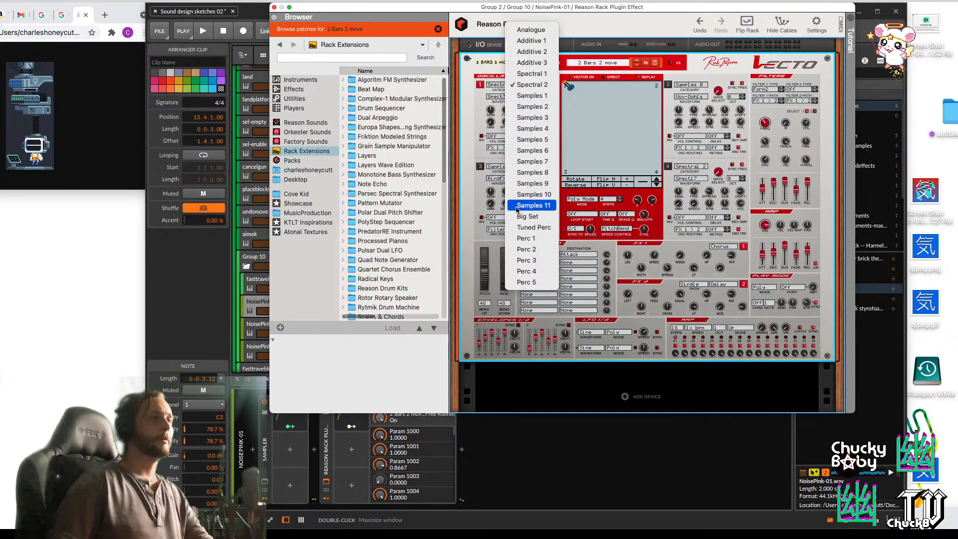
left_click(526, 237)
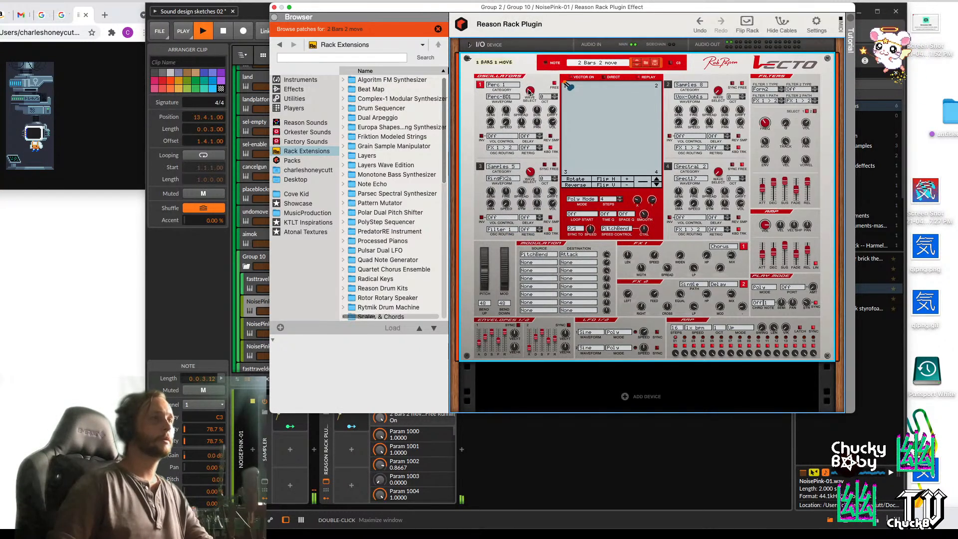
left_click_drag(530, 92, 536, 72)
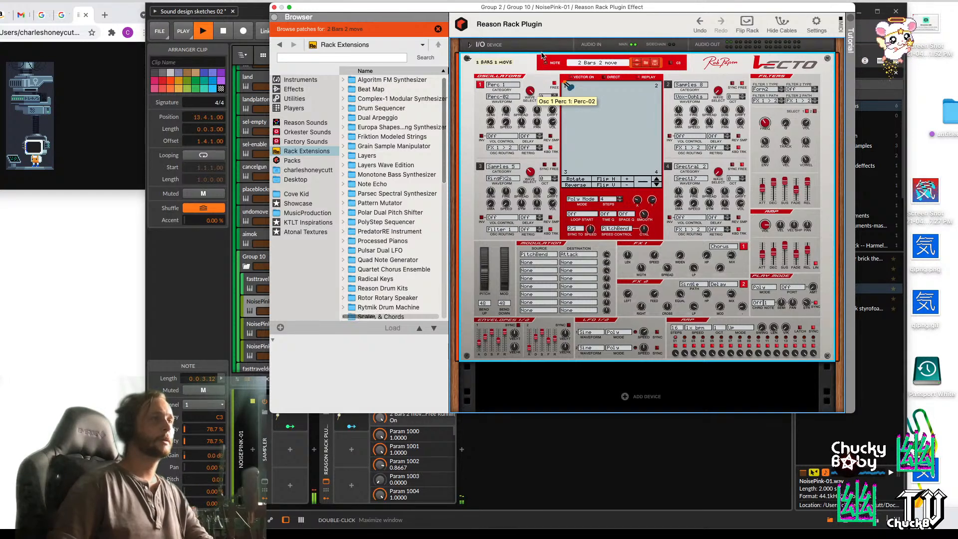
Set Vecto's oscillator 1 to category Perc 3, waveform FX-17, and audition it
left_click(505, 85)
left_click(526, 107)
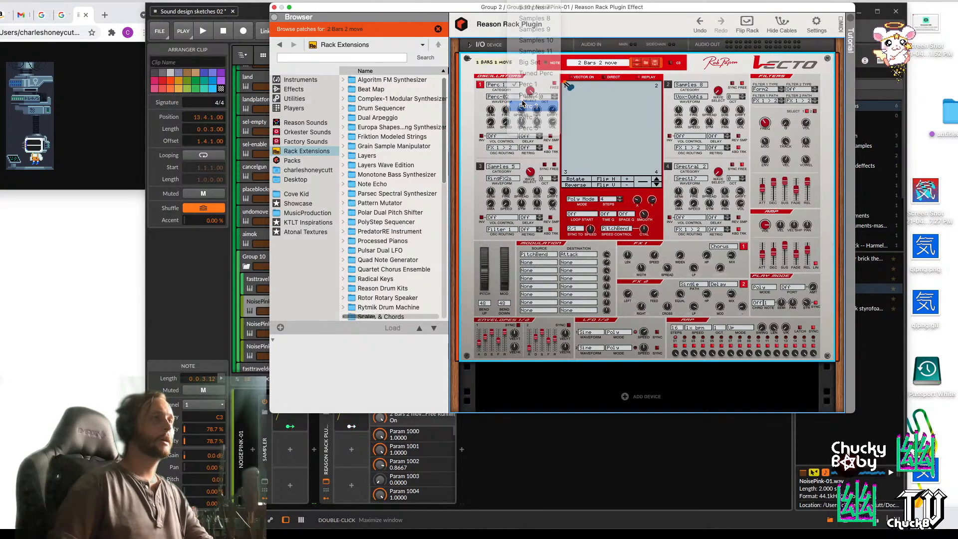
left_click_drag(527, 91, 535, 81)
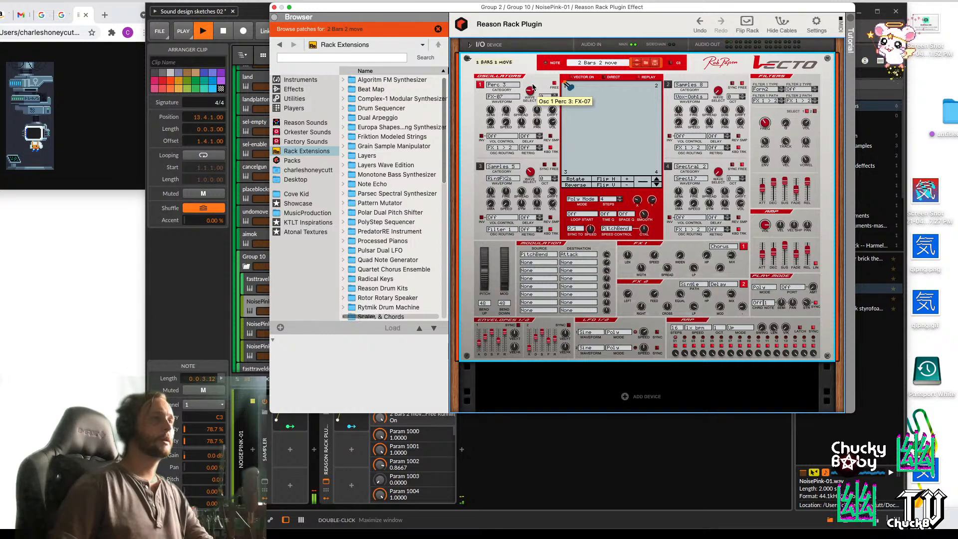
key("space")
left_click_drag(530, 91, 534, 89)
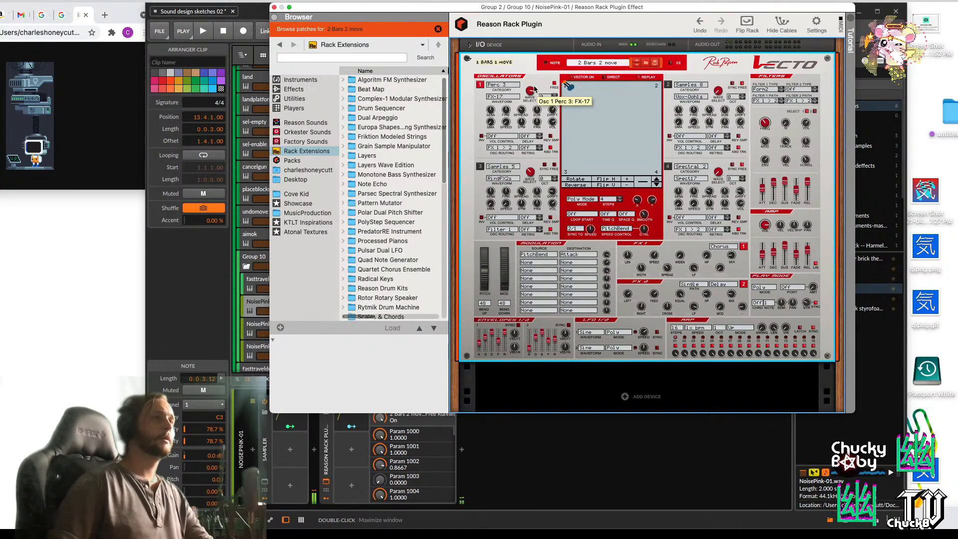
key("space")
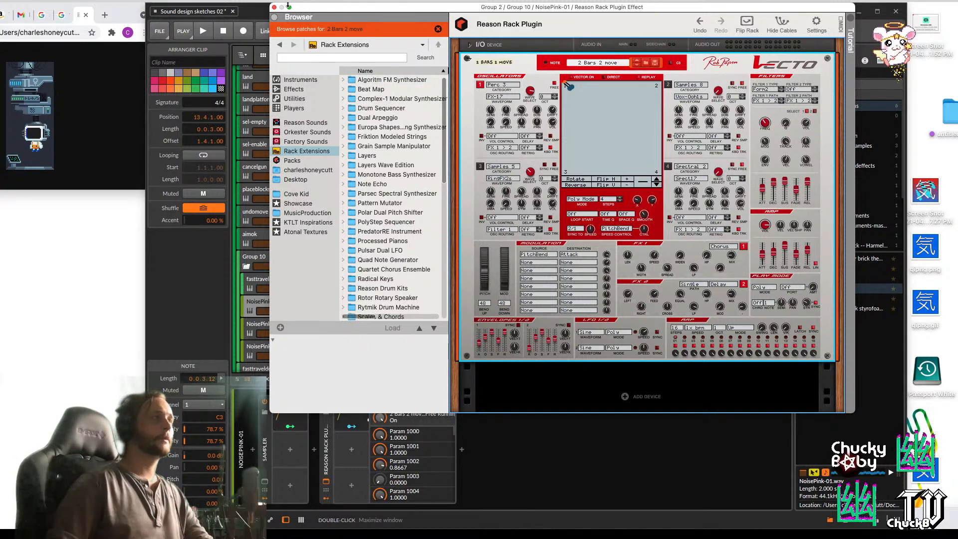
Deactivate the Reason Rack effect on the uppermost NoisePink-01 track, audition the dry noise, and lower that track's volume
left_click(274, 8)
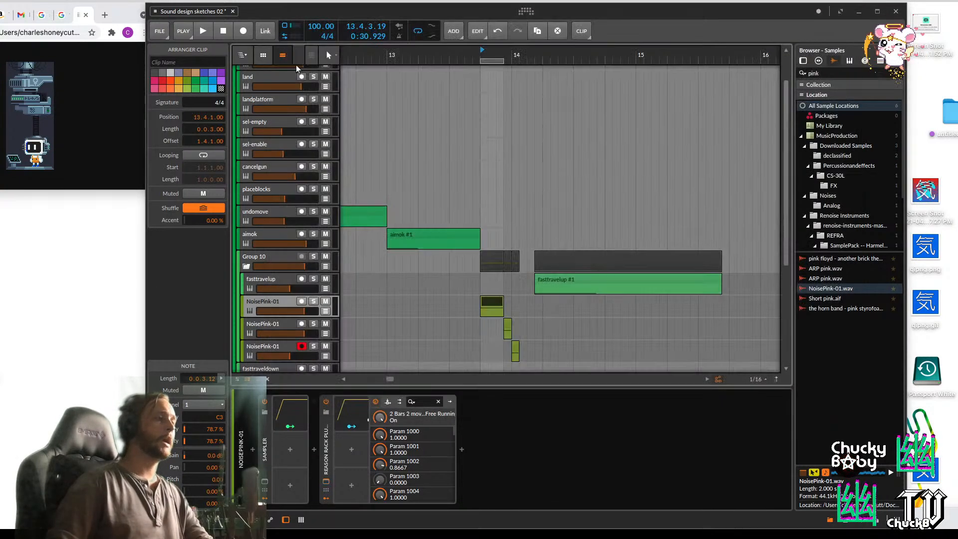
left_click(281, 347)
left_click(281, 324)
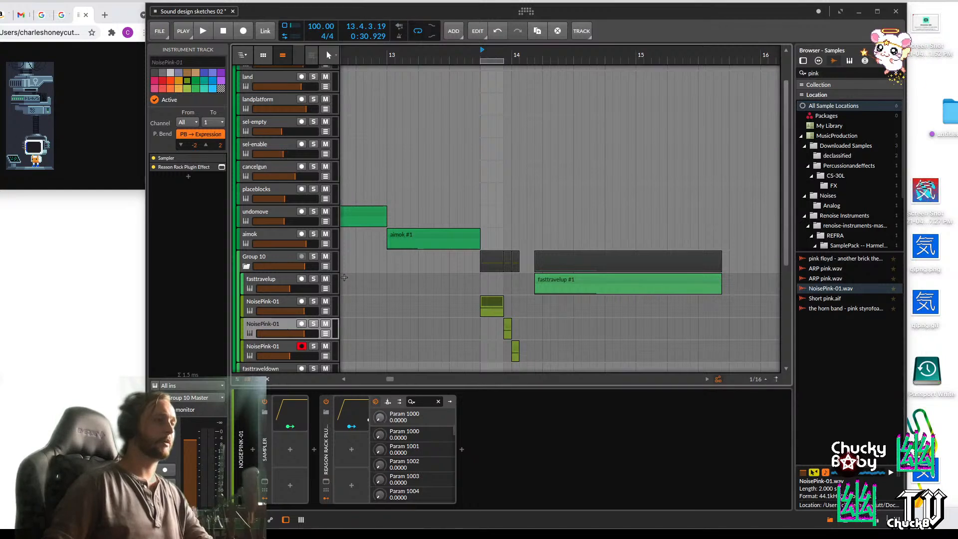
left_click(274, 304)
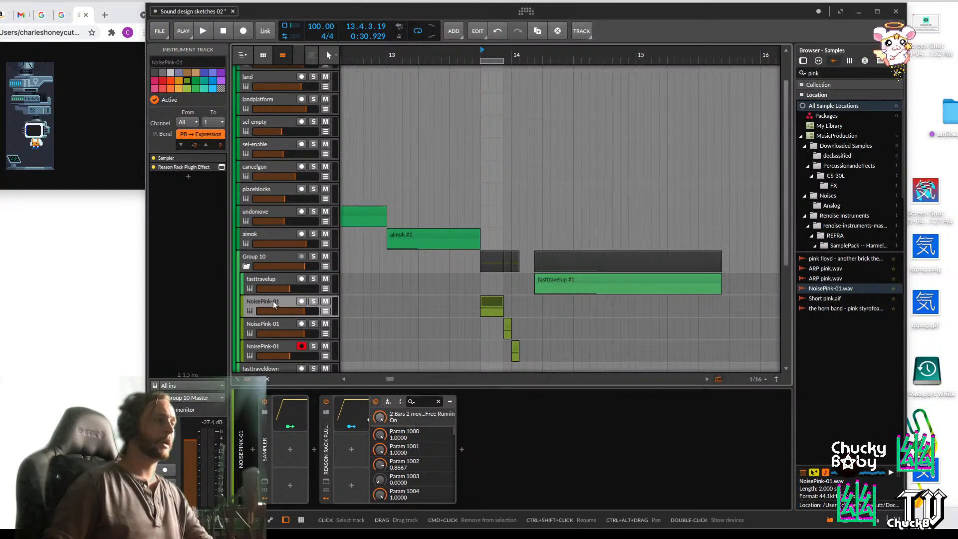
left_click(326, 402)
key("space")
key("space")
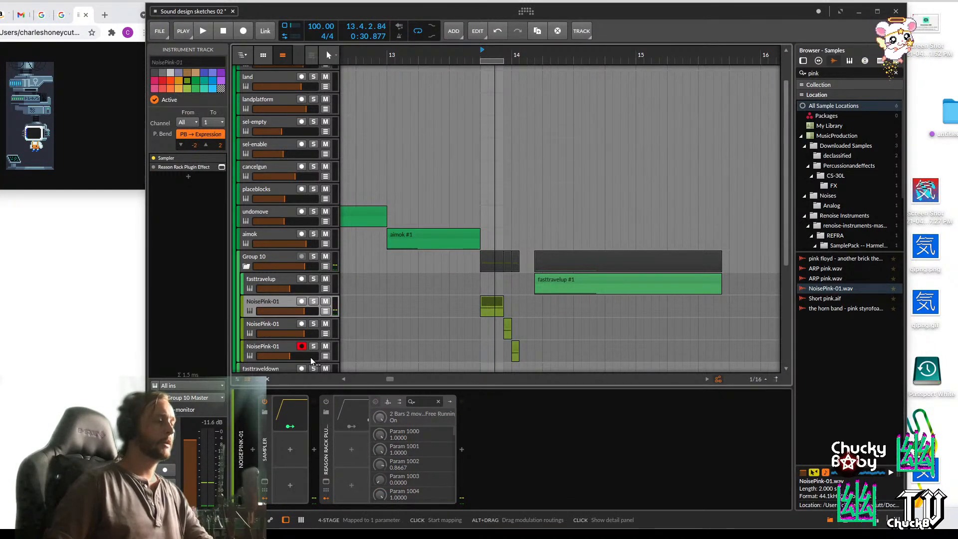
left_click_drag(305, 310, 300, 311)
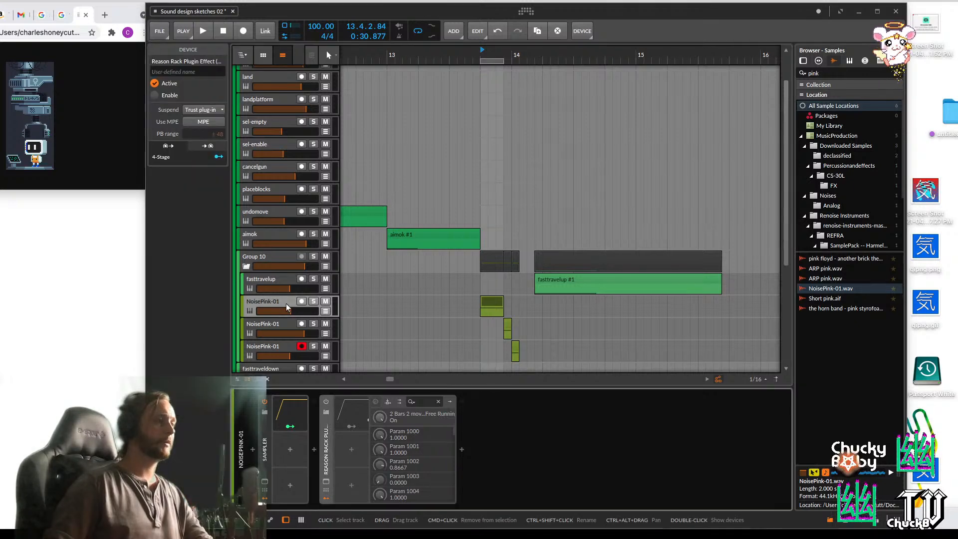
Set the 4-Stage modulation of the Sampler's speed to +1.600 on the uppermost NoisePink-01 track and audition it
double_click(299, 423)
left_click(305, 427)
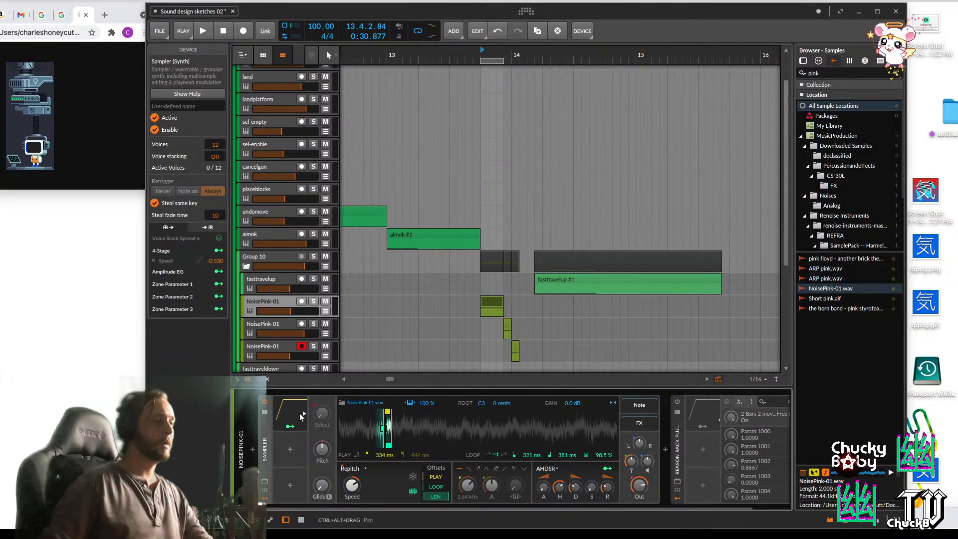
key("space")
key("space")
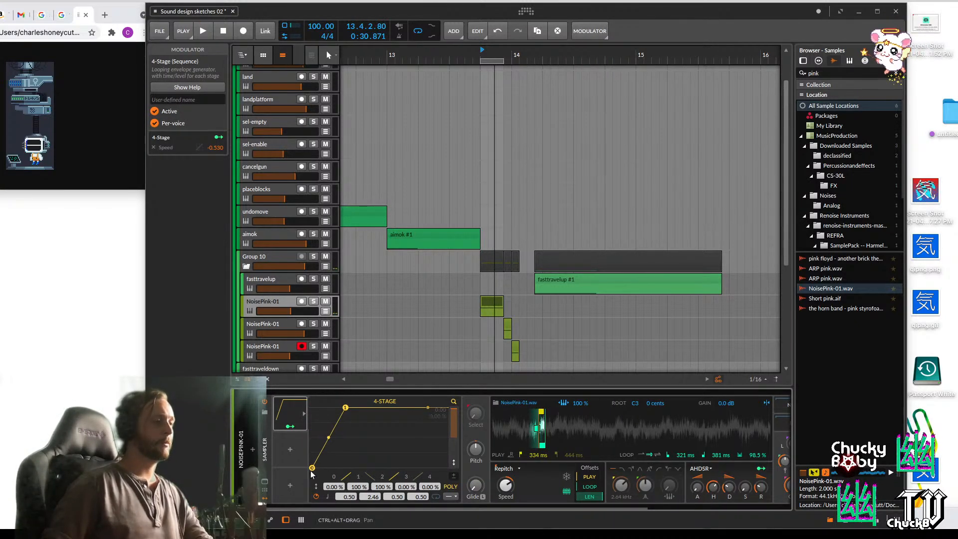
right_click(504, 484)
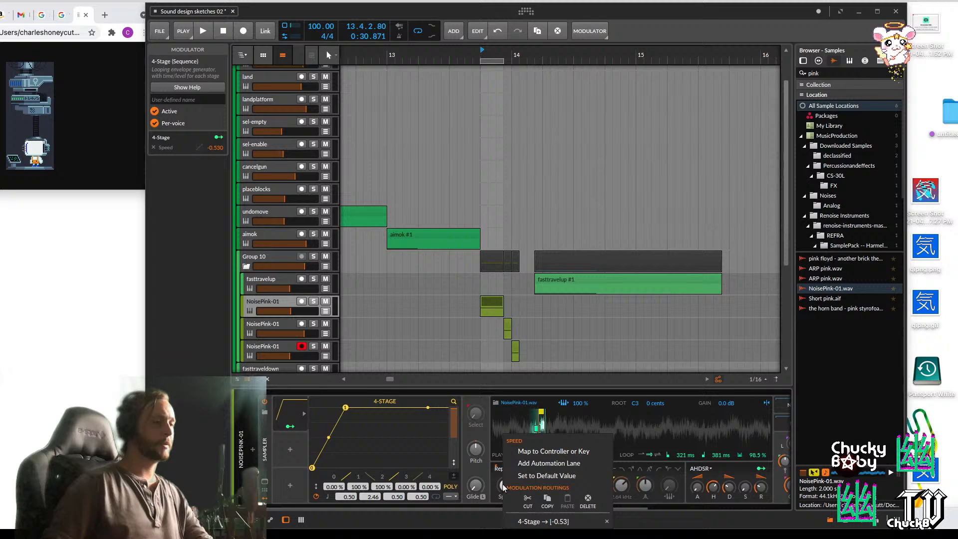
left_click(528, 520)
left_click_drag(509, 485, 510, 467)
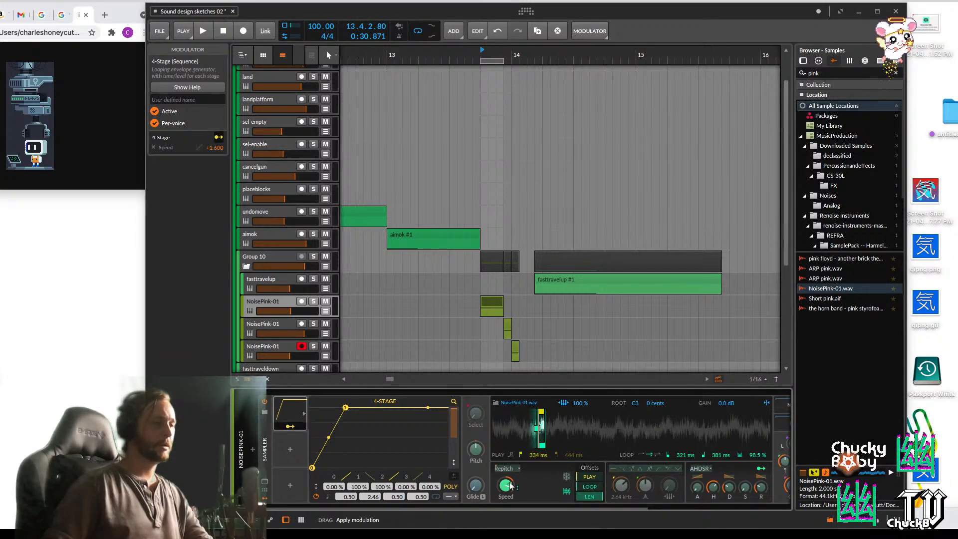
key("space")
key("space")
Shorten the 4-Stage envelope's first stage to 0.10 and its second to 0.51, and audition the noise
left_click(333, 408)
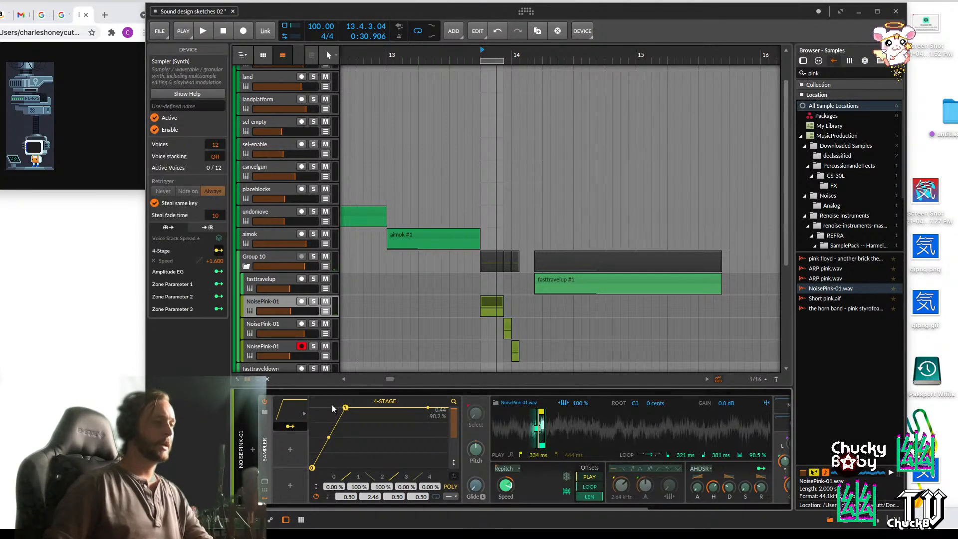
left_click_drag(319, 407, 314, 407)
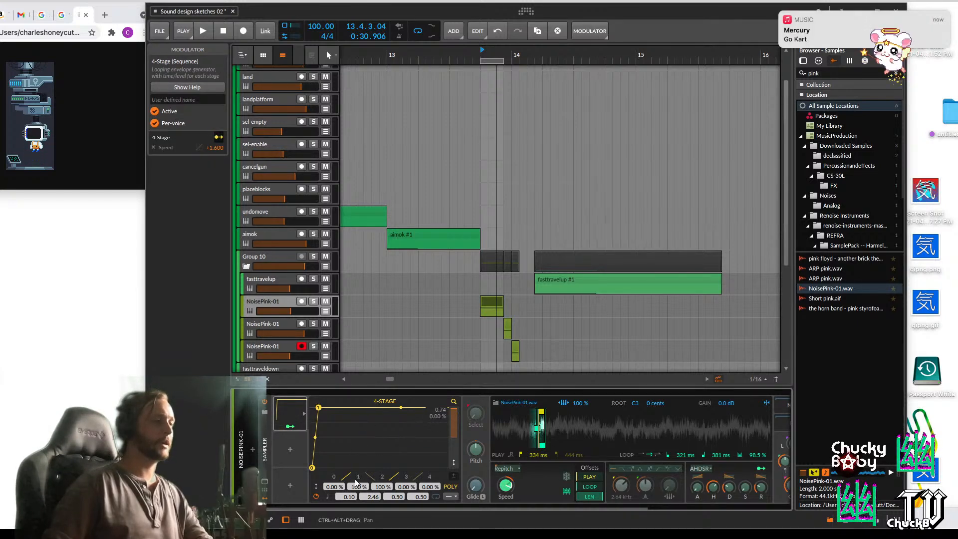
left_click_drag(370, 496, 370, 517)
key("space")
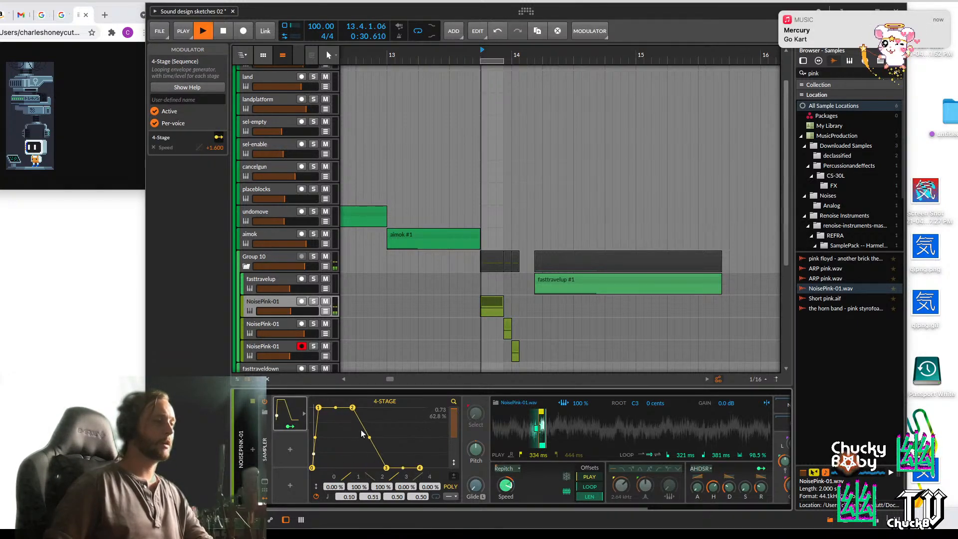
key("space")
key("space")
key("space")
Shape the 4-Stage envelope's second stage into a curved decay to 0.00 % over 0.48, and audition it
left_click(341, 426)
left_click_drag(352, 408, 322, 442)
key("space")
key("space")
key("space")
key("space")
key("space")
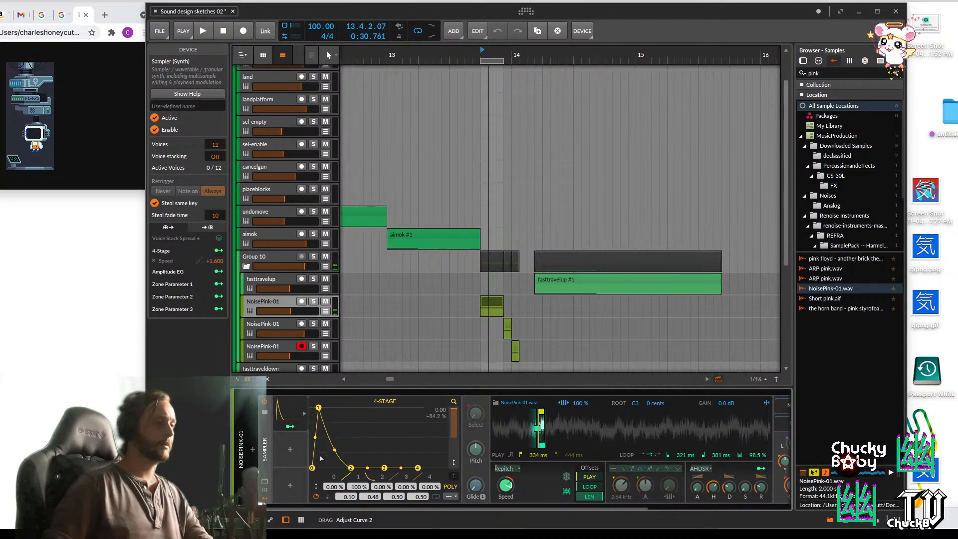
key("space")
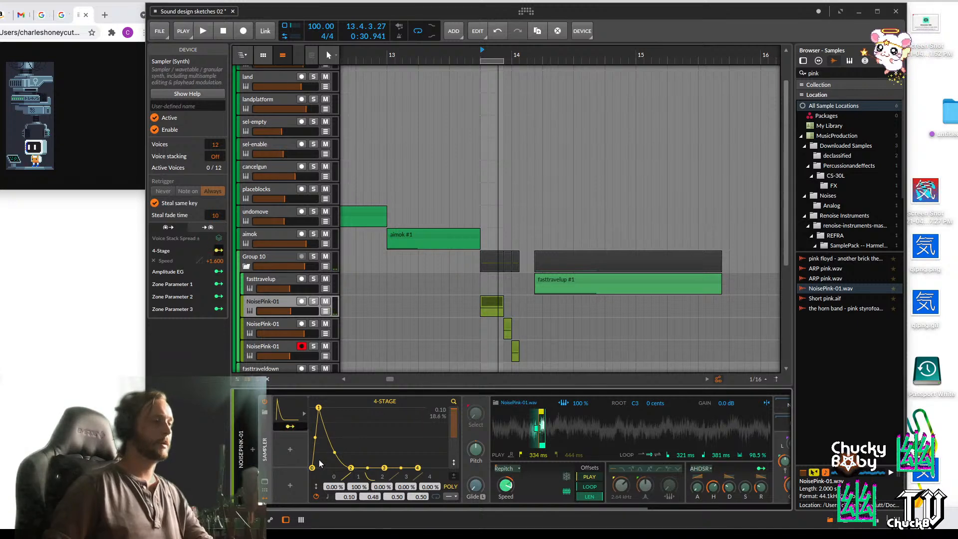
Lower the Sampler's base speed and audition the modulated noise repeatedly
key("Escape")
mouse_move(505, 491)
left_mouse_down()
mouse_move(506, 472)
mouse_move(504, 498)
left_mouse_up()
key("space")
key("space")
key("space")
key("space")
key("space")
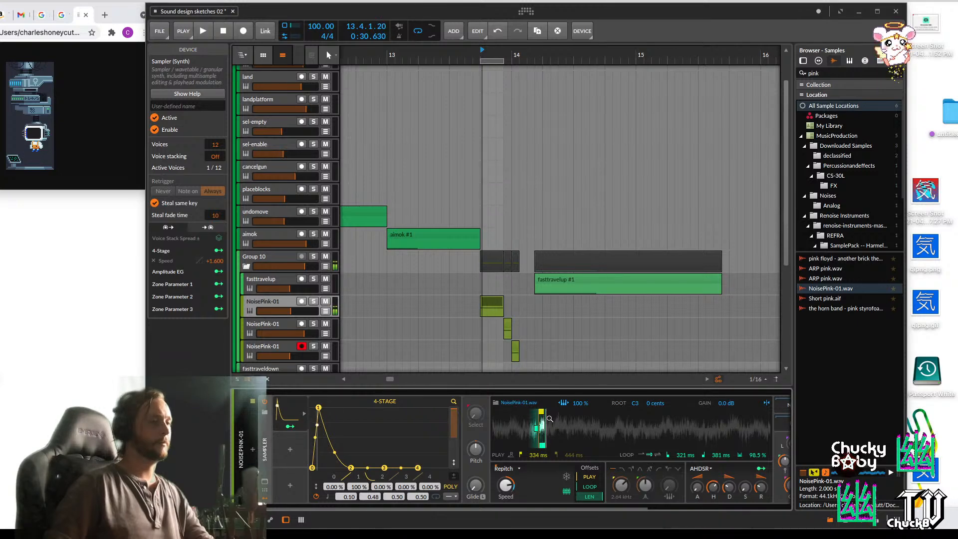
key("space")
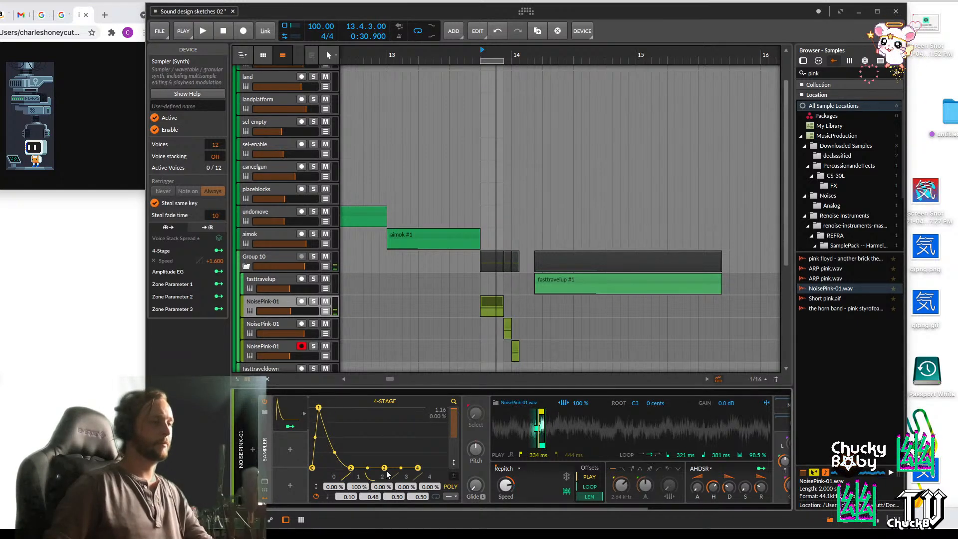
Try transposing the Sampler's pitch by about +13.00 st while auditioning the noise
key("space")
key("space")
key("space")
key("space")
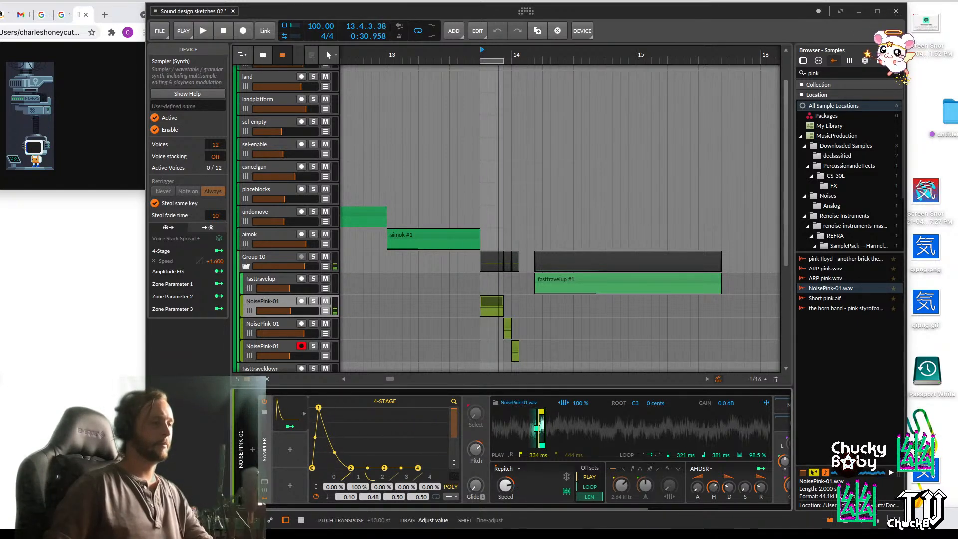
key("space")
key("space")
key("space")
key("space")
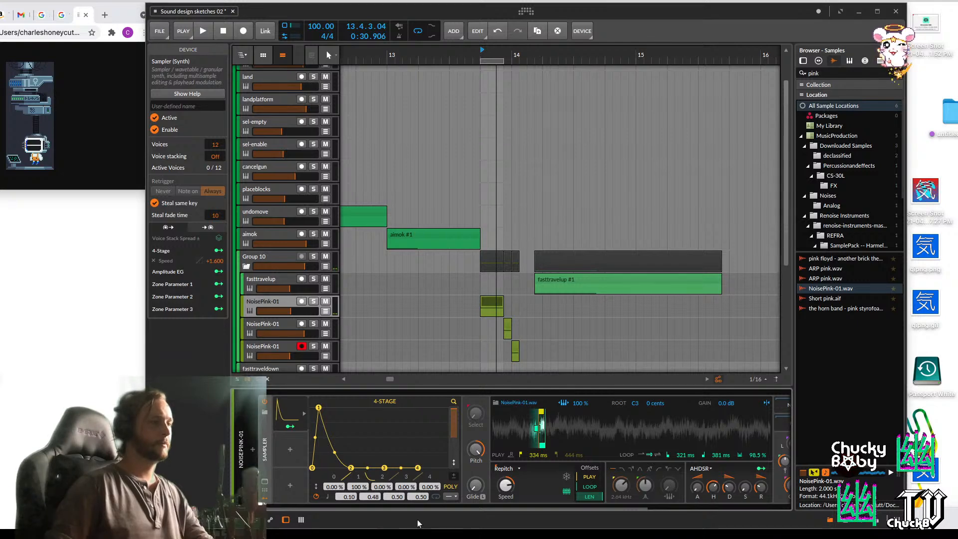
Try transposing the Sampler's pitch down to about -26.55 st and audition the sound
left_click_drag(473, 450, 473, 500)
key("space")
key("space")
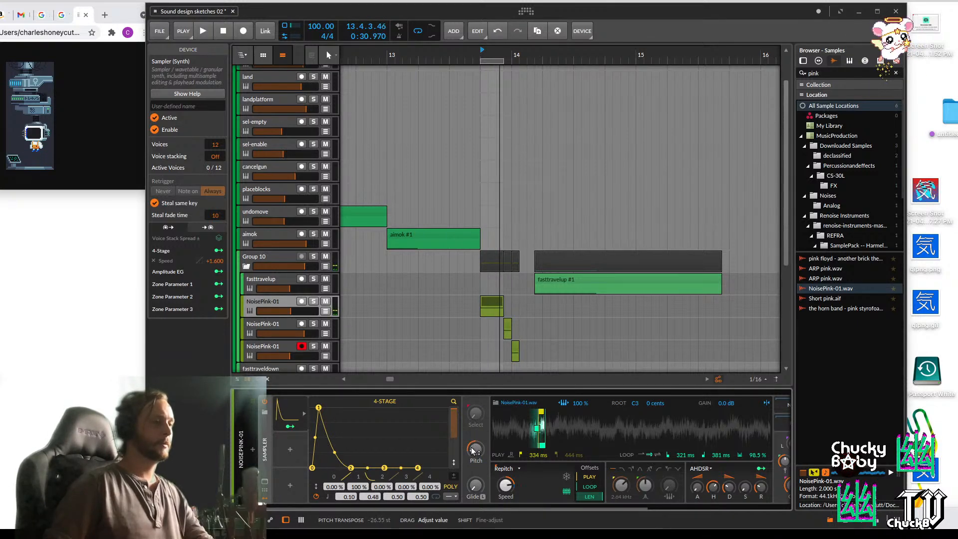
key("space")
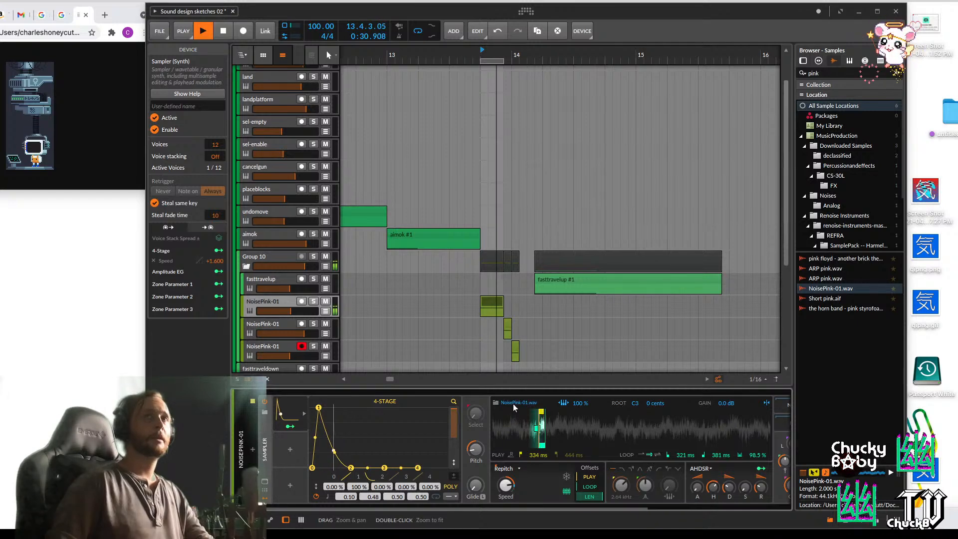
key("space")
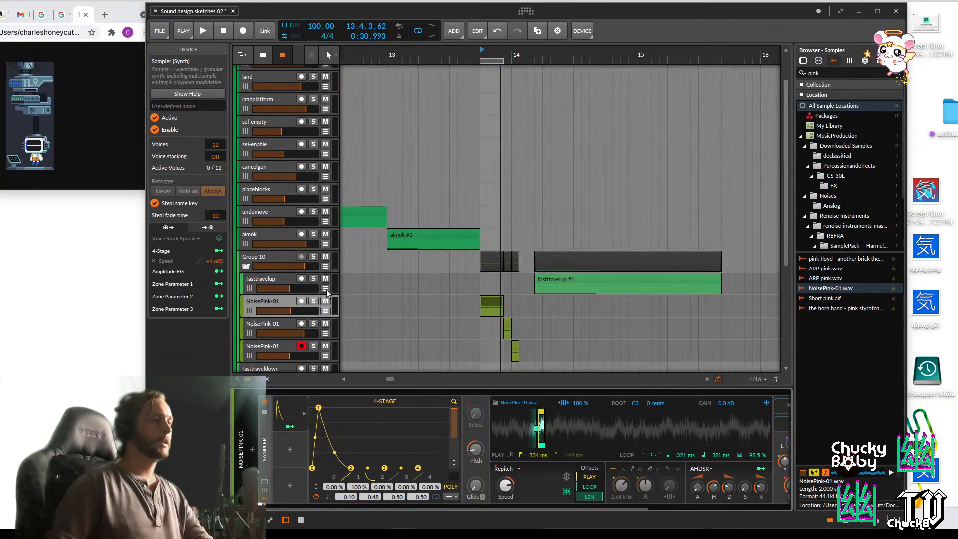
key("space")
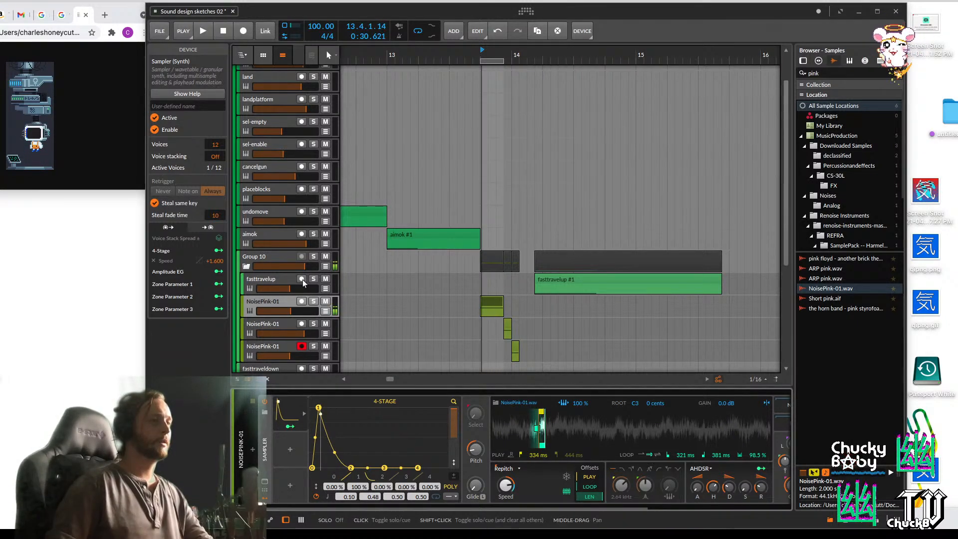
key("space")
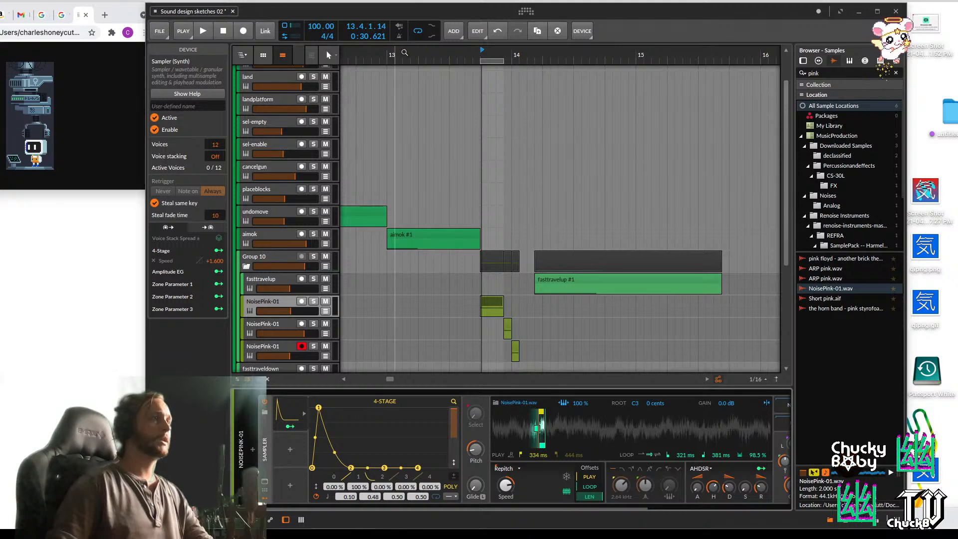
Turn off the arrangement loop and play the noise layers straight through
left_click(417, 33)
key("space")
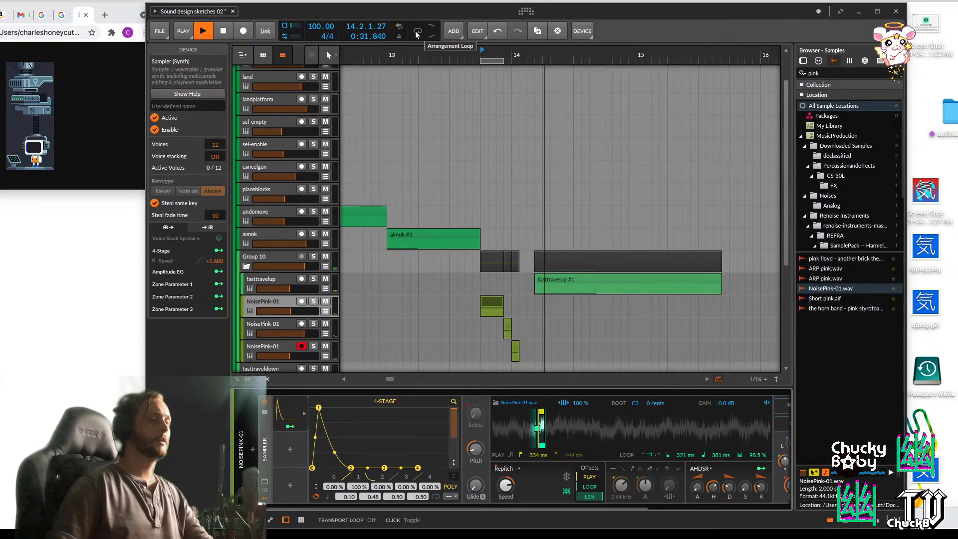
key("space")
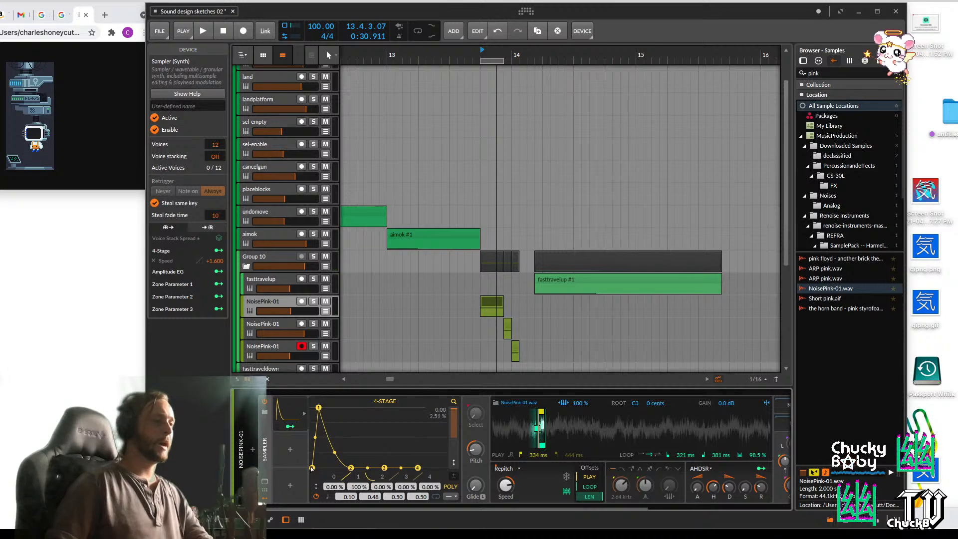
Raise the 4-Stage envelope's starting level to 49.6 %, transpose the Sampler's pitch back up, and audition both changes
left_click_drag(301, 442, 302, 437)
key("space")
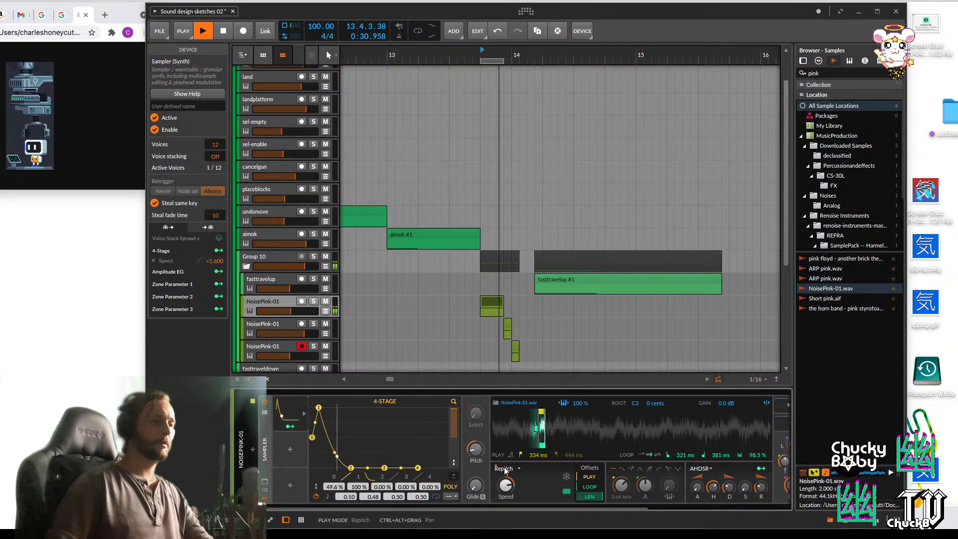
key("space")
left_click_drag(475, 449, 476, 437)
key("space")
key("space")
key("space")
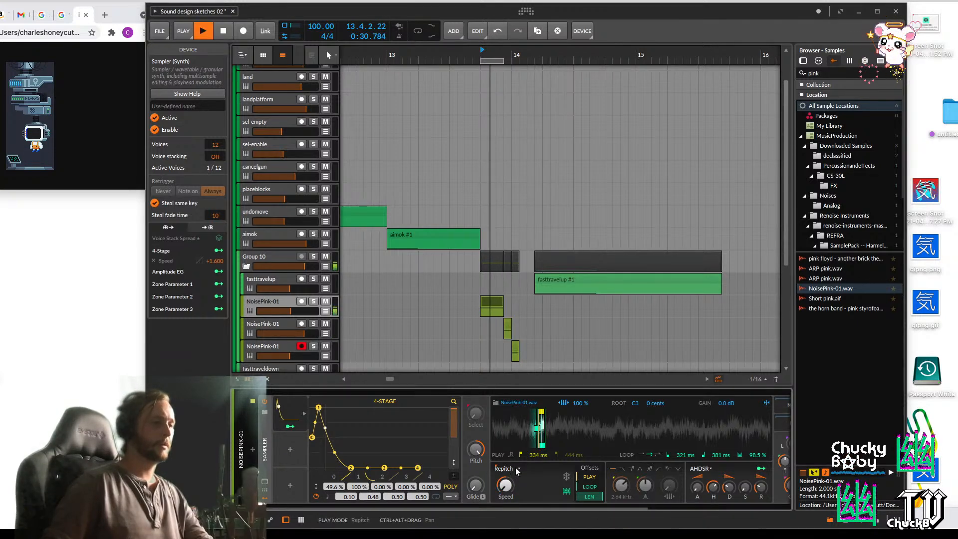
Set the Sampler's play mode to Cycles, adjust its formant, and audition the result
left_click(506, 469)
left_click(507, 490)
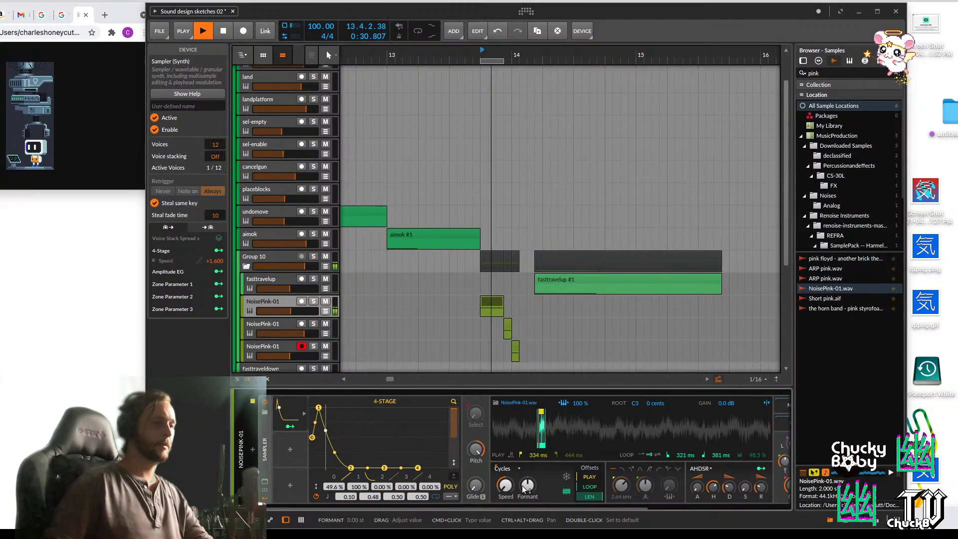
key("space")
key("space")
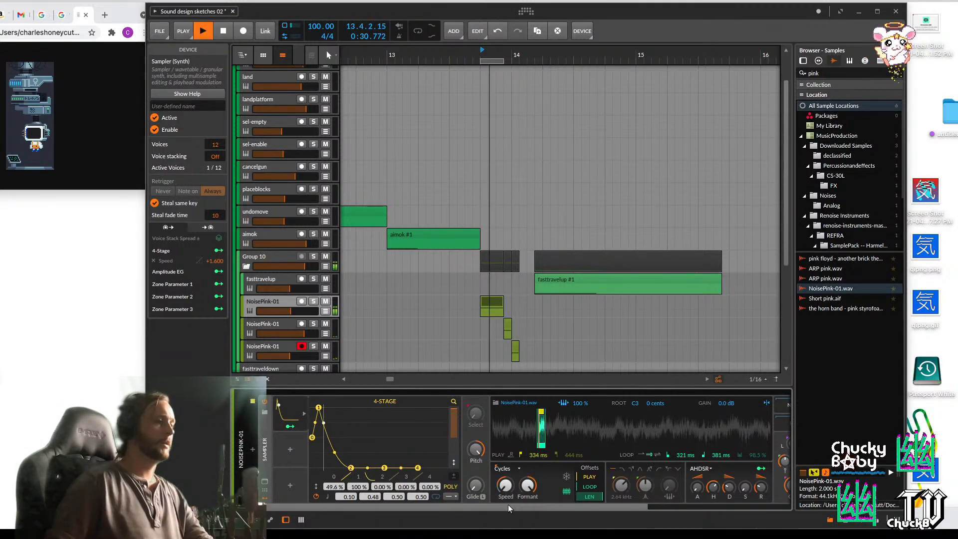
key("space")
key("space")
key("space")
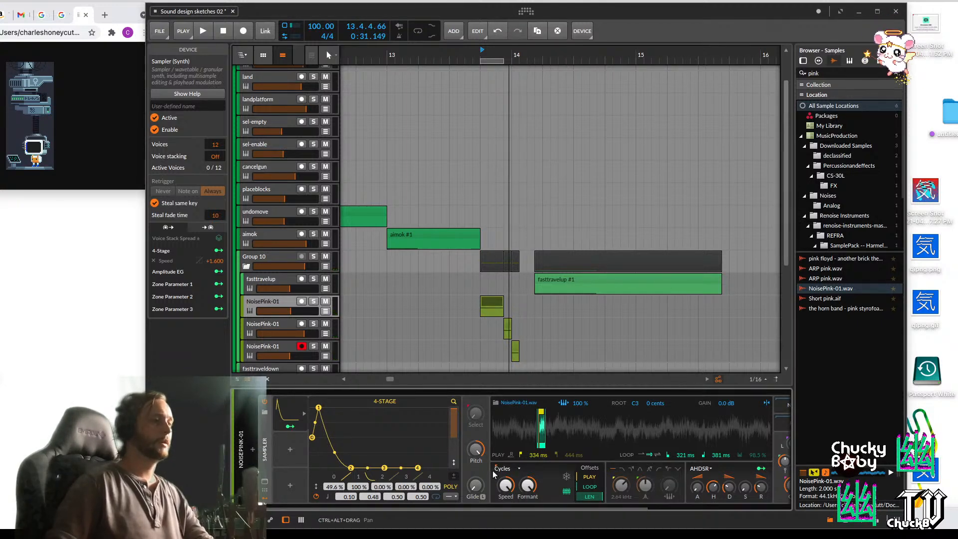
key("space")
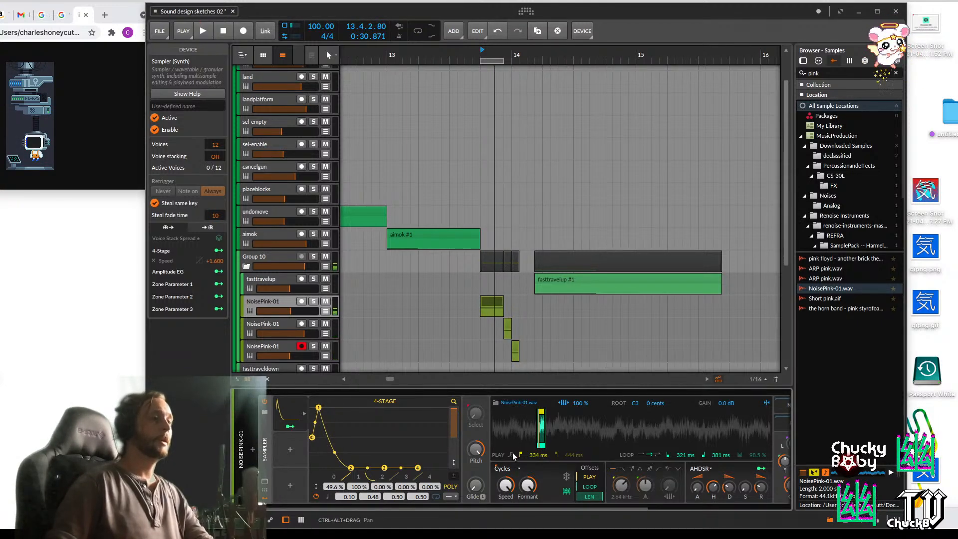
Insert a Freq Shifter between the Sampler and the Reason Rack effect, and audition it
double_click(264, 432)
key("space")
key("space")
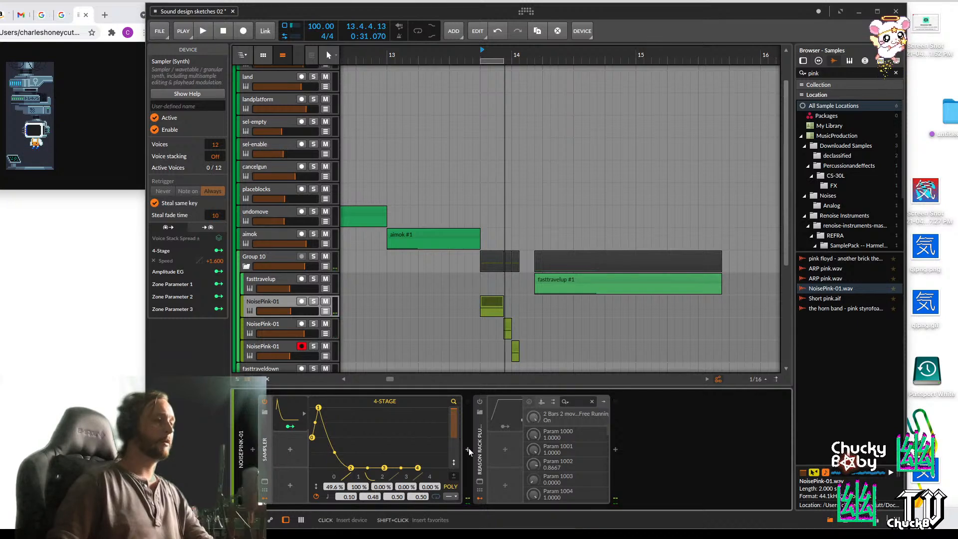
left_click(468, 450)
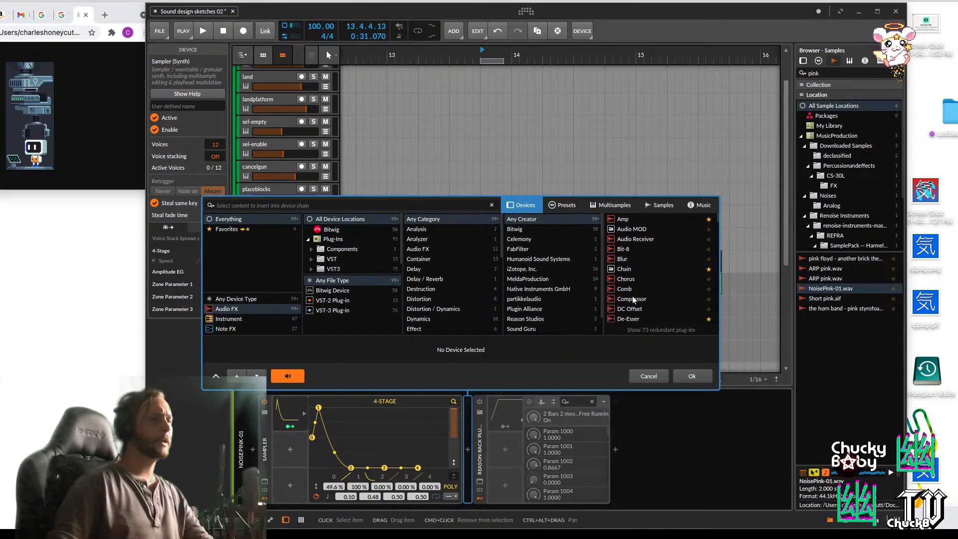
scroll(632, 299, "down", 5)
scroll(632, 305, "down", 3)
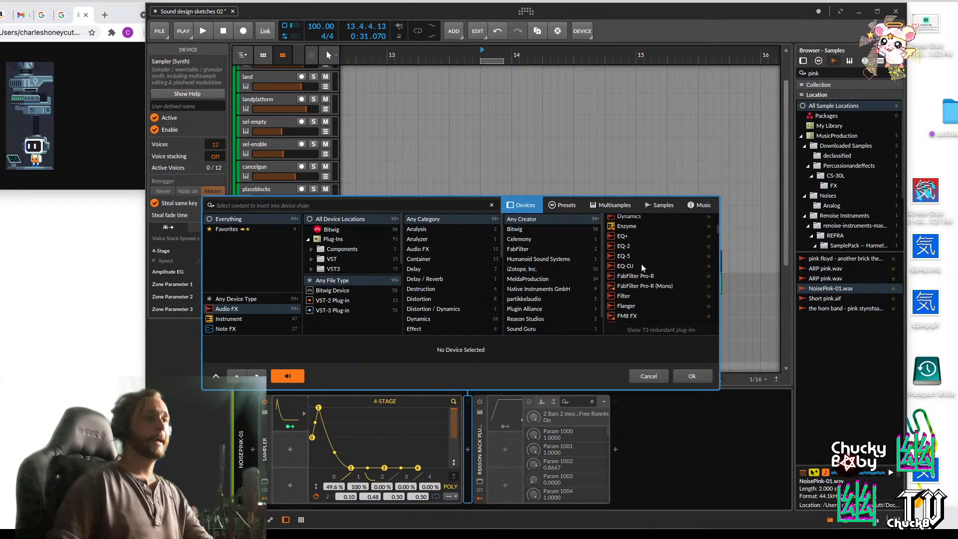
double_click(631, 292)
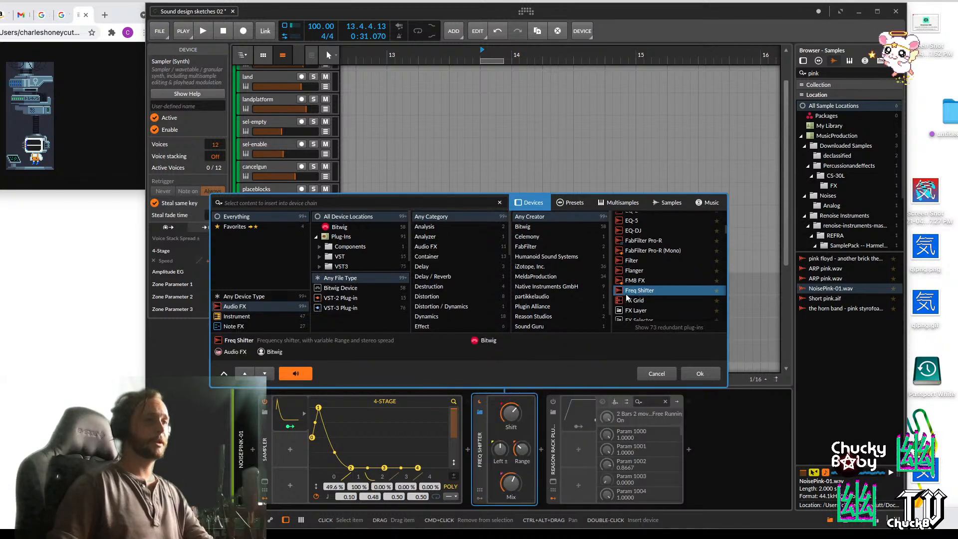
key("space")
key("space")
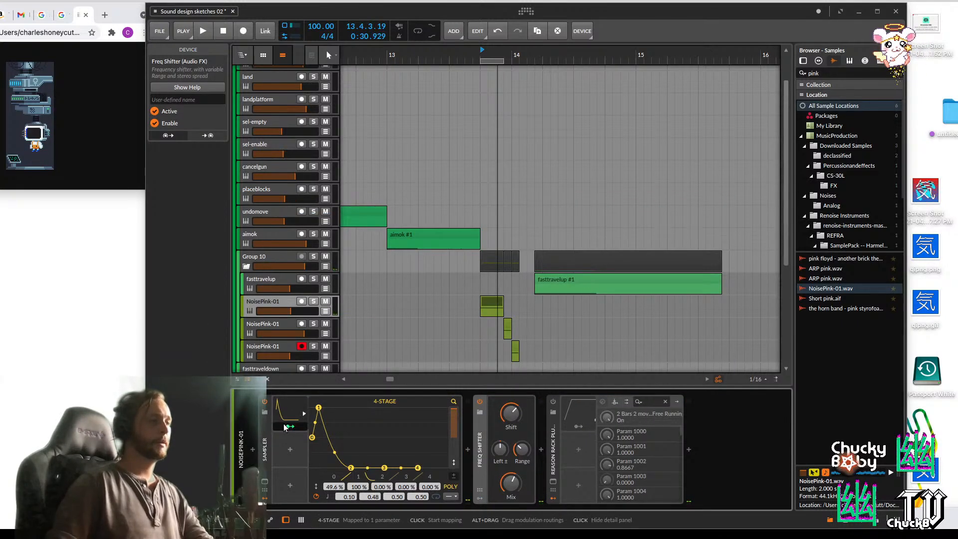
Copy the Sampler's 4-Stage modulator into the Freq Shifter's first modulator slot
left_click(474, 494)
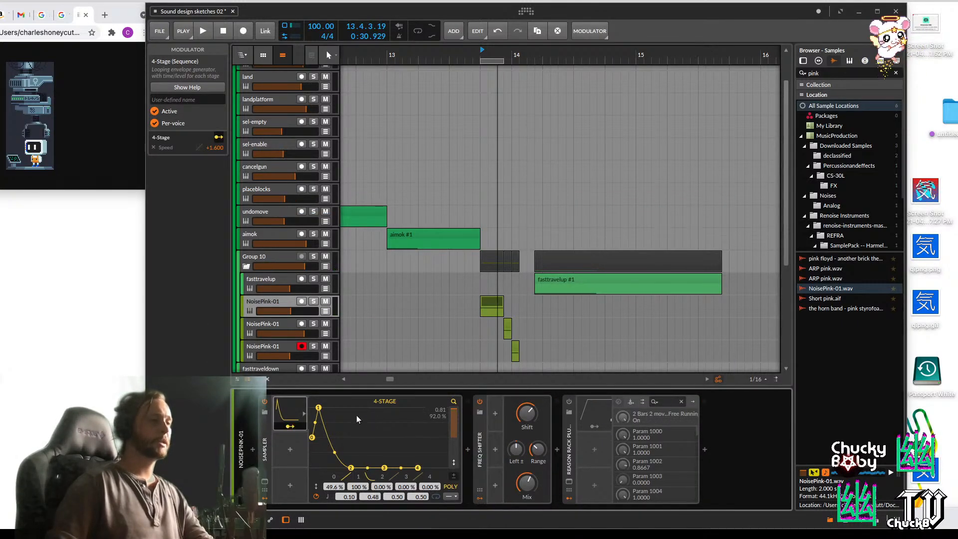
left_click(280, 408)
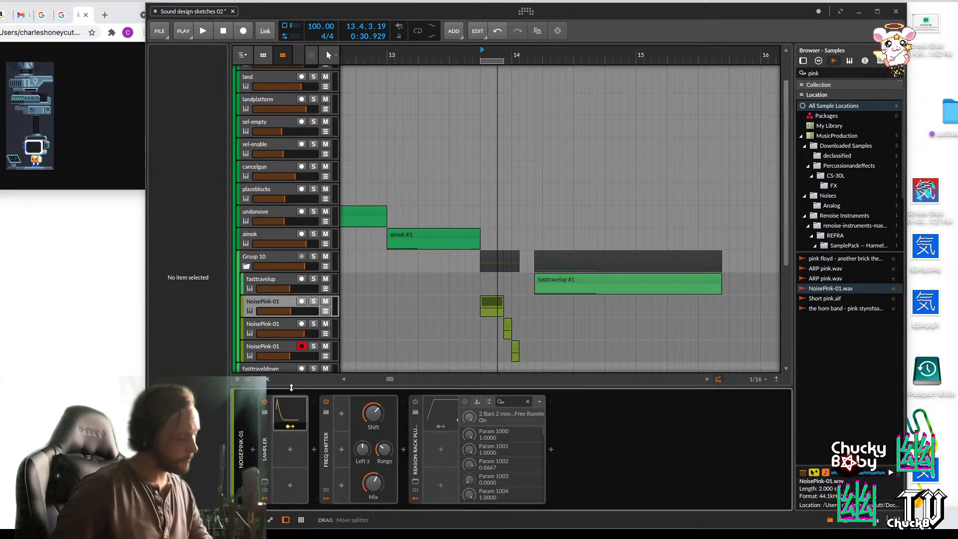
left_click(337, 423)
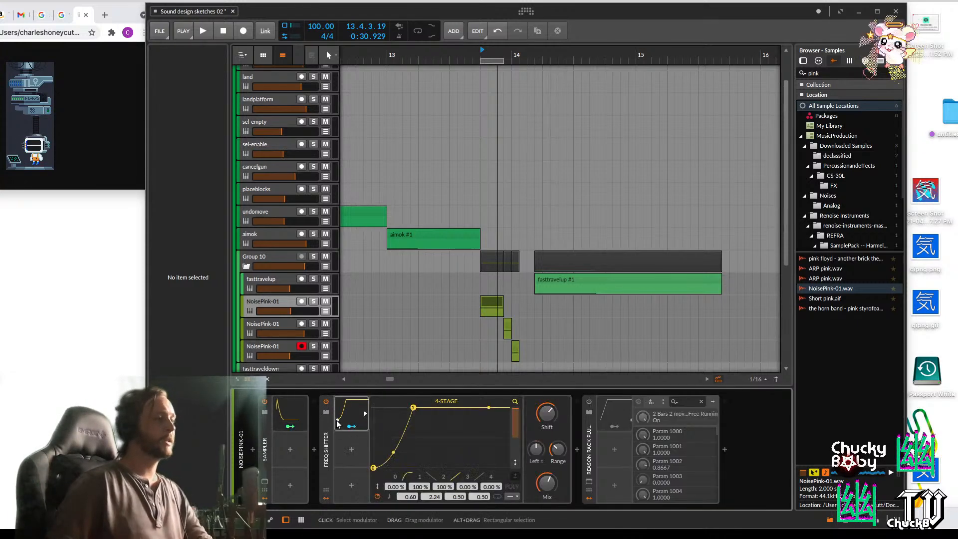
left_click(282, 410)
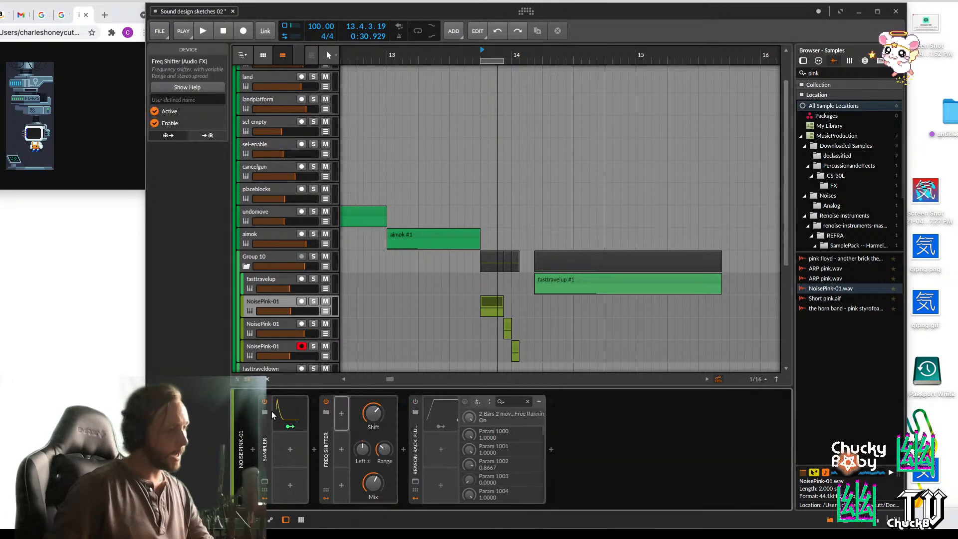
left_click(281, 410)
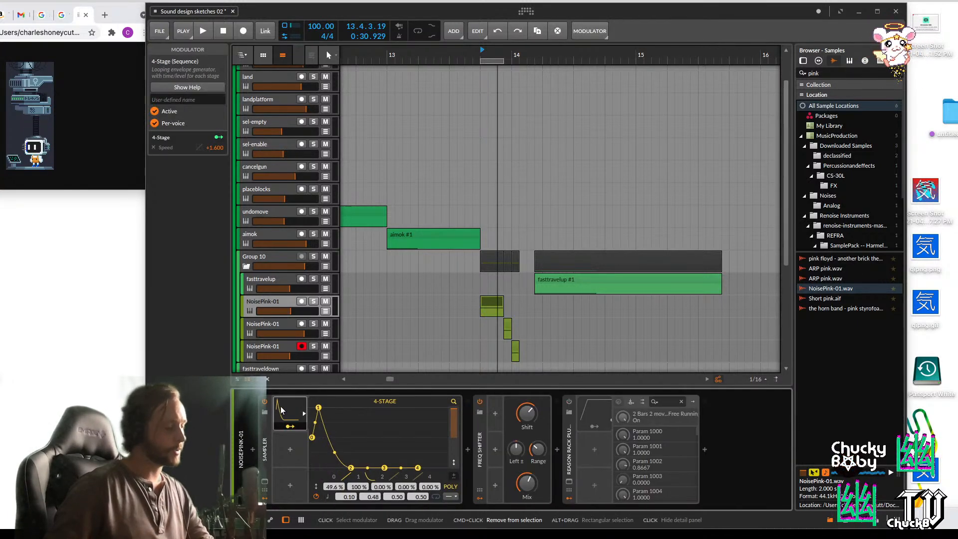
left_click(497, 428)
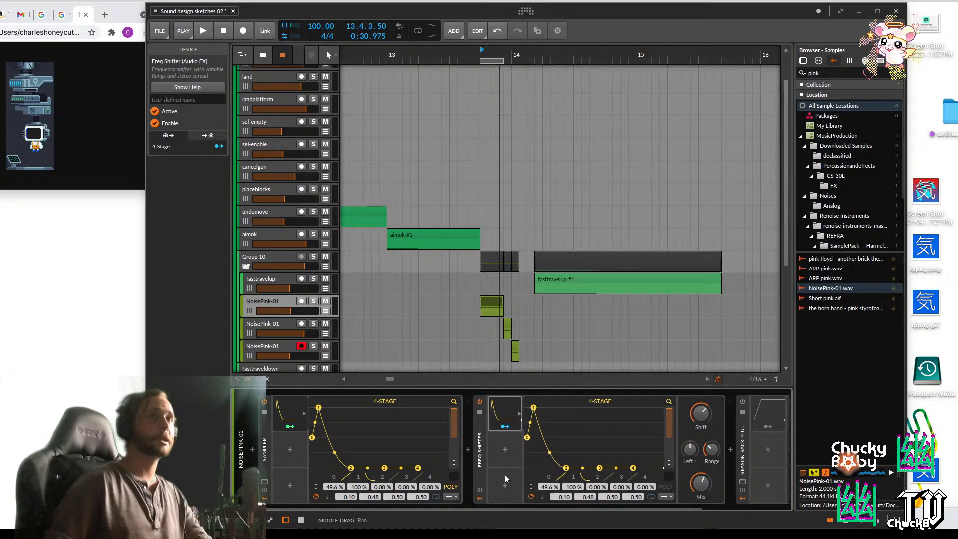
Map the Freq Shifter's 4-Stage to its Shift parameter with an amount of +1.83, and audition it
left_click(504, 426)
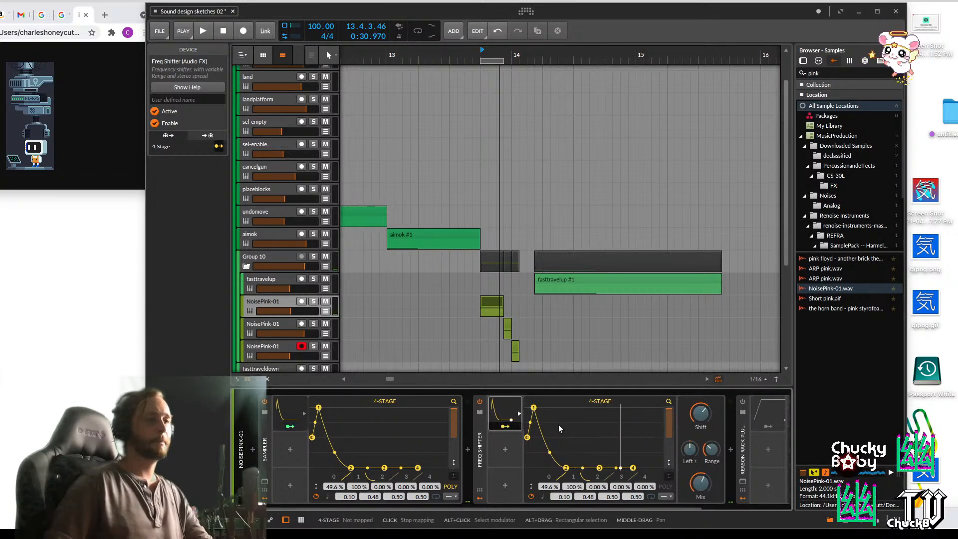
left_click_drag(700, 413, 704, 419)
key("space")
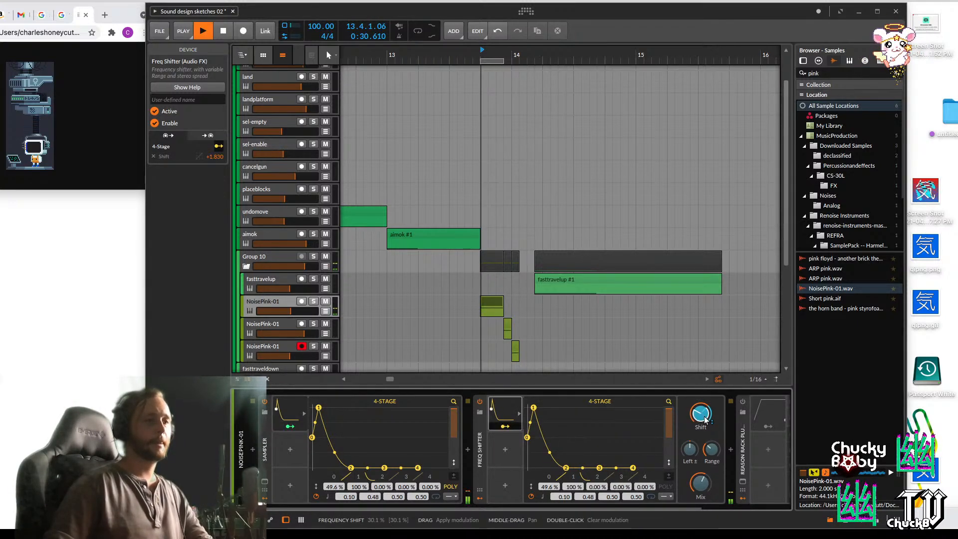
key("space")
left_click(504, 426)
Turn the Freq Shifter's Mix fully up, set its Range to 20.0 kHz, and audition the result
left_click_drag(700, 483, 700, 449)
key("space")
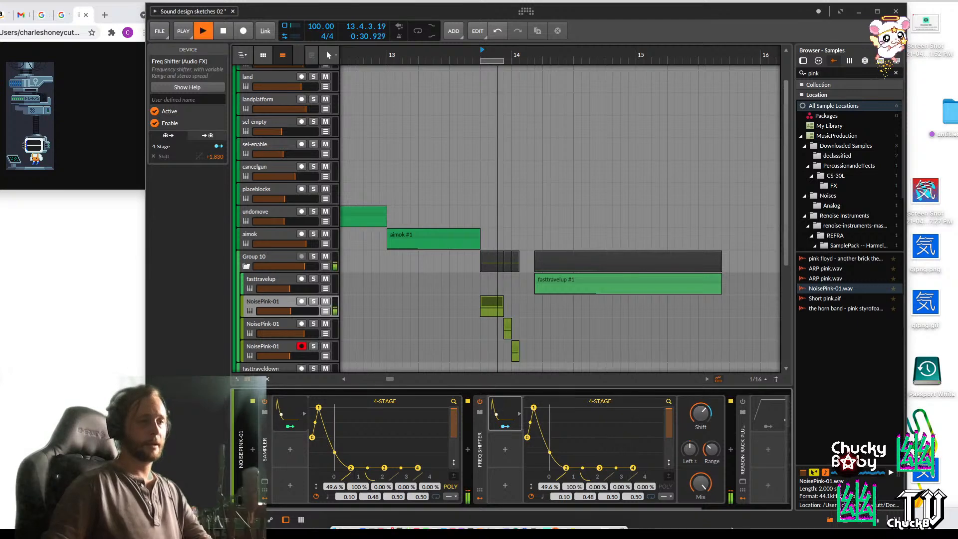
key("space")
key("space")
key("space")
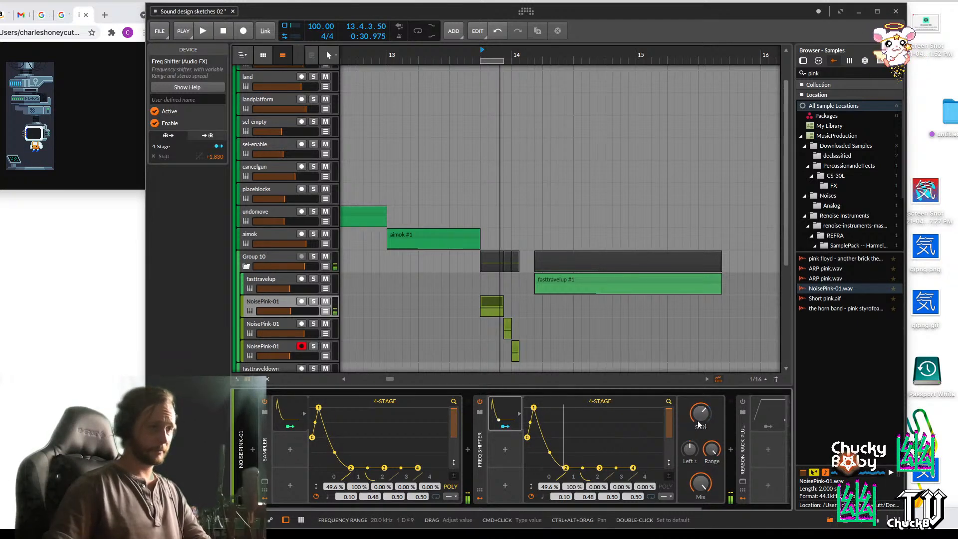
Lower the Freq Shifter's Shift to about -45 % and audition the noise layers
key("space")
key("space")
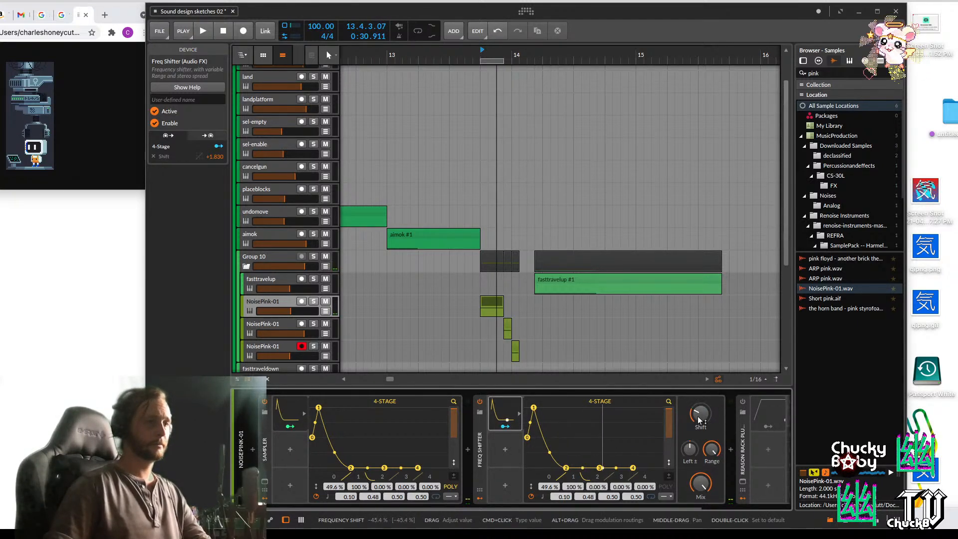
key("space")
key("space")
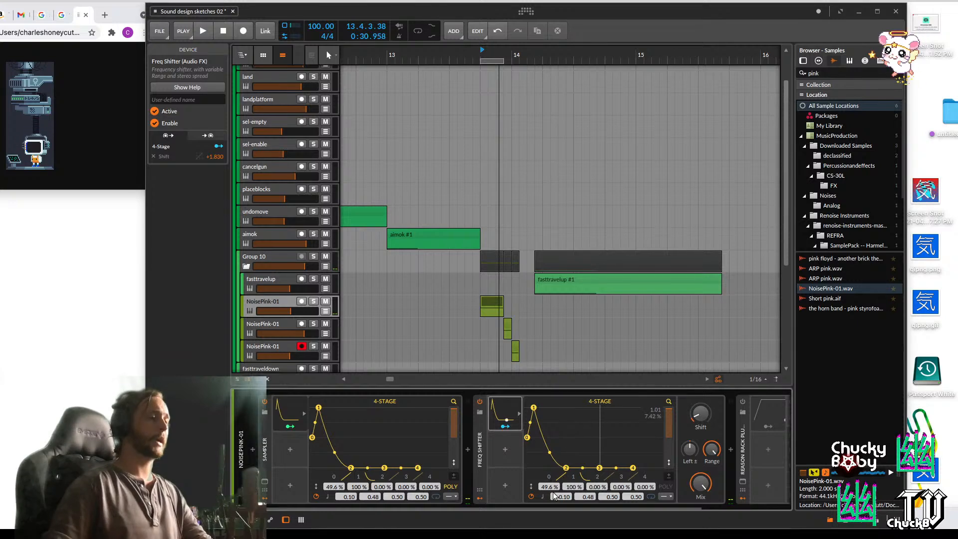
Reduce the 4-Stage's modulation of Shift to +1.18 and audition it with different base Shift values
right_click(700, 413)
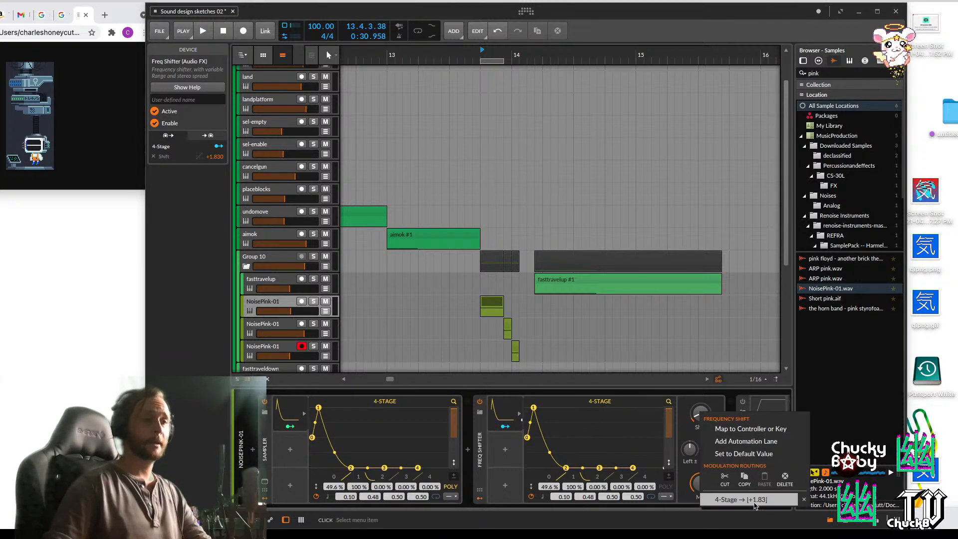
left_click(754, 502)
left_click_drag(700, 414, 700, 419)
key("space")
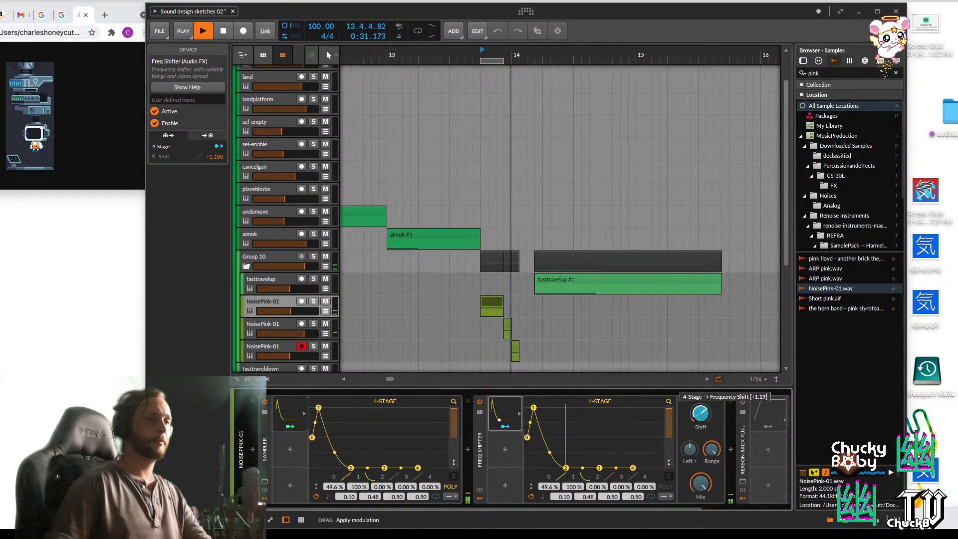
key("space")
key("space")
key("space")
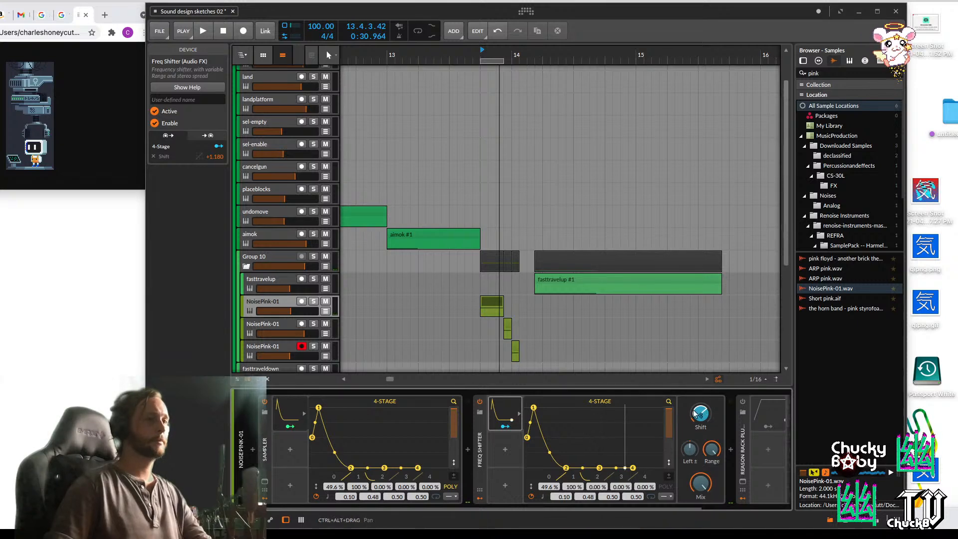
key("space")
key("space")
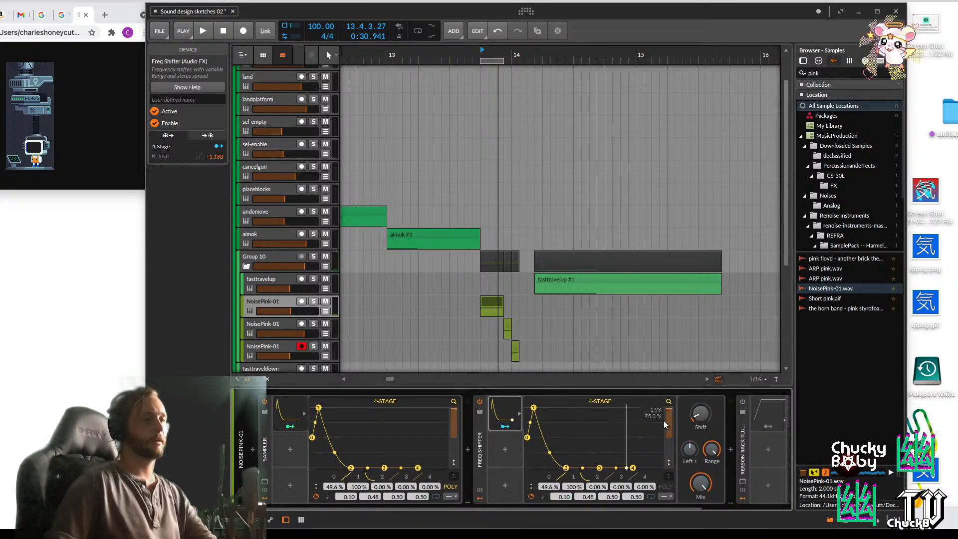
key("space")
key("space")
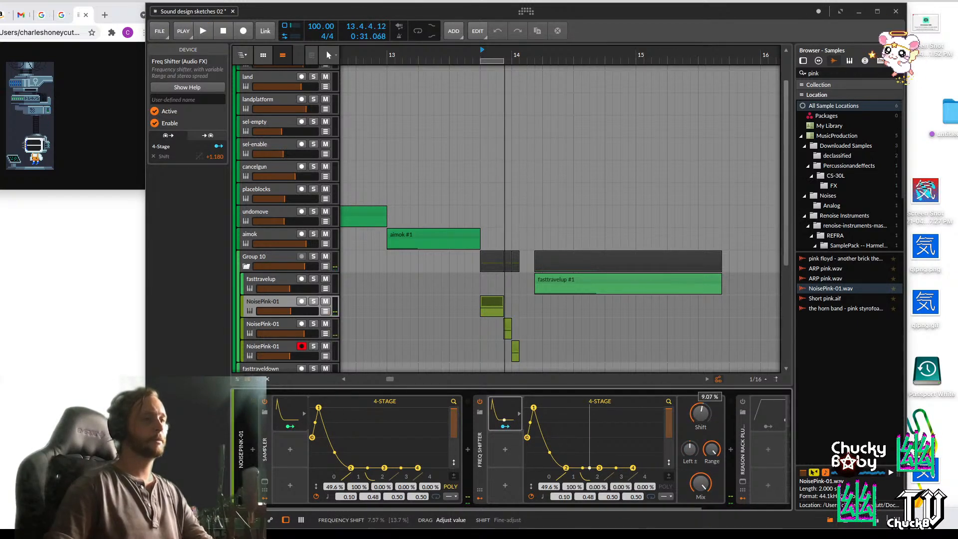
Reduce the 4-Stage's modulation of Shift to +0.385, set Shift to about -48 %, and audition the result repeatedly
right_click(701, 414)
left_click(716, 502)
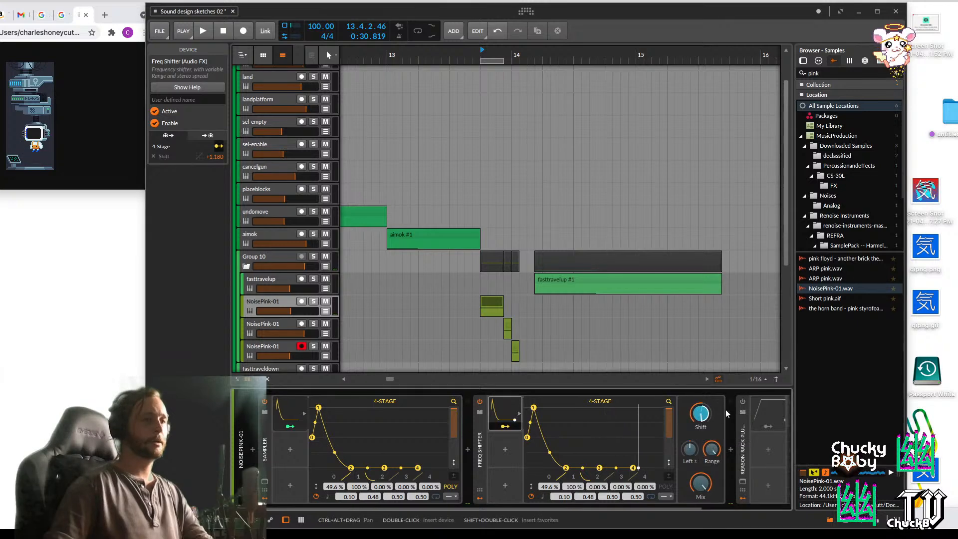
mouse_move(705, 417)
left_mouse_down()
mouse_move(705, 442)
mouse_move(700, 415)
left_mouse_up()
key("space")
key("space")
key("space")
key("space")
key("space")
key("space")
key("space")
key("space")
key("space")
key("space")
key("space")
key("space")
key("space")
key("space")
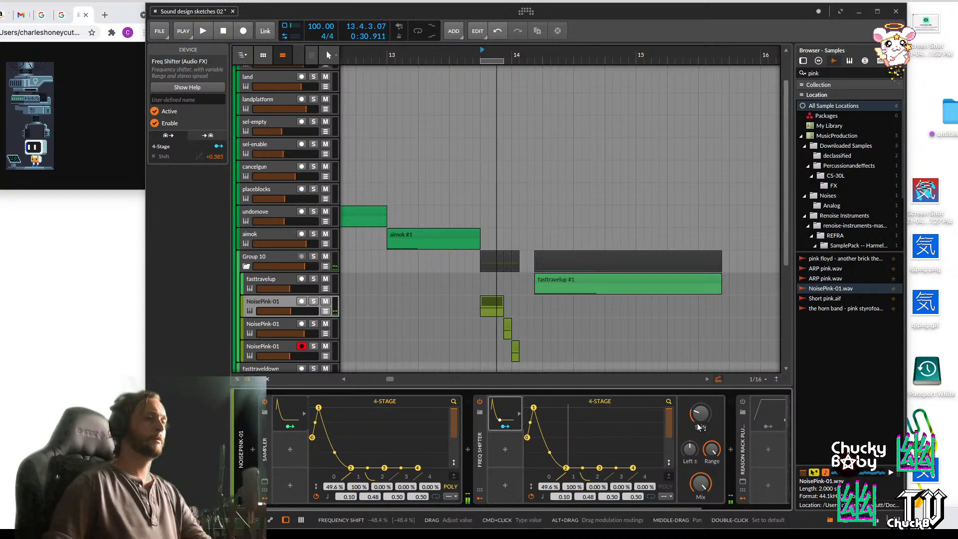
Stretch the rise of the Freq Shifter's 4-Stage, placing point 1 at time 1.30 and level 99.2 %, and audition it
left_click_drag(533, 408, 624, 351)
key("space")
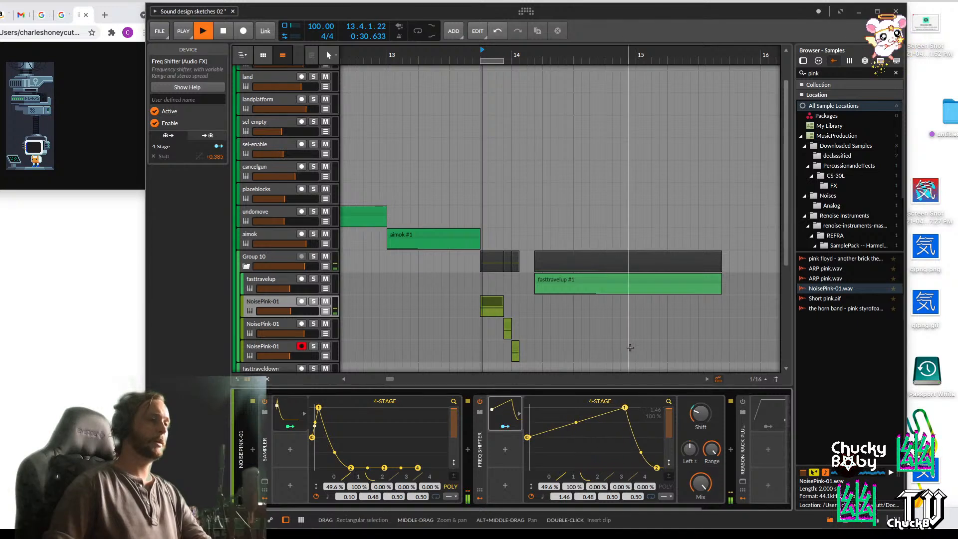
key("space")
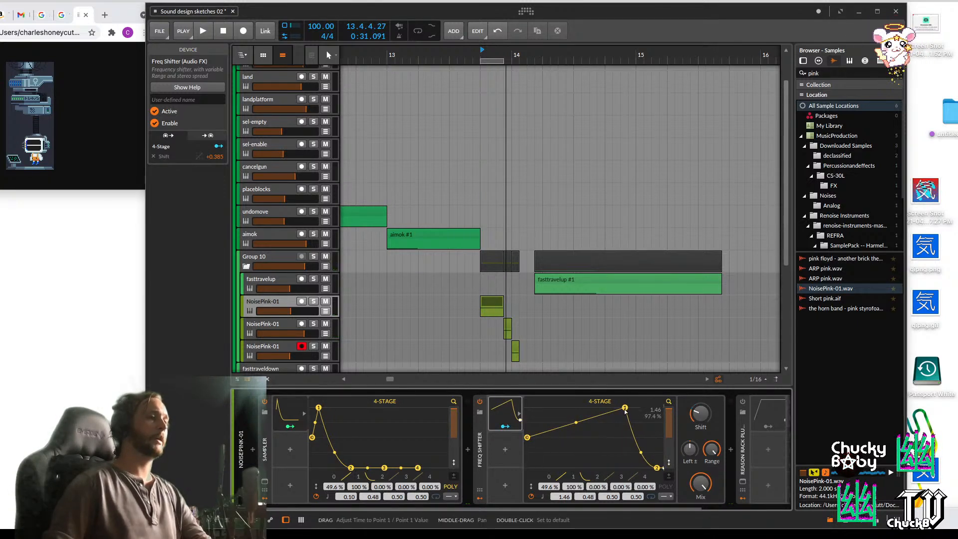
left_click_drag(624, 408, 614, 410)
key("space")
key("space")
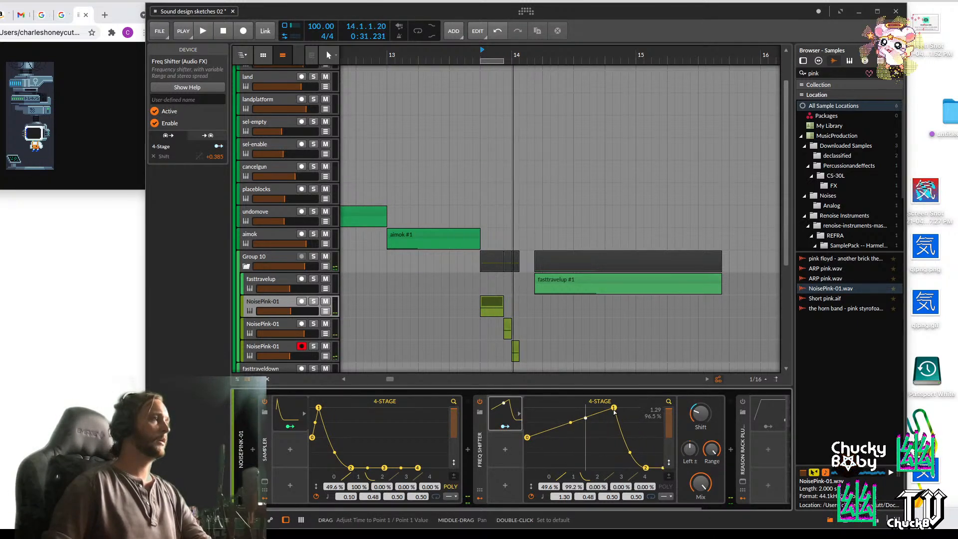
key("space")
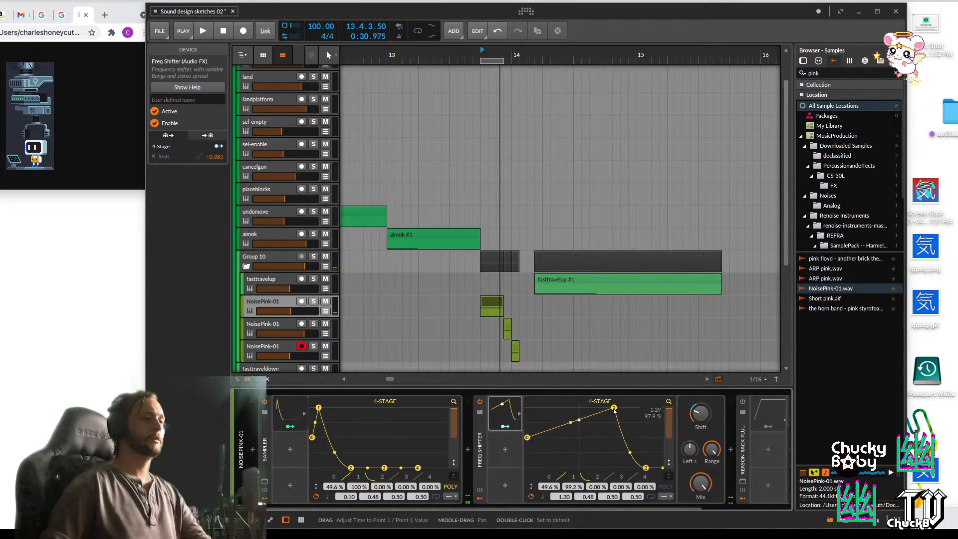
key("space")
key("space")
Lower the Freq Shifter's Mix slightly and audition the blend
left_click_drag(700, 483, 700, 491)
key("space")
key("space")
key("space")
key("space")
key("space")
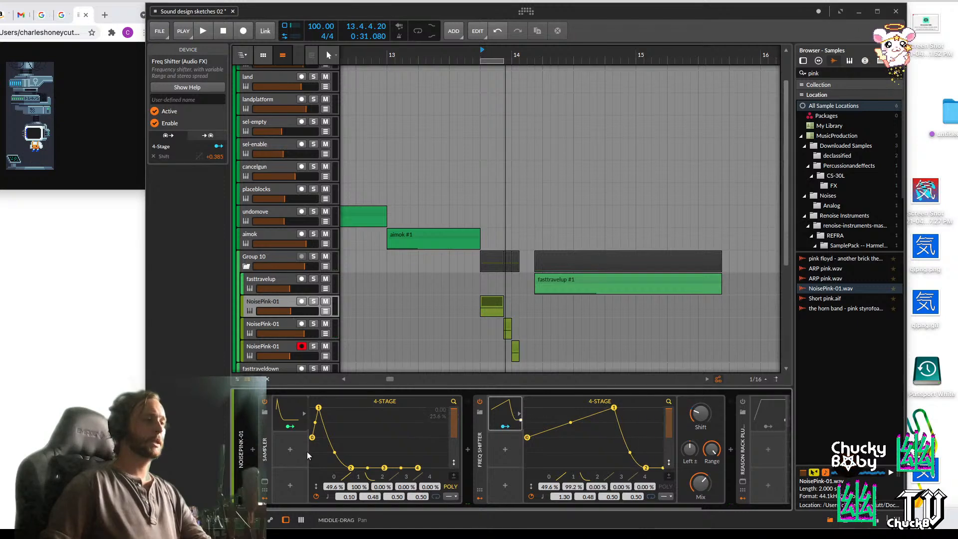
Expand the Sampler to show its sample and playback controls, and play the noise layers
left_click(263, 449)
double_click(263, 449)
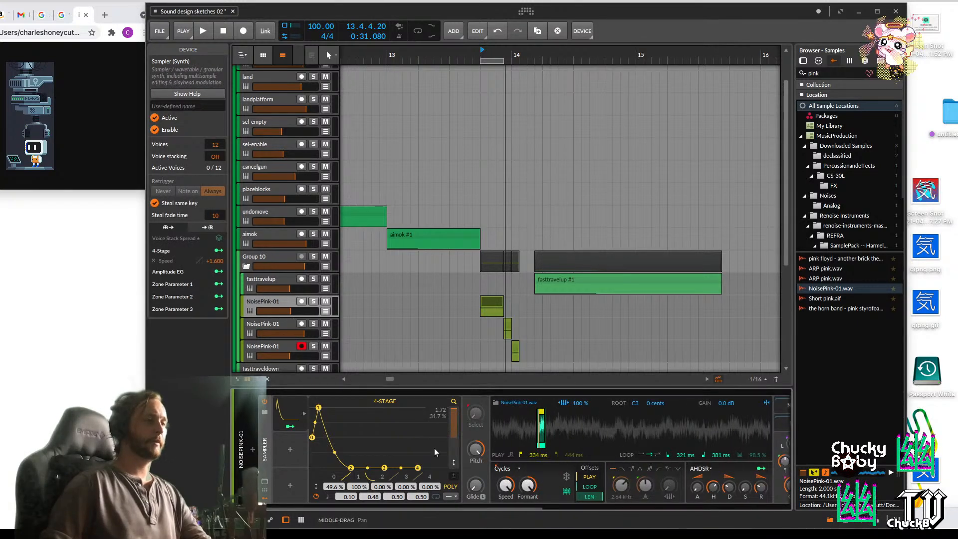
key("space")
key("space")
Turn the Sampler's 4-Stage into a simple decay by moving point 1 to 0.00 % at time 0.66, and audition it
left_click_drag(318, 407, 356, 471)
key("space")
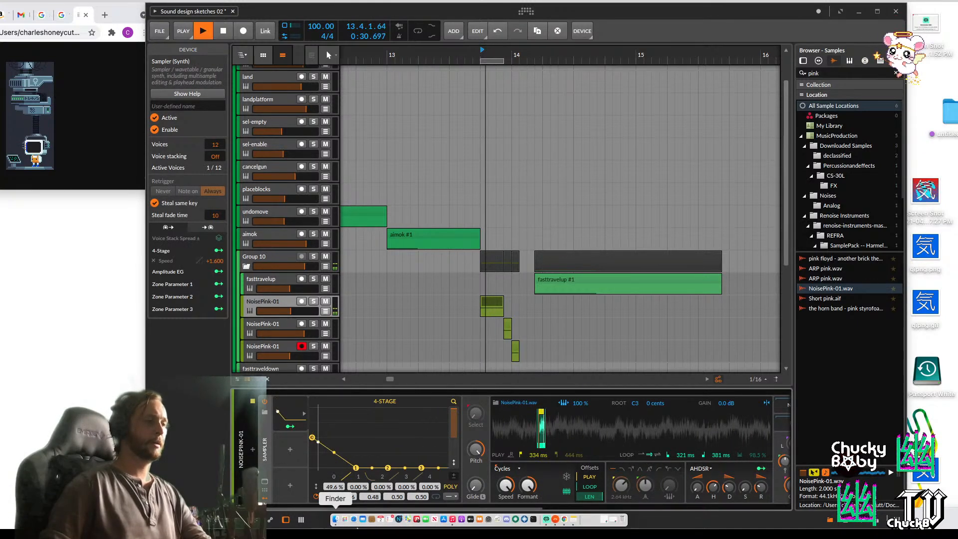
key("space")
key("space")
key("space")
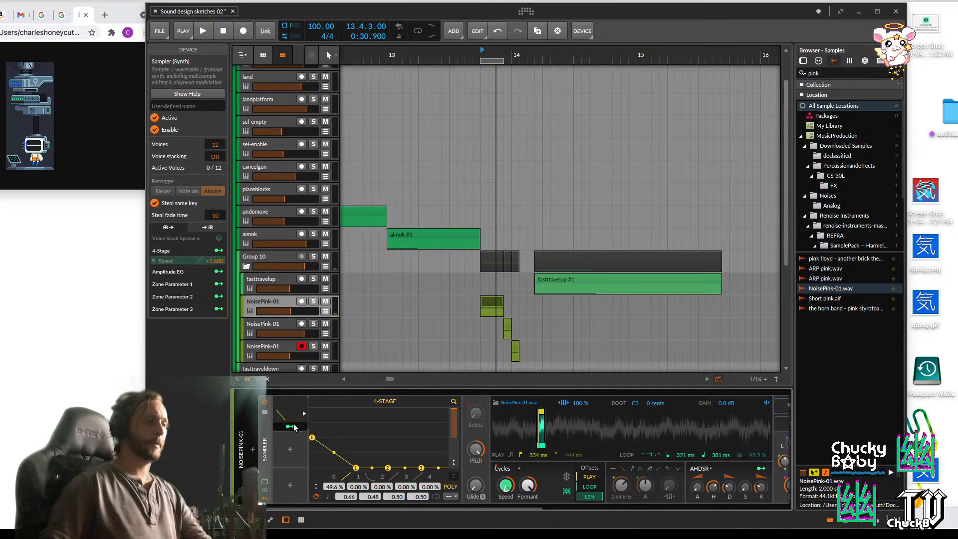
Set the 4-Stage's modulation of the Sampler's Speed to -2.88 and audition the change
left_click_drag(504, 484, 503, 492)
key("space")
key("space")
key("space")
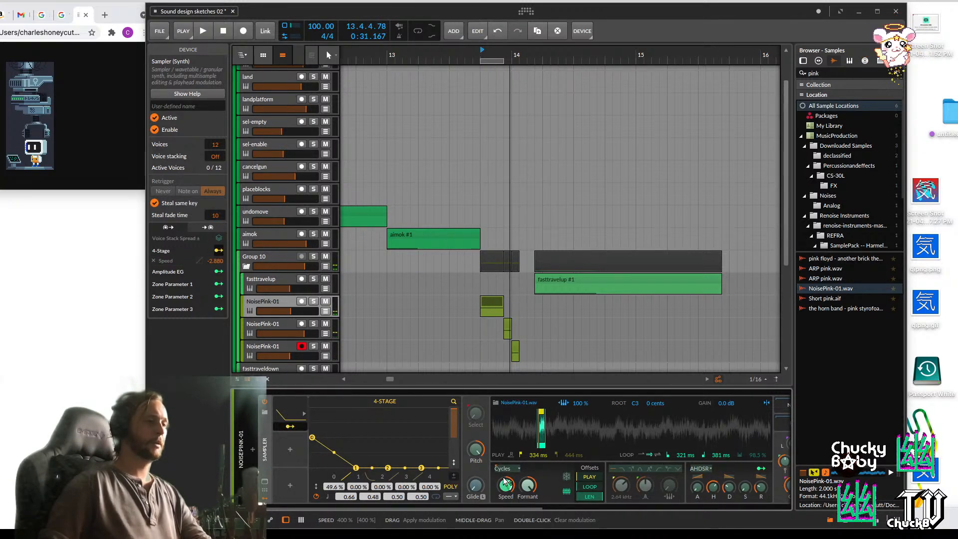
key("space")
key("space")
key("space")
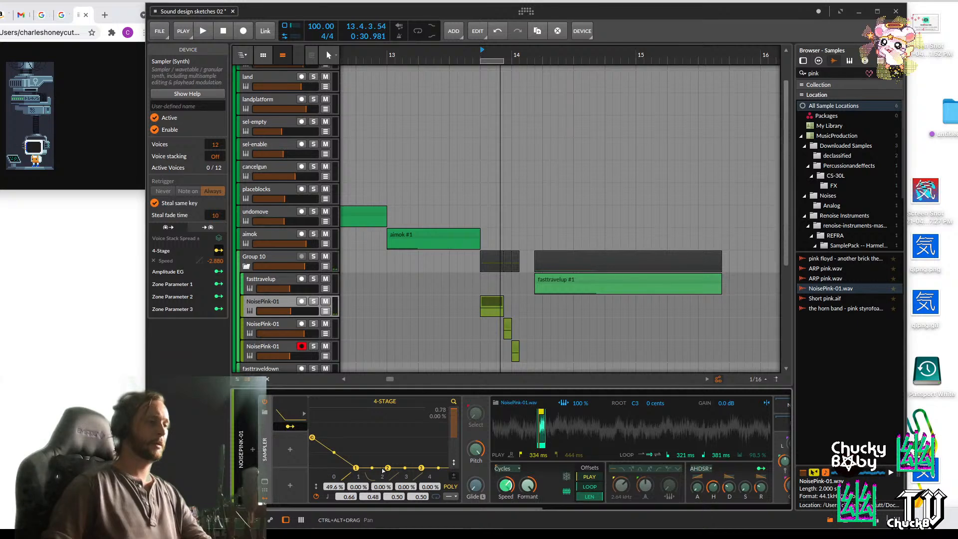
key("space")
Deepen the 4-Stage's modulation of the Sampler's Speed to -6.14 and audition it
left_click_drag(503, 484, 503, 490)
key("space")
key("space")
key("space")
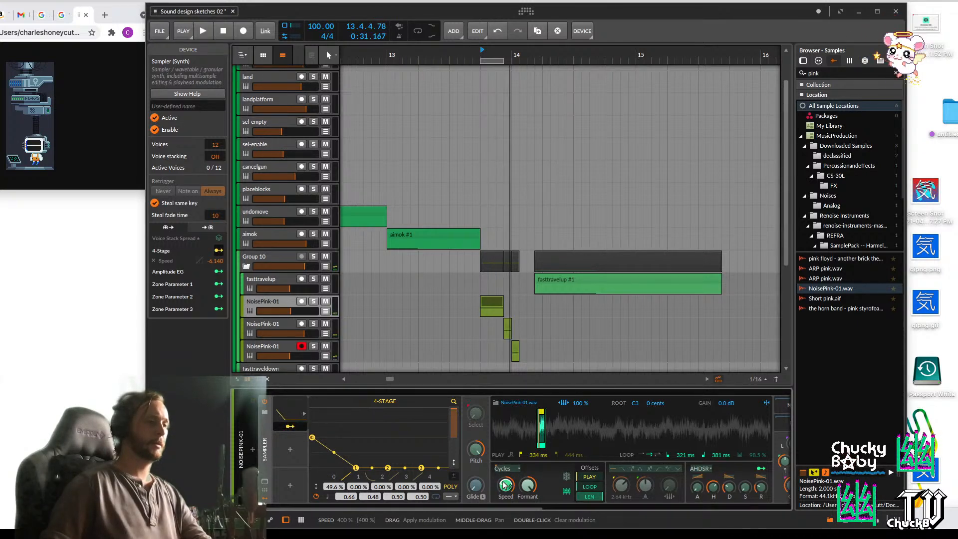
key("space")
key("space")
Redo the 4-Stage's modulation of the Sampler's Speed with an amount of -6.59, and audition it
right_click(504, 484)
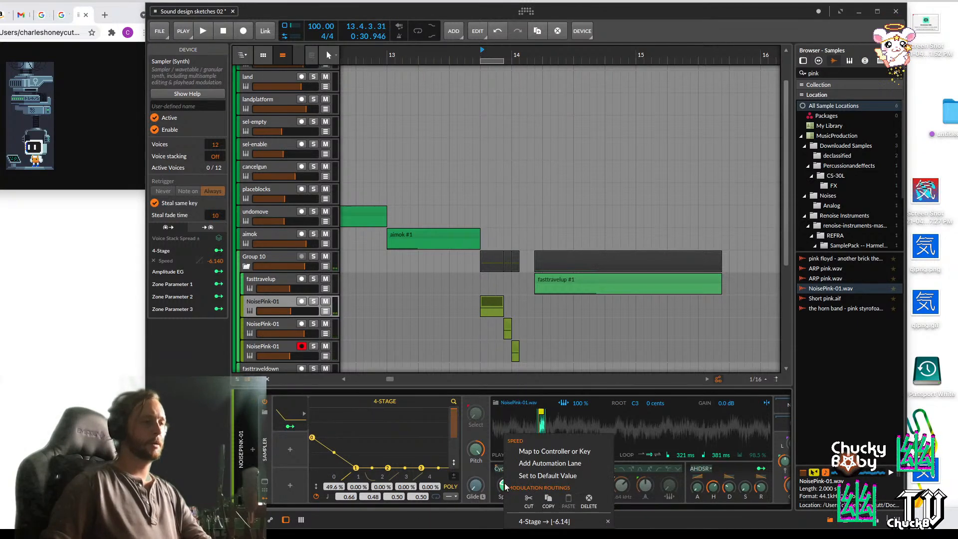
left_click(606, 521)
key("space")
left_click_drag(504, 485, 503, 494)
key("space")
key("space")
key("space")
key("space")
key("space")
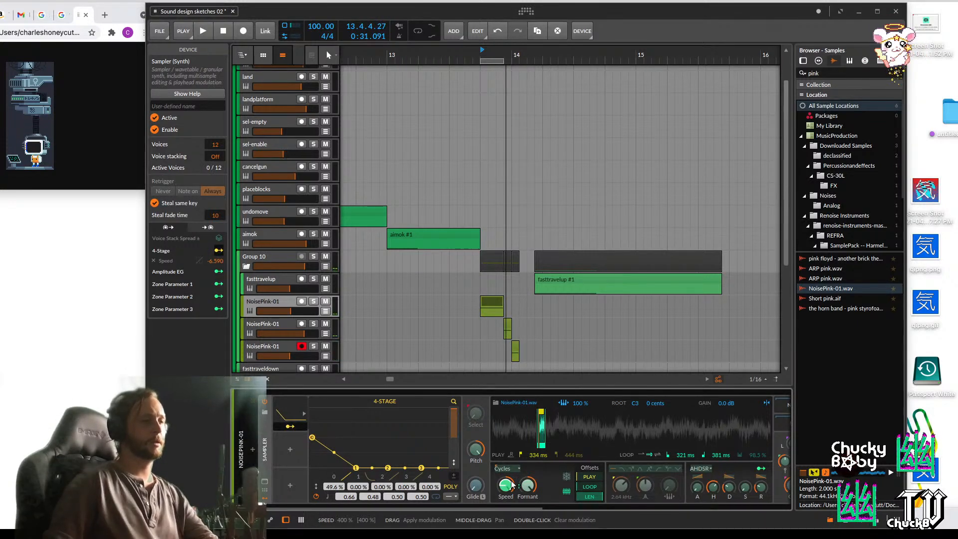
Remove the Sampler's Speed modulation, raise point 1 of its 4-Stage to 100 % at time 0.71, and start mapping the envelope
right_click(511, 484)
left_click(606, 522)
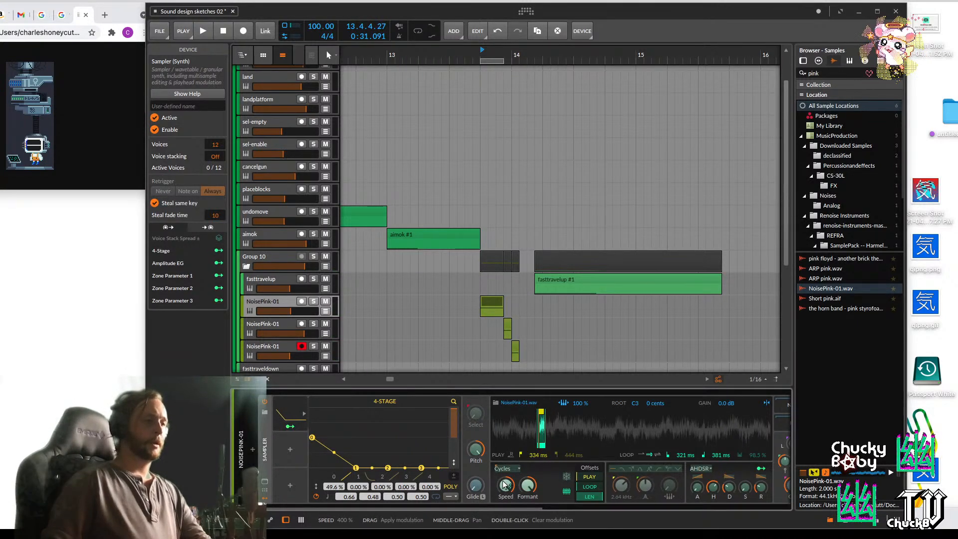
left_click(357, 461)
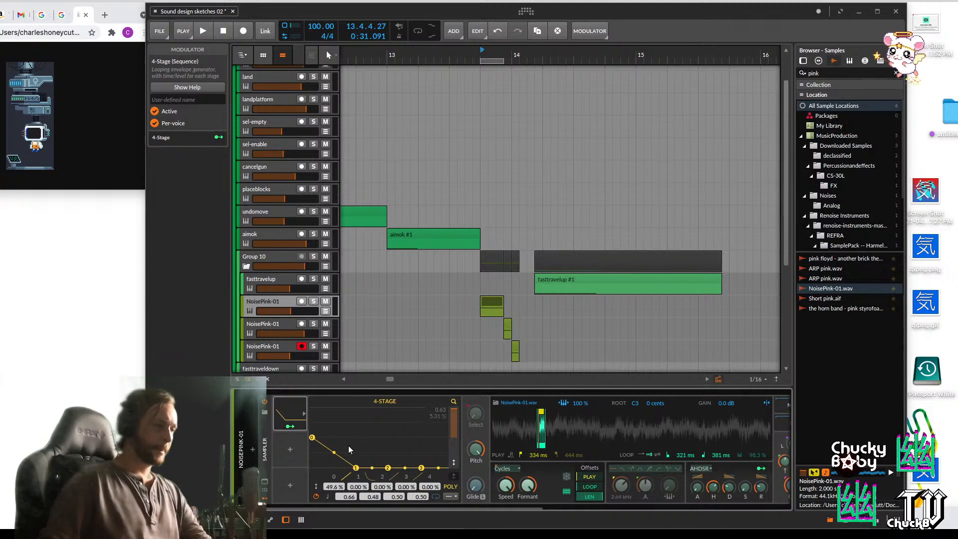
left_click_drag(355, 467, 359, 407)
left_click(289, 426)
key("space")
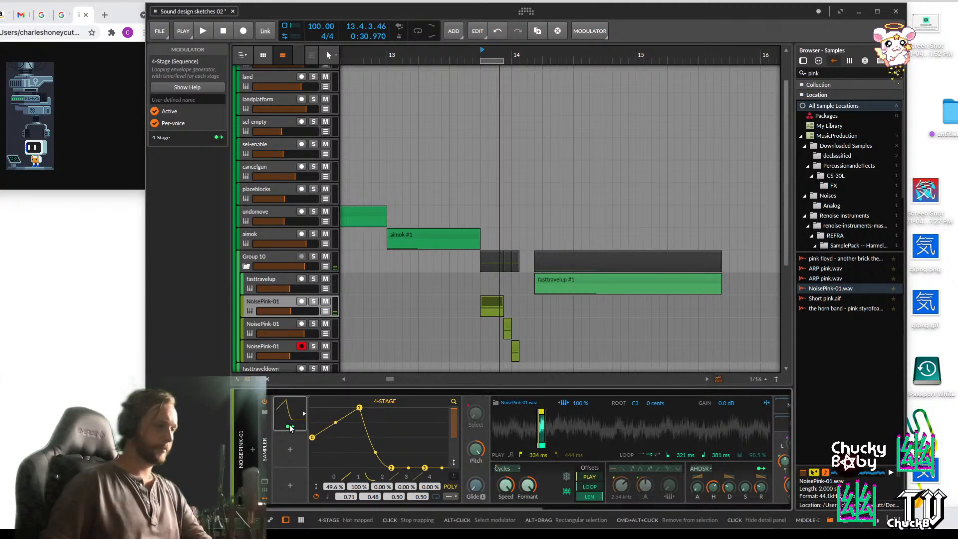
Map the first noise track's 4-Stage to the Sampler's Speed at -3.78 and audition the sequence from 13.4.1
left_click_drag(506, 484, 507, 493)
key("space")
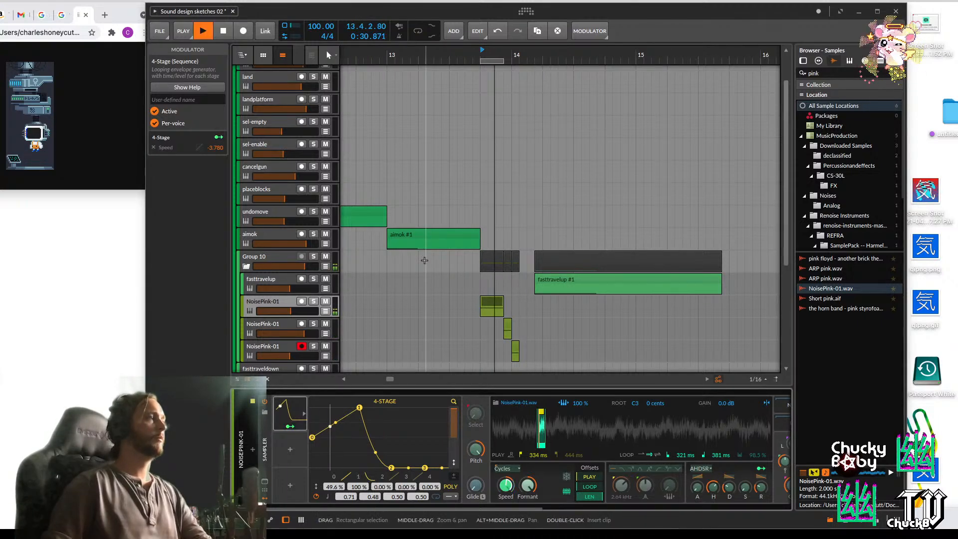
key("space")
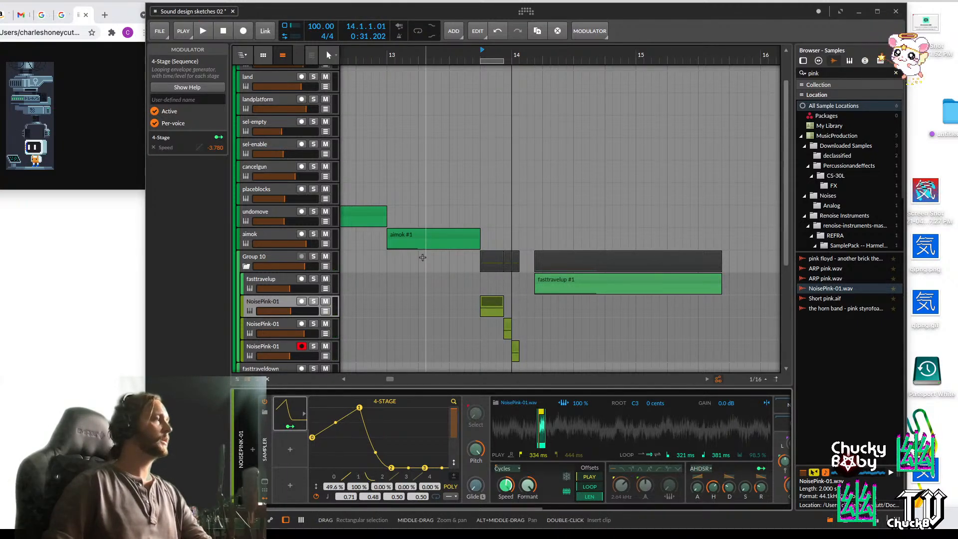
left_click(481, 278)
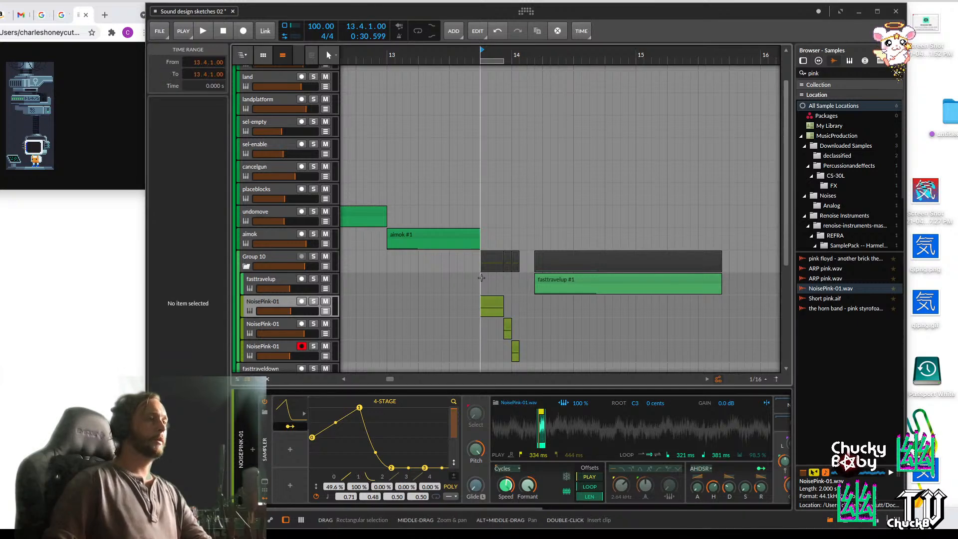
key("space")
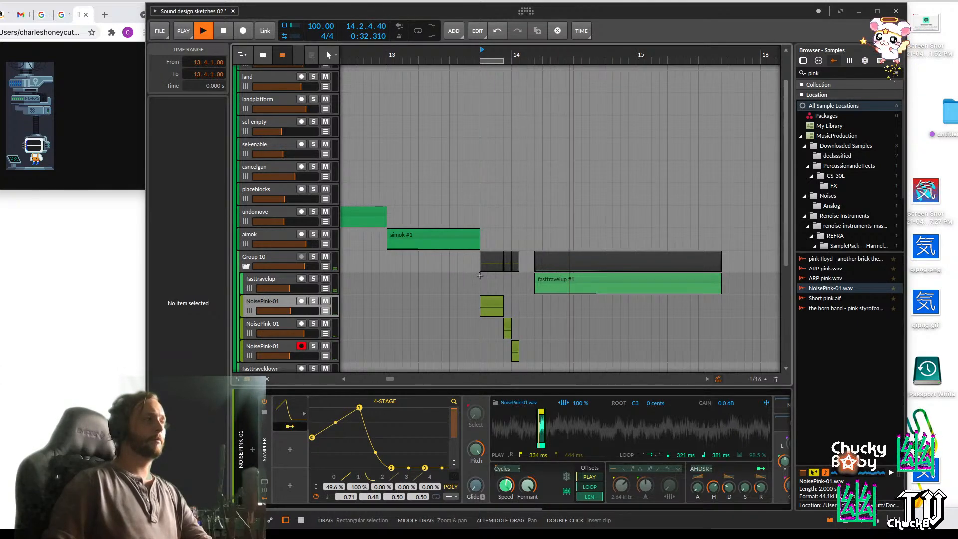
key("space")
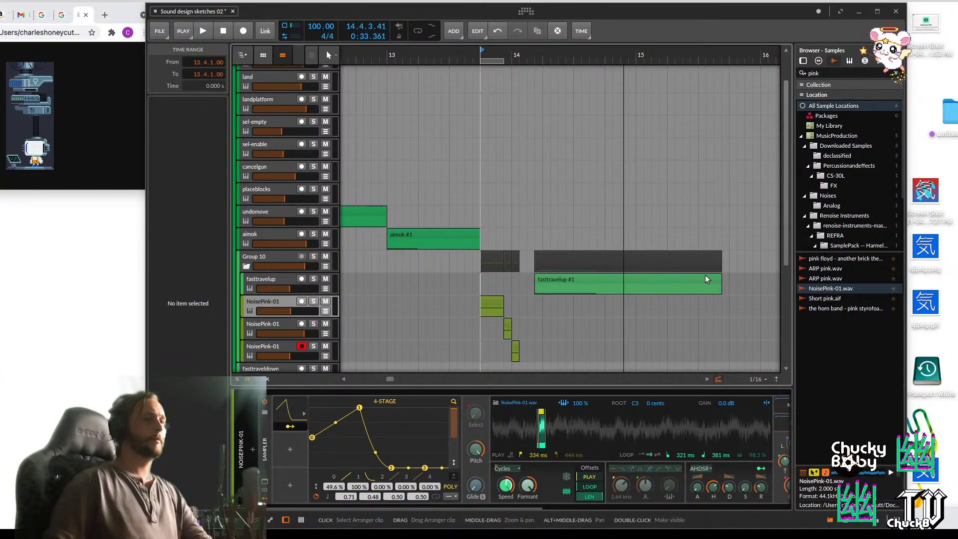
Move the fasttravelup clip to start at 14.1.2, directly after the last noise clip, and audition the sequence from 13.4.1
left_click(561, 277)
left_click(280, 283)
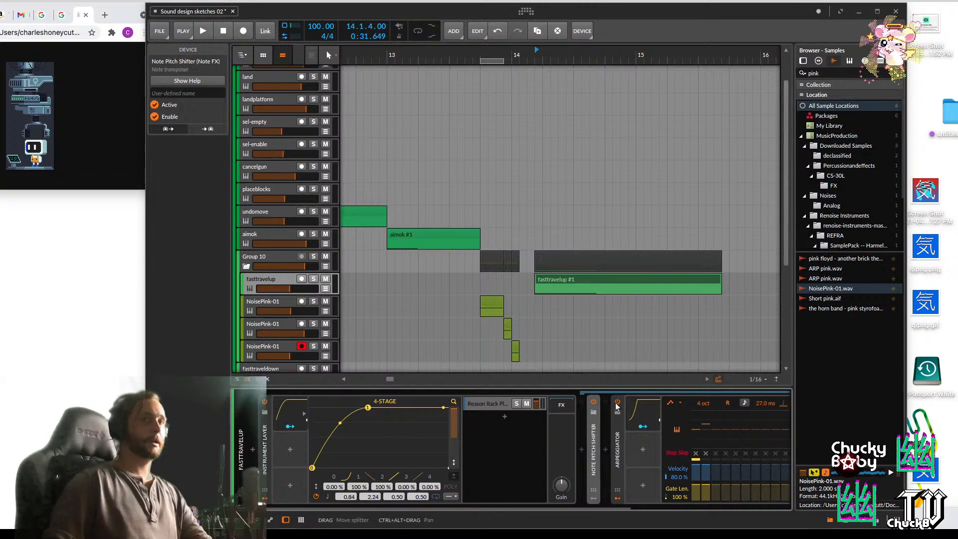
left_click_drag(635, 430, 454, 410)
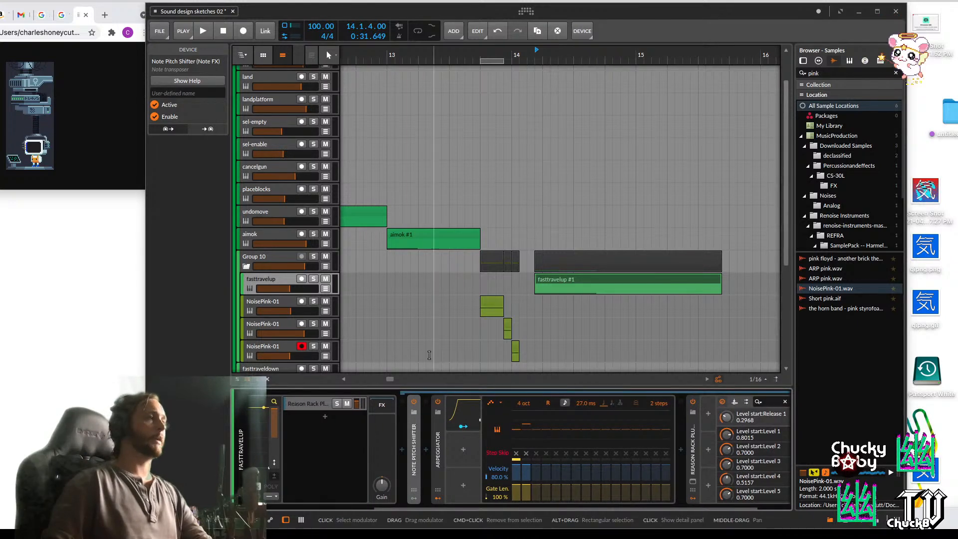
left_click(2, 124)
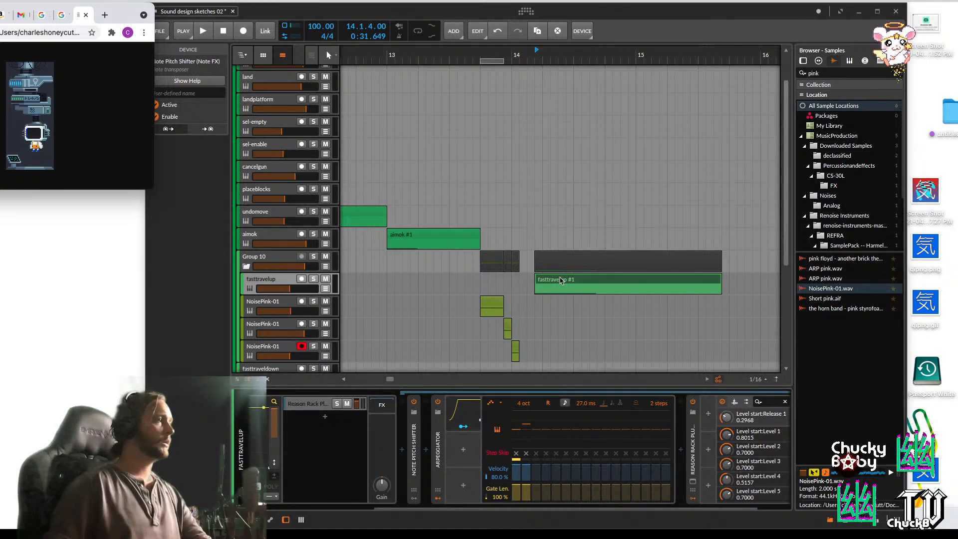
left_click_drag(561, 281, 546, 281)
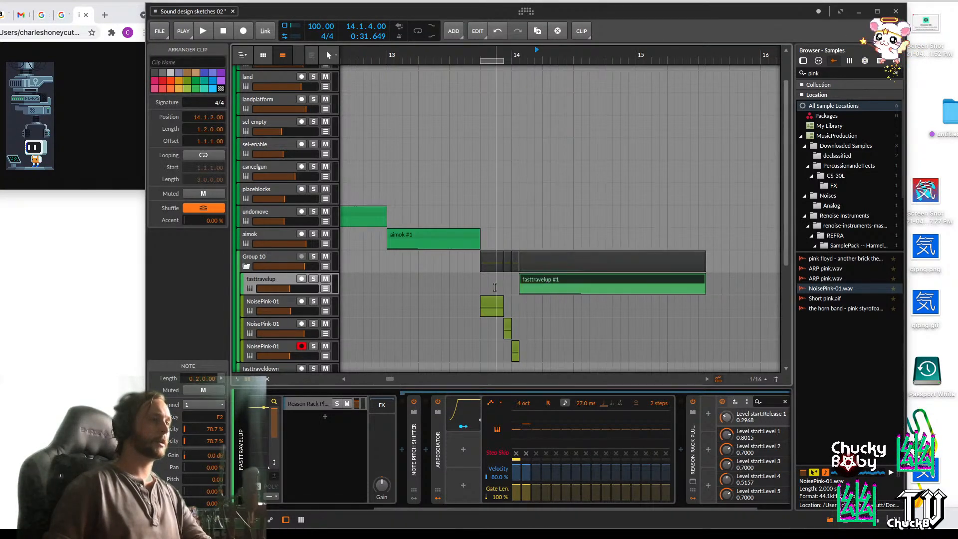
left_click(479, 287)
key("space")
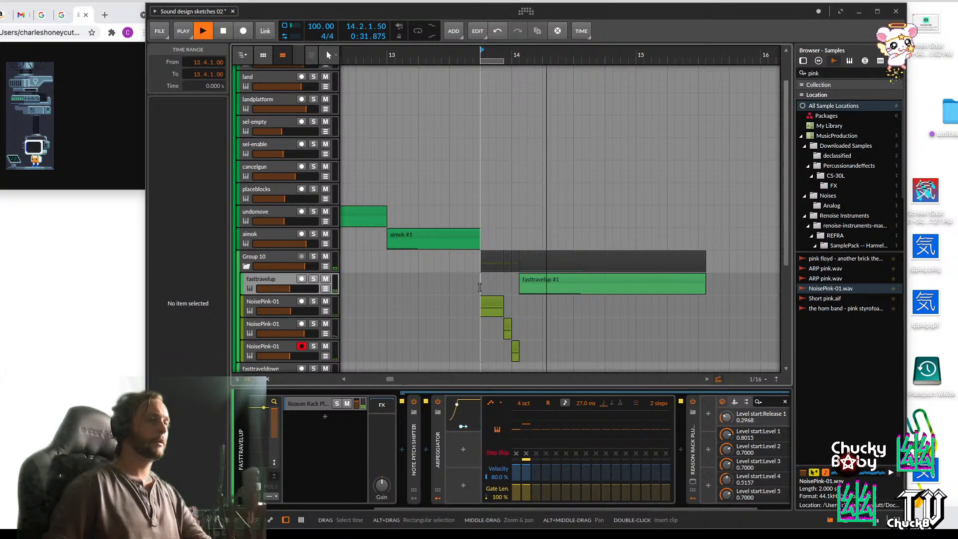
Audition from the last noise clip and from the start of the fasttravelup clip to compare how they sound
left_click(516, 345)
key("space")
key("space")
key("space")
key("space")
key("space")
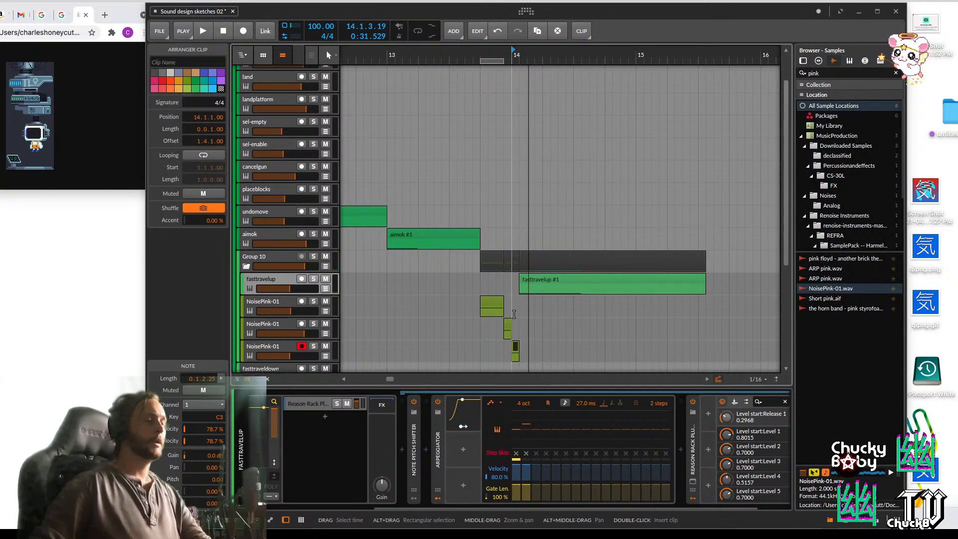
key("space")
left_click(546, 279)
key("space")
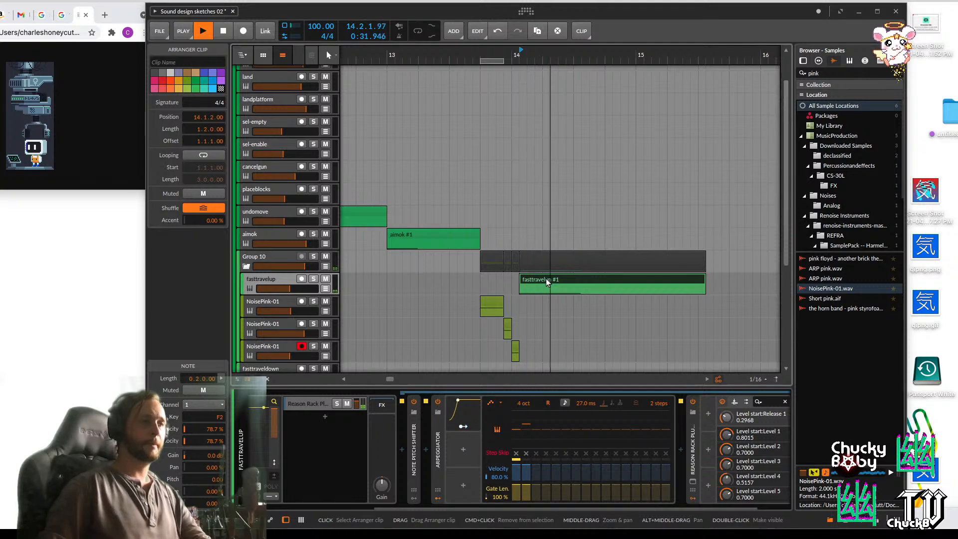
key("space")
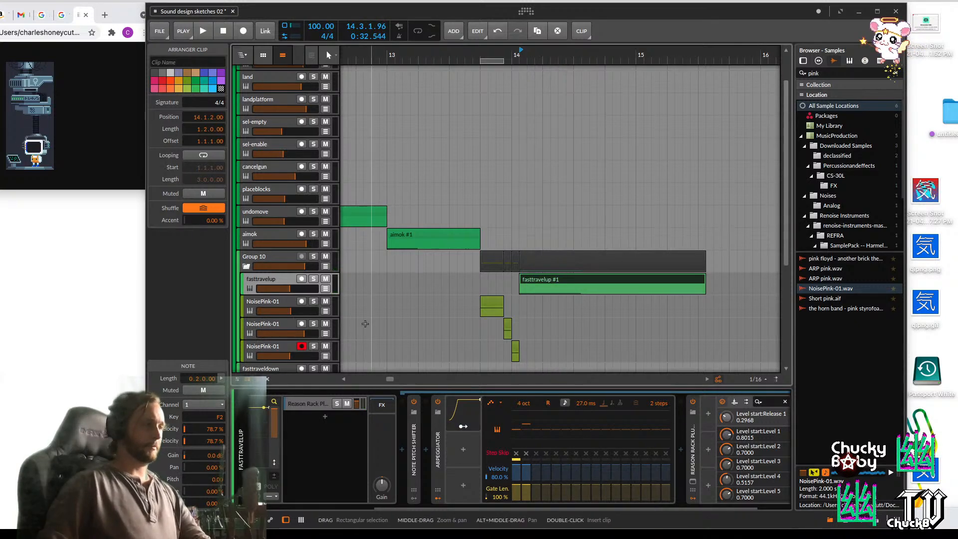
key("space")
key("space")
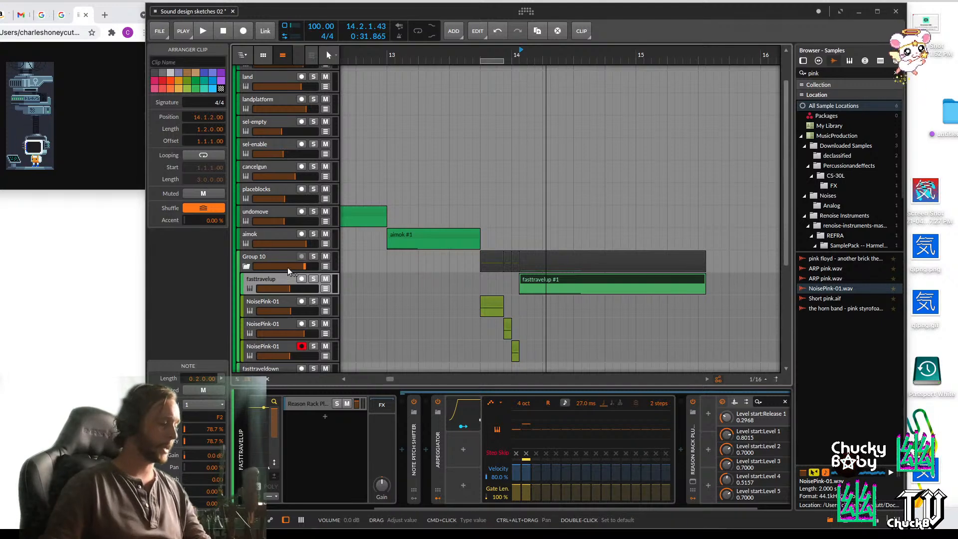
Reposition the browser window so the game animation is fully in view beside the arrangement
left_click(91, 125)
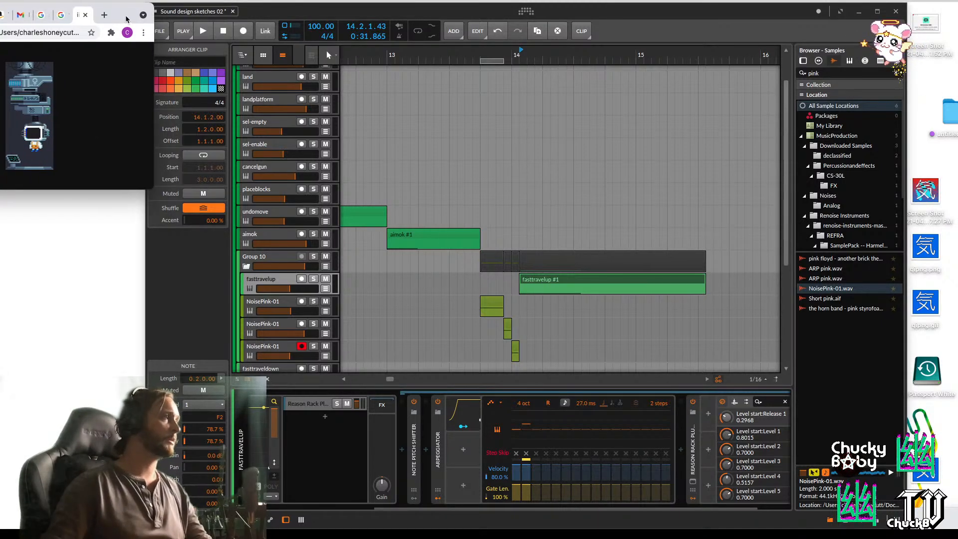
left_click_drag(127, 14, 136, 14)
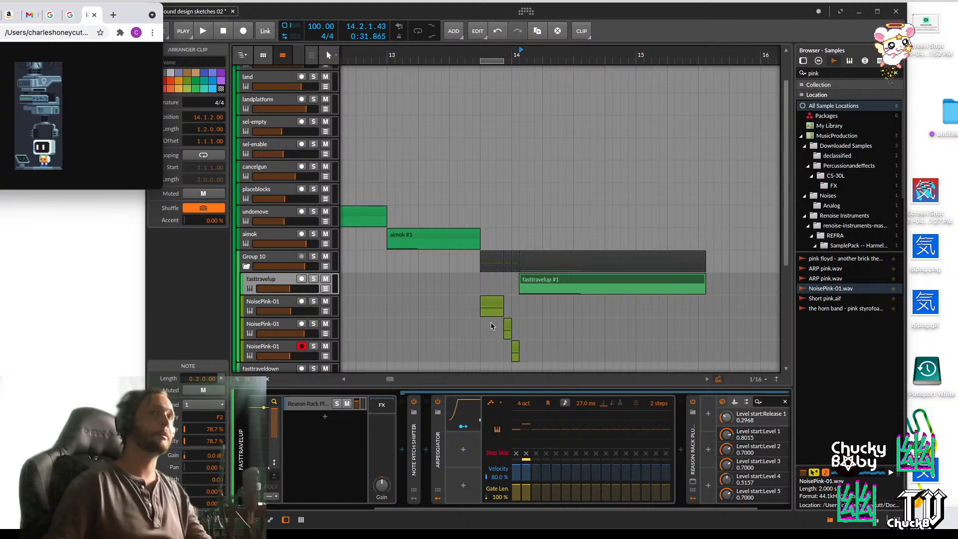
left_click(460, 310)
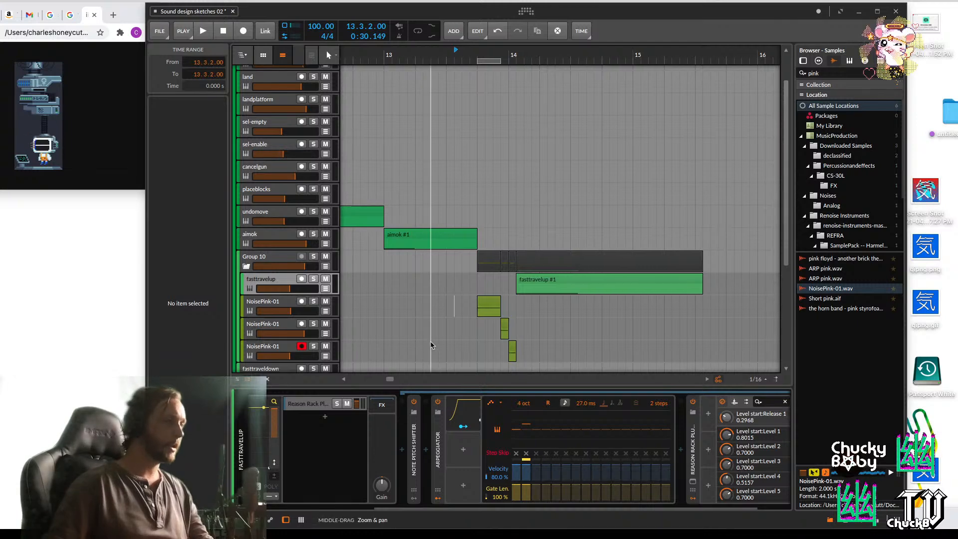
scroll(439, 344, "left", 1)
left_click(138, 154)
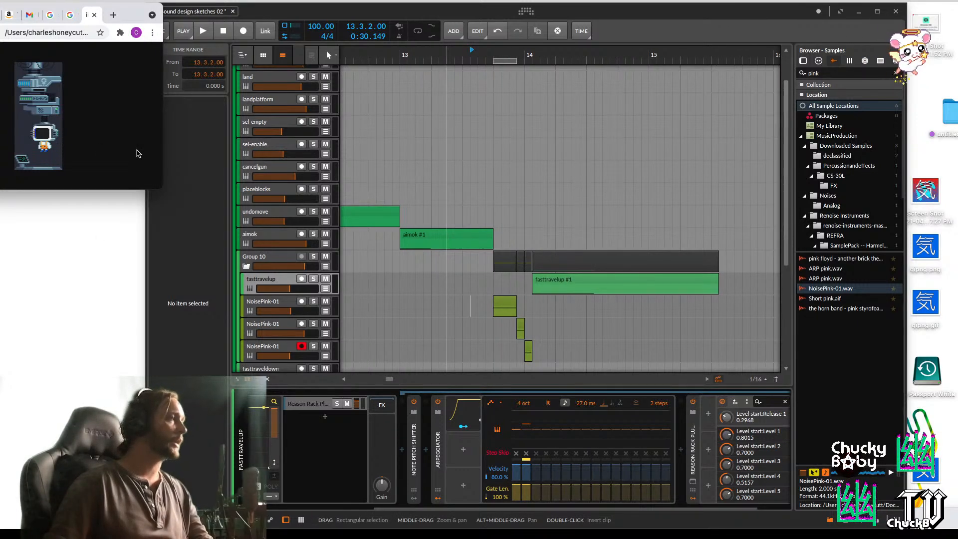
left_click_drag(141, 10, 163, 7)
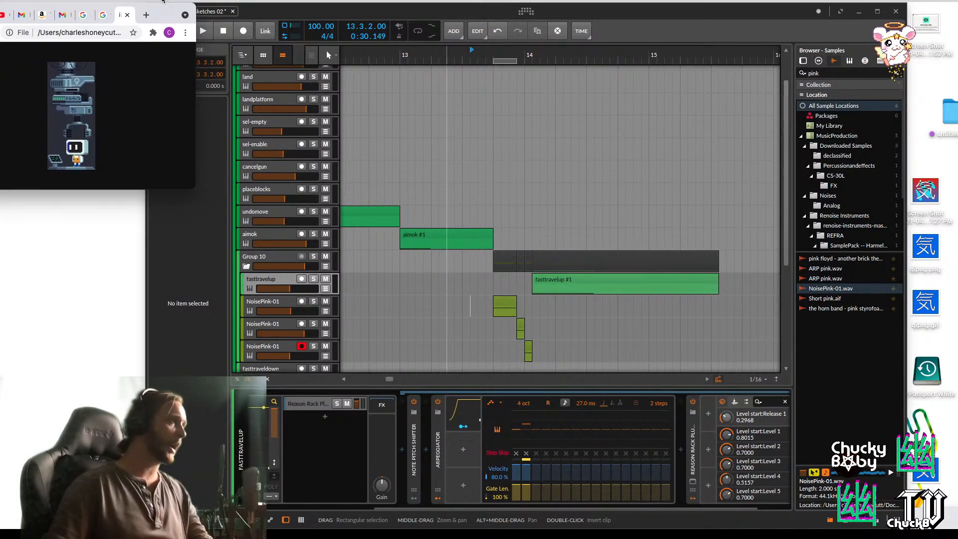
left_click(461, 10)
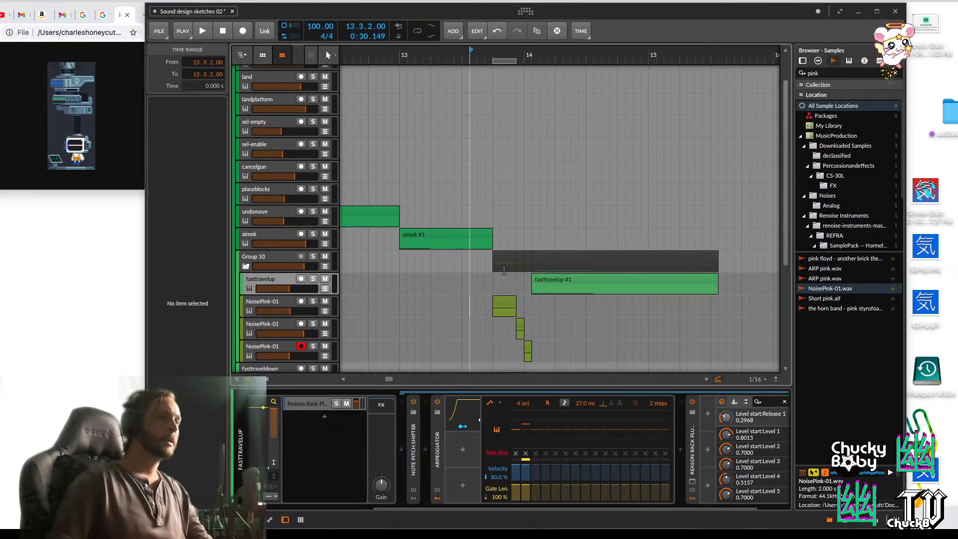
Play the sequence from the first noise clip at 13.4.1 and compare its timing with the game animation
left_click(495, 273)
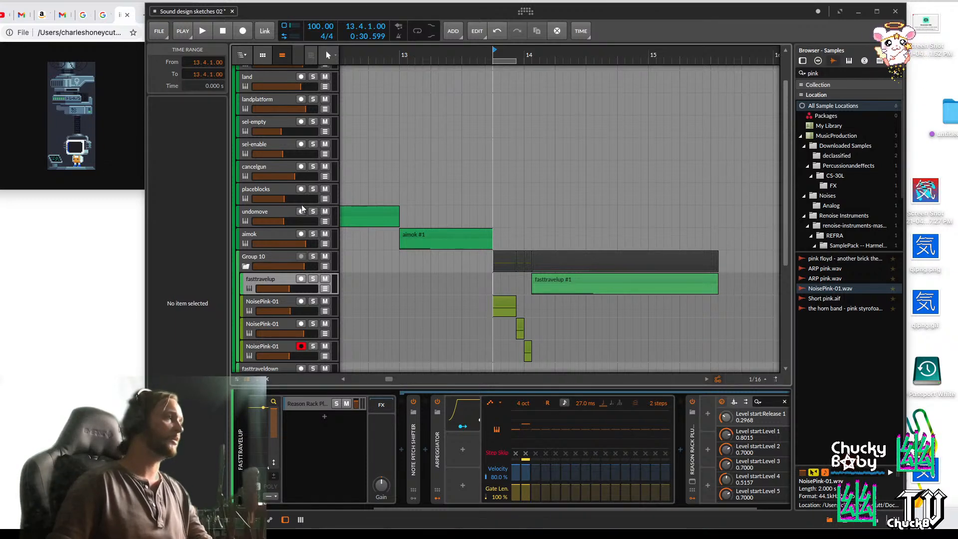
left_click(123, 152)
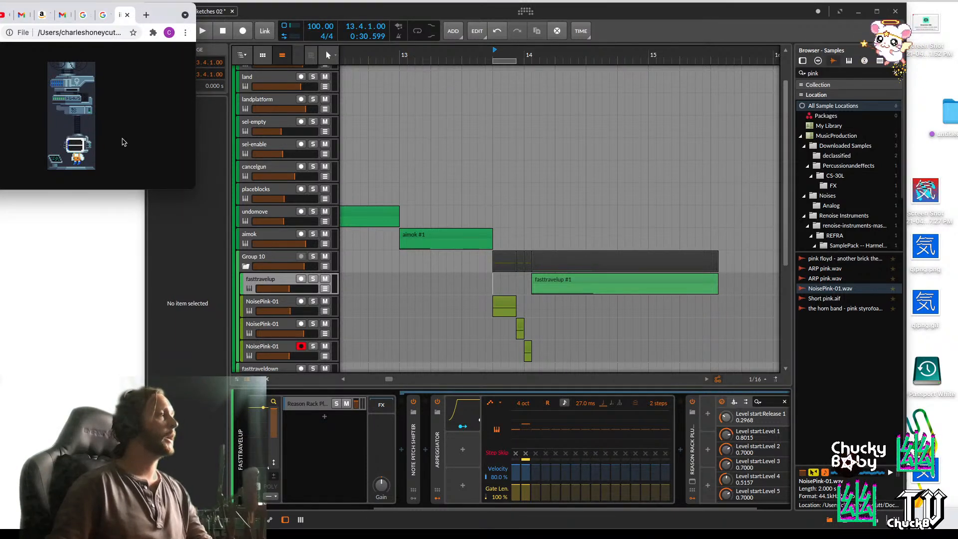
left_click(510, 299)
scroll(506, 289, "down", 1)
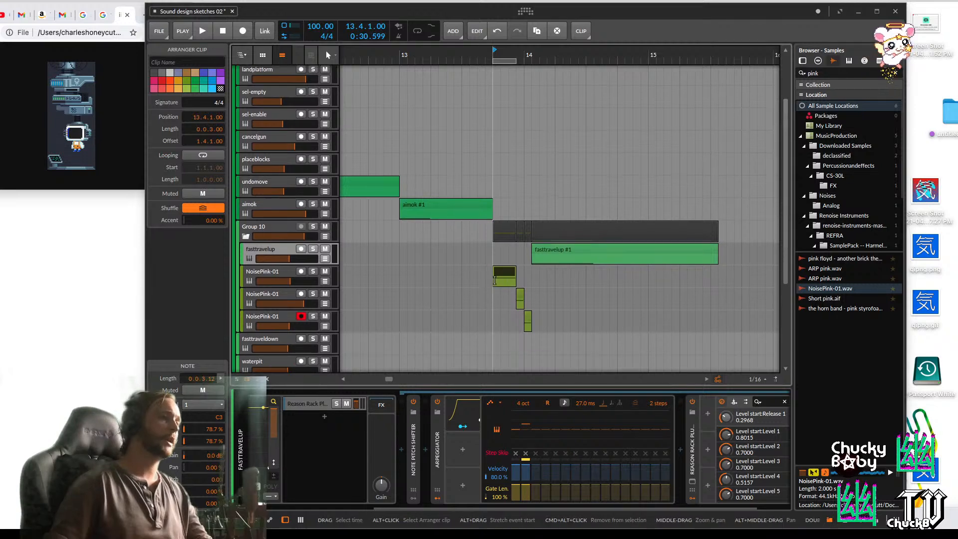
key("space")
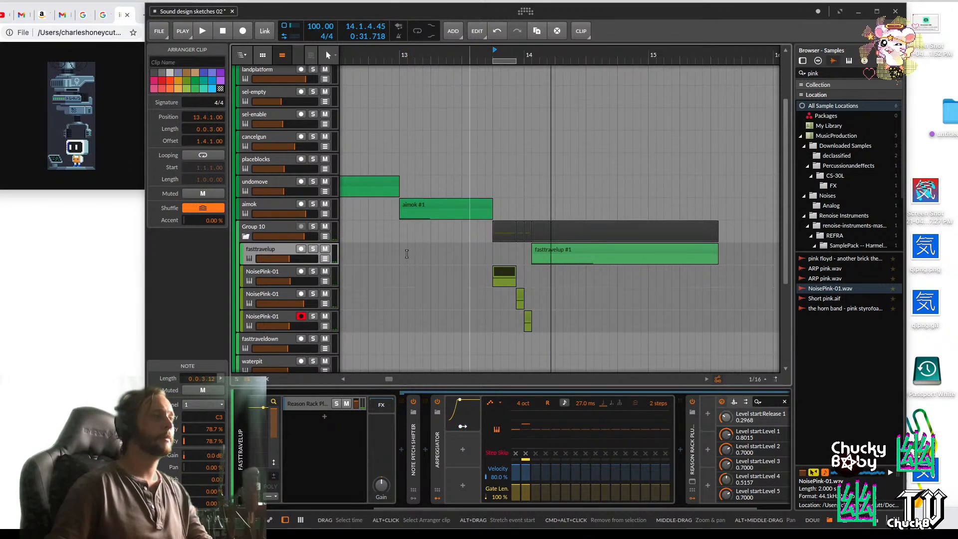
left_click(131, 138)
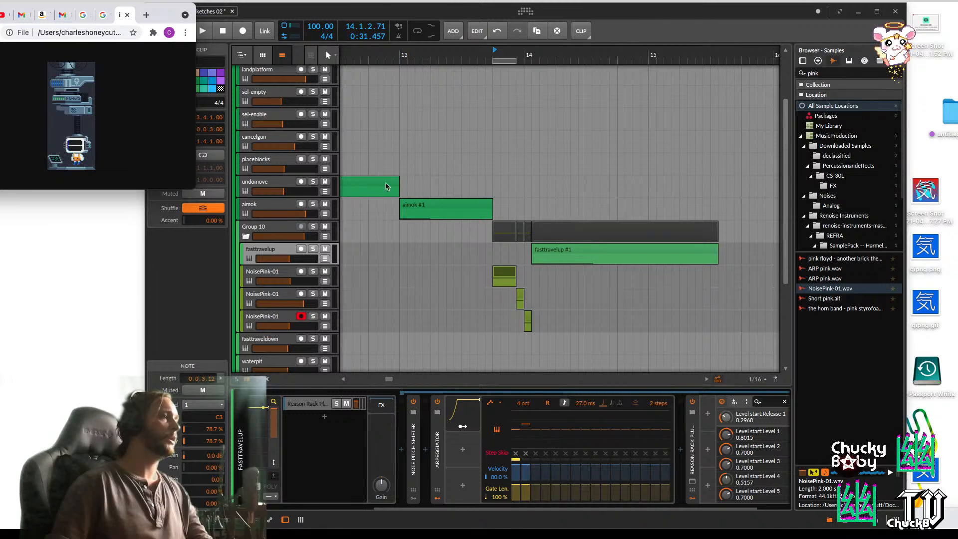
left_click(477, 252)
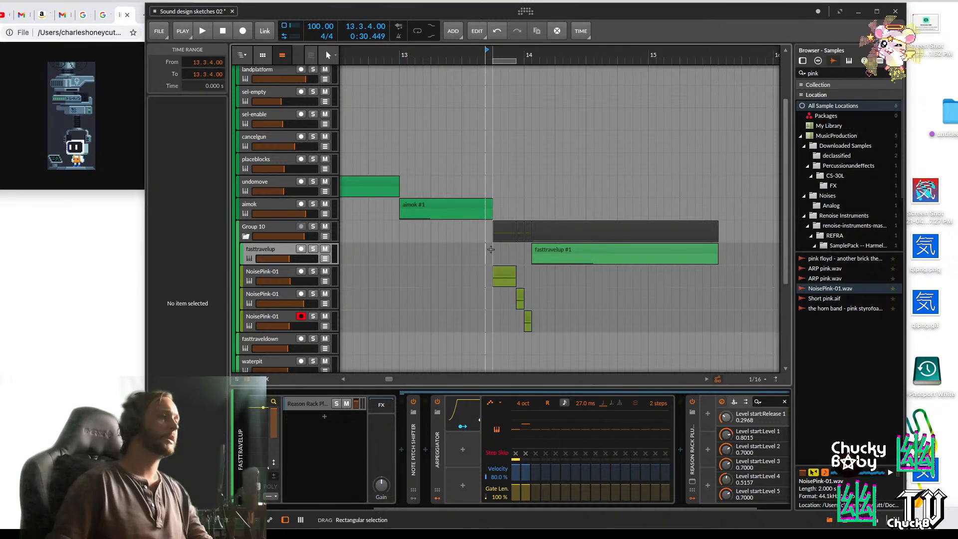
left_click(150, 31)
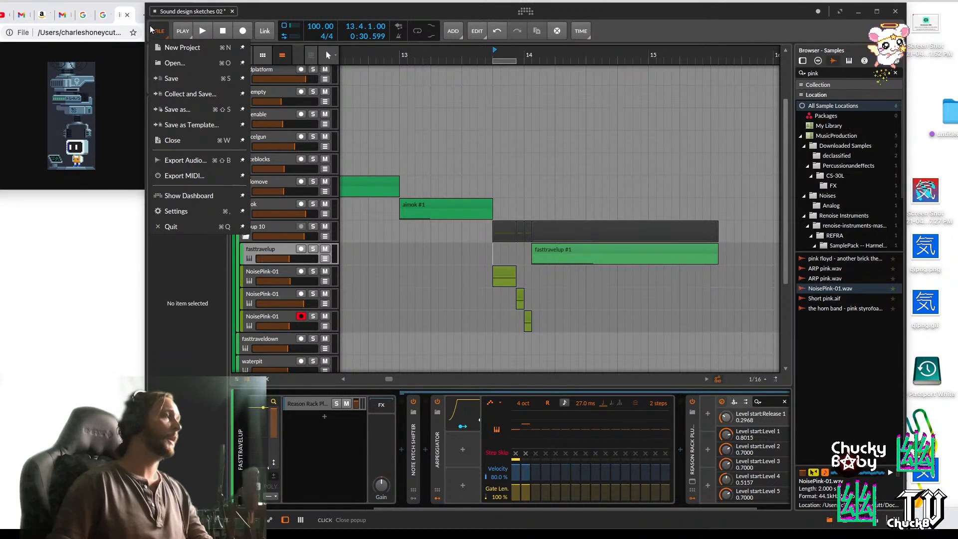
left_click(191, 35)
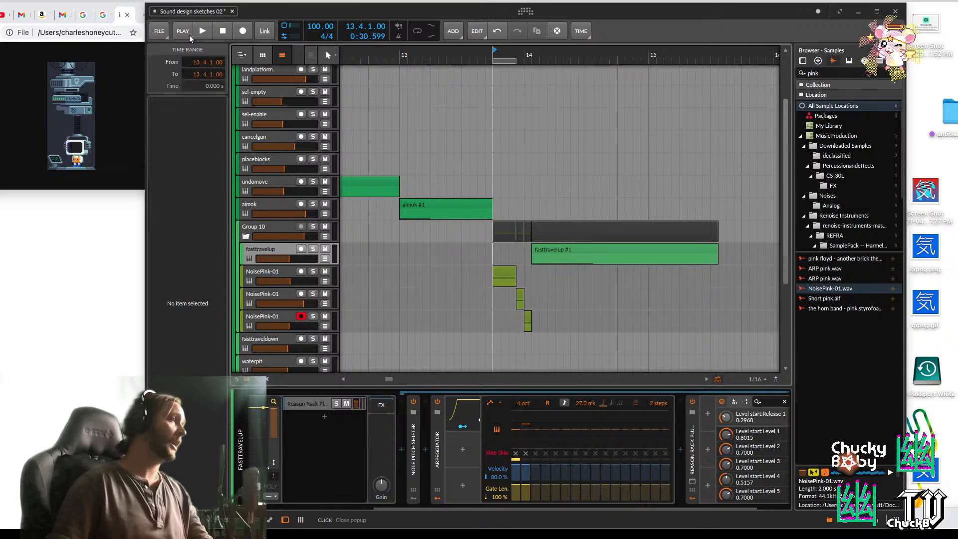
left_click(190, 35)
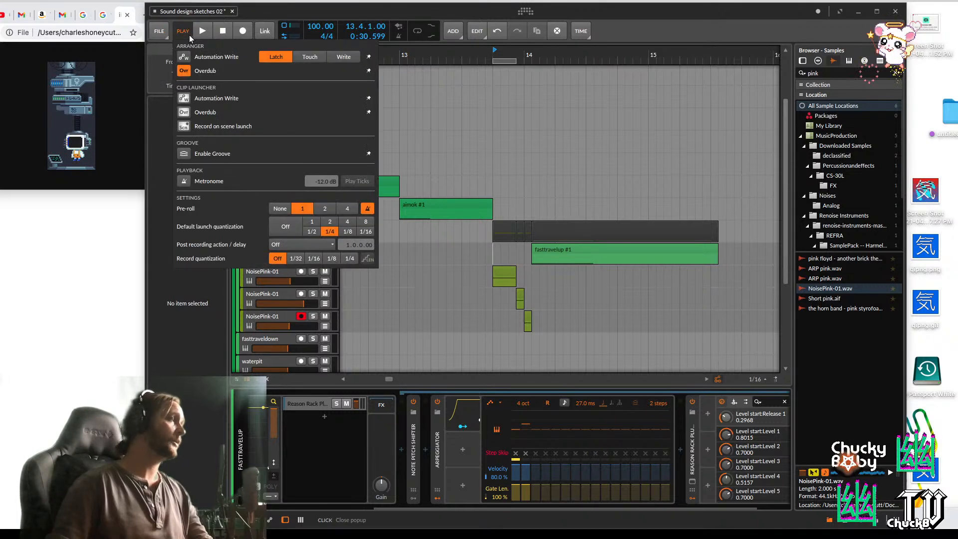
left_click(153, 119)
Audition the sequence from 13.4.1 and open the Reason Rack Plugin on the fasttravelup track
key("space")
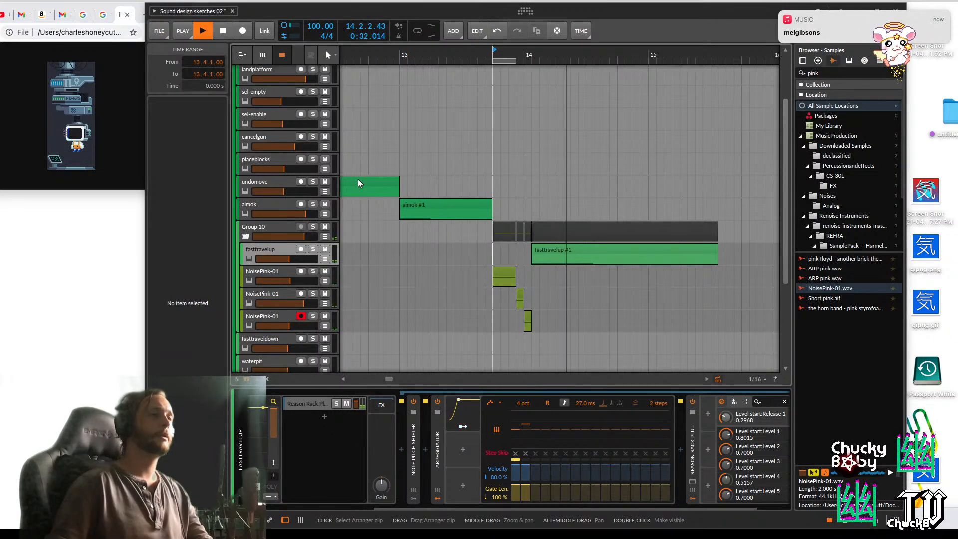
key("space")
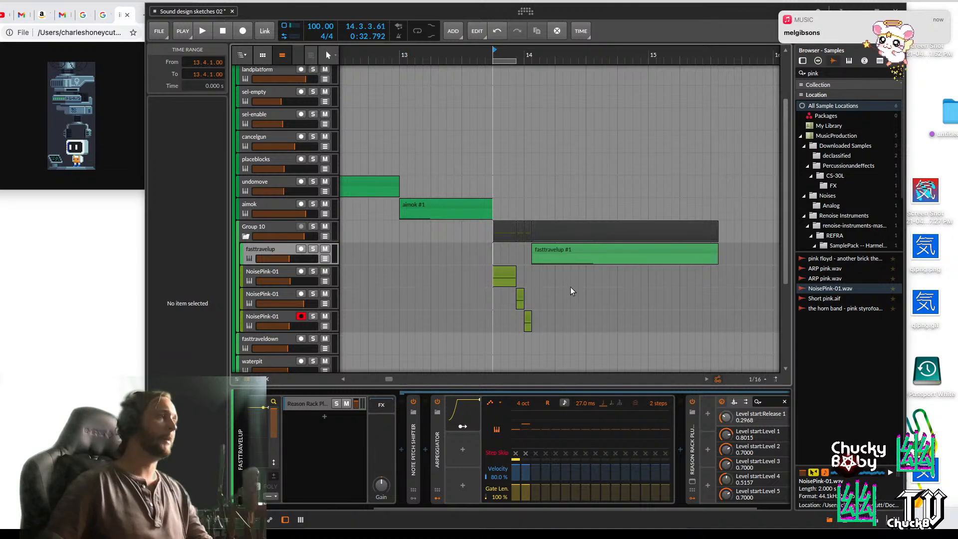
left_click(576, 252)
double_click(576, 250)
double_click(282, 250)
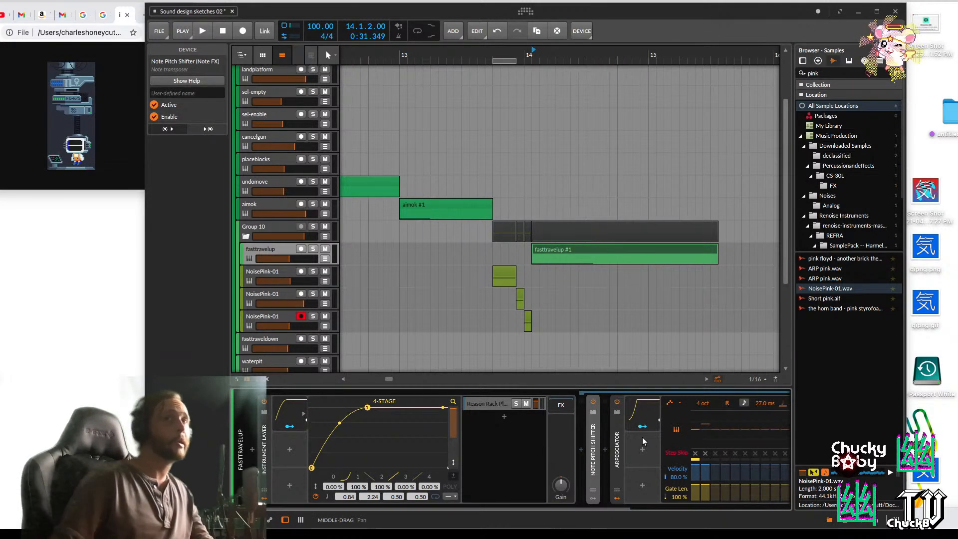
scroll(600, 424, "right", 5)
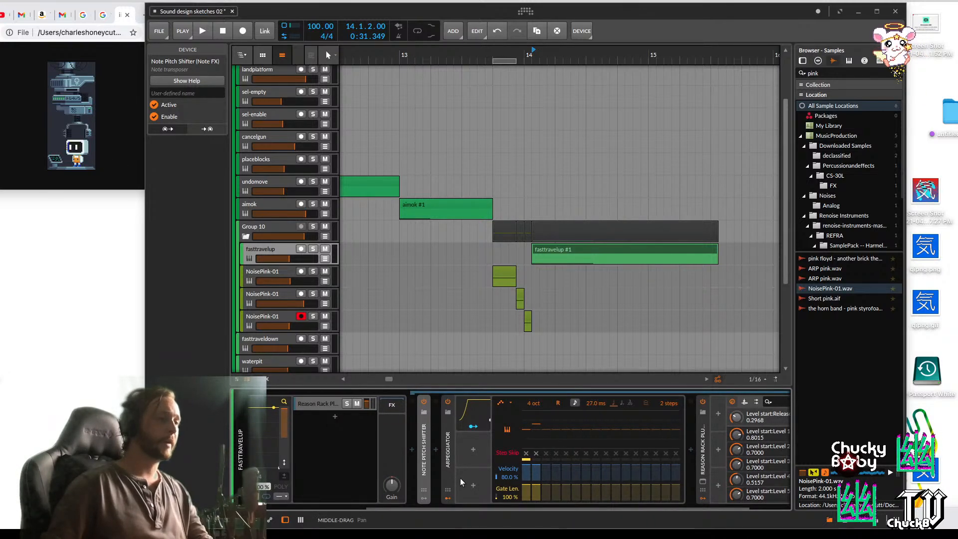
scroll(519, 467, "right", 3)
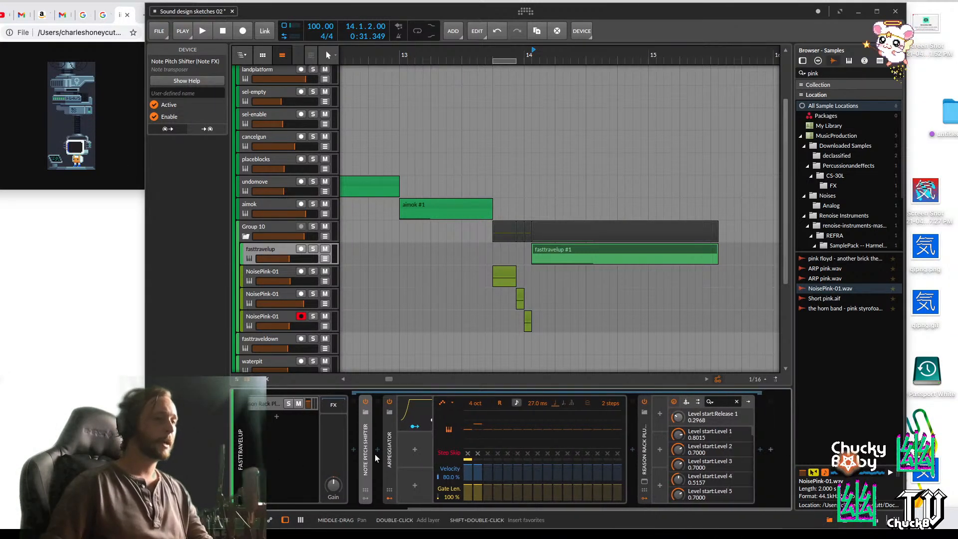
left_click(645, 482)
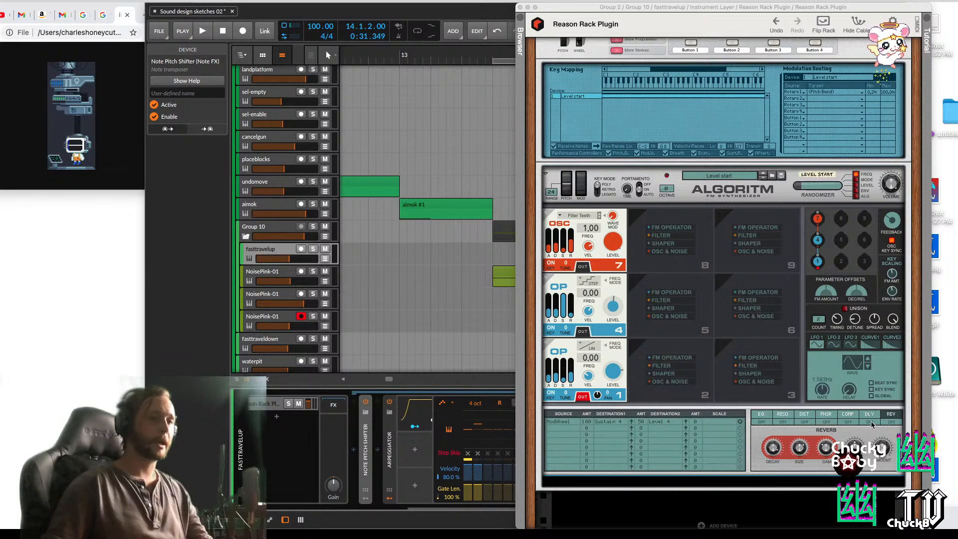
Switch on Algoritm's delay and reverb effects, audition the sound, and display the delay settings
left_click(871, 423)
left_click(892, 423)
key("space")
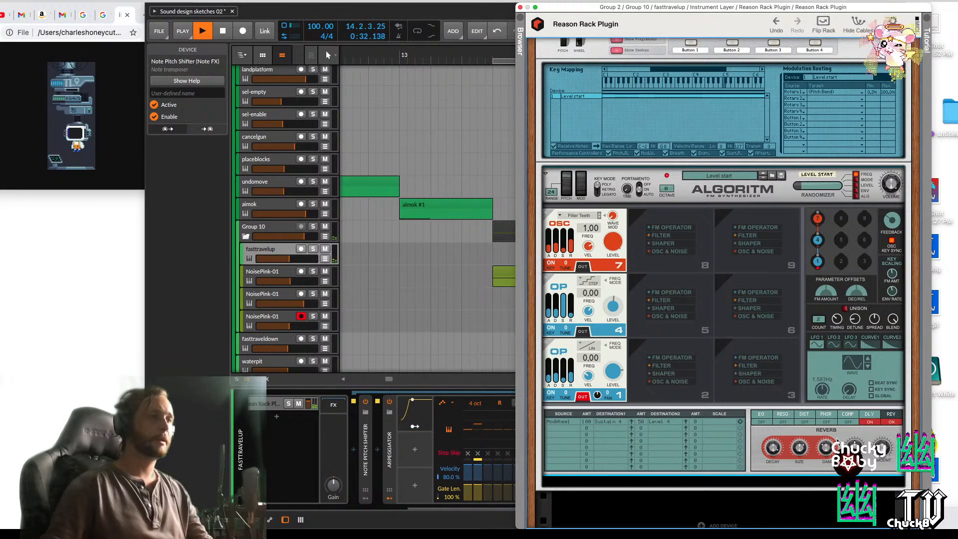
left_click(871, 416)
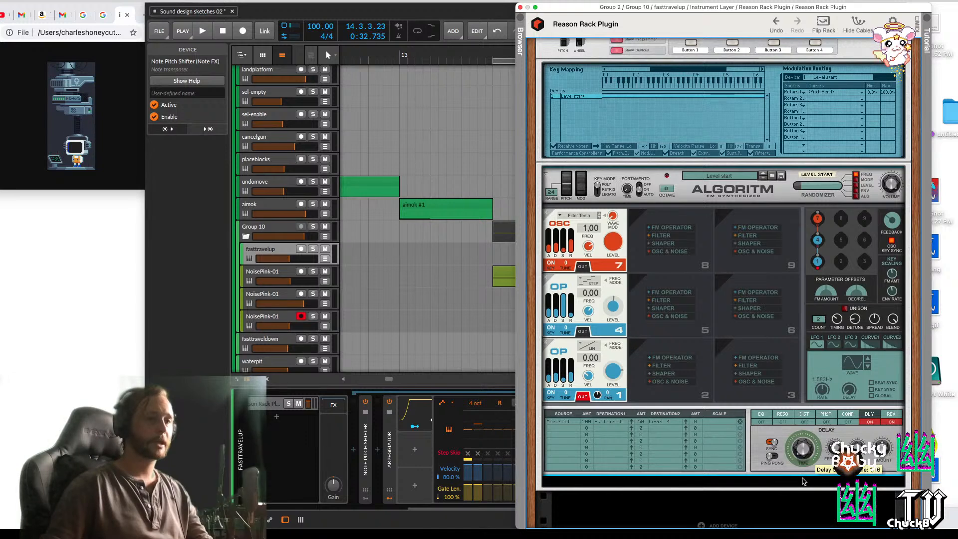
Disable tempo sync on Algoritm's delay and tune the delay time by ear during repeated playback
key("space")
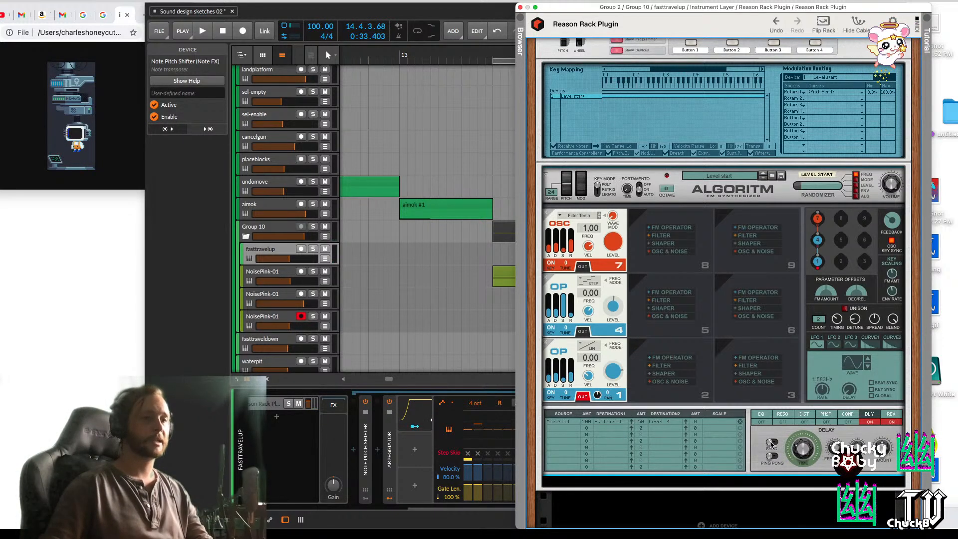
key("space")
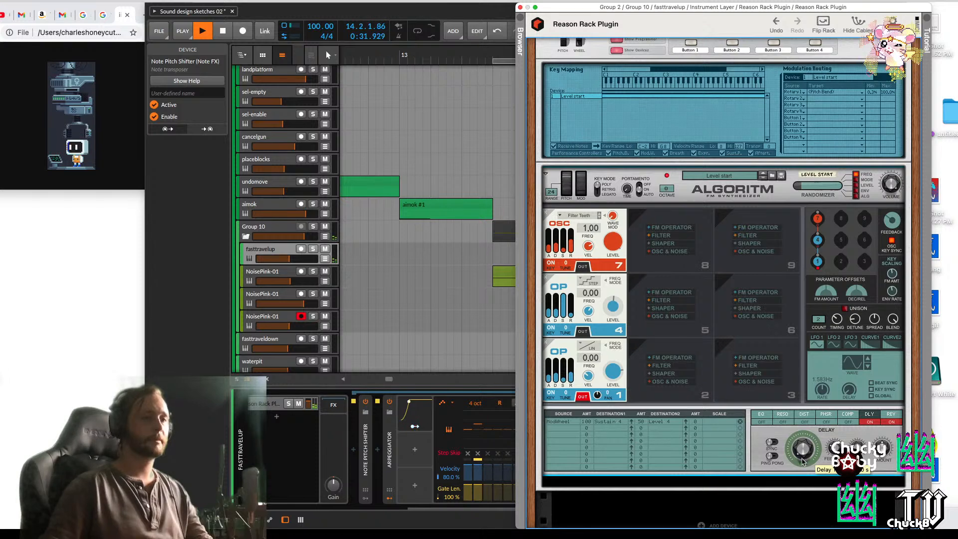
key("space")
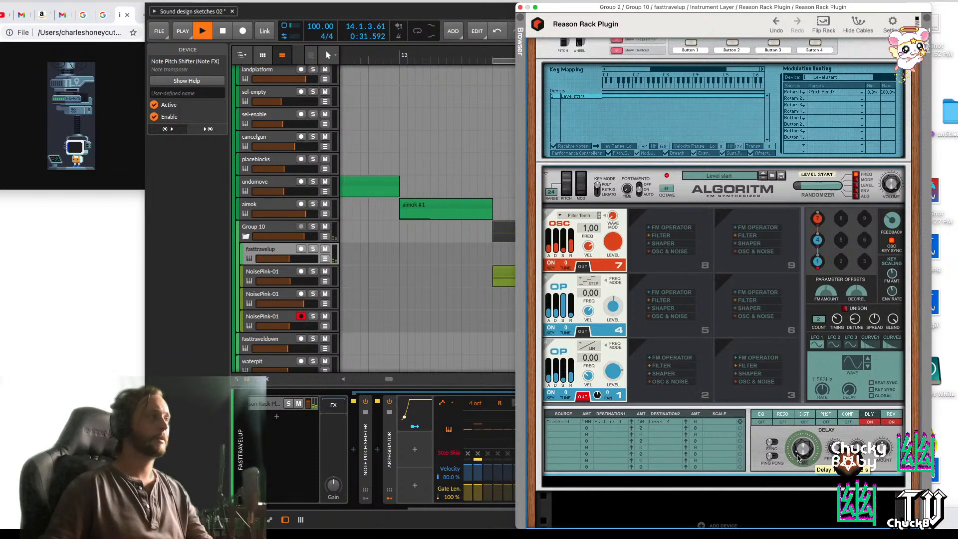
key("space")
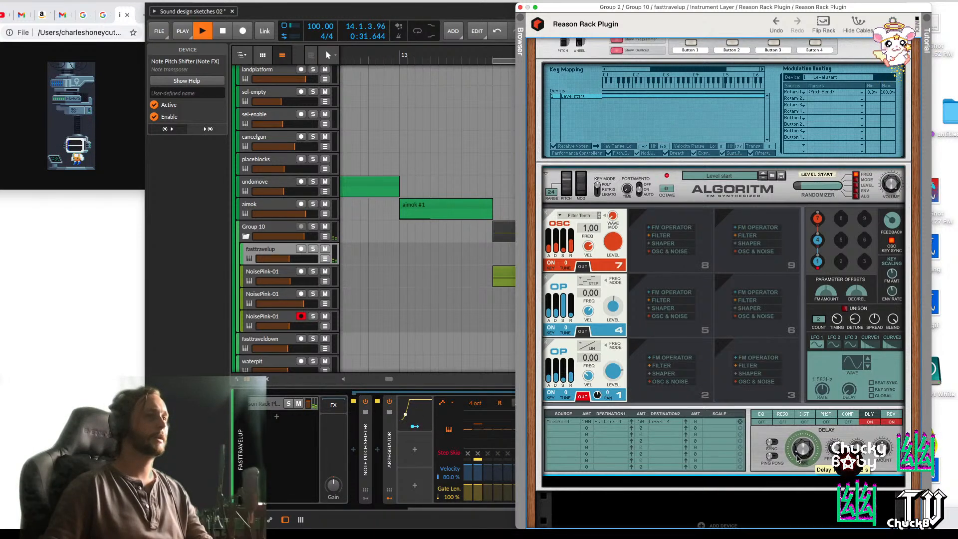
key("space")
Turn off Algoritm's reverb and audition the fasttravelup sound with only the delay active
left_click(886, 422)
key("space")
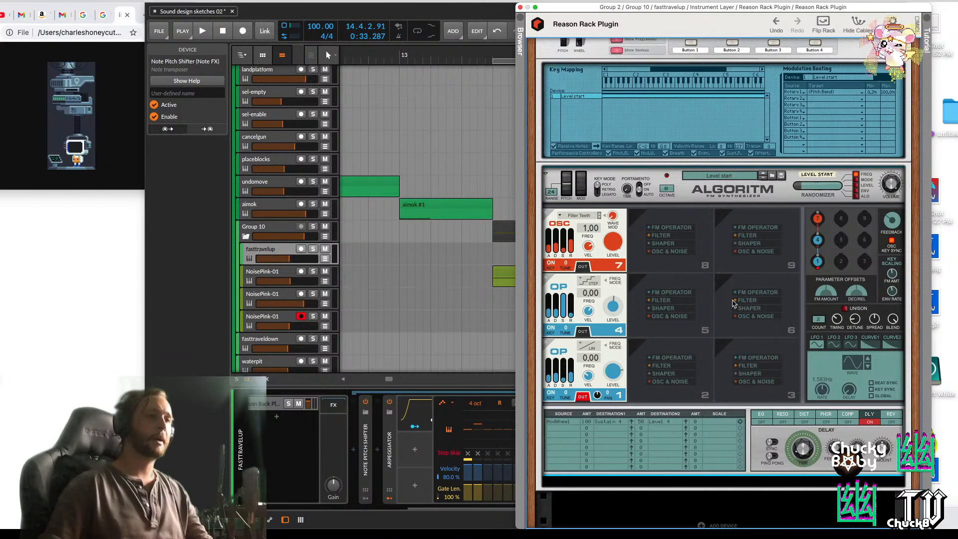
key("space")
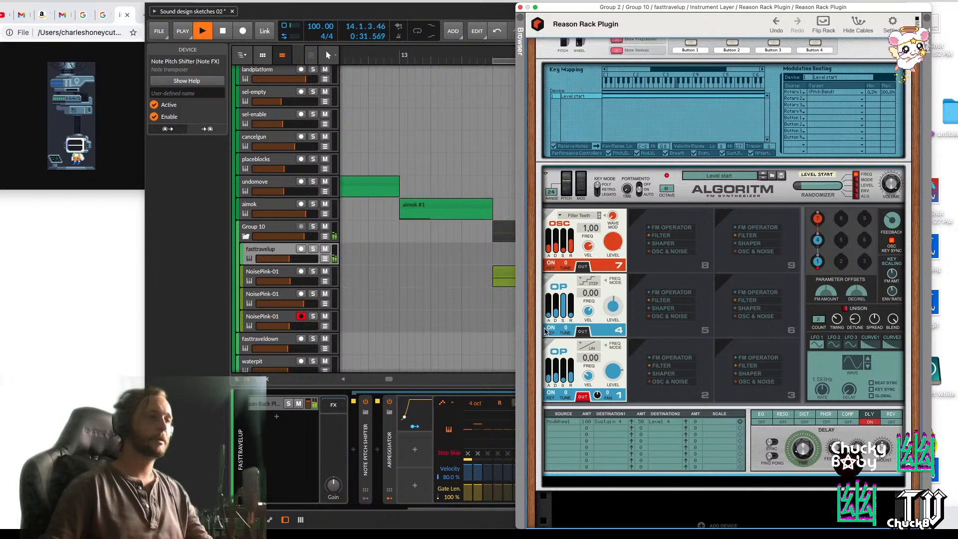
key("space")
key("space")
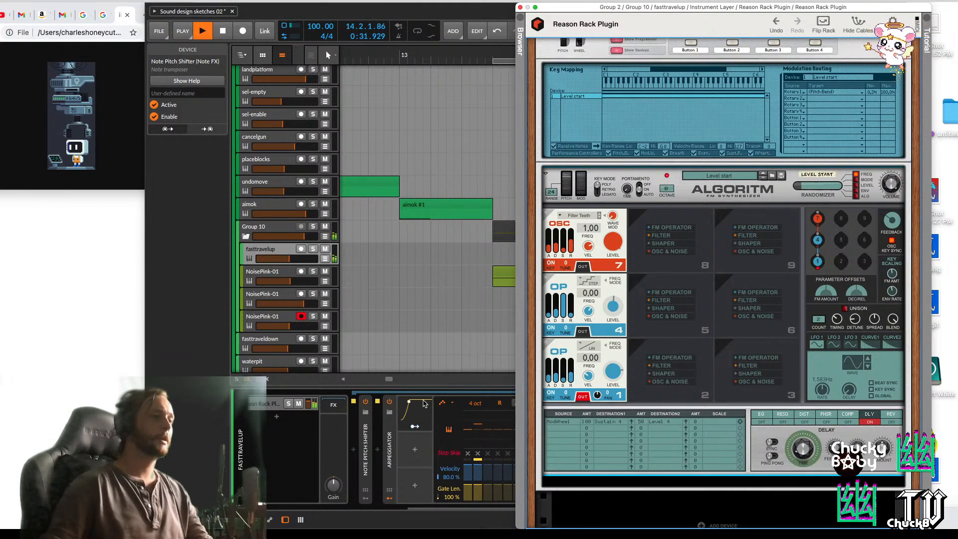
key("space")
Expand the Arpeggiator's 4-Stage modulator, try to move its first envelope peak for a longer rise, and audition it
left_click(421, 405)
key("space")
key("space")
key("space")
key("space")
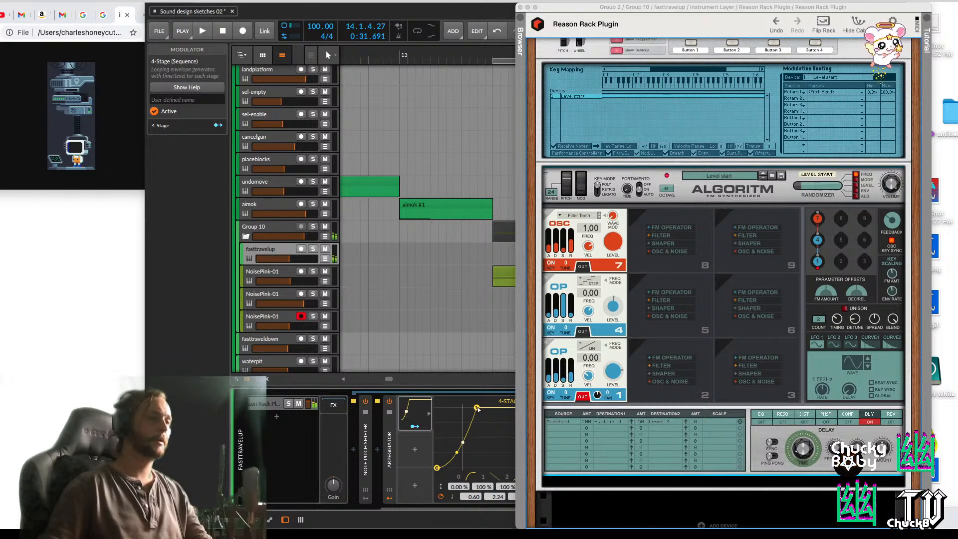
left_click_drag(475, 409, 508, 404)
key("space")
key("space")
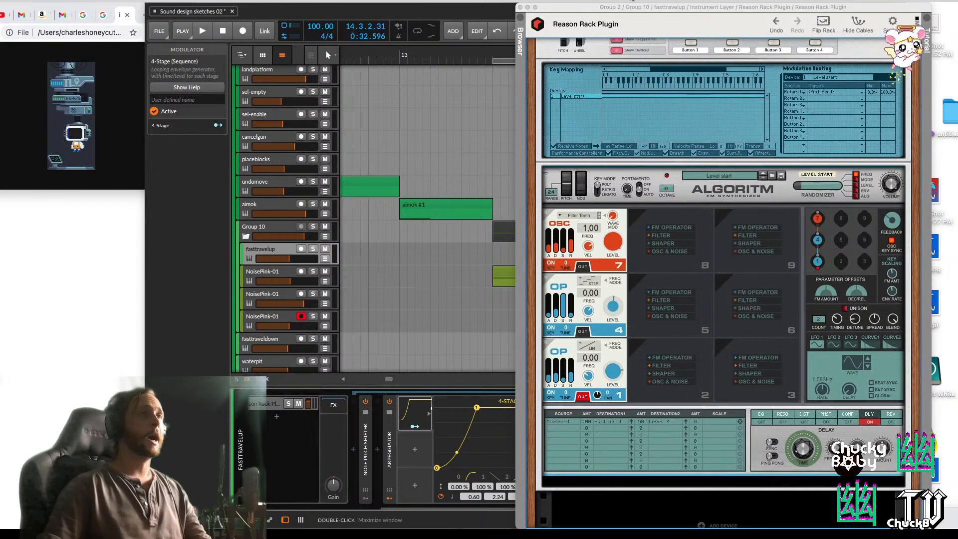
Reposition the Reason Rack window and the arrangement window so the noise clips, fasttravelup clip and Algoritm are visible together
left_click_drag(631, 6, 692, 6)
key("space")
key("space")
left_click_drag(563, 5, 453, 4)
key("space")
scroll(424, 448, "right", 5)
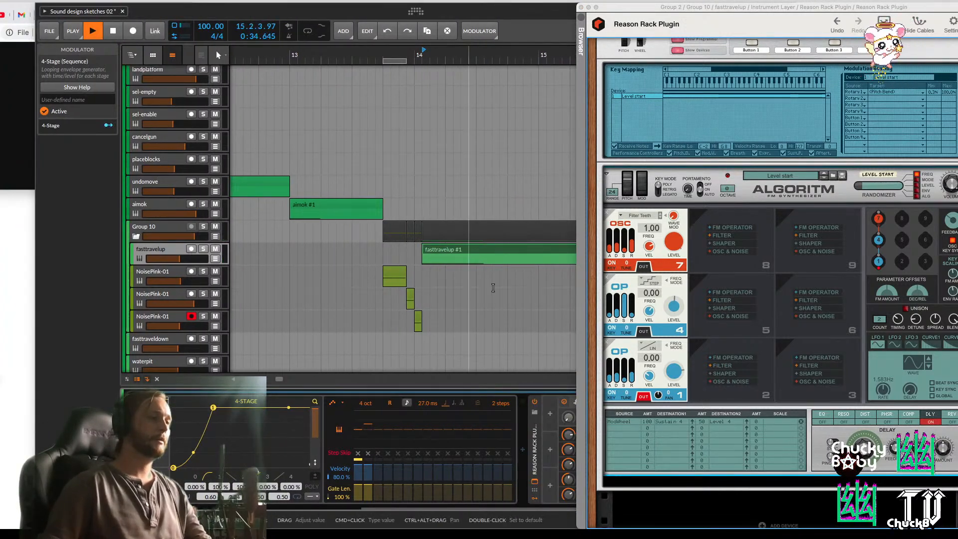
left_click_drag(536, 15, 403, 15)
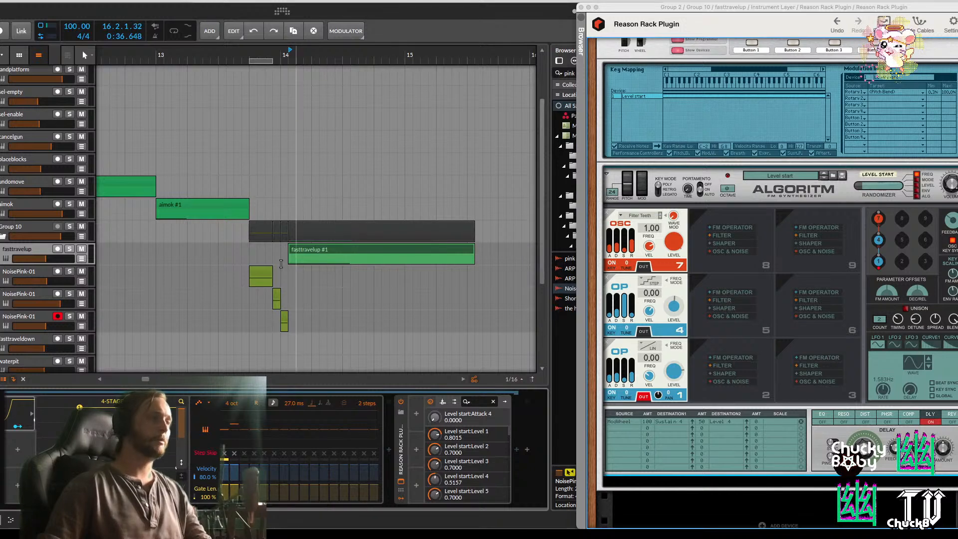
Play from the first noise clip and lower the fasttravelup track's volume slightly
left_click(260, 271)
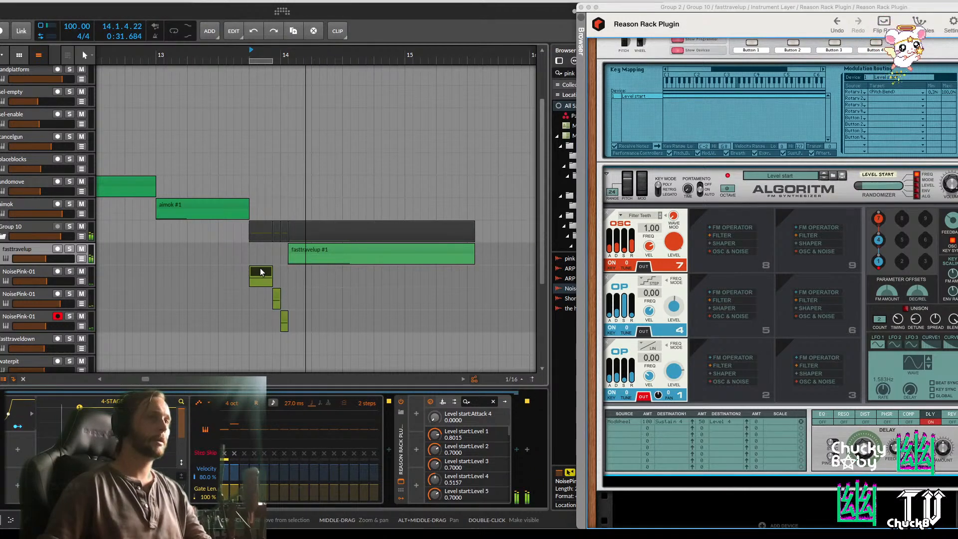
key("space")
left_click_drag(46, 259, 40, 260)
key("space")
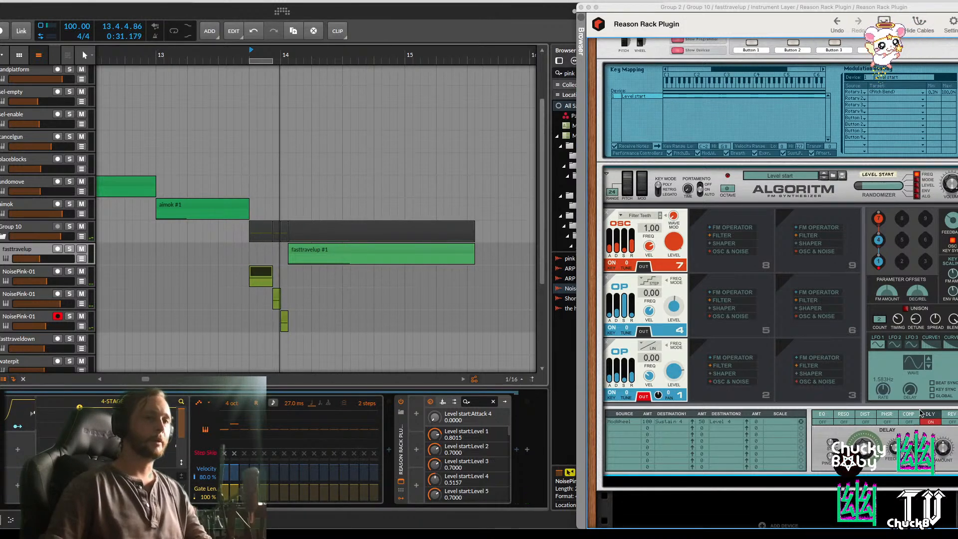
Turn Algoritm's reverb back on, raise its decay and size to 100%, and audition the result
left_click(949, 422)
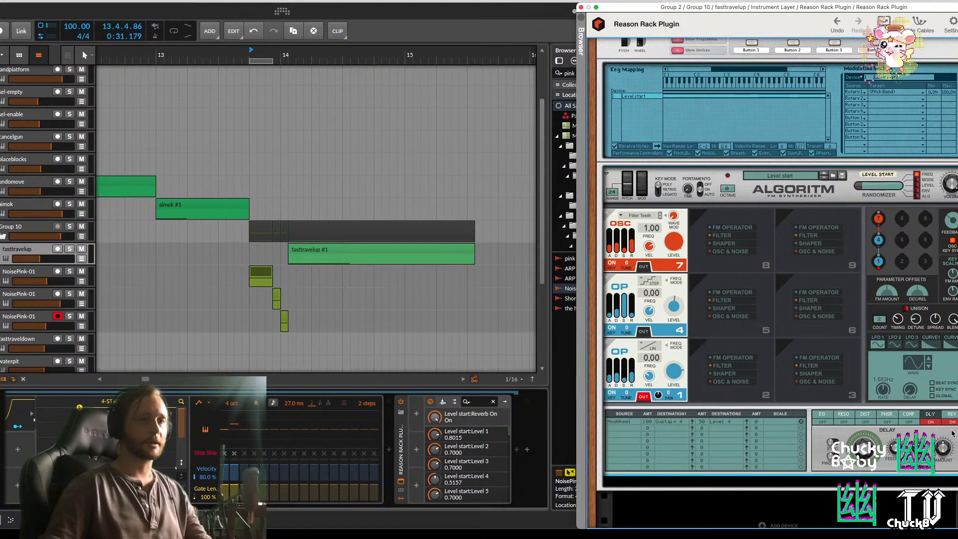
left_click_drag(859, 448, 859, 437)
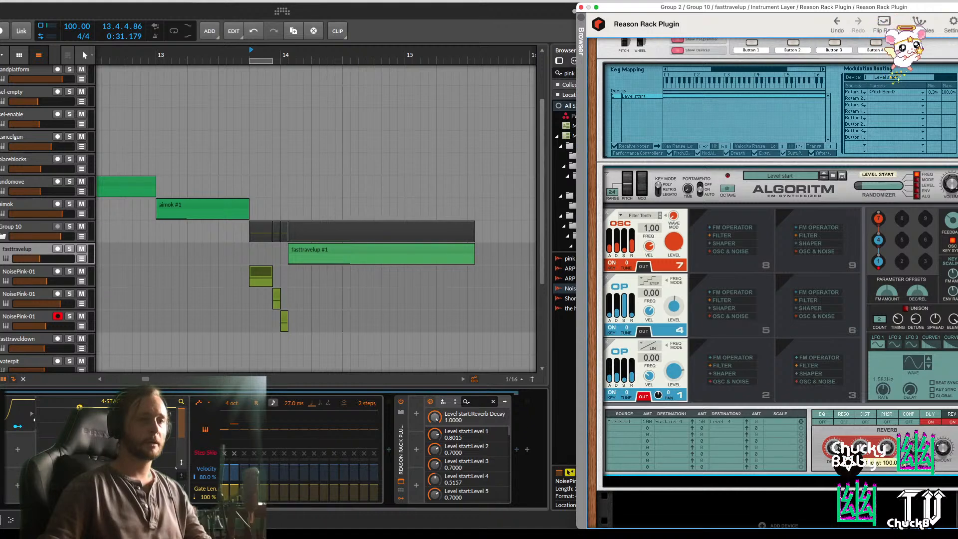
key("space")
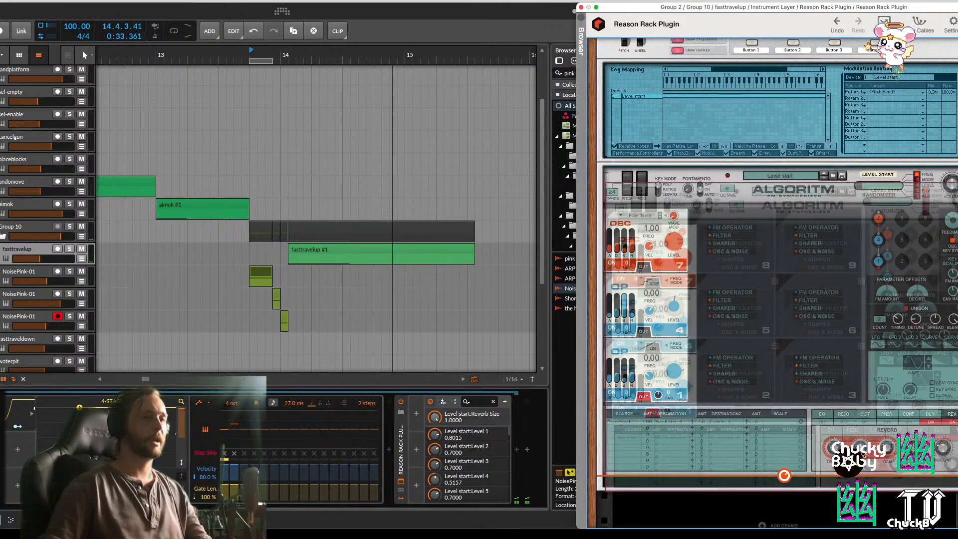
key("space")
Reduce the reverb size to 0, set the reverb decay to 0.5, and audition the sequence
key("space")
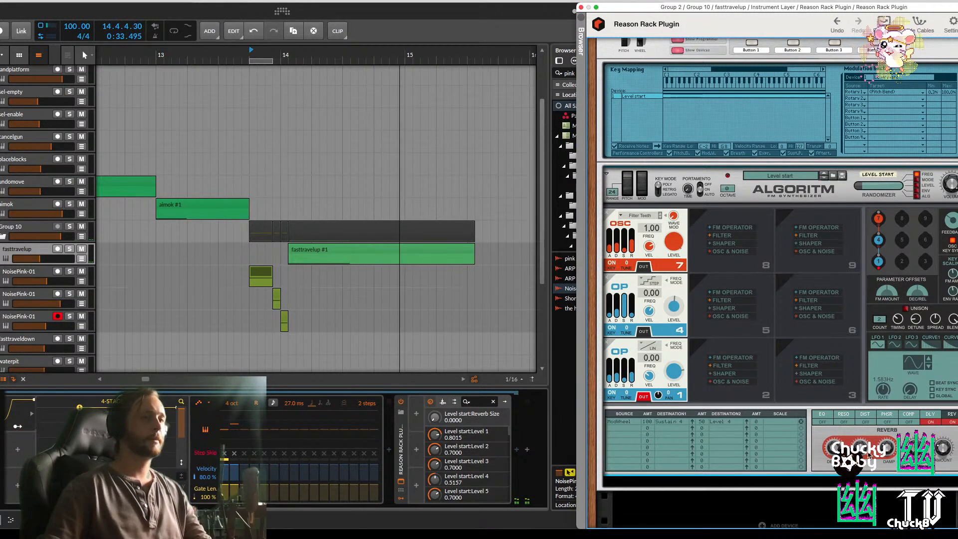
left_click(836, 448)
key("space")
key("space")
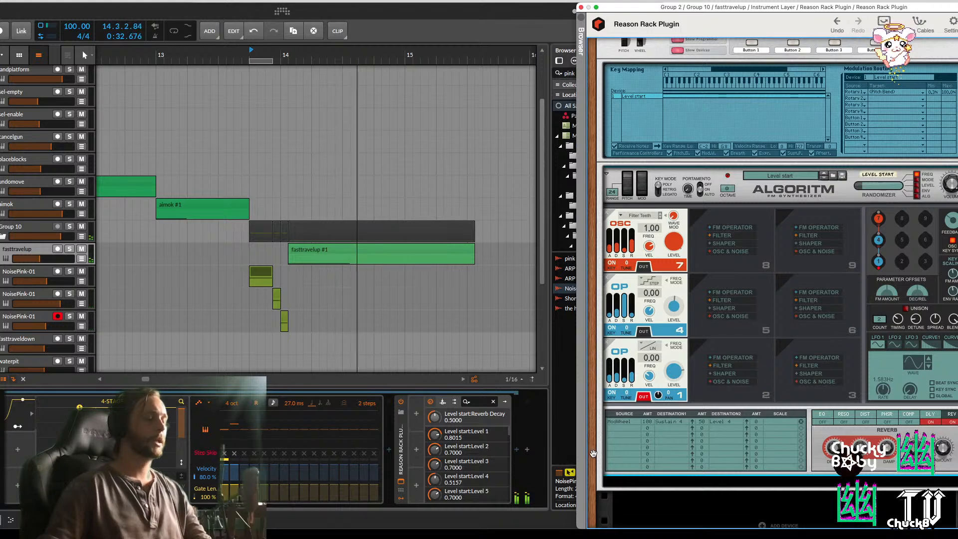
key("space")
key("space")
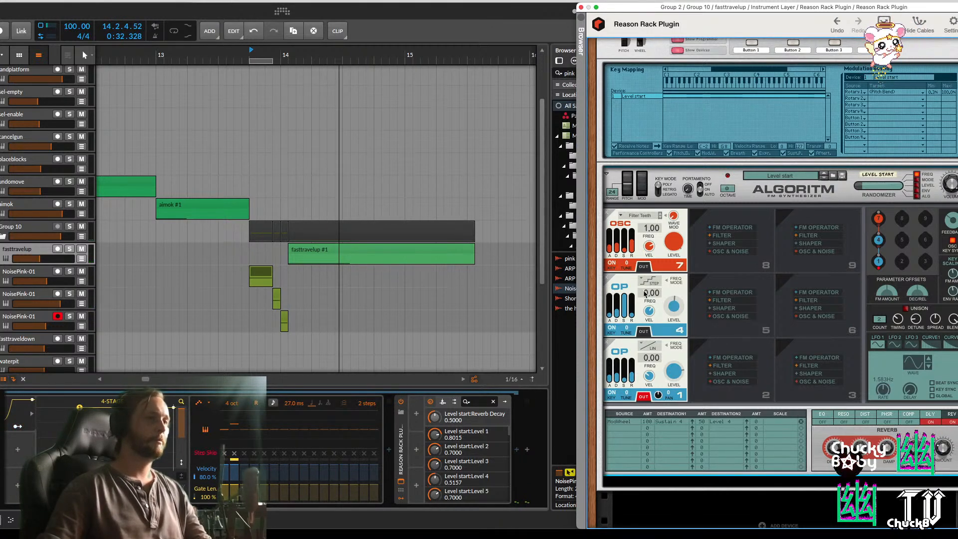
Try operator 4's frequency at 6.00 against the fasttravelup clip and return it to 0.00
left_click_drag(643, 292, 652, 268)
key("space")
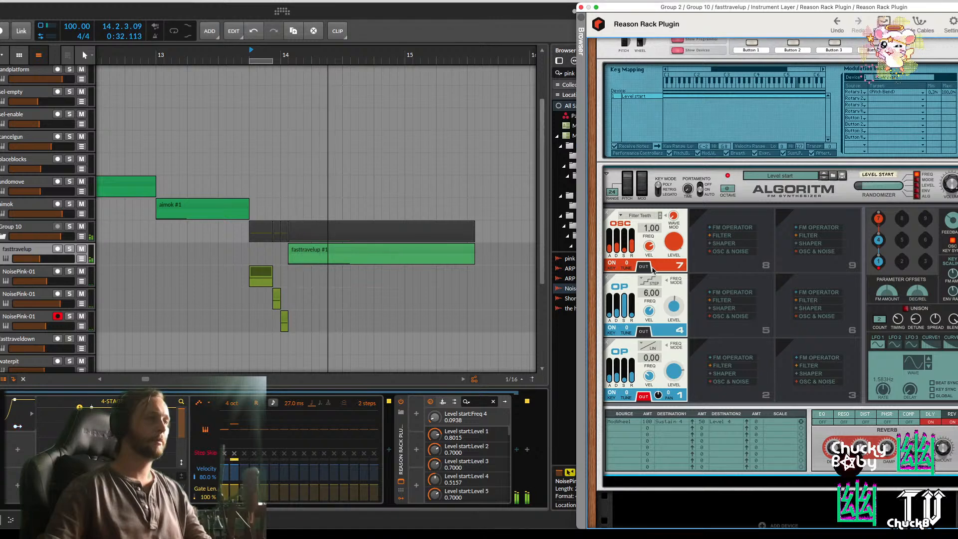
key("space")
left_click(313, 251)
key("space")
key("space")
key("space")
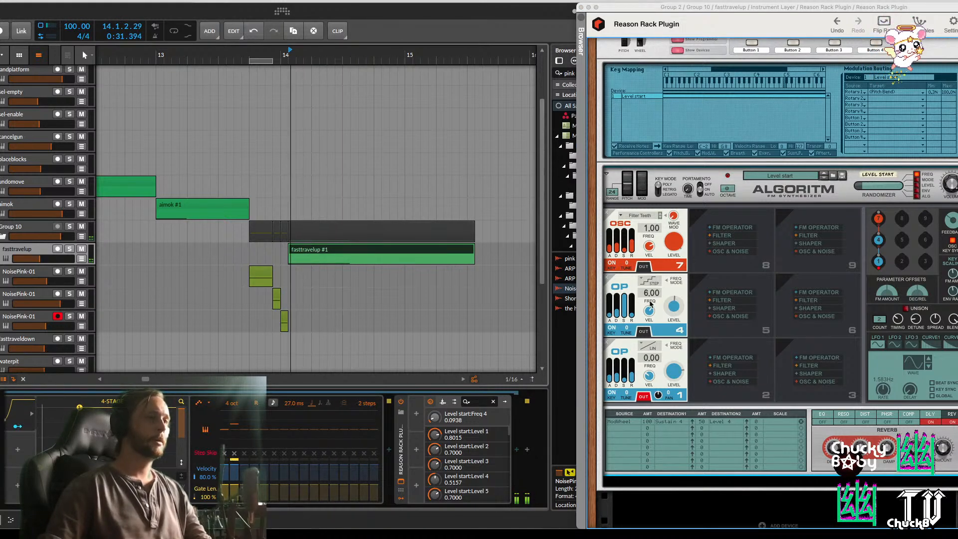
key("space")
left_click_drag(647, 294, 656, 517)
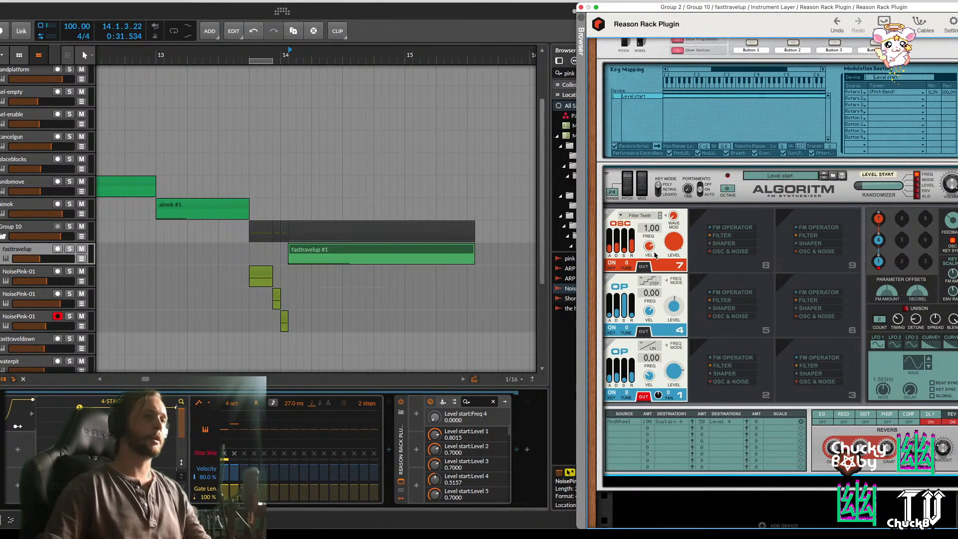
Raise oscillator 7's Wave Mod to 1.0 while auditioning from the start of the fasttravelup clip
key("space")
key("space")
key("space")
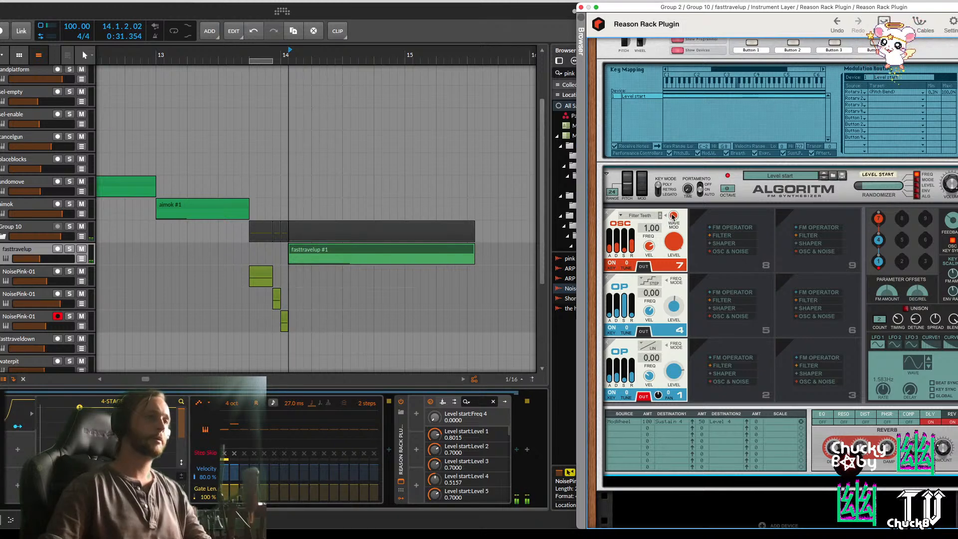
left_click_drag(673, 215, 668, 183)
key("space")
Try the Framtid, Organic Smooth and Saw Reducer waveforms on oscillator 7, auditioning the fasttravelup clip
left_click(660, 218)
key("space")
key("space")
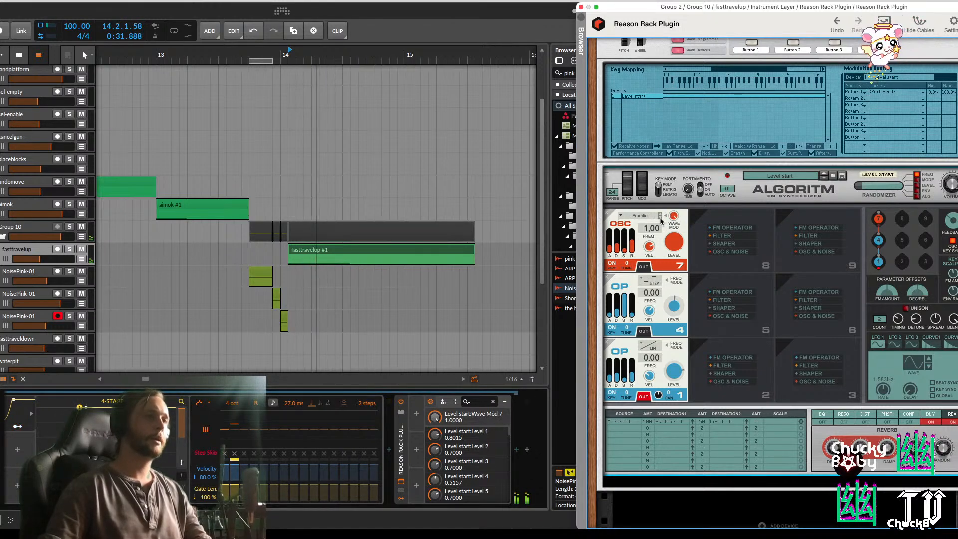
key("space")
key("space")
left_click(659, 218)
key("space")
key("space")
key("space")
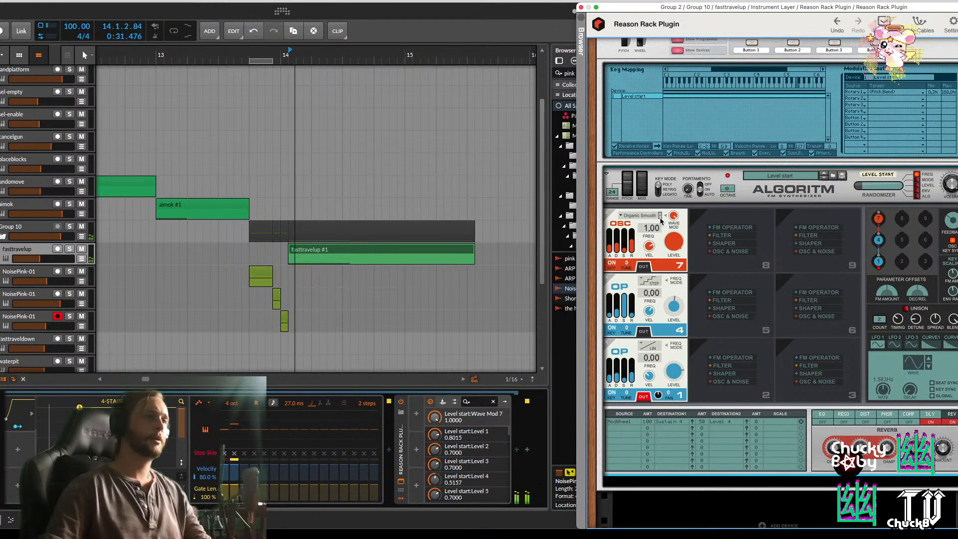
key("space")
key("space")
key("space")
Set oscillator 7's waveform to Sine Surfer and the reverb decay to about 0.73, auditioning the clip
left_click(660, 218)
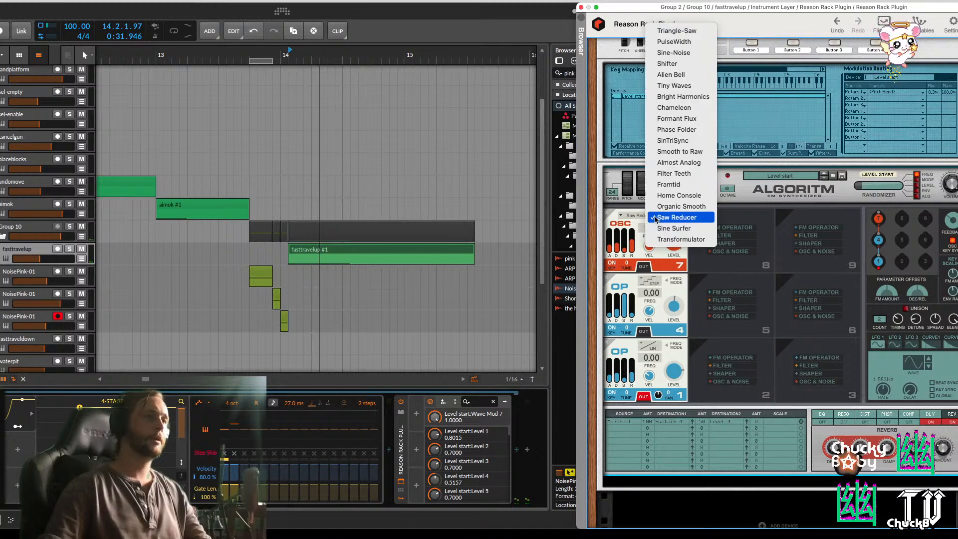
left_click(661, 228)
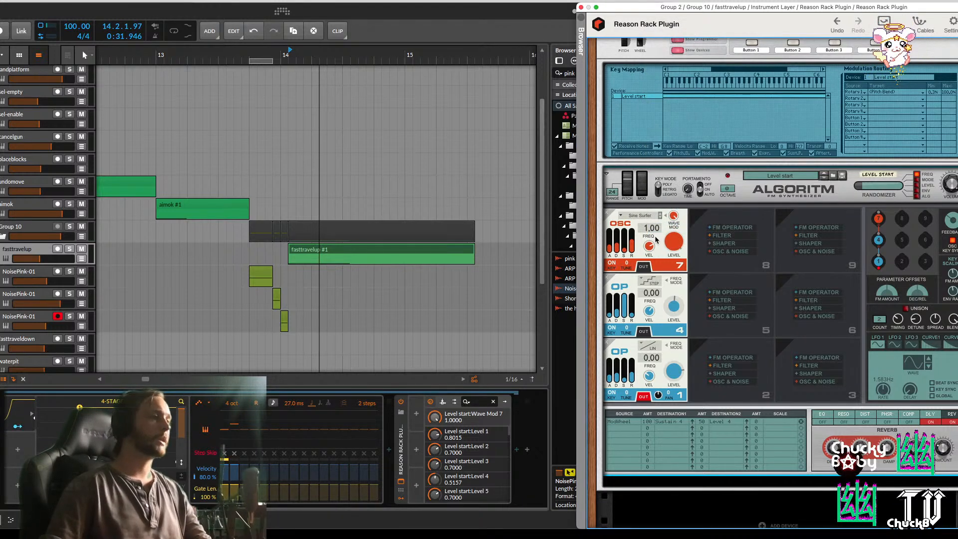
key("space")
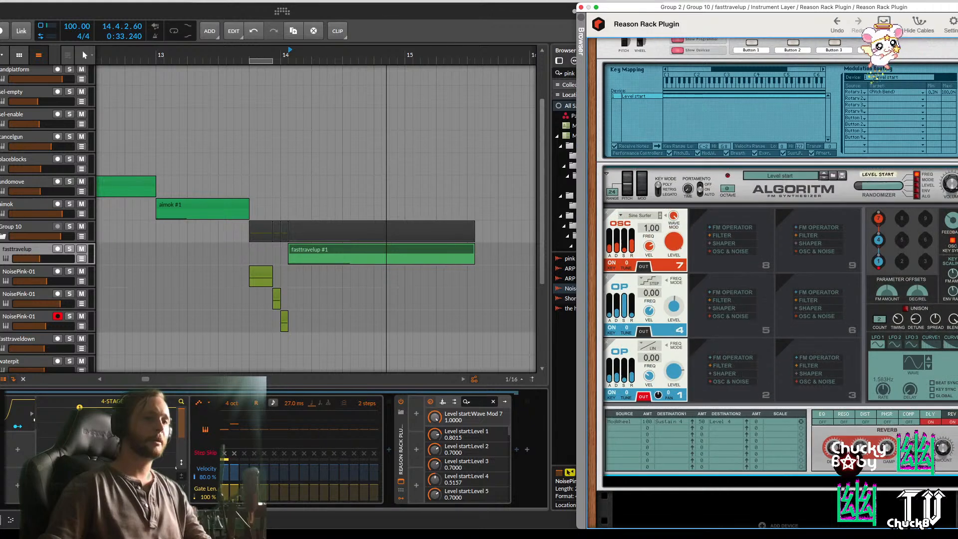
key("space")
key("space")
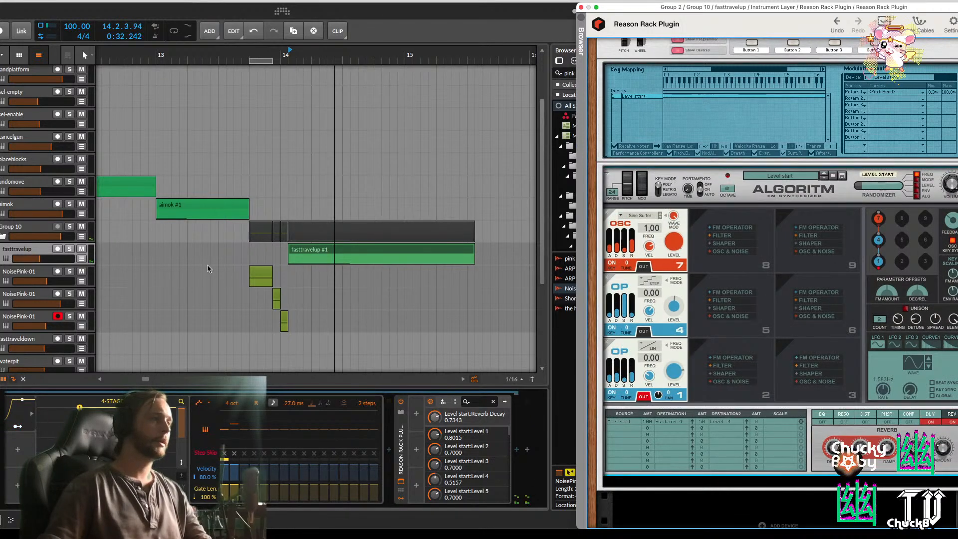
Audition the full sequence from the first noise clip while fine-tuning the fasttravelup track's volume
left_click(252, 272)
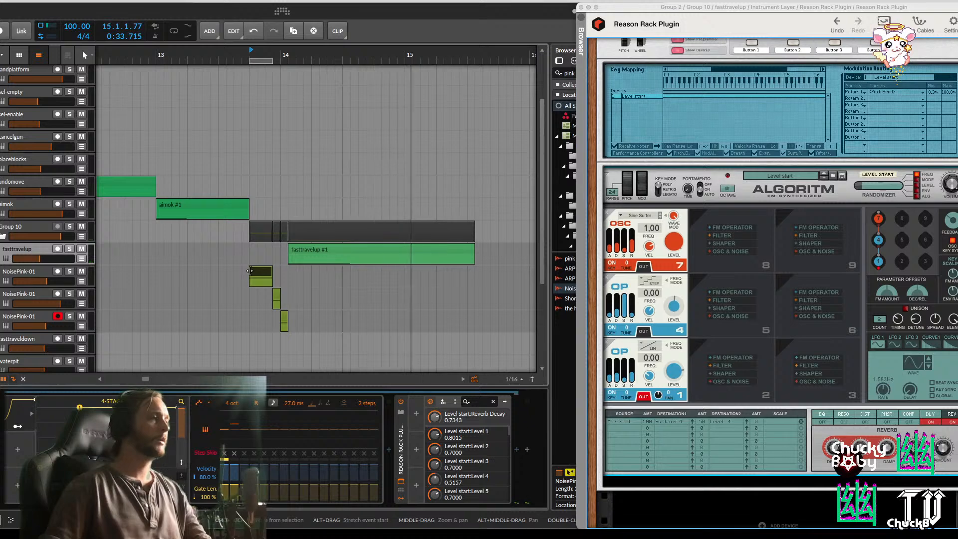
key("space")
key("space")
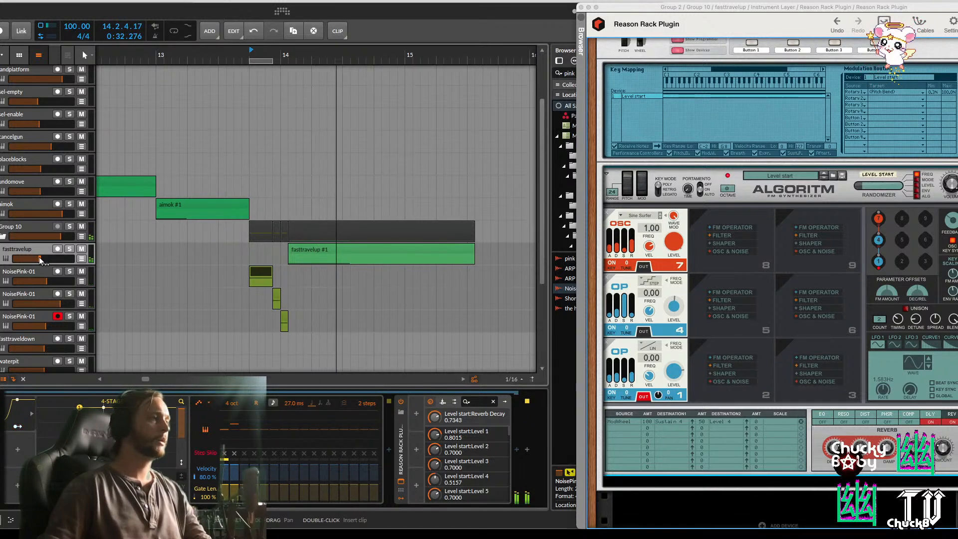
key("space")
key("space")
left_click_drag(39, 258, 39, 259)
key("space")
key("space")
Move the arrangement window to uncover the game animation and play the sequence against it
left_click_drag(394, 14, 594, 13)
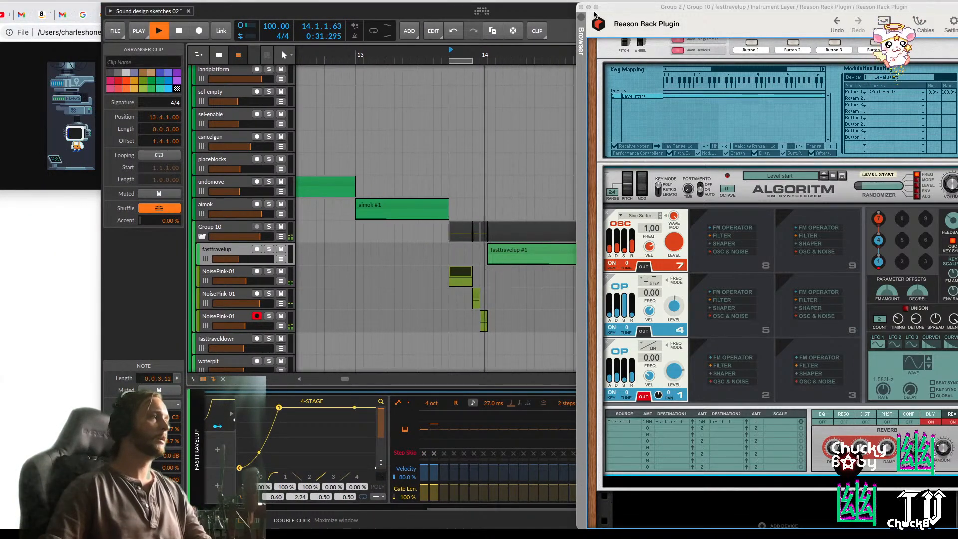
key("space")
key("space")
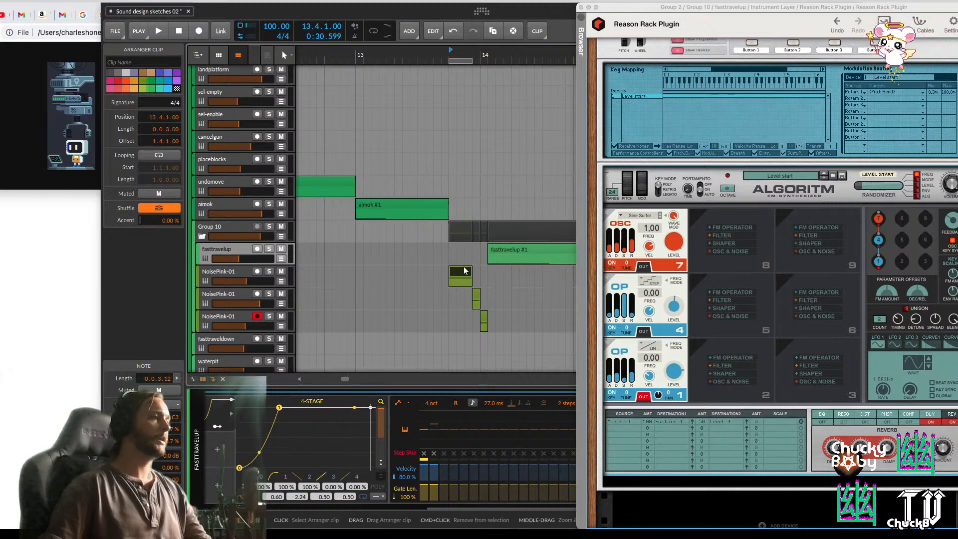
Play the sequence from the first noise clip at 13.4.1.00 and compare its timing with the game animation
key("space")
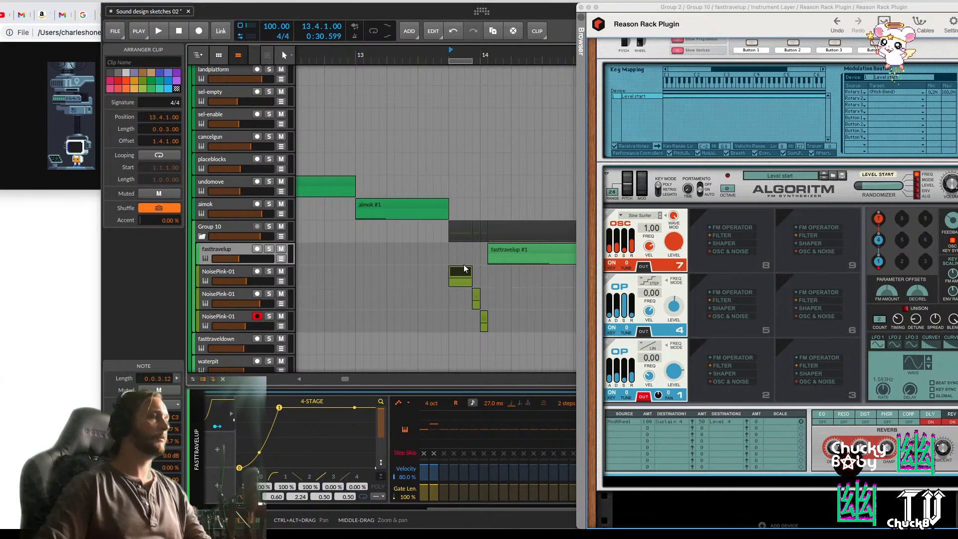
left_click(451, 248)
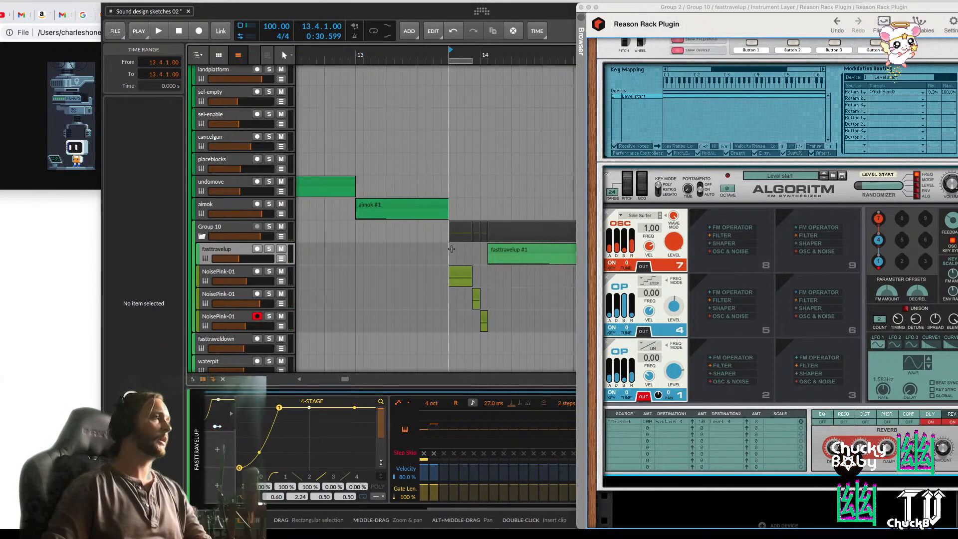
key("space")
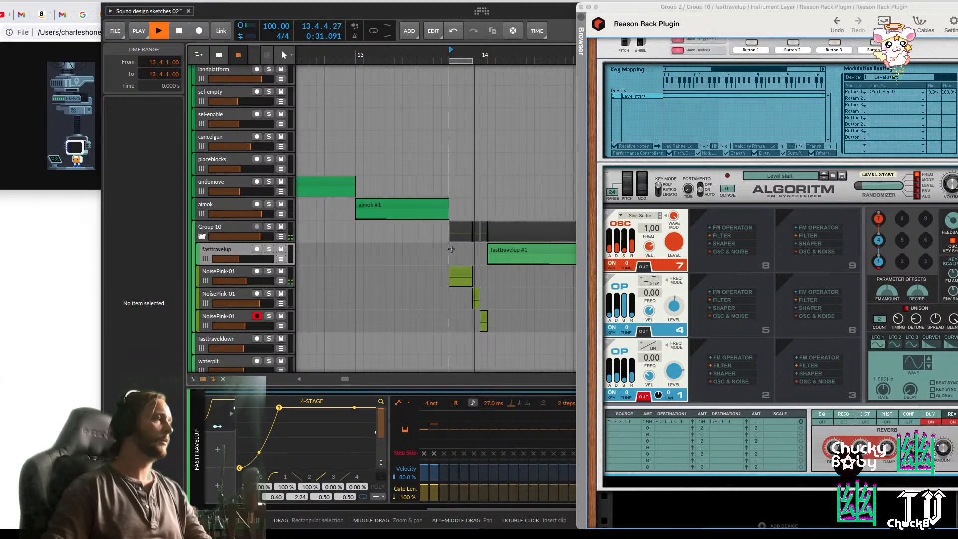
key("space")
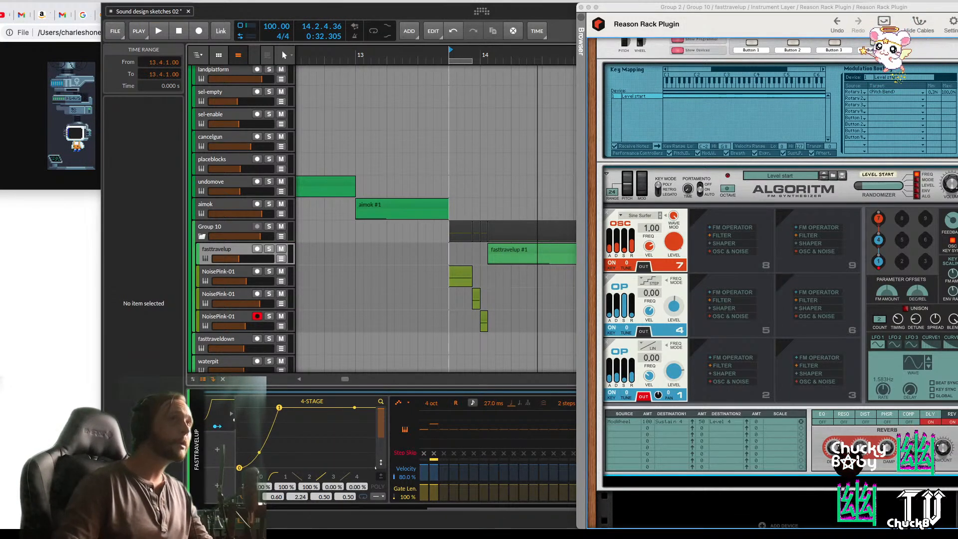
left_click(472, 248)
left_click_drag(470, 248, 380, 246)
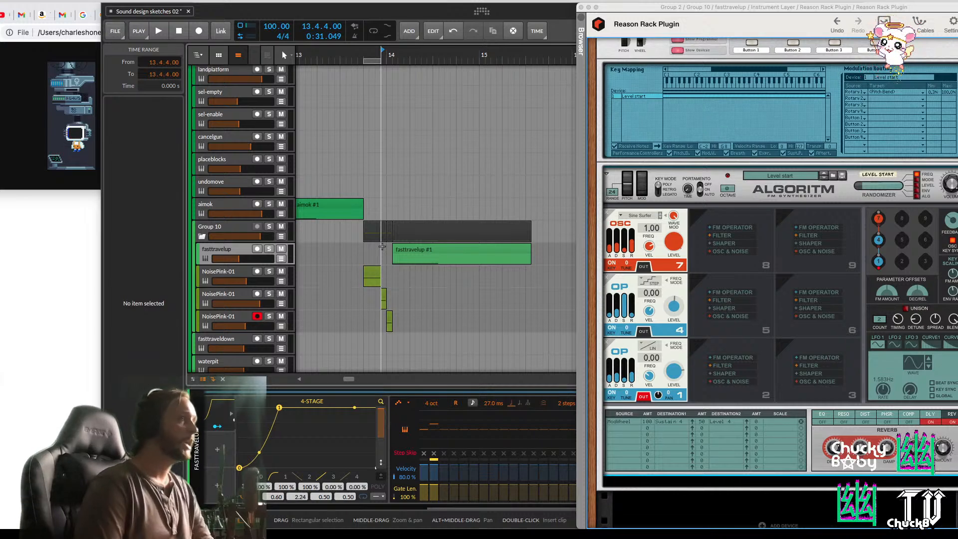
Switch to the Music app
key("super+Tab")
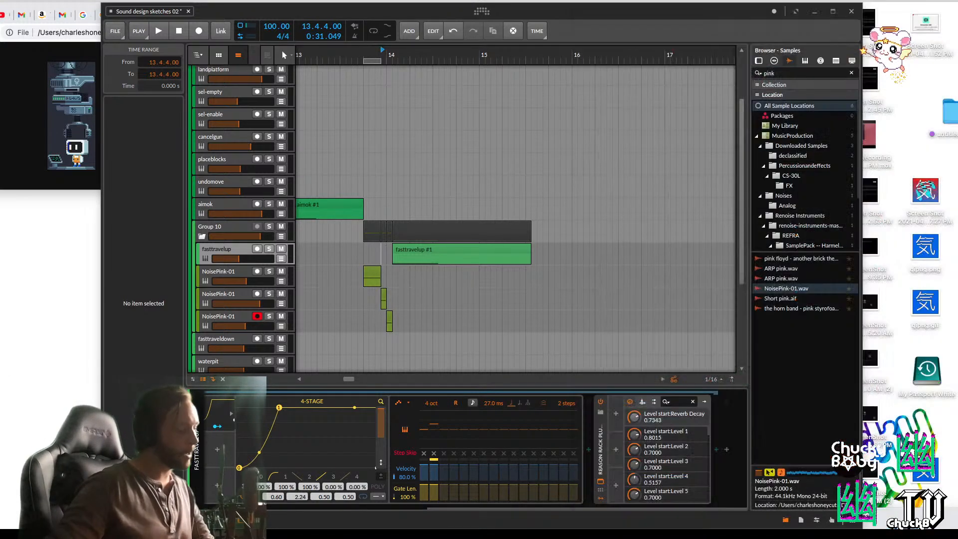
key("super+Tab")
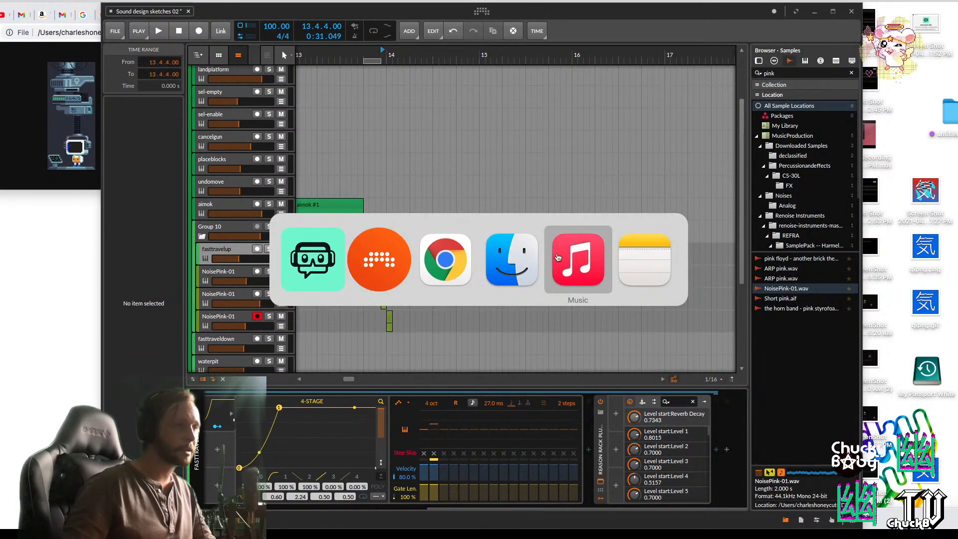
left_click(561, 259)
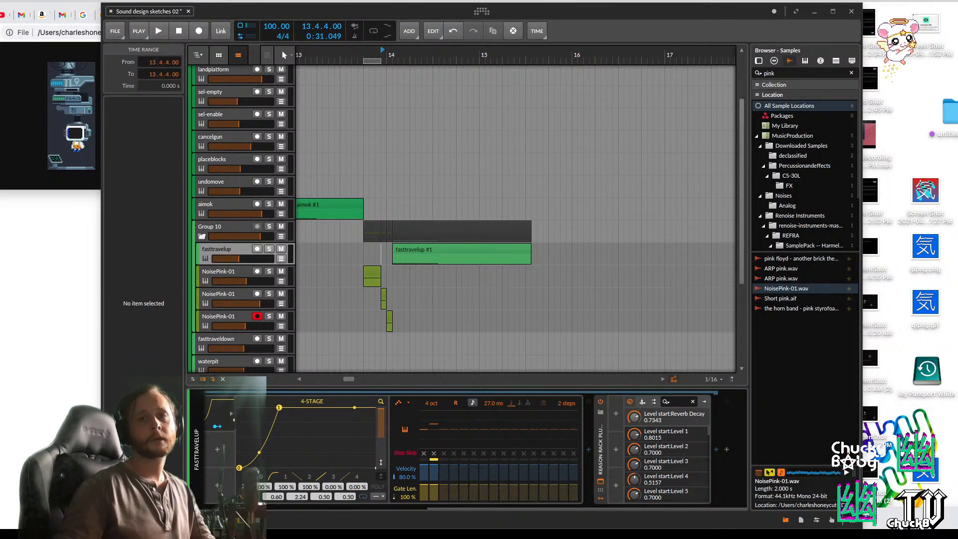
Return to Bitwig Studio and loop the arrangement from 13.4.1.00 to 14.4.1.00, starting at the first noise clip
left_click(367, 258)
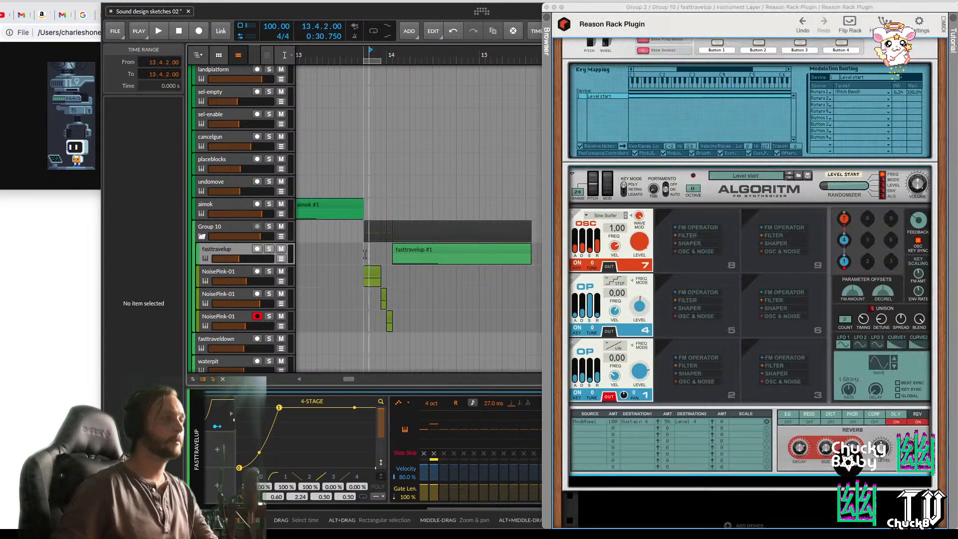
mouse_move(368, 258)
left_mouse_down()
mouse_move(411, 254)
mouse_move(464, 267)
mouse_move(456, 270)
left_mouse_up()
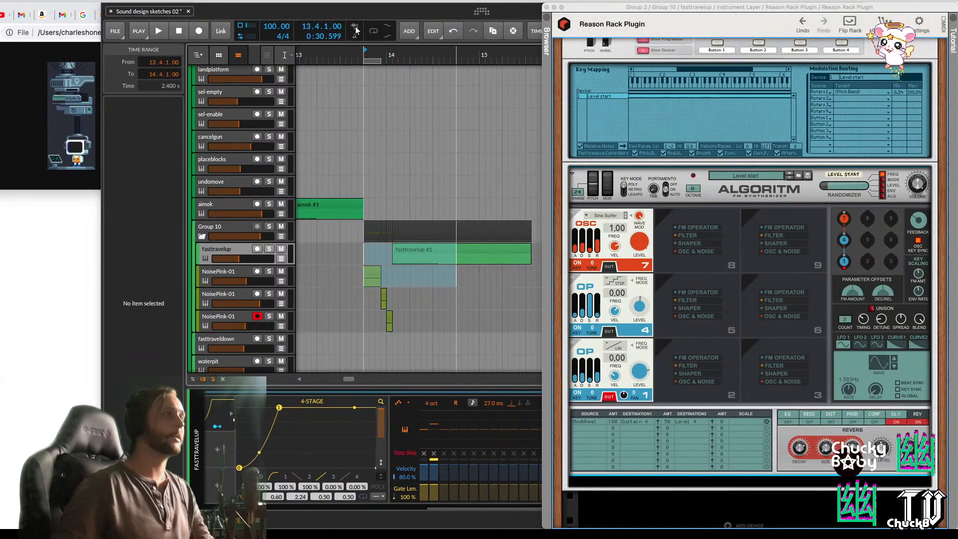
left_click(373, 31)
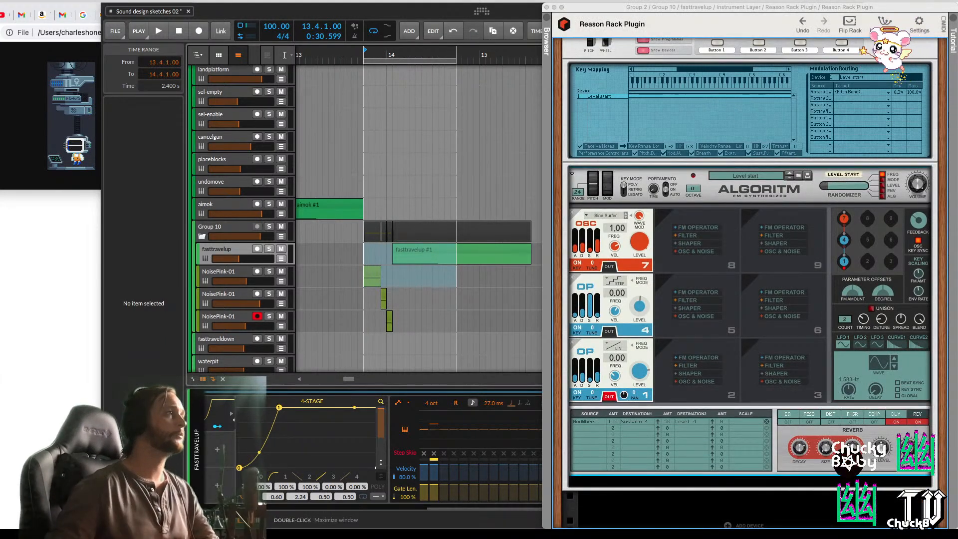
Set the project tempo to 180 BPM and play the looped section against the game animation
double_click(266, 28)
type("180")
key("Return")
key("space")
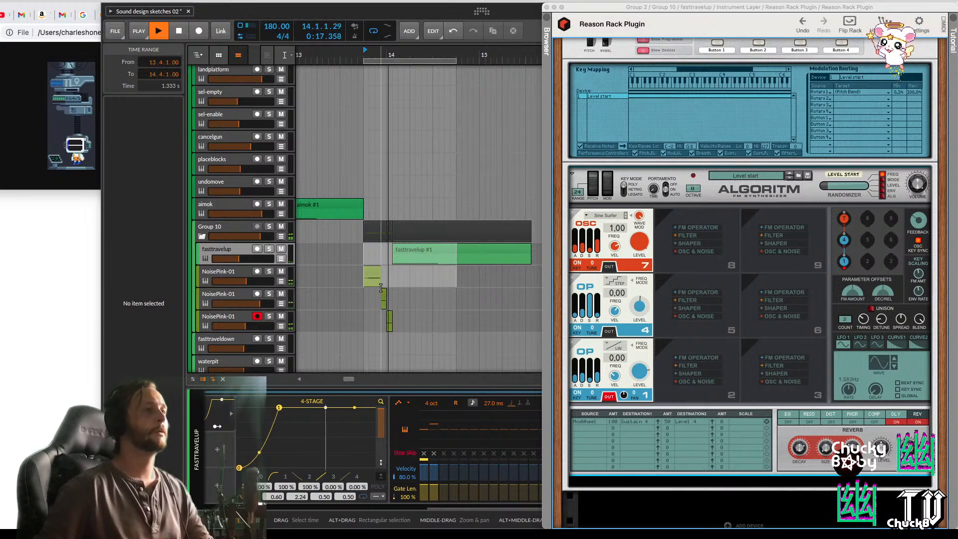
left_click_drag(452, 302, 454, 304)
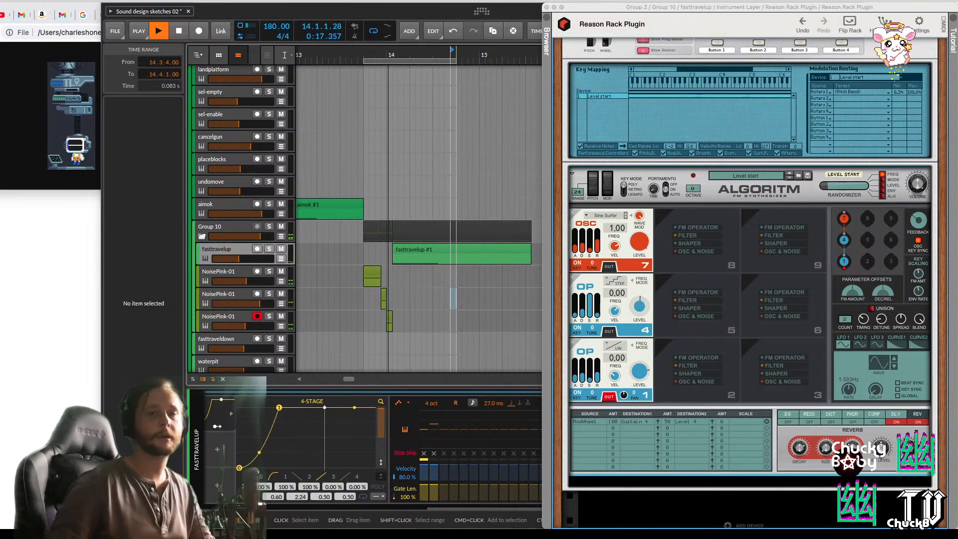
Switch to Streamlabs OBS with the loop playing, and return to Bitwig Studio
key("super+Tab")
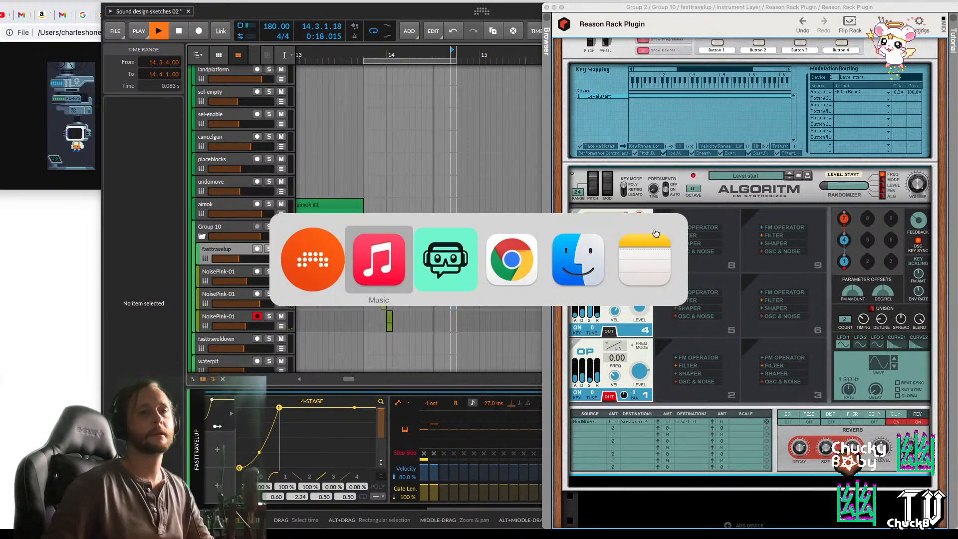
key("super+Tab")
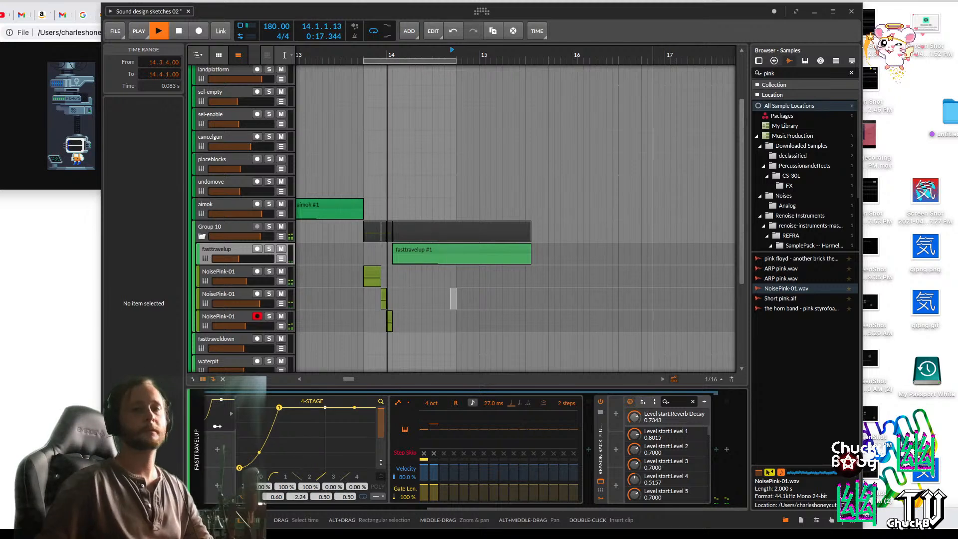
key("super+Tab")
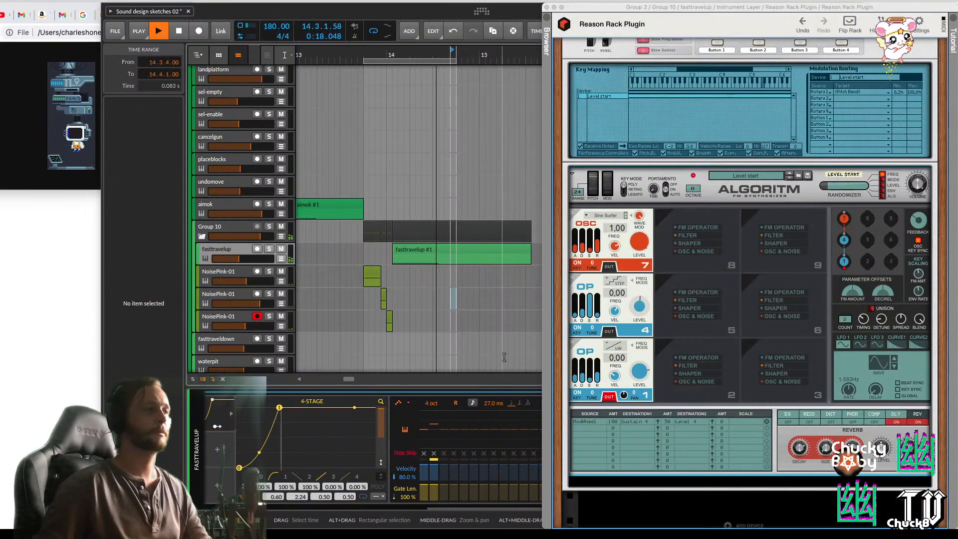
Stop the looped playback, set the play position to 15.1.1.00 and switch away from Bitwig Studio
key("space")
left_click(481, 344)
key("super+Tab")
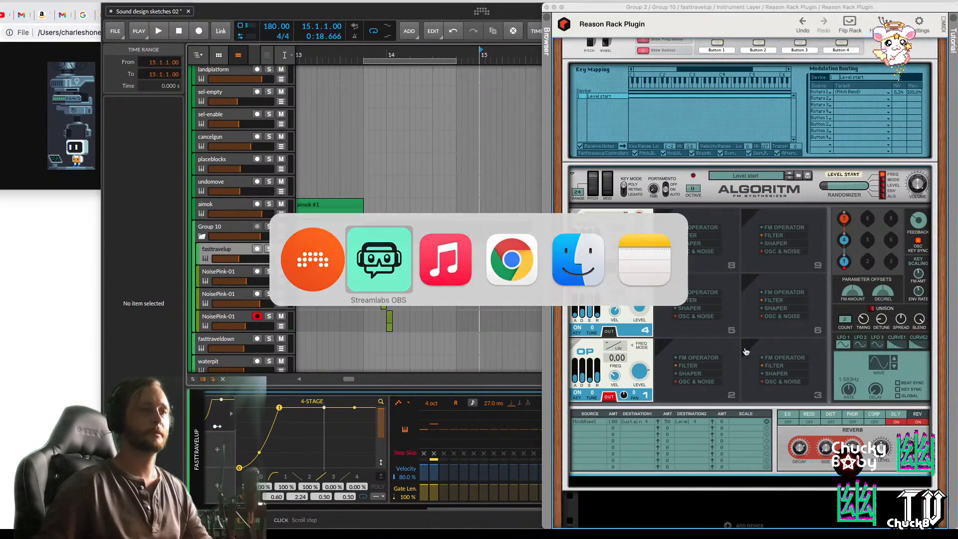
key("super+Tab")
key("super+Tab")
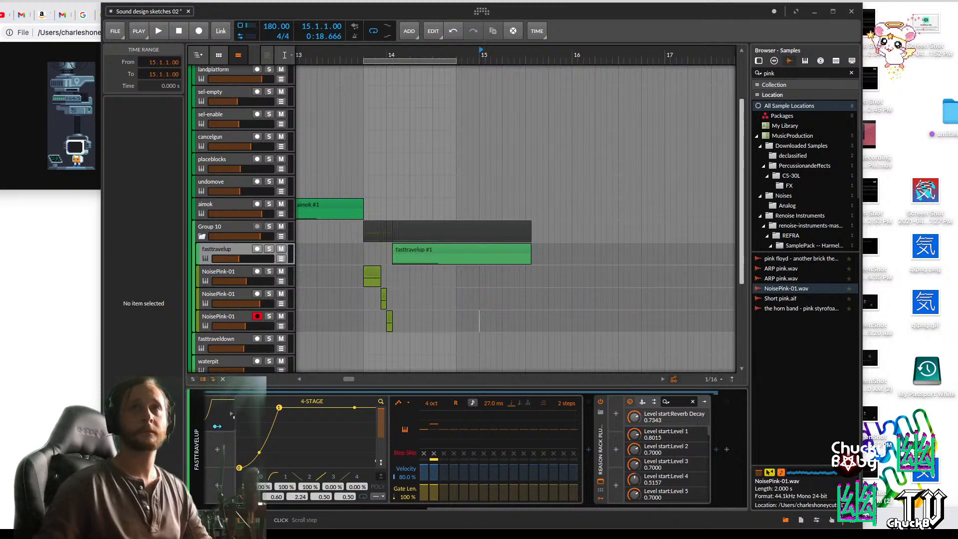